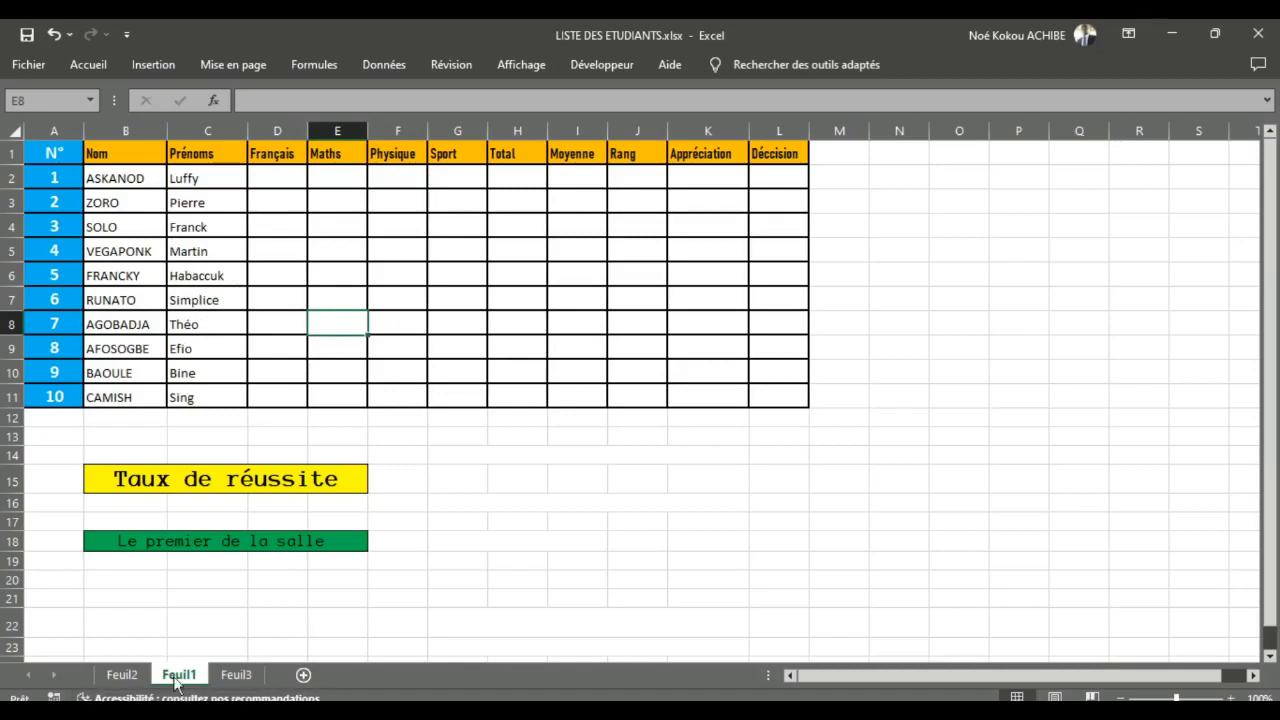
Step: Review the list of functions and their applications on Feuil2 and return to Feuil1
{"action": "left_click", "coordinate": [122, 675]}
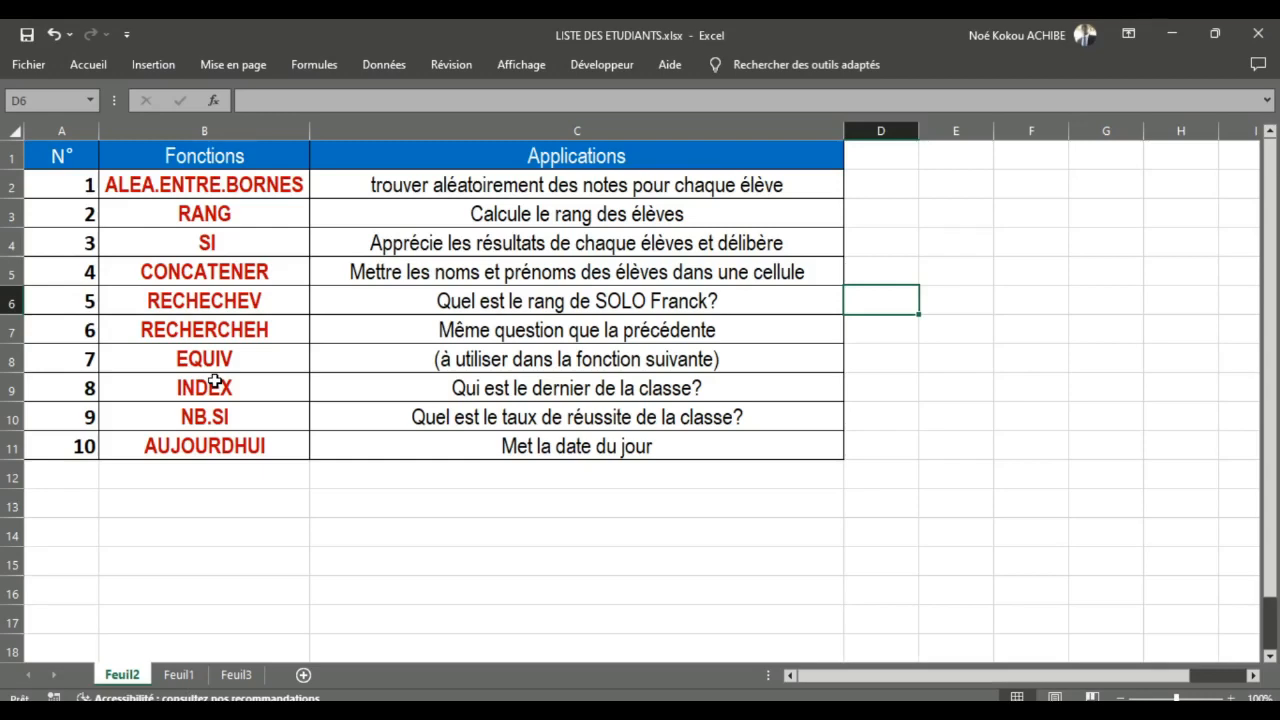
{"action": "left_click", "coordinate": [178, 675]}
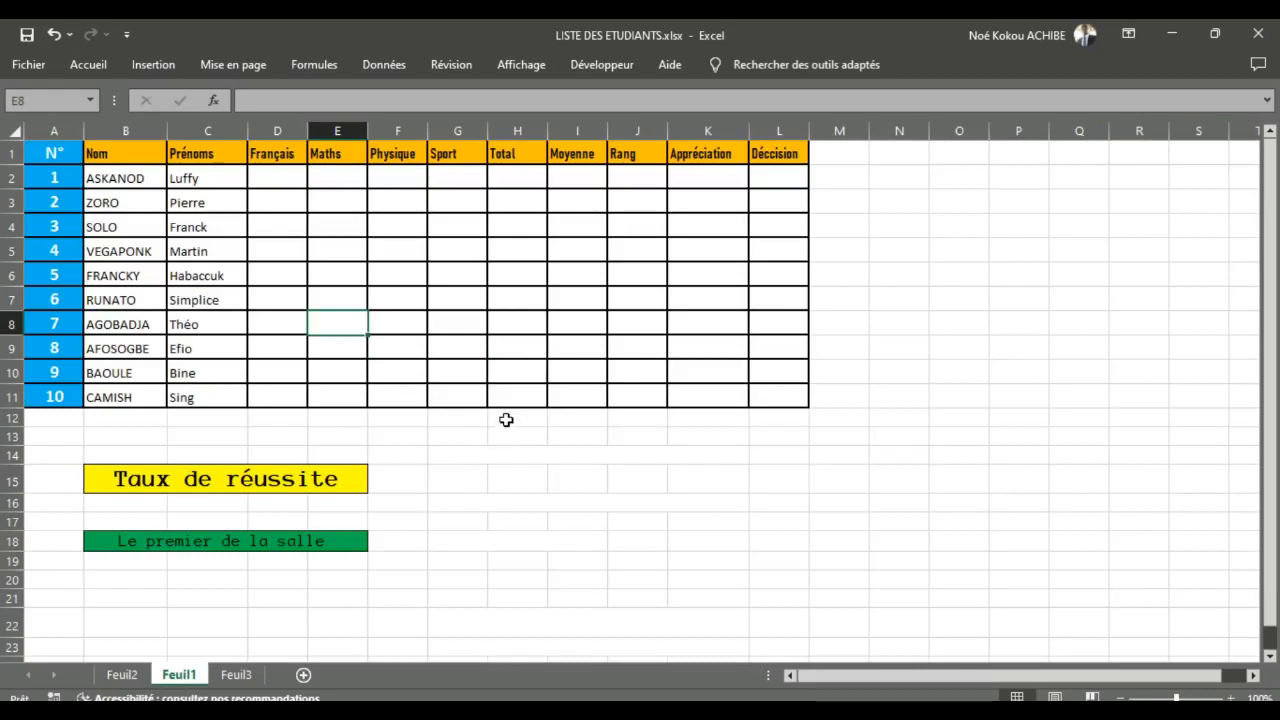
{"action": "double_click", "coordinate": [894, 181]}
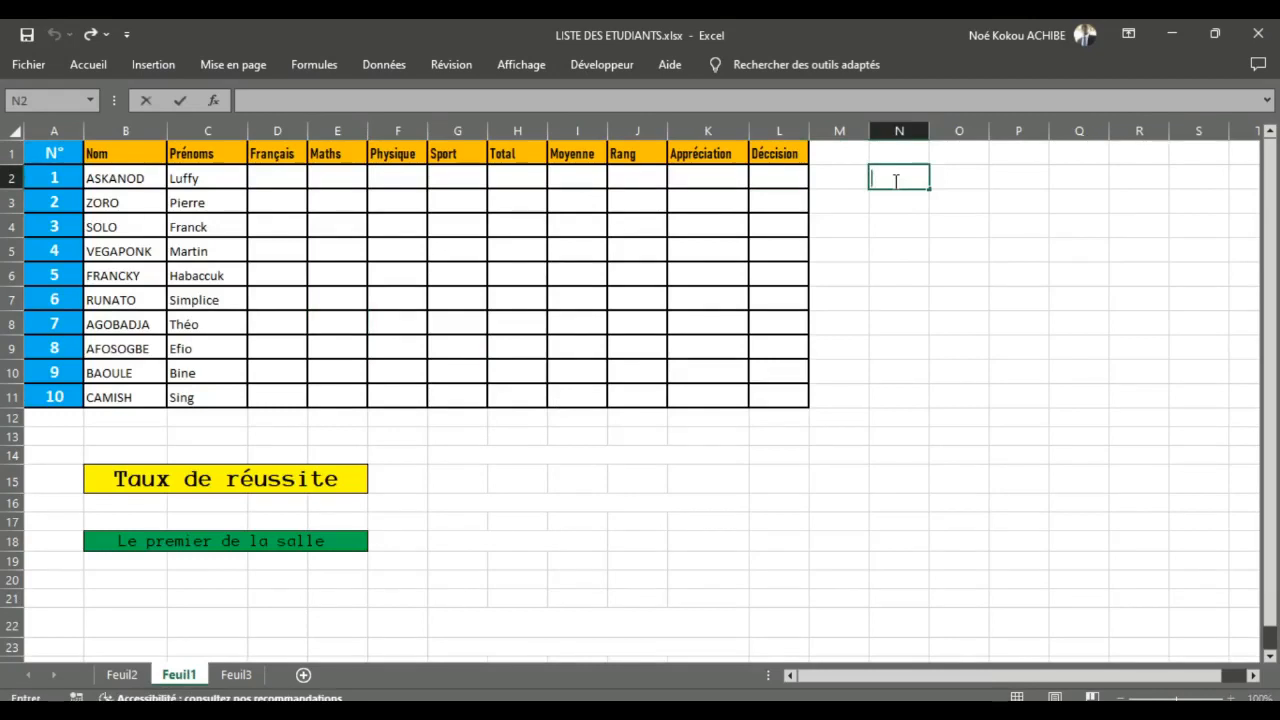
{"action": "type", "text": "=ALEA"}
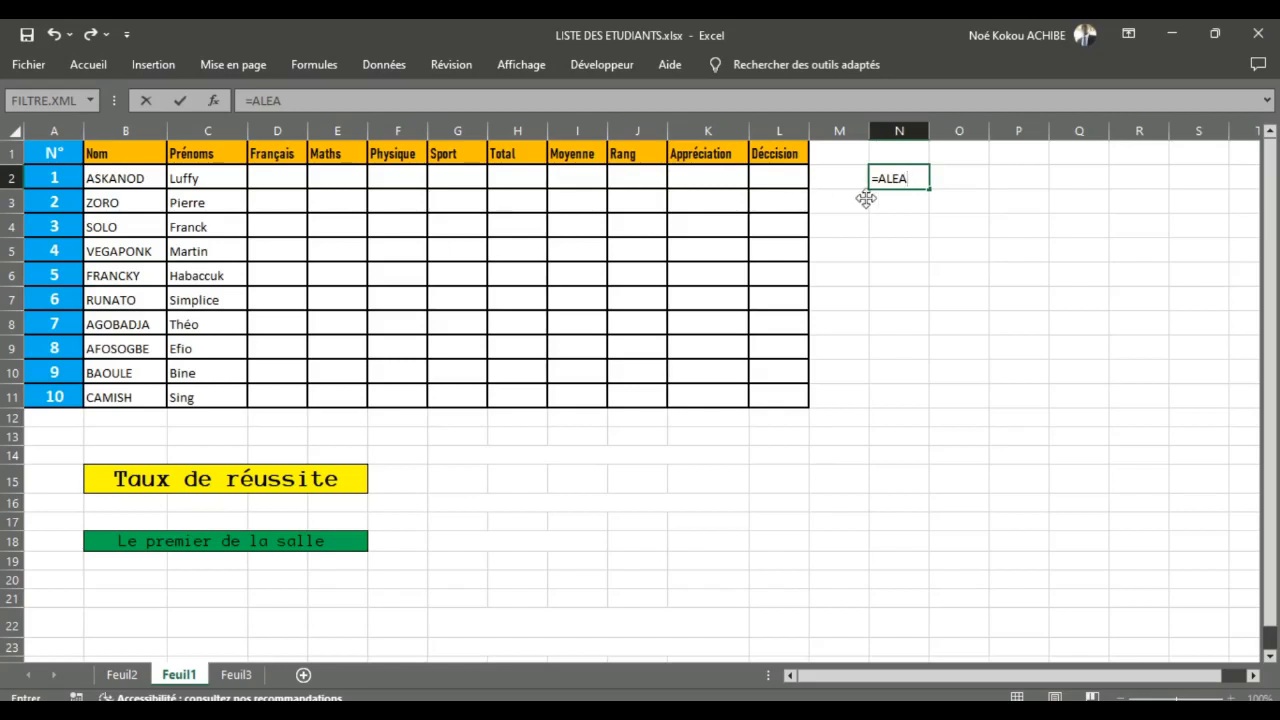
{"action": "left_click_drag", "start_coordinate": [908, 180], "coordinate": [866, 182]}
{"action": "key", "text": "BackSpace"}
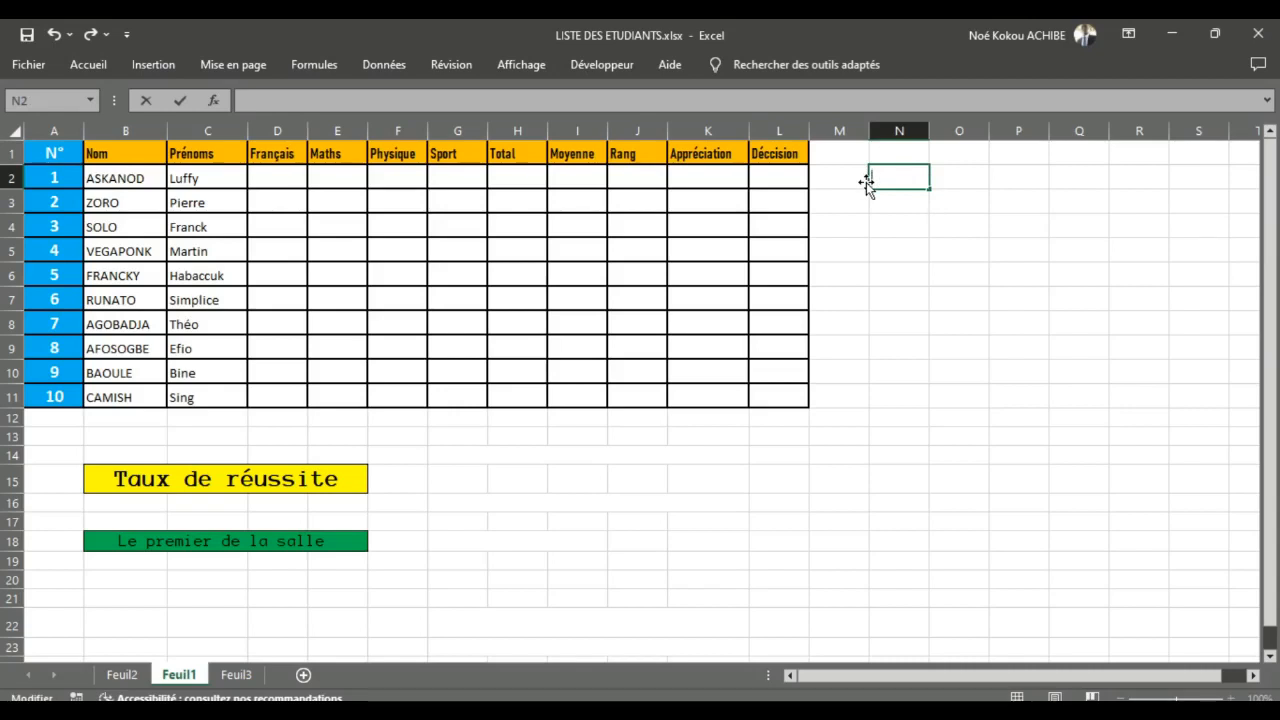
{"action": "left_click", "coordinate": [863, 247]}
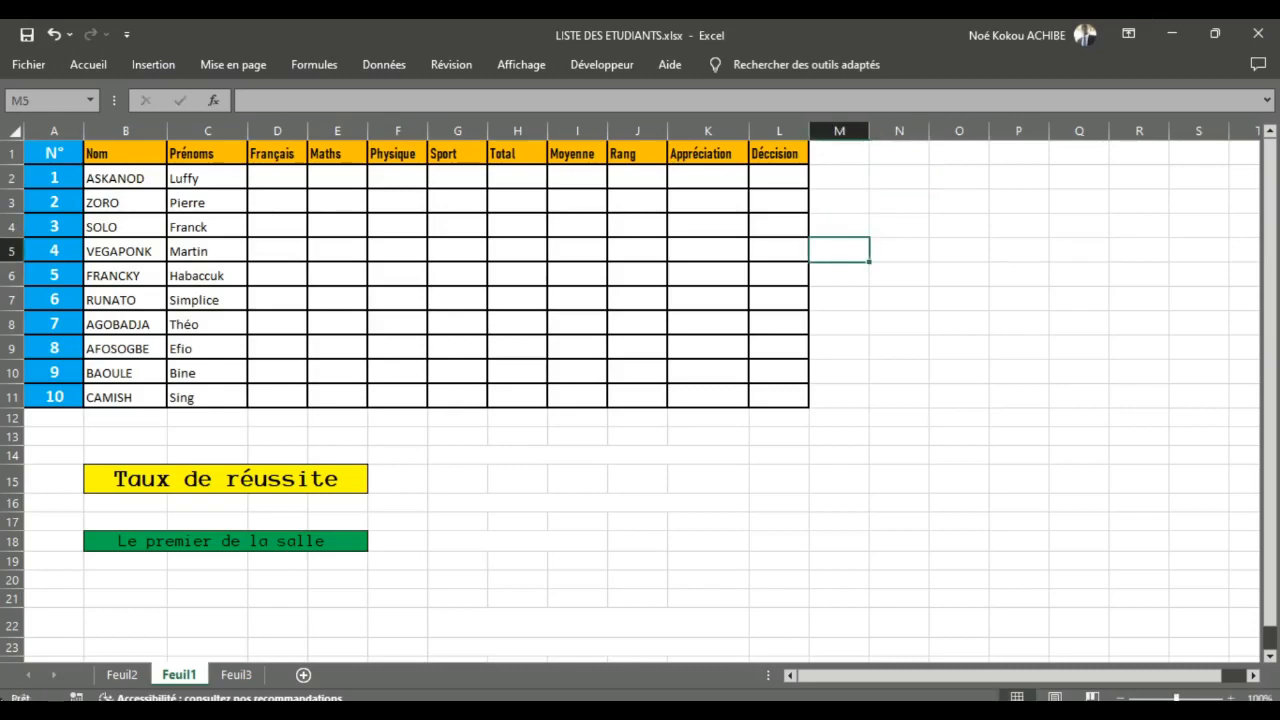
Step: Check the function list on Feuil2, and enter =ALEA.ENTRE.BORNES(7;20) in cell D2 of Feuil1 for the first Français grade
{"action": "left_click", "coordinate": [122, 674]}
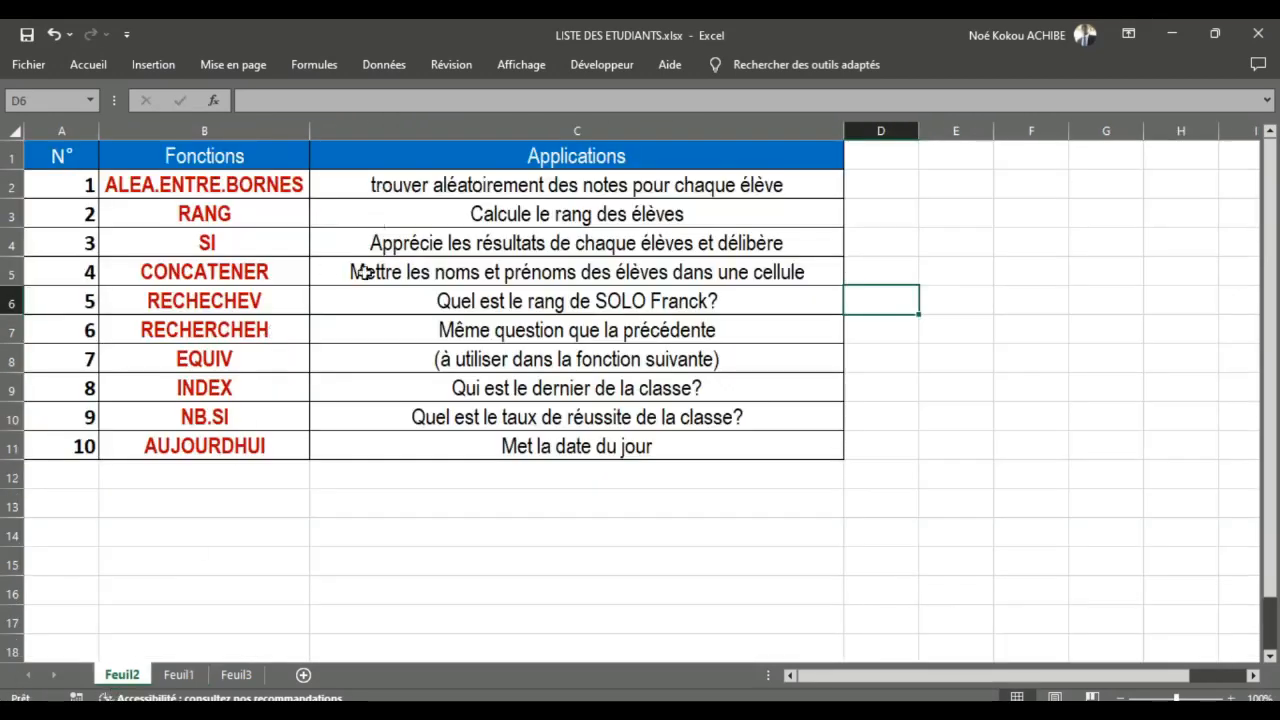
{"action": "left_click", "coordinate": [180, 676]}
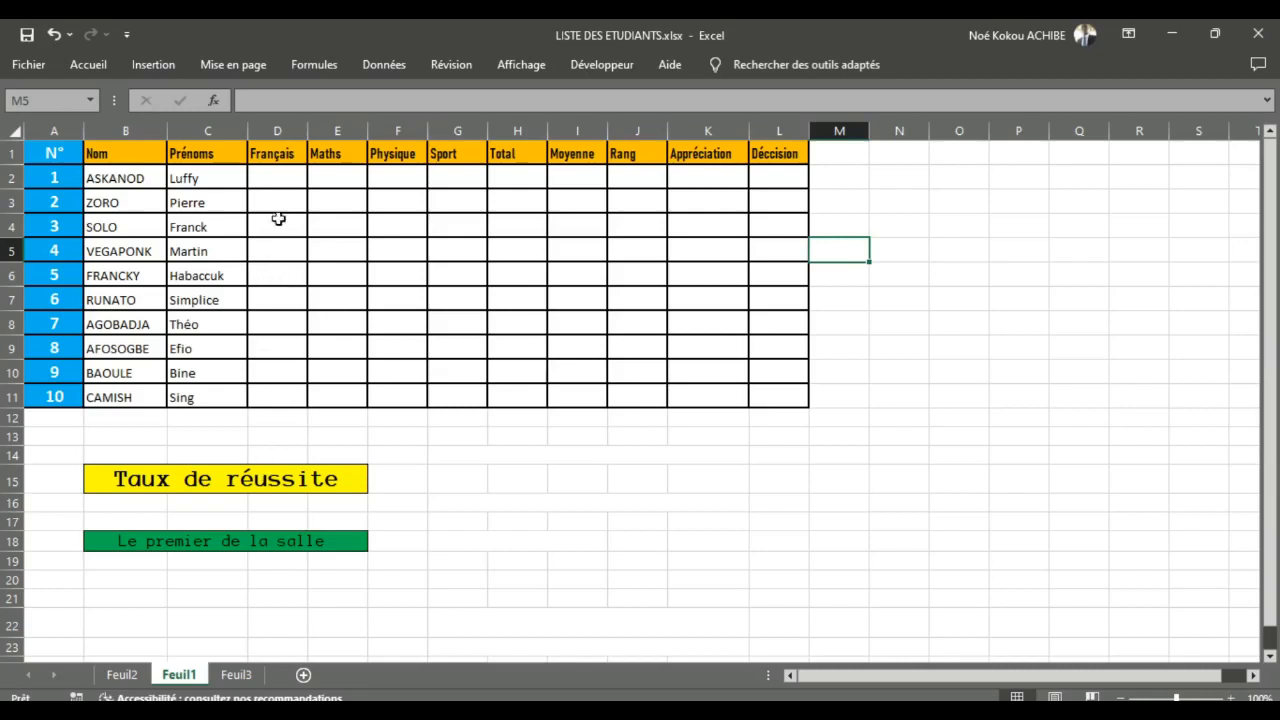
{"action": "double_click", "coordinate": [272, 180]}
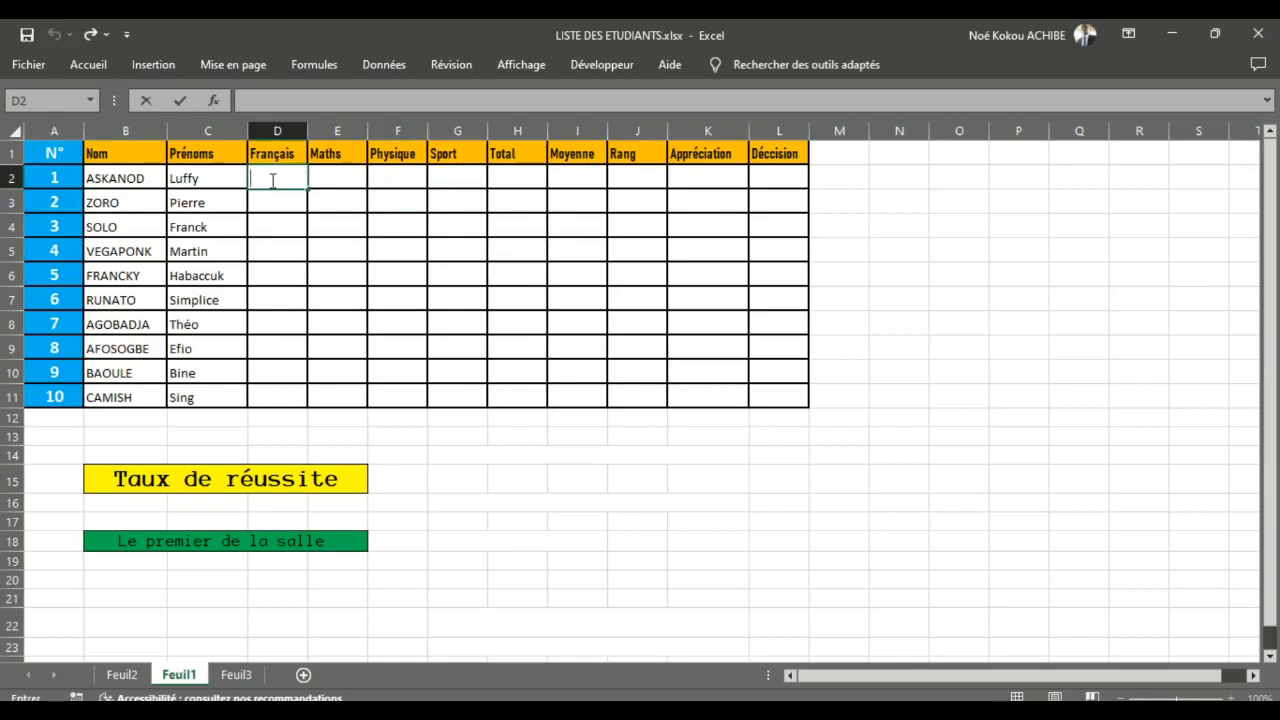
{"action": "type", "text": "=ALE"}
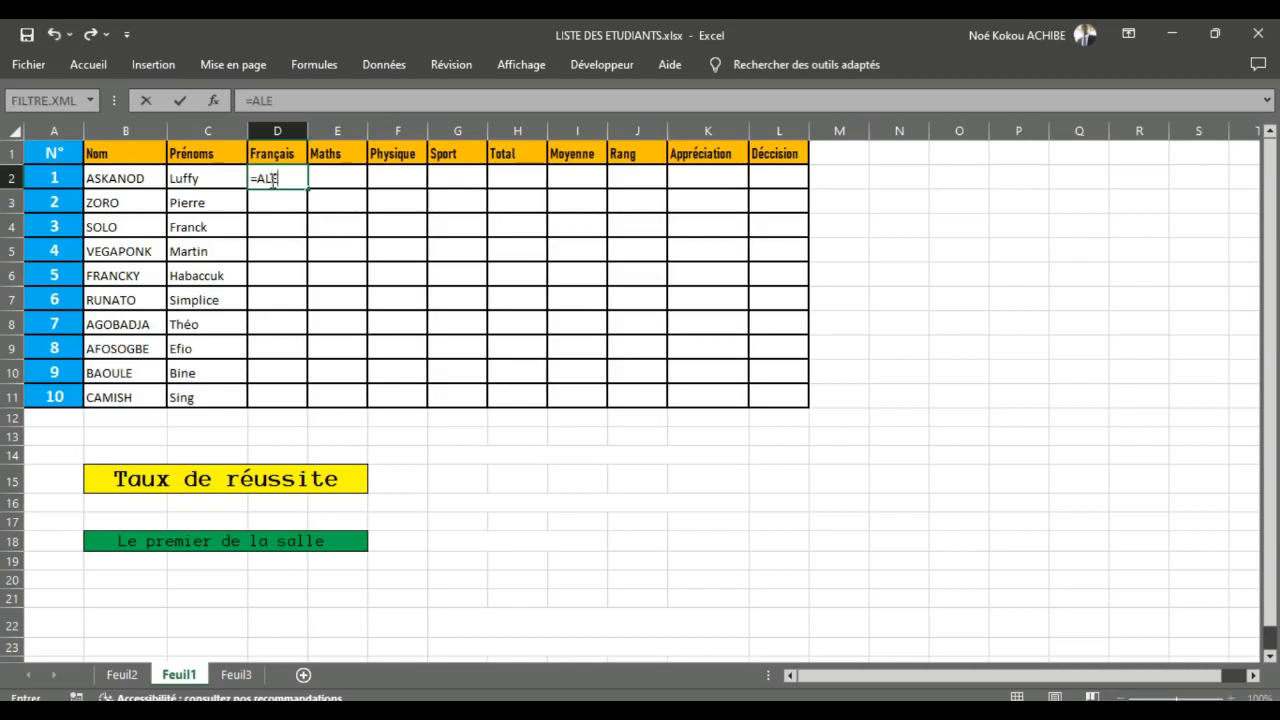
{"action": "double_click", "coordinate": [314, 219]}
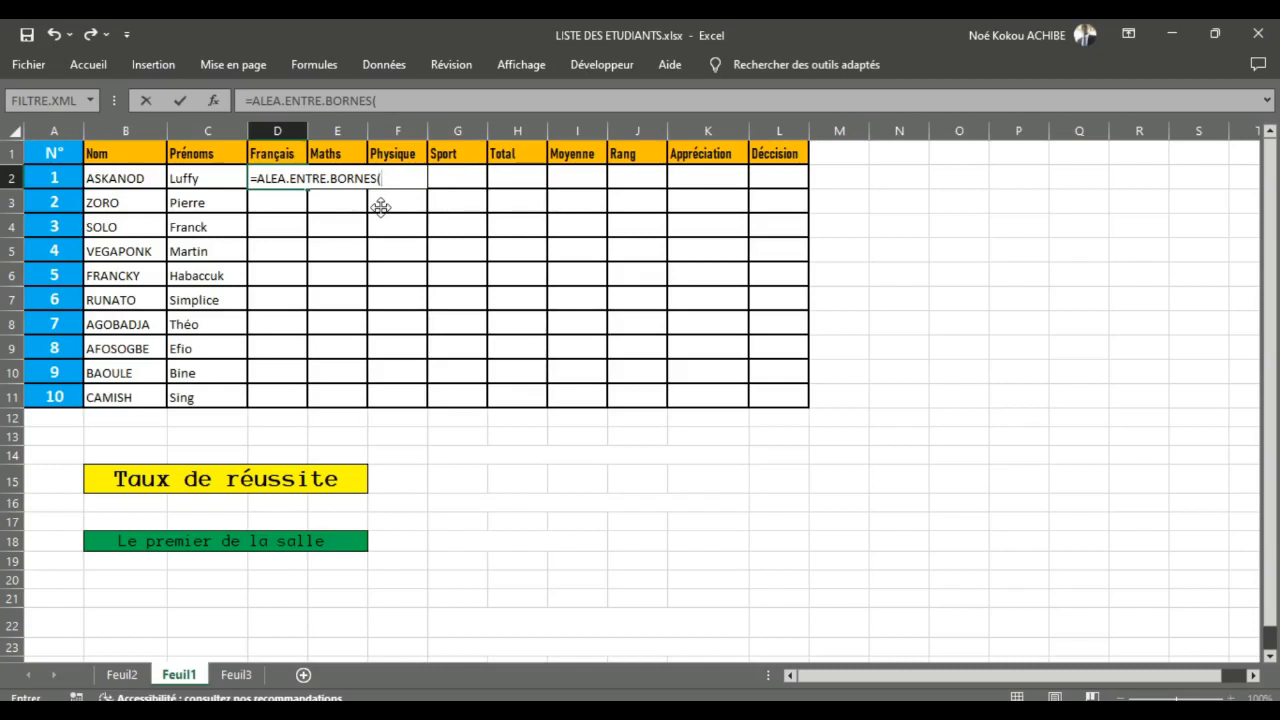
{"action": "type", "text": "7;20)"}
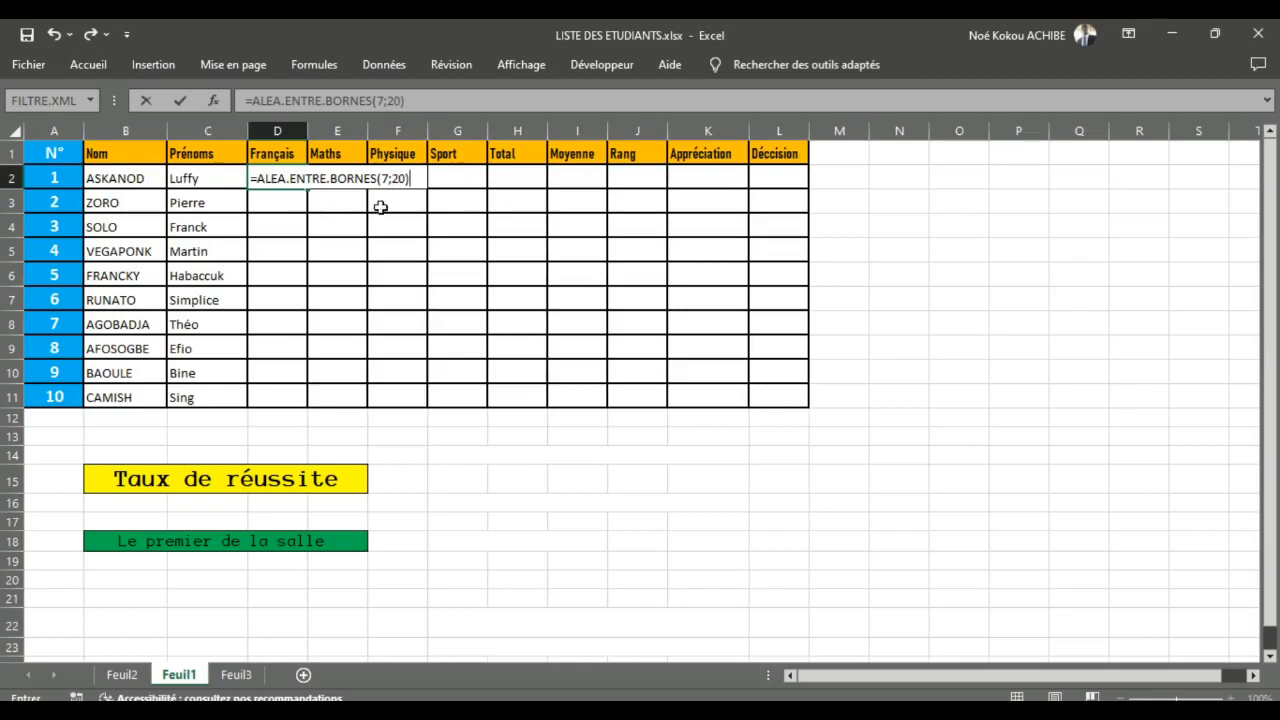
{"action": "key", "text": "Return"}
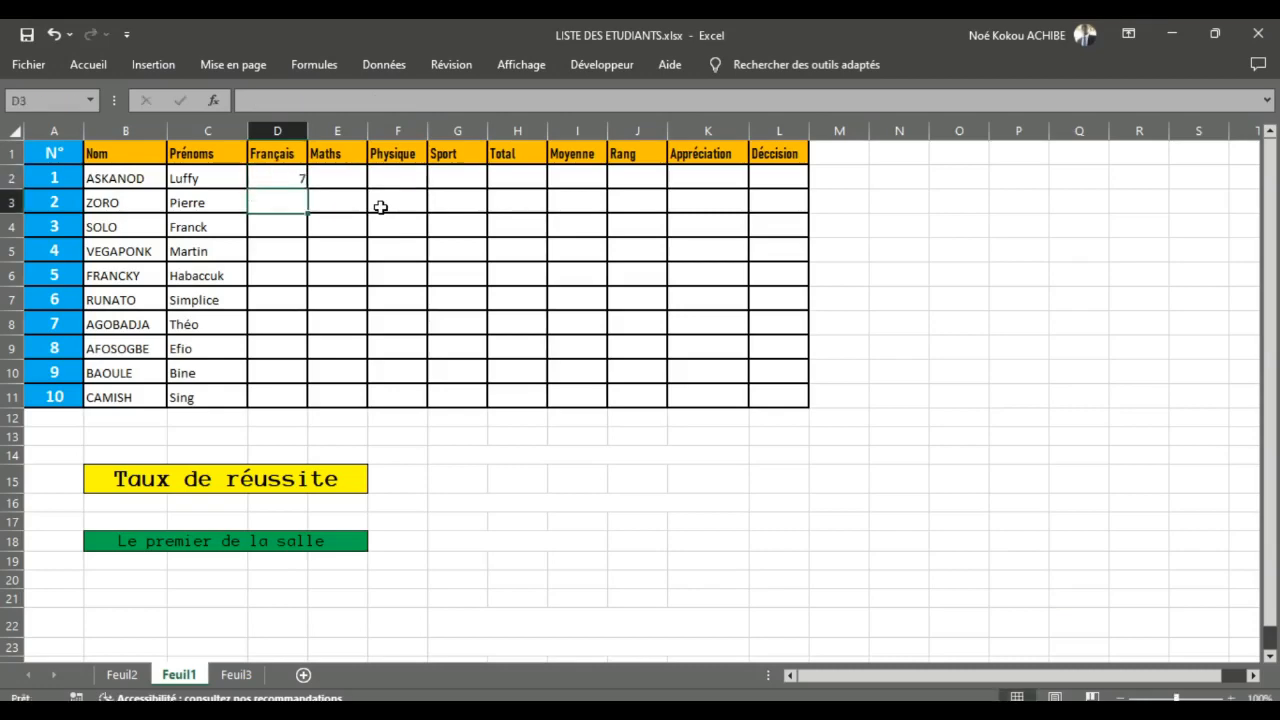
Step: Fill the random grade formula from D2 across to G2 and down to row 11 for all subjects and students
{"action": "left_click", "coordinate": [268, 172]}
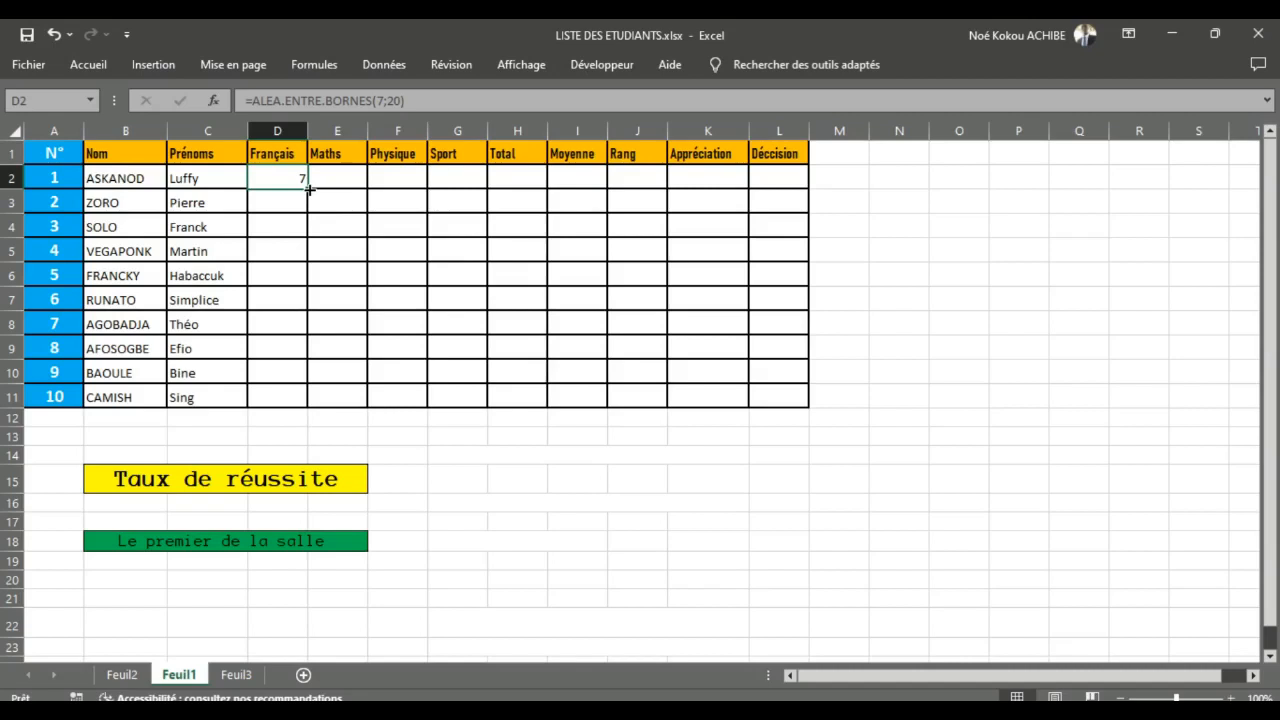
{"action": "left_click_drag", "start_coordinate": [310, 189], "coordinate": [469, 189]}
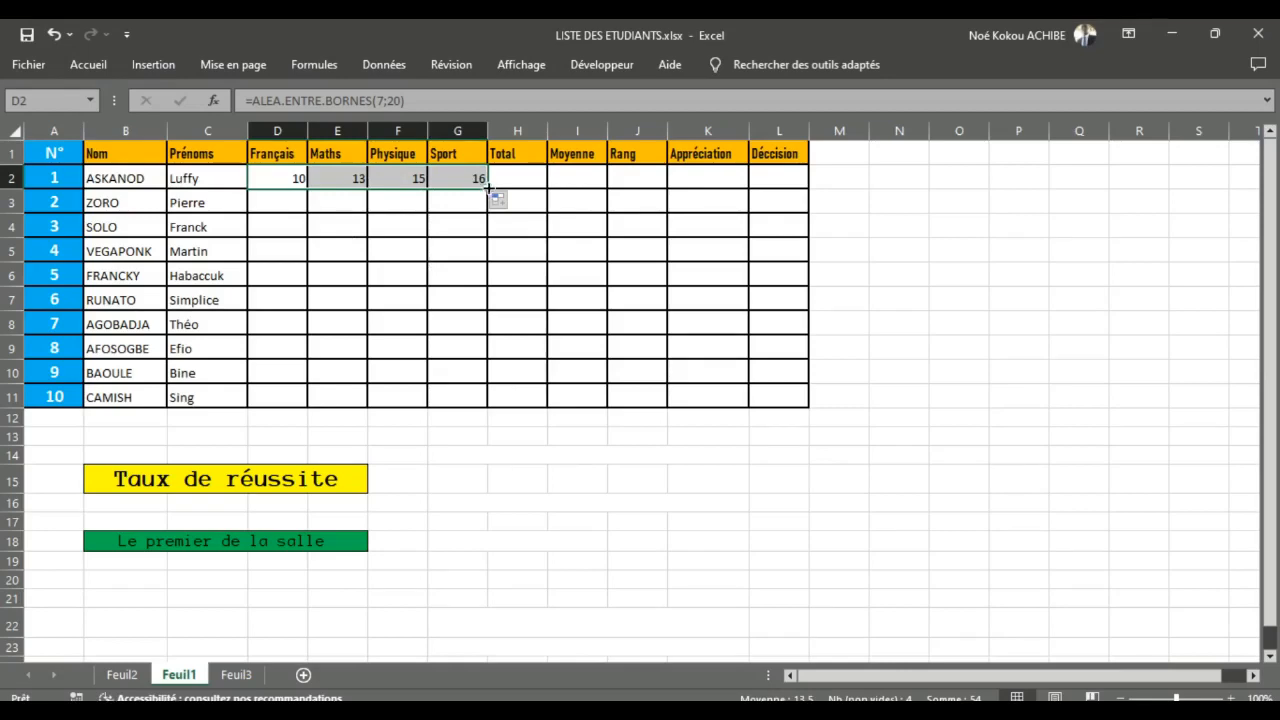
{"action": "left_click_drag", "start_coordinate": [488, 190], "coordinate": [476, 402]}
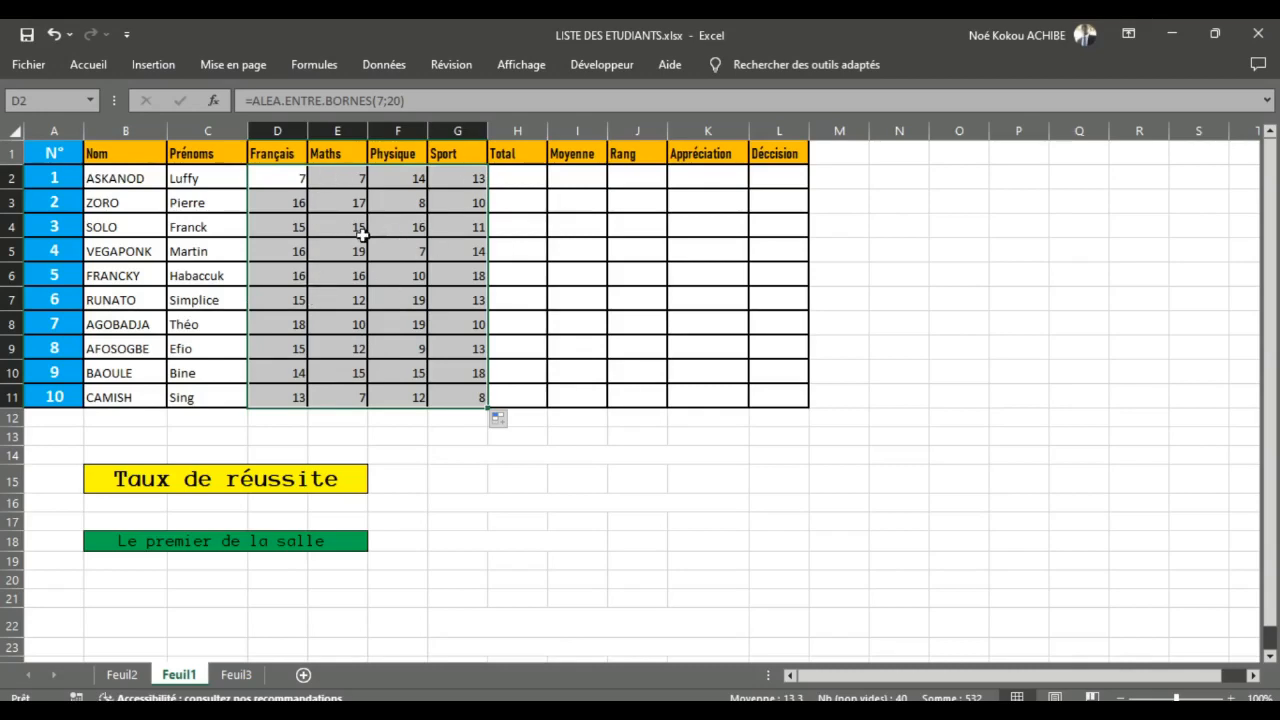
Step: Total each student's grades in the Total column with =SOMME(D2:G2) in H2, filled down to H11
{"action": "left_click", "coordinate": [121, 674]}
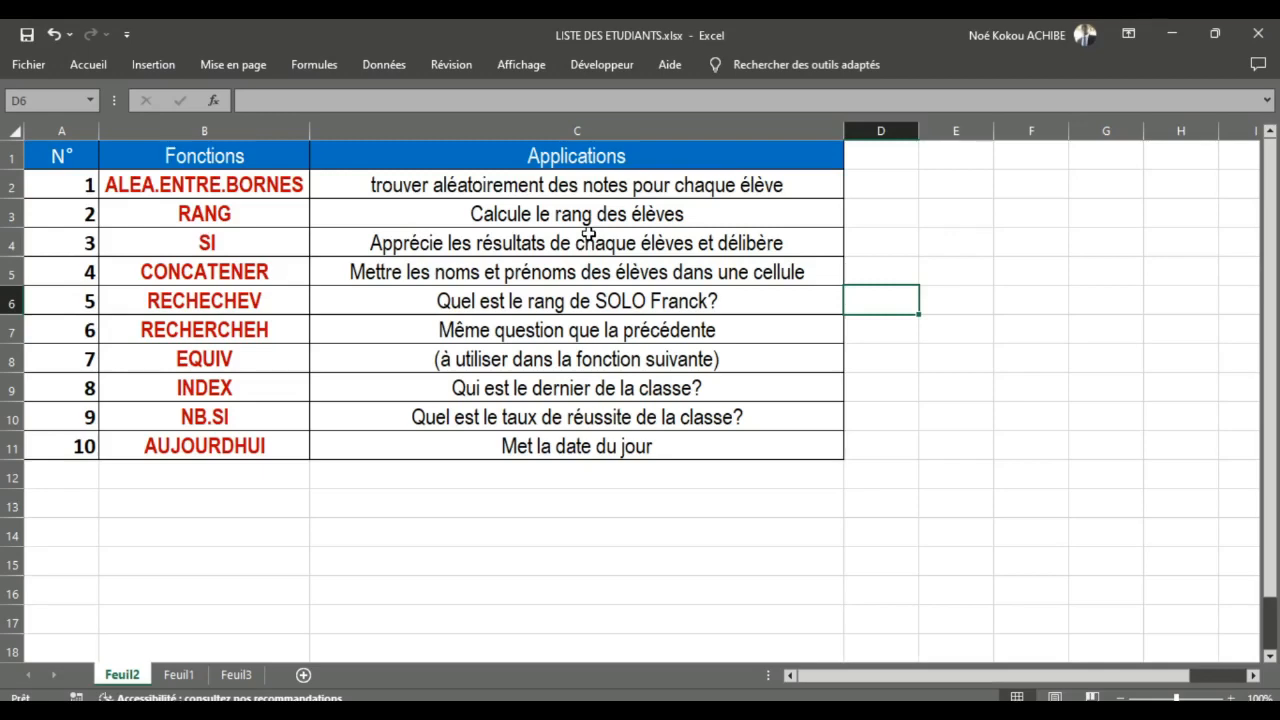
{"action": "left_click", "coordinate": [196, 676]}
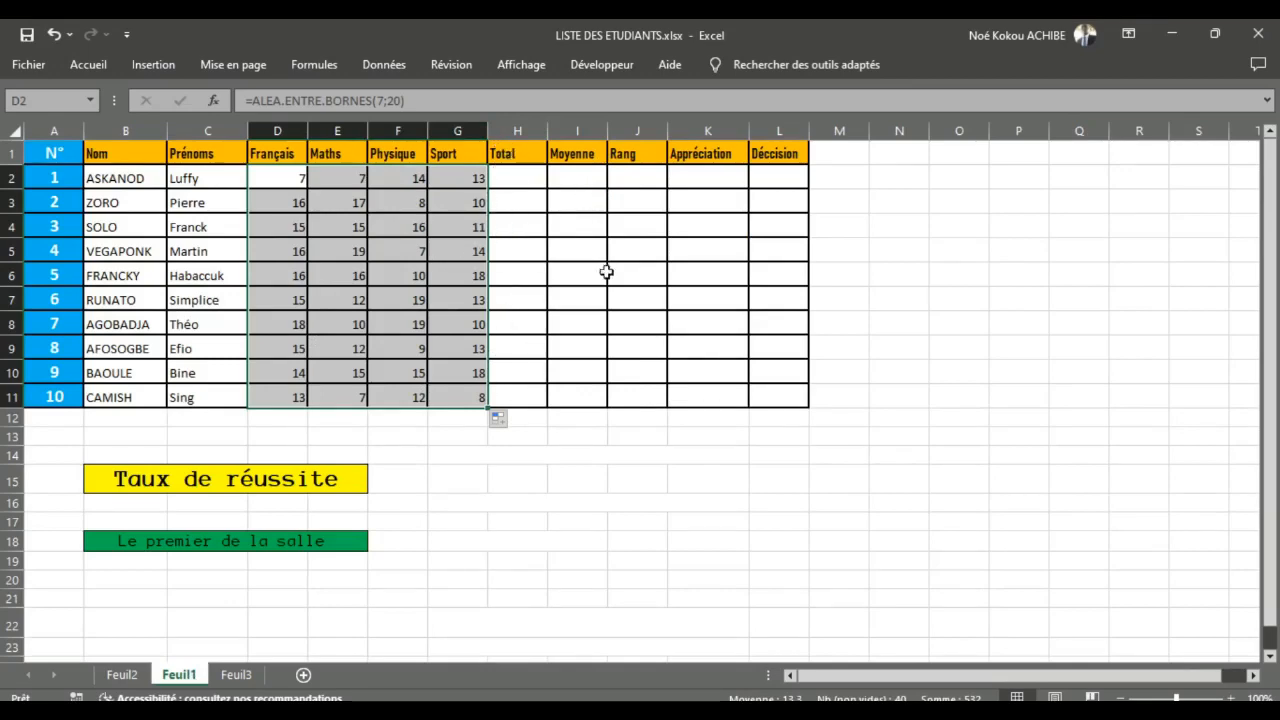
{"action": "double_click", "coordinate": [516, 177]}
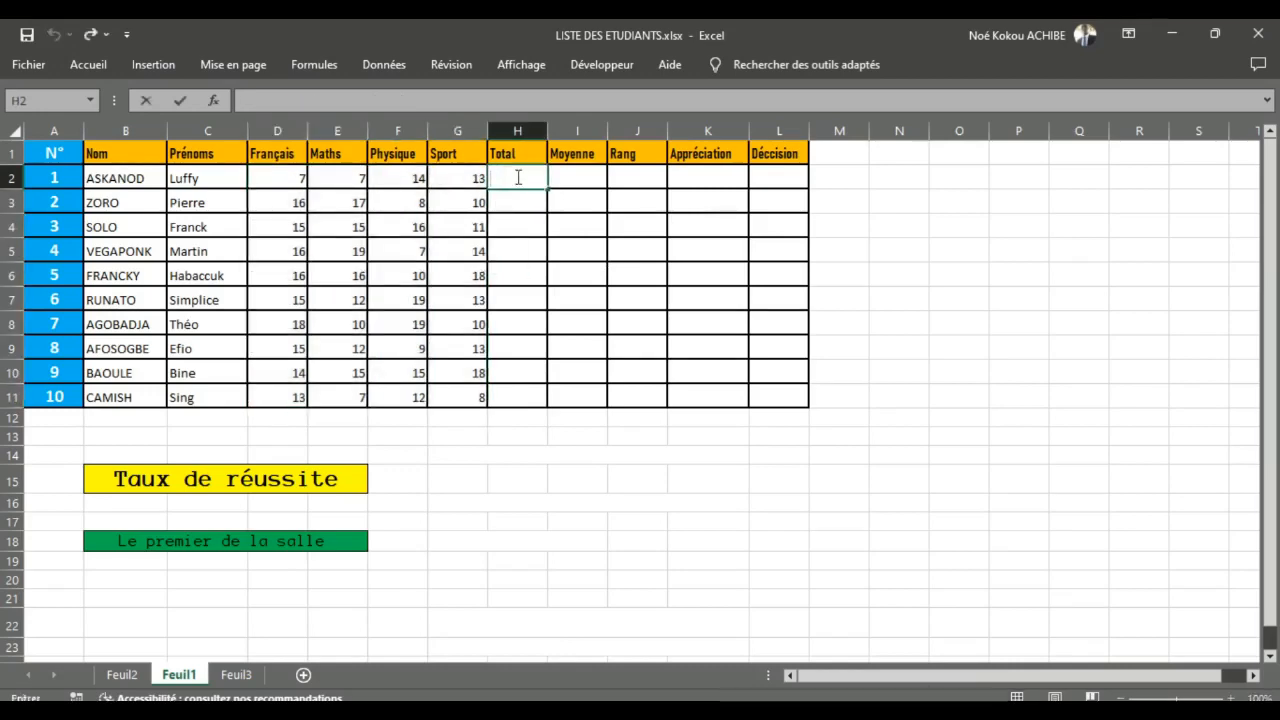
{"action": "type", "text": "=somm"}
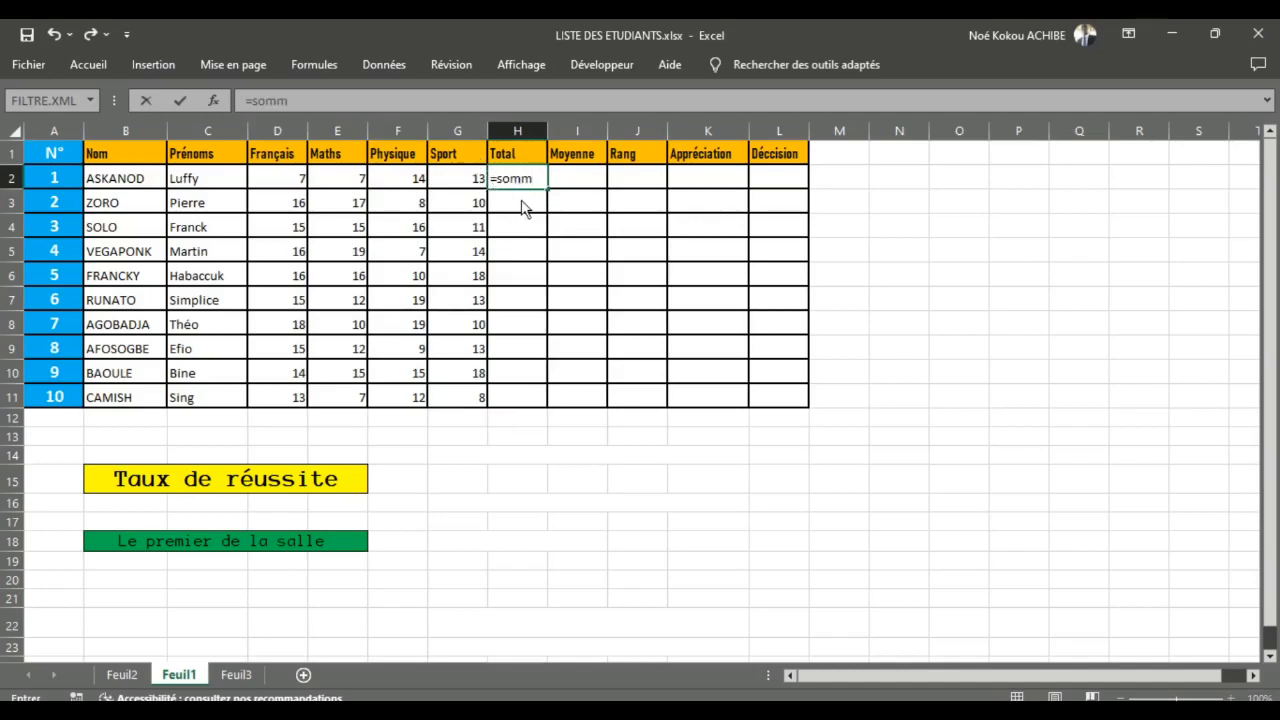
{"action": "double_click", "coordinate": [524, 207]}
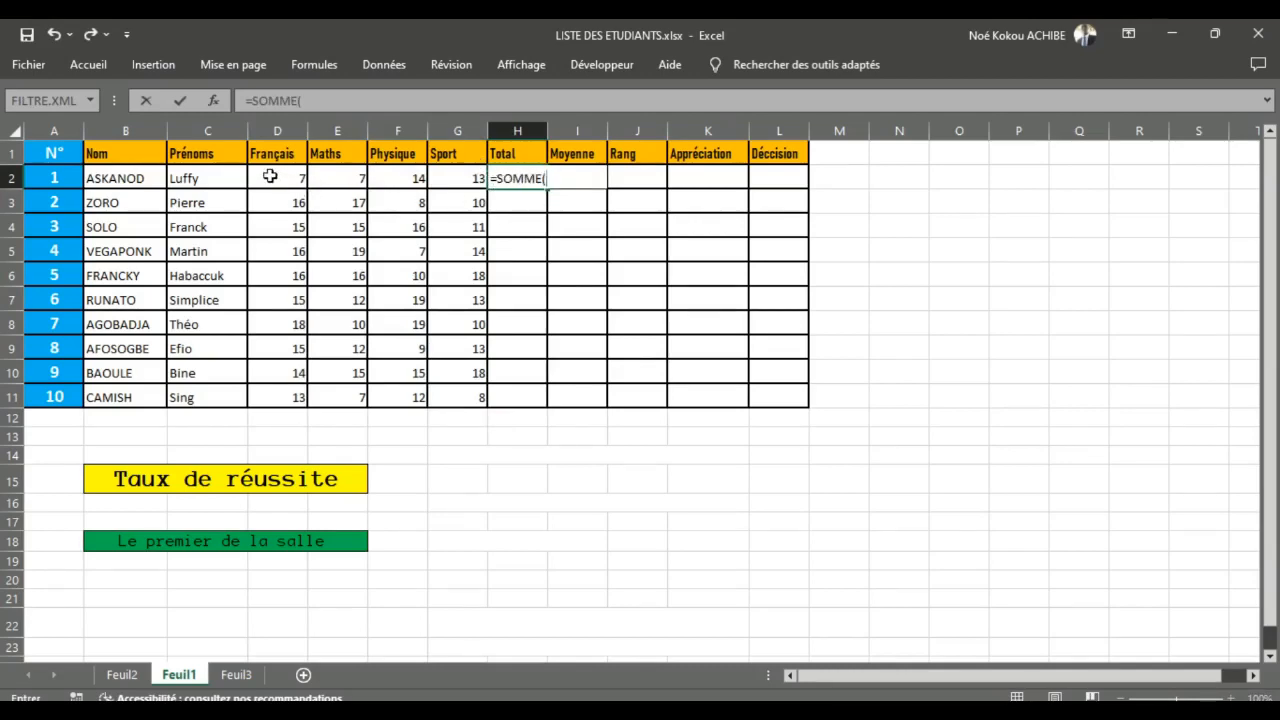
{"action": "left_click_drag", "start_coordinate": [270, 176], "coordinate": [449, 175]}
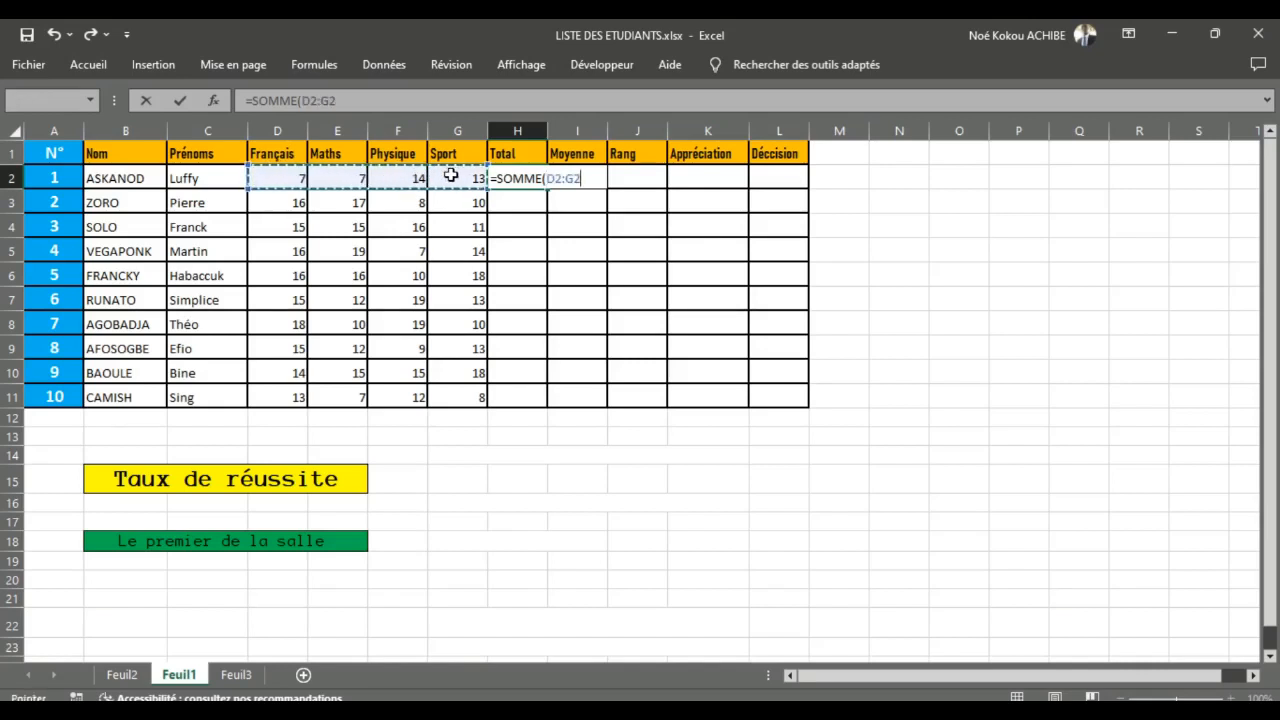
{"action": "type", "text": ")"}
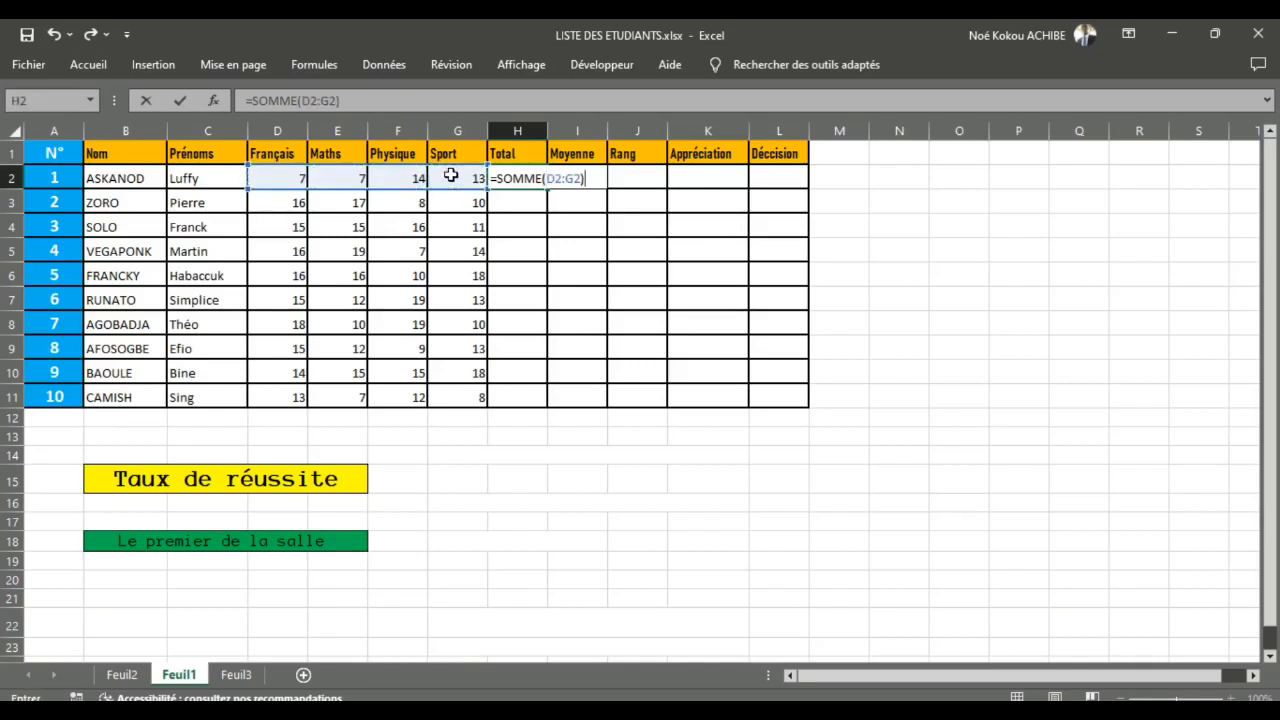
{"action": "key", "text": "Return"}
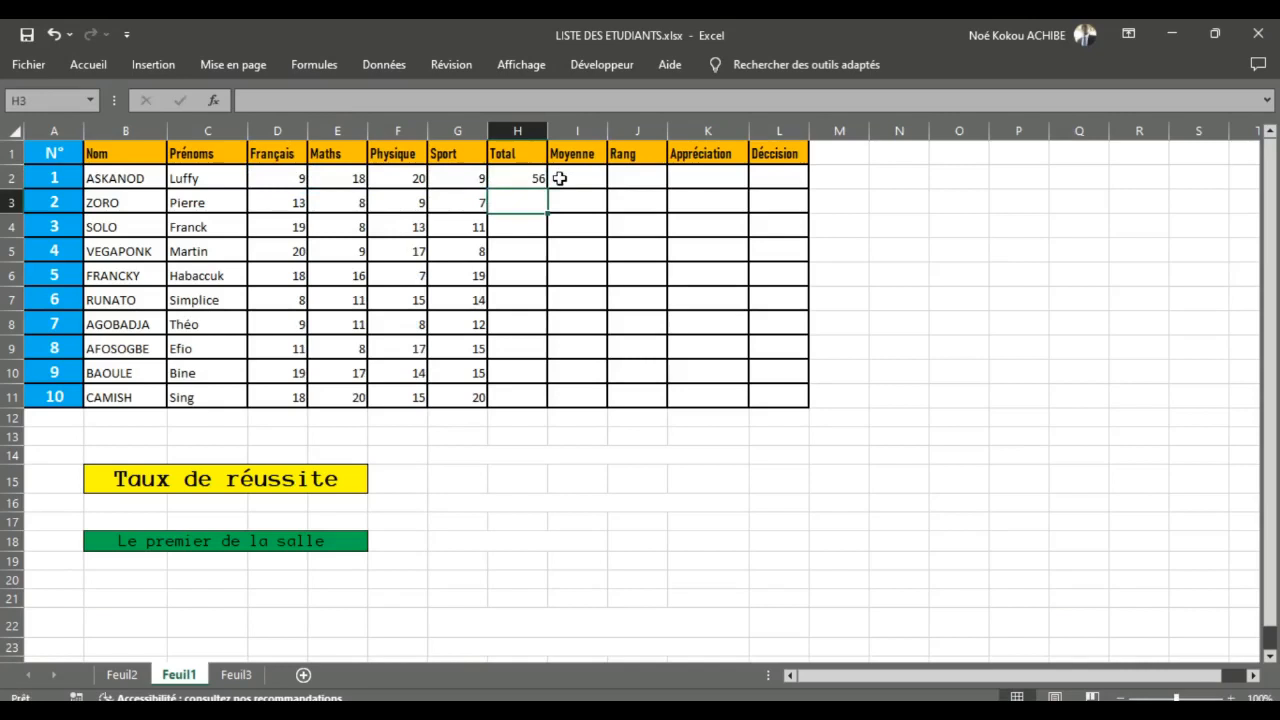
{"action": "left_click", "coordinate": [540, 176]}
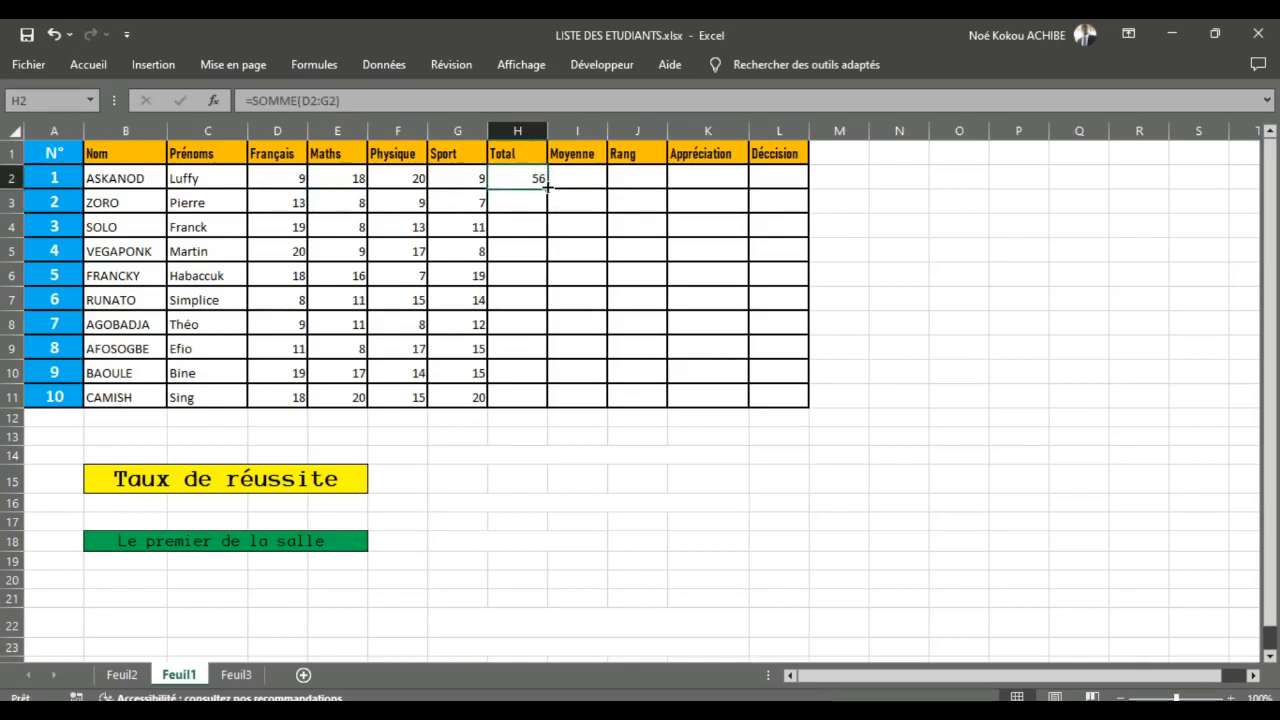
{"action": "left_click_drag", "start_coordinate": [547, 186], "coordinate": [556, 408]}
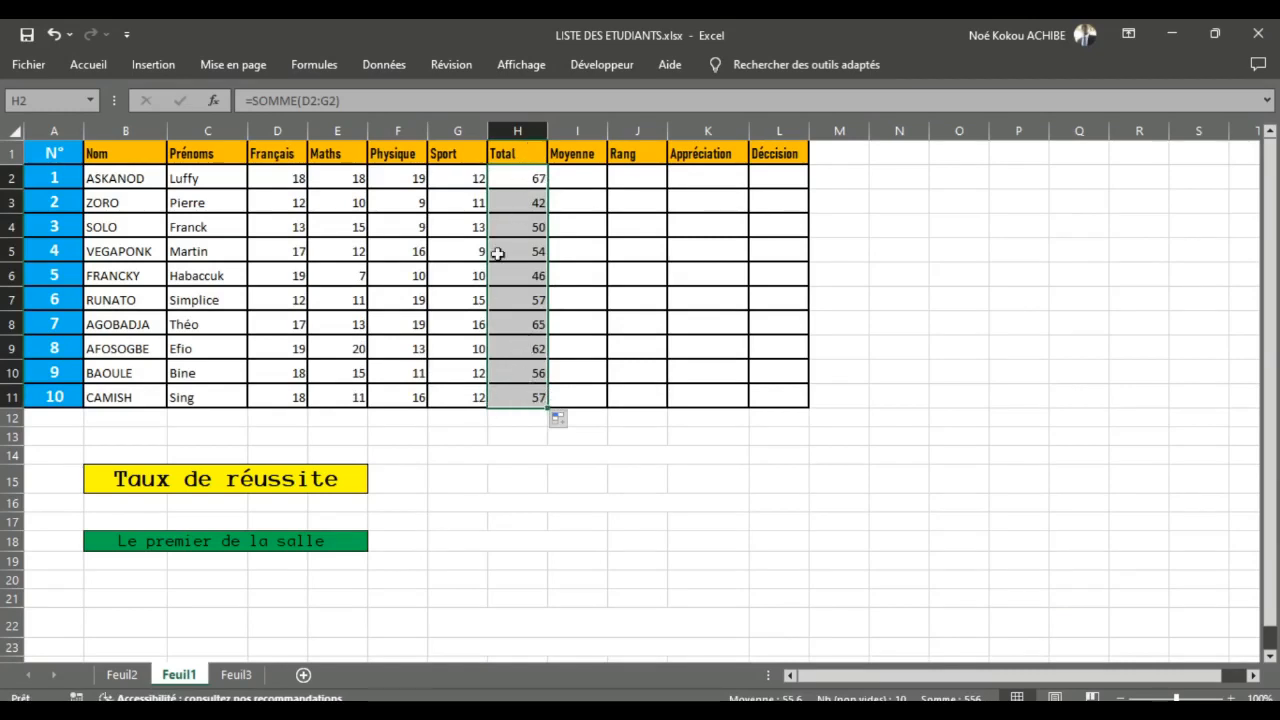
Step: Calculate each student's average in the Moyenne column with =H2/4 in I2, filled down to I11
{"action": "double_click", "coordinate": [577, 178]}
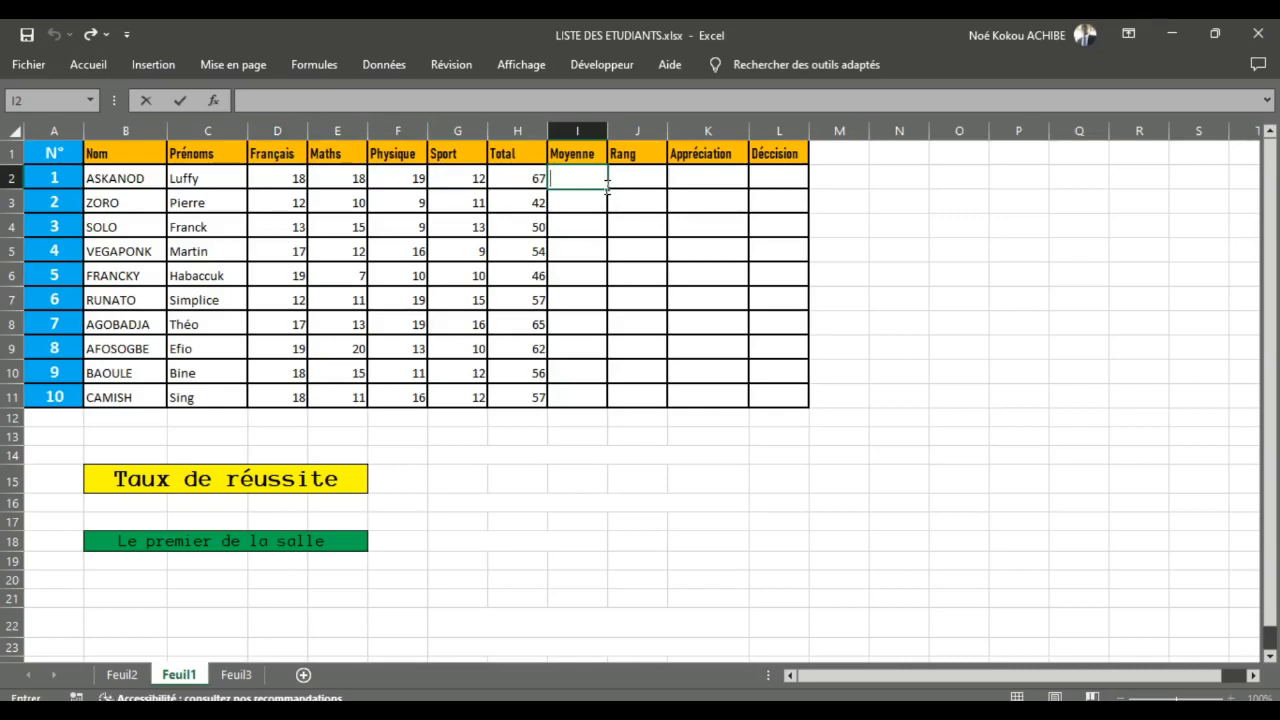
{"action": "type", "text": "="}
{"action": "left_click", "coordinate": [519, 176]}
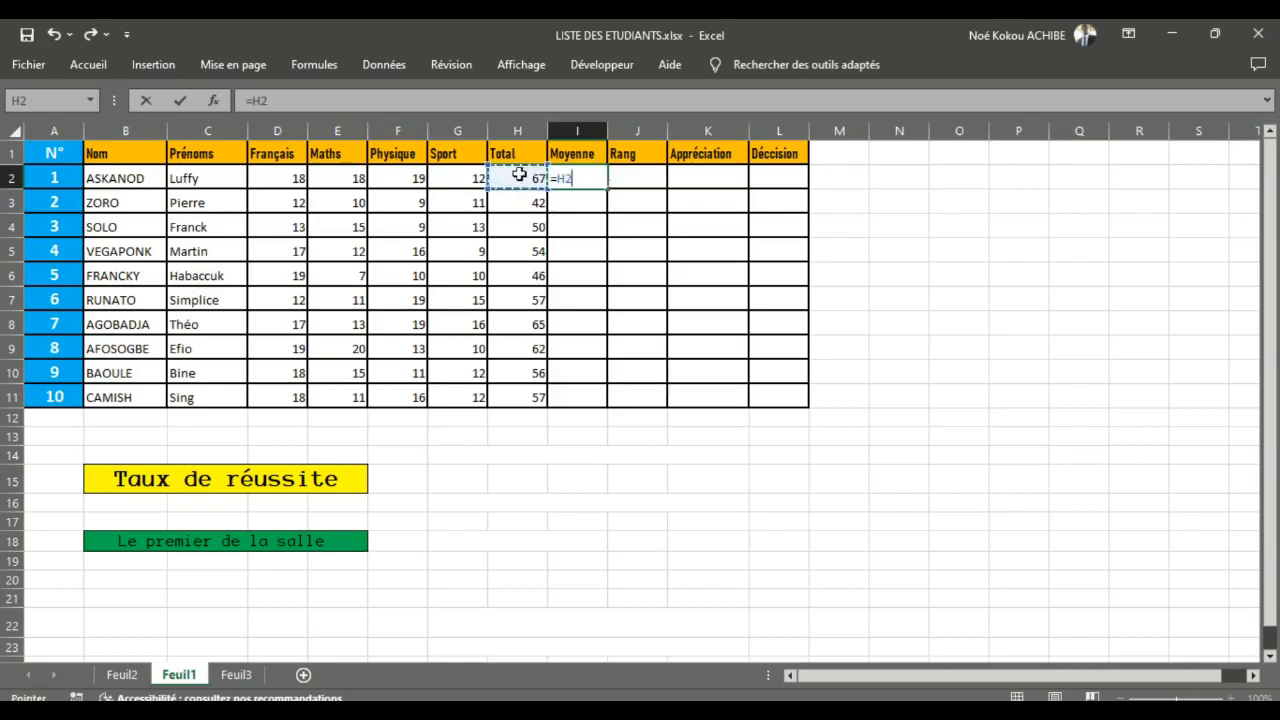
{"action": "type", "text": "§"}
{"action": "key", "text": "BackSpace"}
{"action": "type", "text": "/4"}
{"action": "key", "text": "Return"}
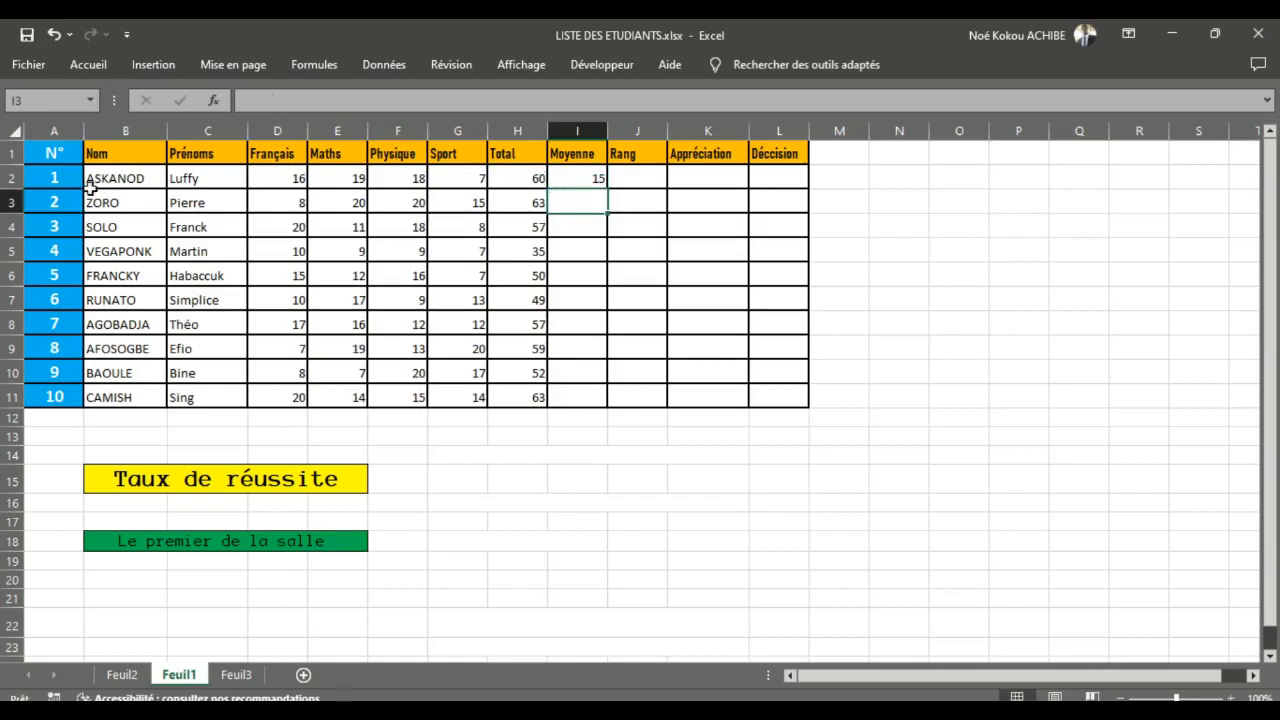
{"action": "left_click", "coordinate": [595, 177]}
{"action": "left_click_drag", "start_coordinate": [609, 189], "coordinate": [600, 397]}
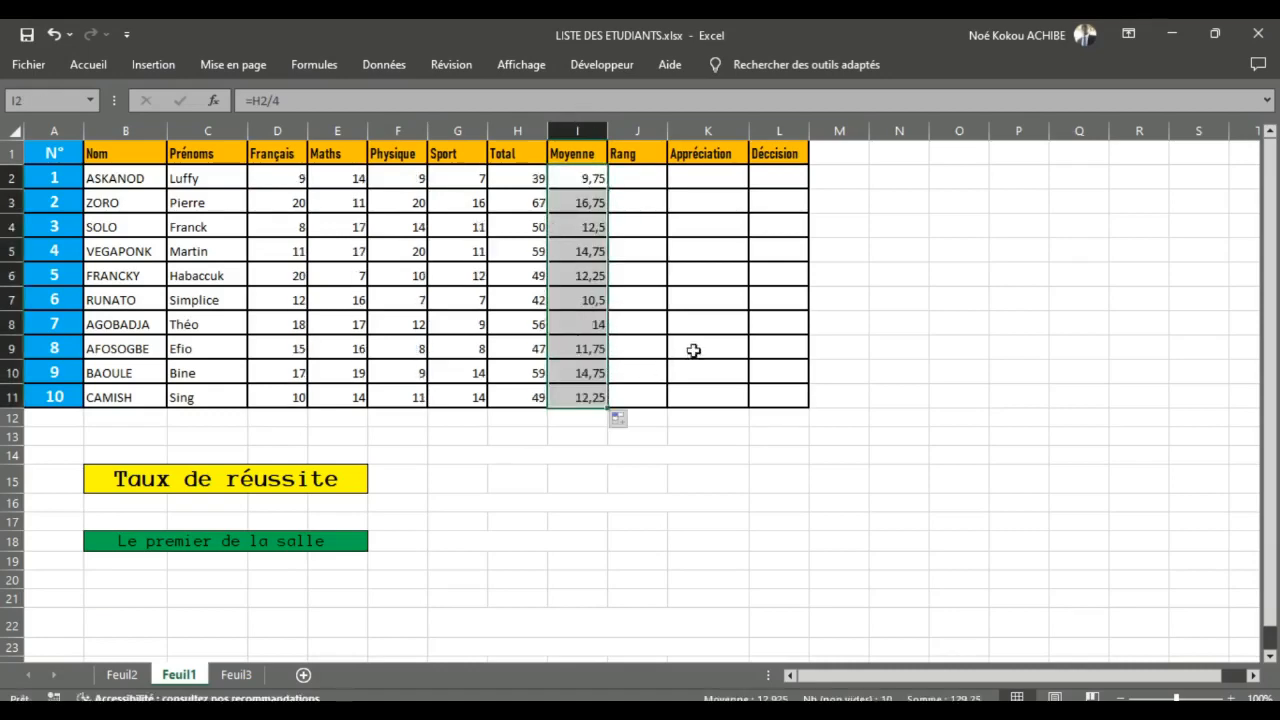
Step: Replace the average formula in I2 with the MOYENNE function over the range D2:H2
{"action": "left_click", "coordinate": [633, 300]}
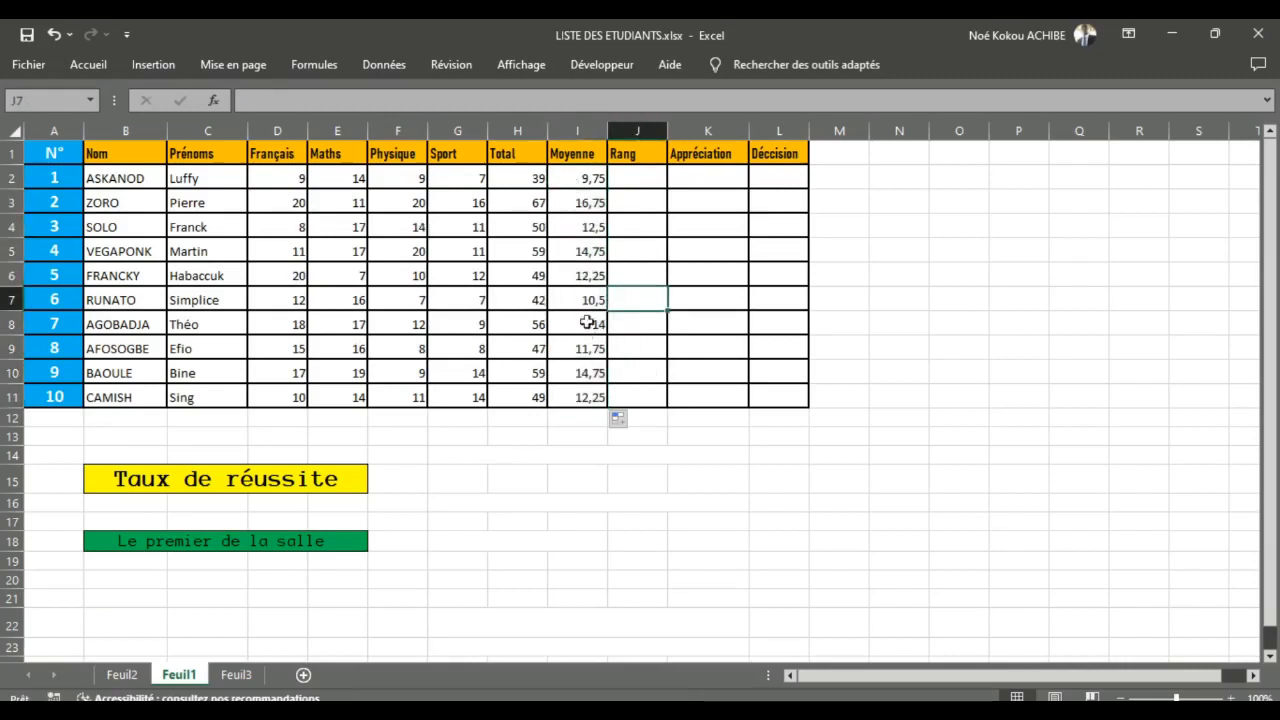
{"action": "left_click", "coordinate": [580, 179]}
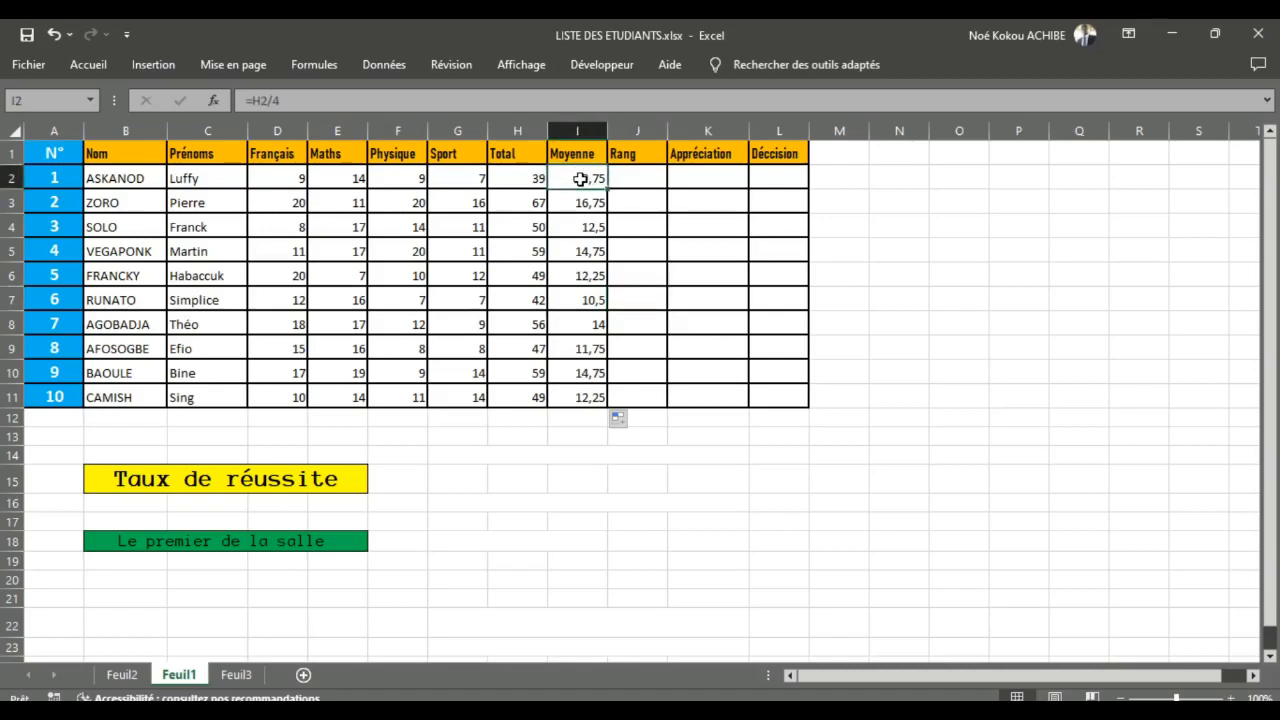
{"action": "double_click", "coordinate": [580, 179]}
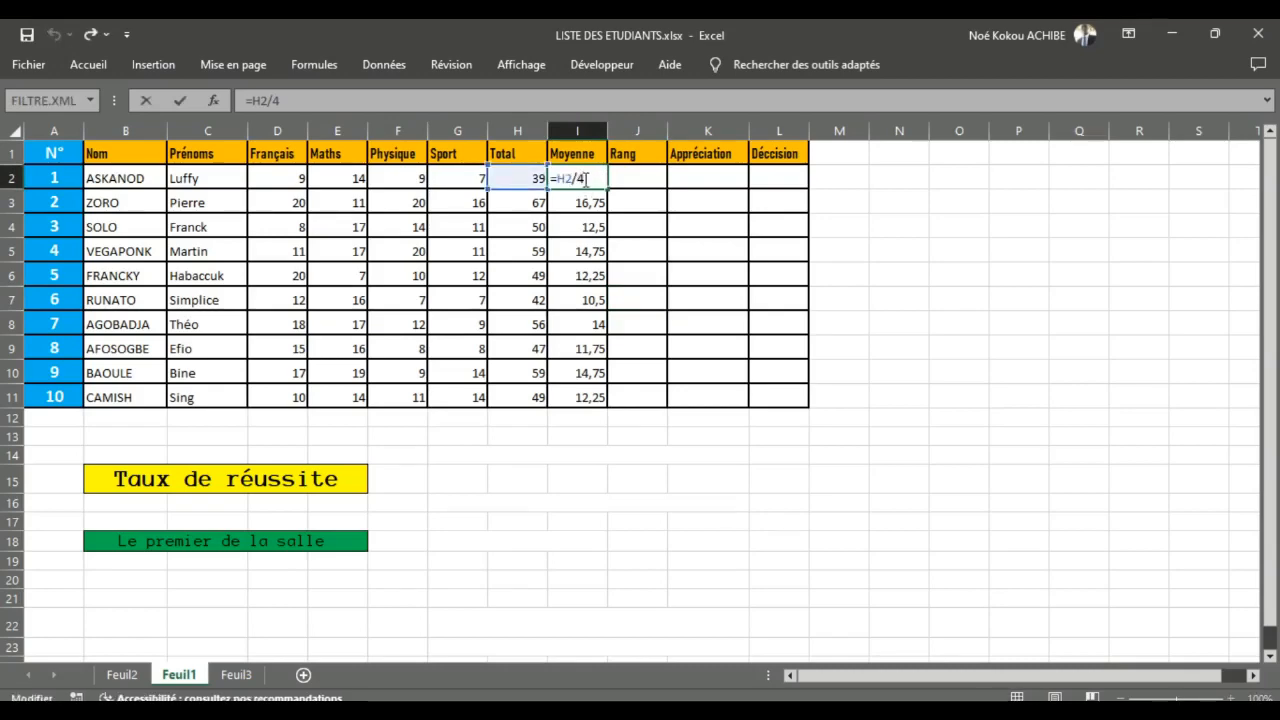
{"action": "left_click_drag", "start_coordinate": [584, 178], "coordinate": [550, 178]}
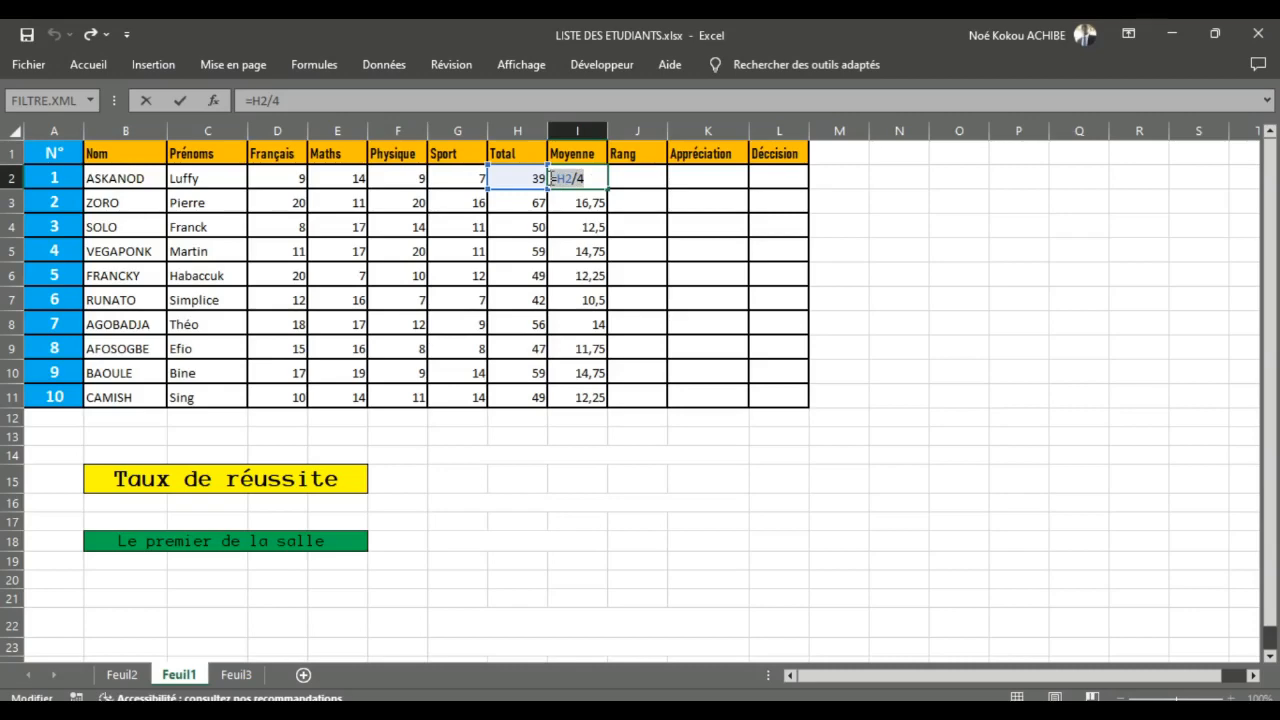
{"action": "type", "text": "="}
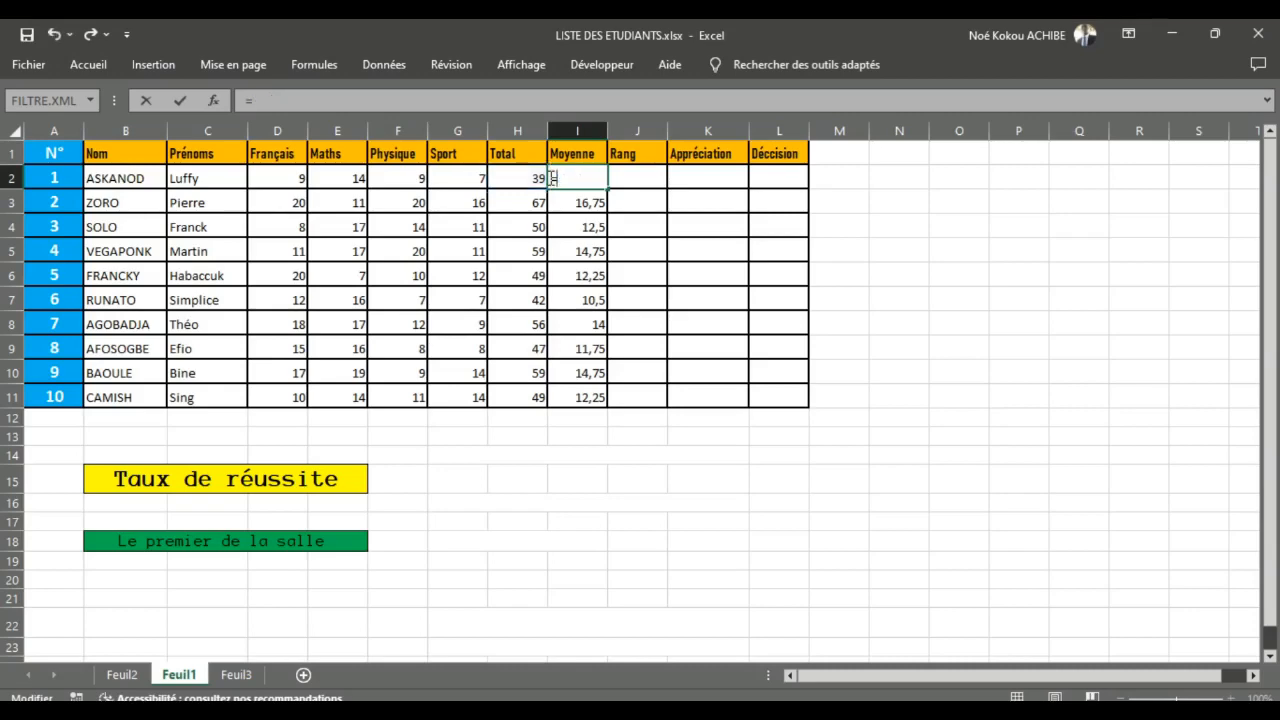
{"action": "type", "text": "Moyenne"}
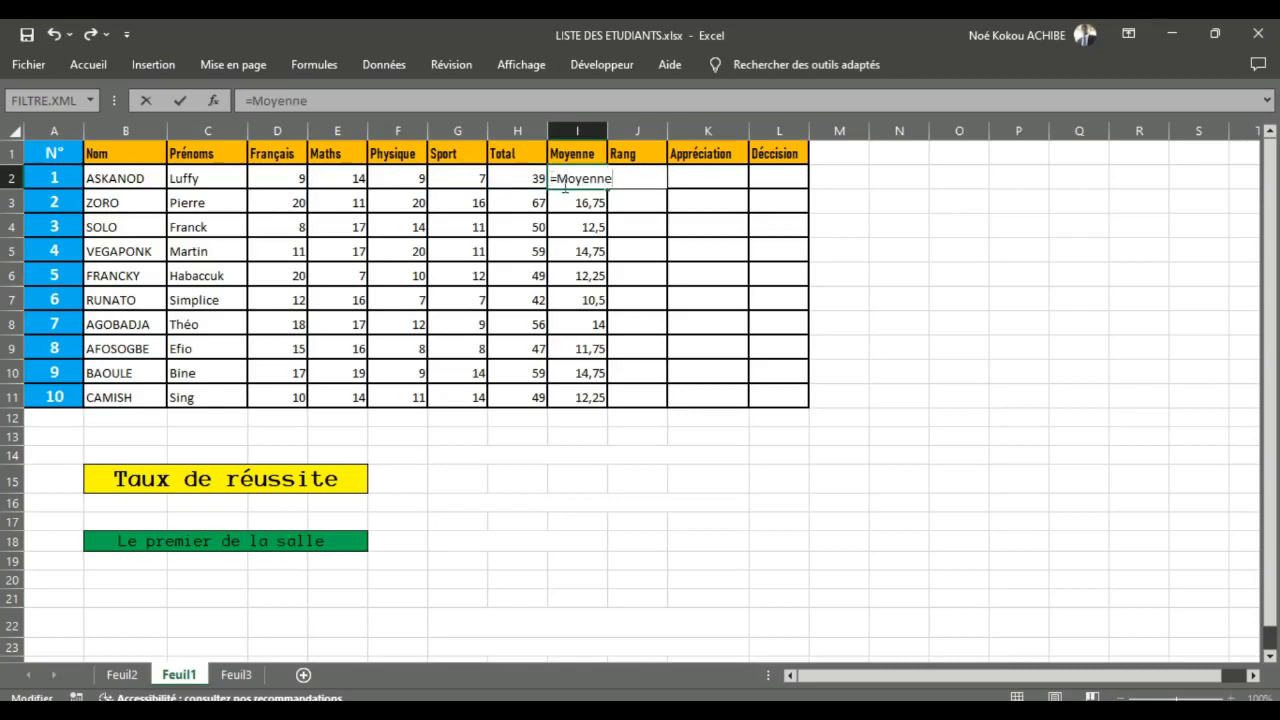
{"action": "key", "text": "Tab"}
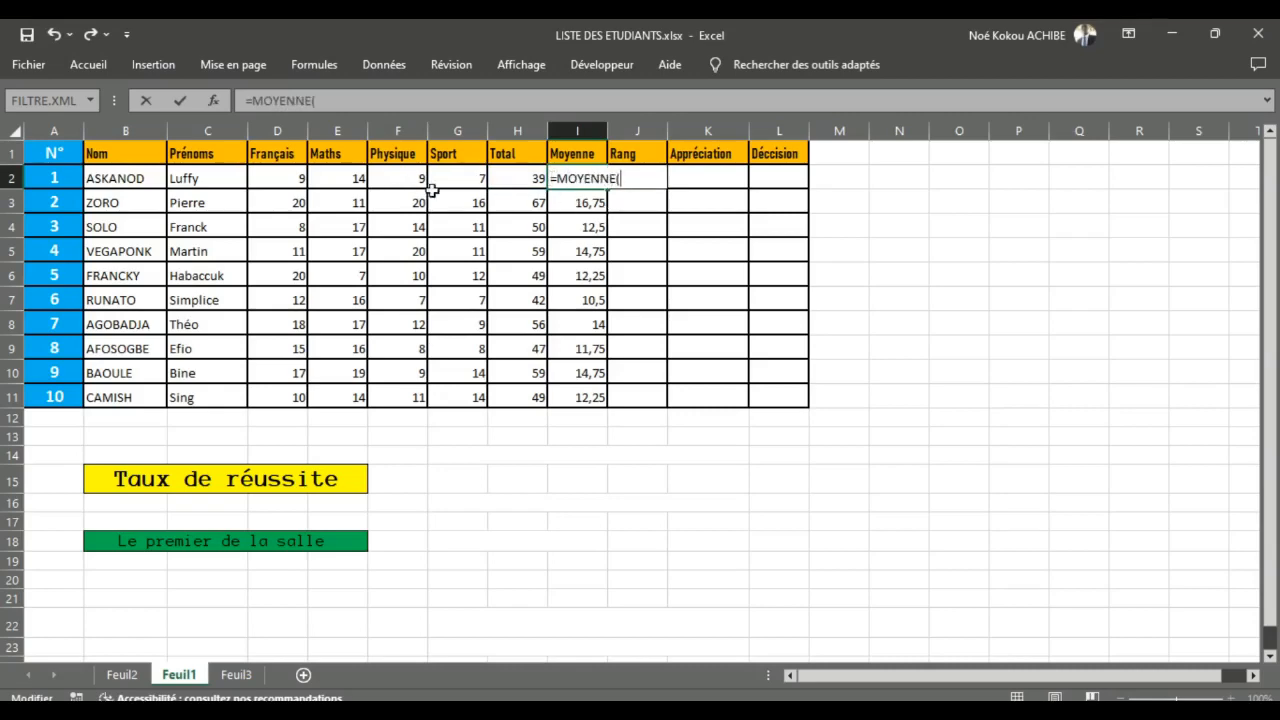
{"action": "left_click_drag", "start_coordinate": [267, 183], "coordinate": [503, 178]}
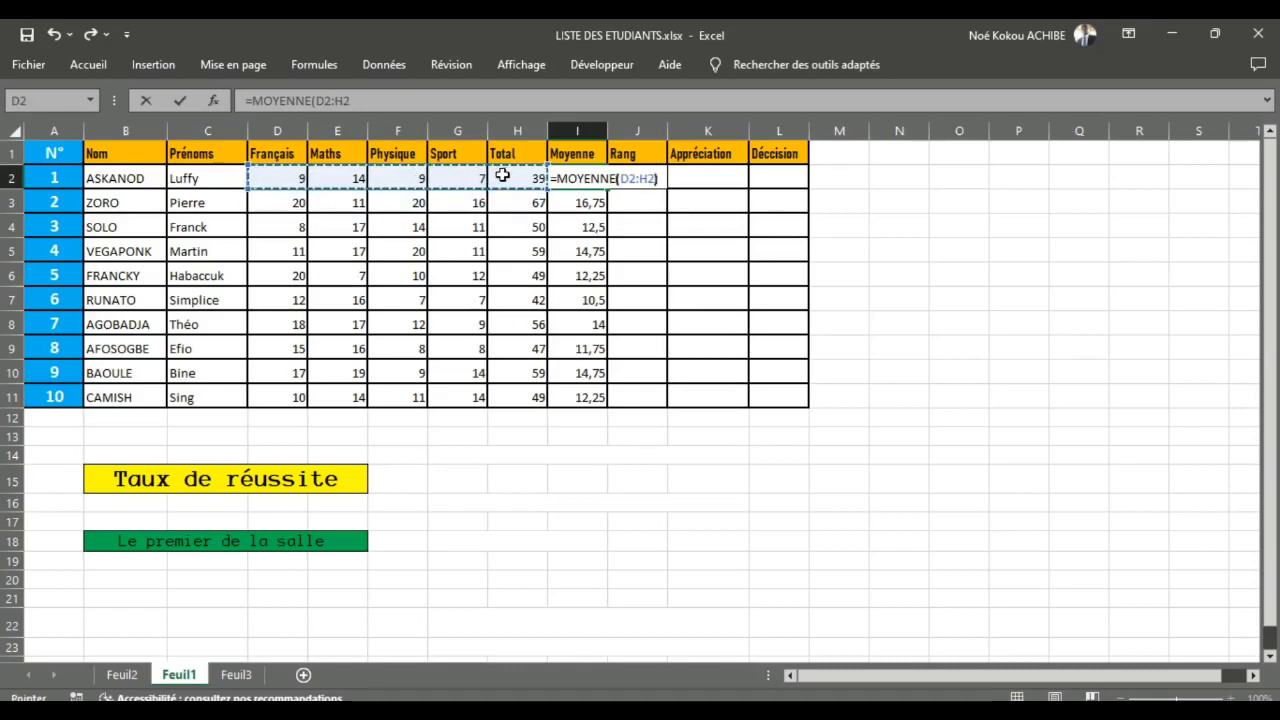
{"action": "type", "text": ")"}
{"action": "key", "text": "Return"}
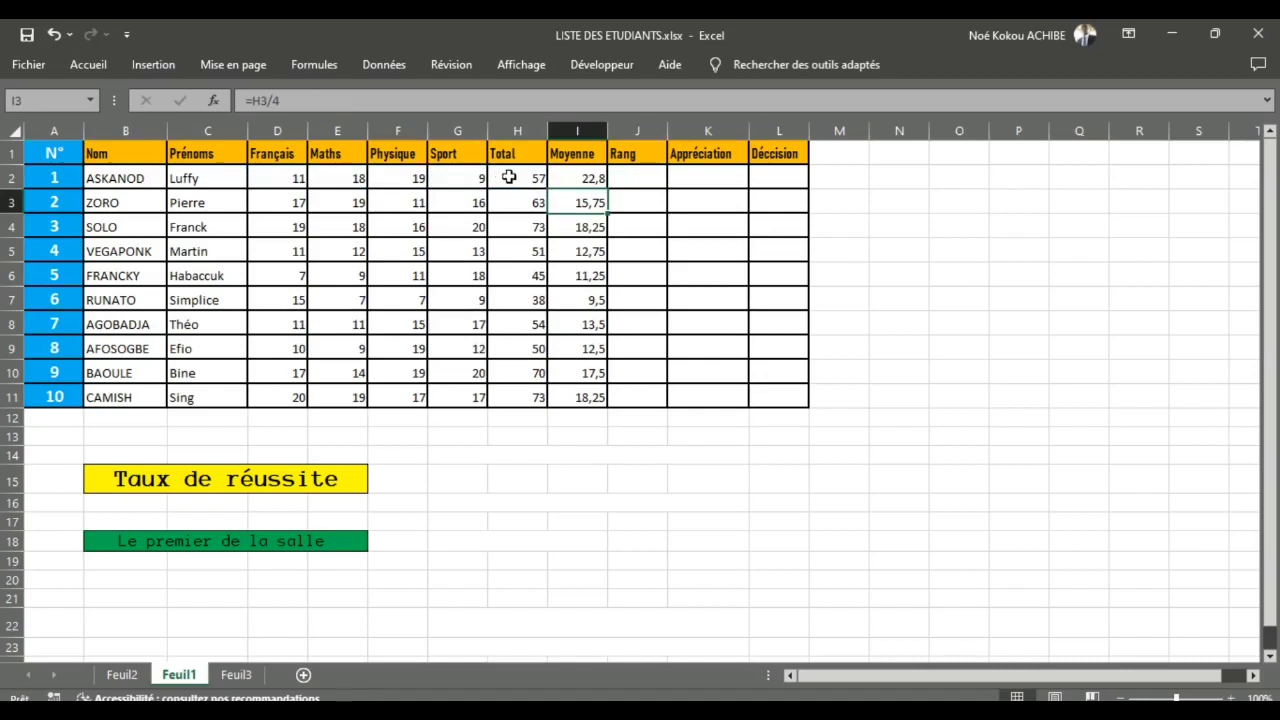
Step: Correct the MOYENNE range in I2 to D2:G2 and fill the formula down the Moyenne column to I11
{"action": "left_click", "coordinate": [582, 180]}
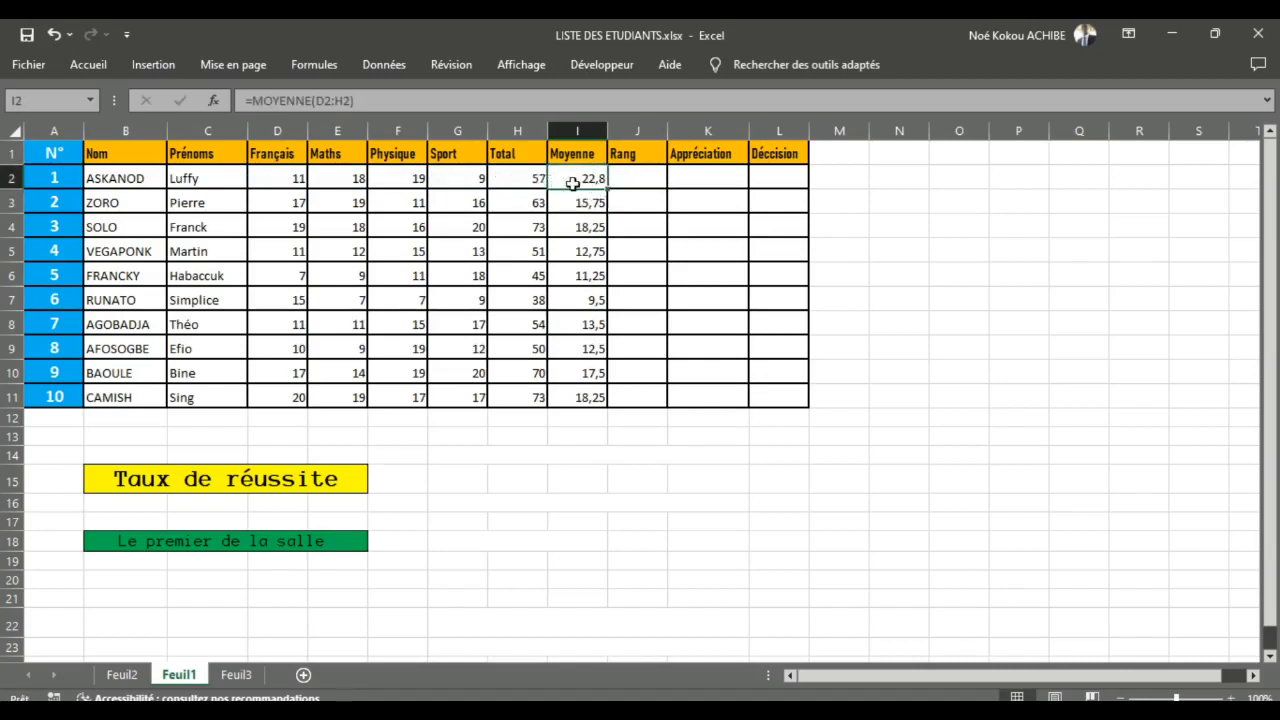
{"action": "double_click", "coordinate": [577, 177]}
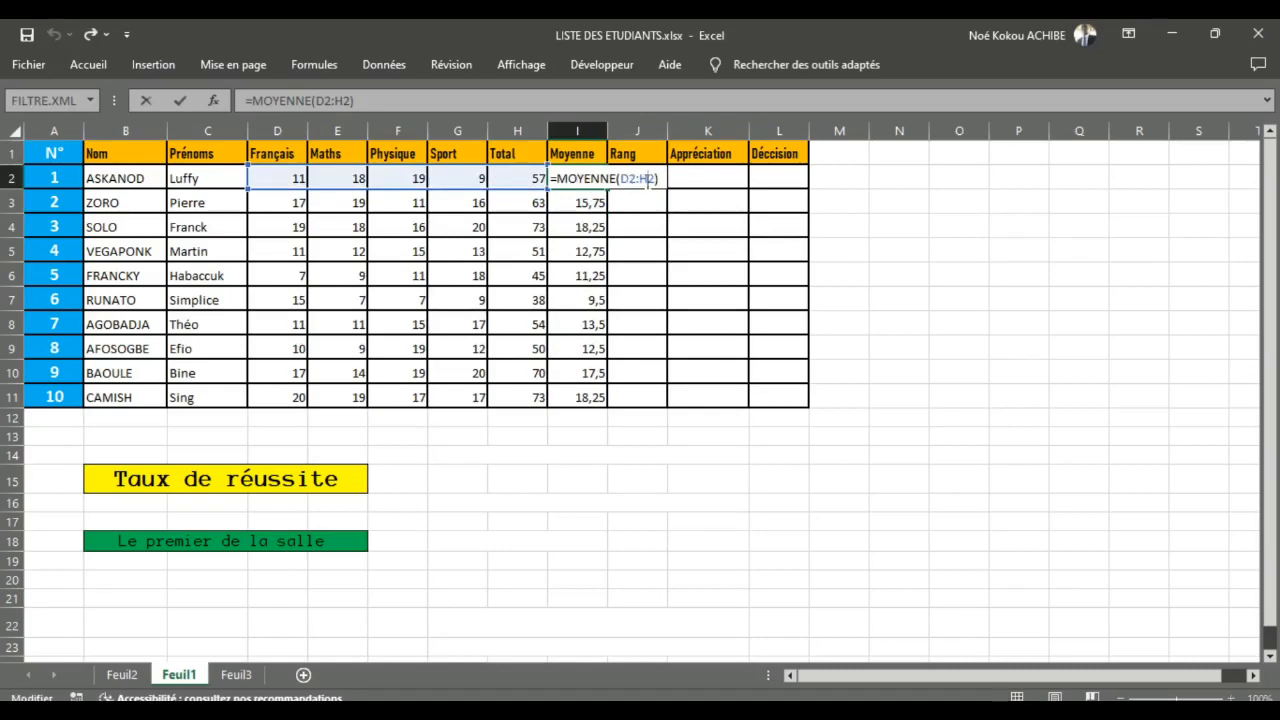
{"action": "left_click", "coordinate": [647, 179]}
{"action": "key", "text": "BackSpace"}
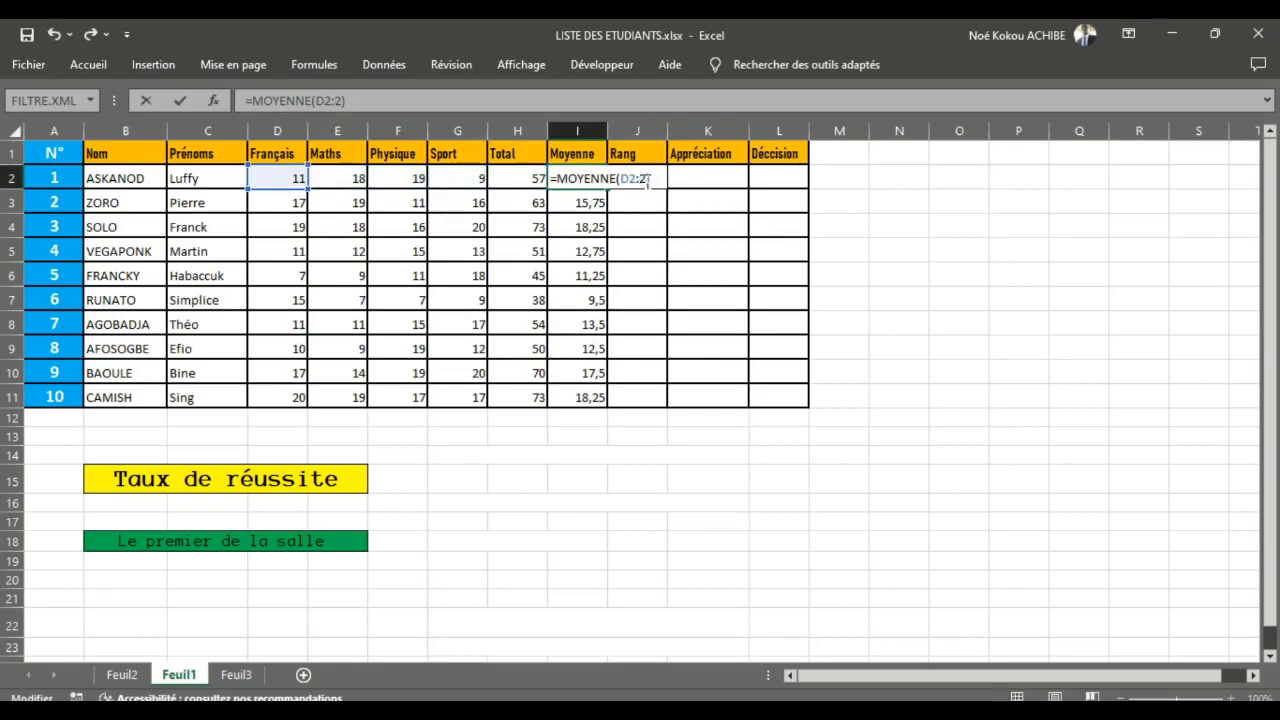
{"action": "type", "text": "G"}
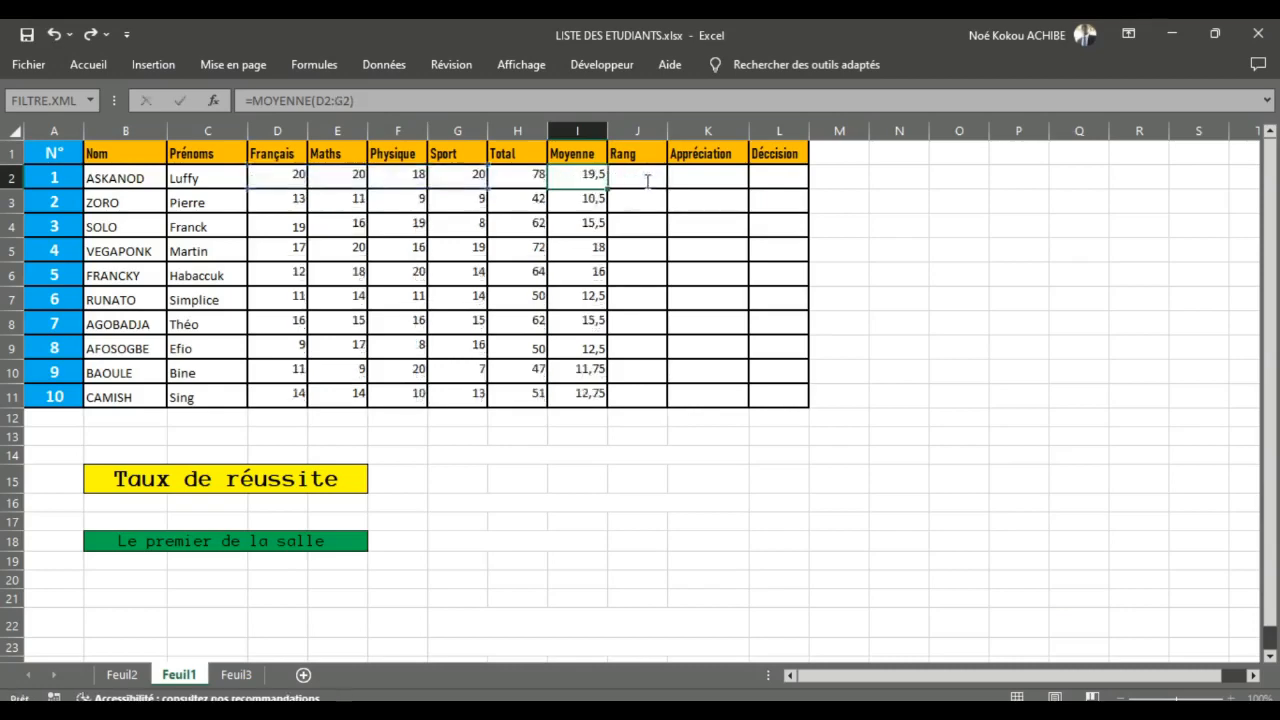
{"action": "key", "text": "Return"}
{"action": "left_click", "coordinate": [592, 184]}
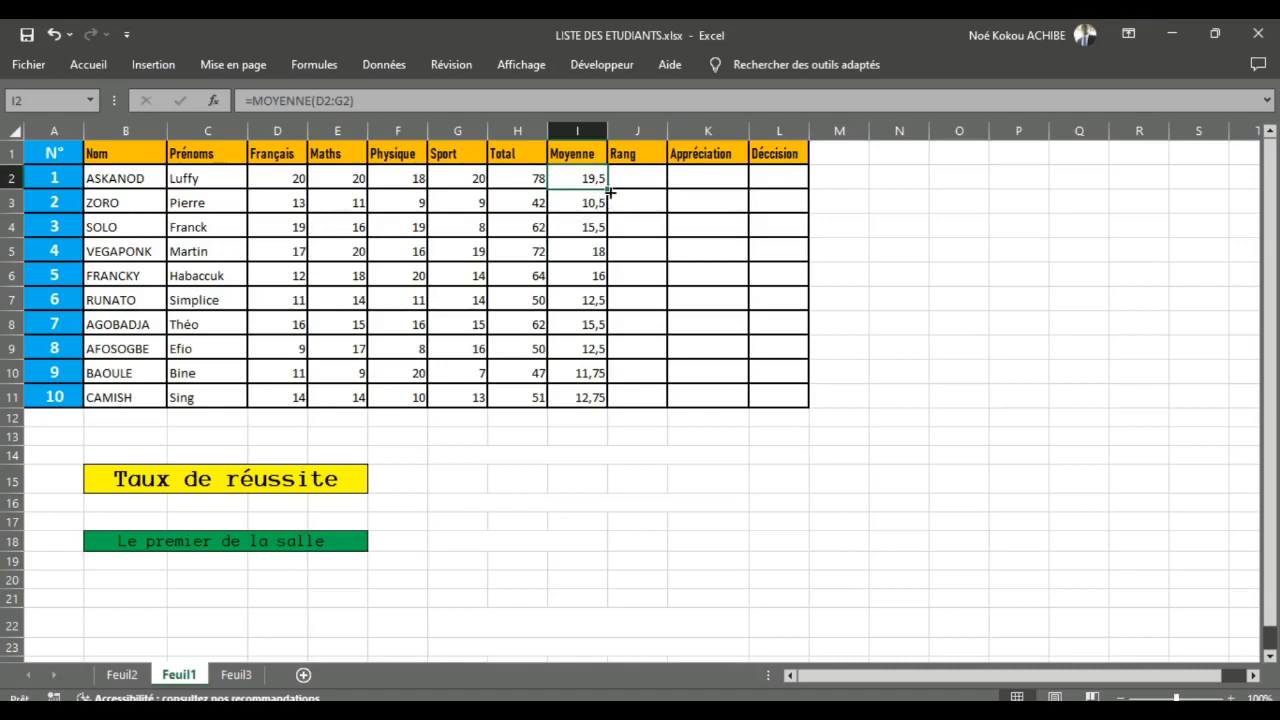
{"action": "double_click", "coordinate": [607, 190]}
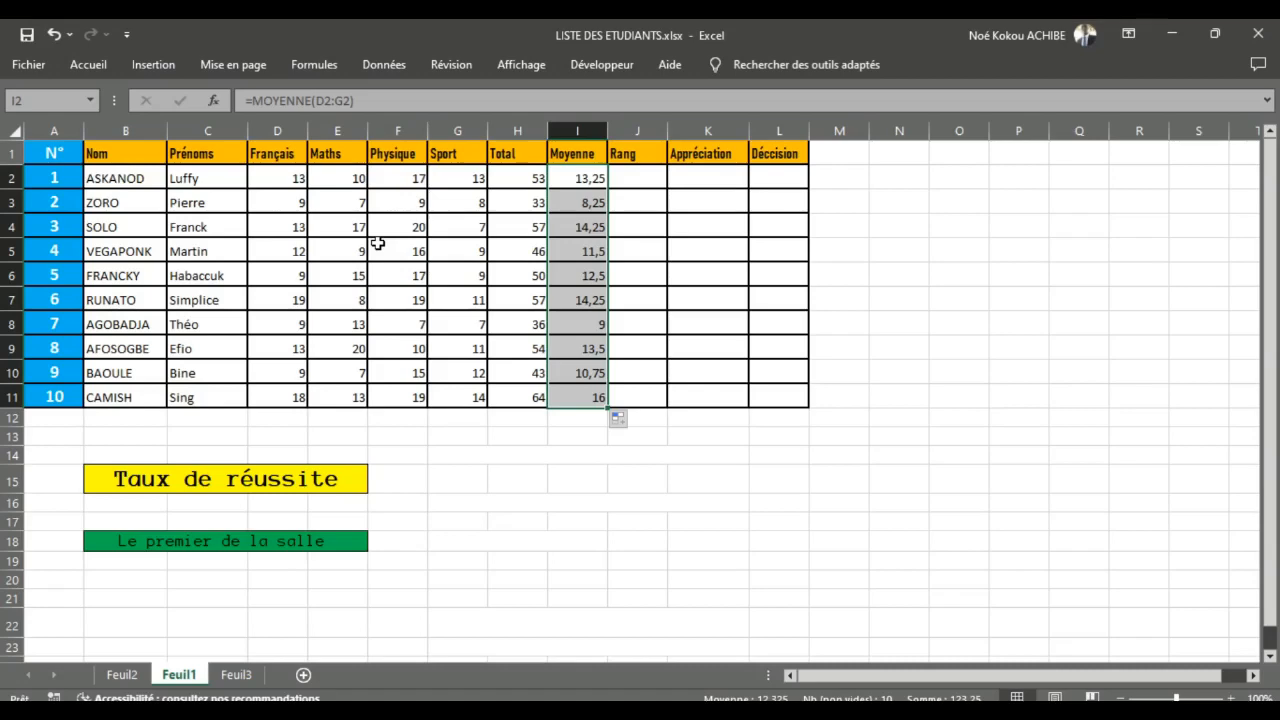
Step: Recalculate the sheet several times to regenerate the random grades
{"action": "key", "text": "F9"}
{"action": "key", "text": "F9"}
{"action": "key", "text": "F9"}
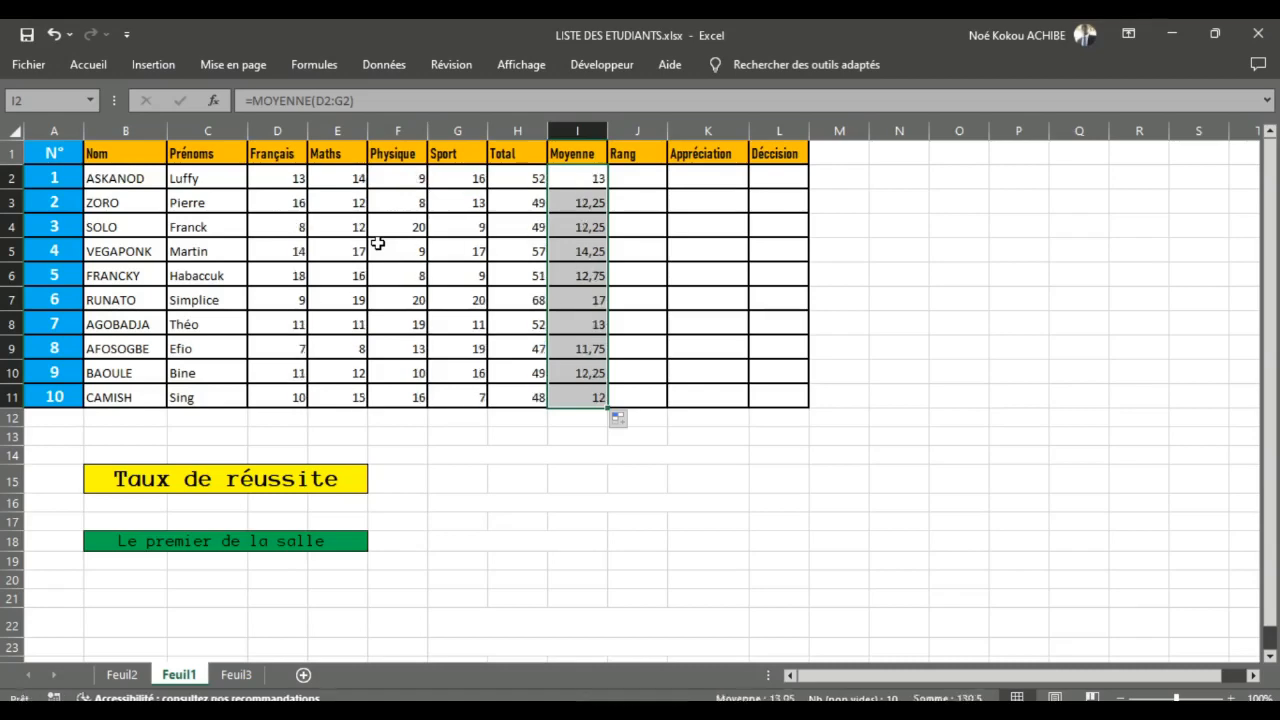
{"action": "key", "text": "F9"}
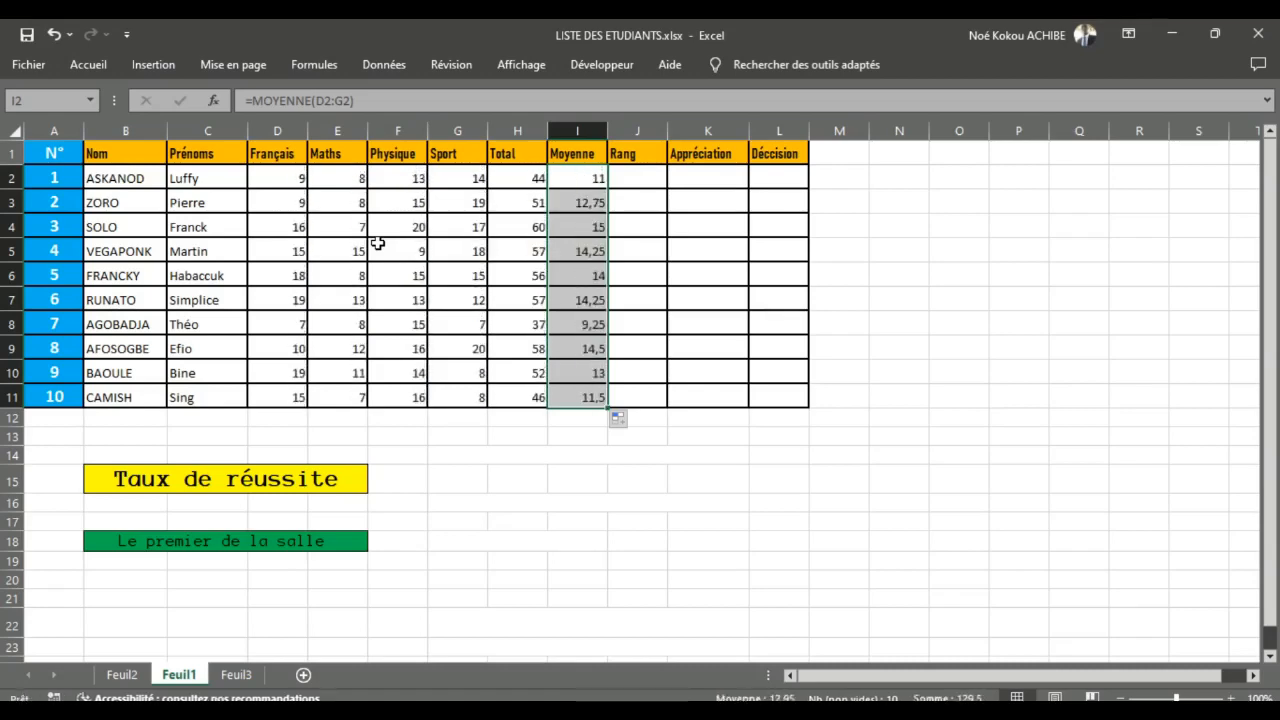
{"action": "key", "text": "F9"}
{"action": "key", "text": "F9"}
{"action": "key", "text": "F9"}
{"action": "key", "text": "F9"}
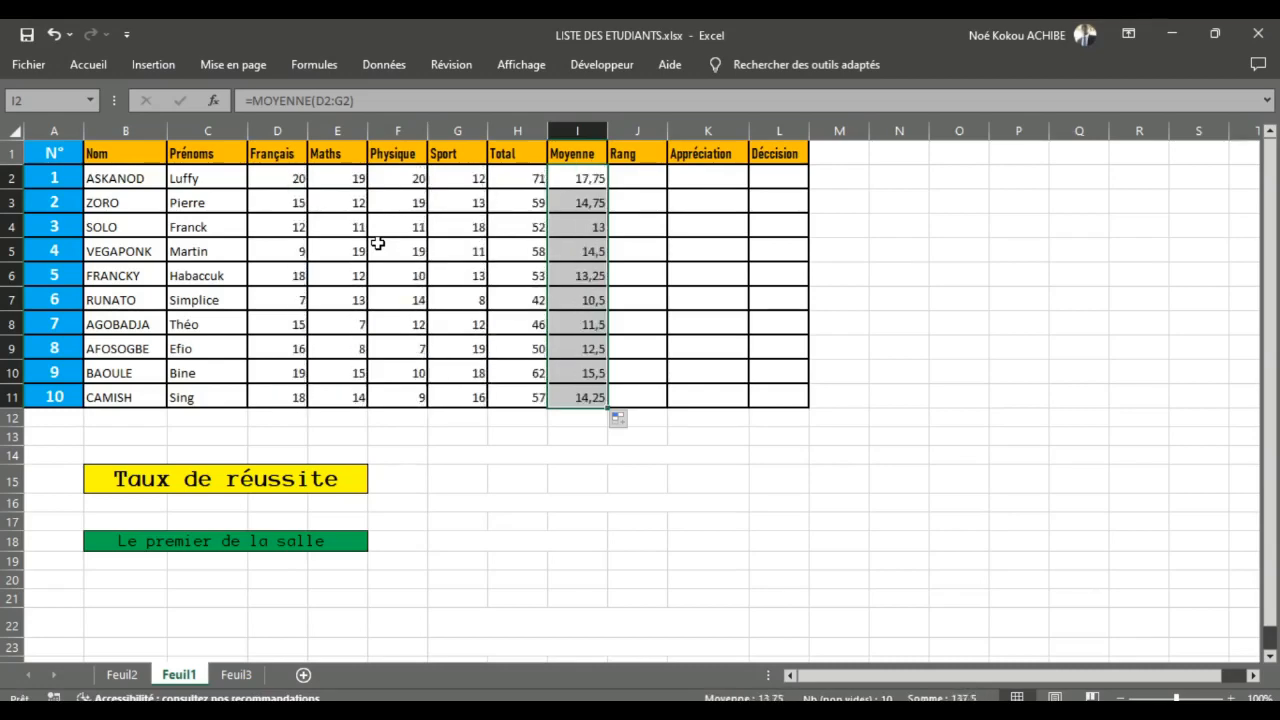
{"action": "key", "text": "F9"}
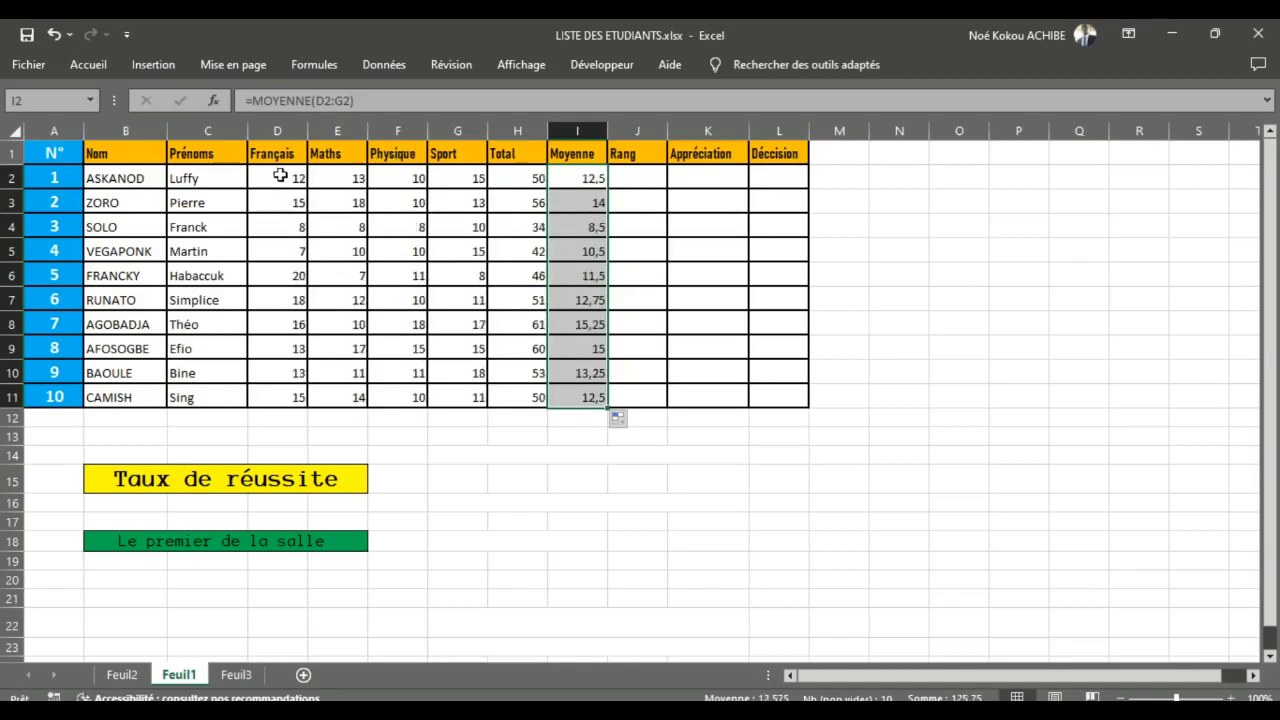
Step: Copy the random grades in D2:G11 and paste them in place as values, then check that D2 holds no formula
{"action": "left_click_drag", "start_coordinate": [280, 175], "coordinate": [465, 397]}
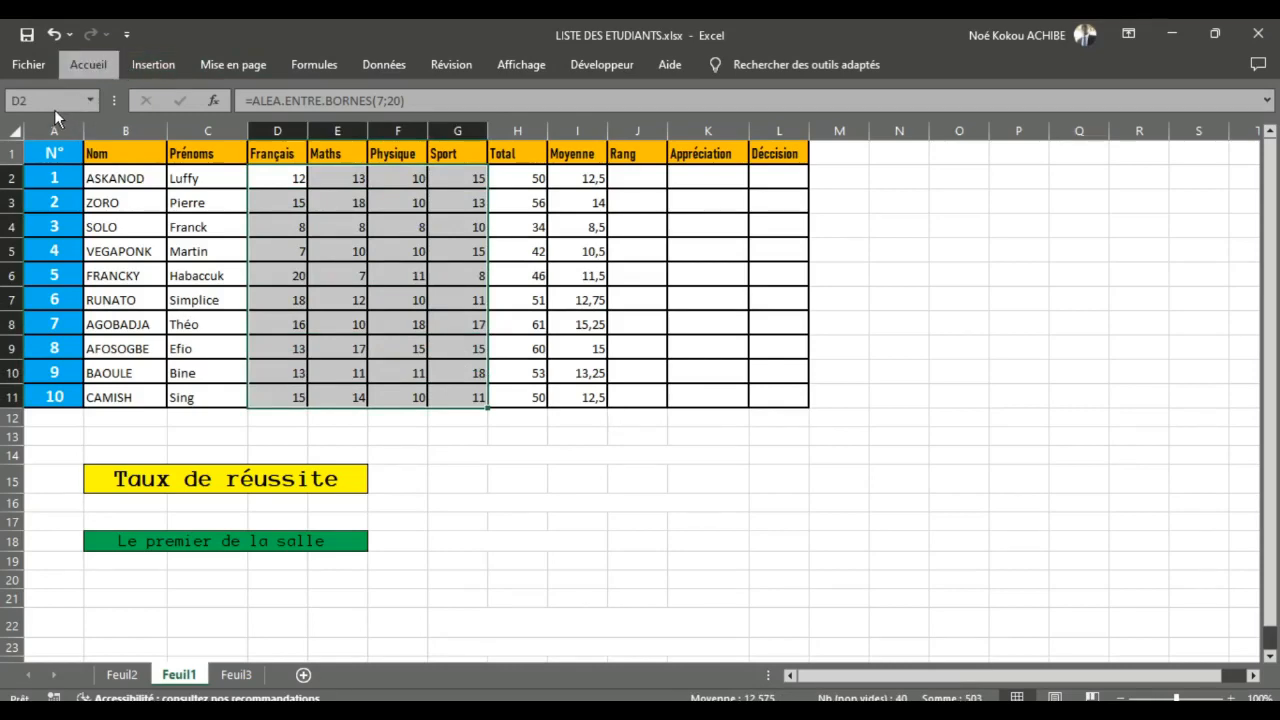
{"action": "key", "text": "ctrl+c"}
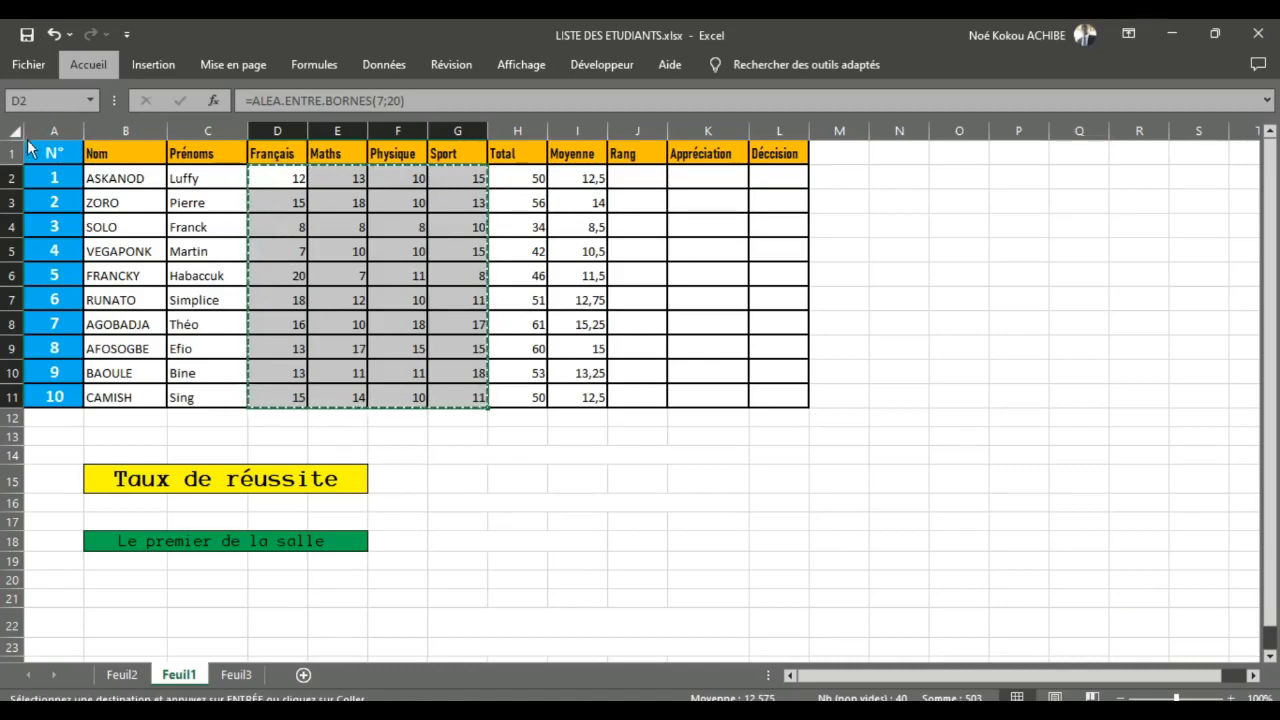
{"action": "left_click", "coordinate": [25, 262]}
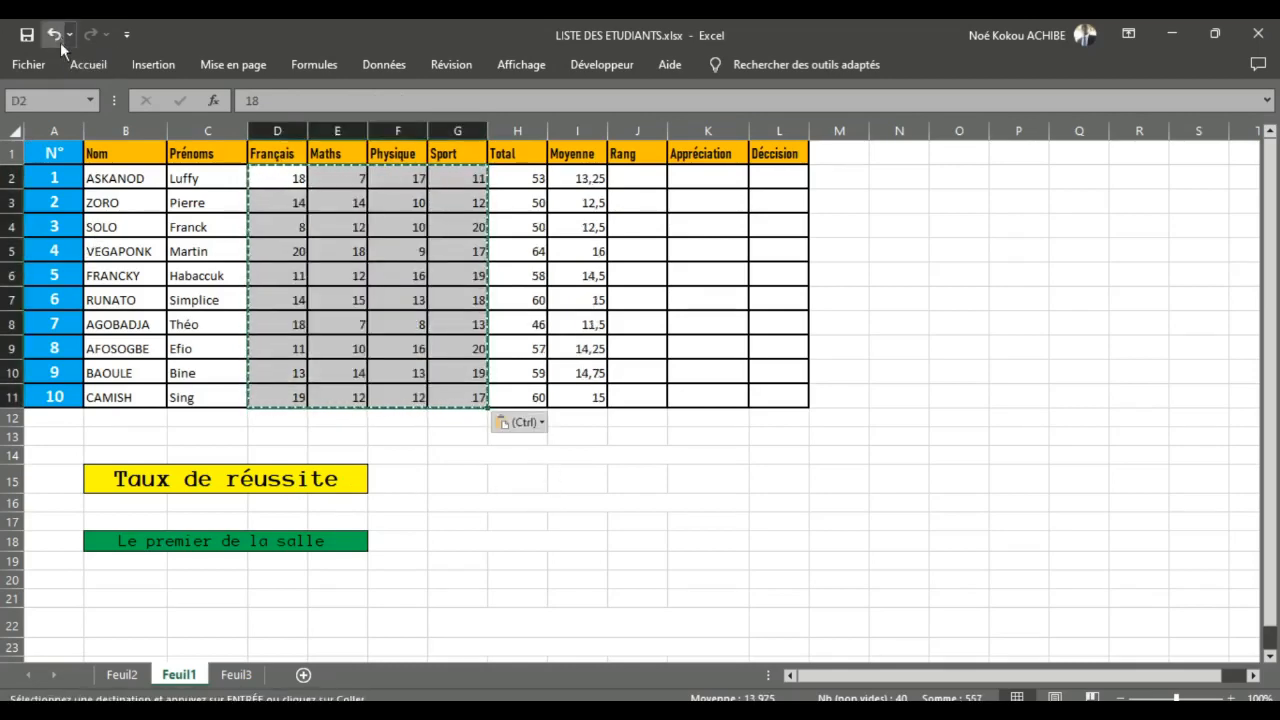
{"action": "key", "text": "Escape"}
{"action": "left_click", "coordinate": [445, 367]}
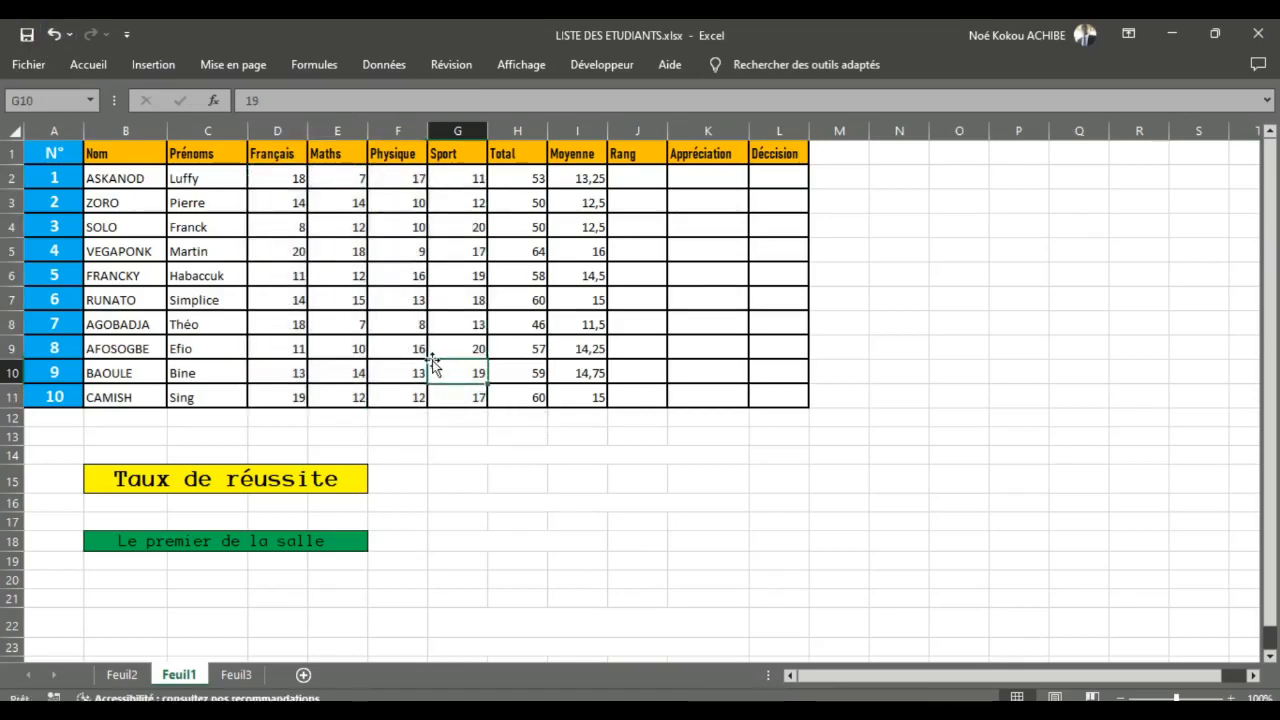
{"action": "left_click", "coordinate": [439, 420]}
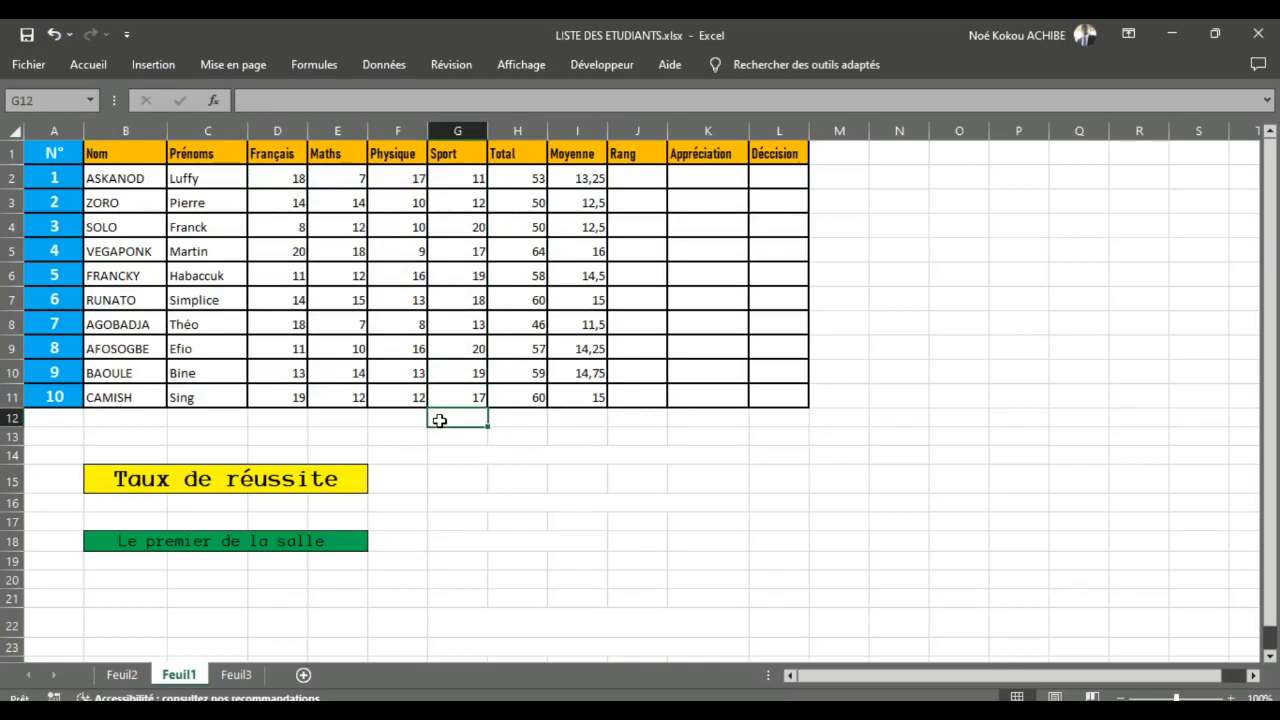
{"action": "left_click", "coordinate": [295, 178]}
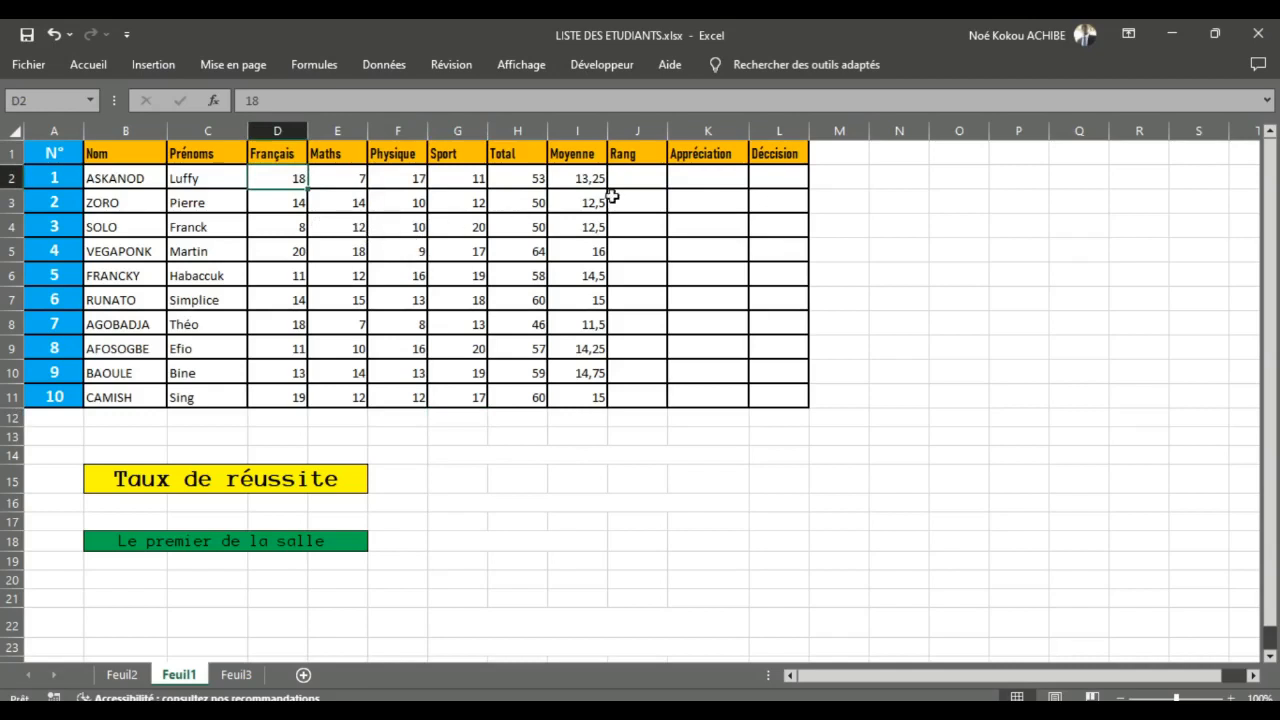
Step: Rank the first student's average in J2 of the Rang column with =RANG(I2;$I$2:$I$11)
{"action": "double_click", "coordinate": [643, 176]}
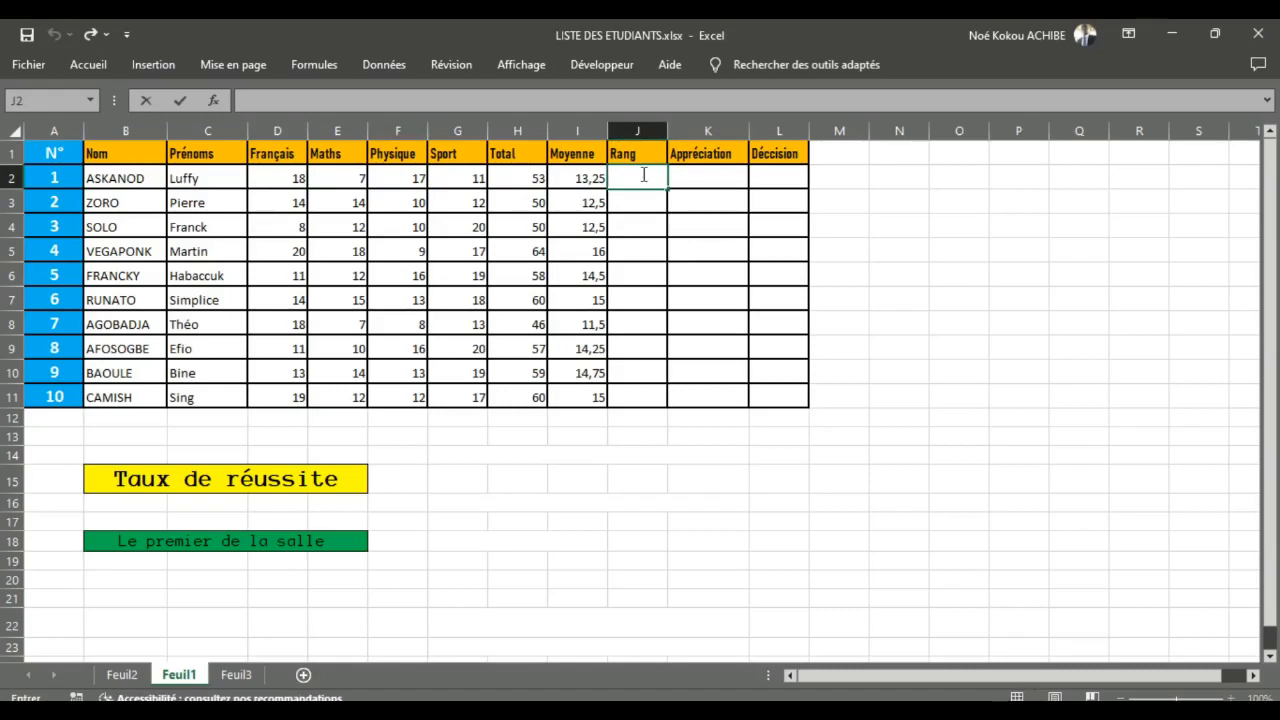
{"action": "type", "text": "=Rang"}
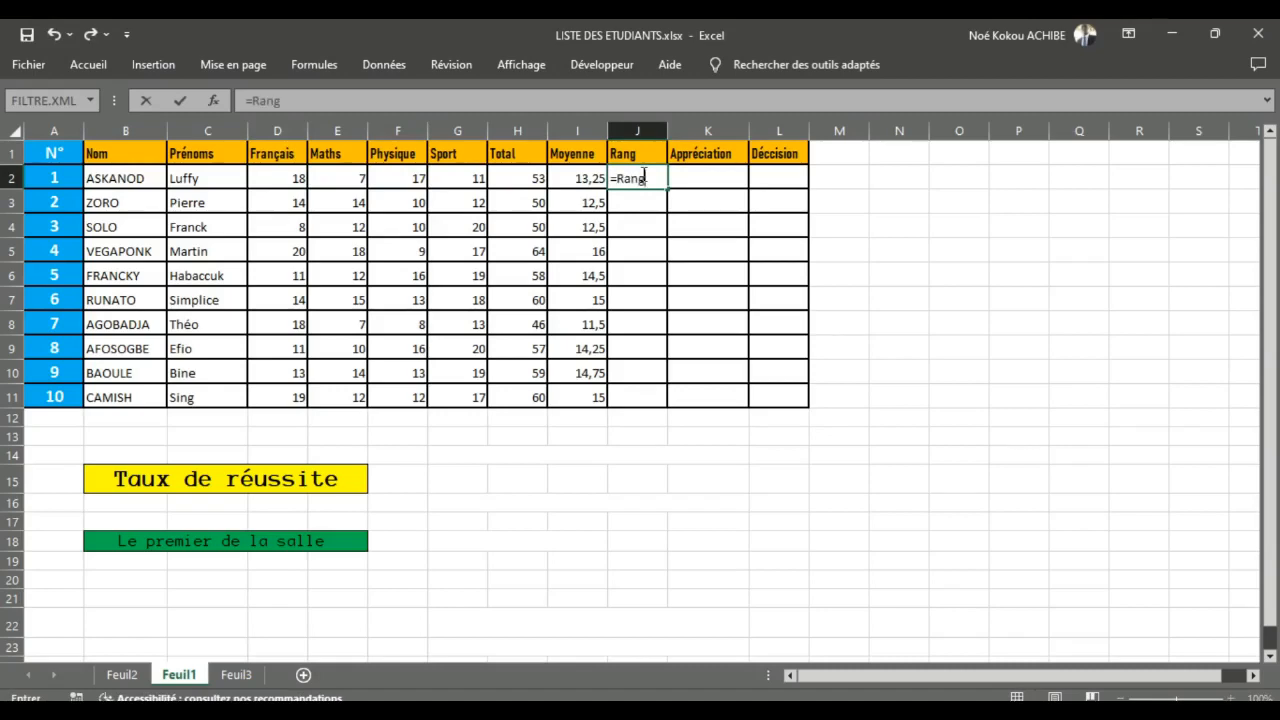
{"action": "type", "text": "("}
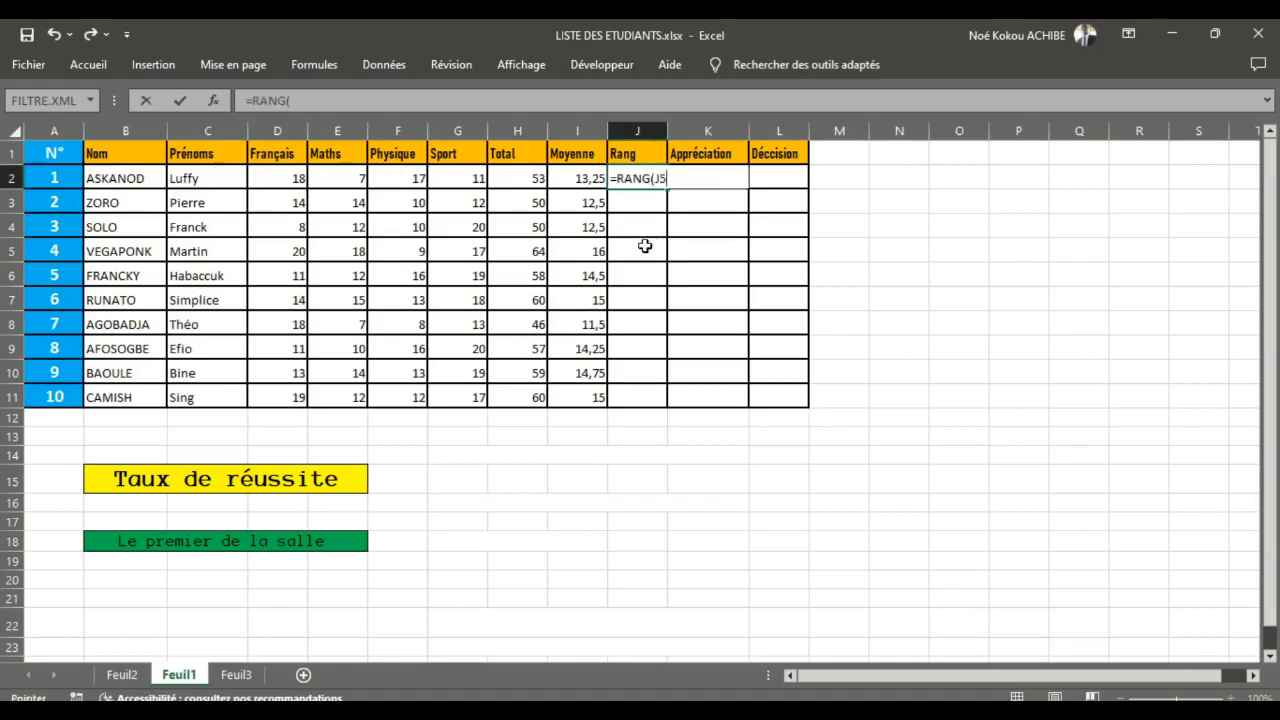
{"action": "left_click", "coordinate": [646, 248]}
{"action": "key", "text": "BackSpace"}
{"action": "left_click", "coordinate": [590, 179]}
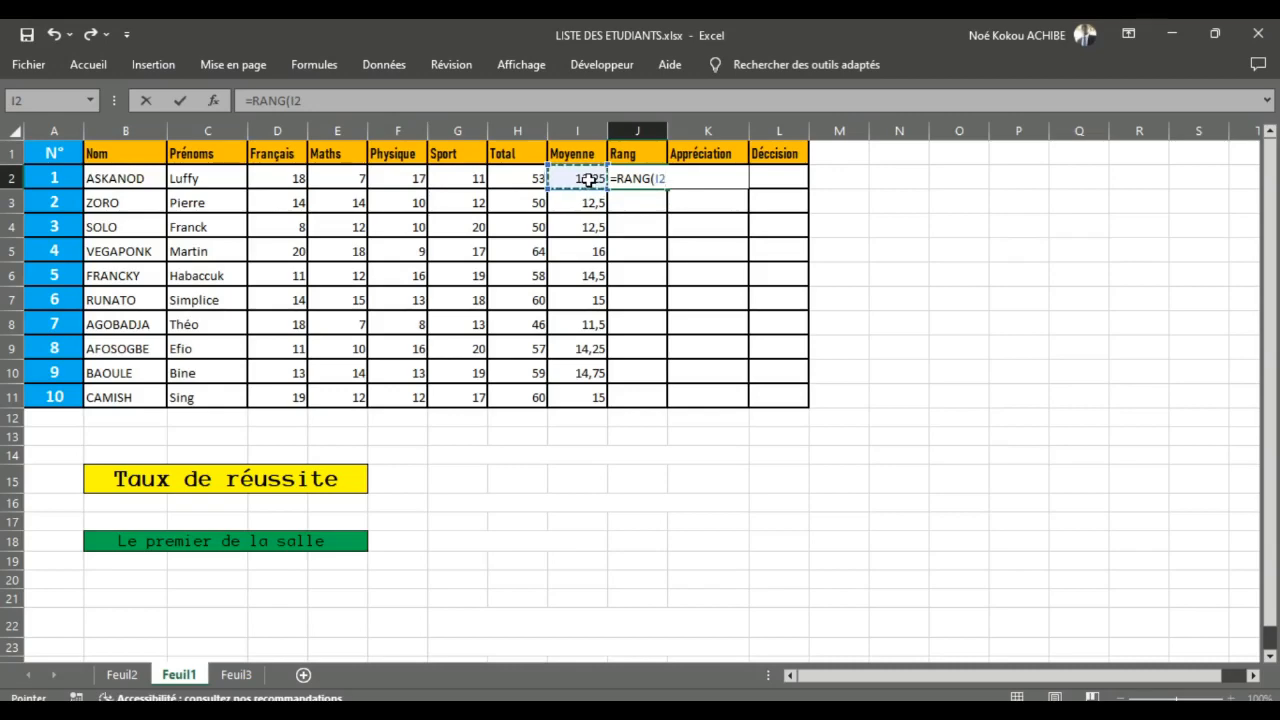
{"action": "type", "text": ";"}
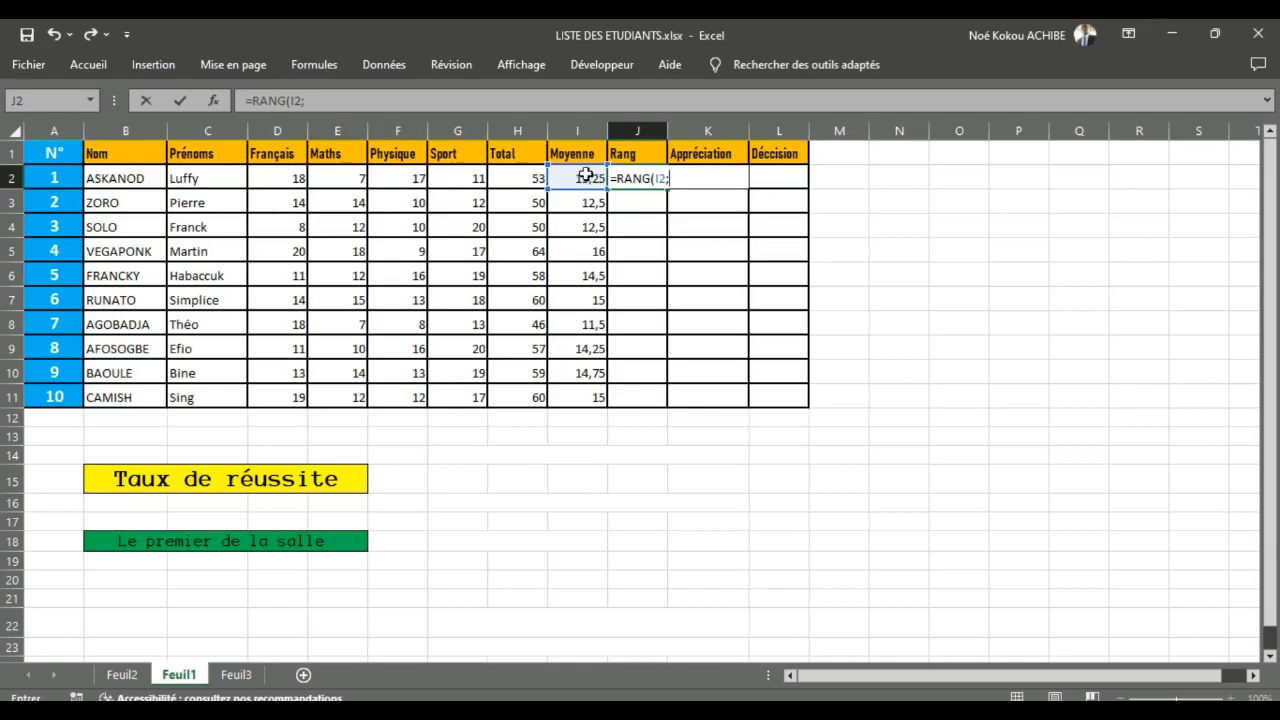
{"action": "left_click_drag", "start_coordinate": [587, 175], "coordinate": [606, 399]}
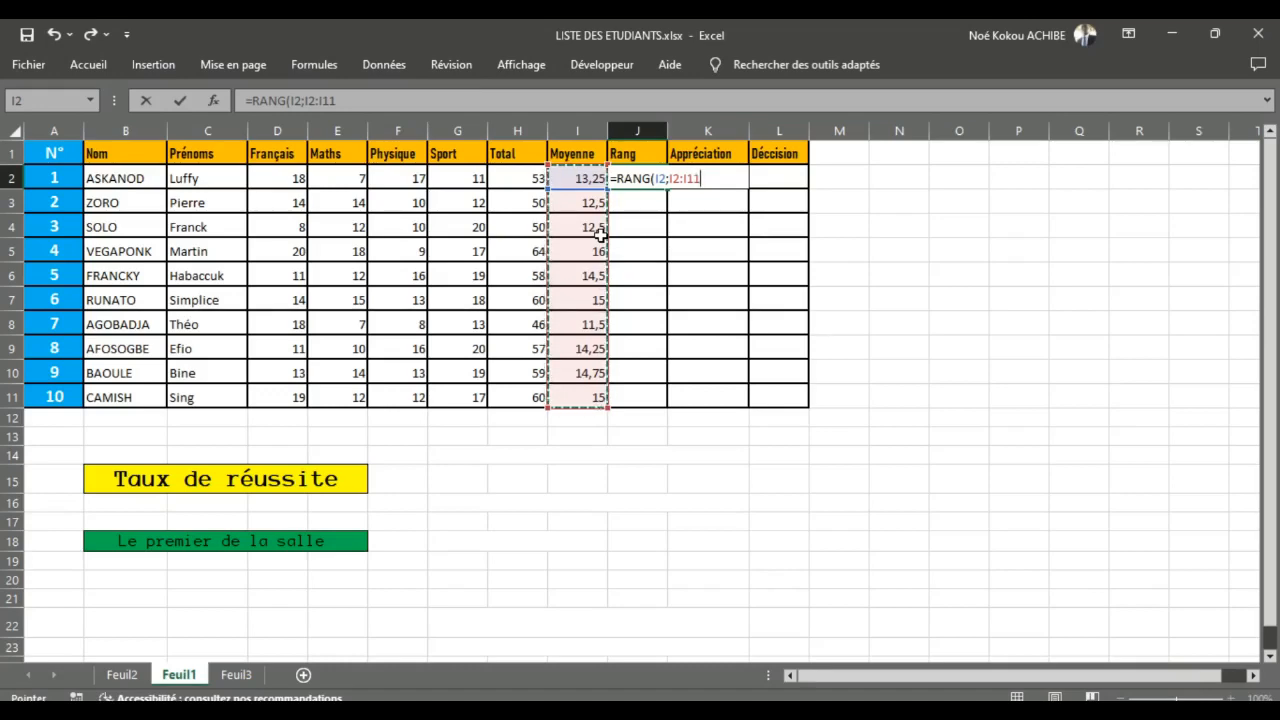
{"action": "key", "text": "F4"}
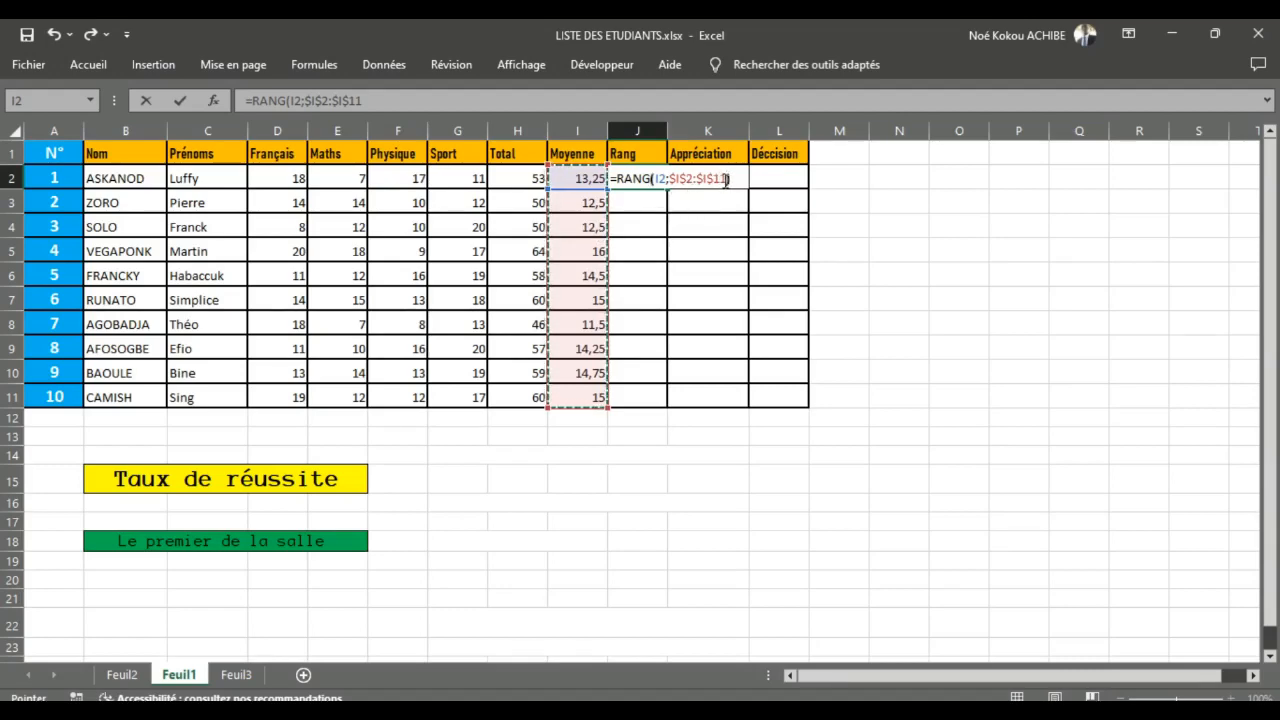
{"action": "type", "text": ")"}
{"action": "key", "text": "Return"}
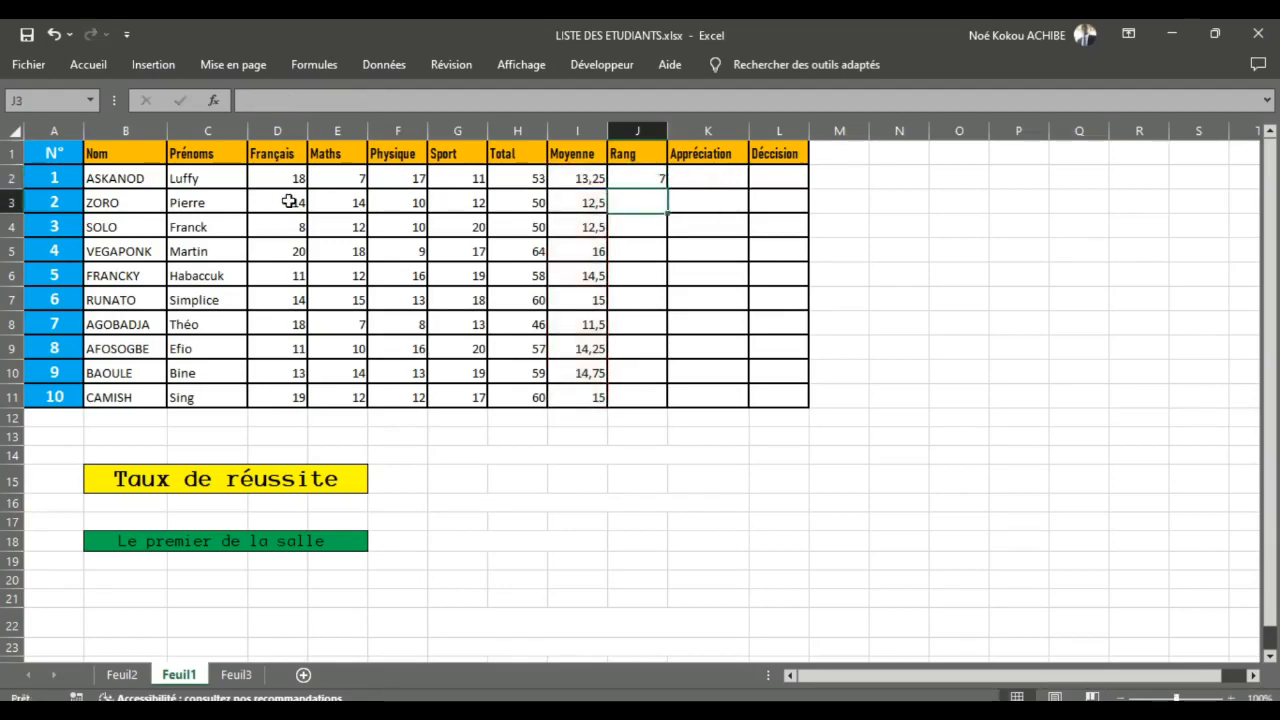
{"action": "left_click", "coordinate": [641, 177]}
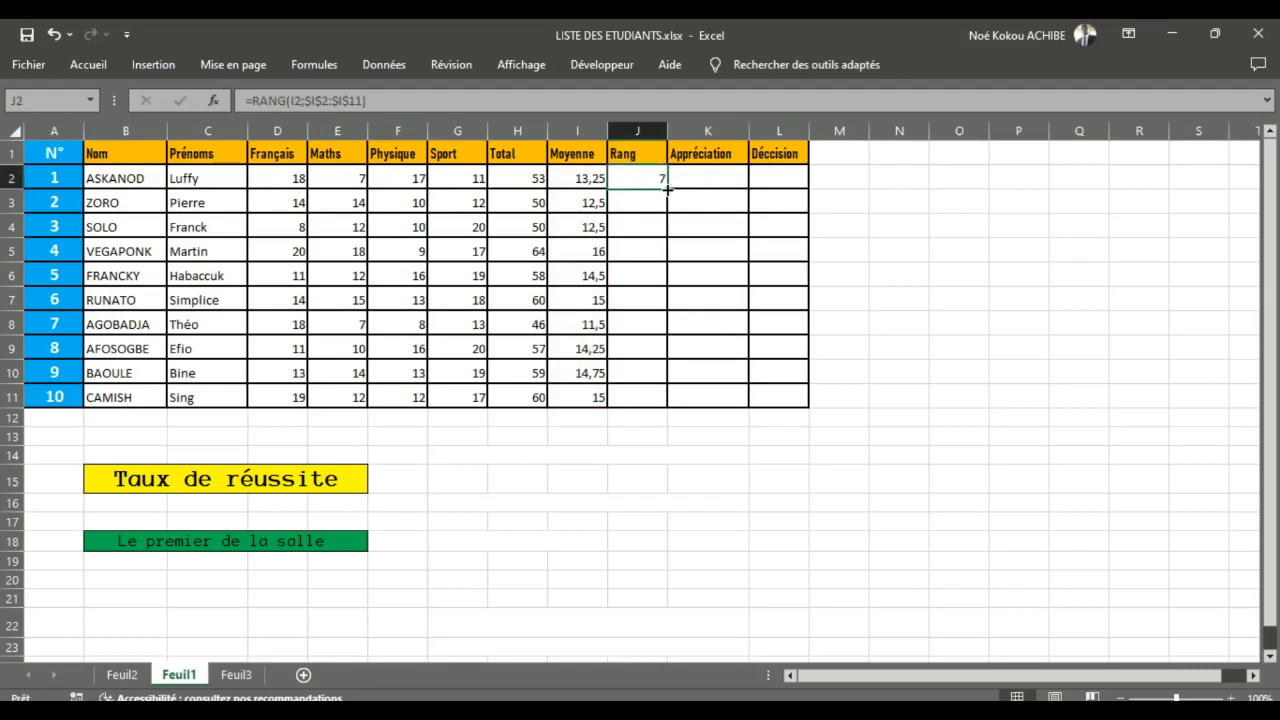
Step: Fill the RANG formula from J2 down the Rang column to J11
{"action": "double_click", "coordinate": [667, 188]}
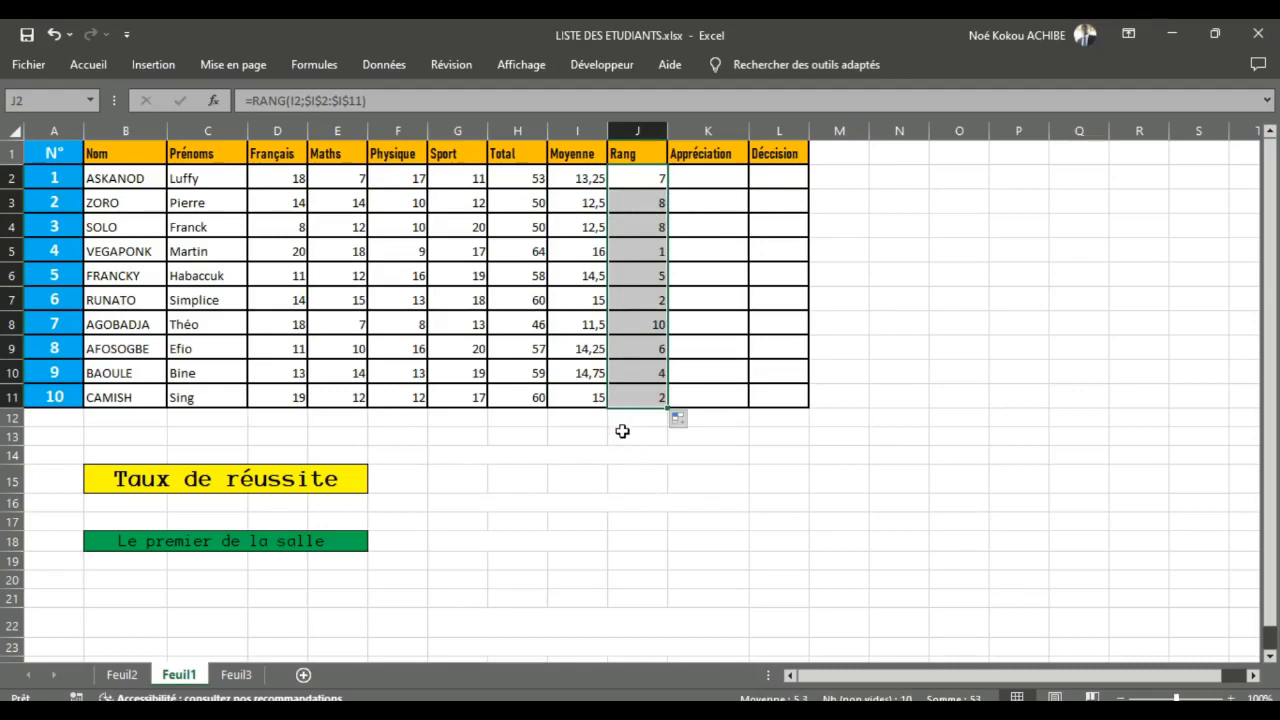
{"action": "left_click", "coordinate": [516, 461]}
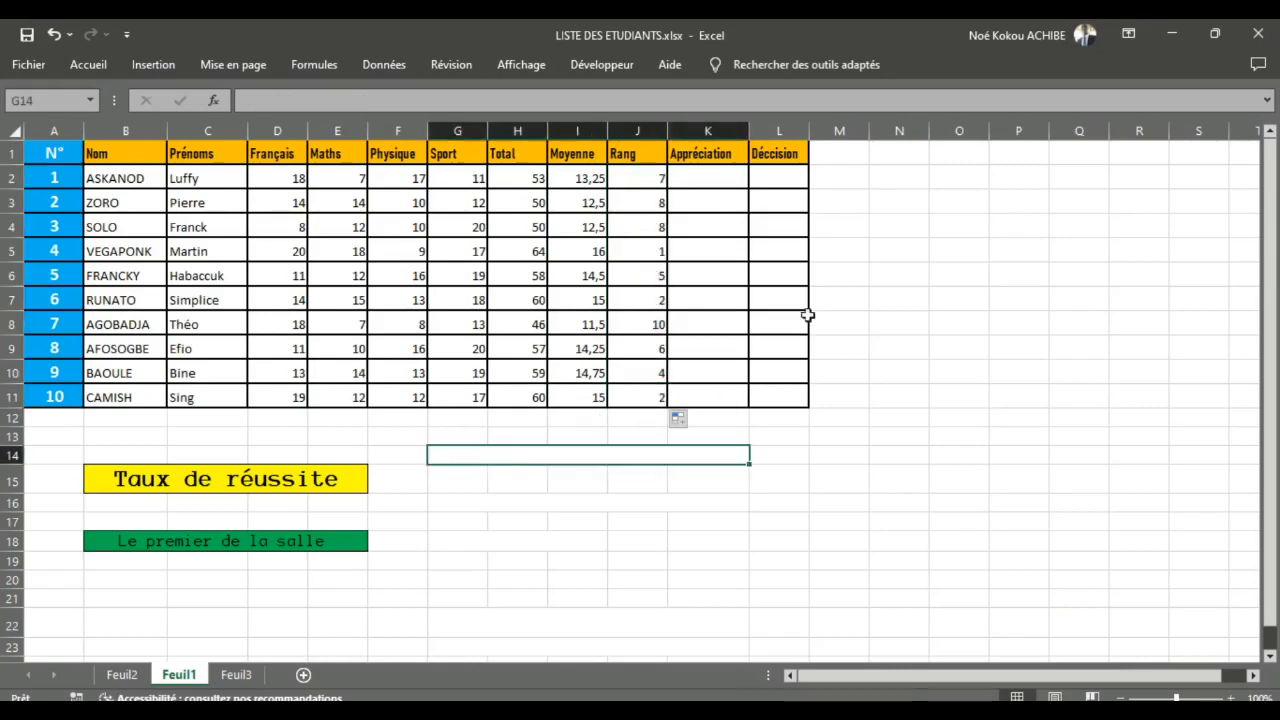
Step: Review the SI function's application in the function list on Feuil2 against the grade table on Feuil1
{"action": "left_click", "coordinate": [122, 676]}
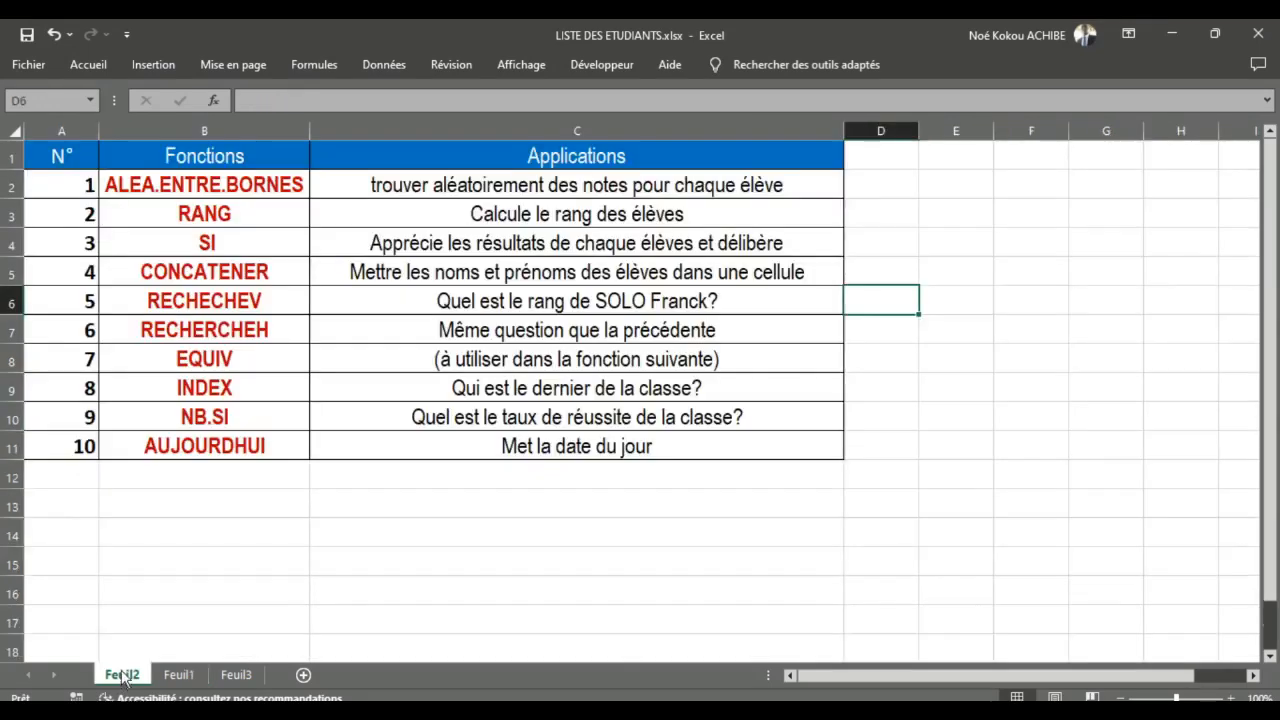
{"action": "left_click", "coordinate": [358, 247]}
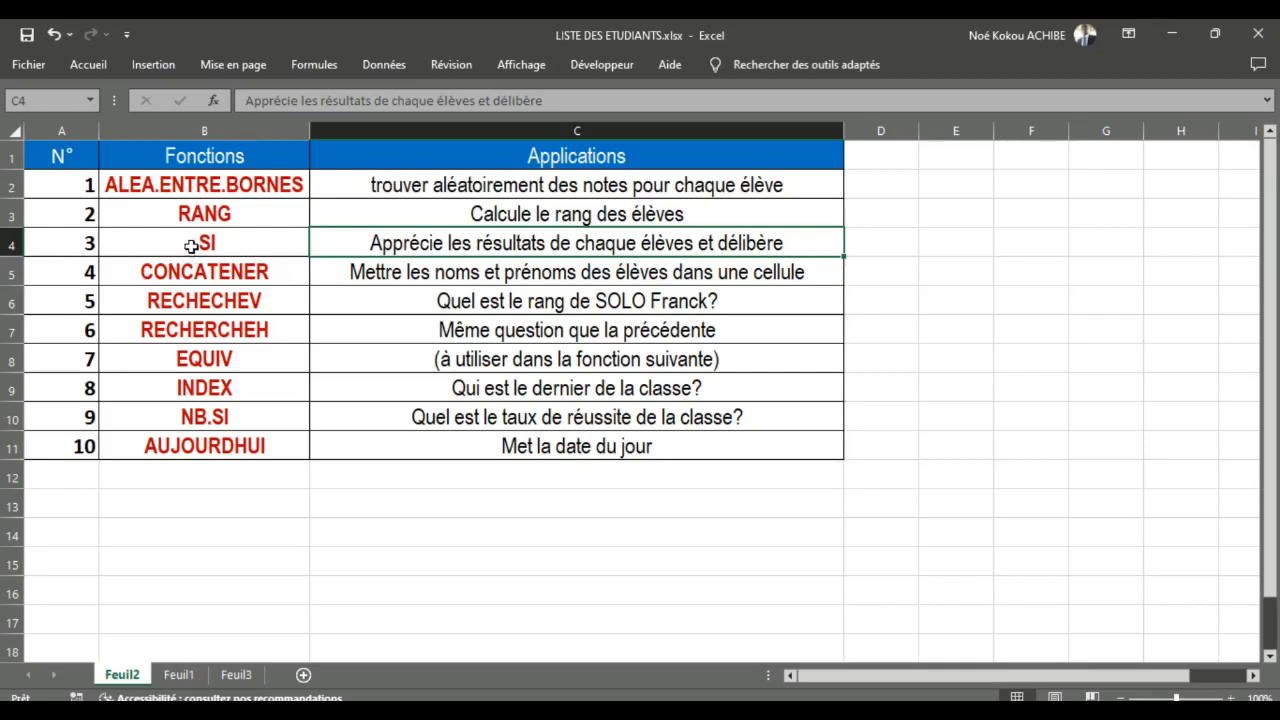
{"action": "left_click", "coordinate": [165, 675]}
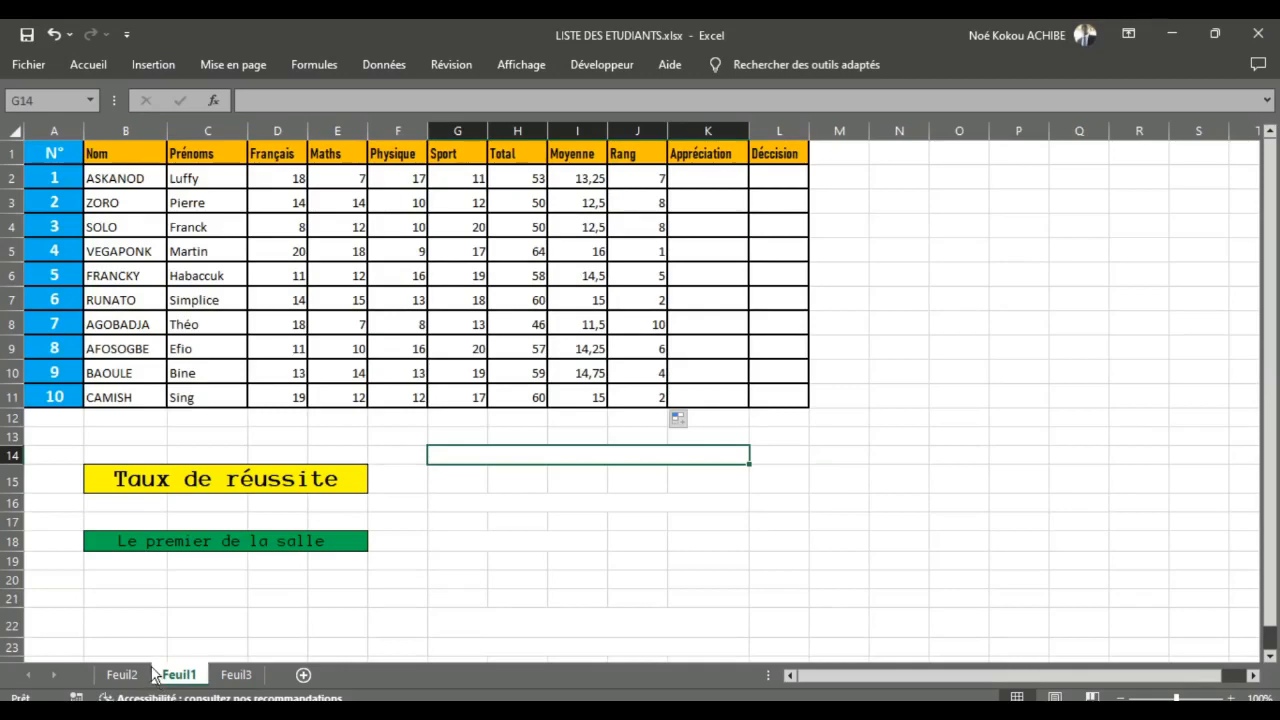
{"action": "left_click", "coordinate": [120, 677]}
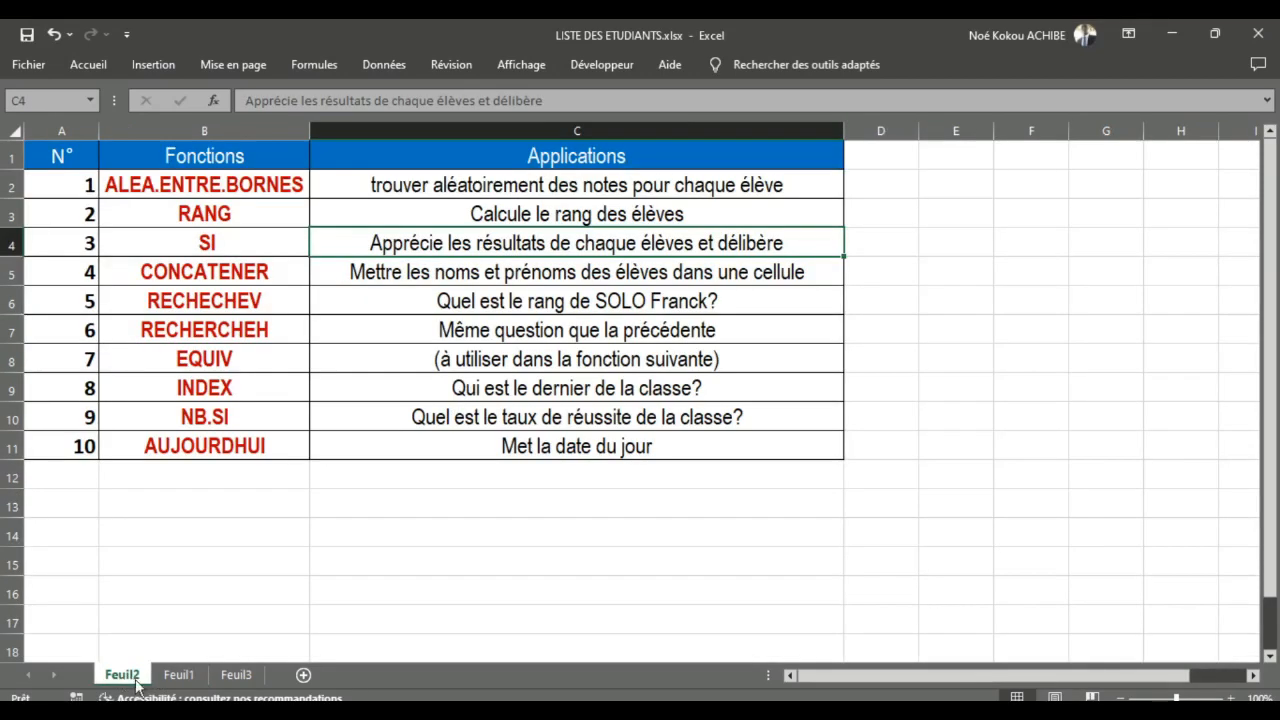
{"action": "left_click", "coordinate": [183, 674]}
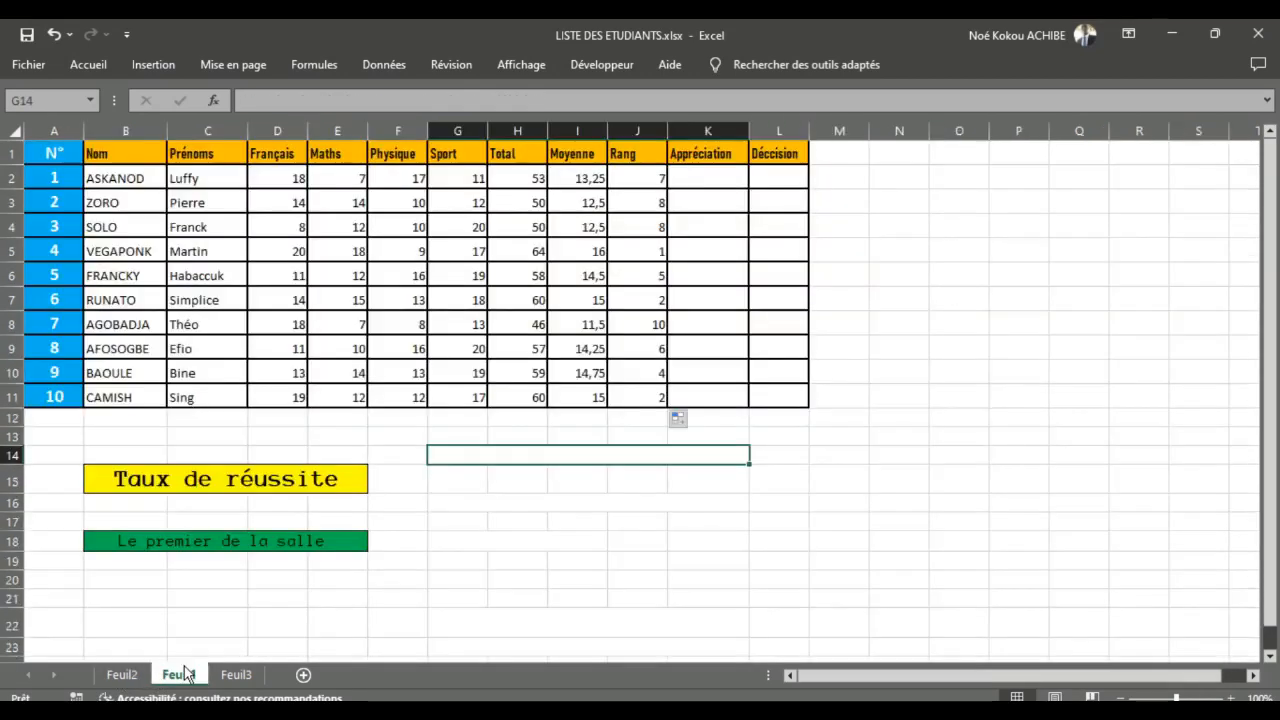
{"action": "left_click", "coordinate": [123, 676]}
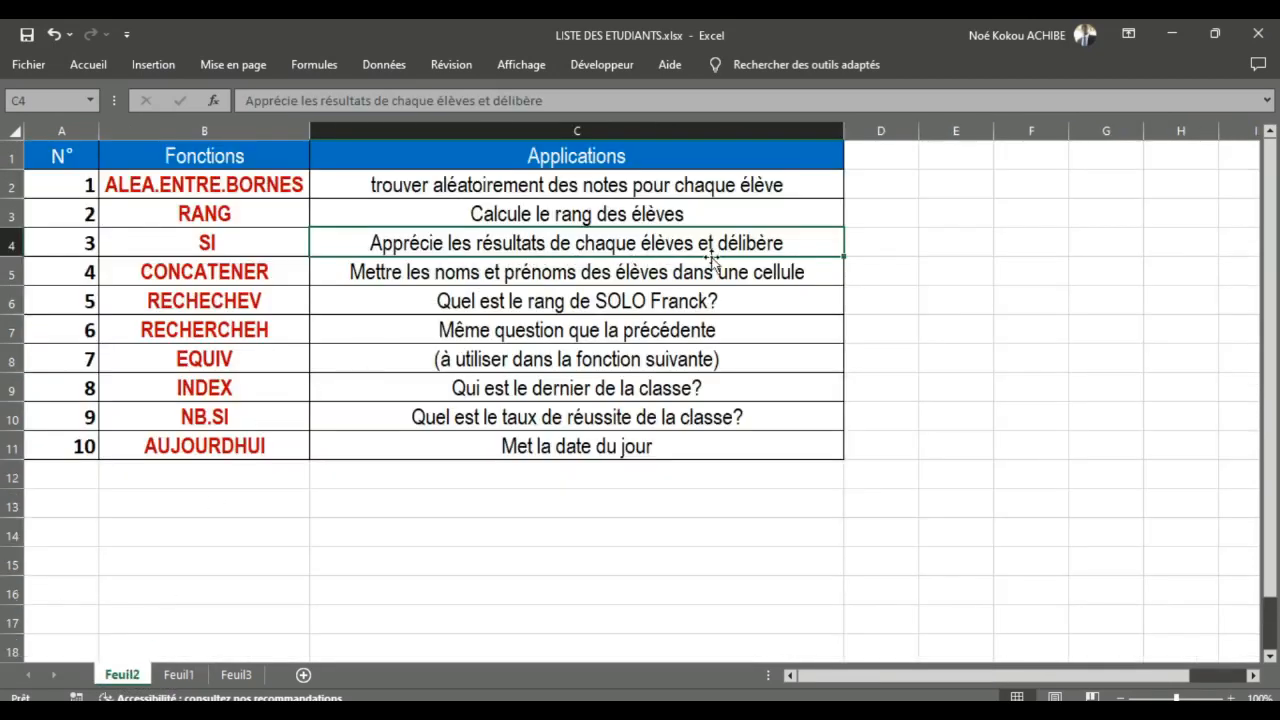
{"action": "left_click", "coordinate": [179, 675]}
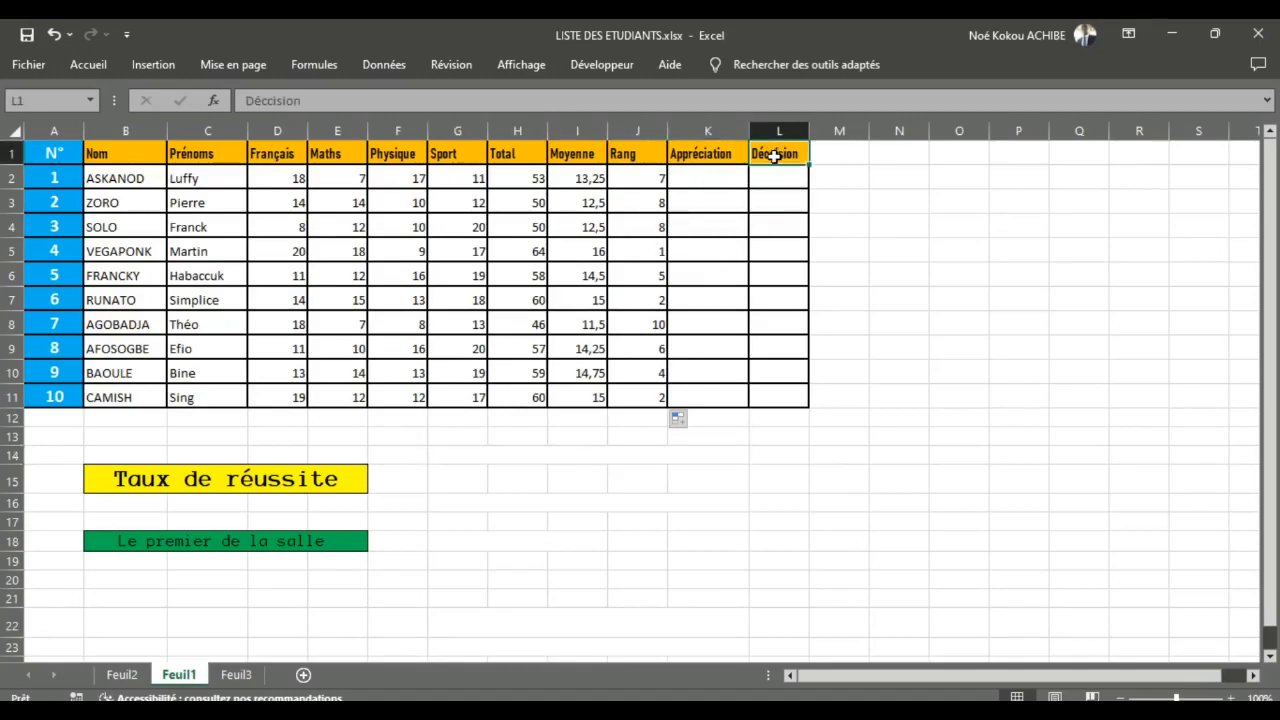
Step: Correct the spelling of the header in L1 to Décision
{"action": "double_click", "coordinate": [775, 153]}
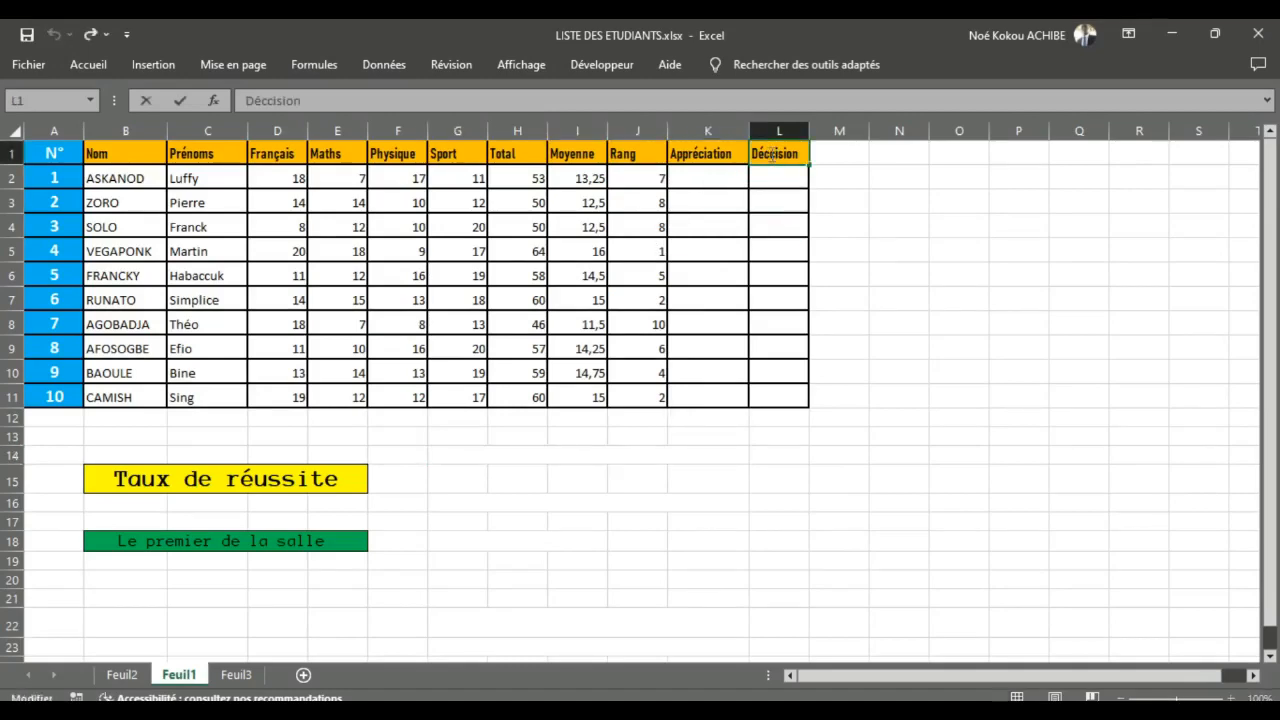
{"action": "key", "text": "Delete"}
{"action": "left_click", "coordinate": [776, 234]}
{"action": "left_click", "coordinate": [709, 222]}
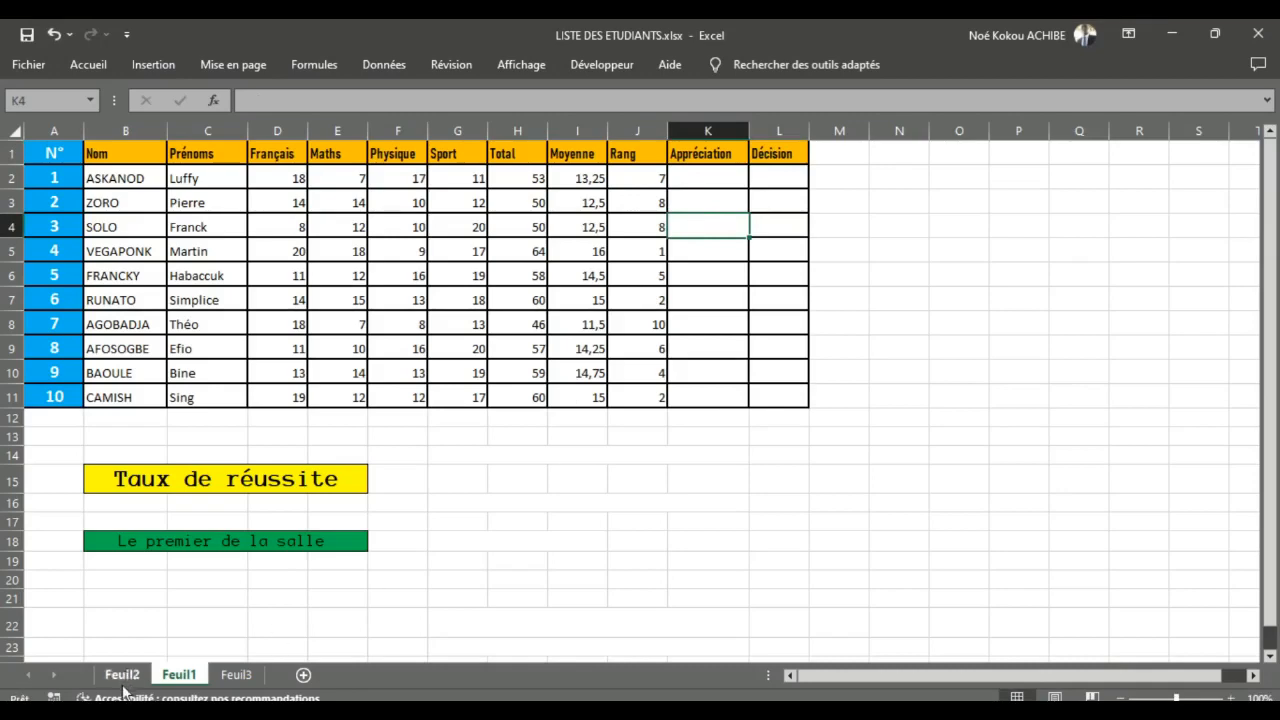
Step: On Feuil3, widen column A and increase the height of row 1, then open cell A1 for text entry
{"action": "left_click", "coordinate": [234, 674]}
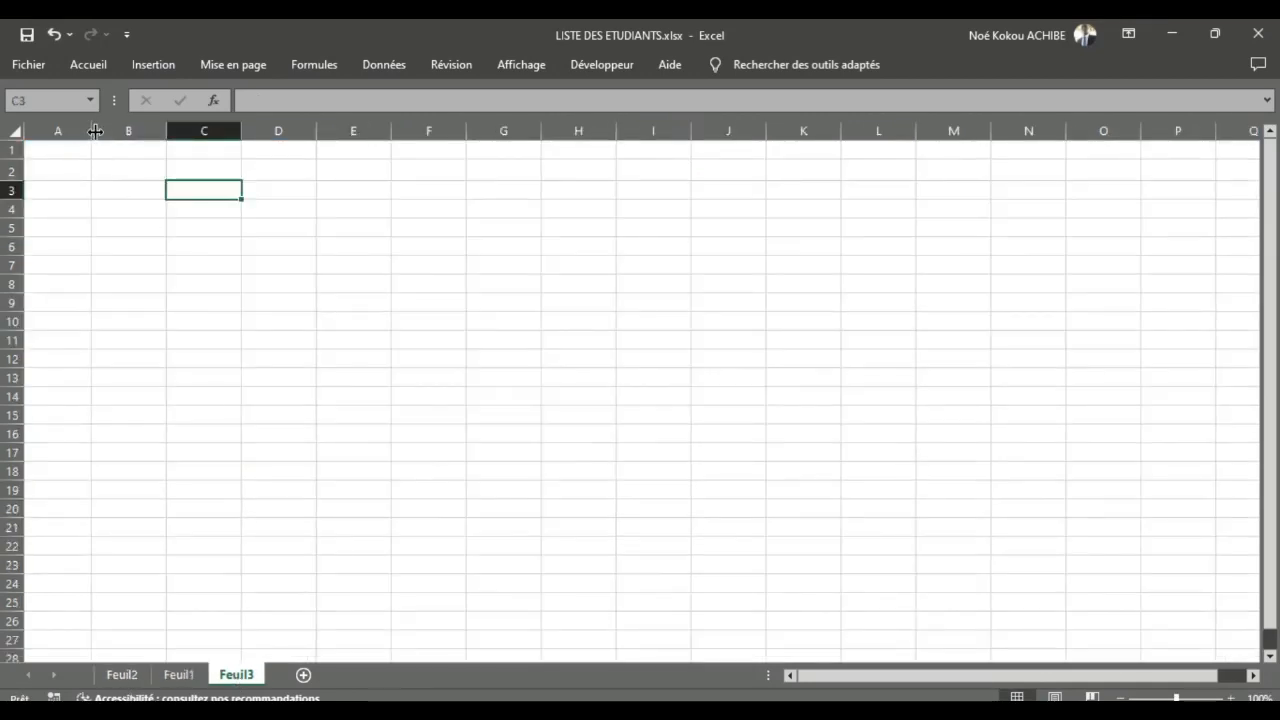
{"action": "left_click_drag", "start_coordinate": [95, 131], "coordinate": [974, 163]}
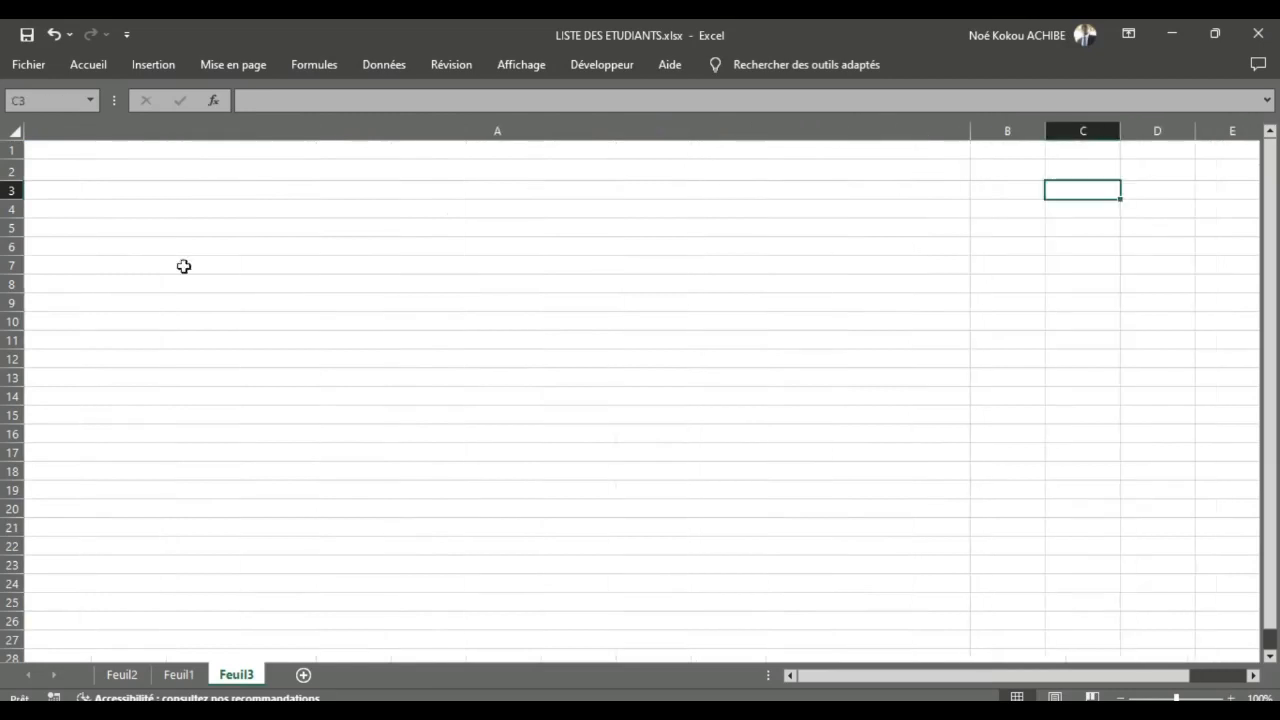
{"action": "left_click_drag", "start_coordinate": [20, 159], "coordinate": [17, 428]}
{"action": "double_click", "coordinate": [63, 168]}
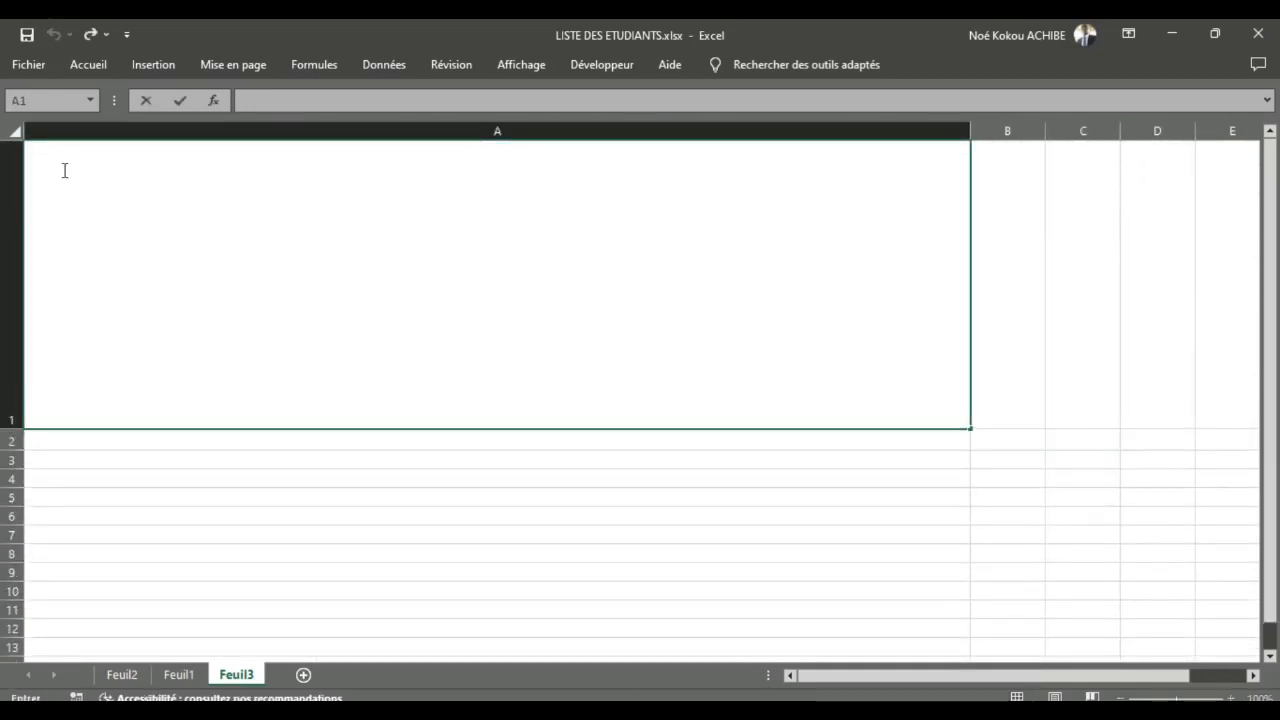
{"action": "left_click", "coordinate": [65, 170]}
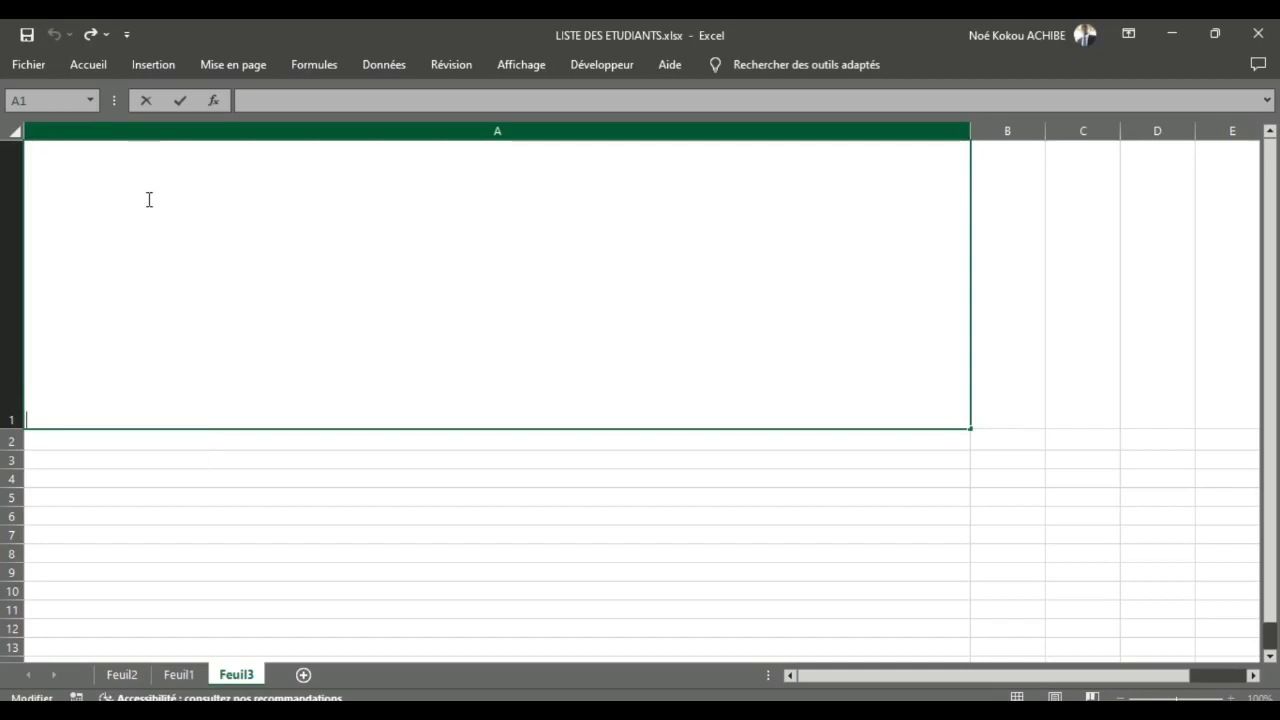
{"action": "type", "text": "="}
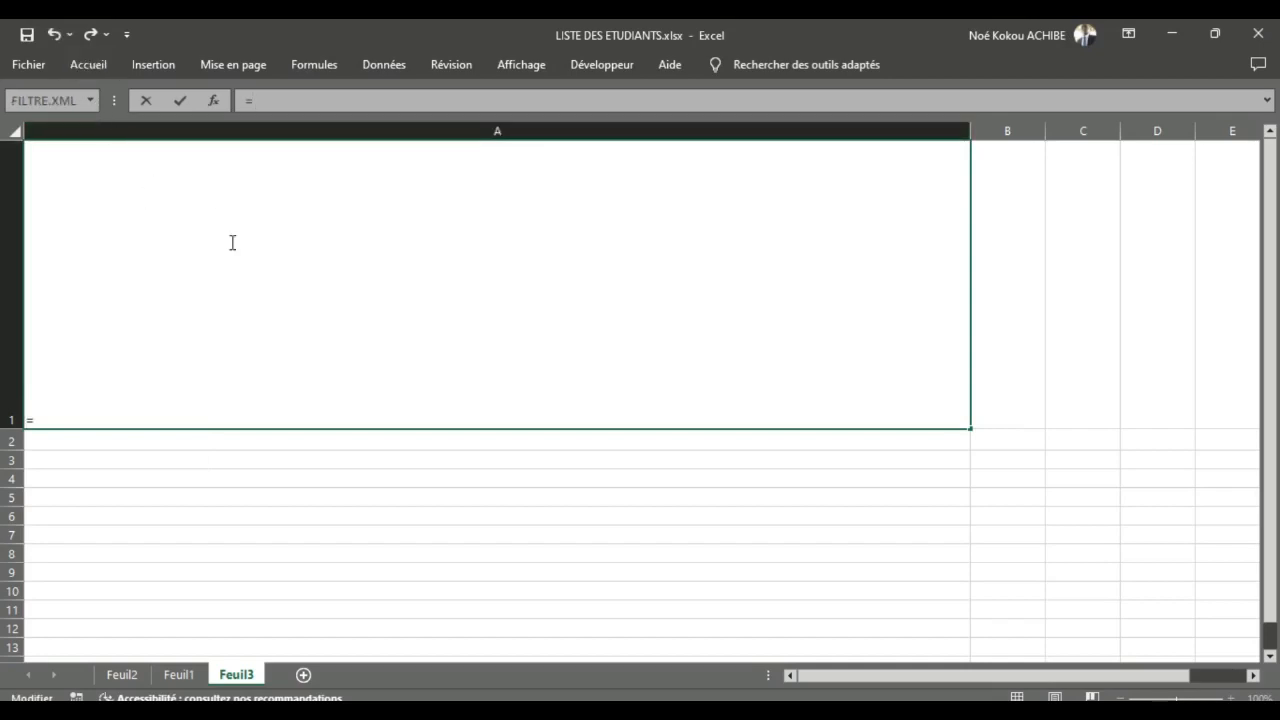
{"action": "key", "text": "BackSpace"}
{"action": "left_click", "coordinate": [207, 199]}
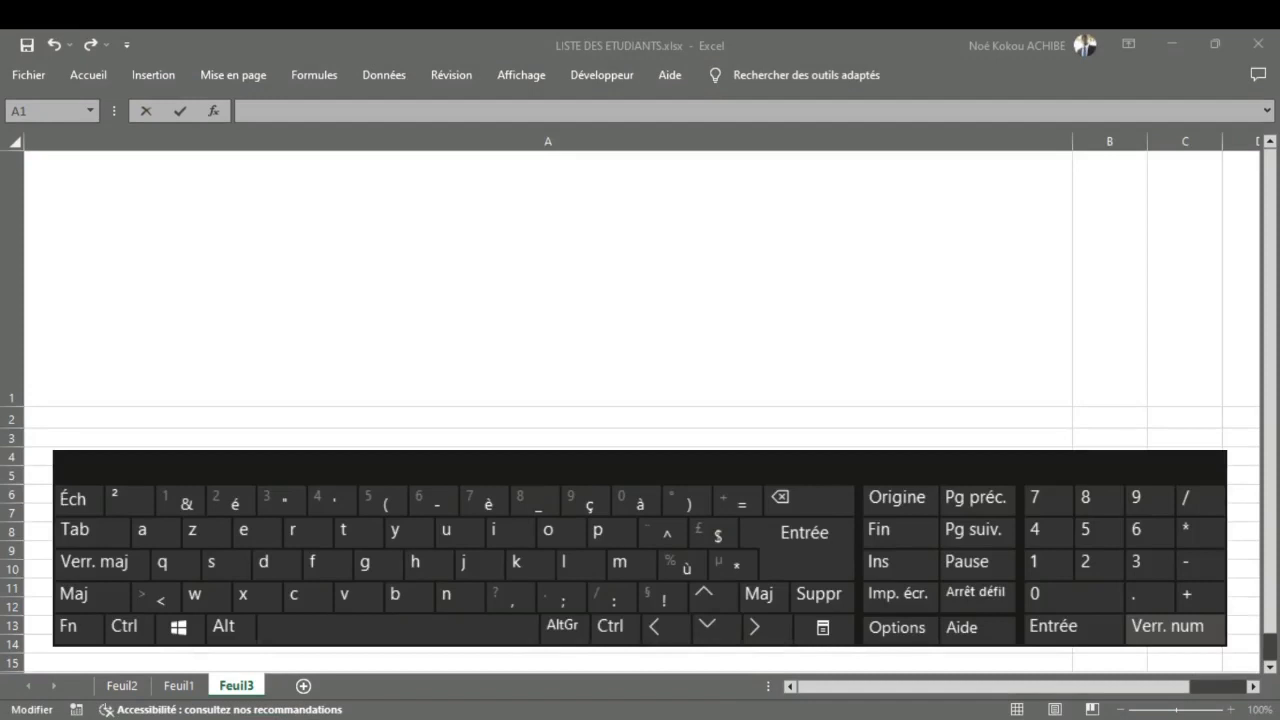
Step: Write the first appreciation rule "<10; Médiocre" in cell A1 of Feuil3
{"action": "left_click", "coordinate": [541, 311]}
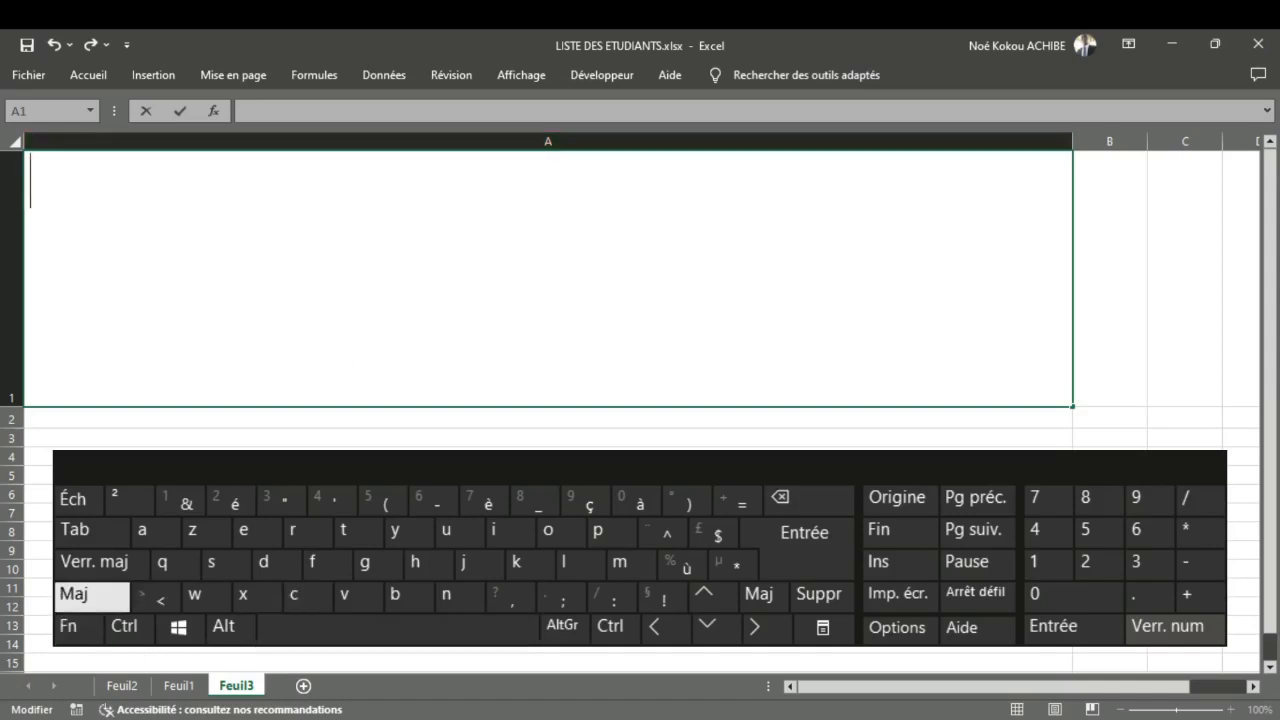
{"action": "left_click", "coordinate": [156, 598]}
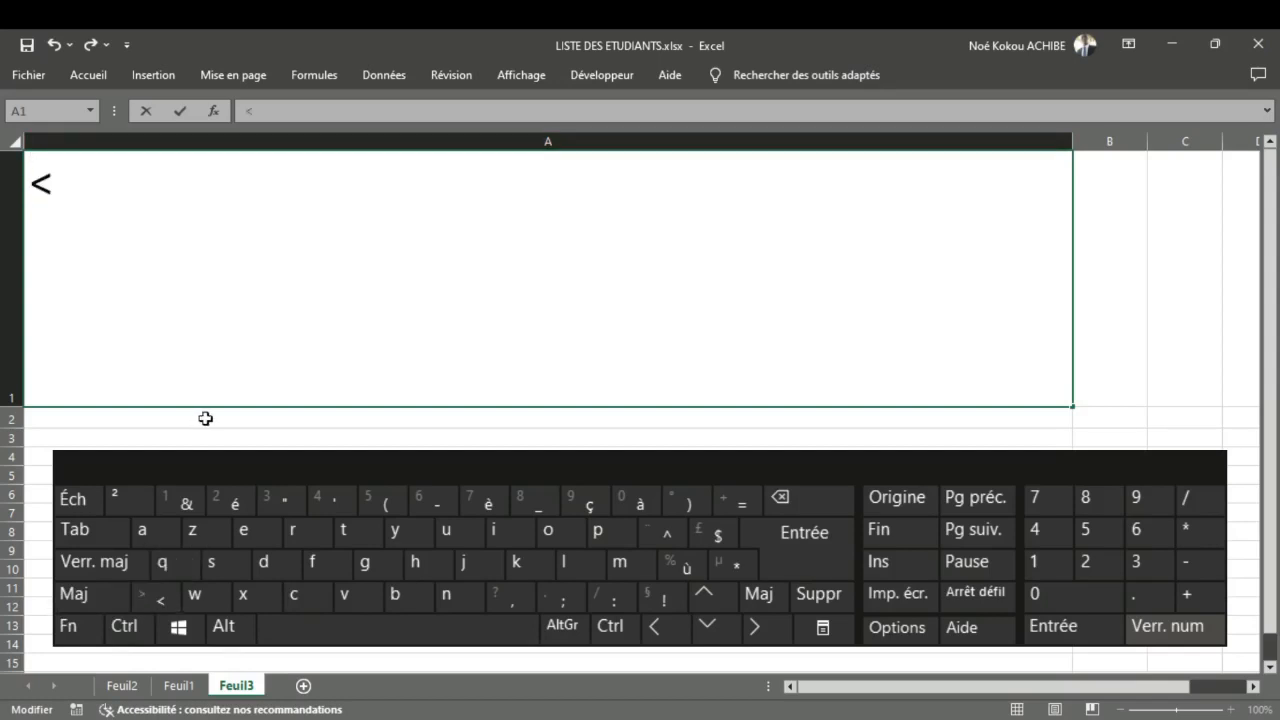
{"action": "type", "text": "10"}
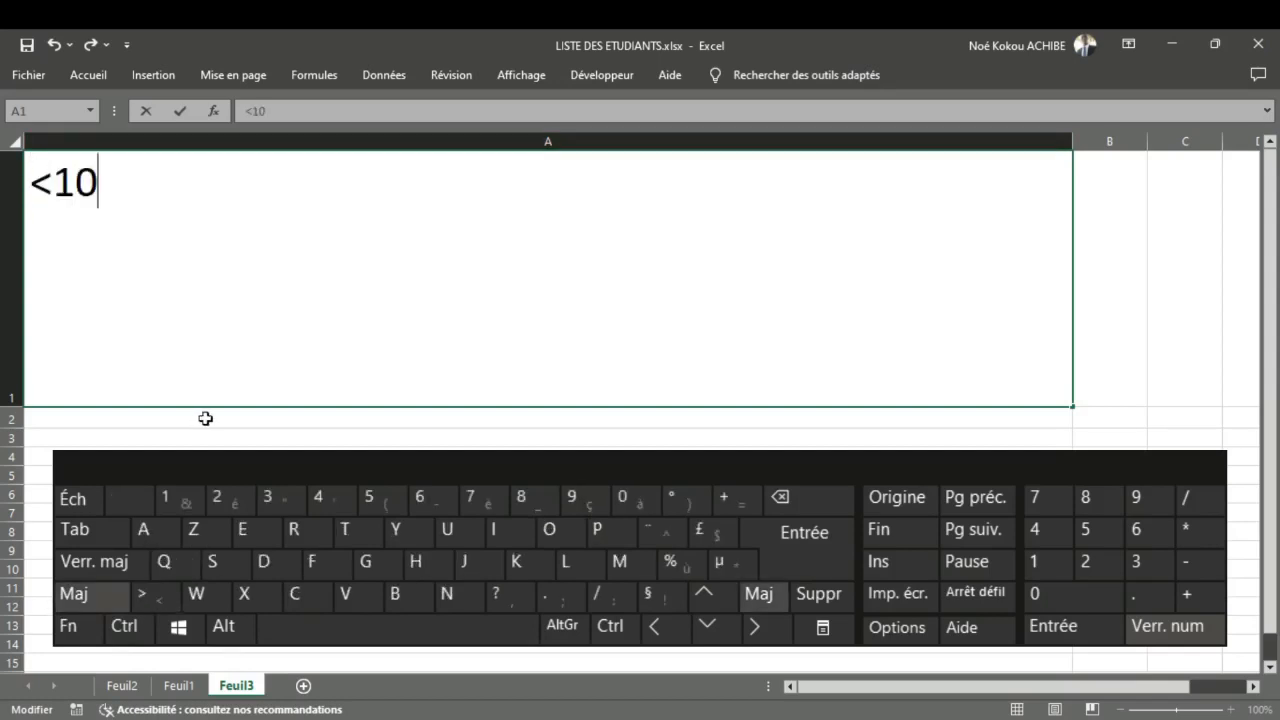
{"action": "type", "text": ";"}
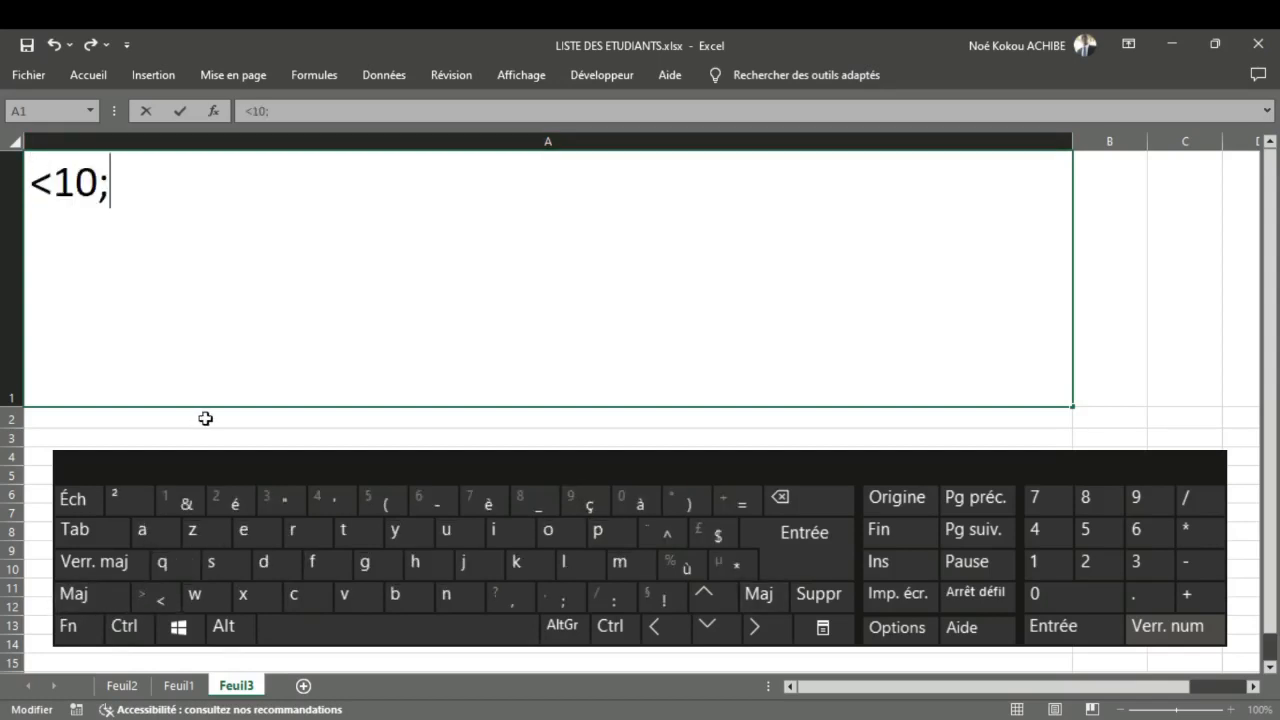
{"action": "type", "text": "\""}
{"action": "type", "text": " M"}
{"action": "type", "text": "édi"}
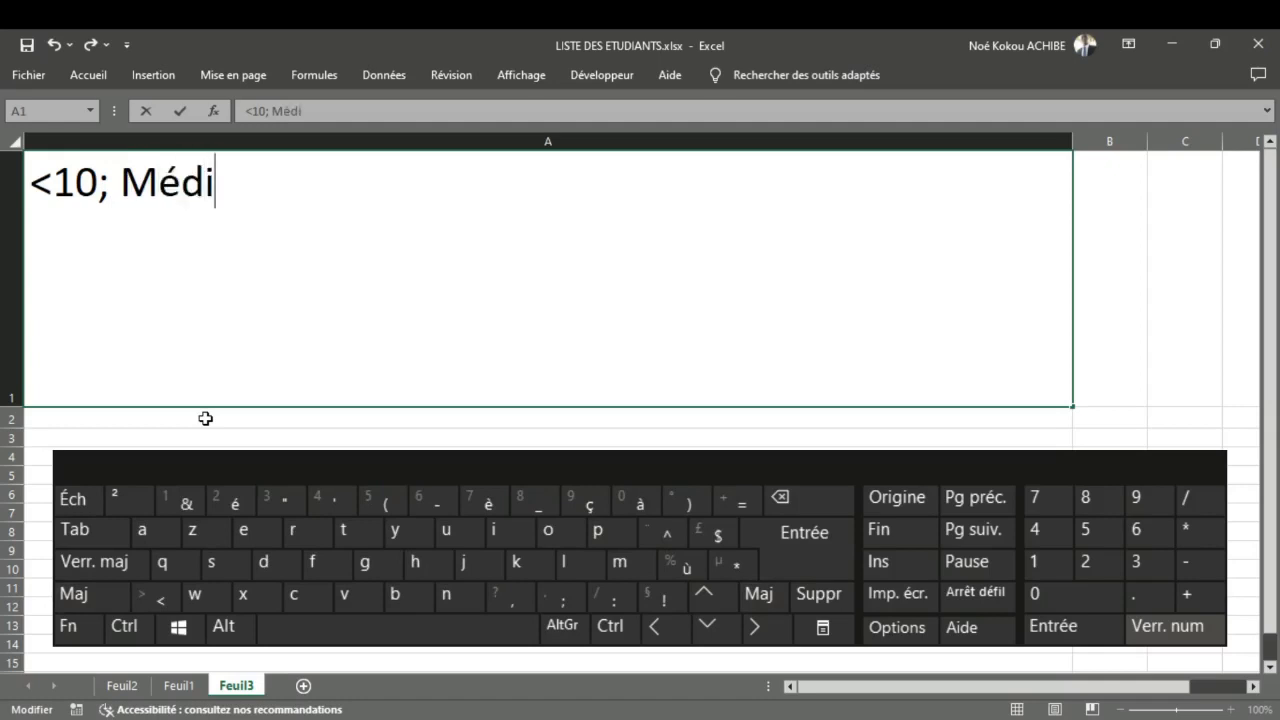
{"action": "type", "text": "ocre"}
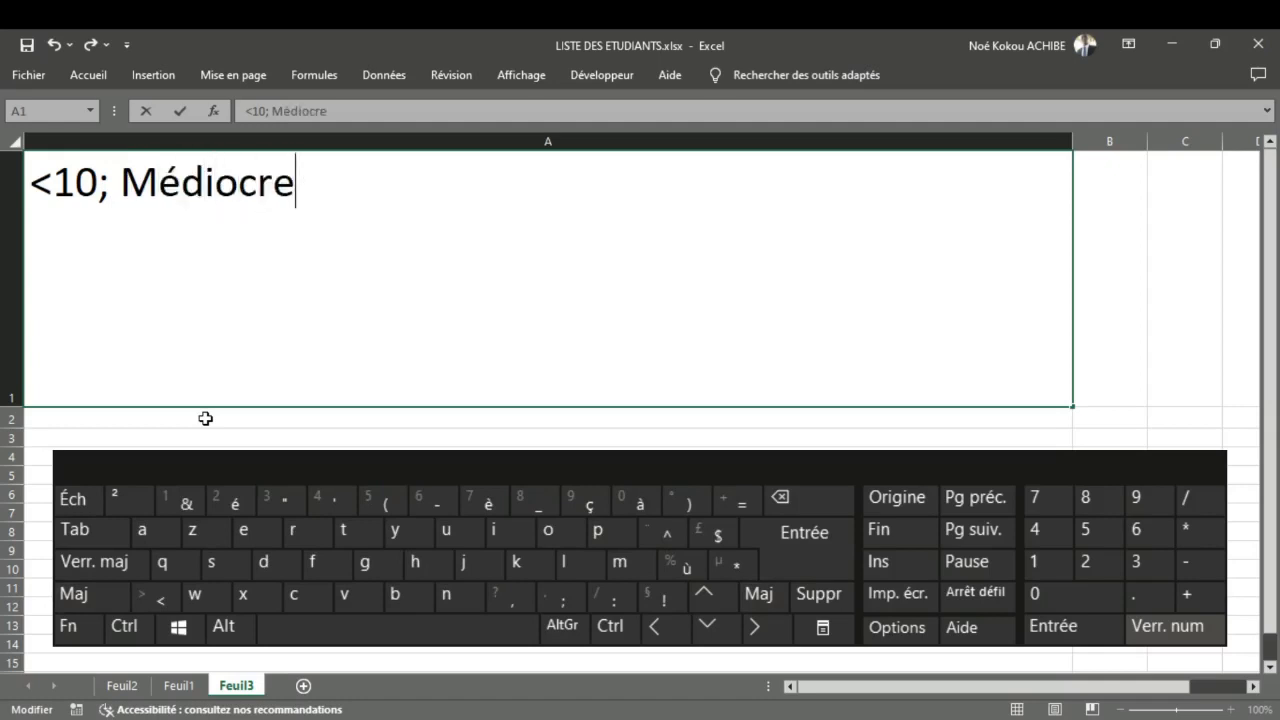
Step: Insert a line break inside cell A1 after the word Médiocre
{"action": "key", "text": "alt"}
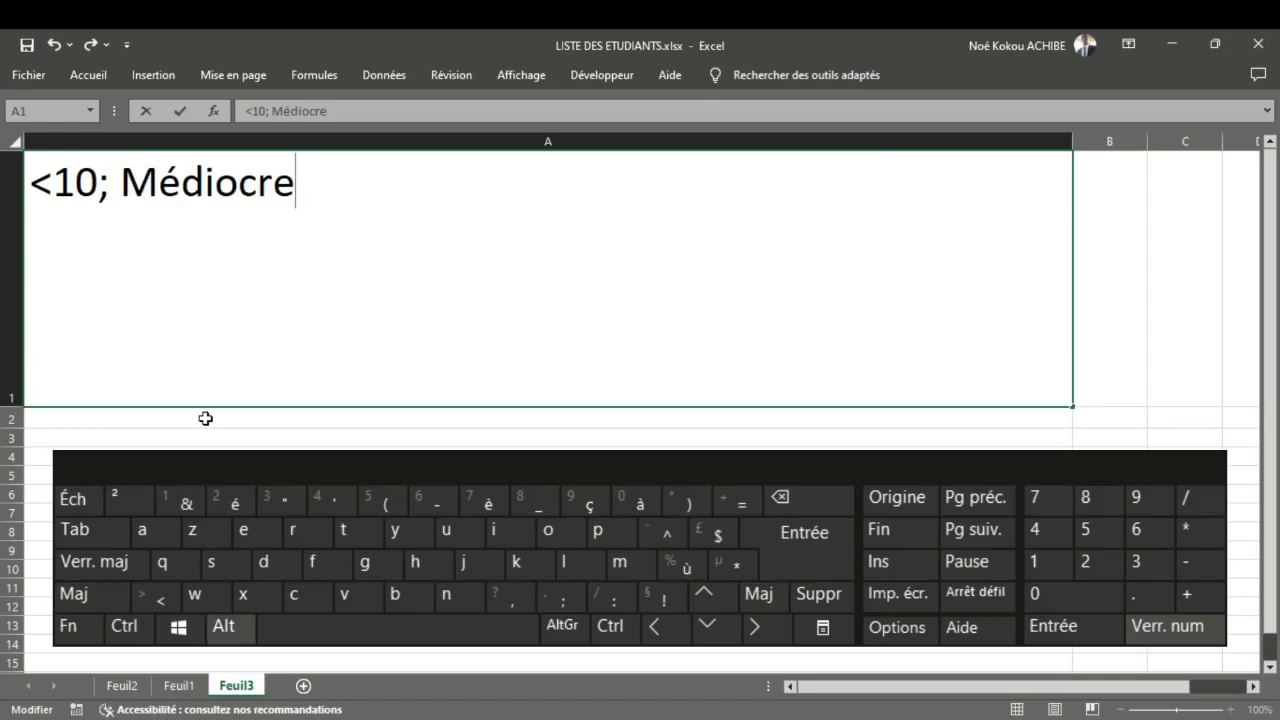
{"action": "left_click", "coordinate": [222, 632]}
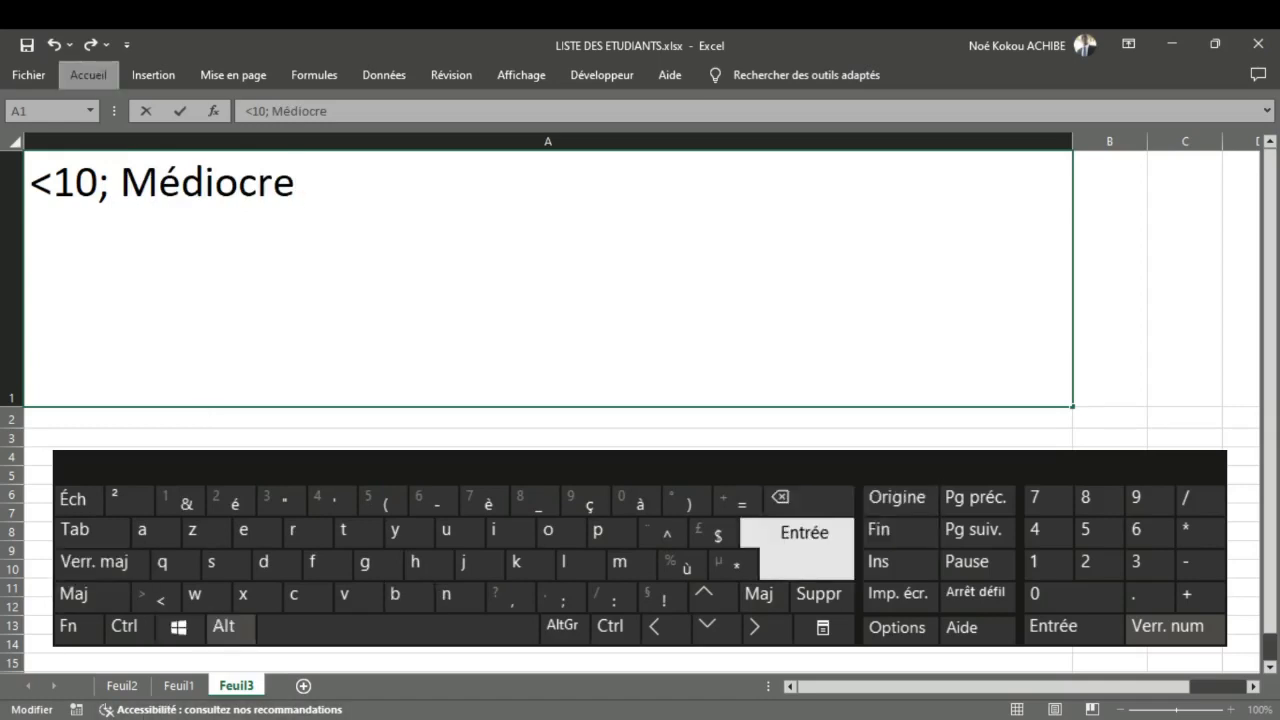
{"action": "left_click", "coordinate": [805, 535]}
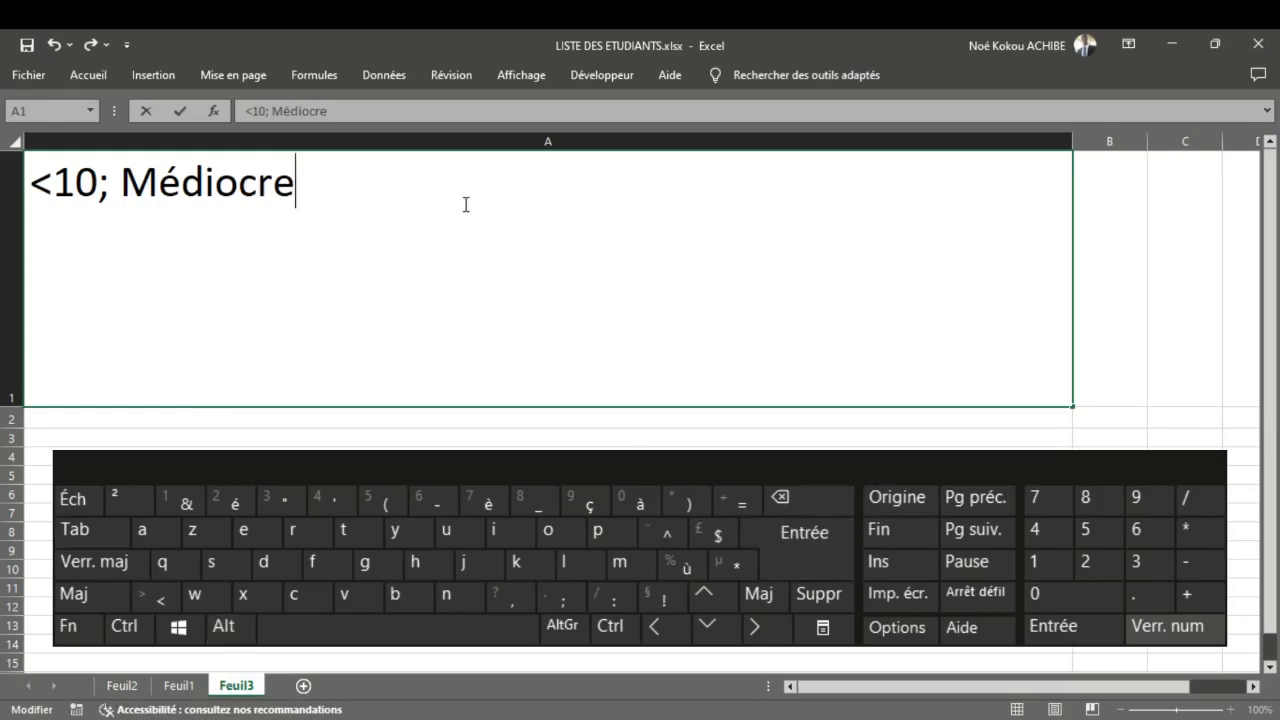
{"action": "left_click", "coordinate": [223, 626]}
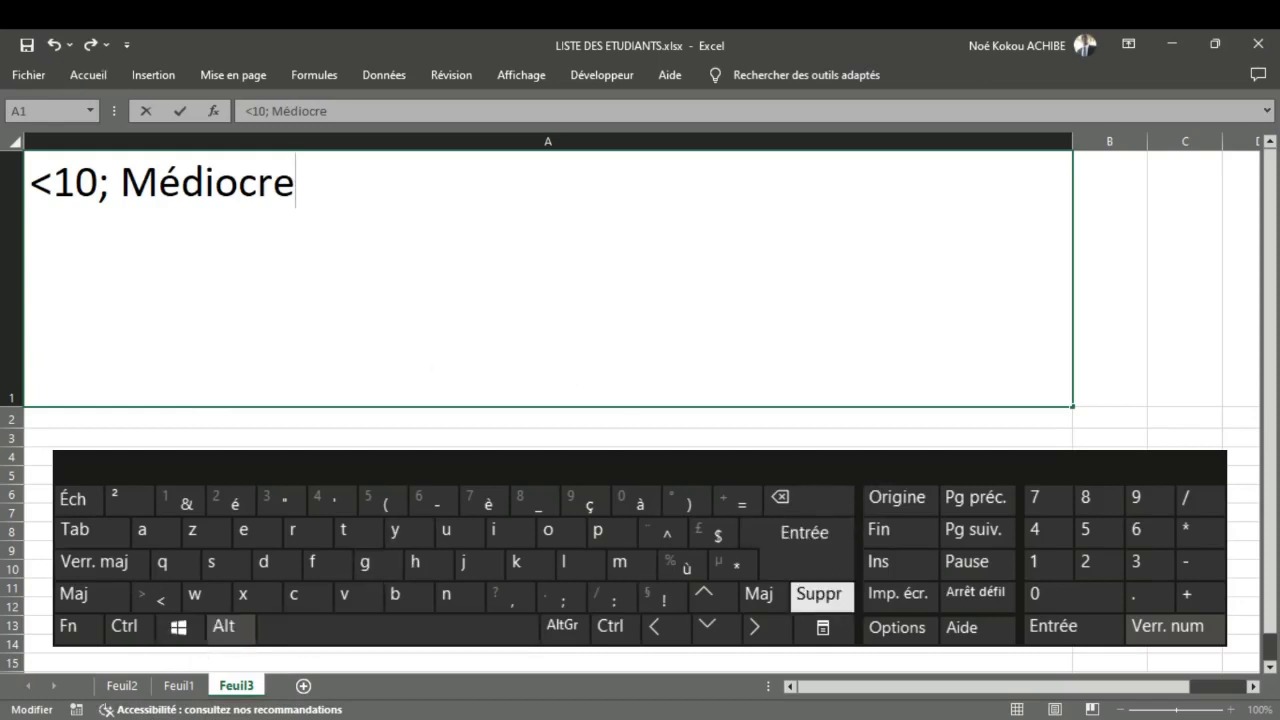
{"action": "left_click", "coordinate": [805, 540]}
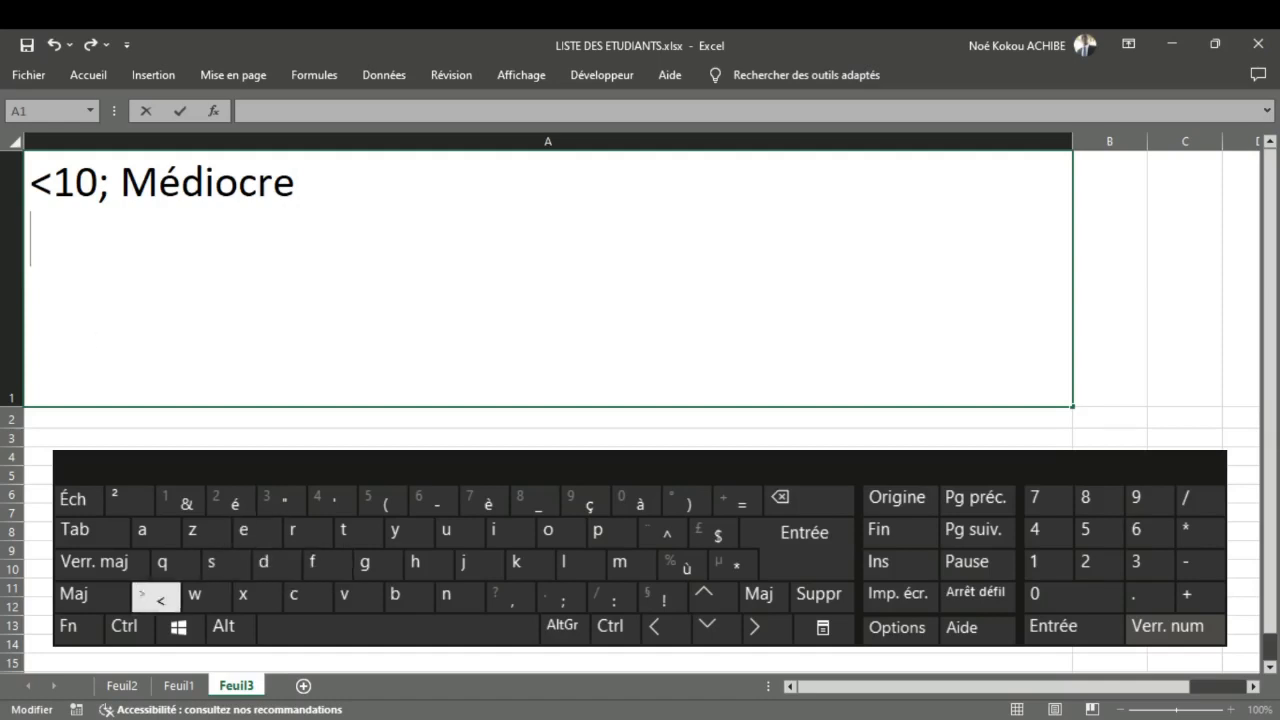
Step: Enter the condition "<12 et >=10" on the second line of cell A1
{"action": "left_click", "coordinate": [157, 597]}
{"action": "type", "text": "12"}
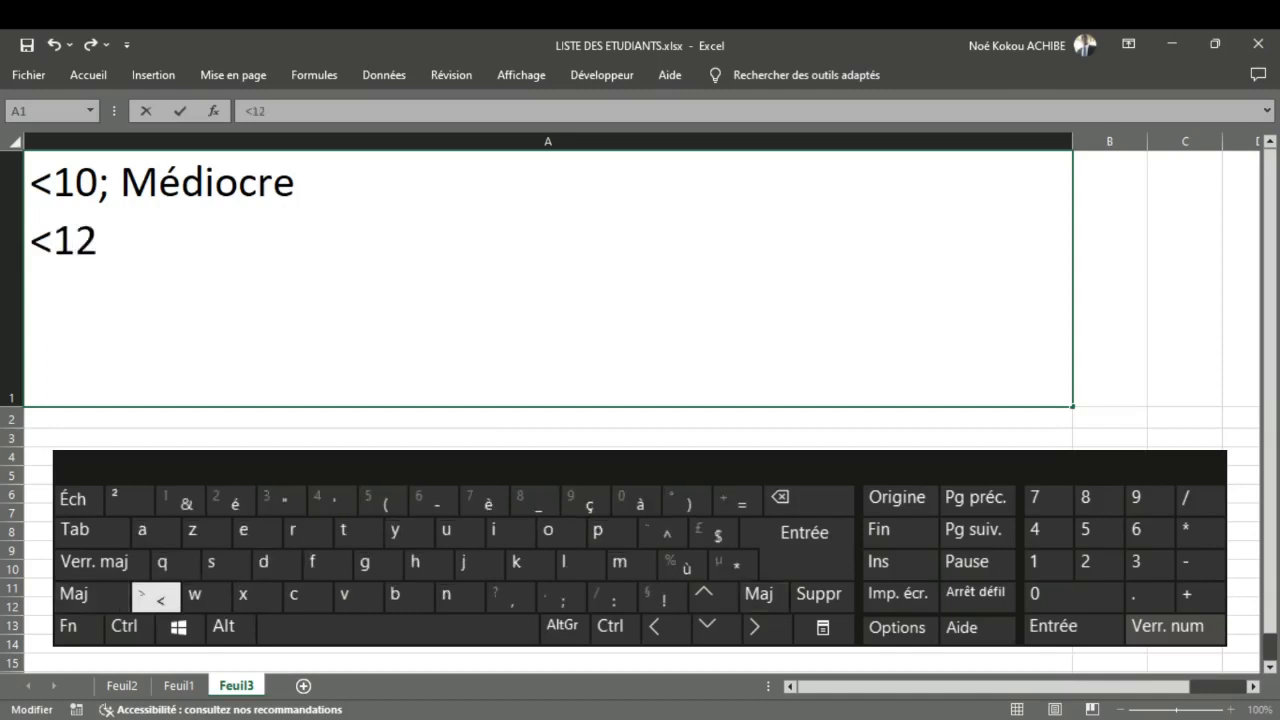
{"action": "type", "text": " et"}
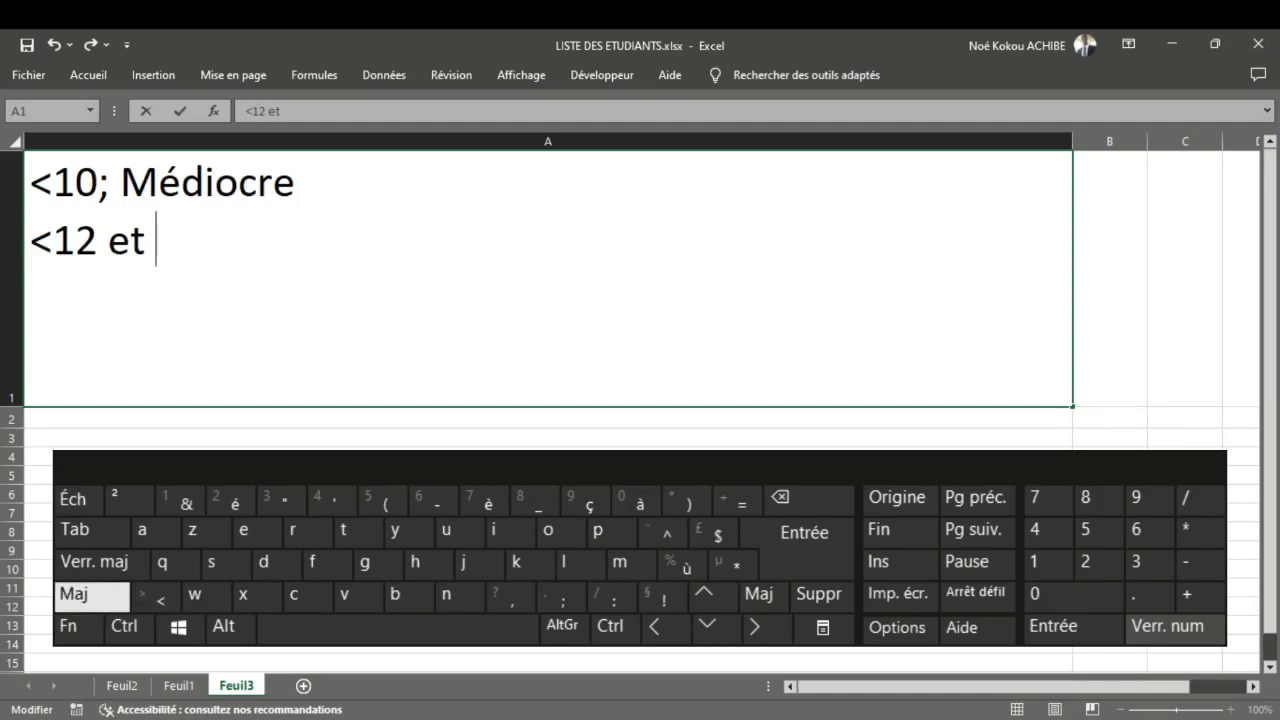
{"action": "left_click", "coordinate": [75, 596]}
{"action": "left_click", "coordinate": [155, 596]}
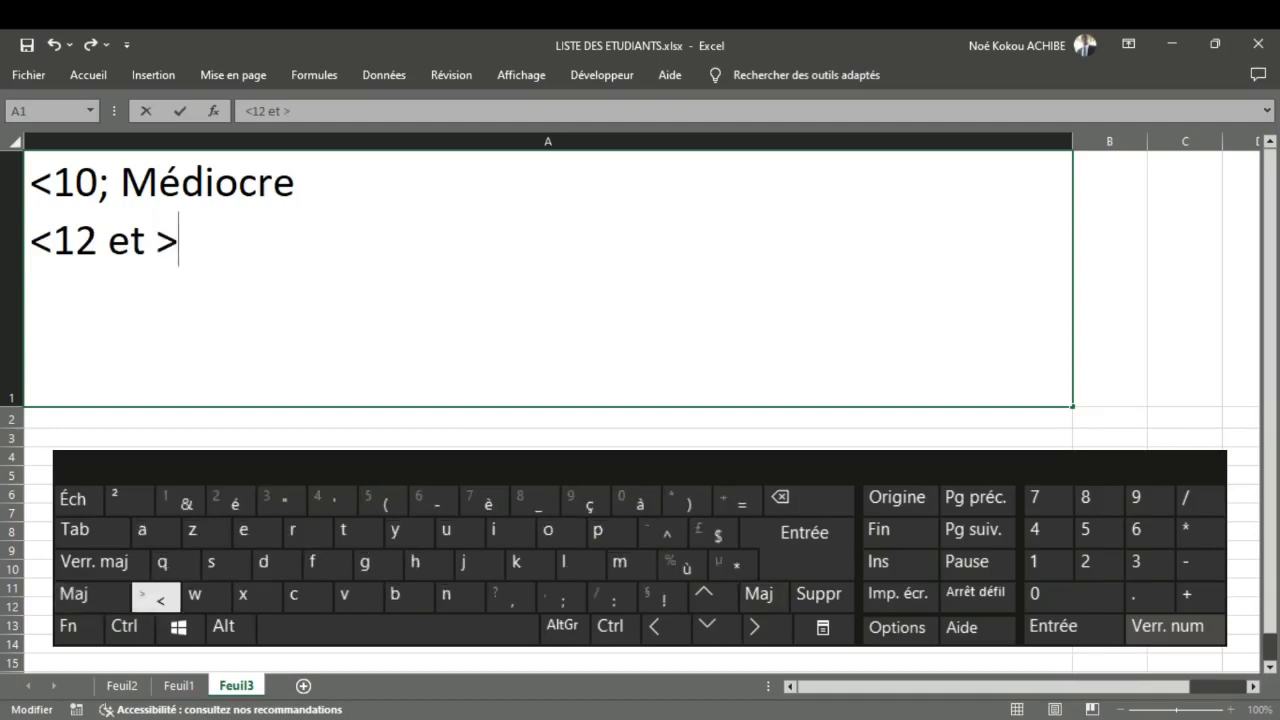
{"action": "type", "text": "=10"}
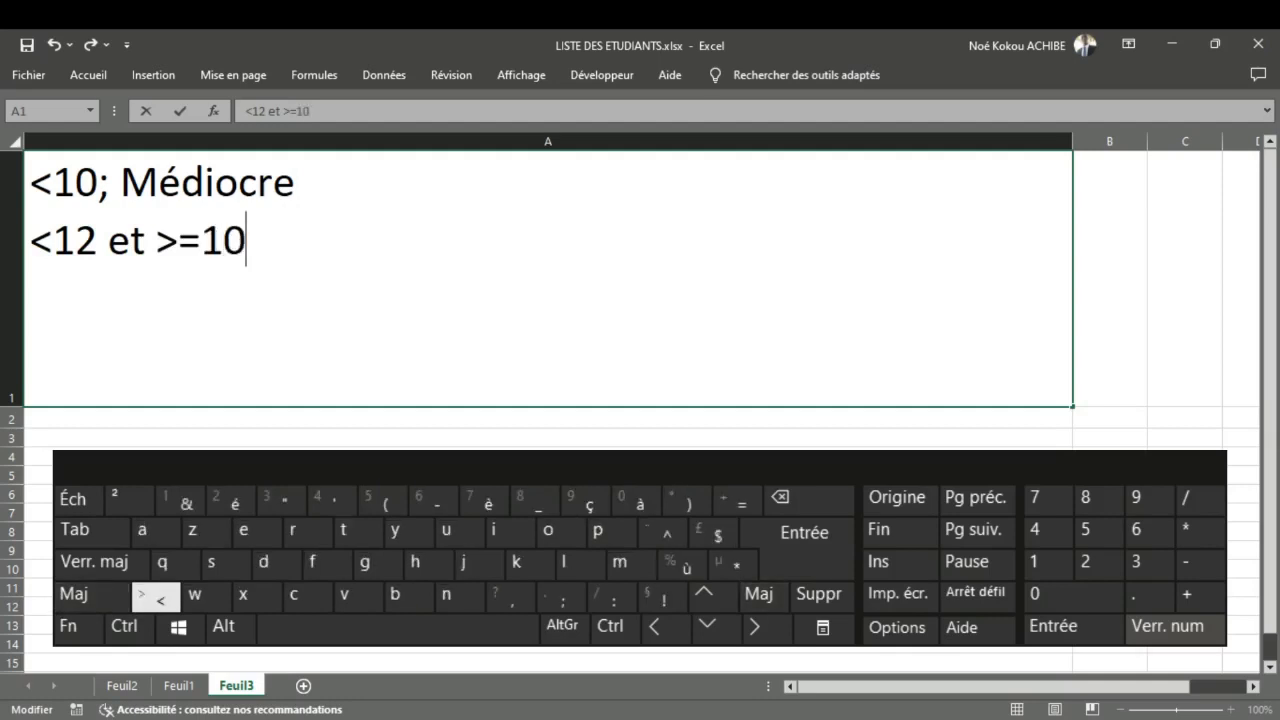
{"action": "type", "text": " ; P ad"}
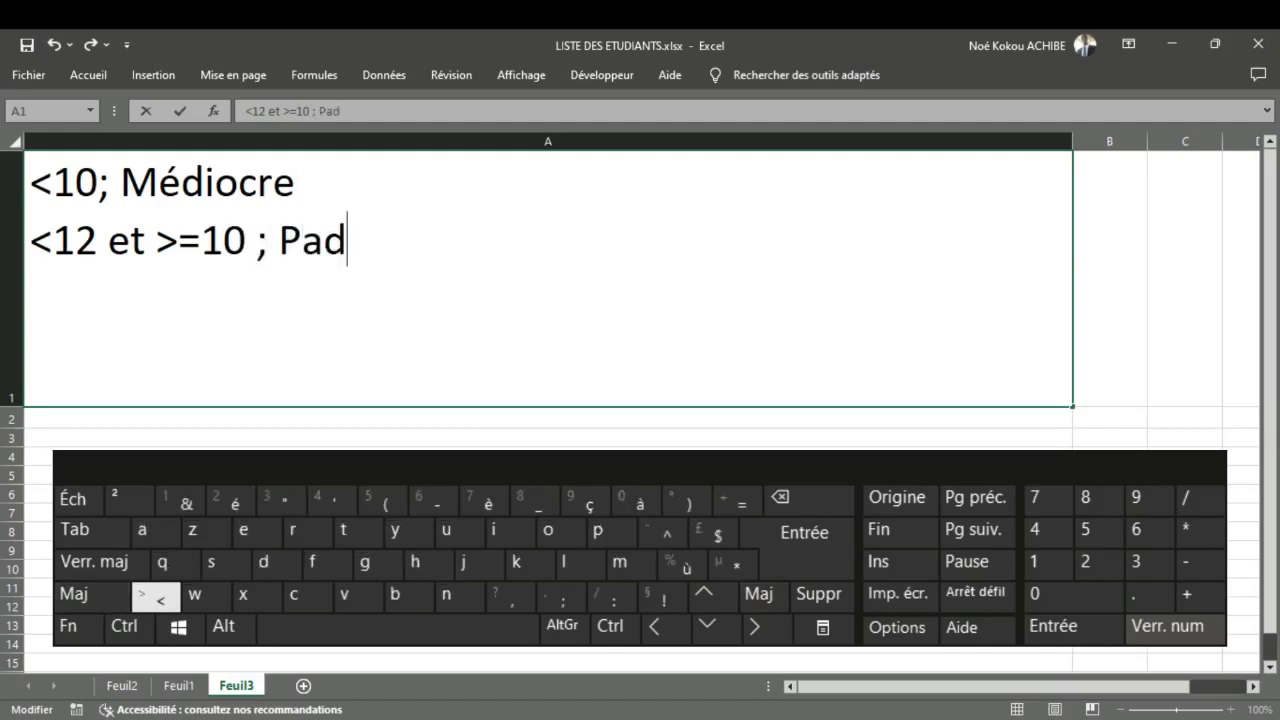
Step: Complete the second rule in A1 with the appreciation "; Passable"
{"action": "key", "text": "BackSpace"}
{"action": "type", "text": "sa"}
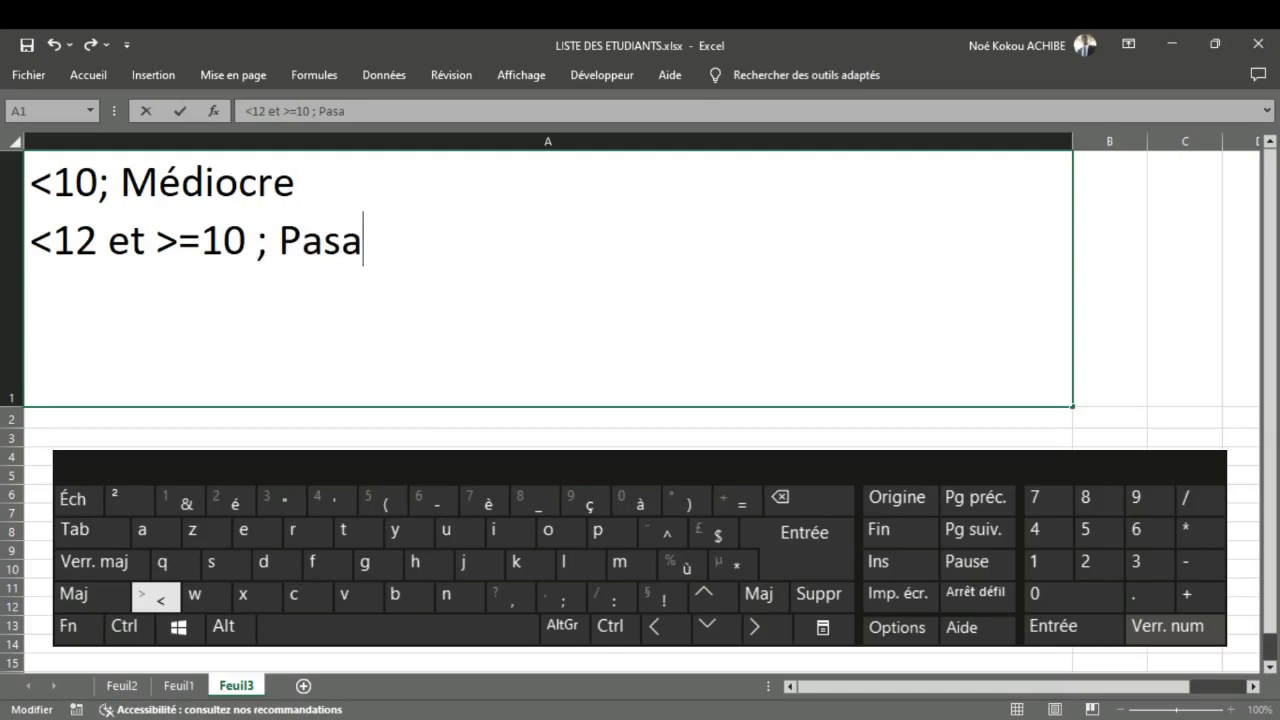
{"action": "key", "text": "BackSpace"}
{"action": "type", "text": "ssa"}
{"action": "key", "text": "BackSpace"}
{"action": "key", "text": "BackSpace"}
{"action": "type", "text": "able"}
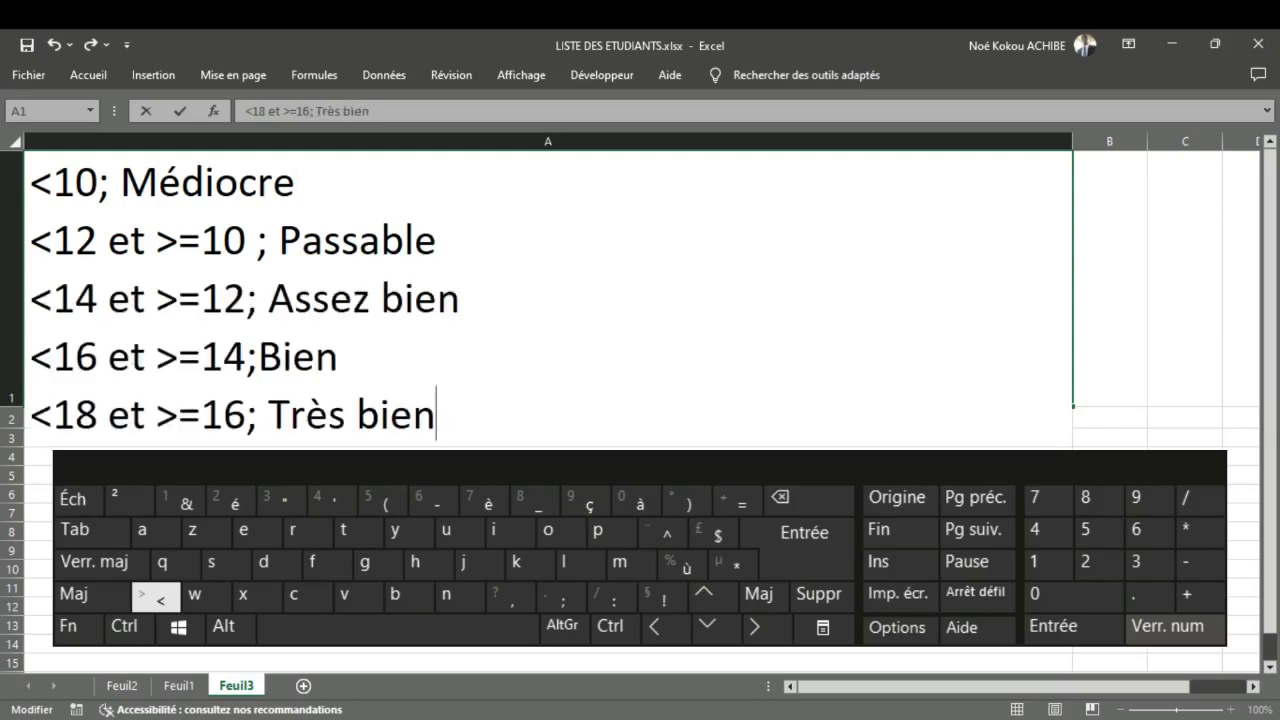
Step: Add a sixth line in cell A1 with the condition "<=20 et >=18"
{"action": "key", "text": "alt+Return"}
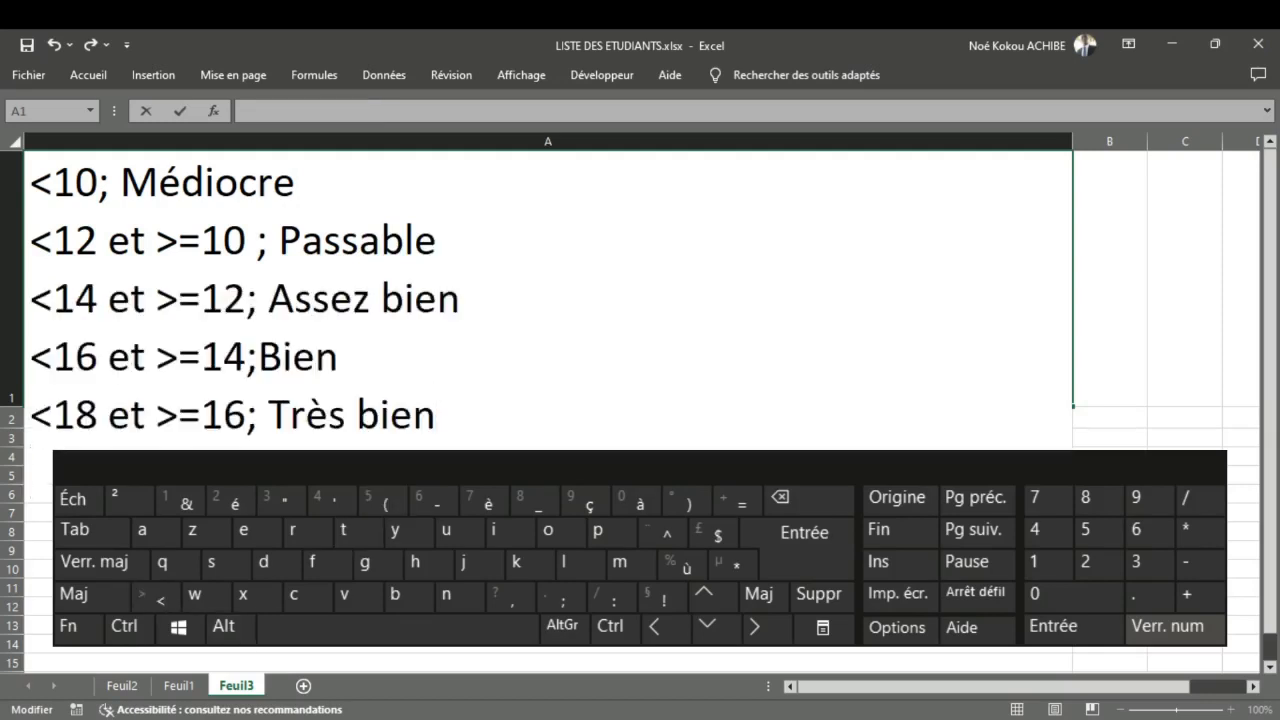
{"action": "left_click", "coordinate": [380, 455]}
{"action": "left_click", "coordinate": [376, 444]}
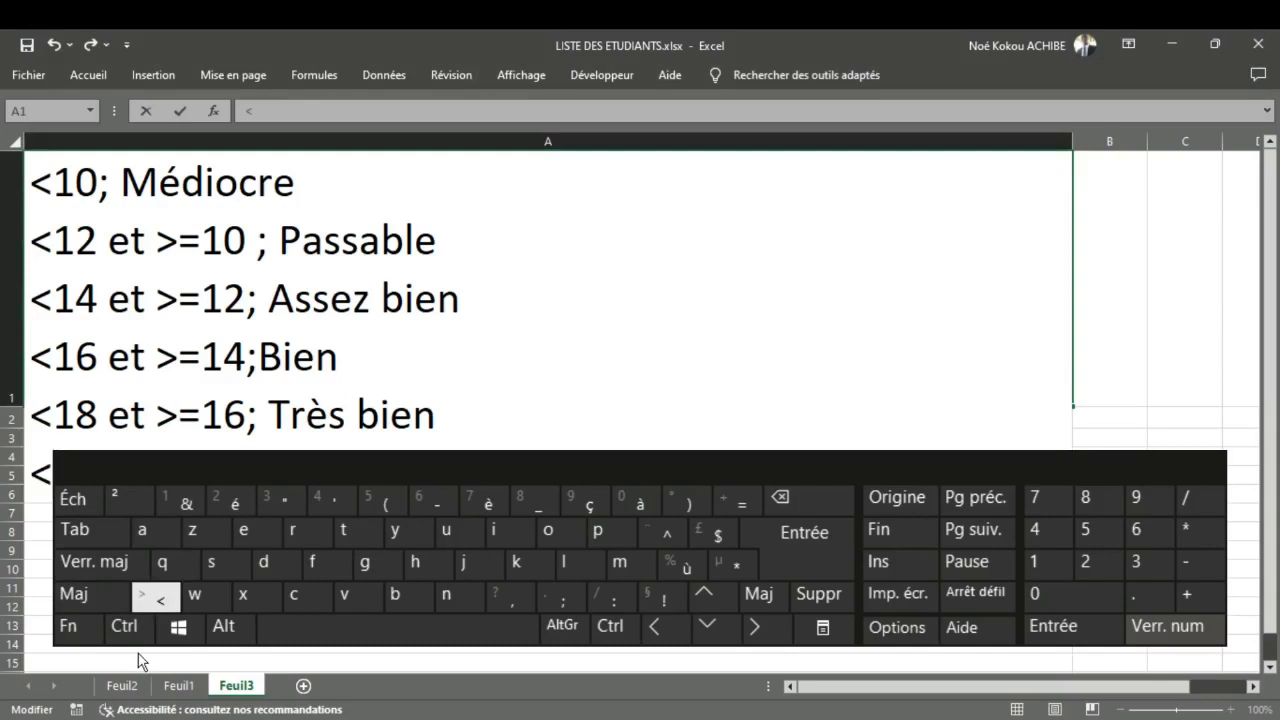
{"action": "key", "text": "BackSpace"}
{"action": "type", "text": "<=20 et"}
{"action": "key", "text": "shift"}
{"action": "type", "text": "1"}
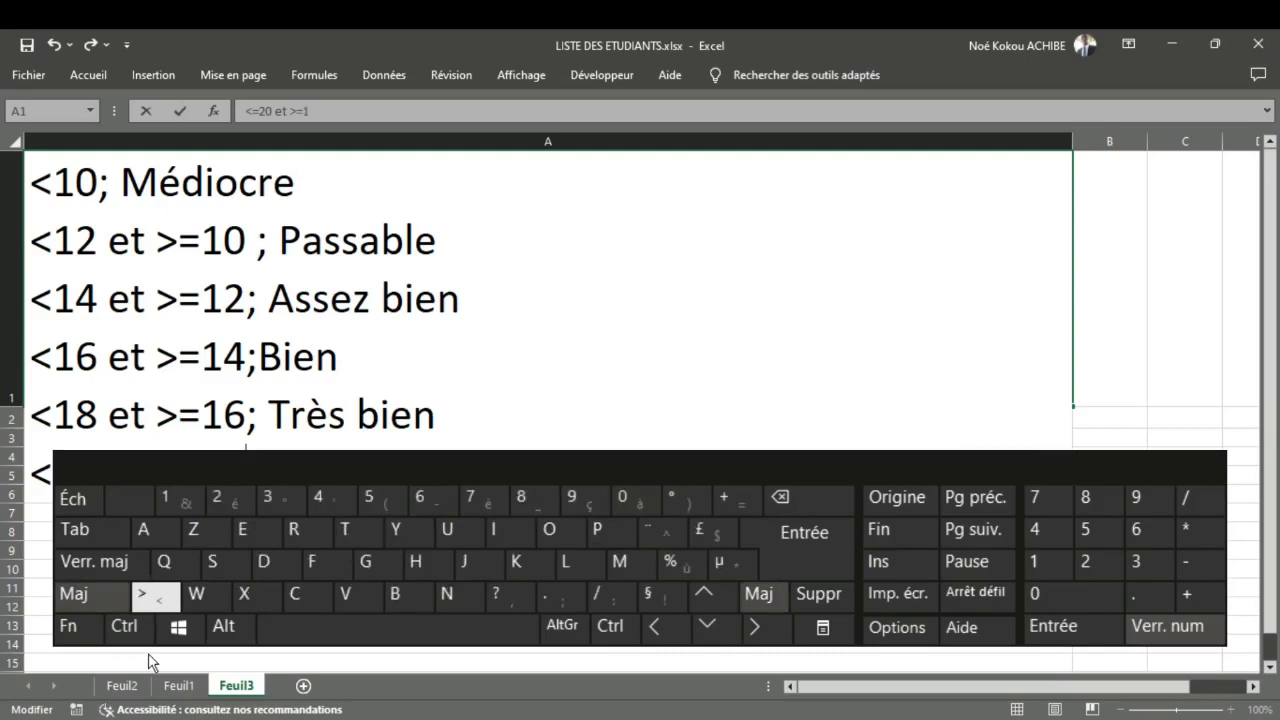
{"action": "type", "text": "_"}
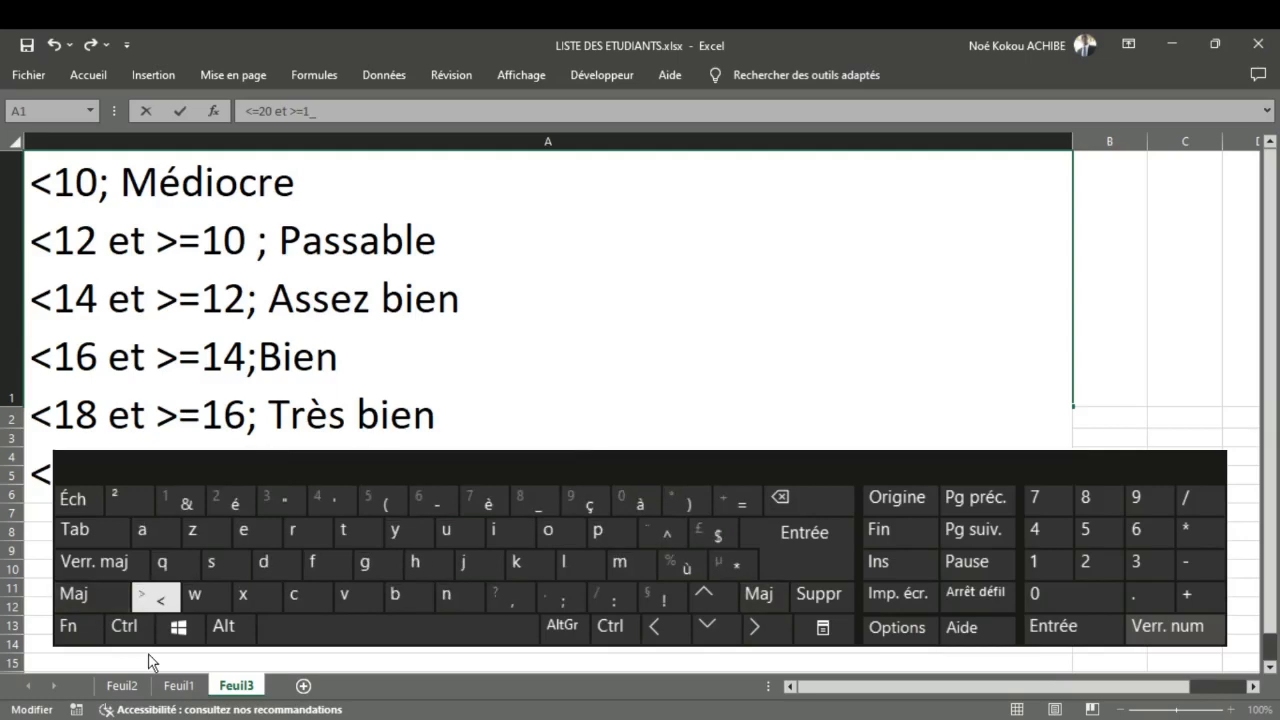
{"action": "key", "text": "BackSpace"}
{"action": "type", "text": "8;"}
Step: Complete the sixth rule in A1 with the appreciation "; Excellent"
{"action": "key", "text": "shift"}
{"action": "type", "text": "E"}
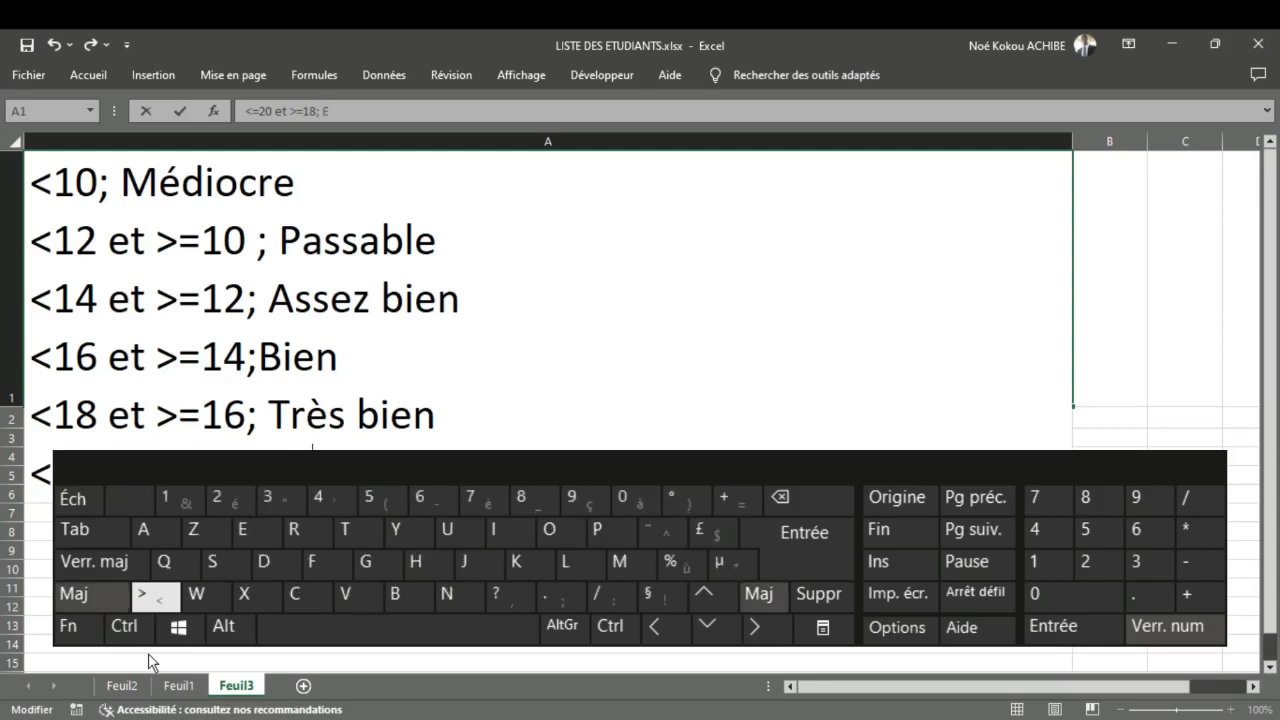
{"action": "type", "text": "xced"}
{"action": "key", "text": "BackSpace"}
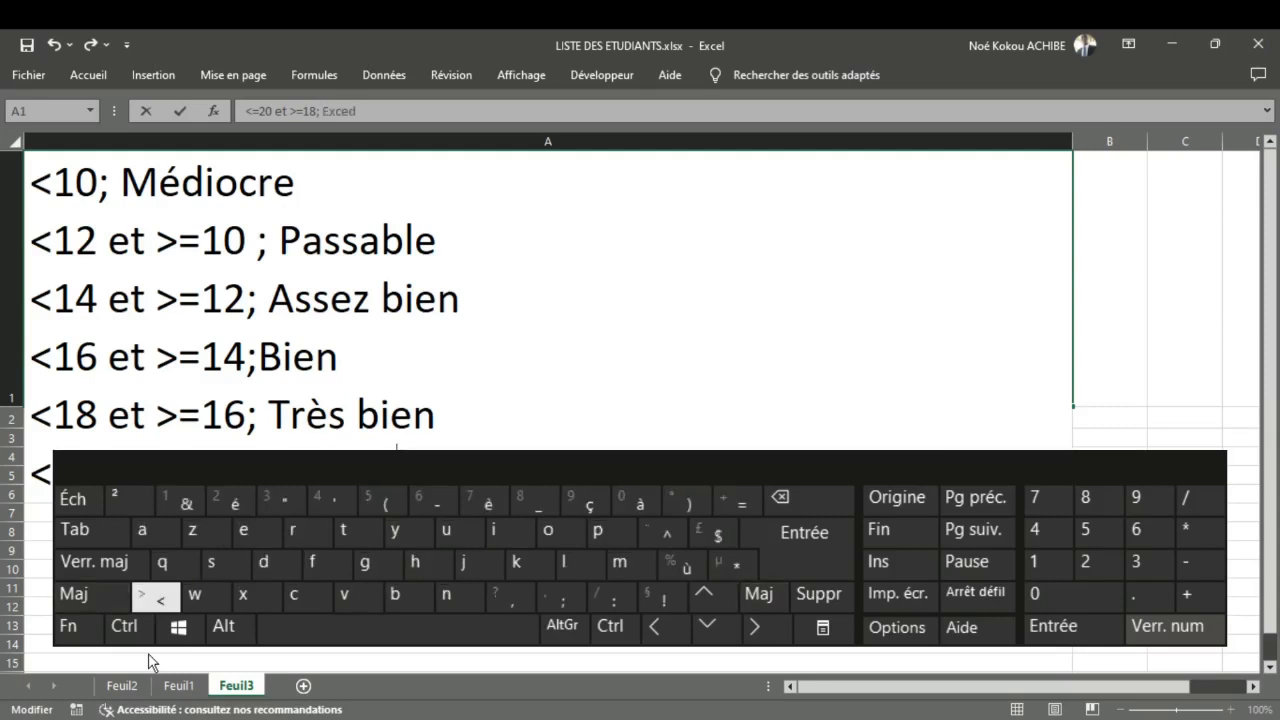
{"action": "type", "text": "lent"}
Step: Rewrite the first rule in A1 in SI form as SI(<10; "Médiocre"; with the appreciation in quotation marks
{"action": "left_click", "coordinate": [38, 190]}
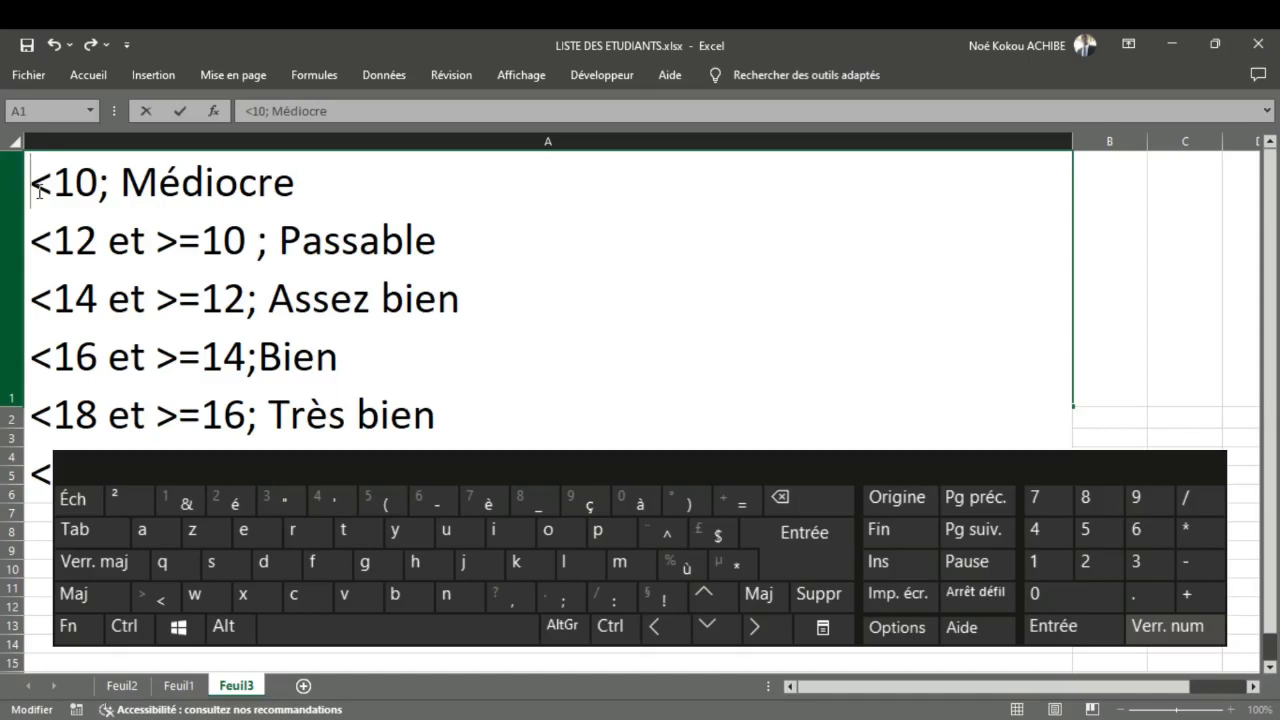
{"action": "key", "text": "shift"}
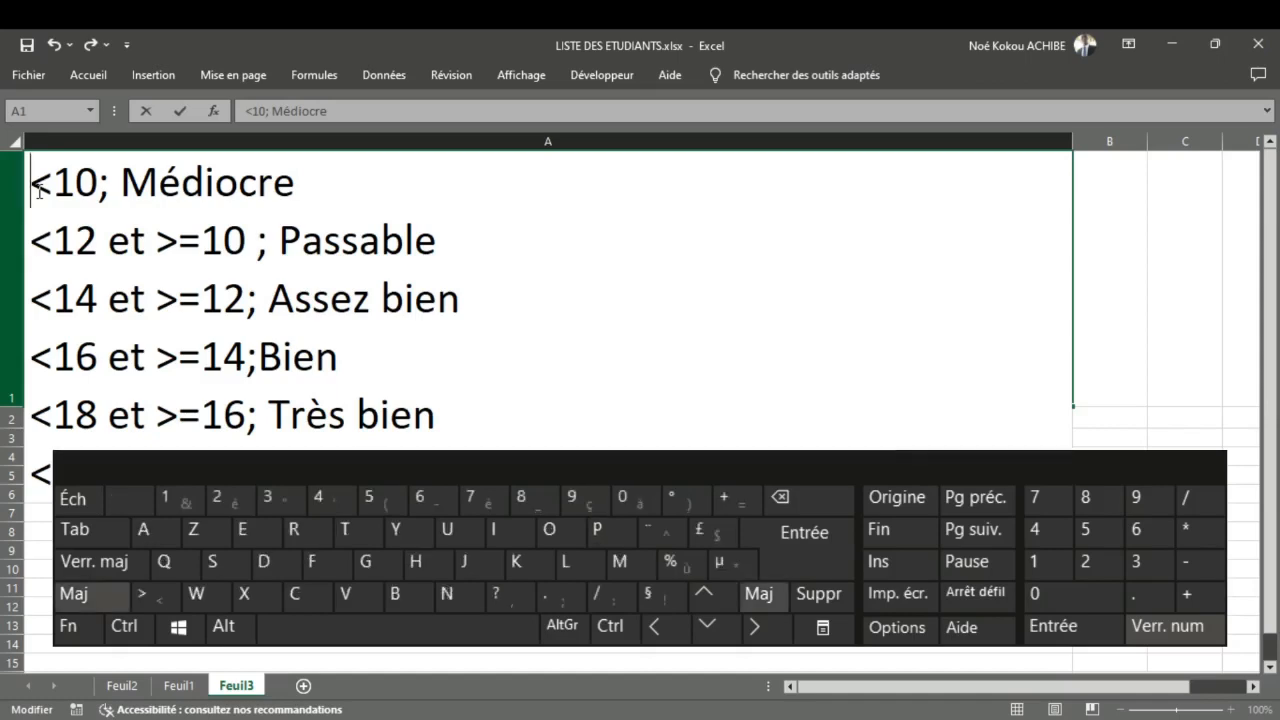
{"action": "type", "text": "SI"}
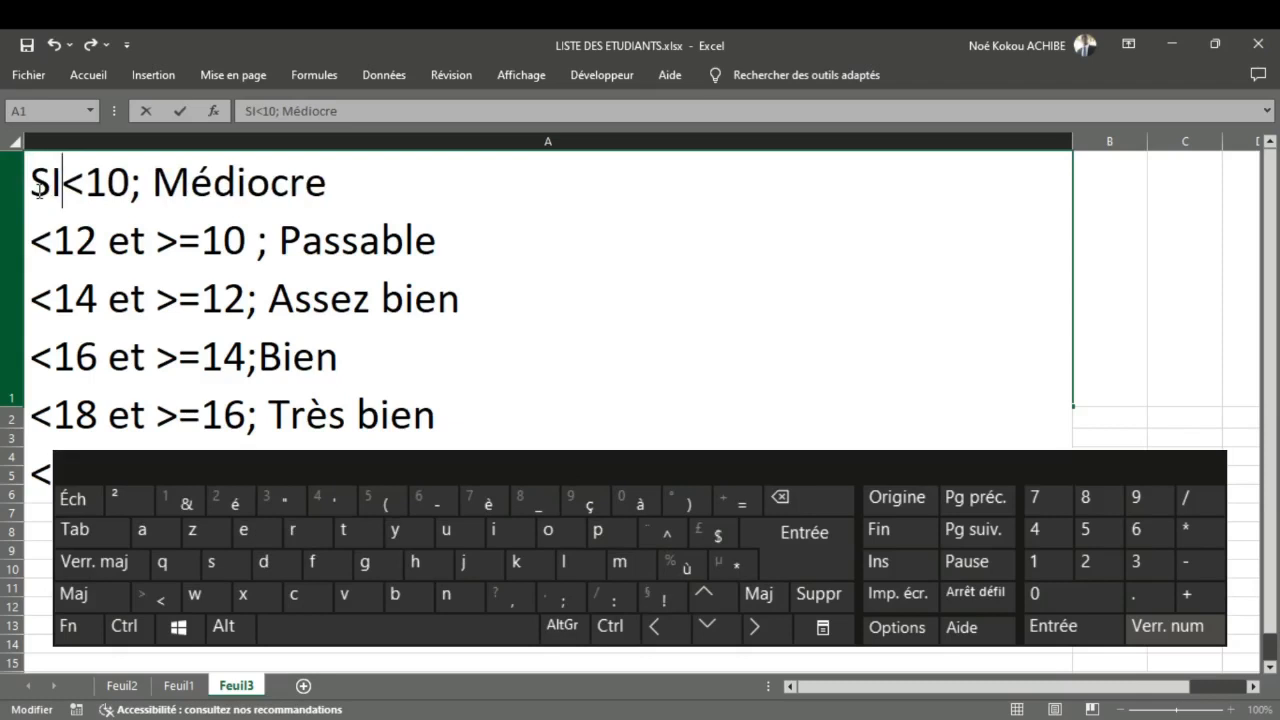
{"action": "type", "text": "("}
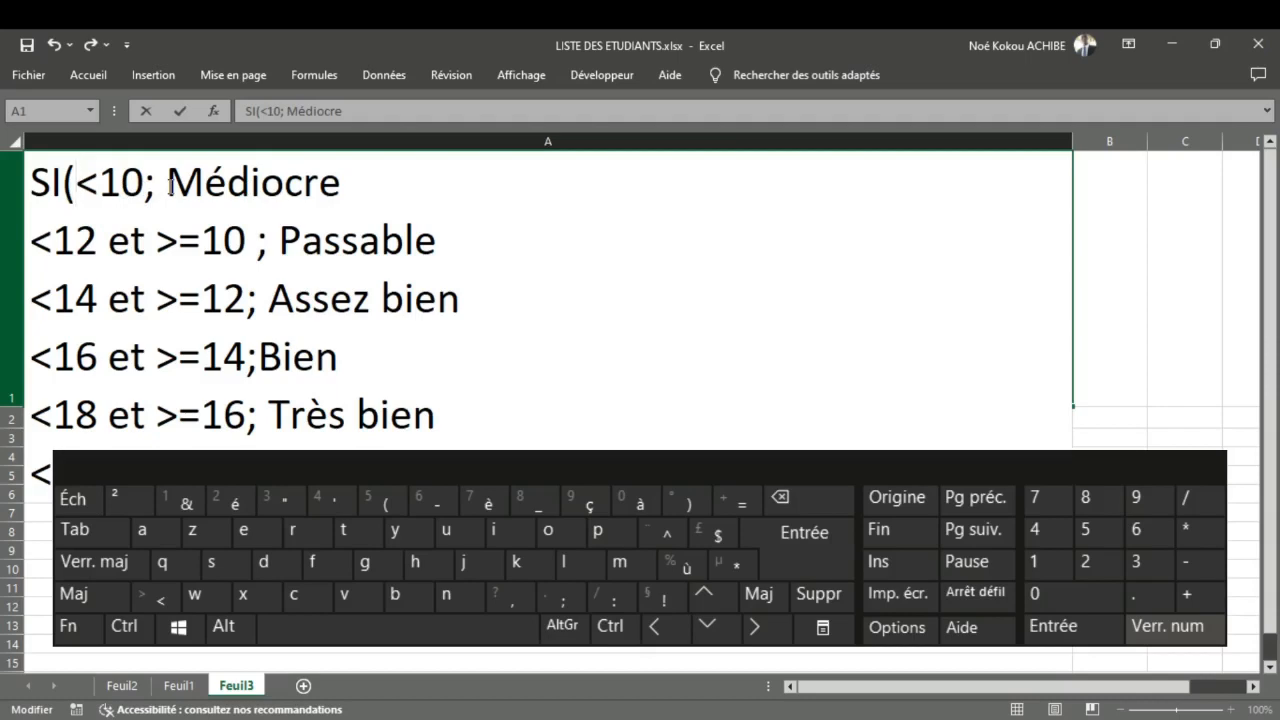
{"action": "left_click_drag", "start_coordinate": [168, 184], "coordinate": [338, 205]}
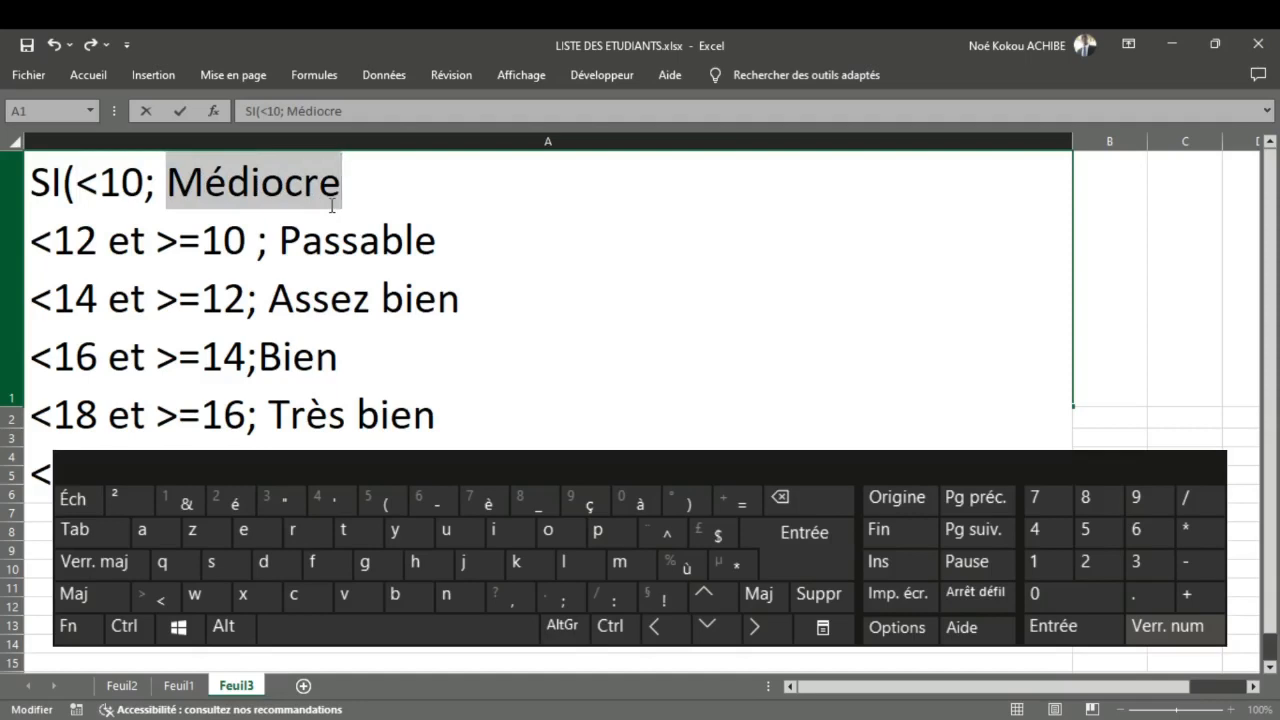
{"action": "left_click", "coordinate": [171, 184]}
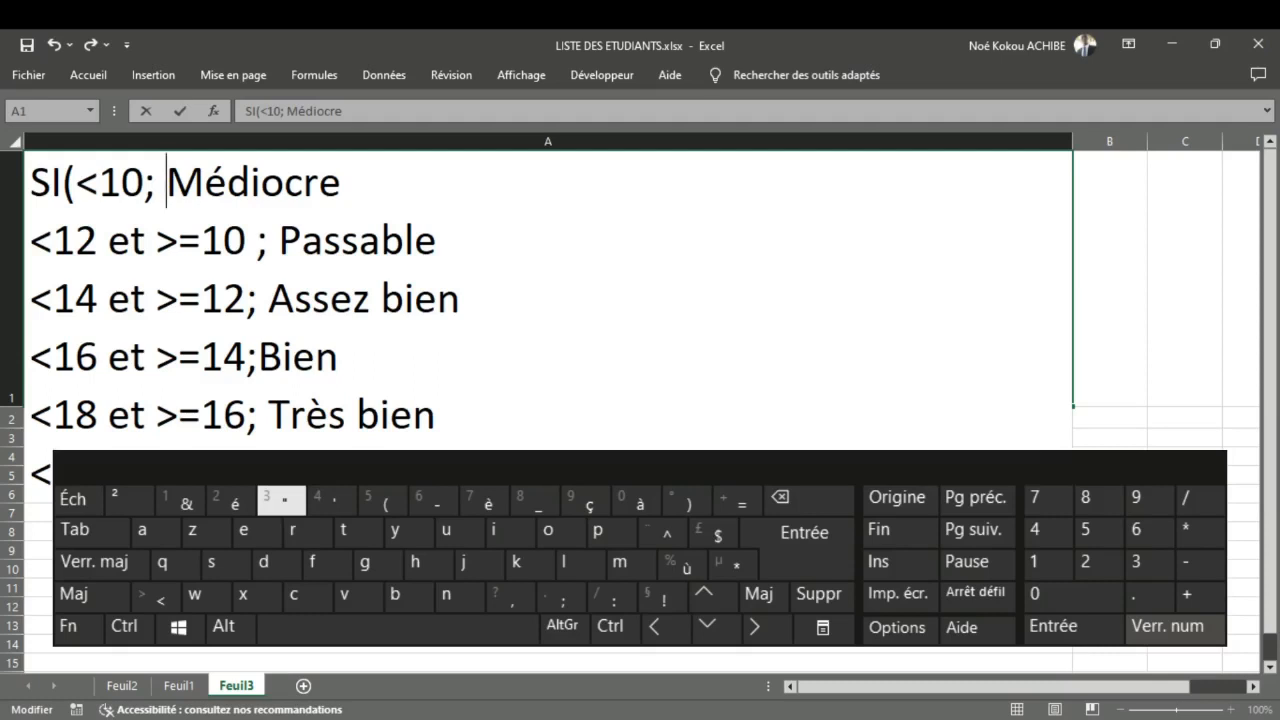
{"action": "left_click", "coordinate": [281, 498]}
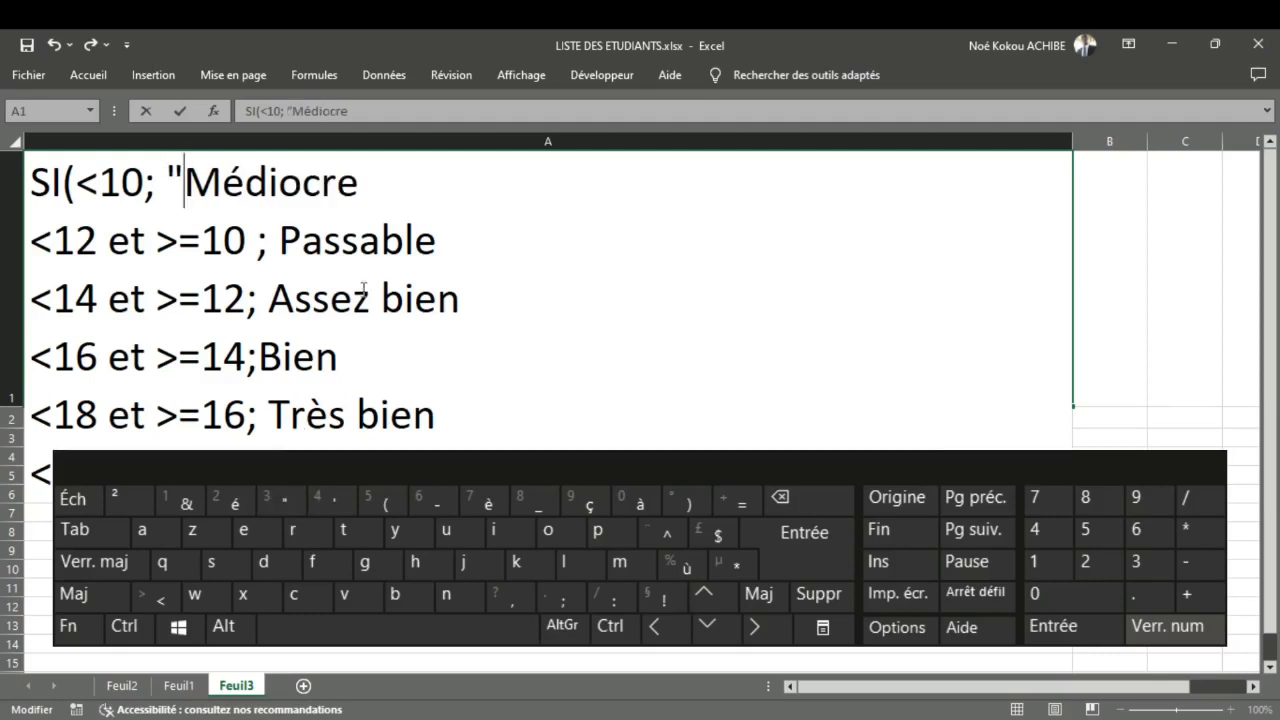
{"action": "left_click", "coordinate": [358, 193]}
{"action": "left_click", "coordinate": [281, 498]}
{"action": "type", "text": ";"}
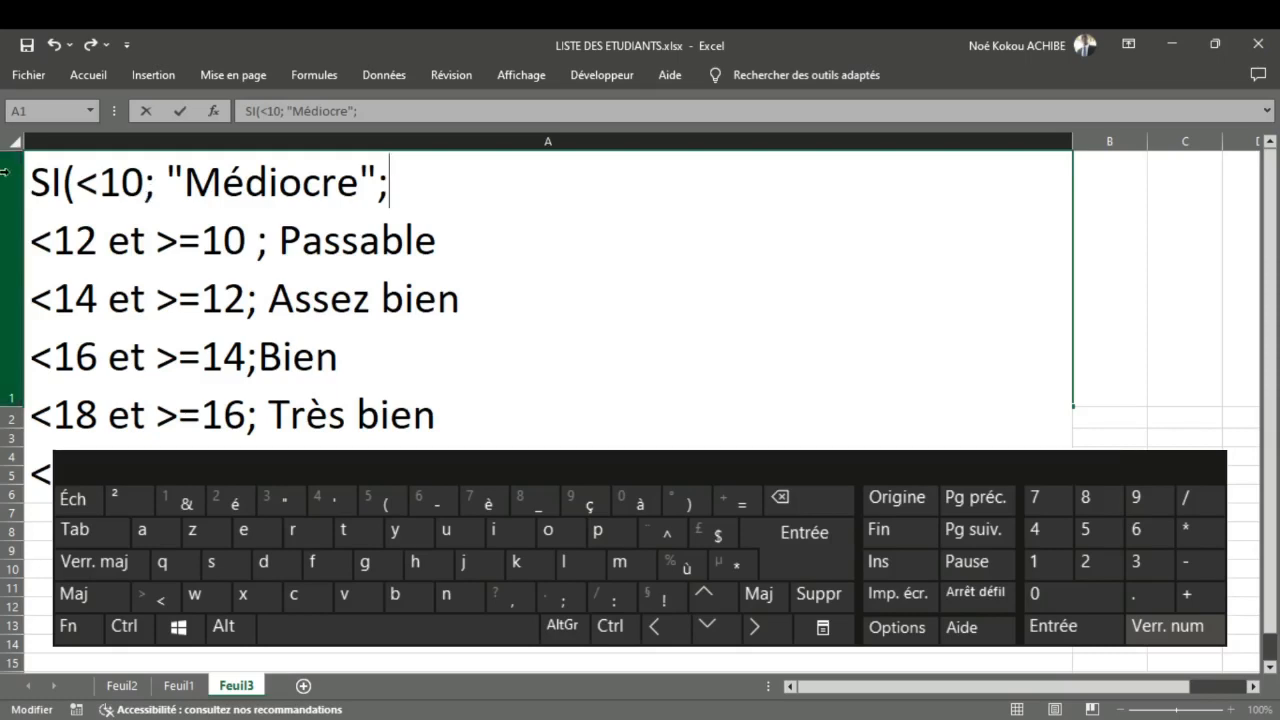
Step: Rewrite the second rule in A1 in SI form as SI(<12 et >=10 ; "Passable"; with a closing semicolon
{"action": "left_click", "coordinate": [35, 240]}
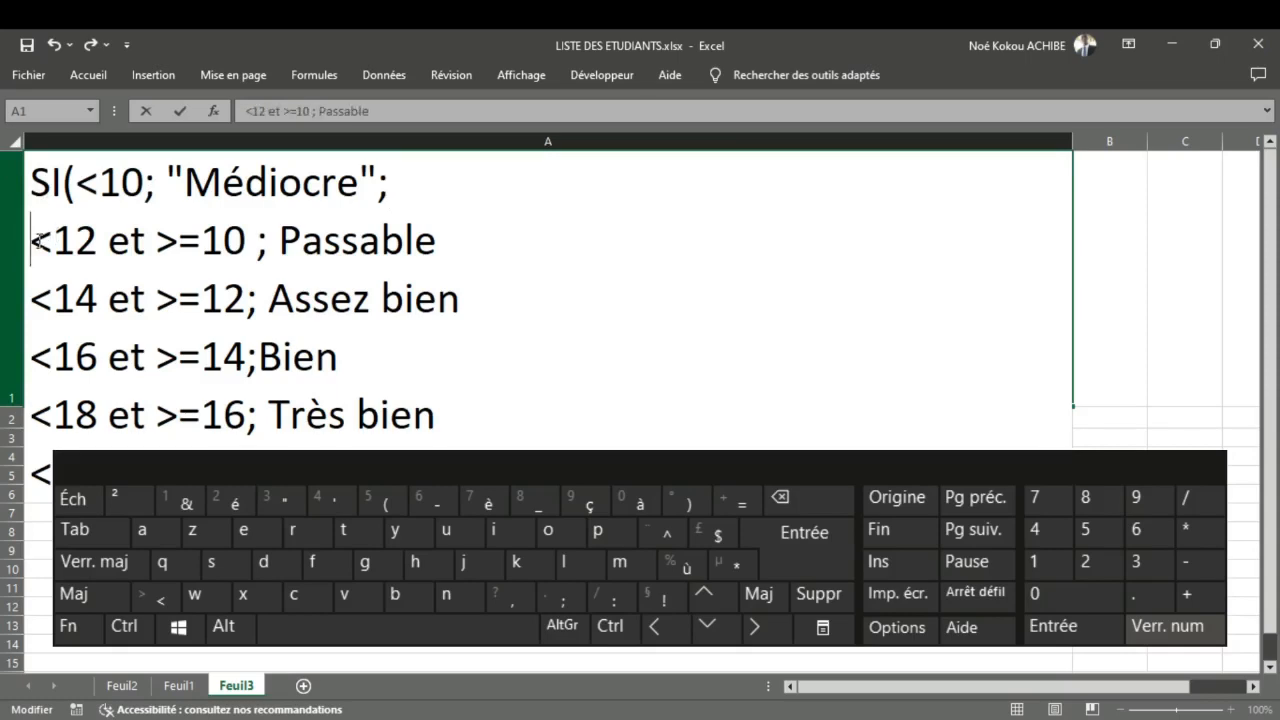
{"action": "key", "text": "shift"}
{"action": "type", "text": "SI"}
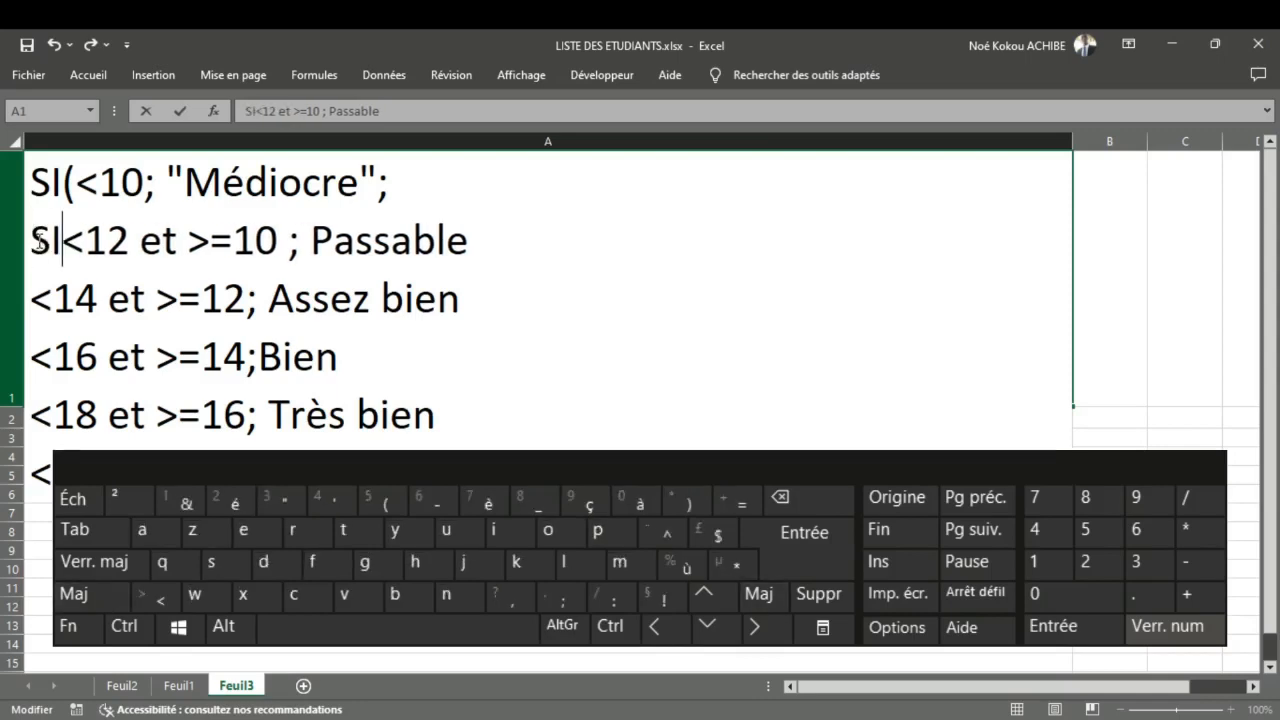
{"action": "type", "text": "("}
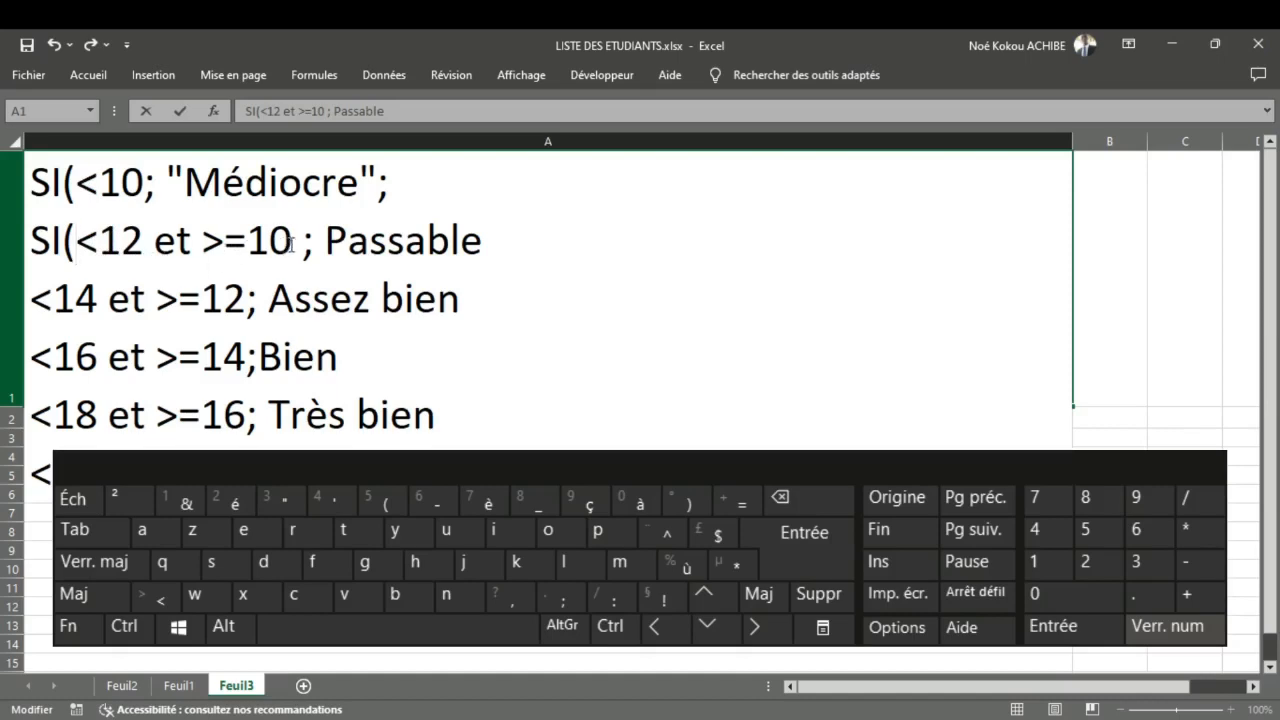
{"action": "left_click", "coordinate": [326, 240]}
{"action": "type", "text": "\""}
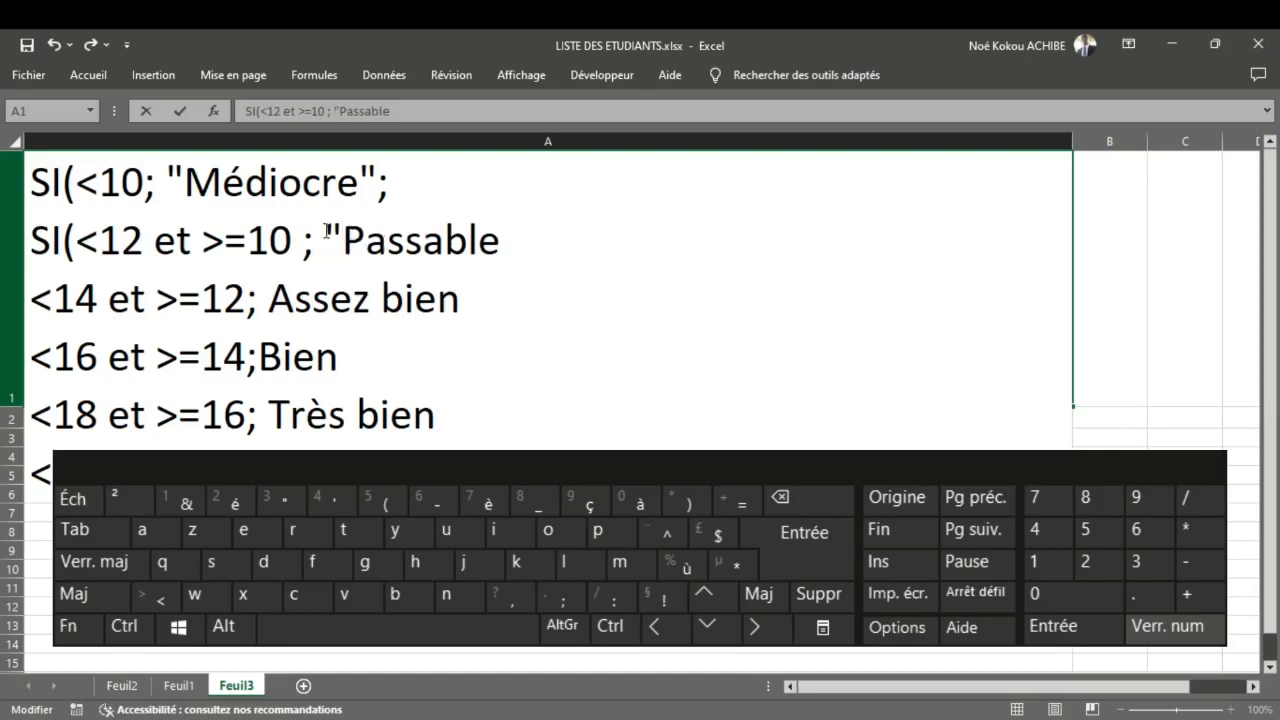
{"action": "left_click", "coordinate": [518, 245]}
{"action": "type", "text": "\";"}
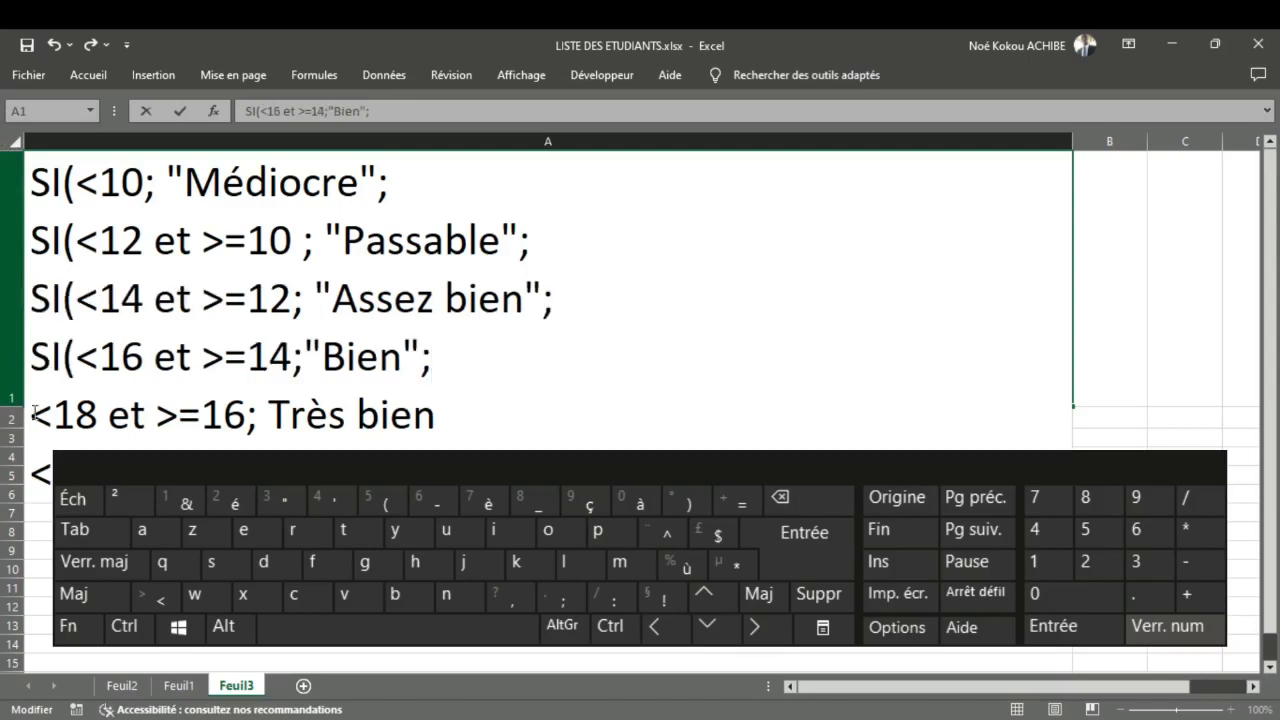
Step: Rewrite the fifth rule in A1 in SI form as SI(<18 et >=16; "Très bien"; with a closing semicolon
{"action": "left_click", "coordinate": [34, 412]}
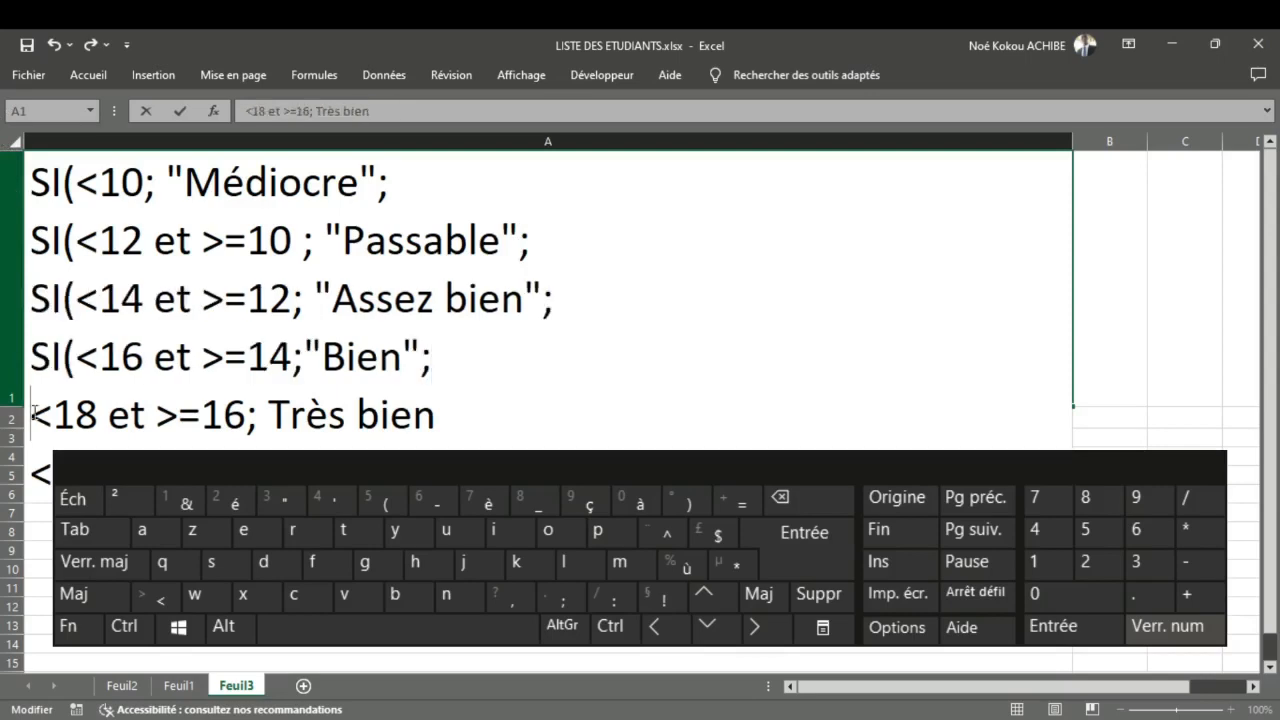
{"action": "type", "text": "SI"}
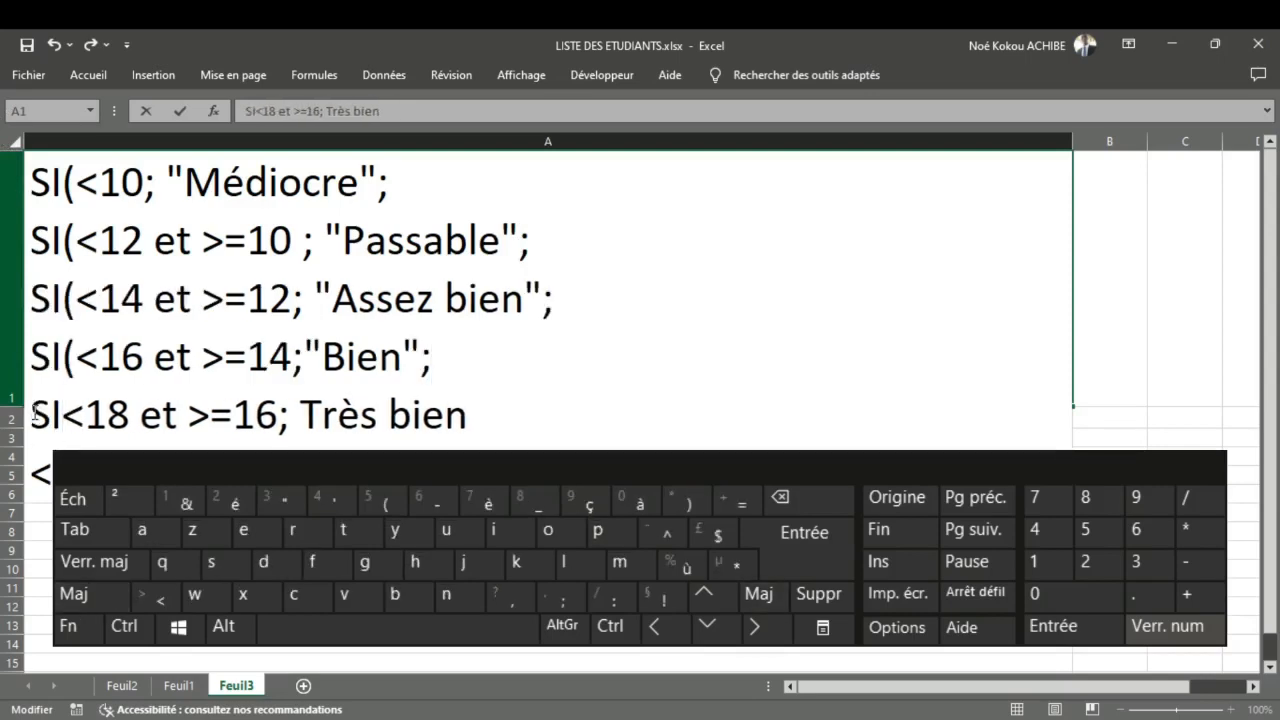
{"action": "type", "text": "("}
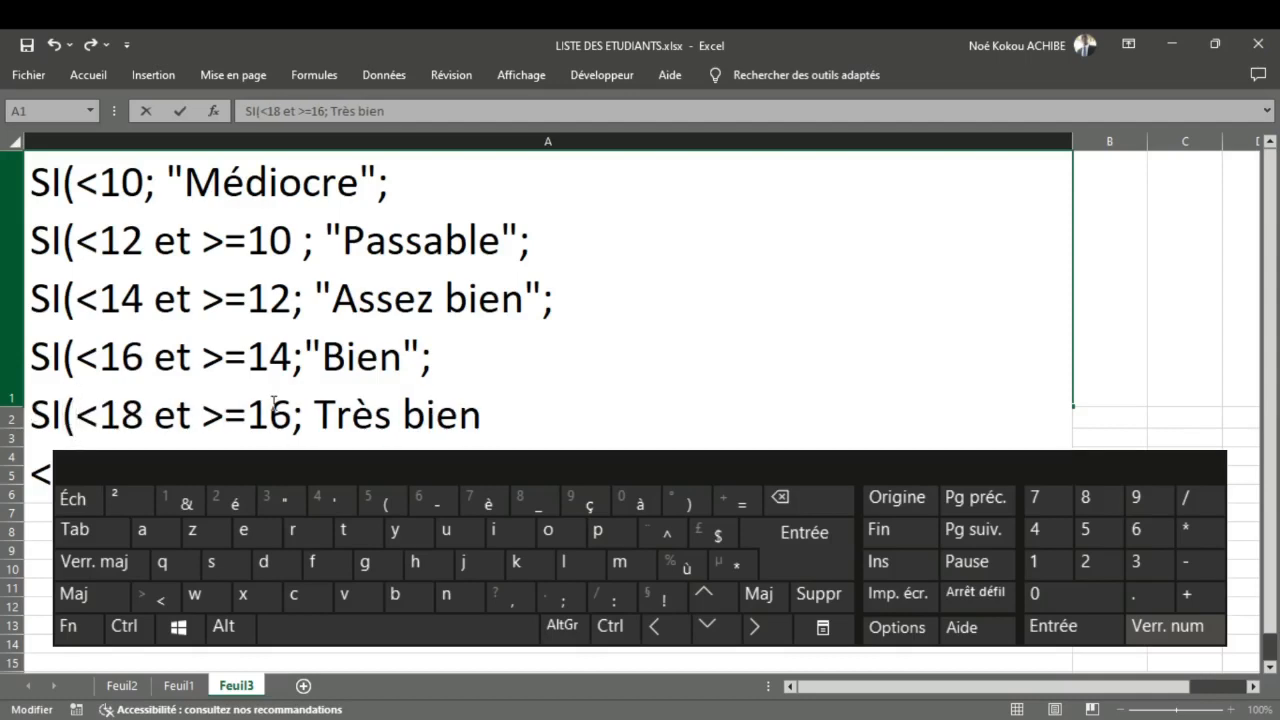
{"action": "left_click", "coordinate": [316, 412]}
{"action": "type", "text": "\""}
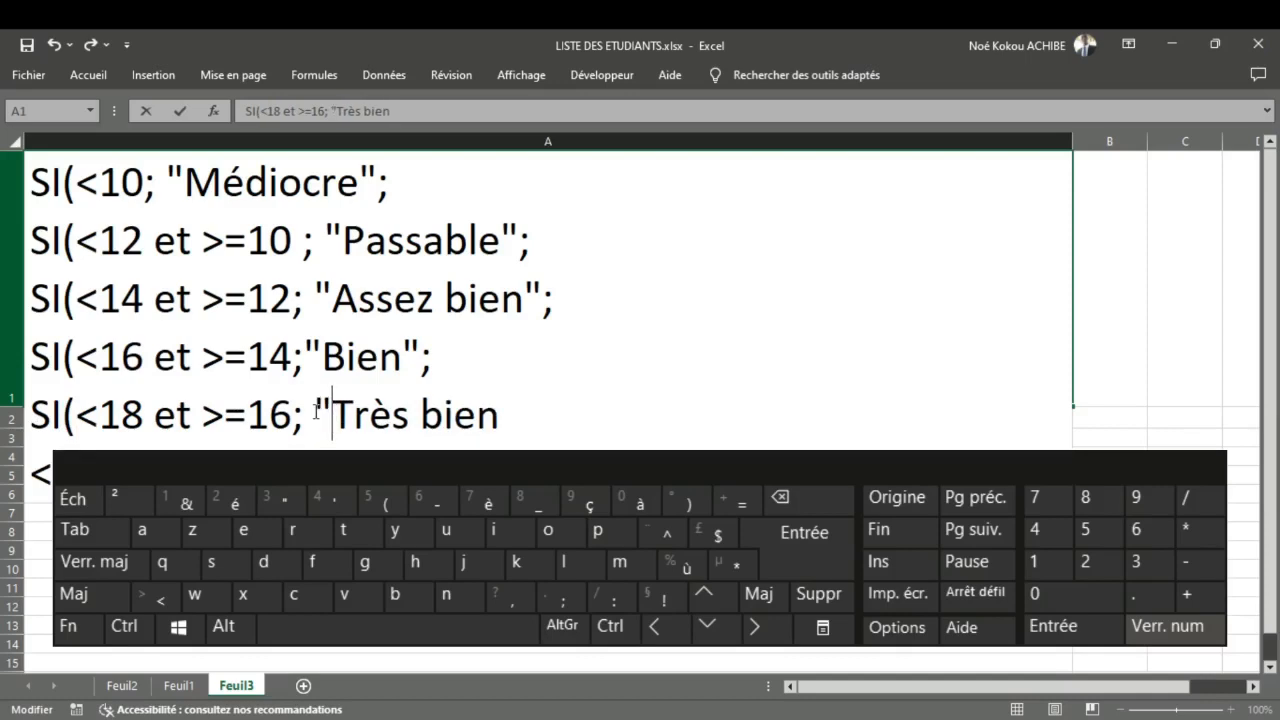
{"action": "left_click", "coordinate": [523, 425]}
{"action": "type", "text": "'"}
{"action": "key", "text": "BackSpace"}
{"action": "type", "text": "\";"}
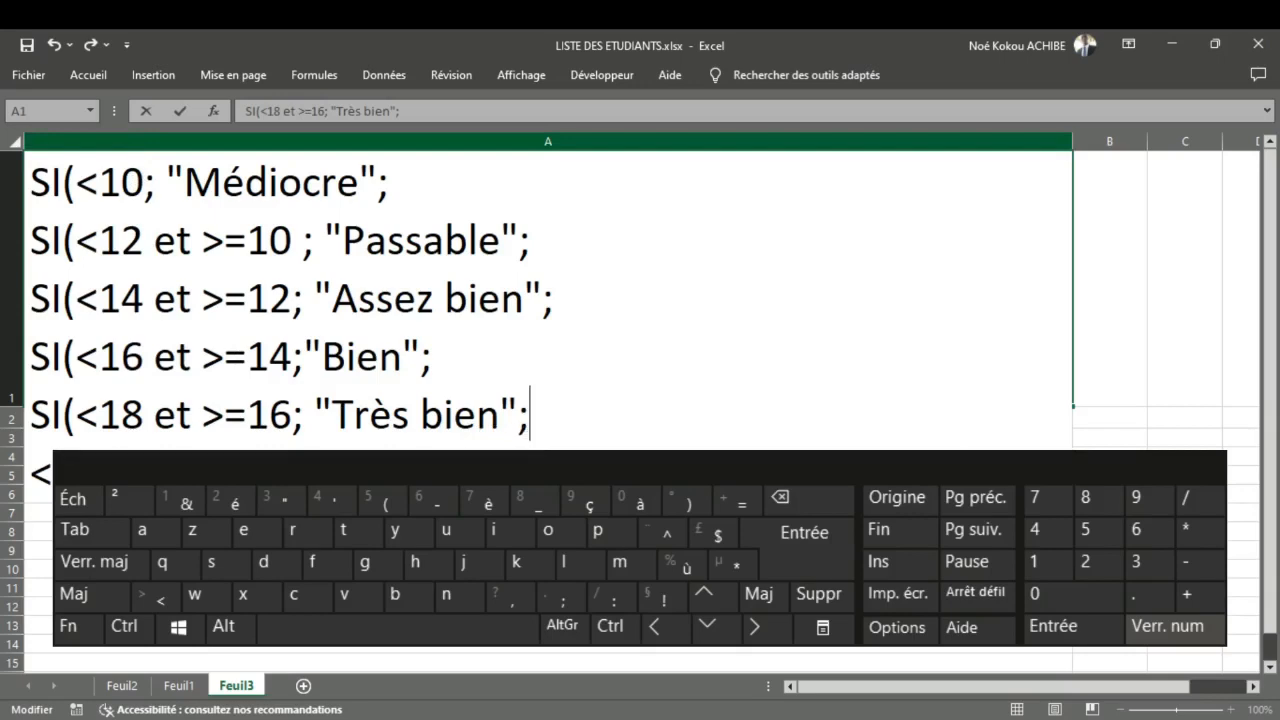
Step: Delete the sixth line "<=20 et >=18; Excellent" from A1 together with its line break
{"action": "left_click_drag", "start_coordinate": [456, 466], "coordinate": [33, 472]}
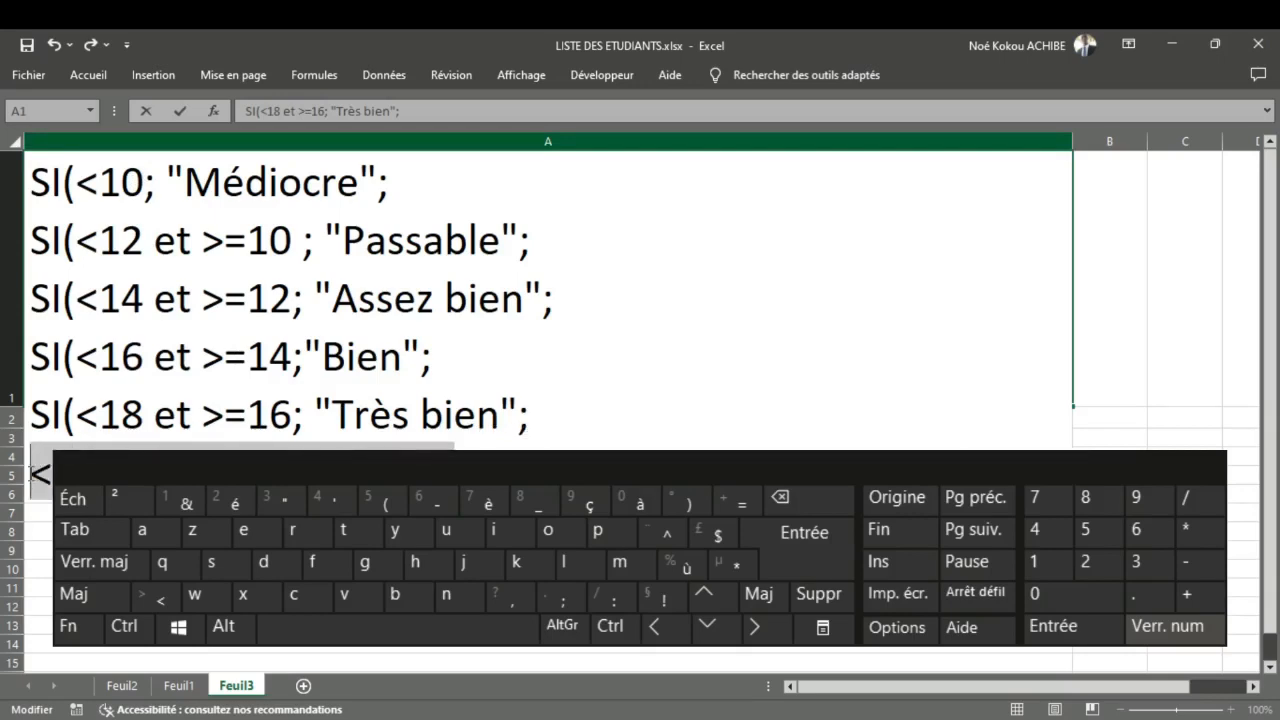
{"action": "key", "text": "BackSpace"}
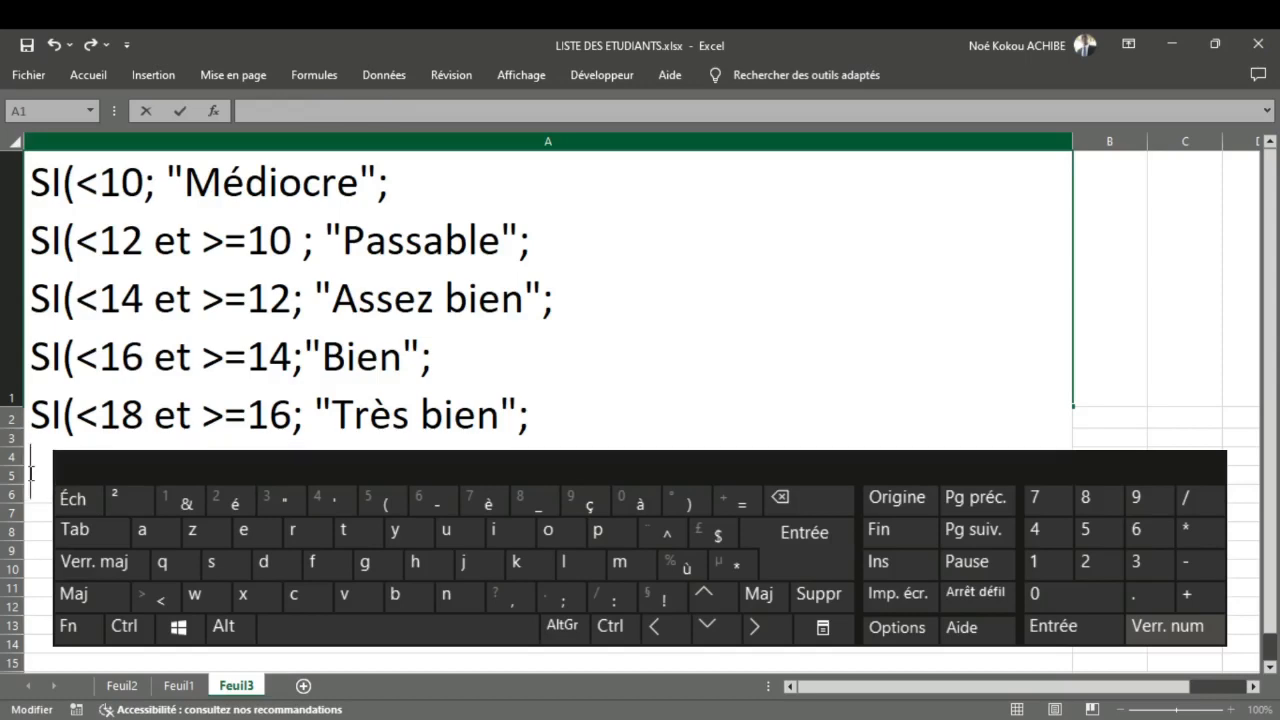
{"action": "key", "text": "BackSpace"}
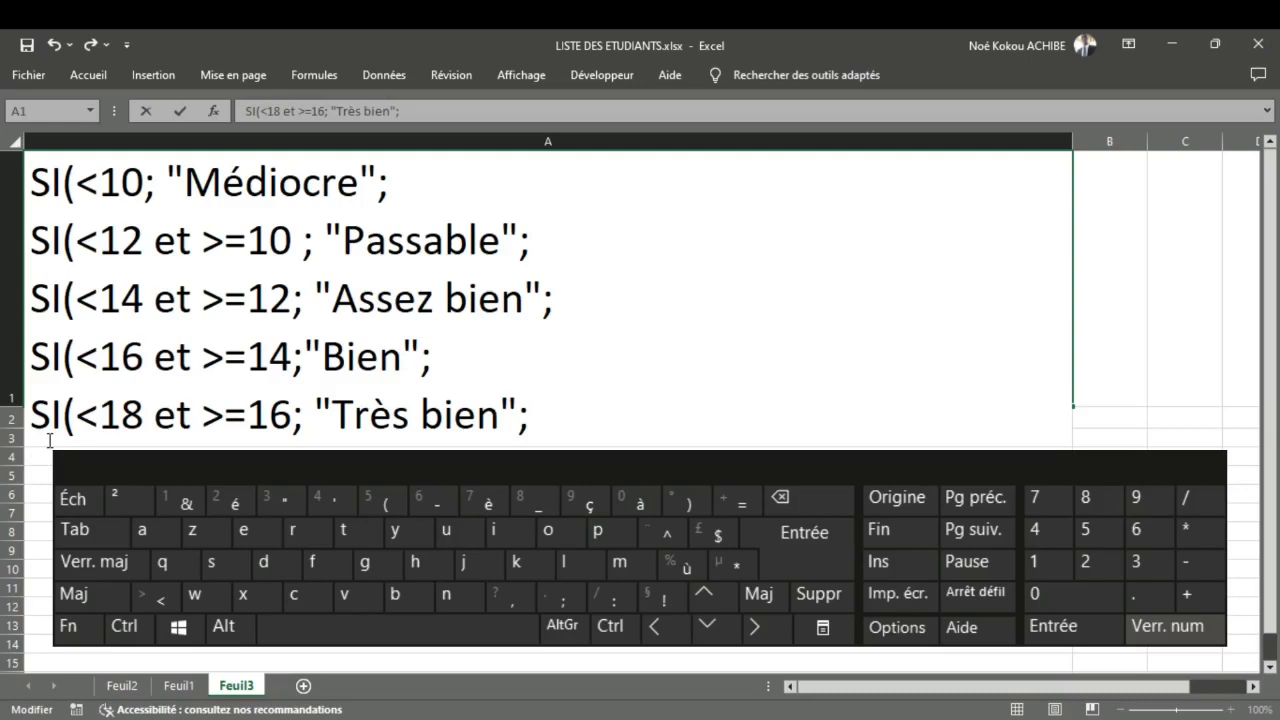
Step: Append "Excellent" in quotation marks as the fallback value at the end of the fifth SI line in A1
{"action": "type", "text": "\""}
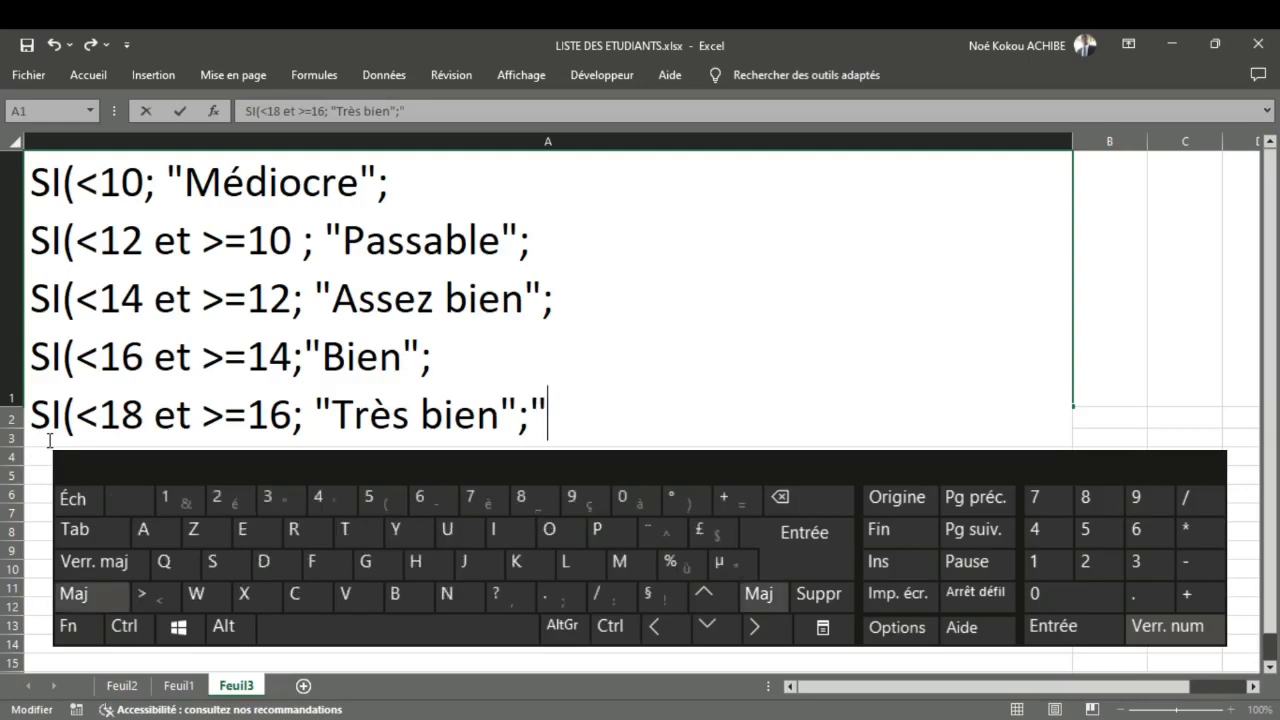
{"action": "type", "text": "Exce"}
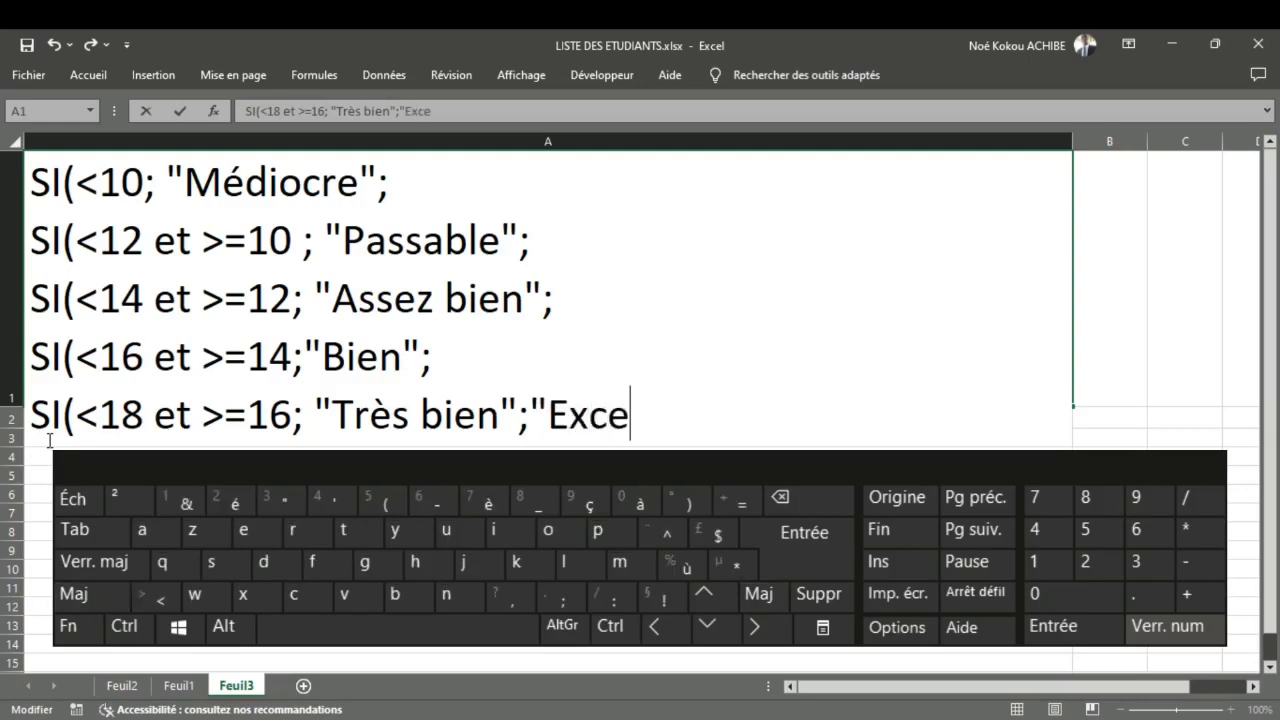
{"action": "type", "text": "m"}
{"action": "key", "text": "BackSpace"}
{"action": "type", "text": "lle"}
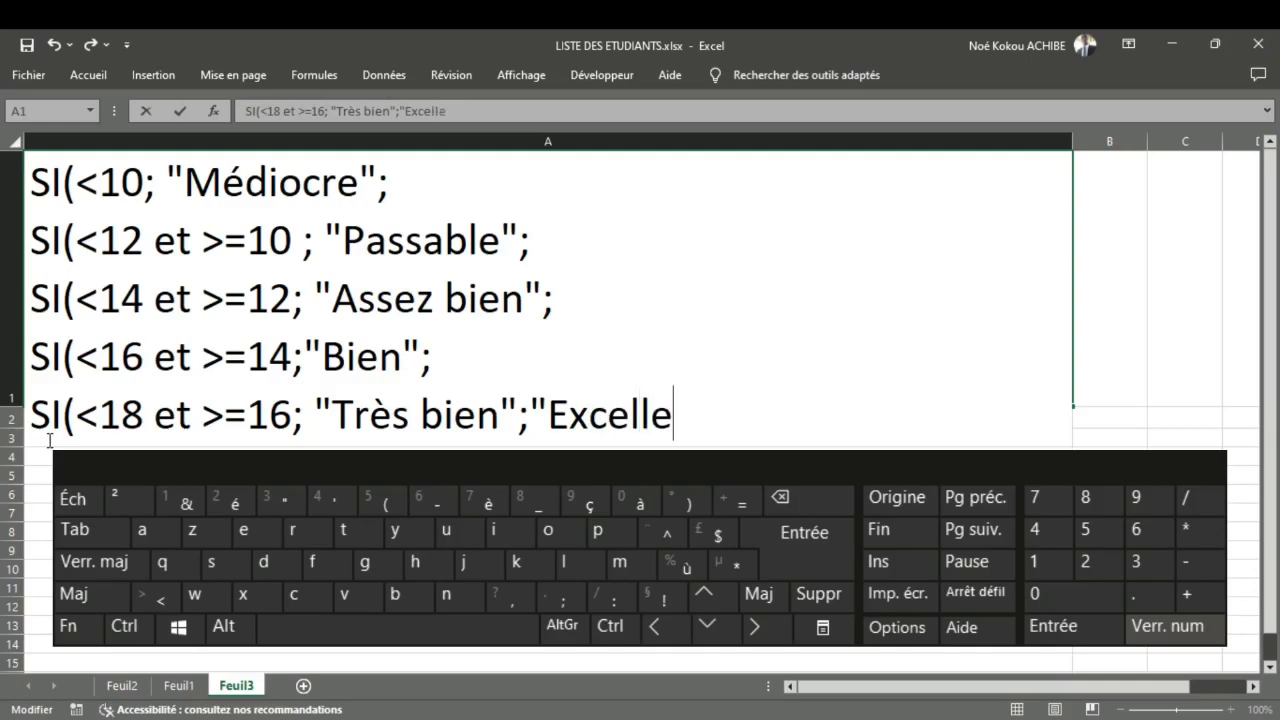
{"action": "type", "text": "nt"}
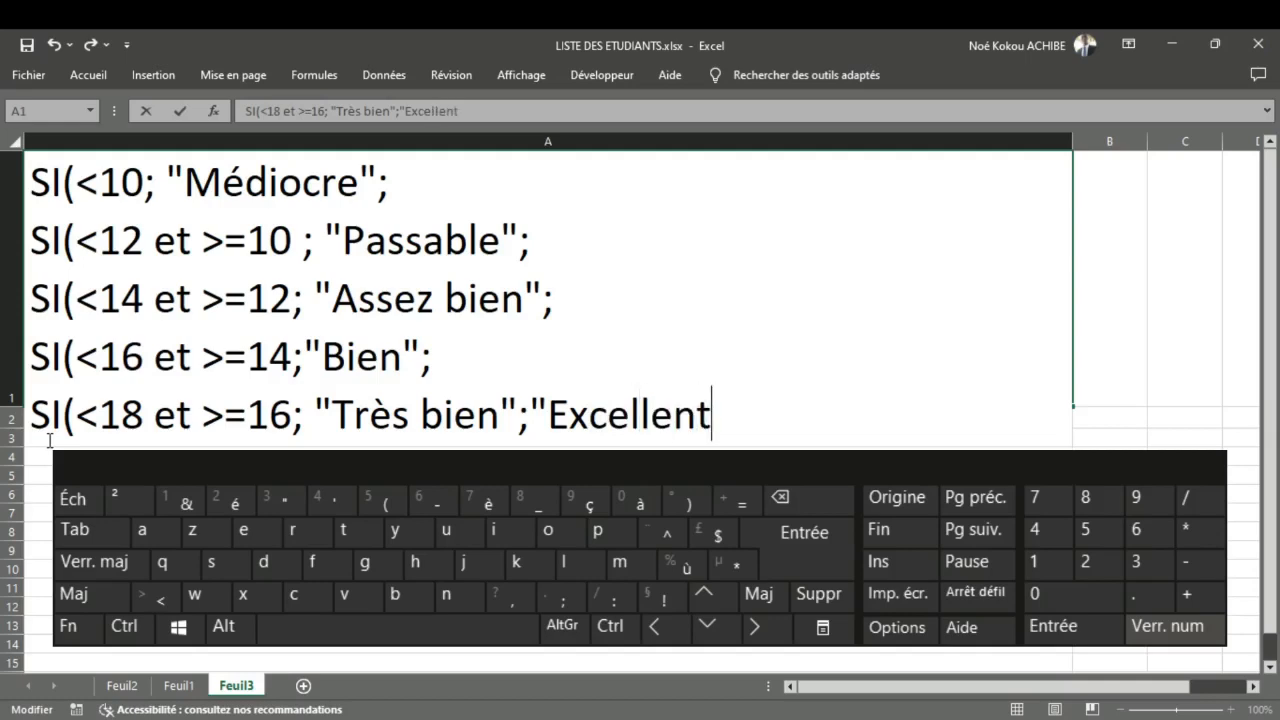
{"action": "type", "text": "\")"}
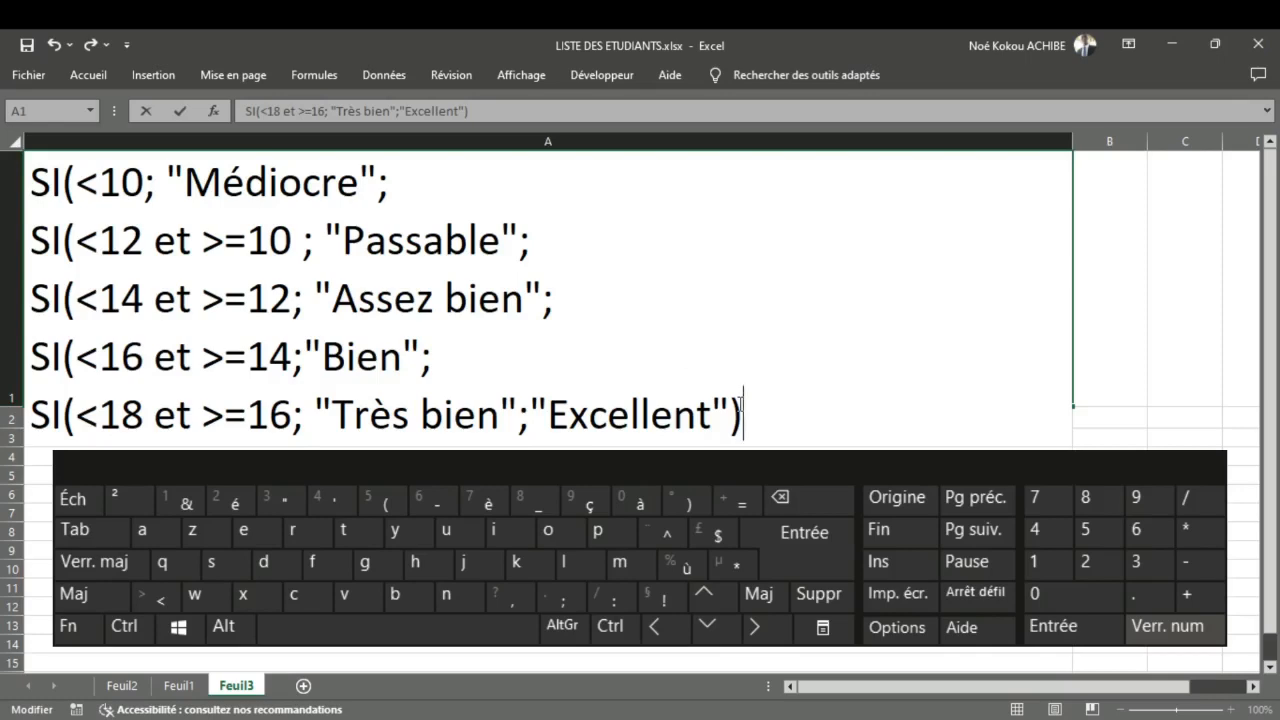
Step: Close the five nested SI functions with five closing parentheses after "Excellent" and place the cursor before <10
{"action": "type", "text": ")))"}
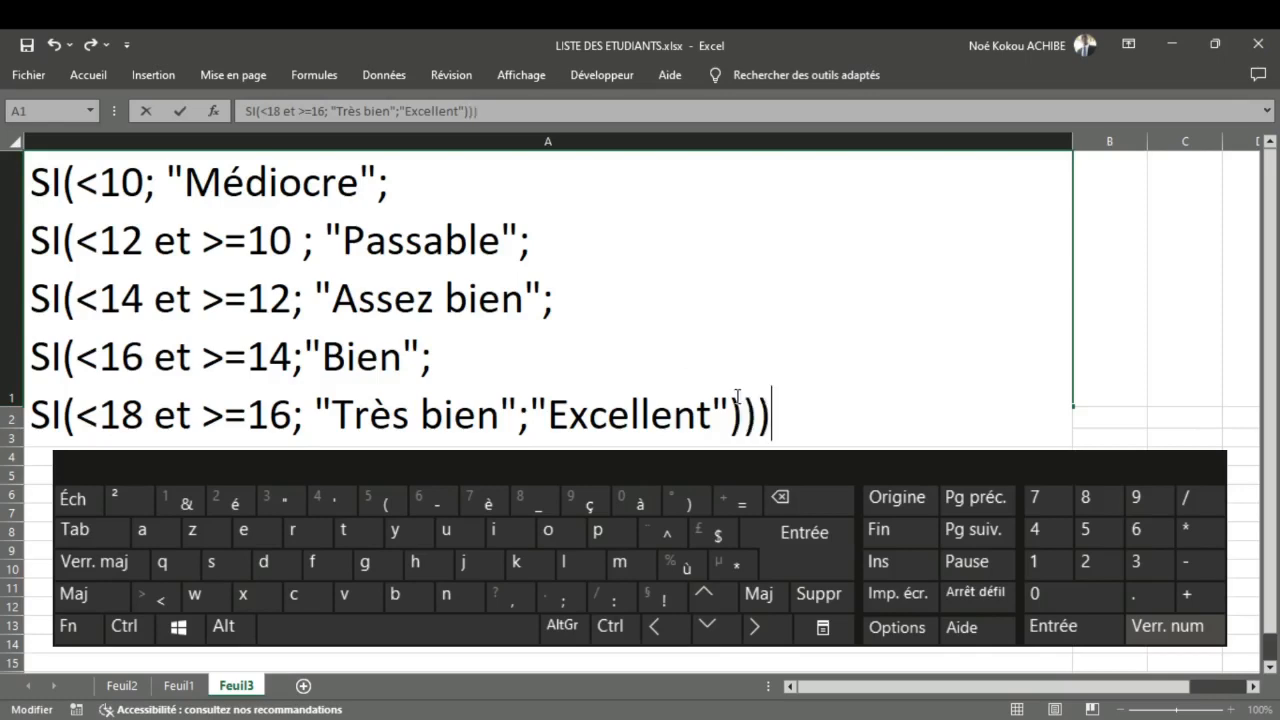
{"action": "type", "text": ")"}
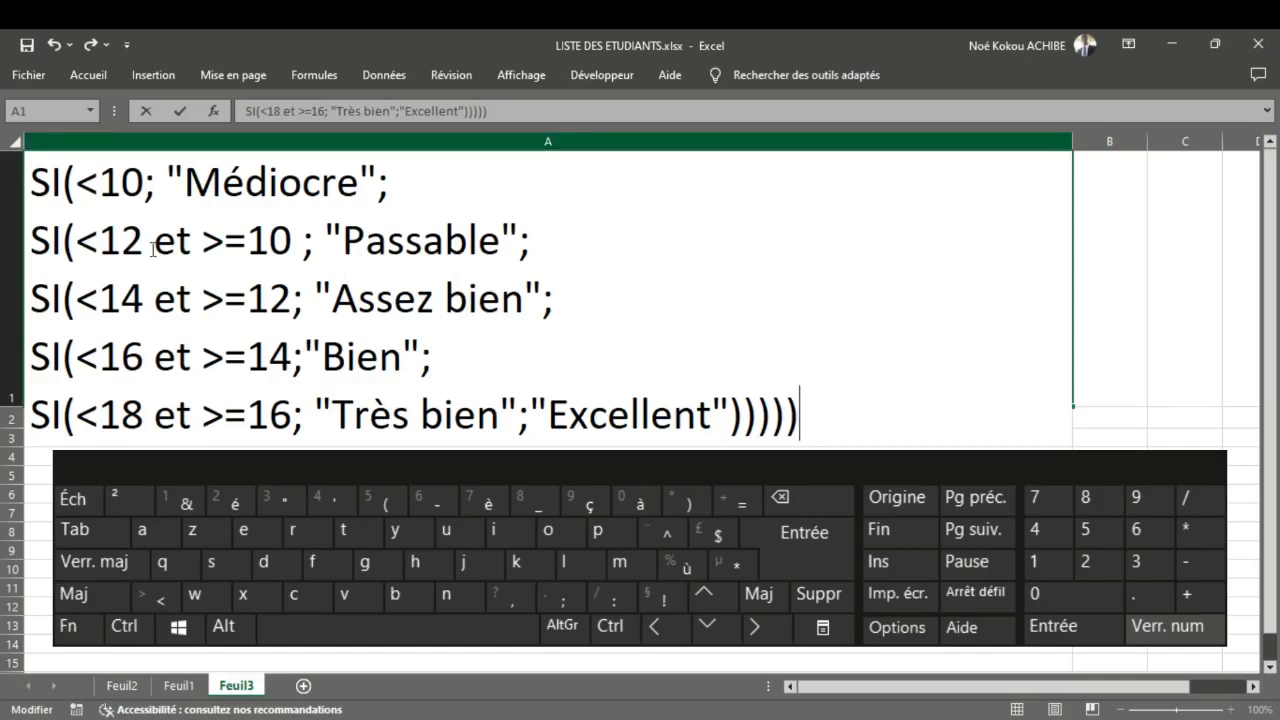
{"action": "left_click", "coordinate": [88, 179]}
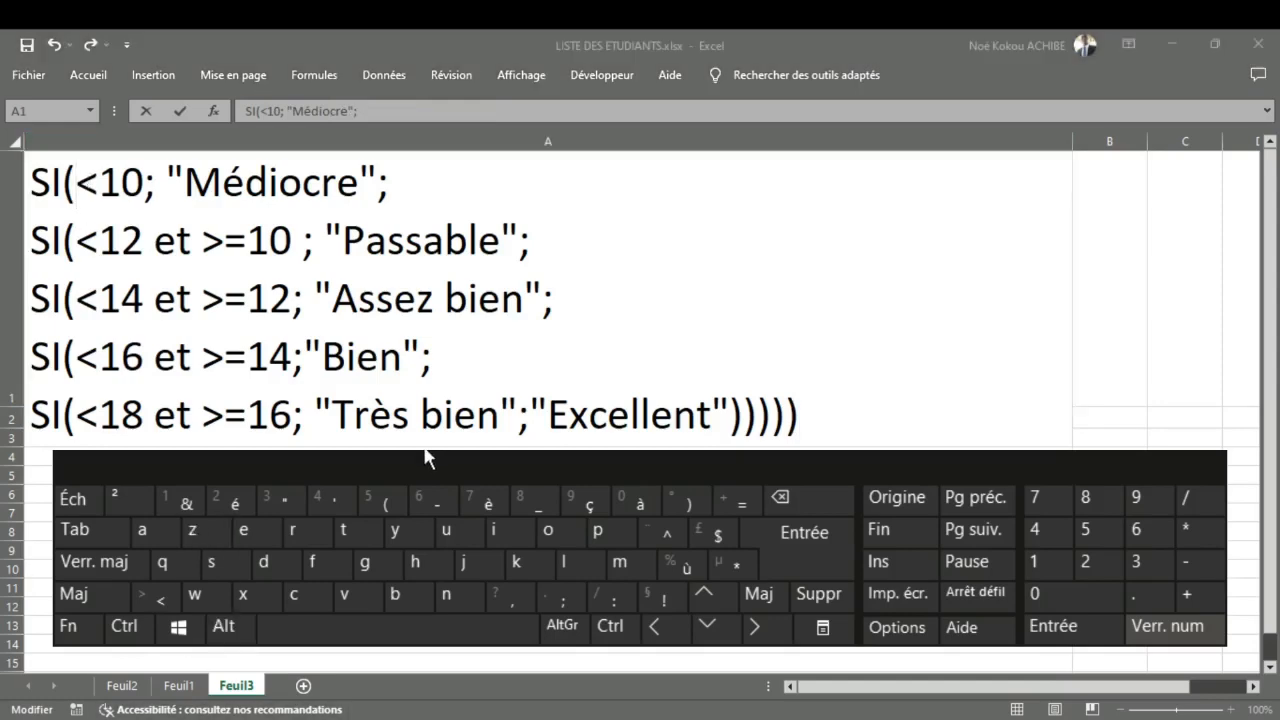
Step: Look up the first student's average cell on Feuil1 and insert I2 before each comparison operator in A1 of Feuil3
{"action": "left_click", "coordinate": [177, 686]}
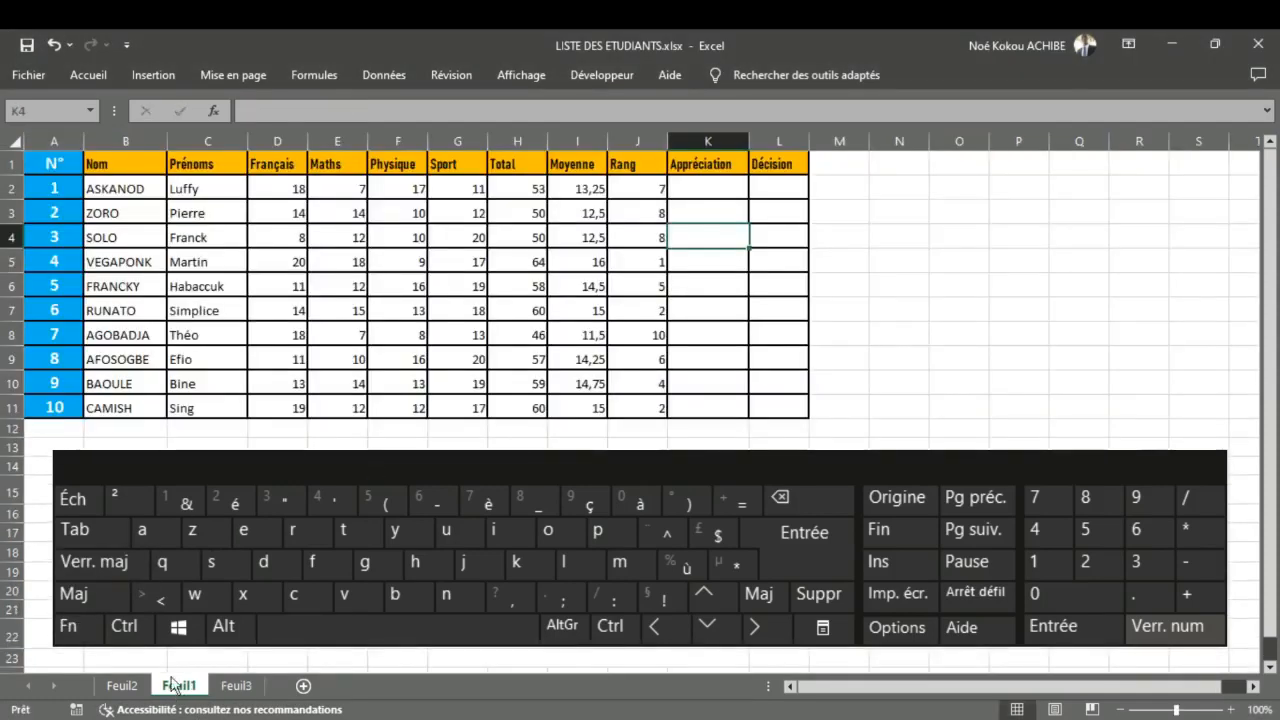
{"action": "left_click", "coordinate": [209, 452]}
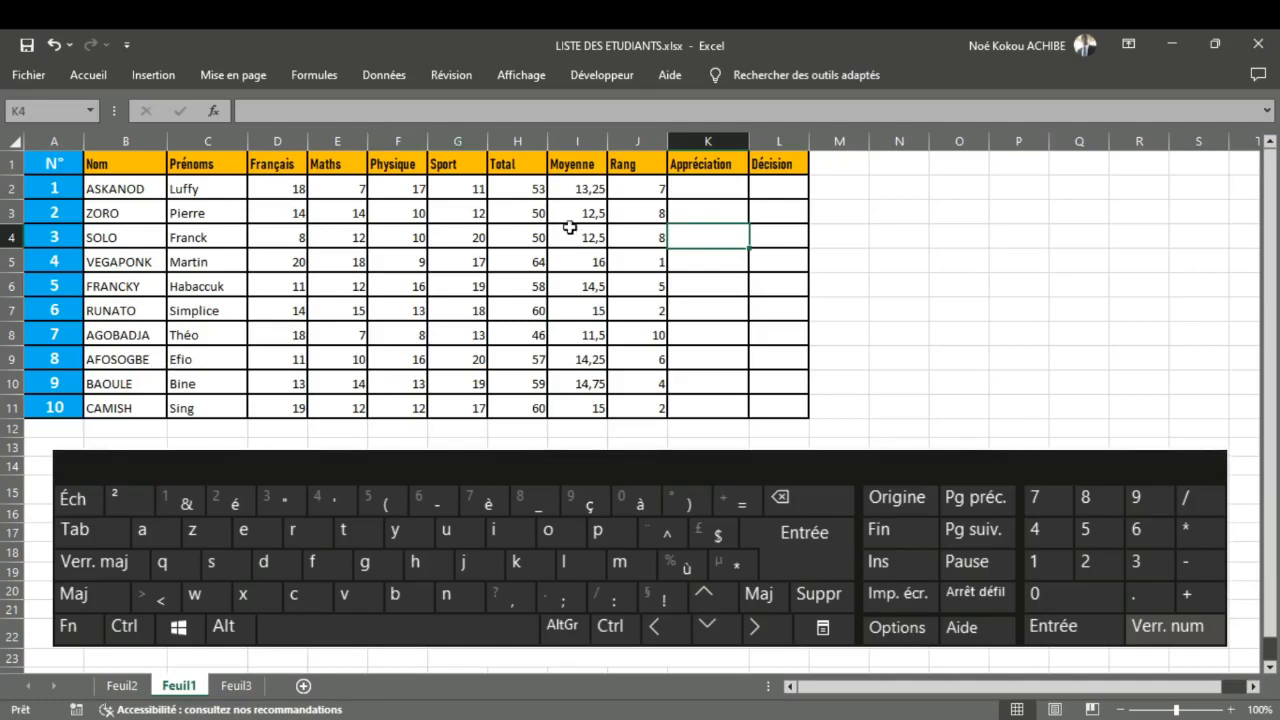
{"action": "left_click", "coordinate": [573, 189]}
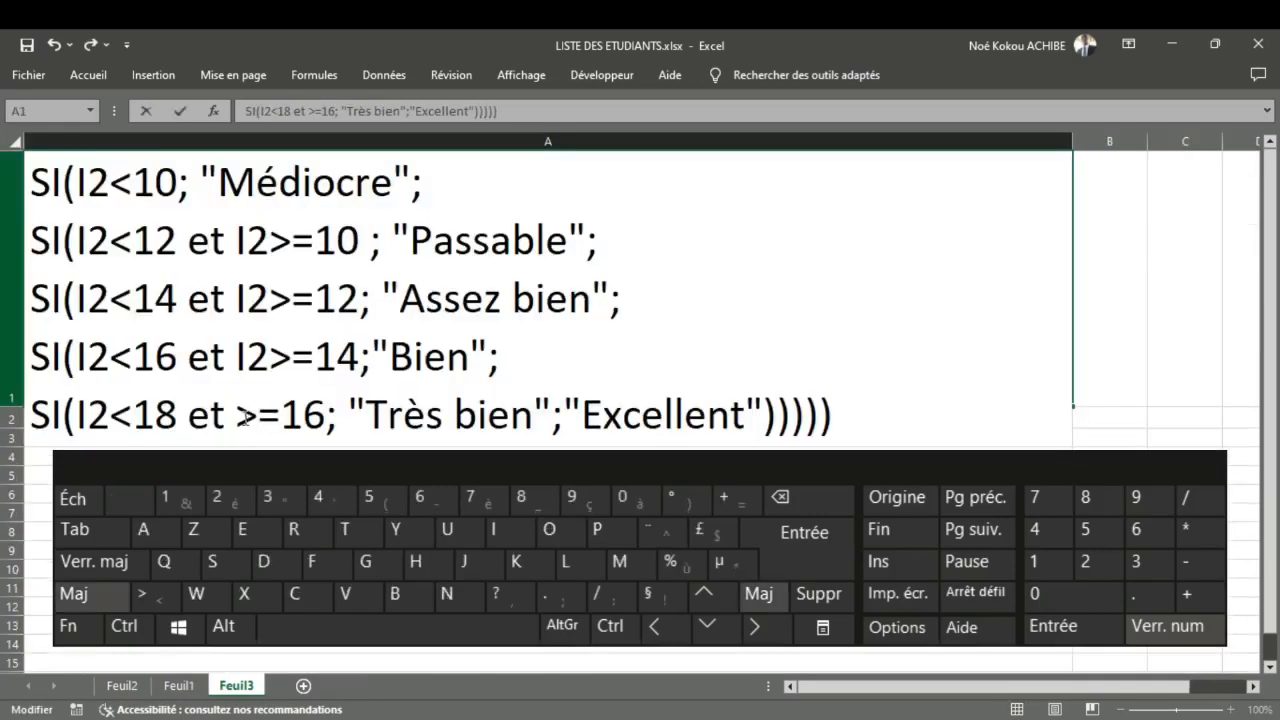
{"action": "type", "text": "I2"}
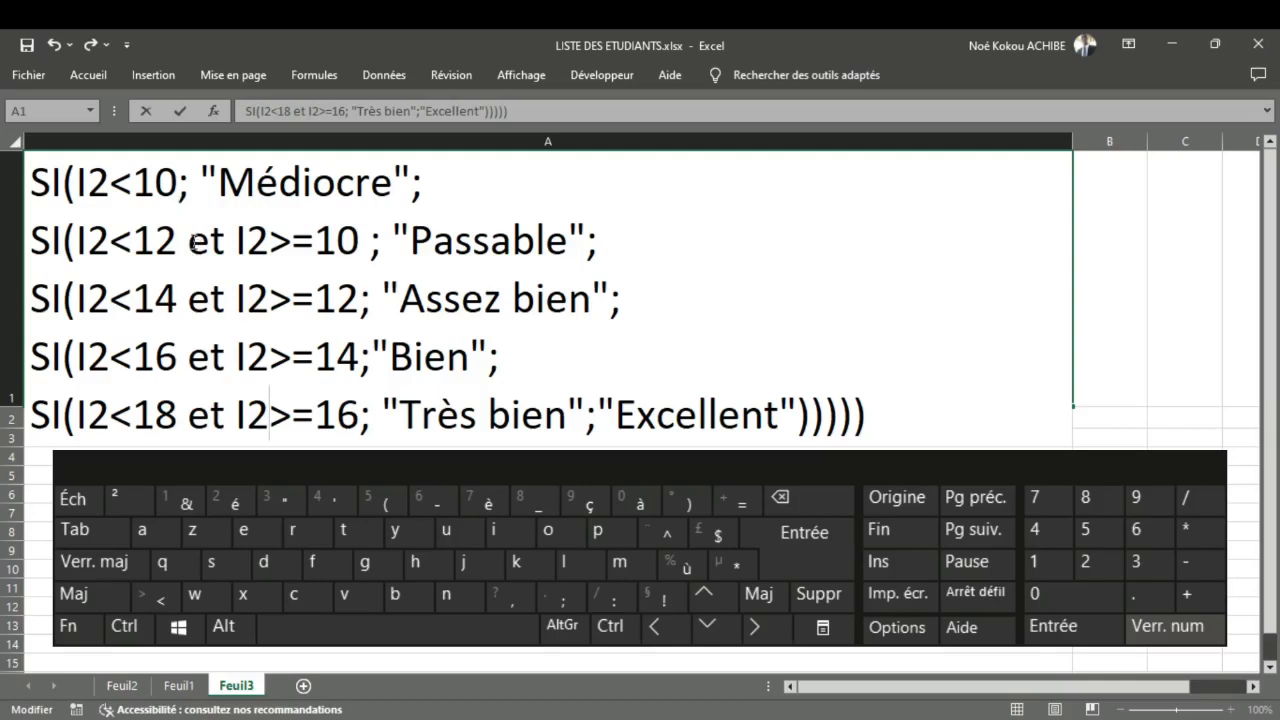
Step: Examine the word "et" joining the two conditions in the second to fifth SI lines of A1
{"action": "left_click_drag", "start_coordinate": [193, 243], "coordinate": [221, 252]}
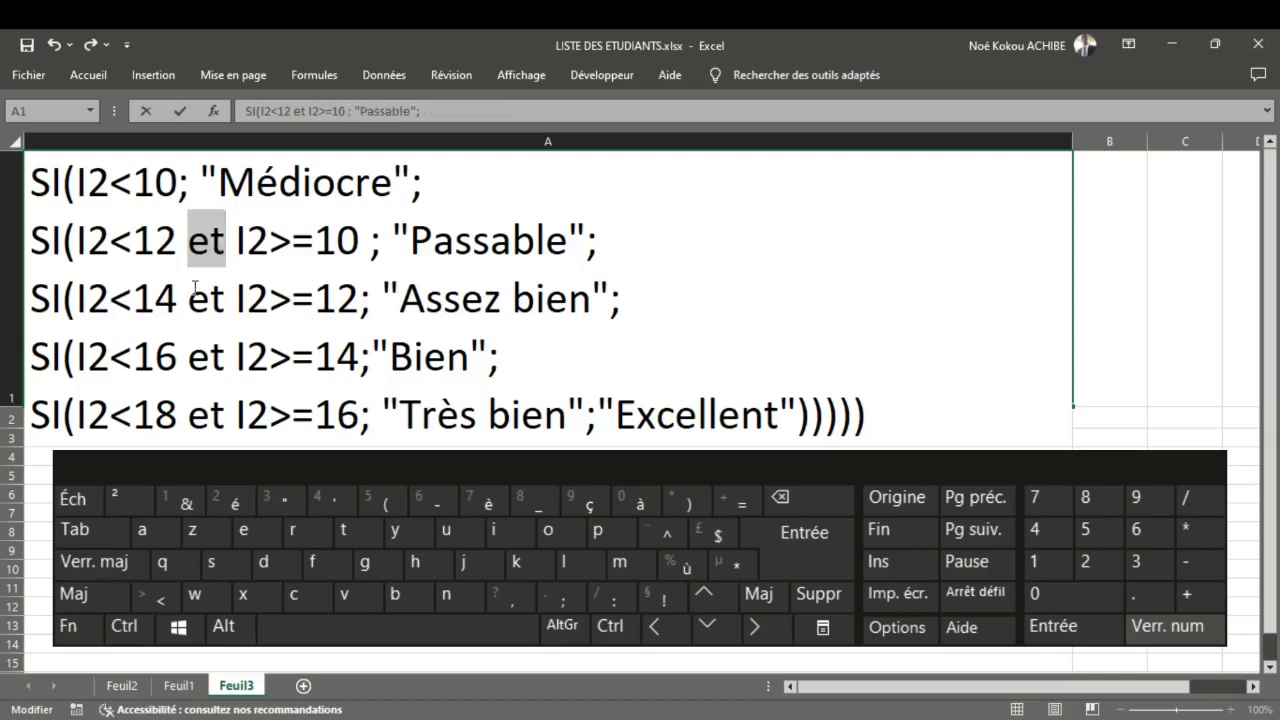
{"action": "left_click_drag", "start_coordinate": [189, 300], "coordinate": [221, 308]}
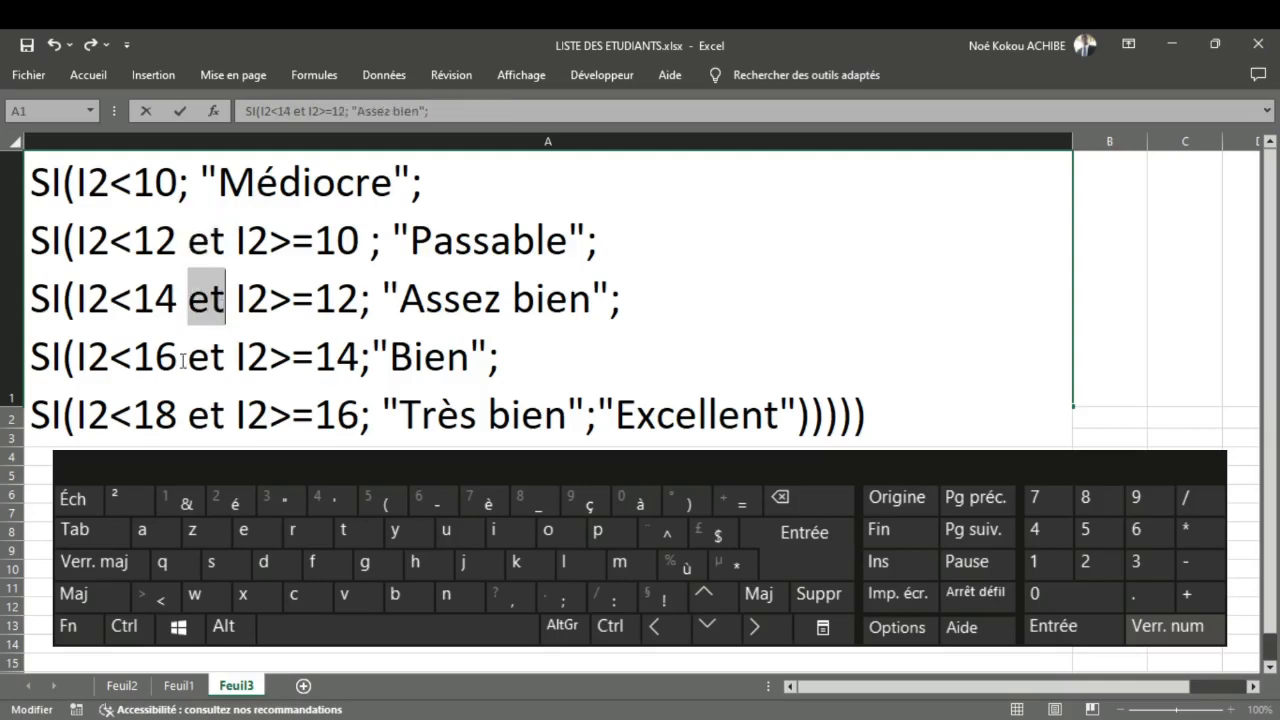
{"action": "left_click_drag", "start_coordinate": [188, 358], "coordinate": [222, 362]}
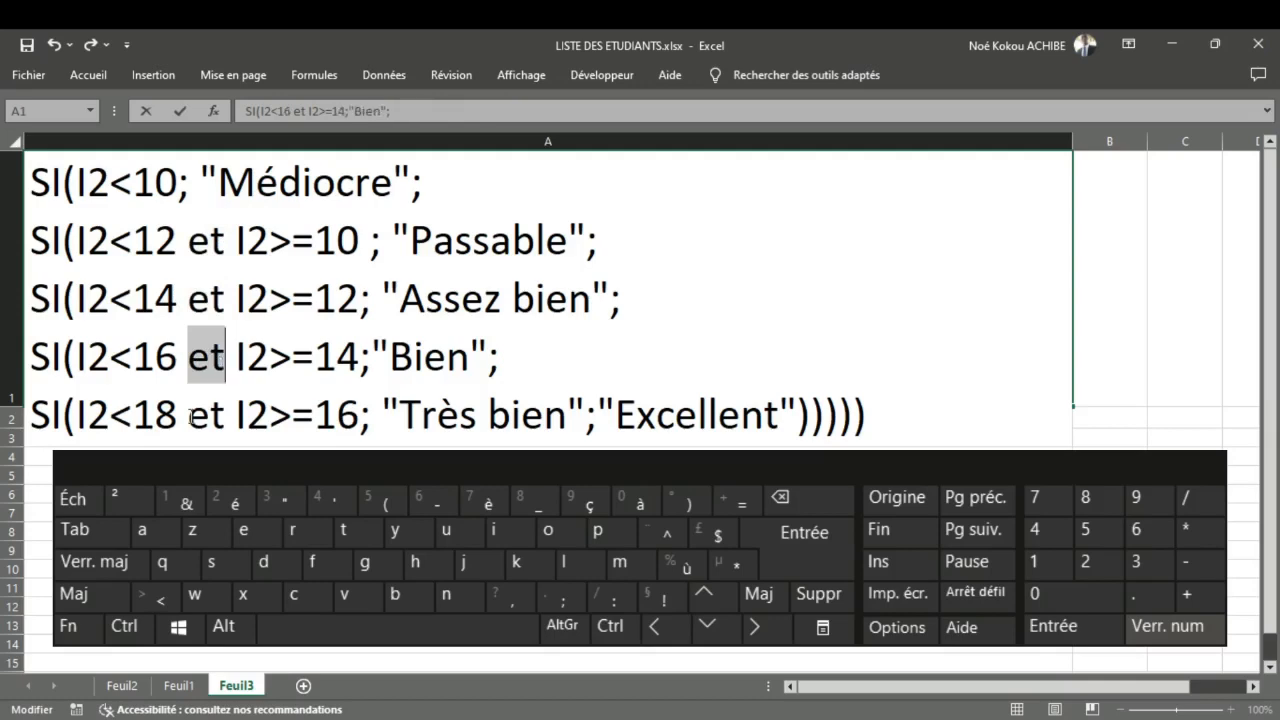
{"action": "left_click_drag", "start_coordinate": [189, 419], "coordinate": [224, 424]}
{"action": "left_click", "coordinate": [185, 258]}
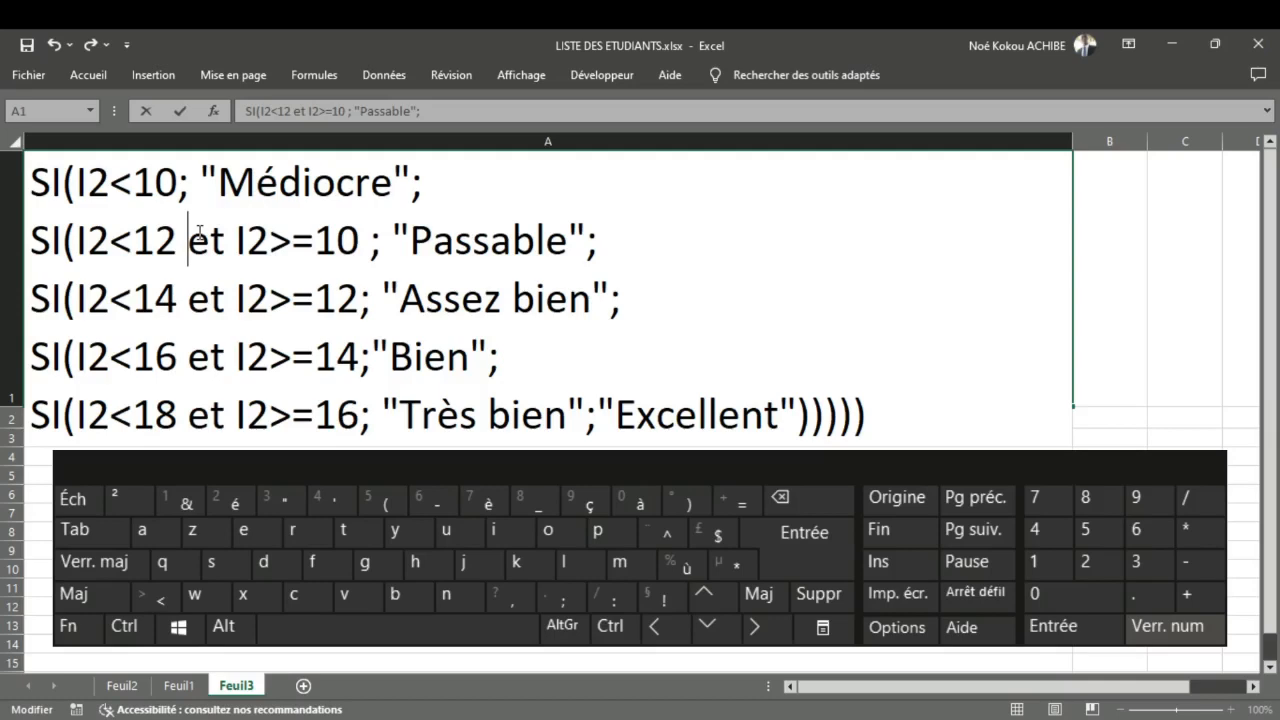
{"action": "key", "text": "Escape"}
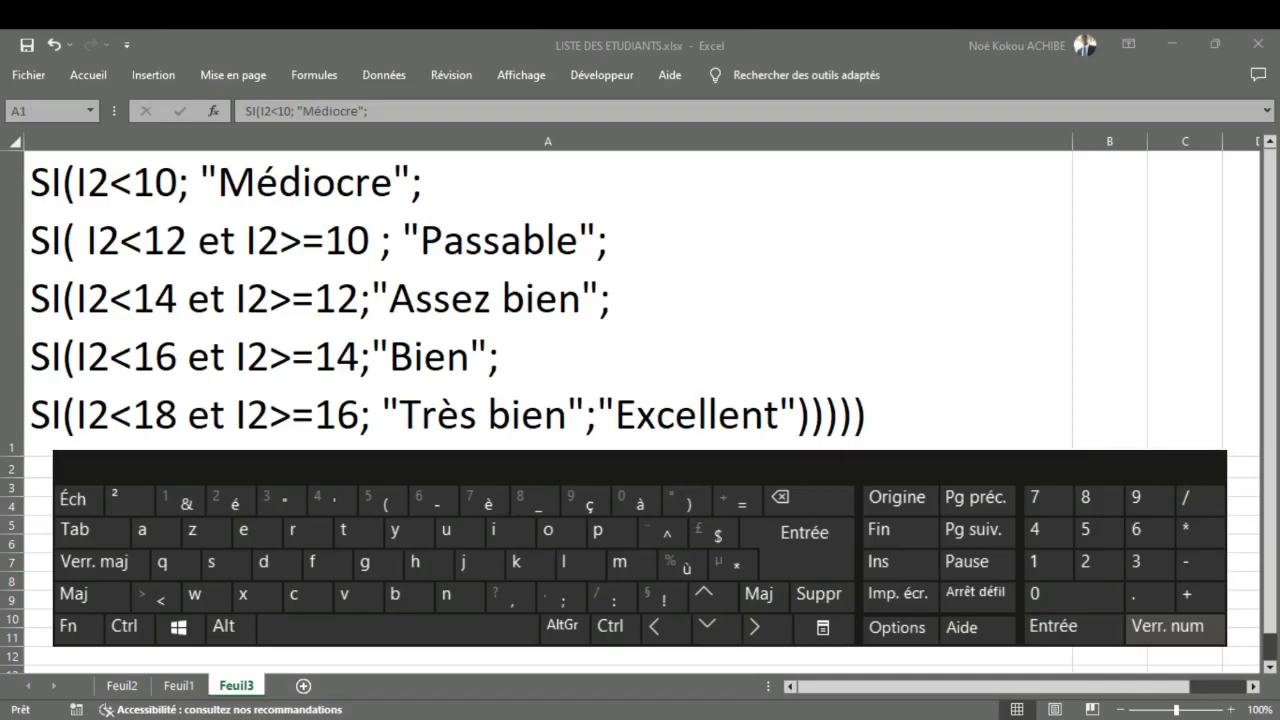
Step: Reopen A1 for editing and insert ET( before I2<12 in the second SI line
{"action": "left_click", "coordinate": [780, 58]}
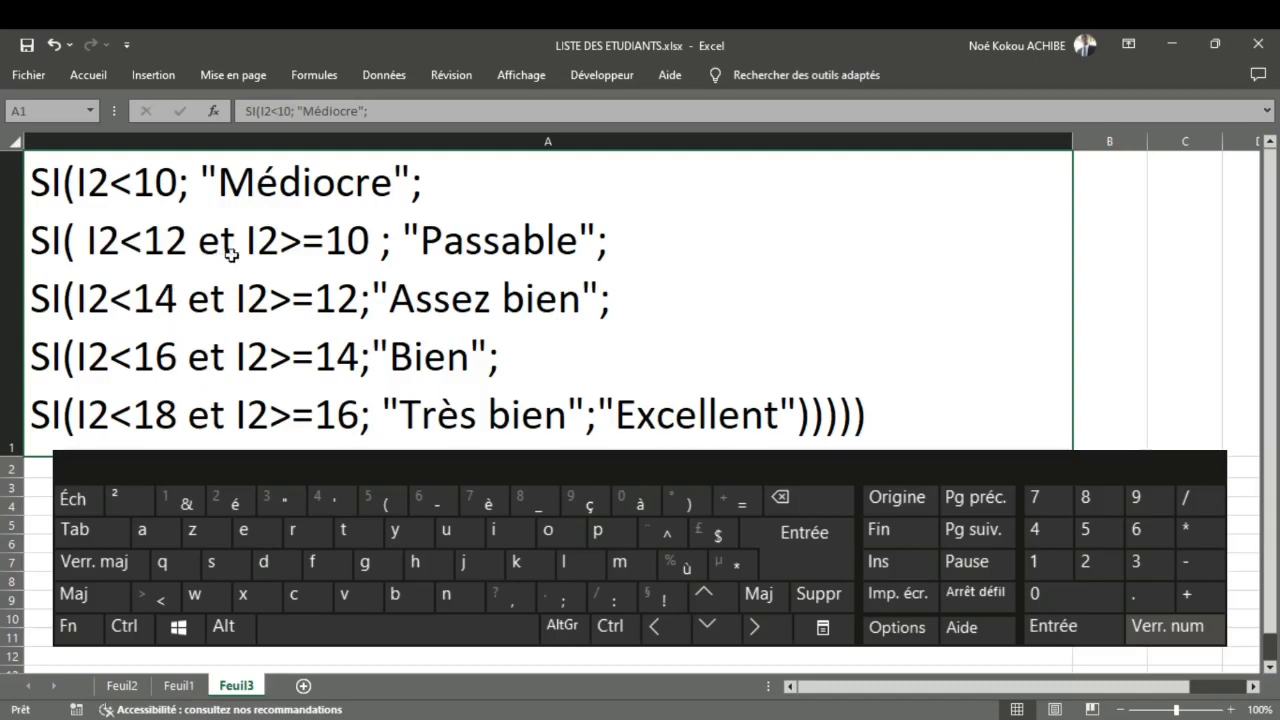
{"action": "double_click", "coordinate": [200, 248]}
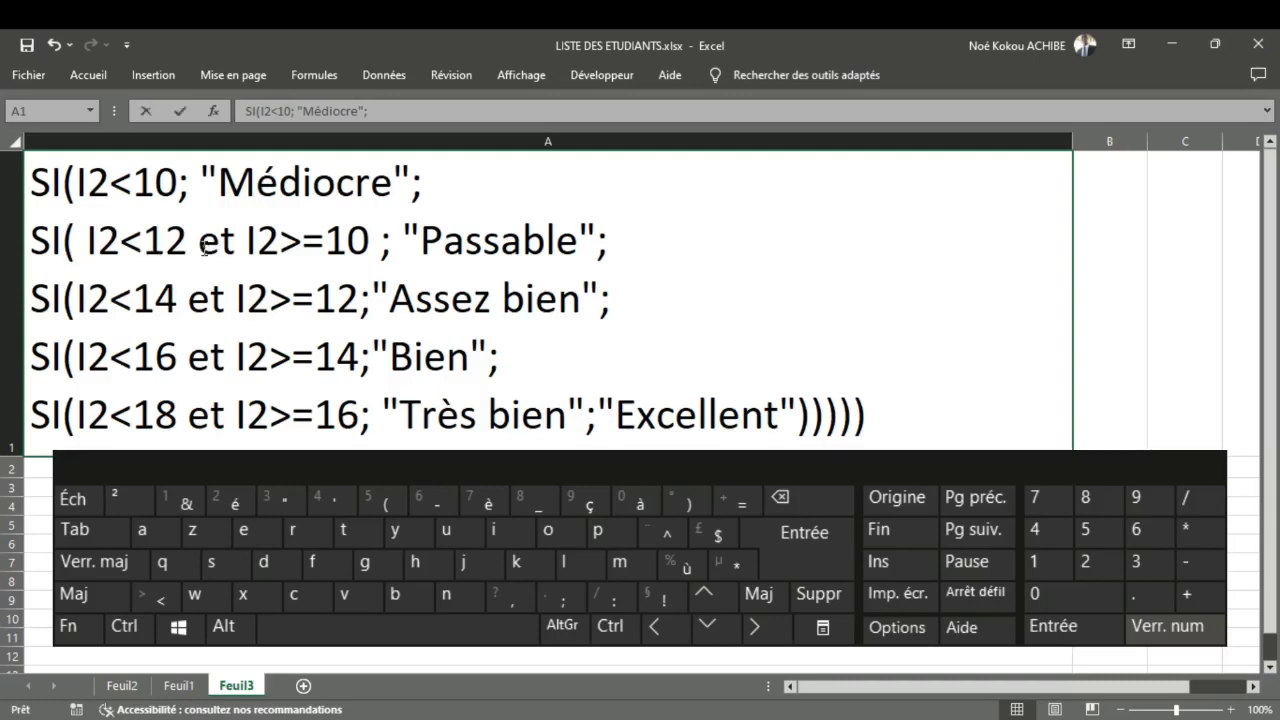
{"action": "left_click", "coordinate": [88, 250]}
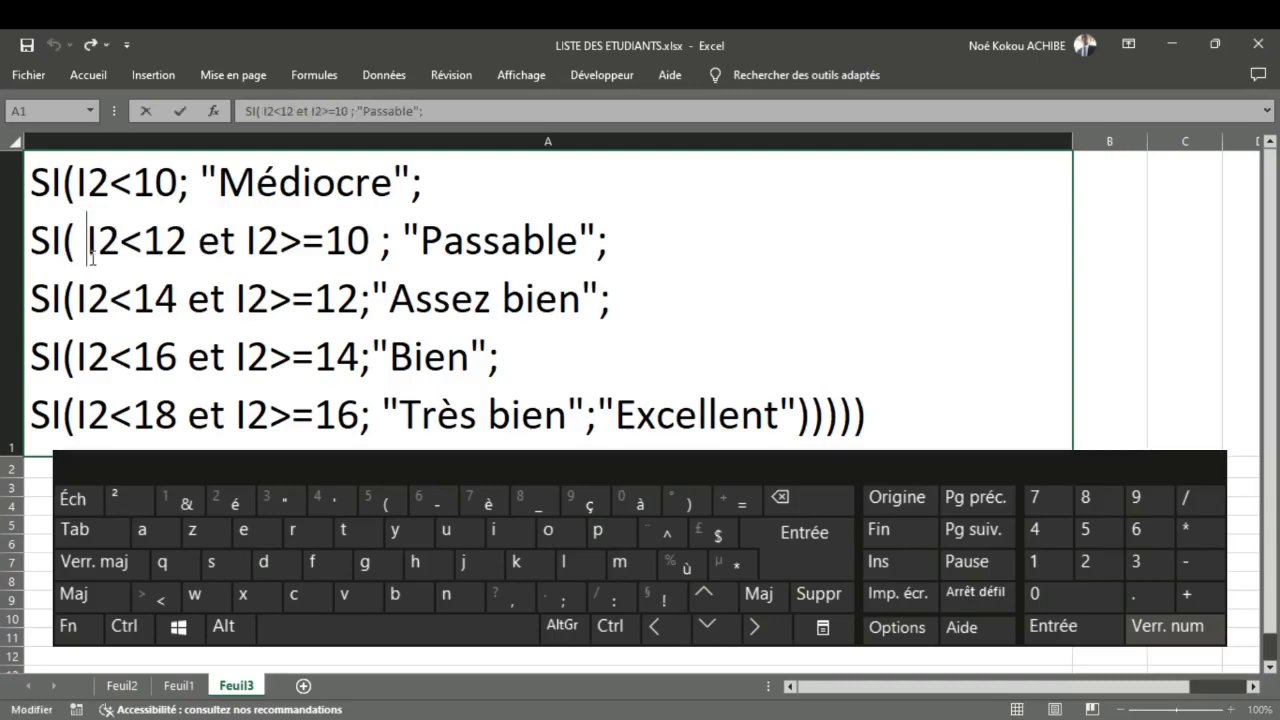
{"action": "key", "text": "shift"}
{"action": "type", "text": "ET"}
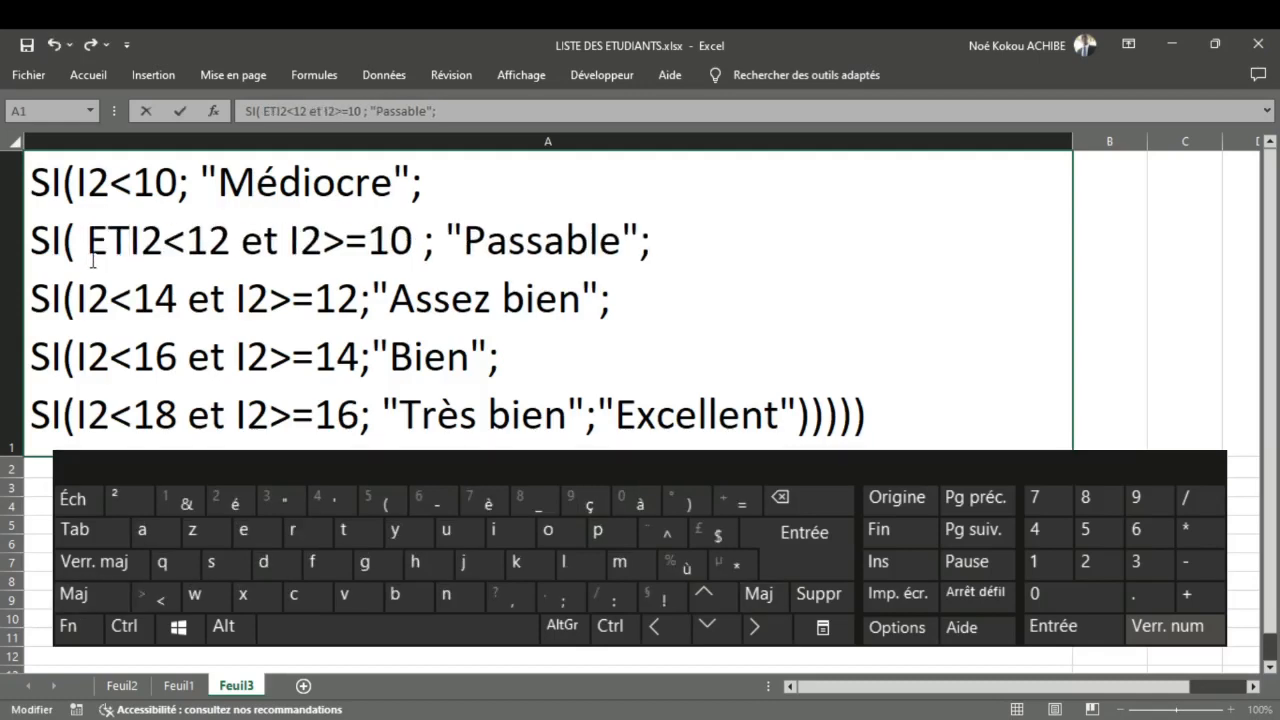
{"action": "type", "text": "("}
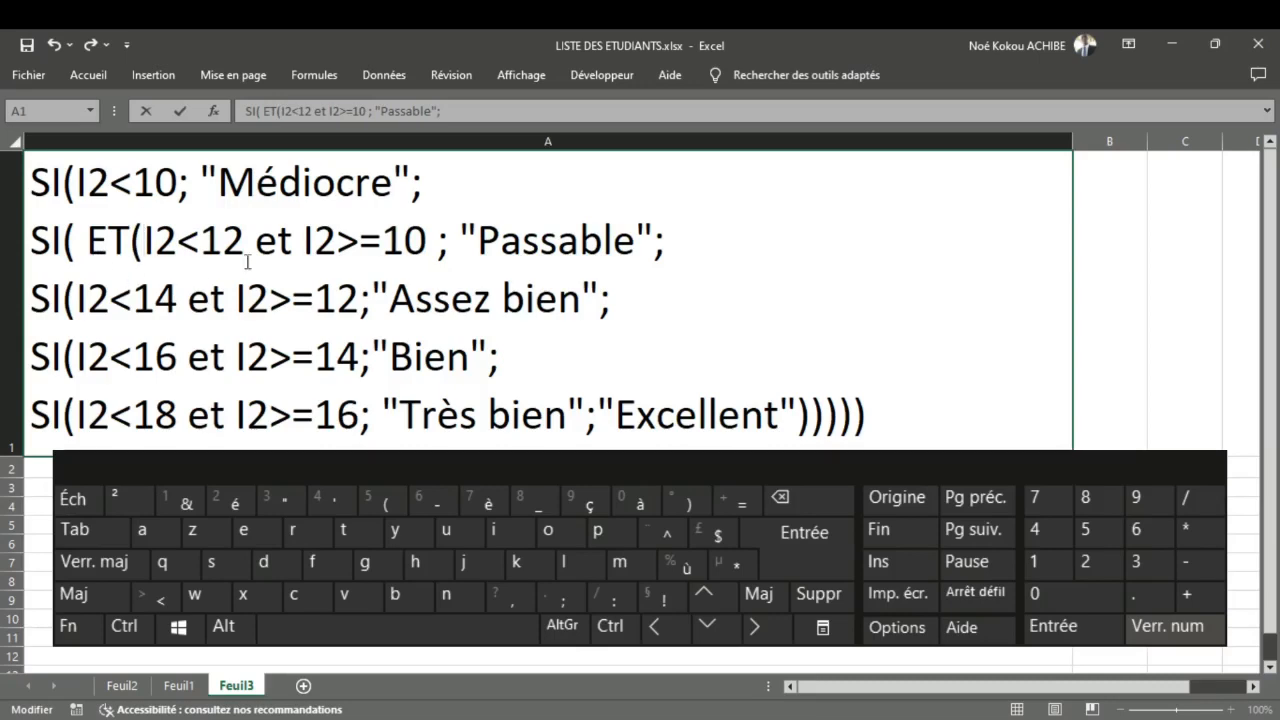
Step: Replace "et" in the second SI line with a semicolon and close the ET function after I2>=10
{"action": "left_click", "coordinate": [297, 251]}
{"action": "key", "text": "BackSpace"}
{"action": "key", "text": "BackSpace"}
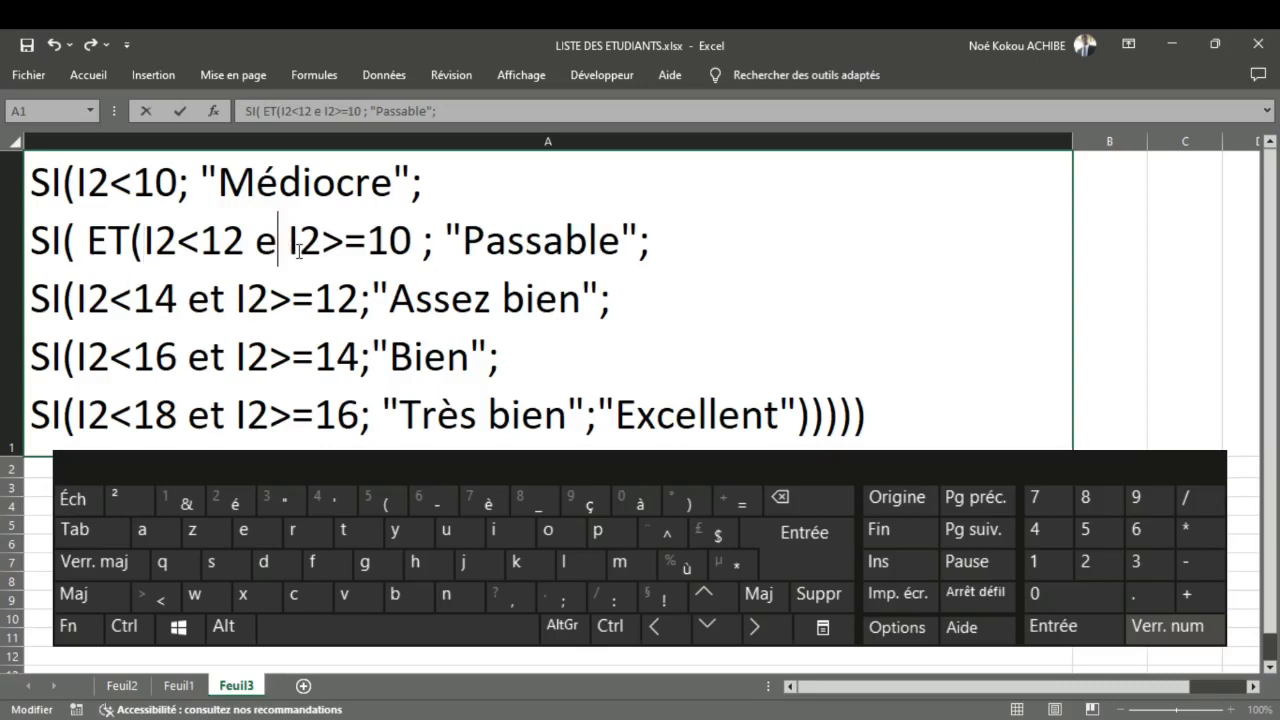
{"action": "key", "text": "Delete"}
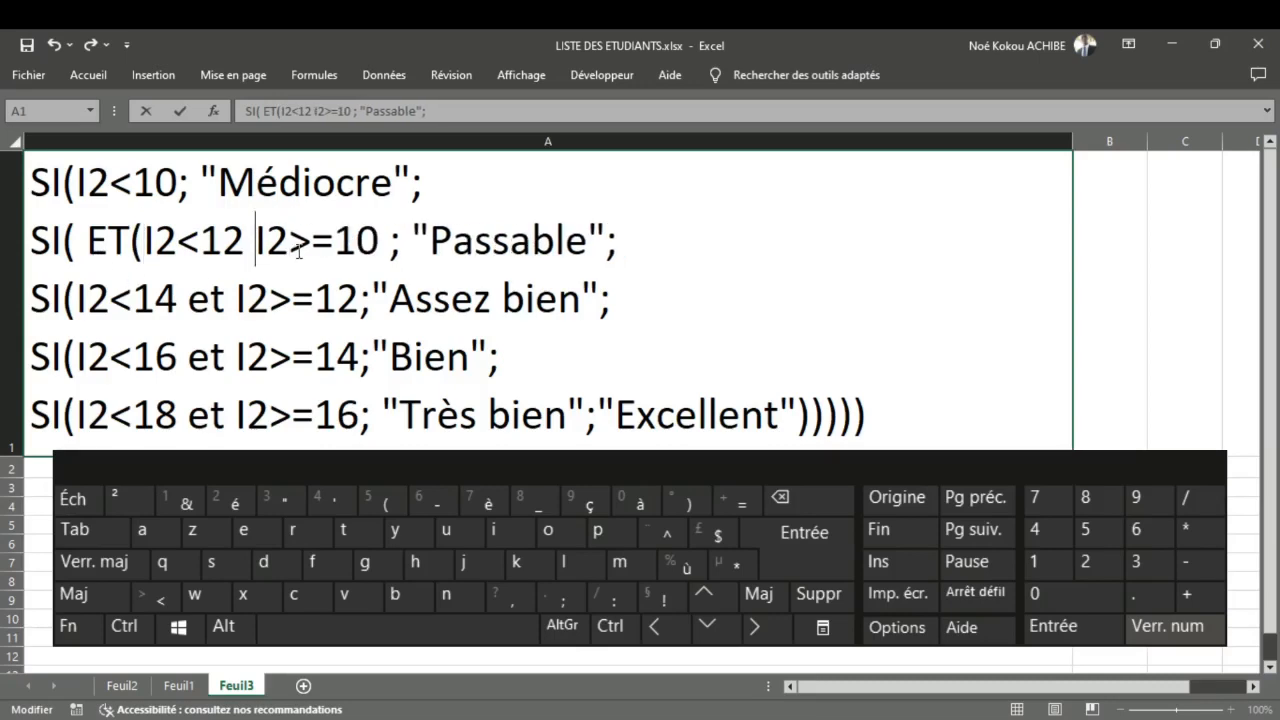
{"action": "key", "text": "BackSpace"}
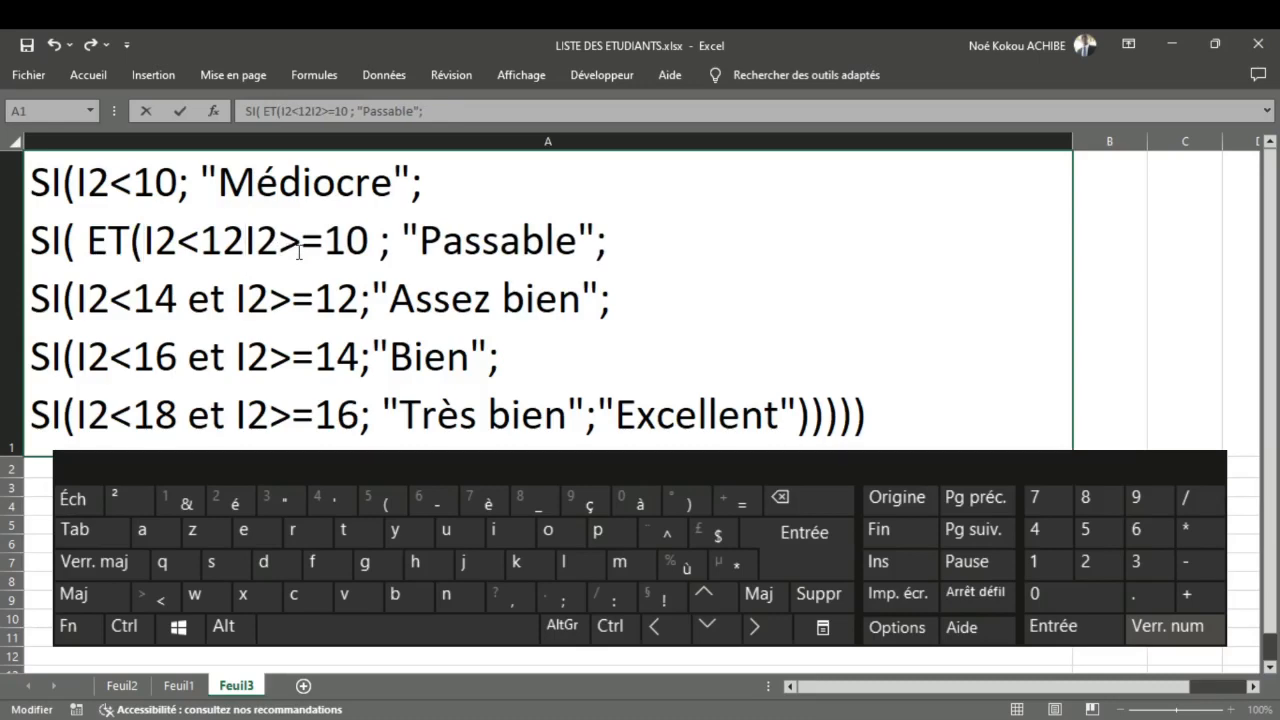
{"action": "type", "text": ";"}
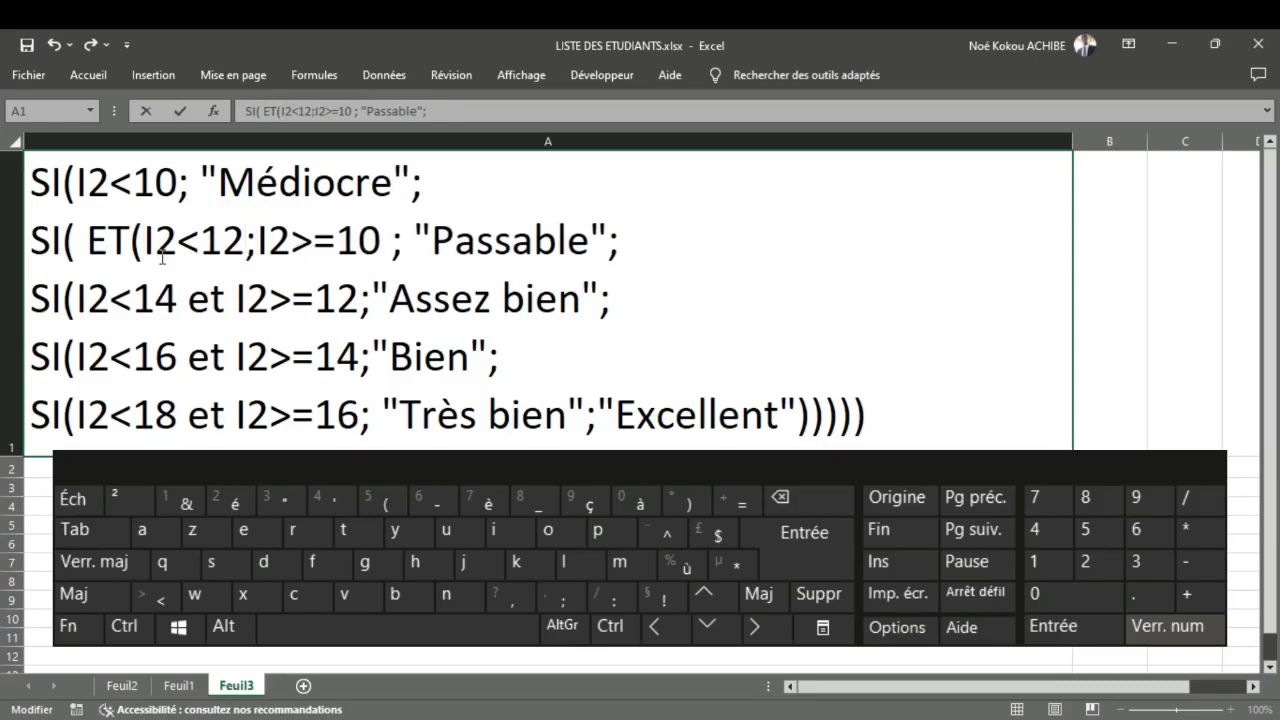
{"action": "left_click", "coordinate": [383, 240]}
{"action": "type", "text": ")"}
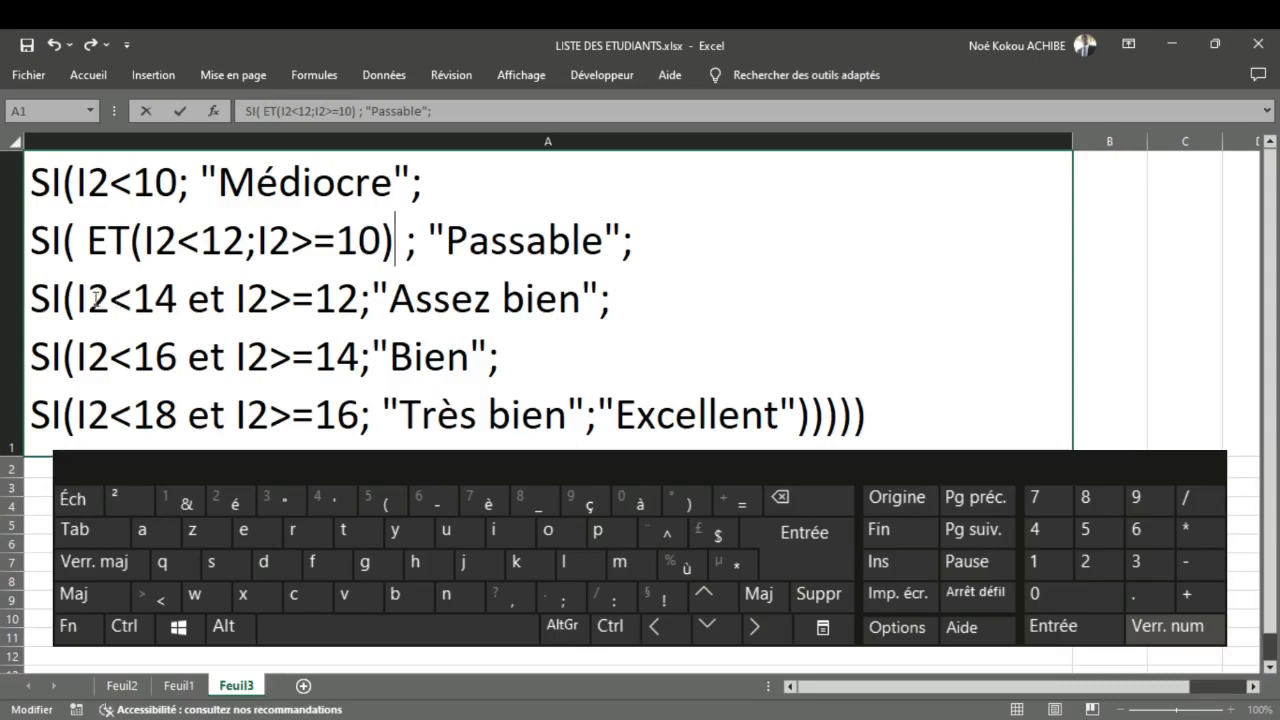
Step: Rewrite the condition of the third SI line, "Assez bien", as ET(I2<14;I2>=12)
{"action": "left_click", "coordinate": [86, 300]}
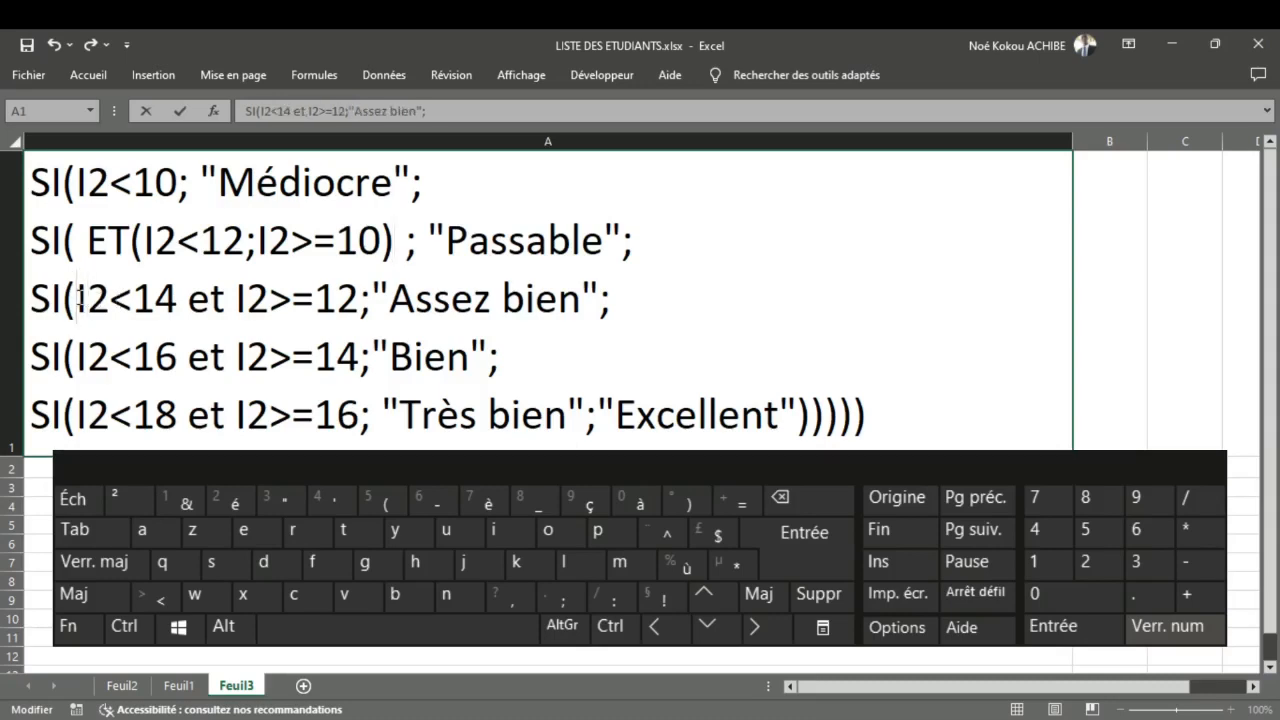
{"action": "type", "text": "ET("}
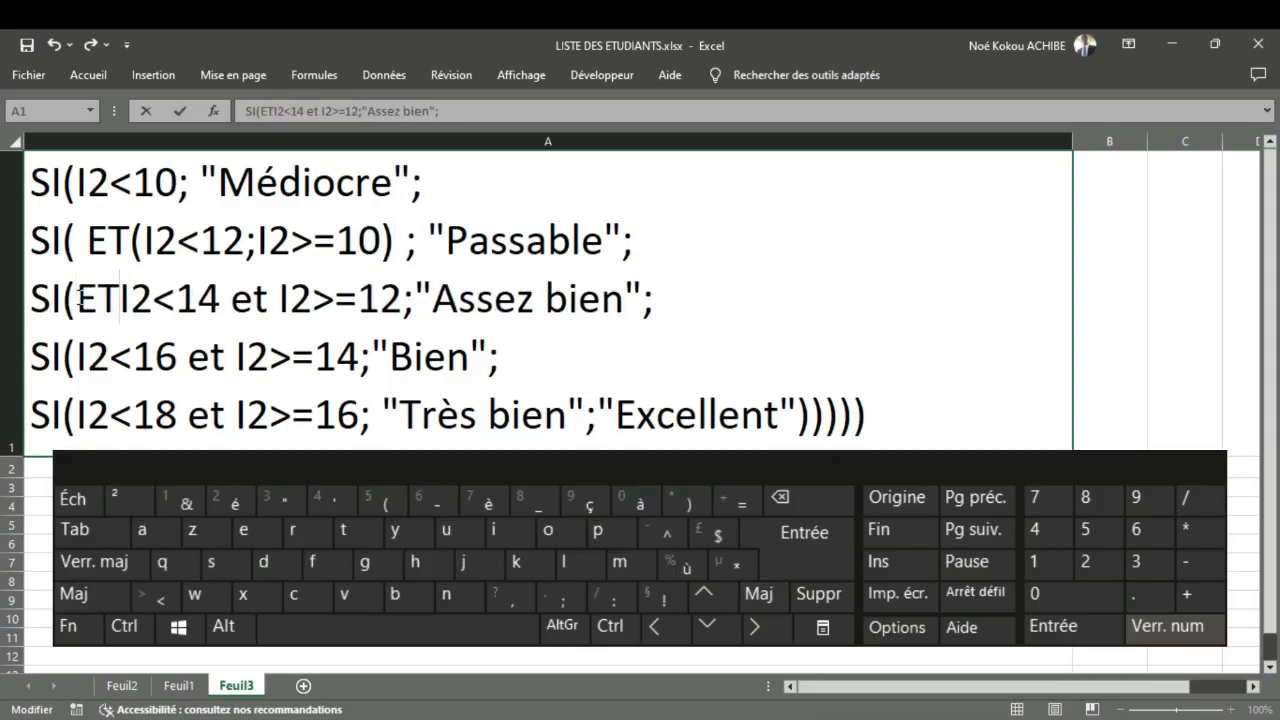
{"action": "left_click", "coordinate": [284, 298]}
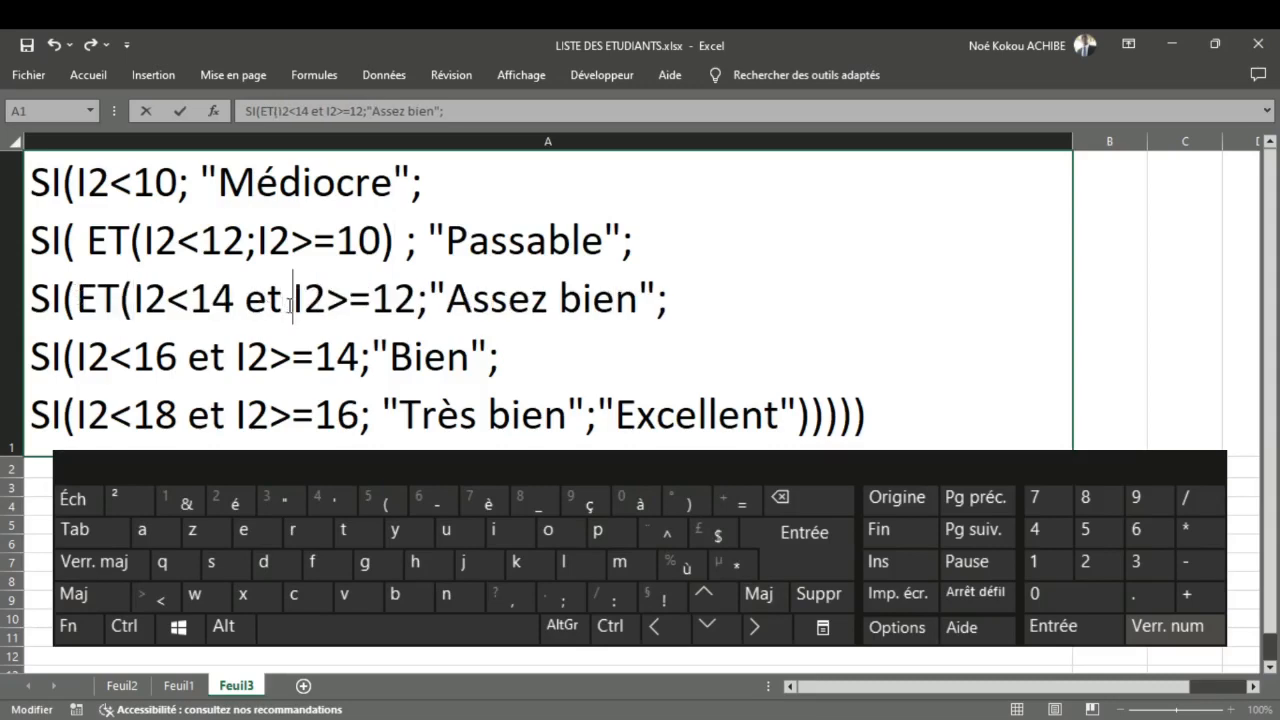
{"action": "key", "text": "Delete"}
{"action": "key", "text": "Delete"}
{"action": "key", "text": "BackSpace"}
{"action": "key", "text": "BackSpace"}
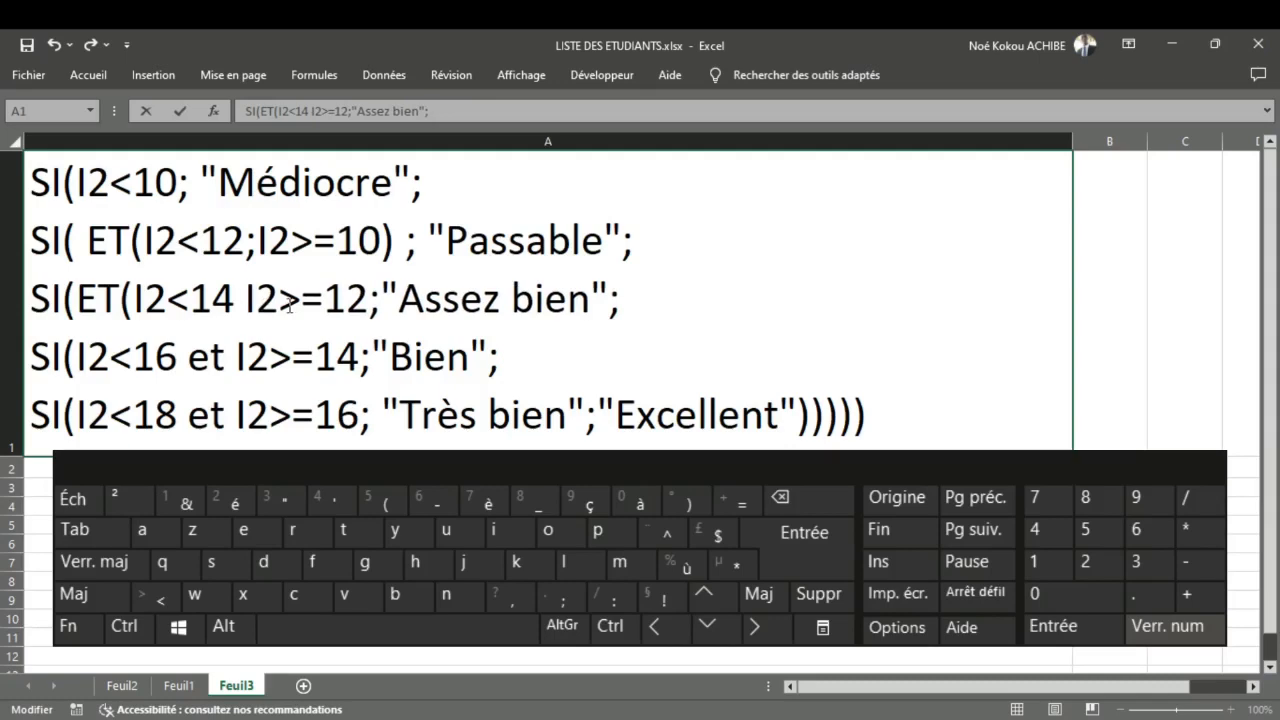
{"action": "type", "text": ";"}
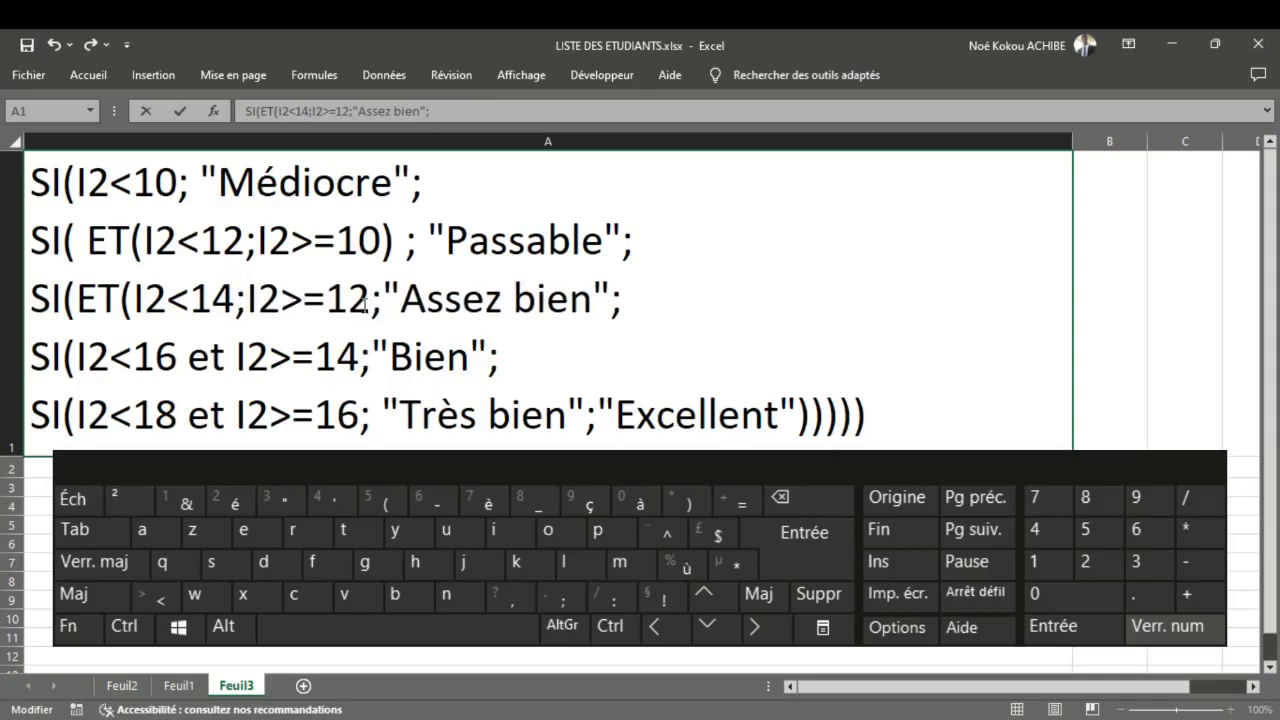
{"action": "type", "text": ")"}
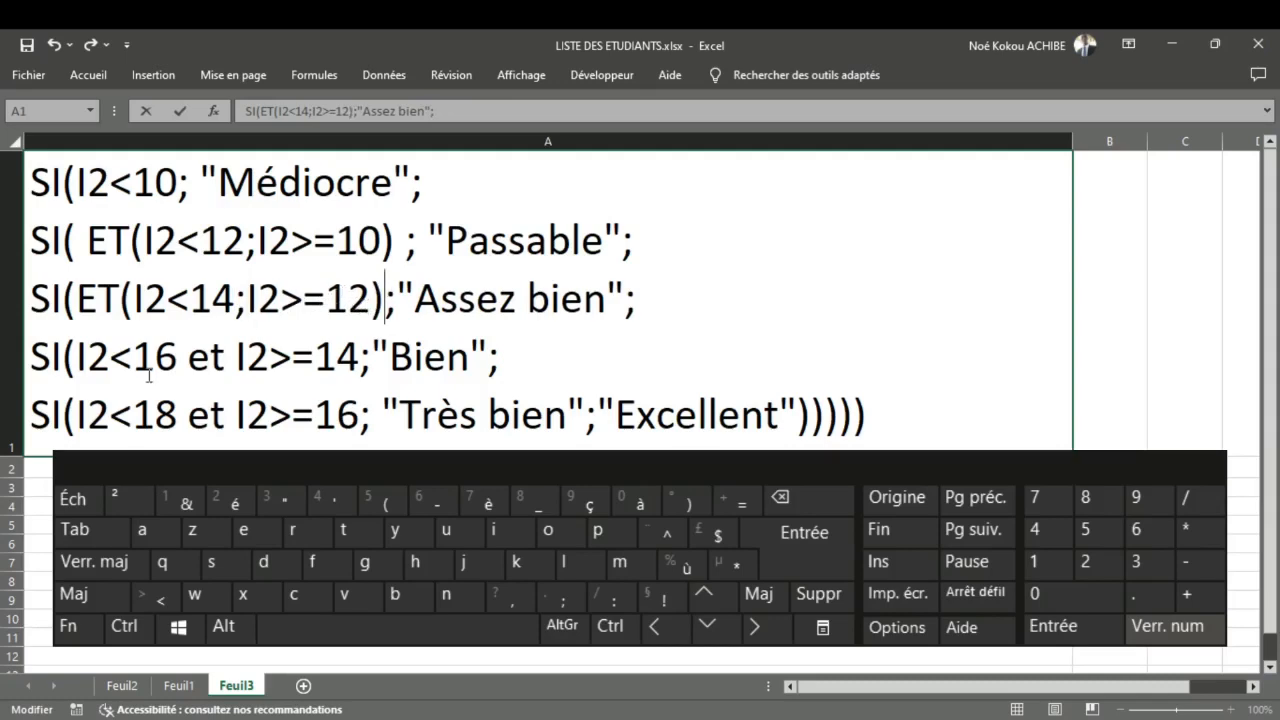
Step: Rewrite the condition of the fourth SI line, "Bien", as ET(I2<16;I2>=14)
{"action": "left_click", "coordinate": [238, 359]}
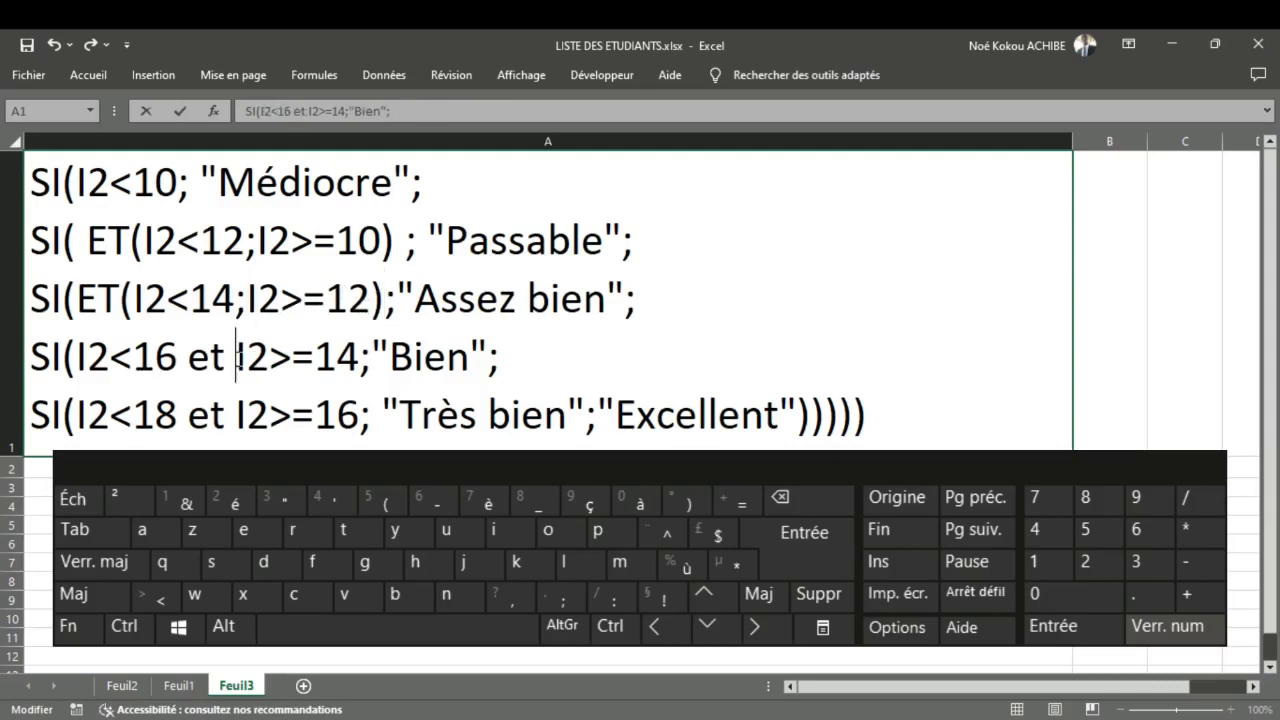
{"action": "key", "text": "BackSpace"}
{"action": "key", "text": "BackSpace"}
{"action": "key", "text": "BackSpace"}
{"action": "key", "text": "BackSpace"}
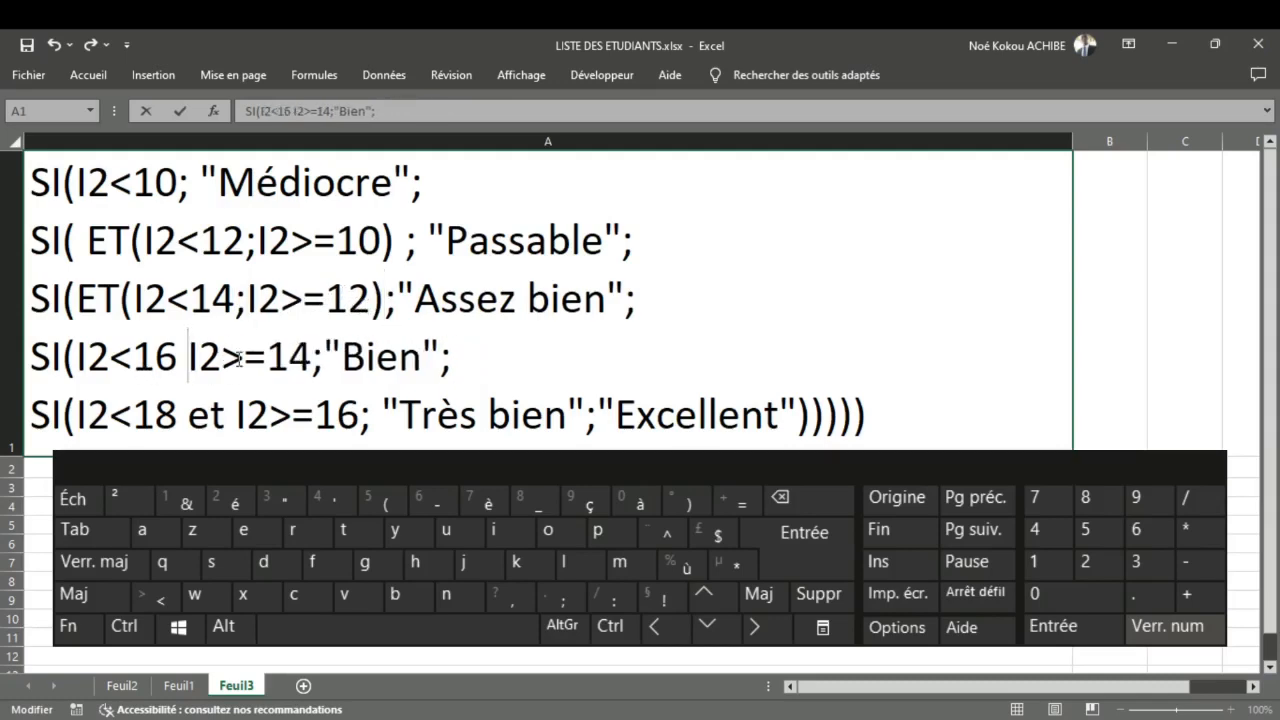
{"action": "type", "text": ";"}
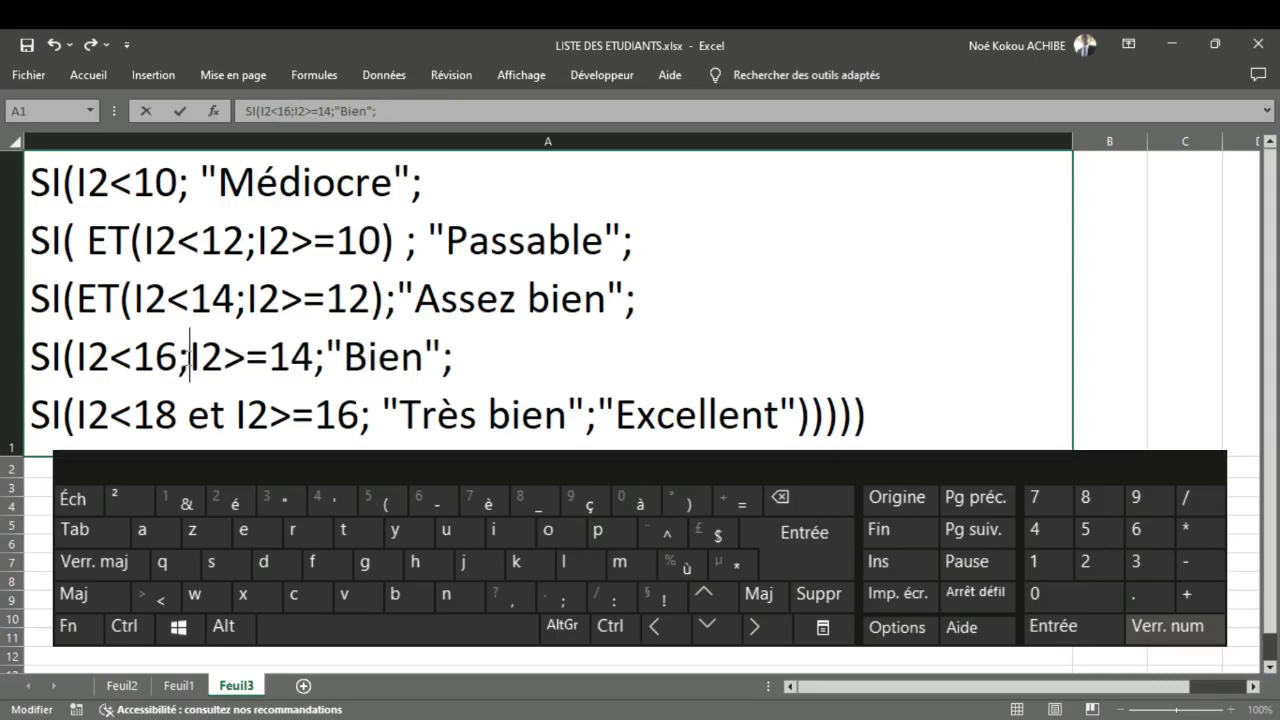
{"action": "left_click", "coordinate": [79, 355]}
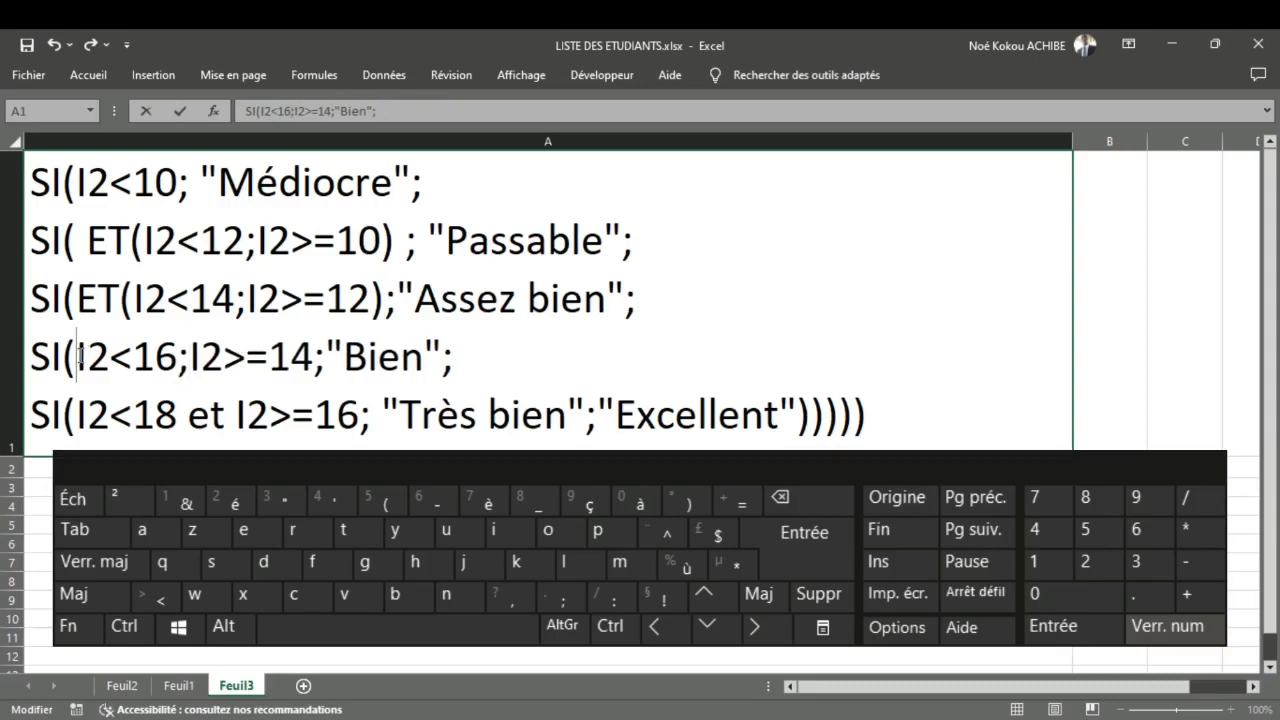
{"action": "type", "text": "ET("}
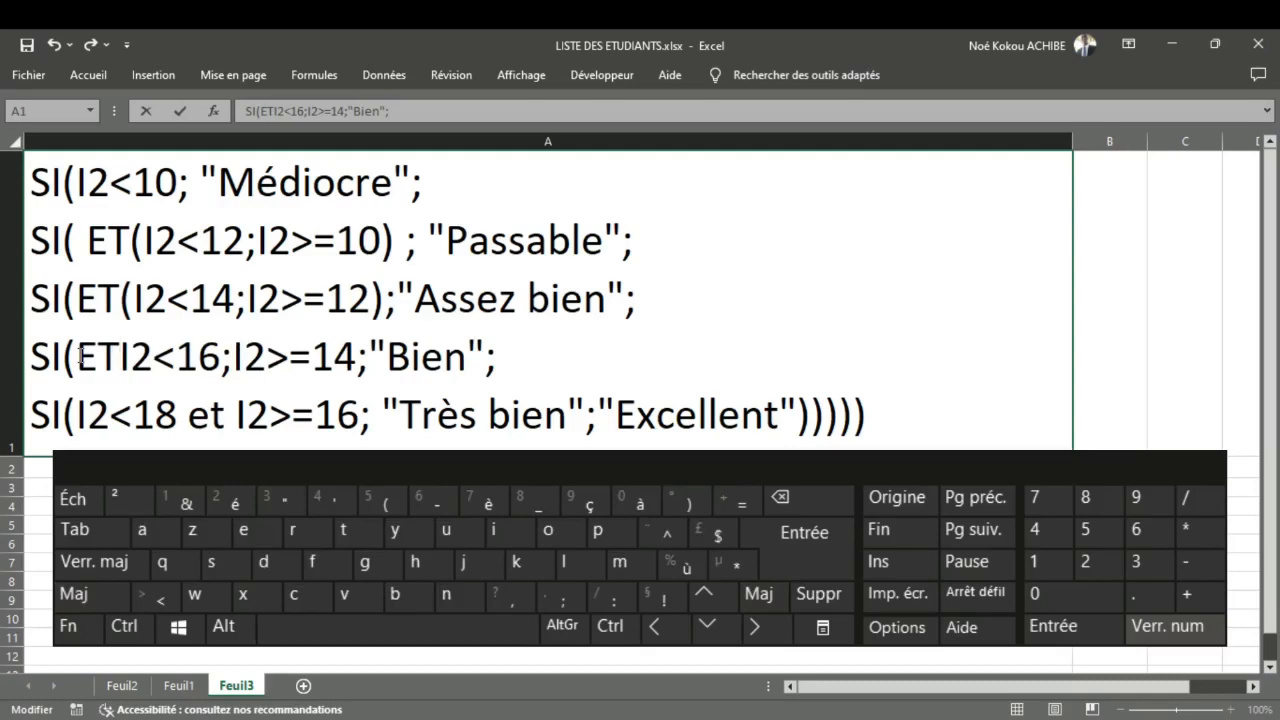
{"action": "left_click", "coordinate": [368, 358]}
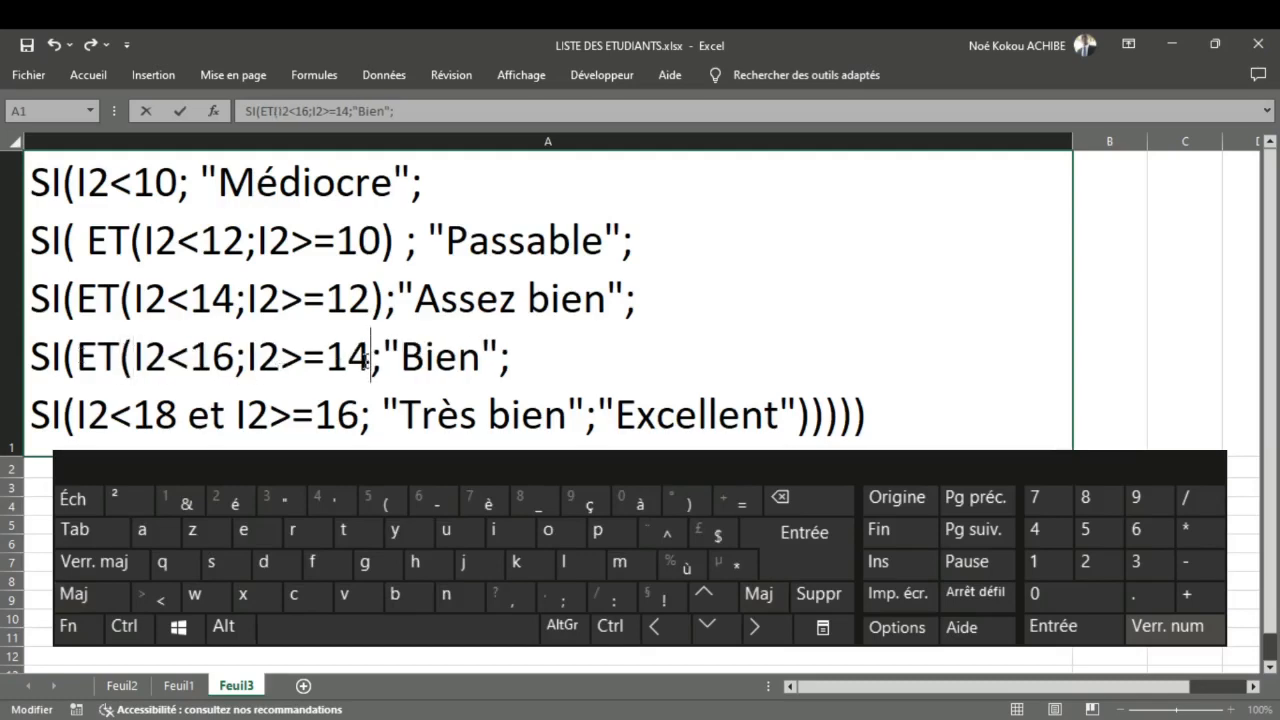
{"action": "type", "text": ")"}
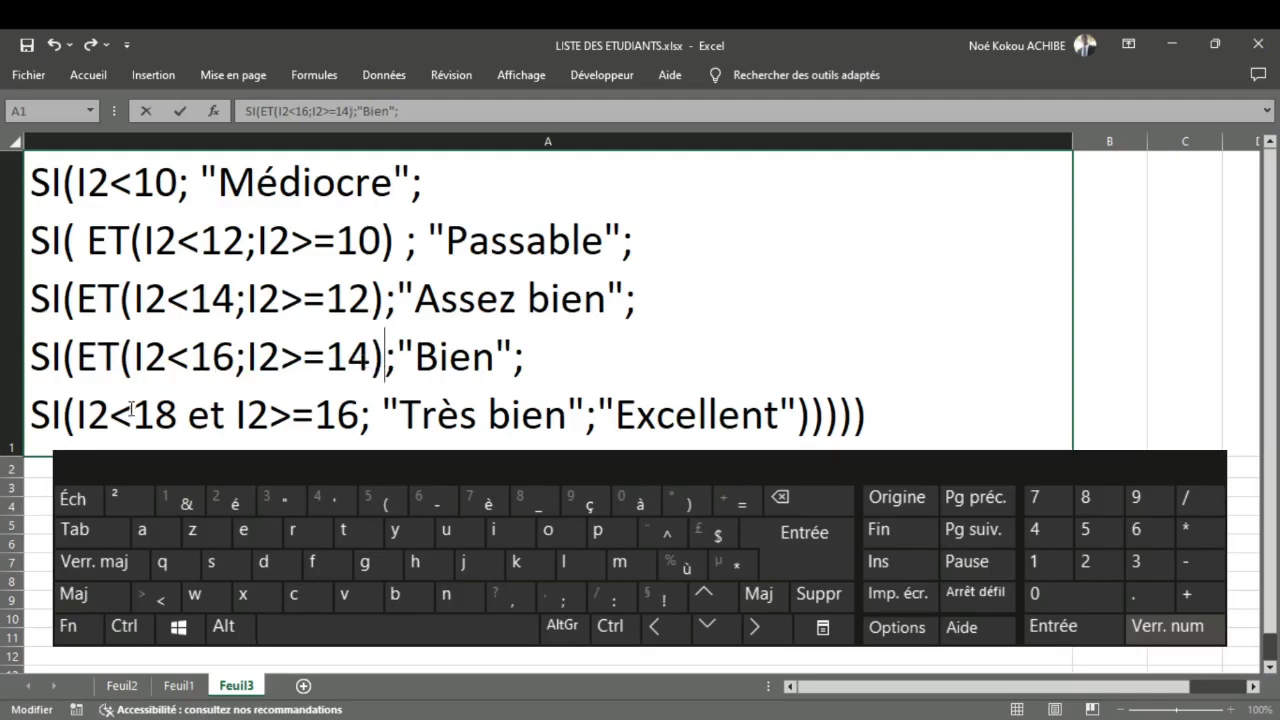
Step: Rewrite the condition of the fifth SI line, "Très bien", as ET(I2<18;I2>=16)
{"action": "left_click", "coordinate": [80, 413]}
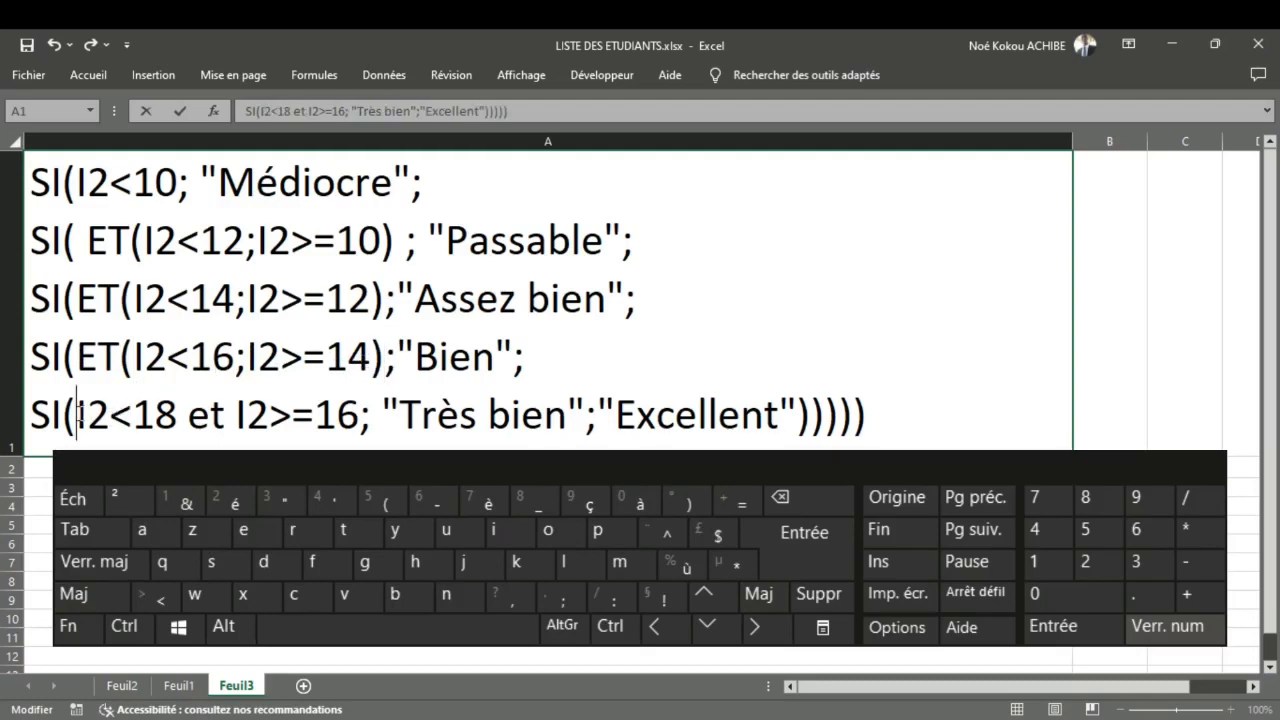
{"action": "type", "text": "ET"}
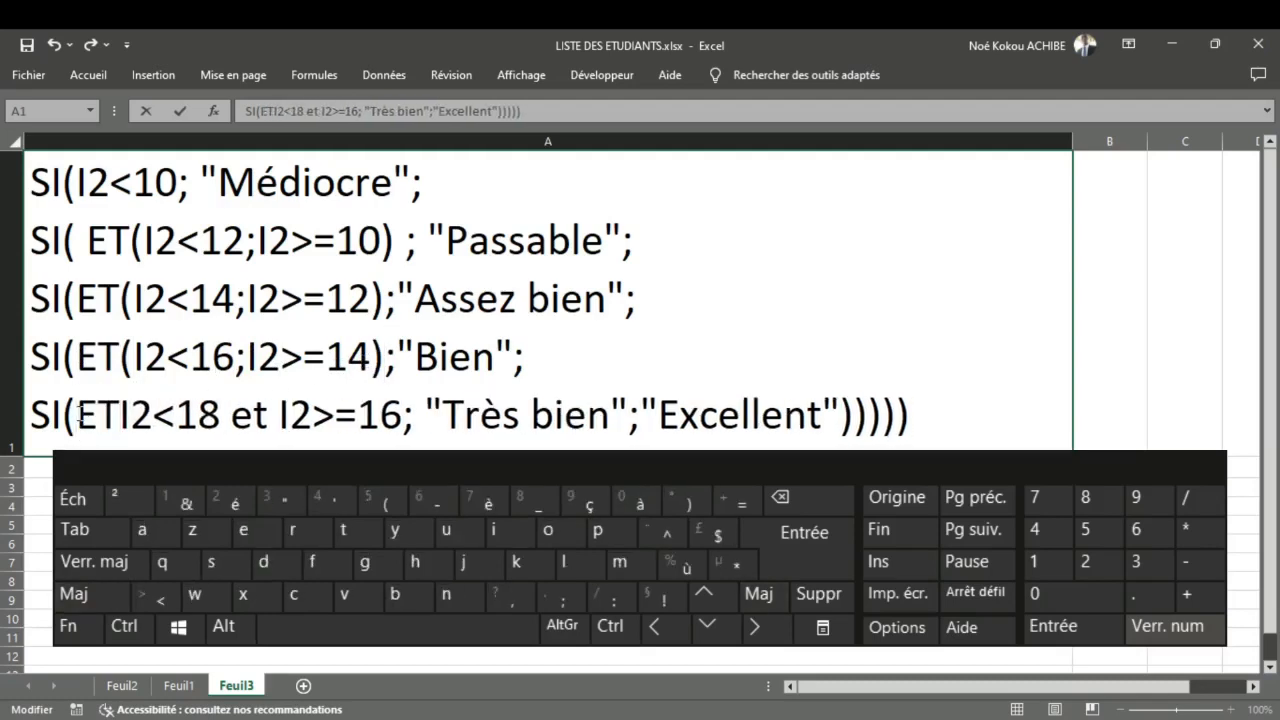
{"action": "type", "text": "("}
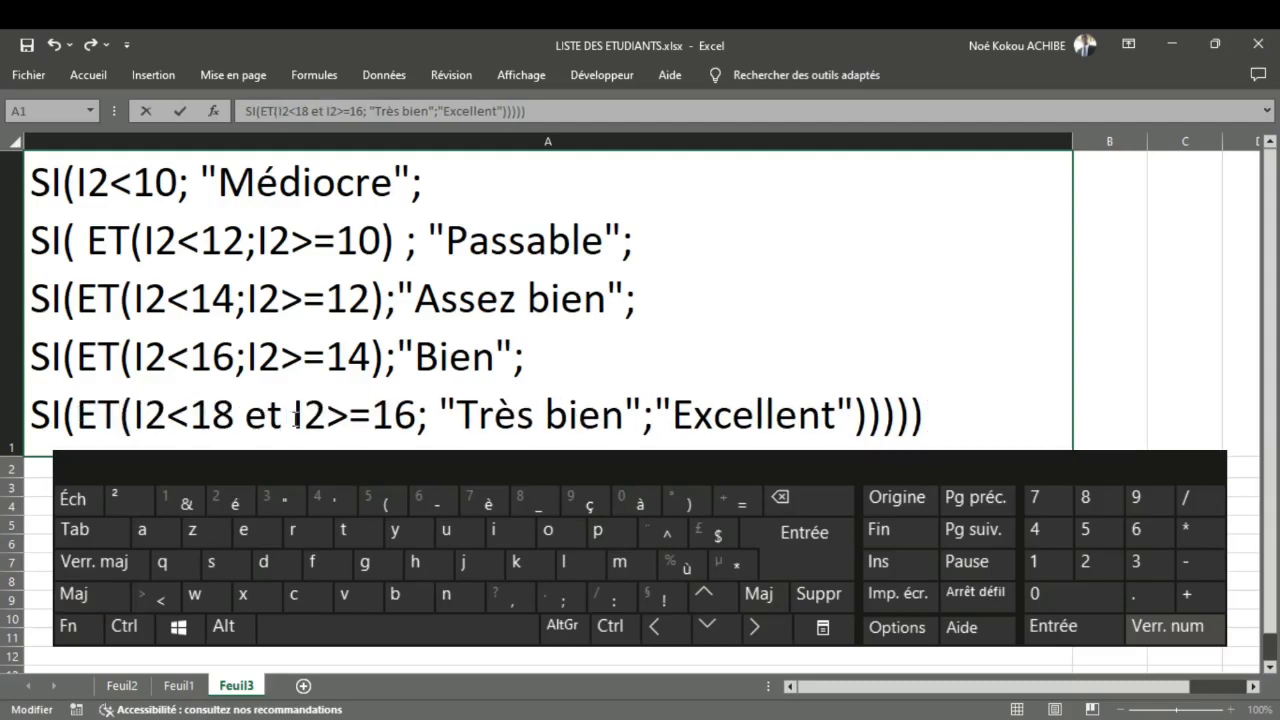
{"action": "key", "text": "BackSpace"}
{"action": "key", "text": "BackSpace"}
{"action": "key", "text": "BackSpace"}
{"action": "key", "text": "BackSpace"}
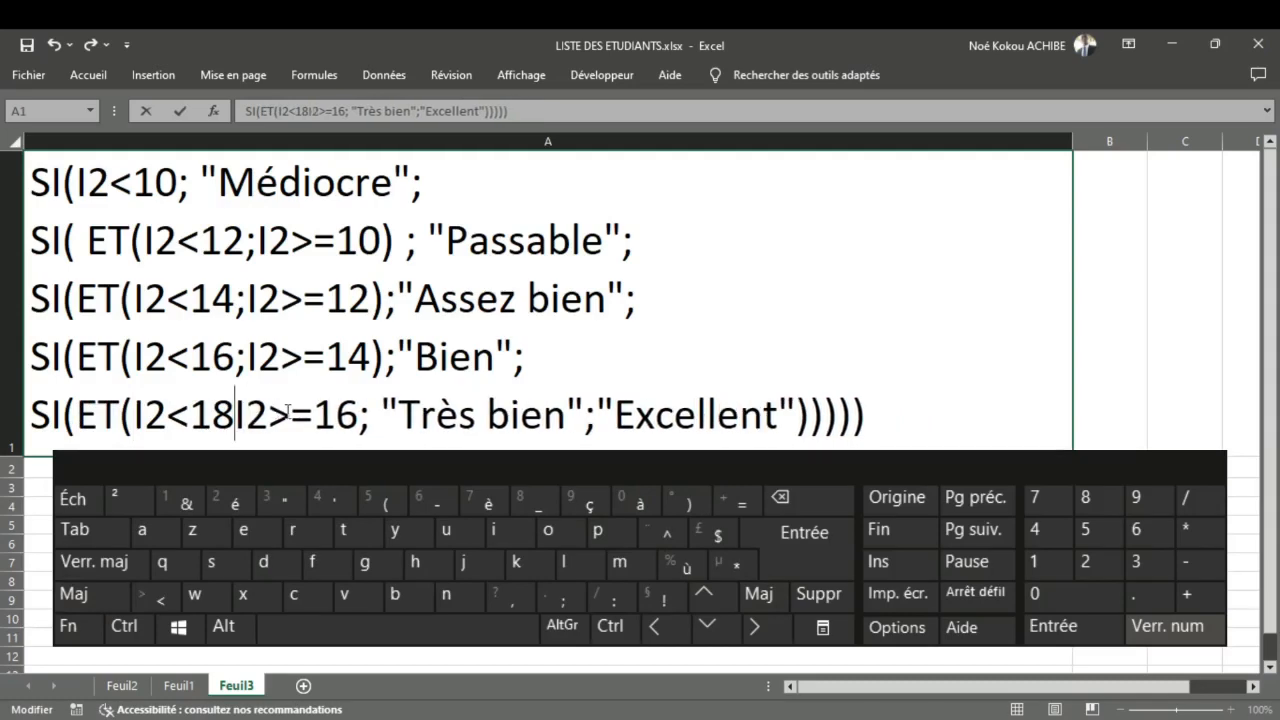
{"action": "type", "text": ";"}
{"action": "left_click", "coordinate": [368, 426]}
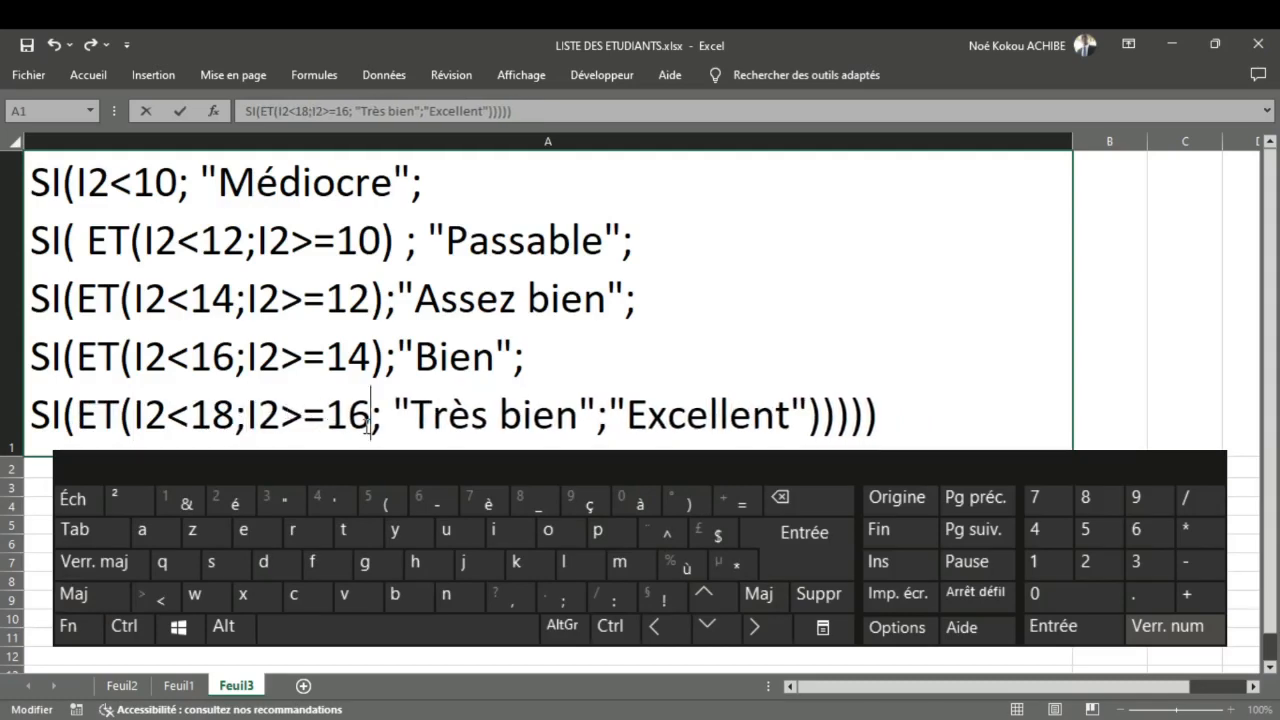
{"action": "type", "text": ")"}
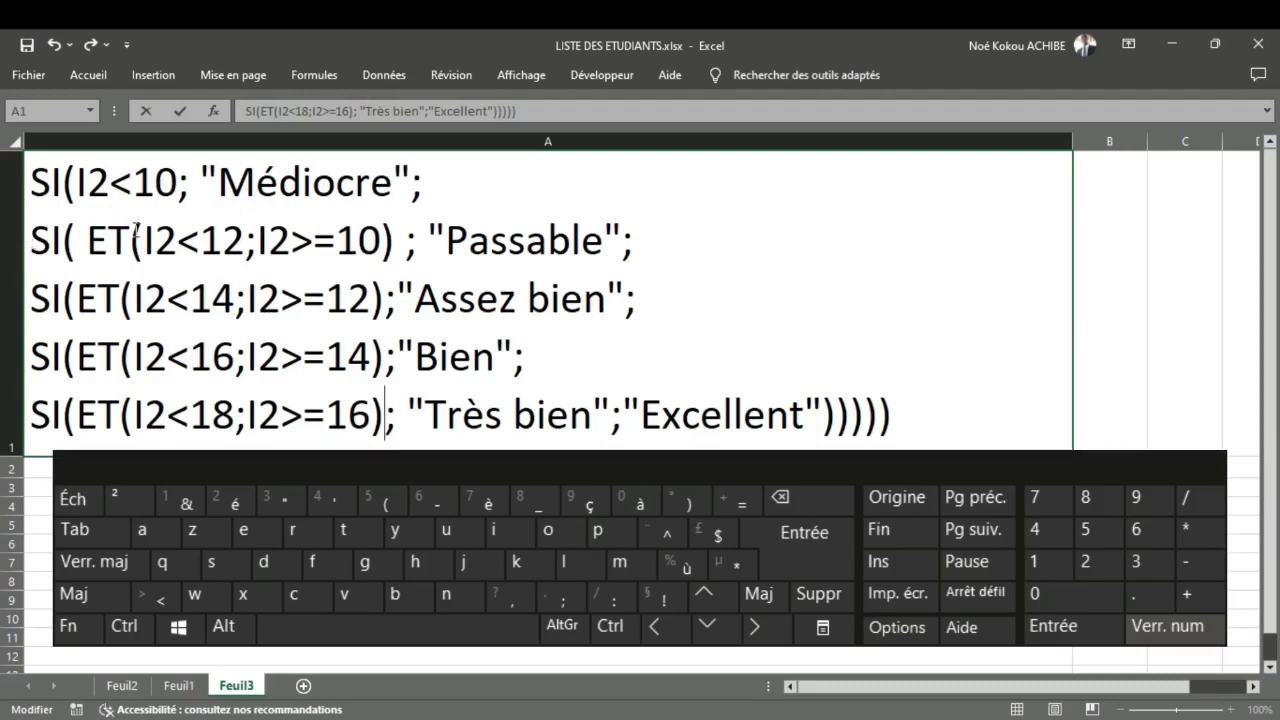
Step: Join the five SI lines in A1 into one continuous formula and remove the space before "Passable"
{"action": "left_click", "coordinate": [34, 242]}
{"action": "key", "text": "BackSpace"}
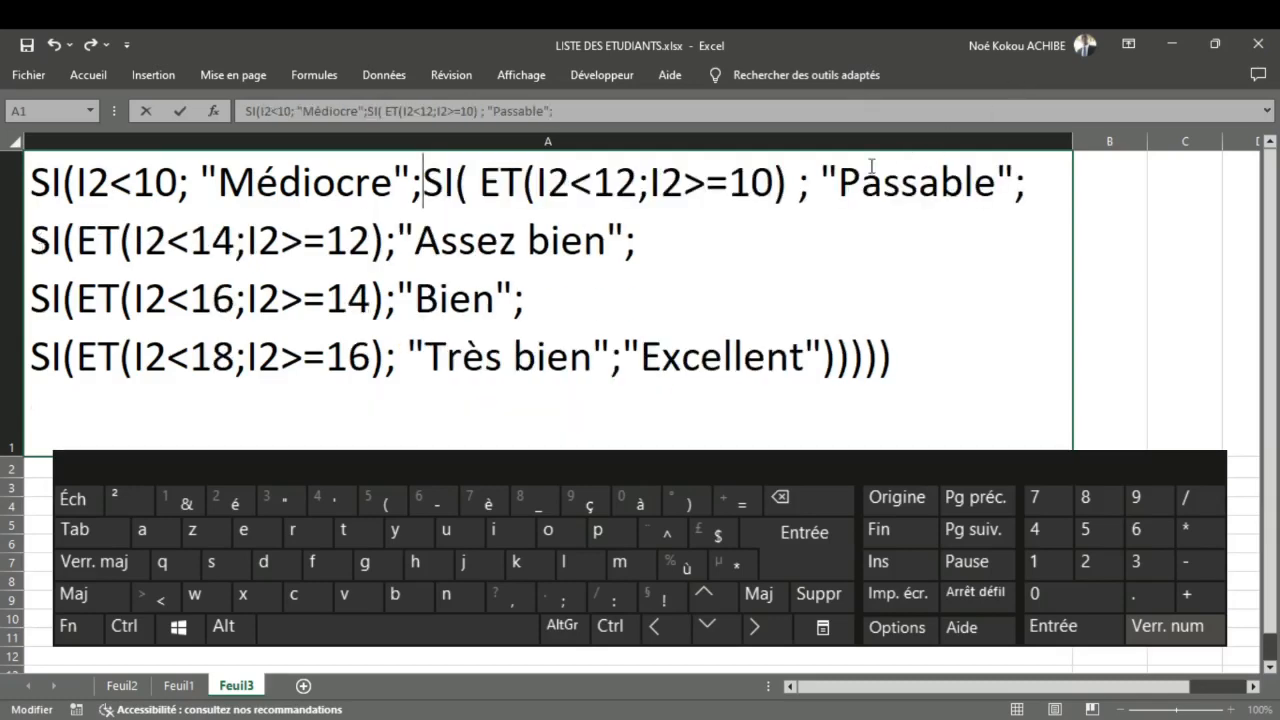
{"action": "key", "text": "BackSpace"}
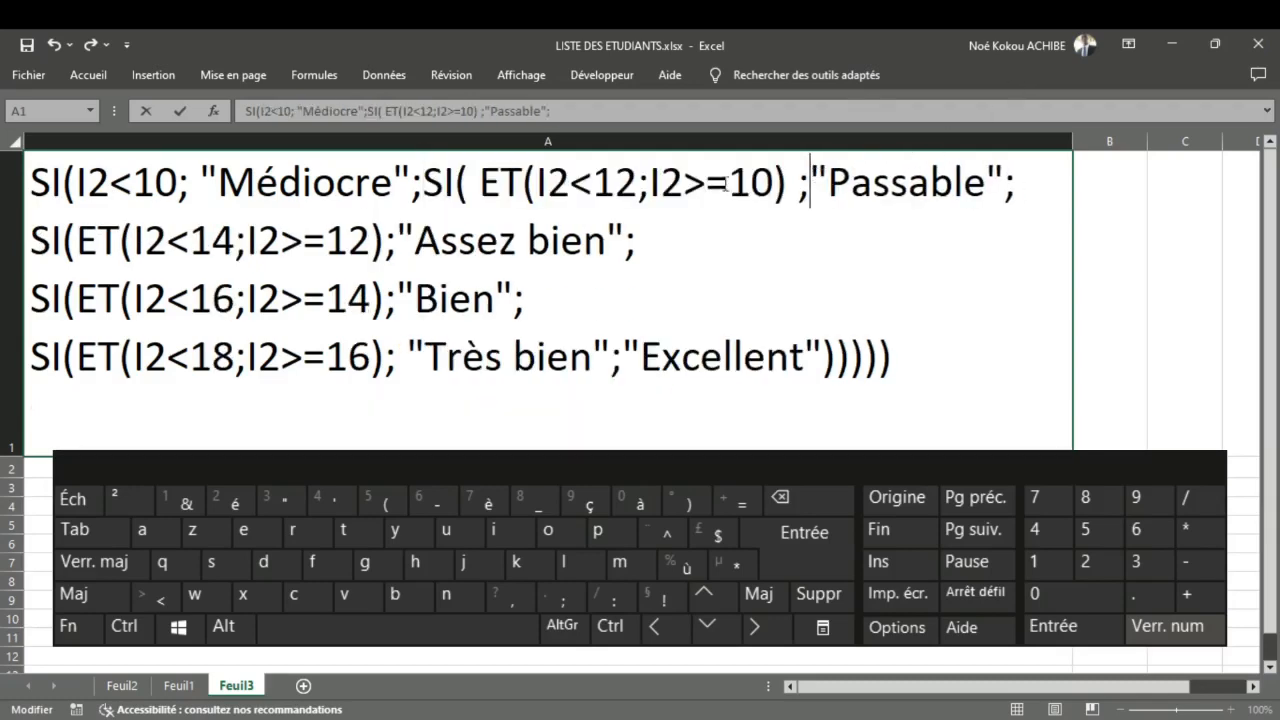
{"action": "left_click", "coordinate": [33, 247]}
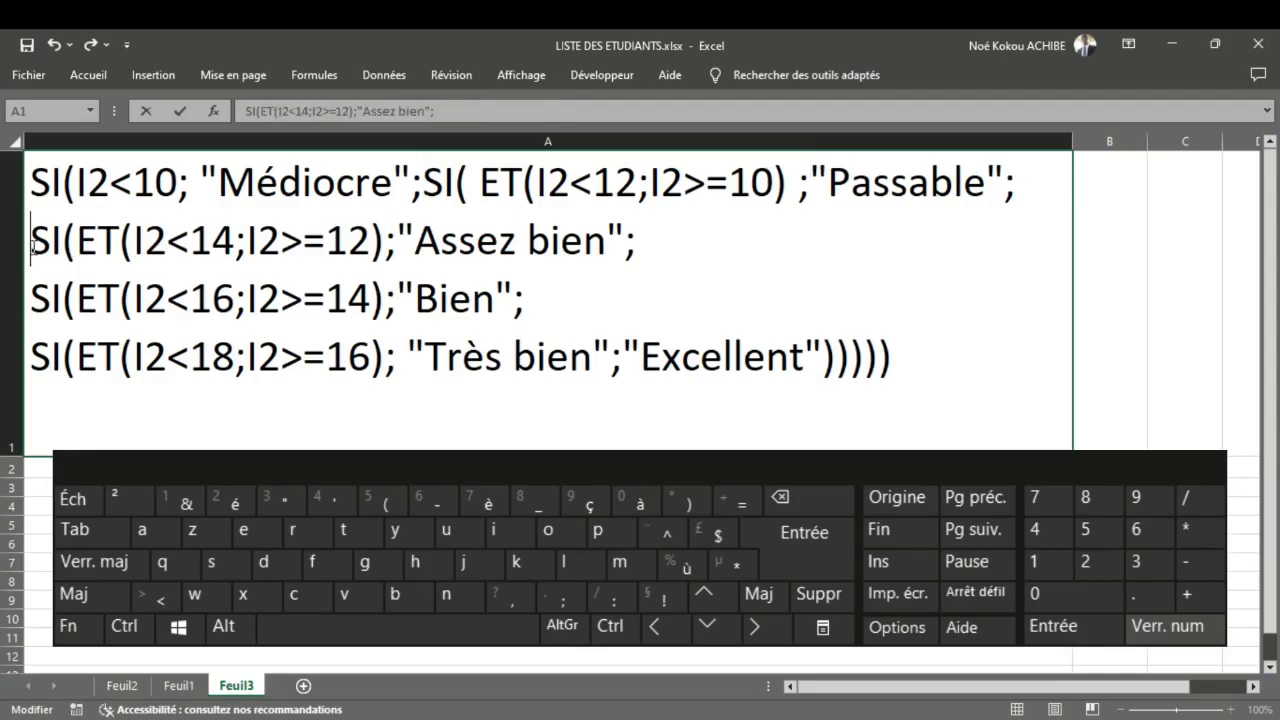
{"action": "key", "text": "BackSpace"}
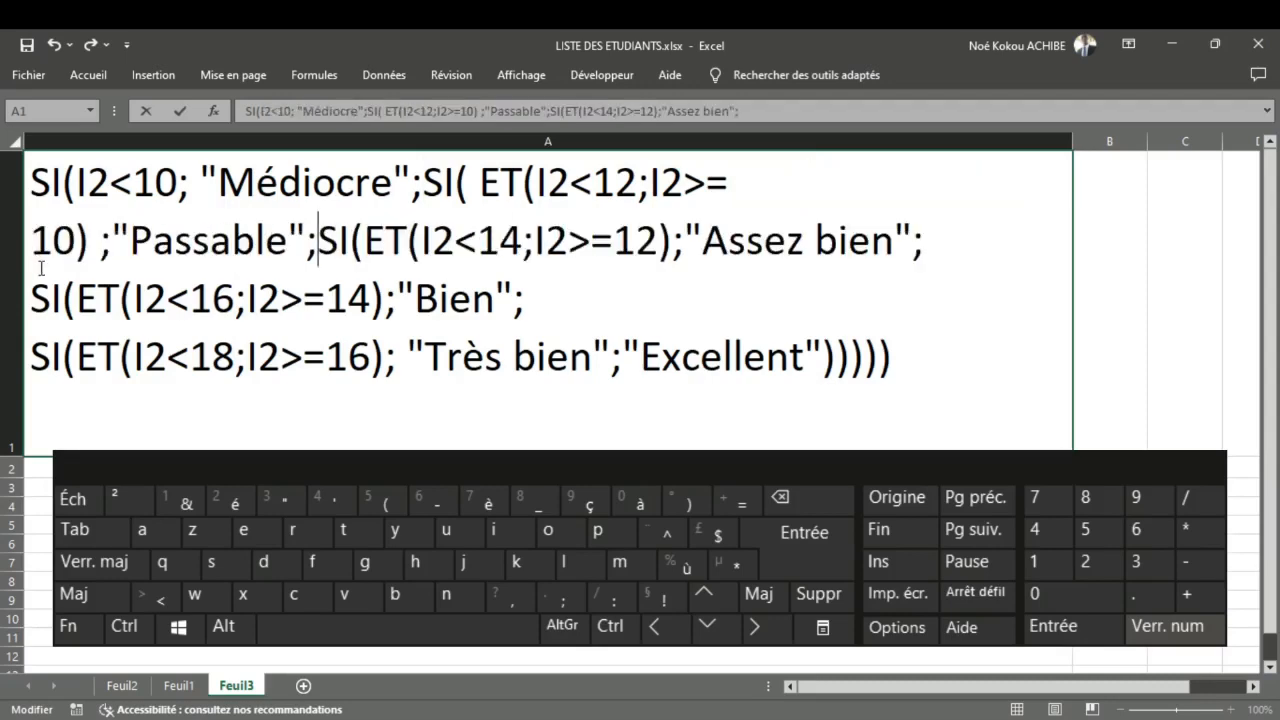
{"action": "left_click", "coordinate": [33, 311]}
{"action": "key", "text": "BackSpace"}
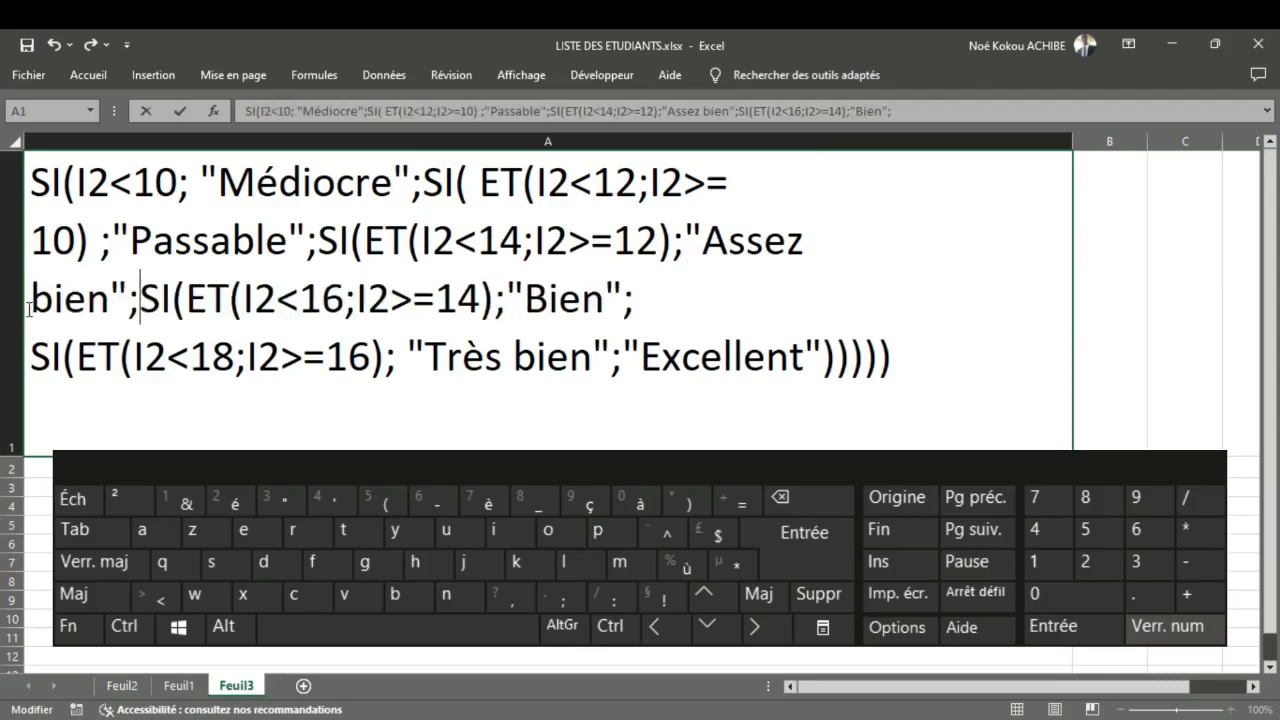
{"action": "left_click", "coordinate": [33, 327]}
{"action": "key", "text": "BackSpace"}
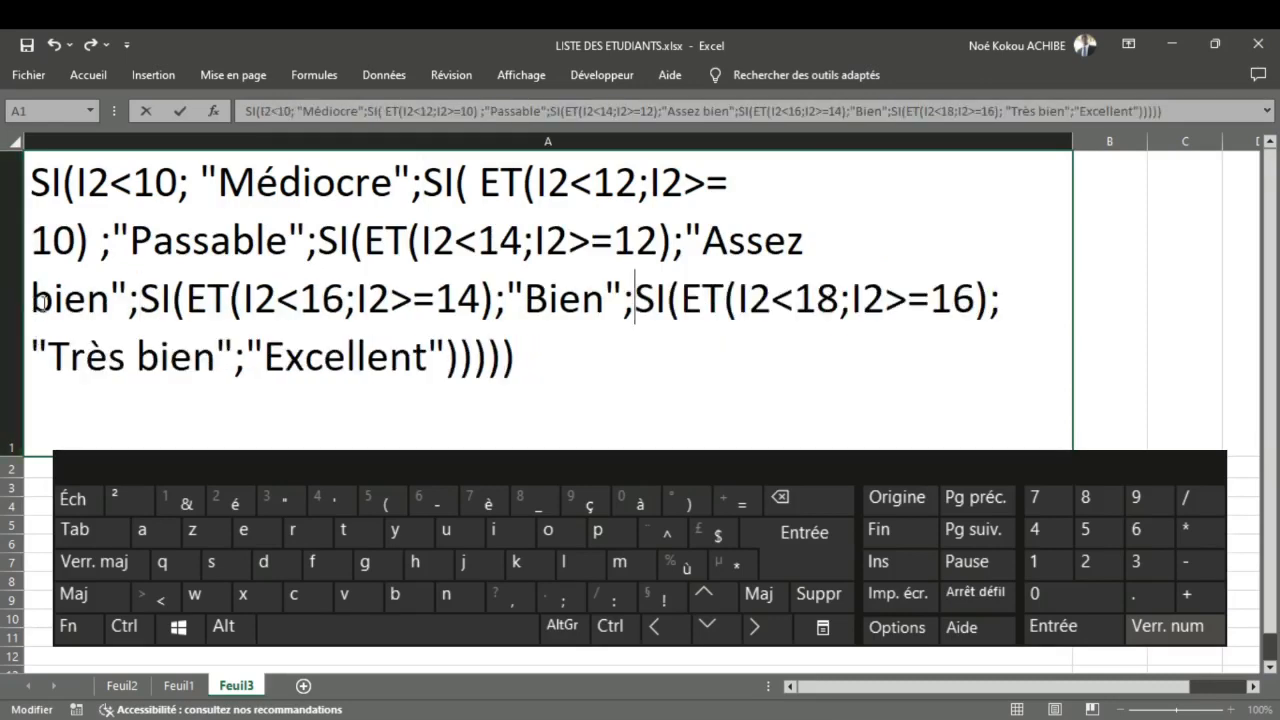
{"action": "key", "text": "BackSpace"}
Step: Widen column A of Feuil3 so the formula text has more room on each line
{"action": "left_click", "coordinate": [1062, 147]}
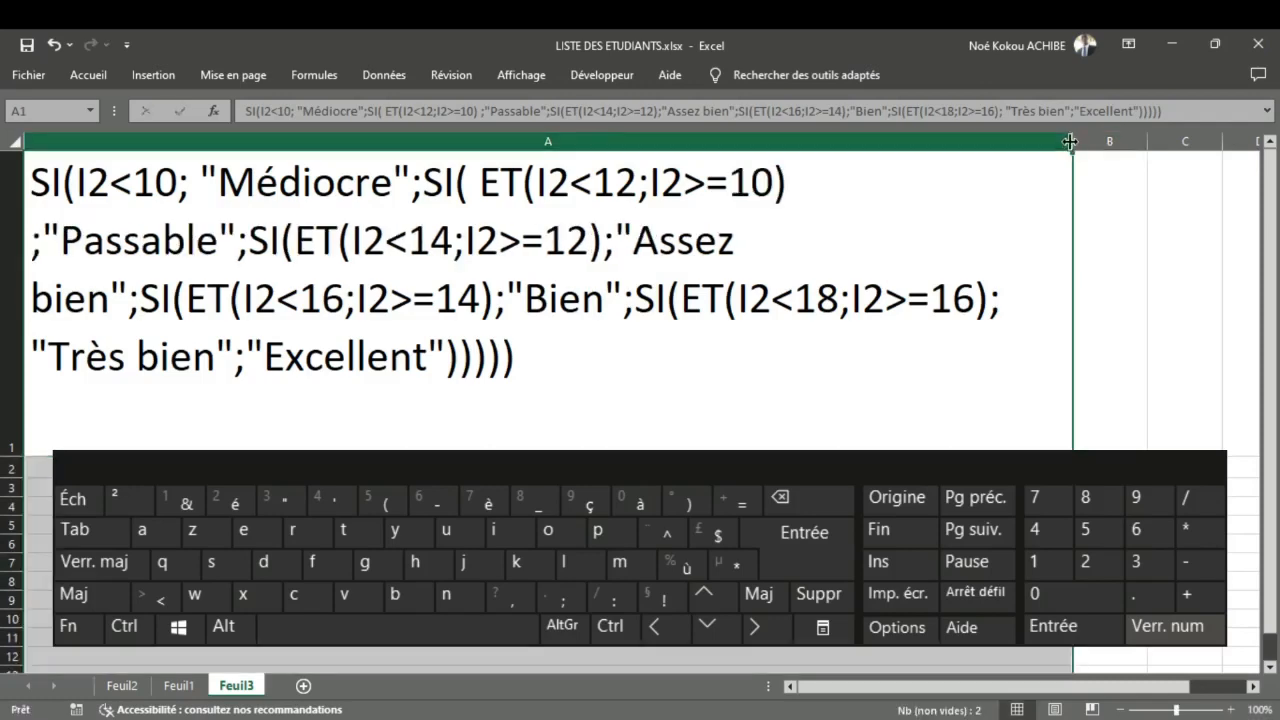
{"action": "left_click_drag", "start_coordinate": [1161, 145], "coordinate": [1167, 145]}
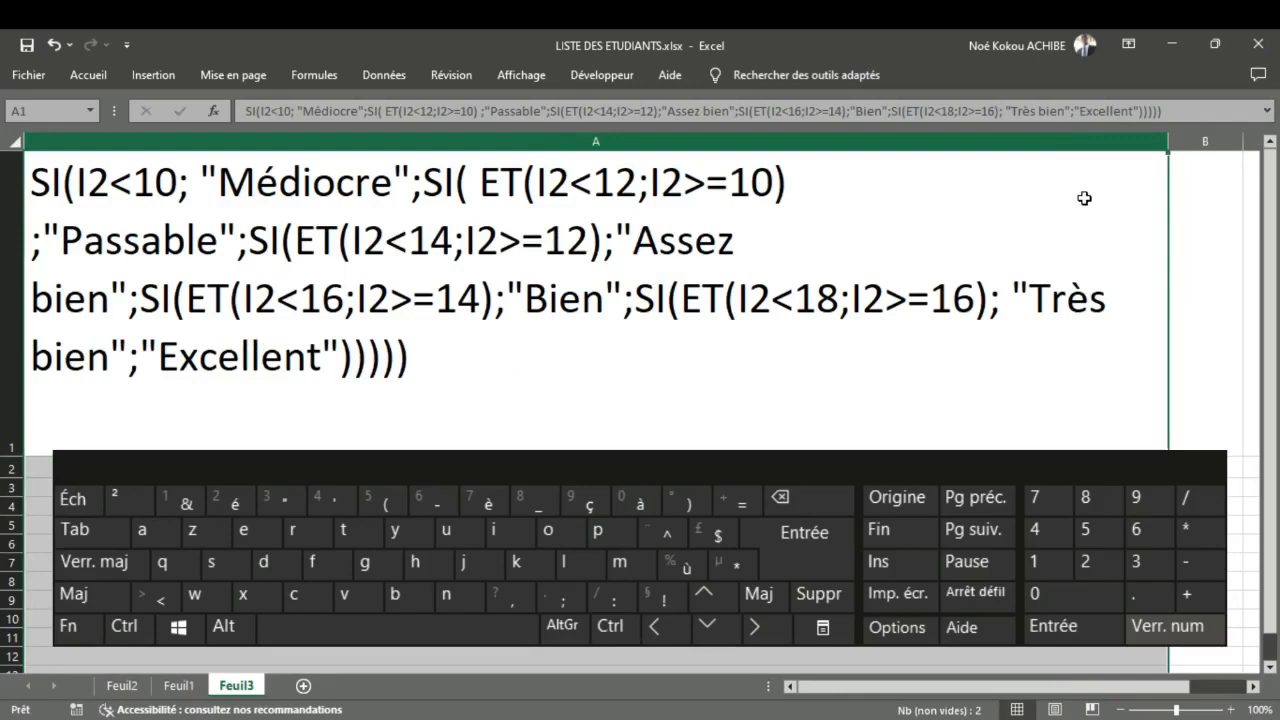
{"action": "left_click", "coordinate": [1084, 198]}
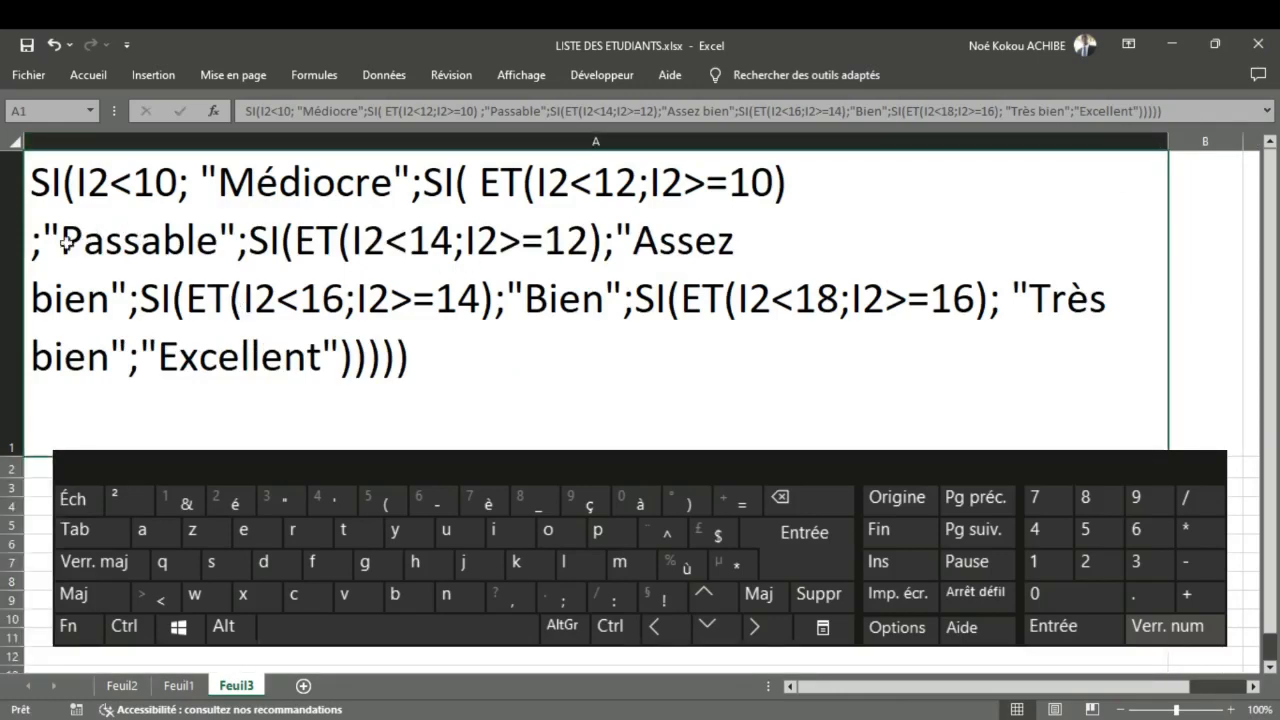
Step: Reduce the font size of the whole formula text in A1 to 28
{"action": "left_click", "coordinate": [17, 246]}
{"action": "left_click", "coordinate": [42, 244]}
{"action": "double_click", "coordinate": [42, 244]}
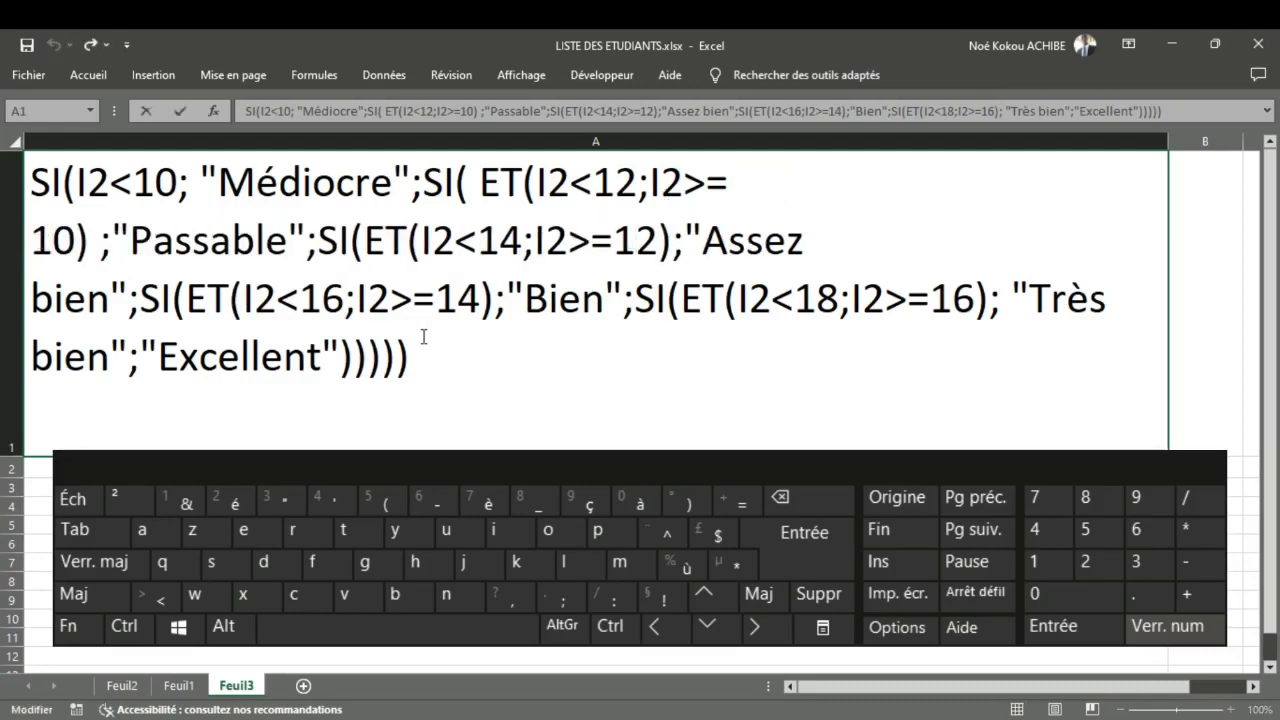
{"action": "left_click_drag", "start_coordinate": [443, 383], "coordinate": [20, 185]}
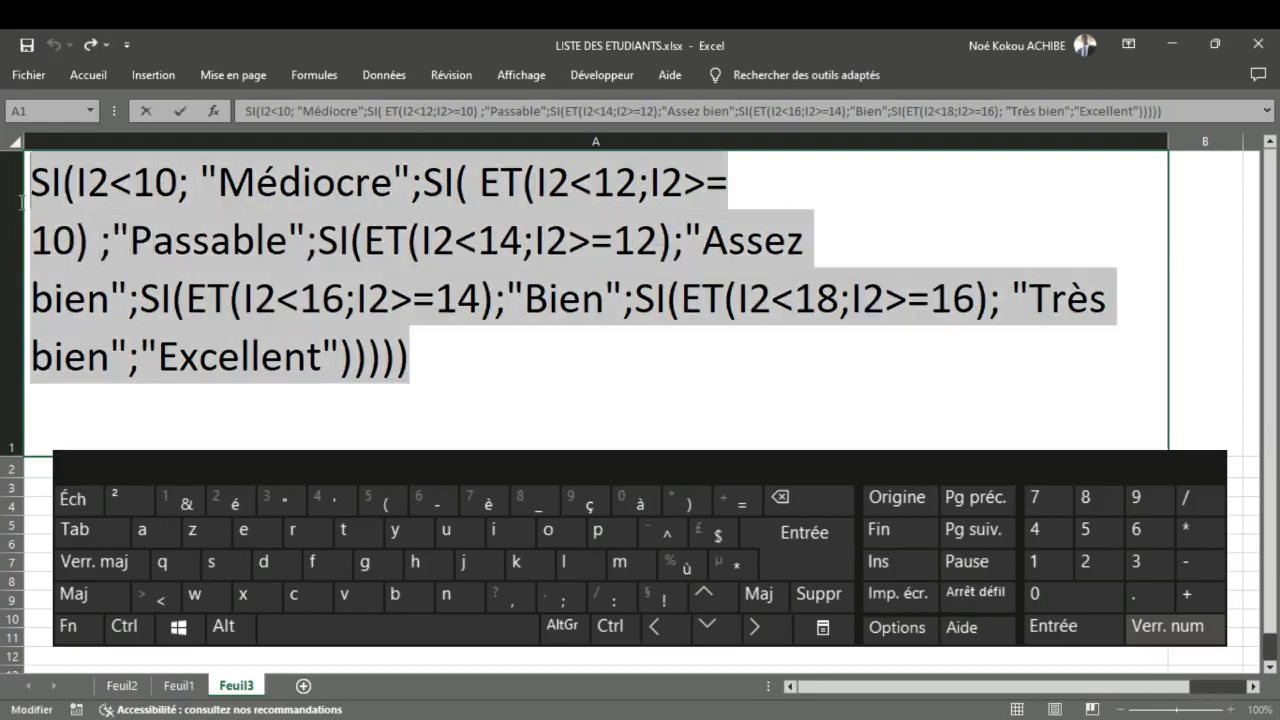
{"action": "double_click", "coordinate": [100, 76]}
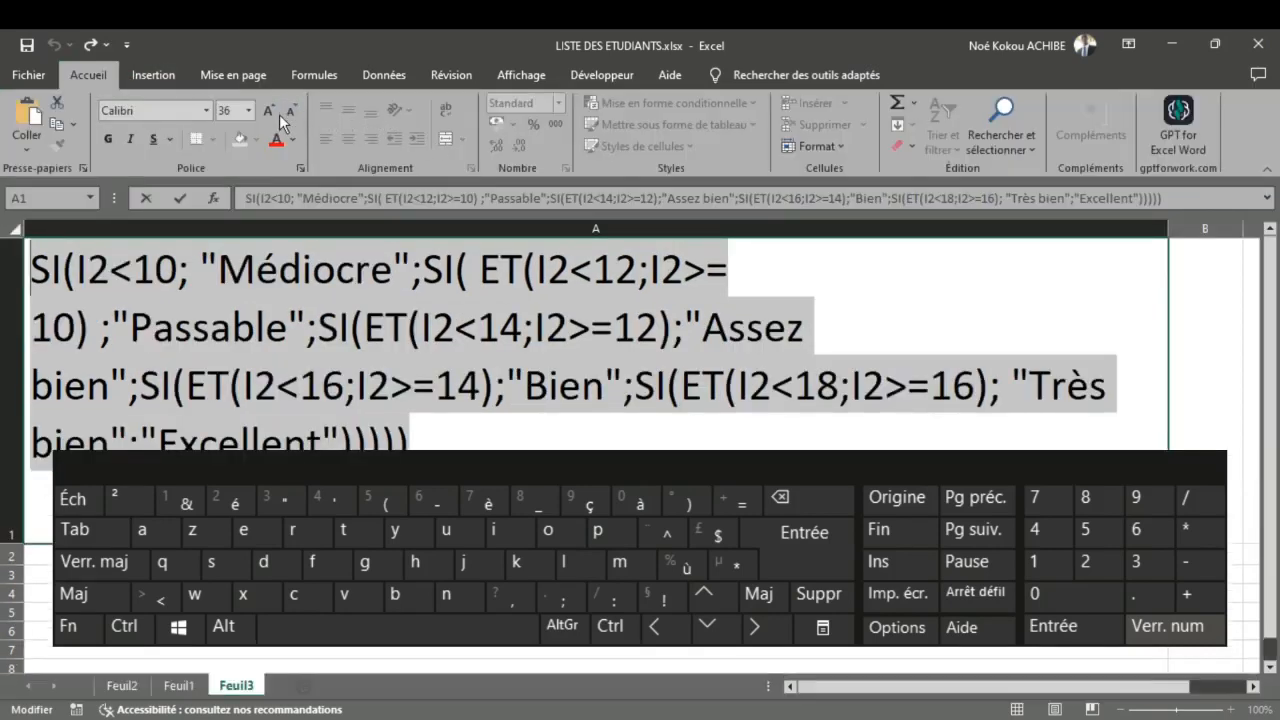
{"action": "left_click", "coordinate": [284, 116]}
{"action": "left_click", "coordinate": [380, 363]}
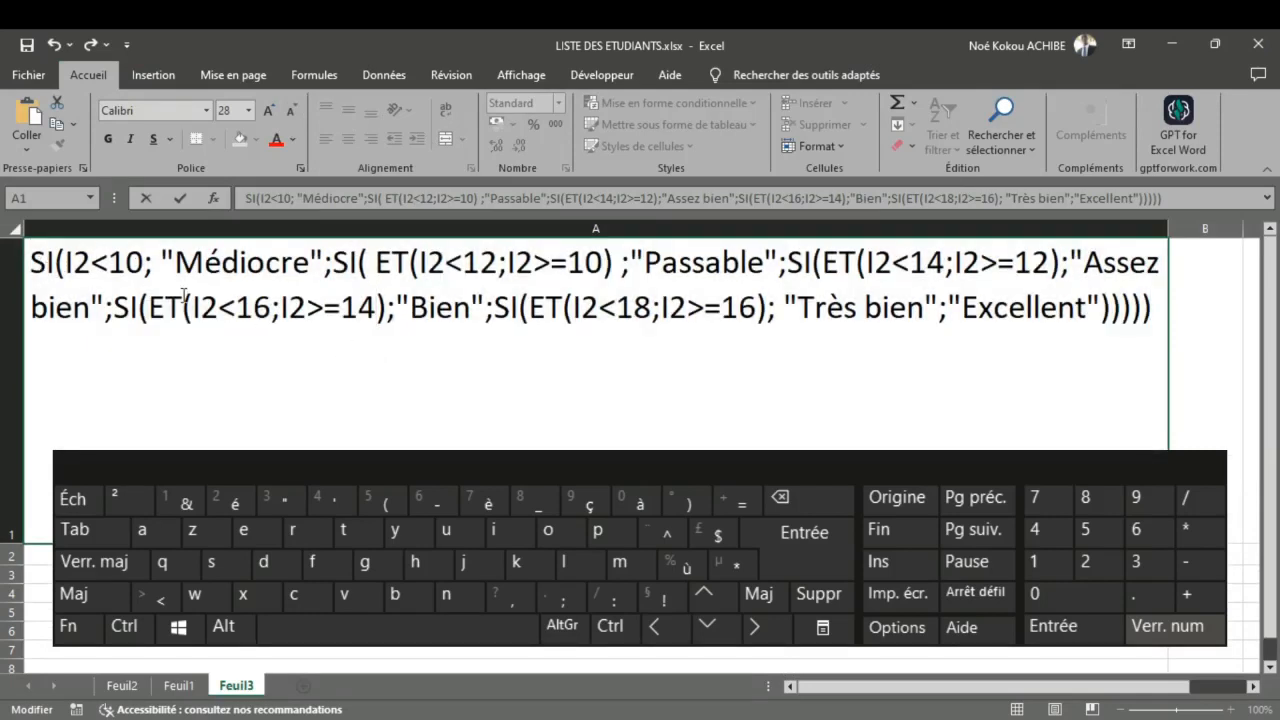
Step: Copy the complete formula text from A1 and clear the old Appréciation formulas in K2:K11 of Feuil1
{"action": "key", "text": "ctrl+a"}
{"action": "key", "text": "ctrl+c"}
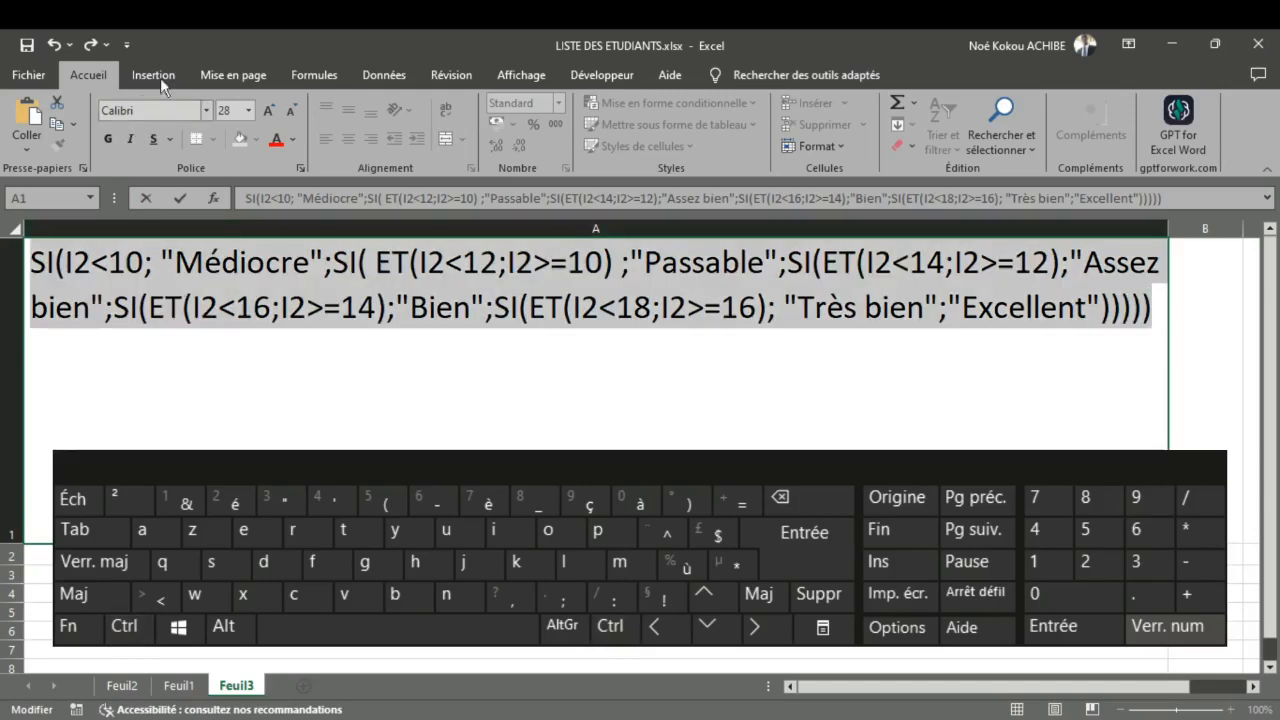
{"action": "left_click", "coordinate": [175, 686]}
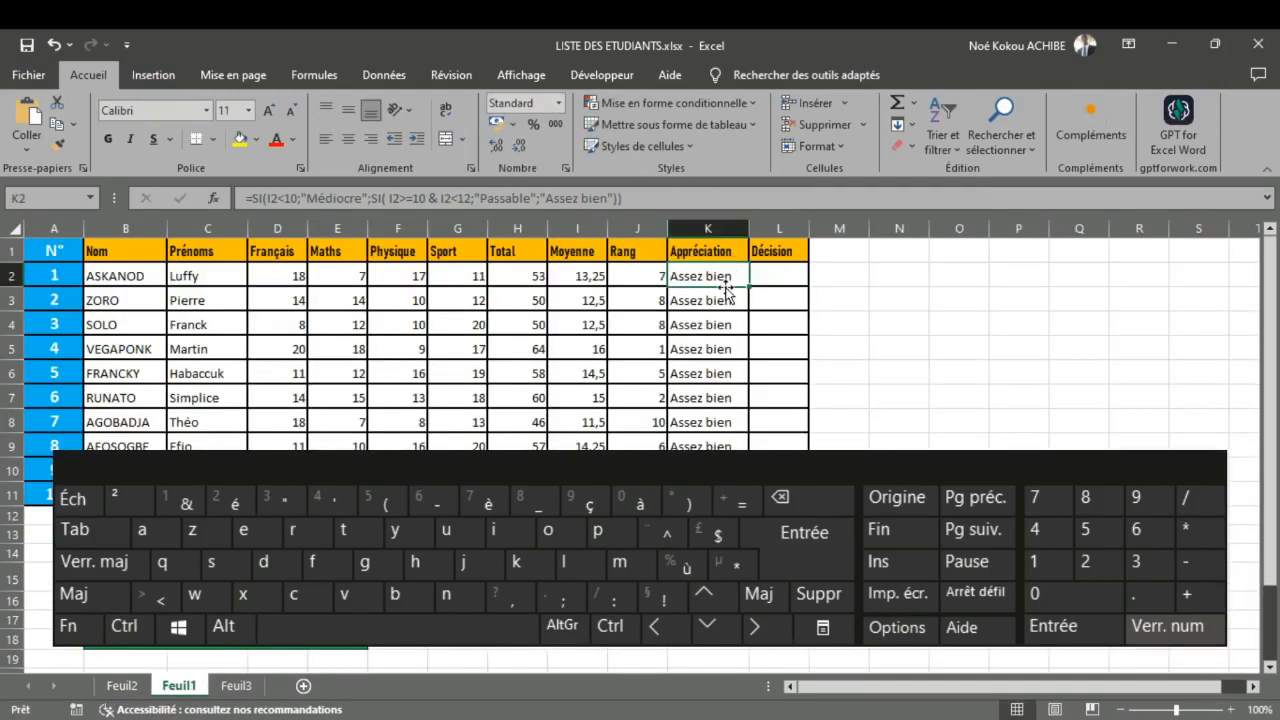
{"action": "left_click_drag", "start_coordinate": [716, 277], "coordinate": [706, 513]}
{"action": "key", "text": "Delete"}
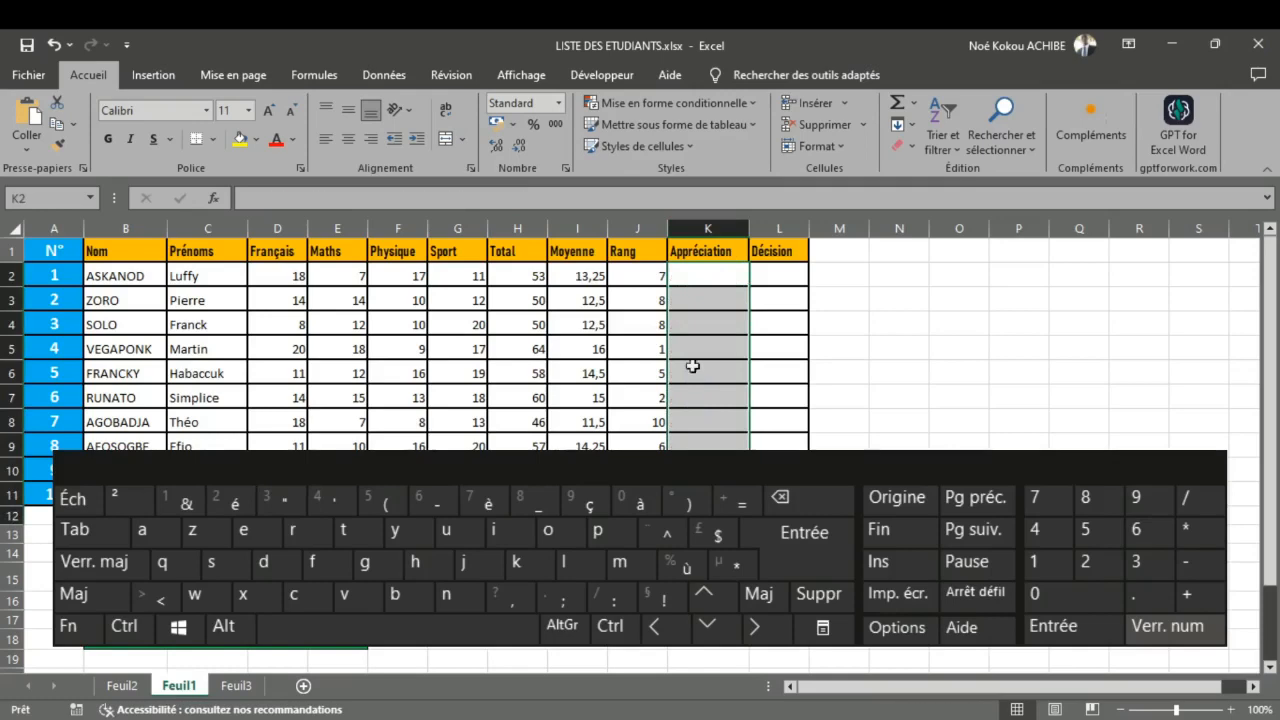
Step: Enter the copied nested SI and ET formula in K2, preceded by an equals sign
{"action": "left_click", "coordinate": [692, 272]}
{"action": "type", "text": "="}
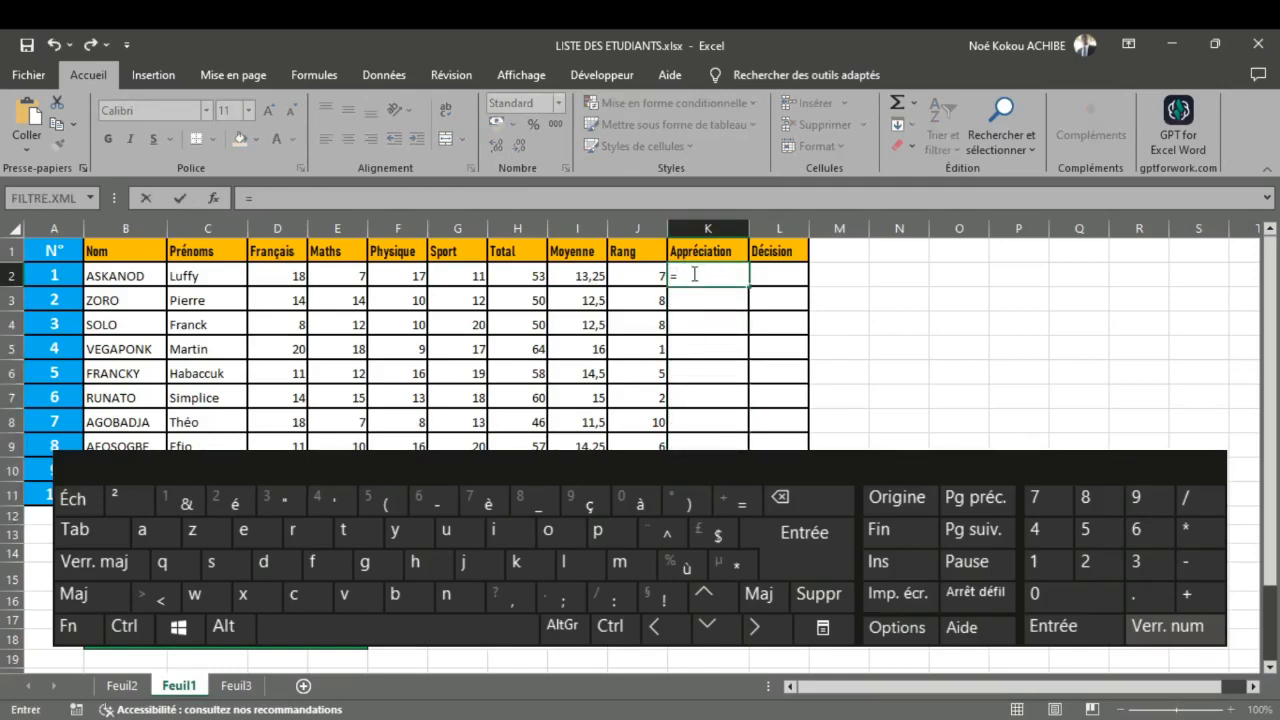
{"action": "key", "text": "BackSpace"}
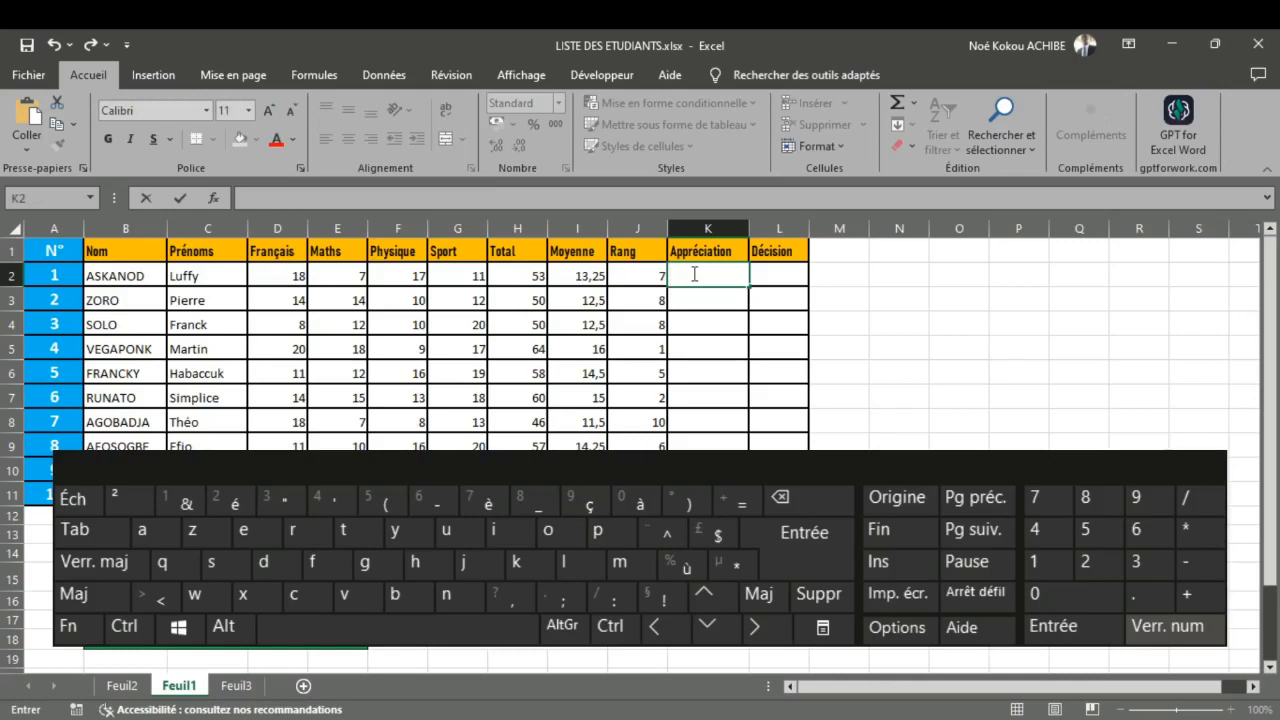
{"action": "type", "text": "="}
{"action": "key", "text": "ctrl+v"}
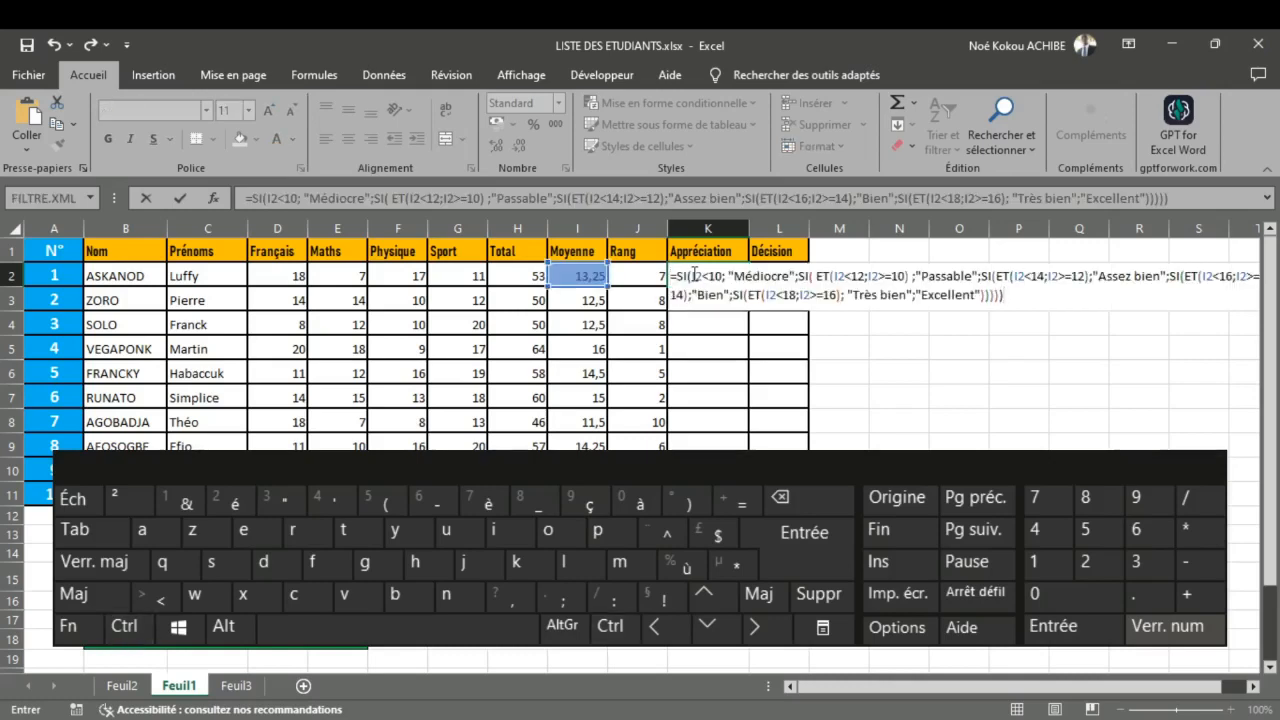
{"action": "key", "text": "Return"}
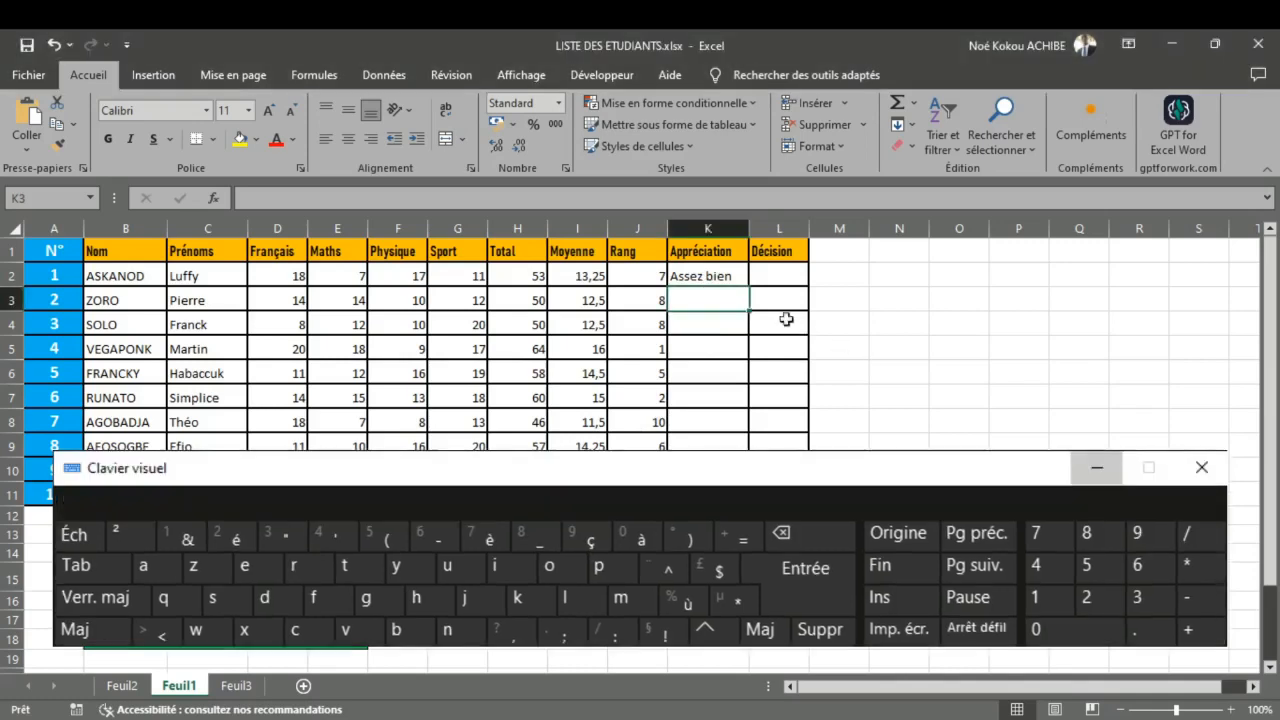
Step: Fill the appreciation formula from K2 down to K11
{"action": "left_click", "coordinate": [733, 280]}
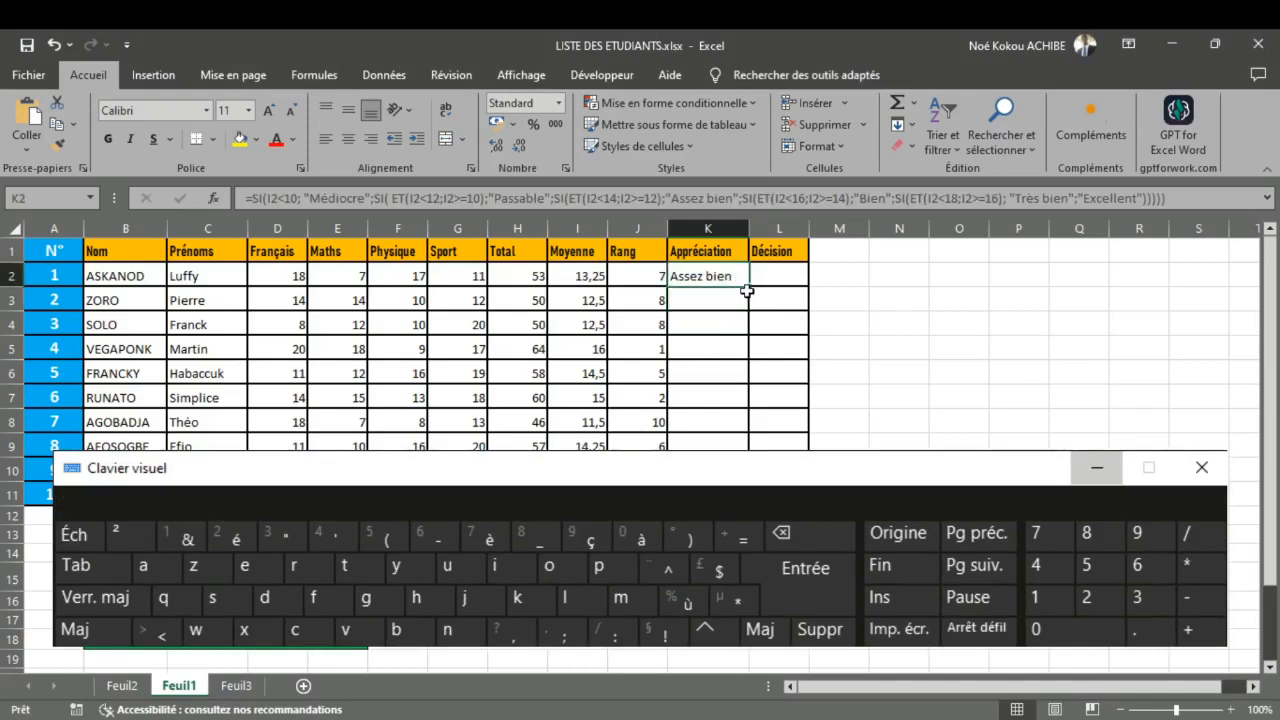
{"action": "left_click_drag", "start_coordinate": [748, 288], "coordinate": [748, 494]}
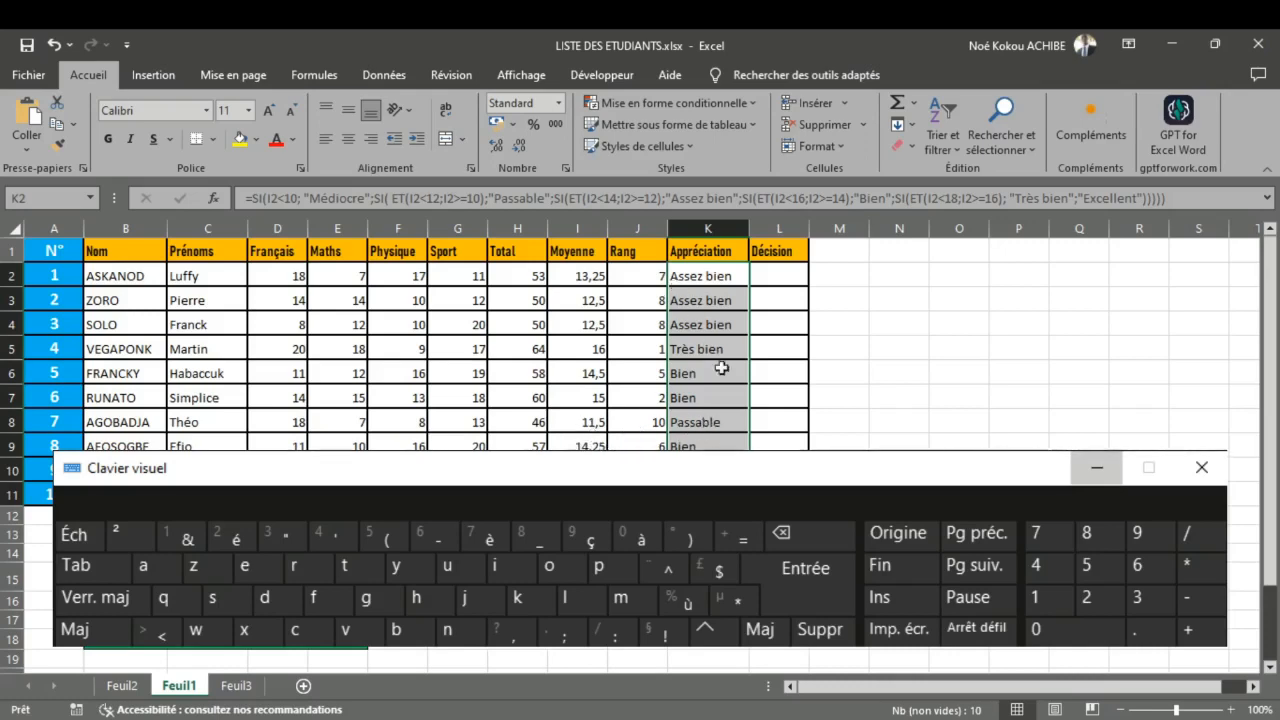
{"action": "left_click", "coordinate": [785, 367]}
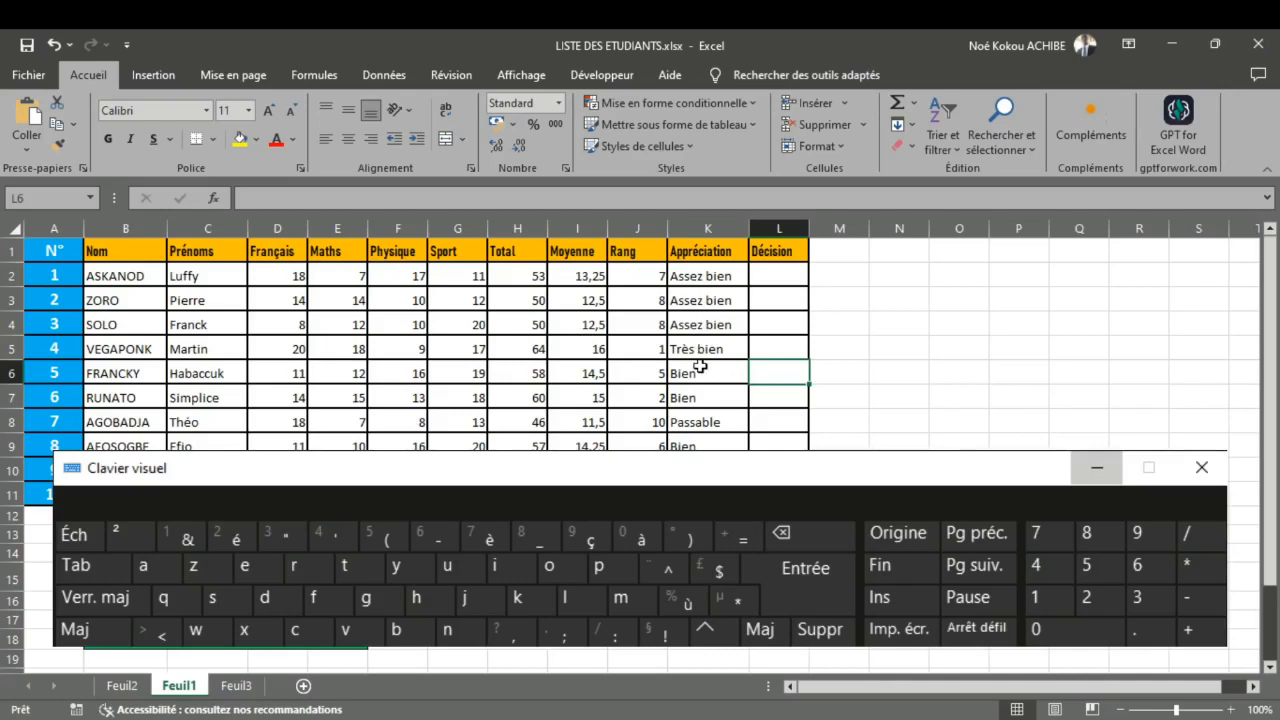
Step: In the draft formula on Feuil3, simplify the "Passable" condition to I2<12 without the ET function
{"action": "left_click", "coordinate": [232, 687]}
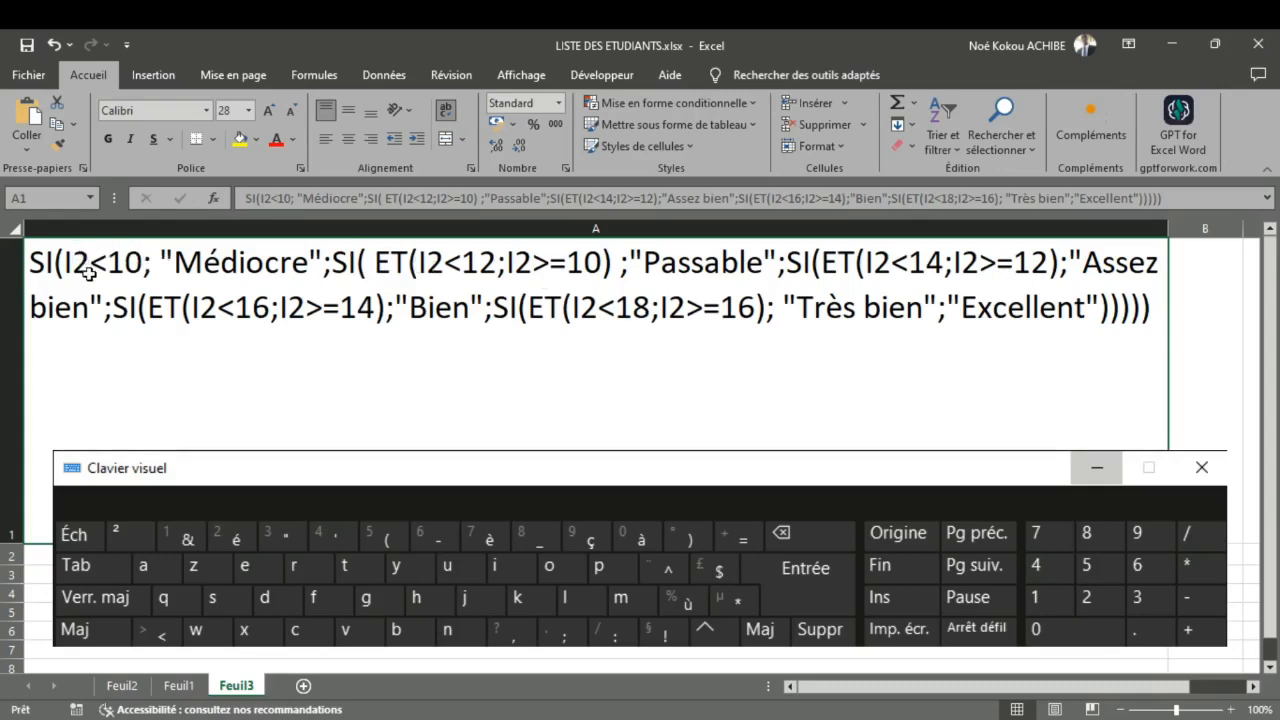
{"action": "double_click", "coordinate": [420, 263]}
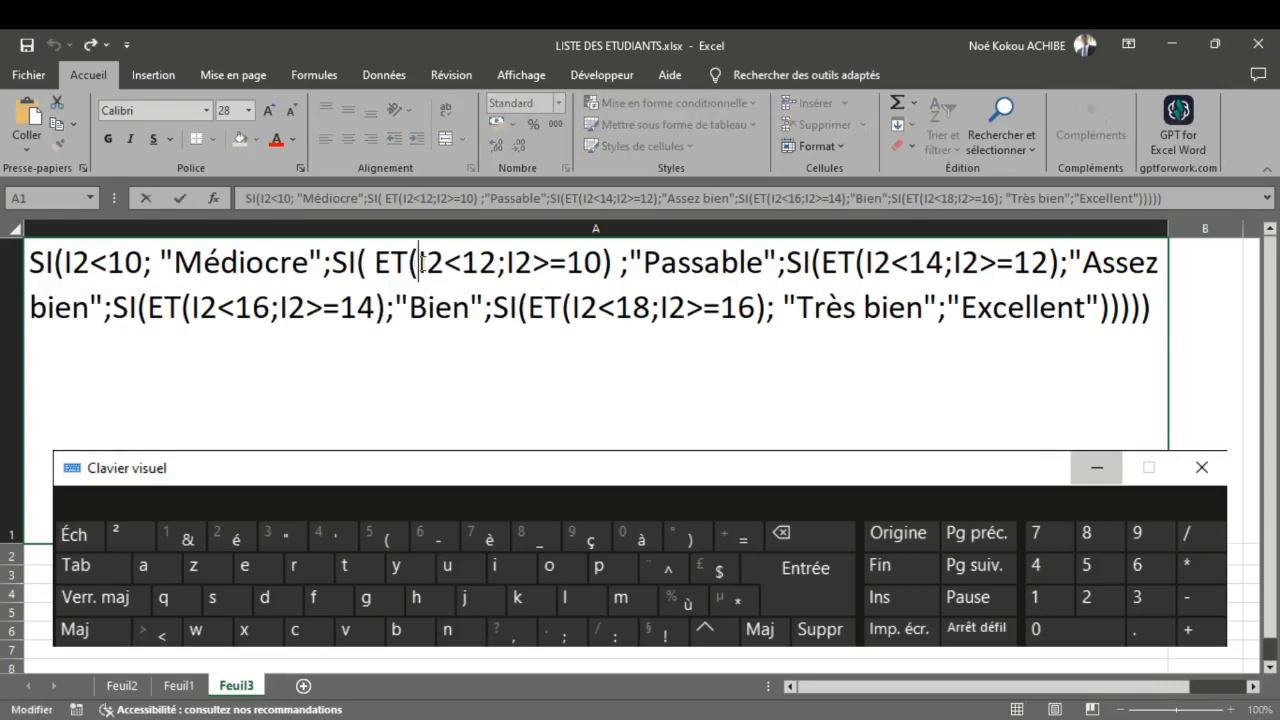
{"action": "key", "text": "BackSpace"}
{"action": "key", "text": "BackSpace"}
{"action": "key", "text": "BackSpace"}
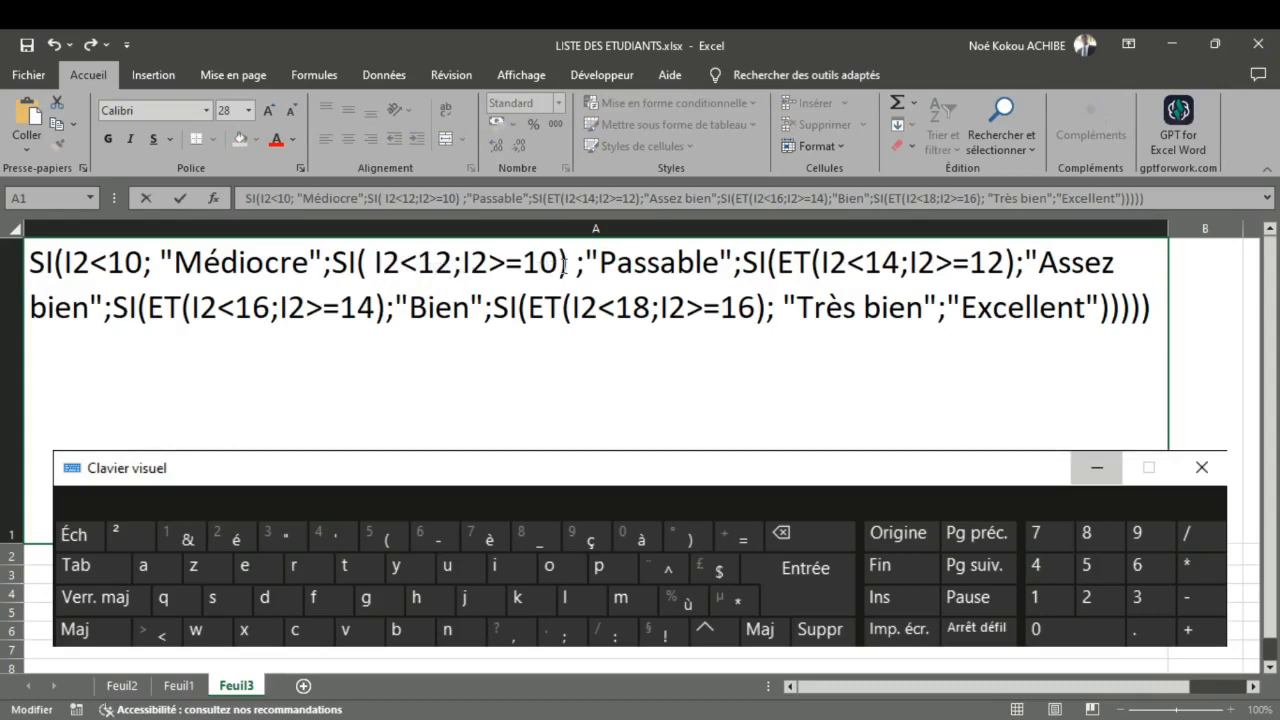
{"action": "left_click_drag", "start_coordinate": [453, 268], "coordinate": [571, 277]}
{"action": "key", "text": "Delete"}
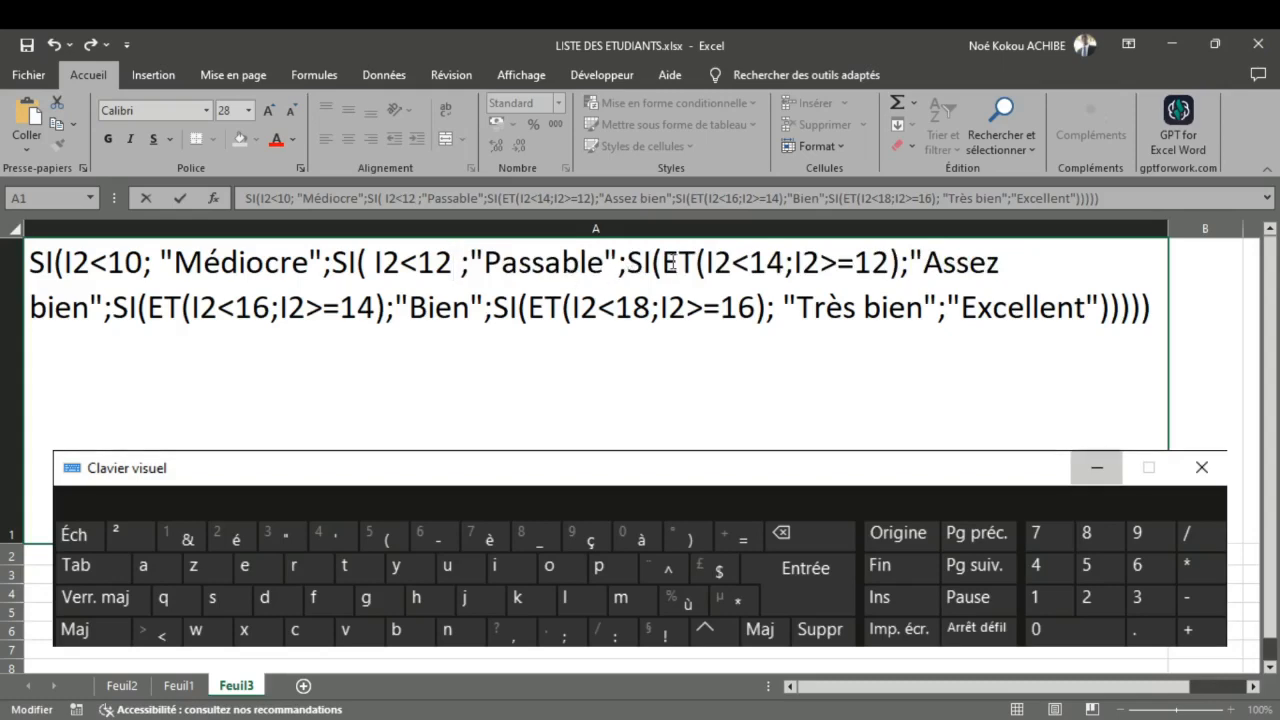
Step: Simplify the "Assez bien" condition in the draft formula to I2<14, removing the ET function and its second criterion
{"action": "left_click", "coordinate": [708, 263]}
{"action": "key", "text": "BackSpace"}
{"action": "key", "text": "BackSpace"}
{"action": "key", "text": "BackSpace"}
{"action": "key", "text": "BackSpace"}
{"action": "key", "text": "BackSpace"}
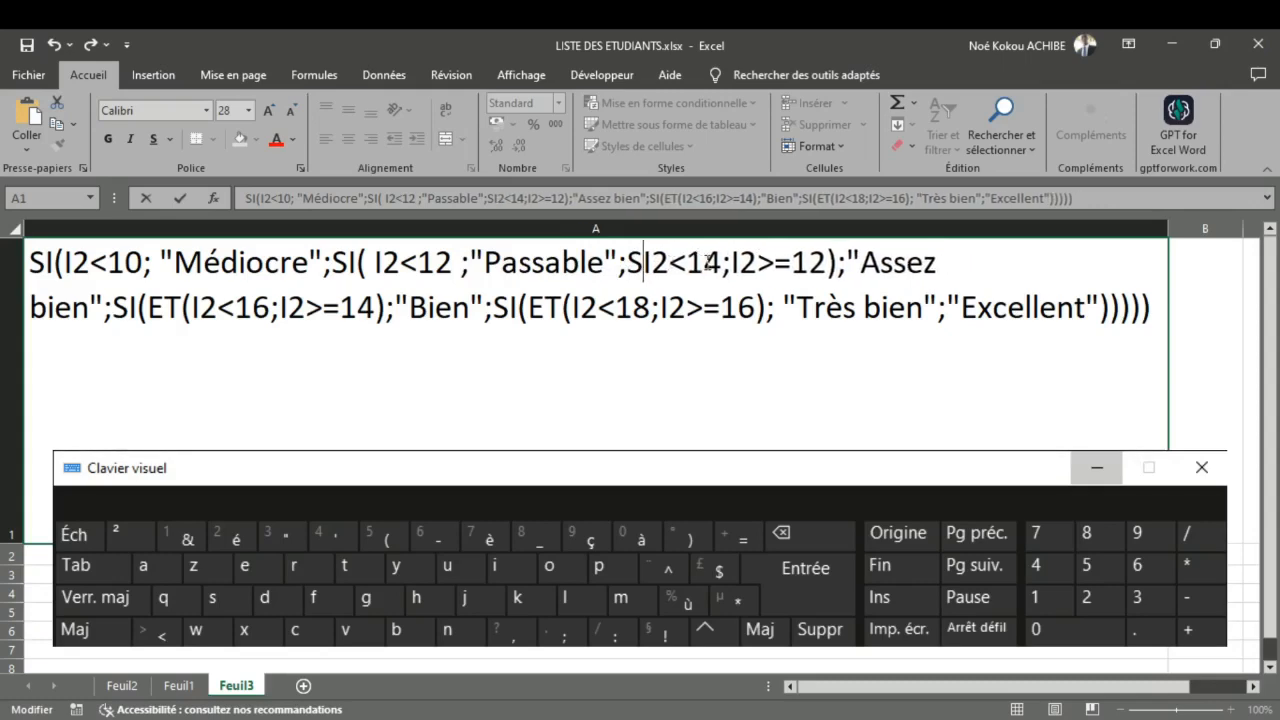
{"action": "type", "text": "I"}
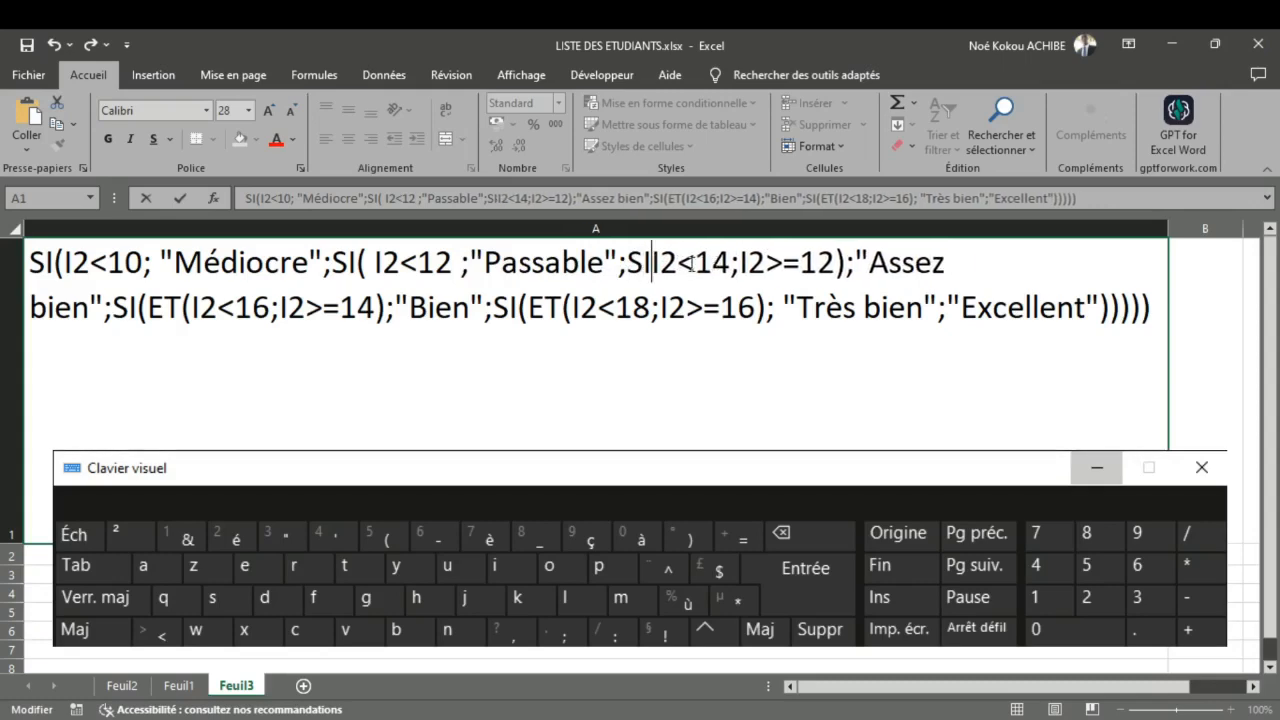
{"action": "type", "text": "("}
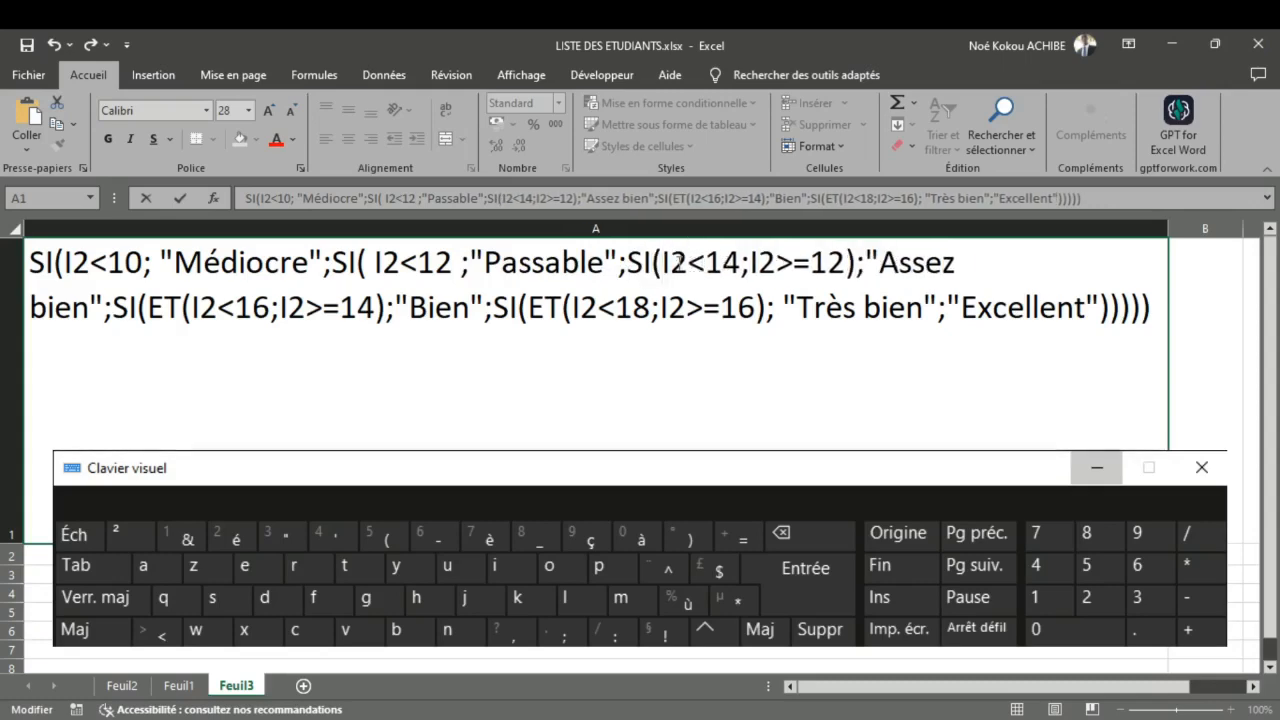
{"action": "left_click_drag", "start_coordinate": [742, 270], "coordinate": [852, 268]}
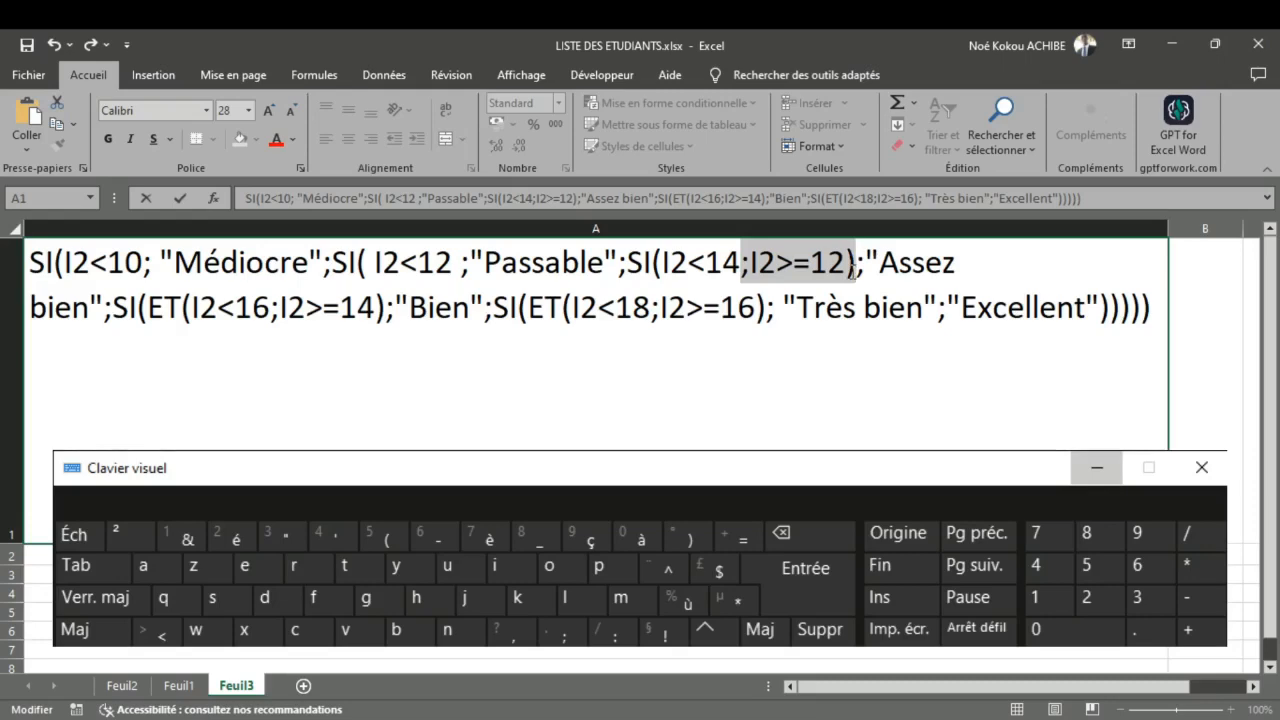
{"action": "key", "text": "Delete"}
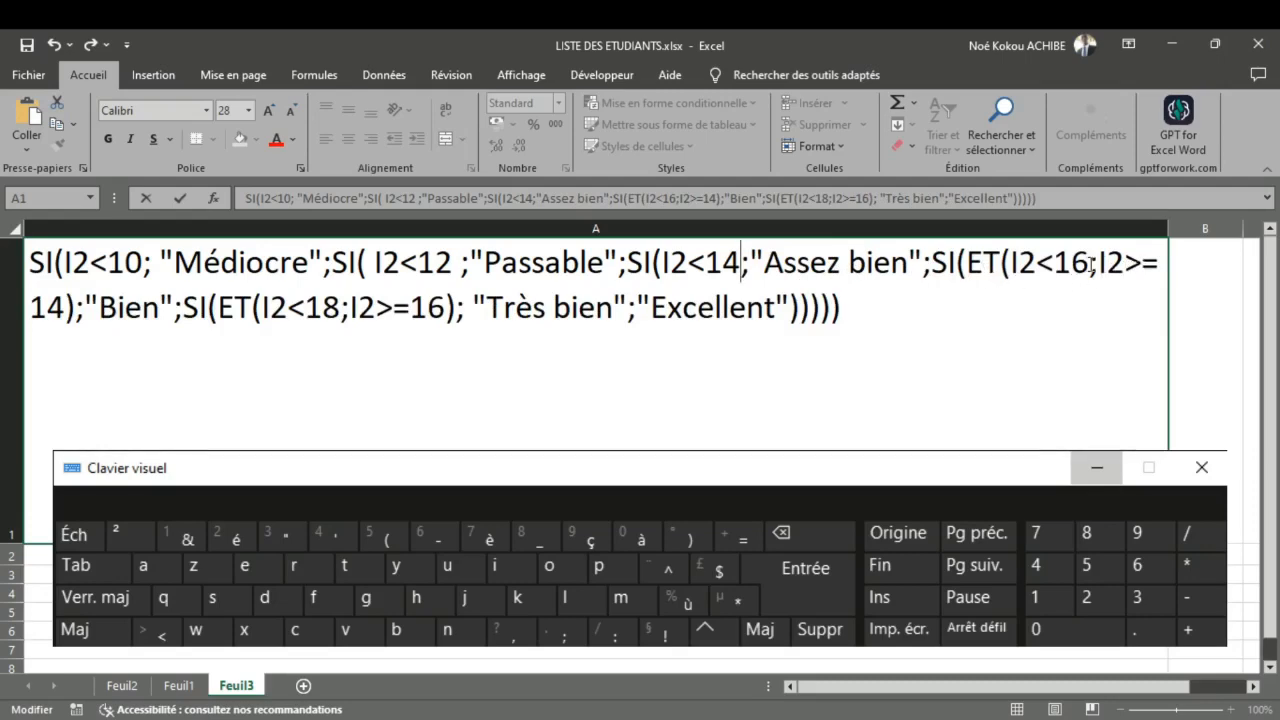
Step: Simplify the "Bien" condition in the draft formula to I2<16, removing the ET function and its second criterion
{"action": "left_click_drag", "start_coordinate": [1093, 263], "coordinate": [1155, 281]}
{"action": "key", "text": "BackSpace"}
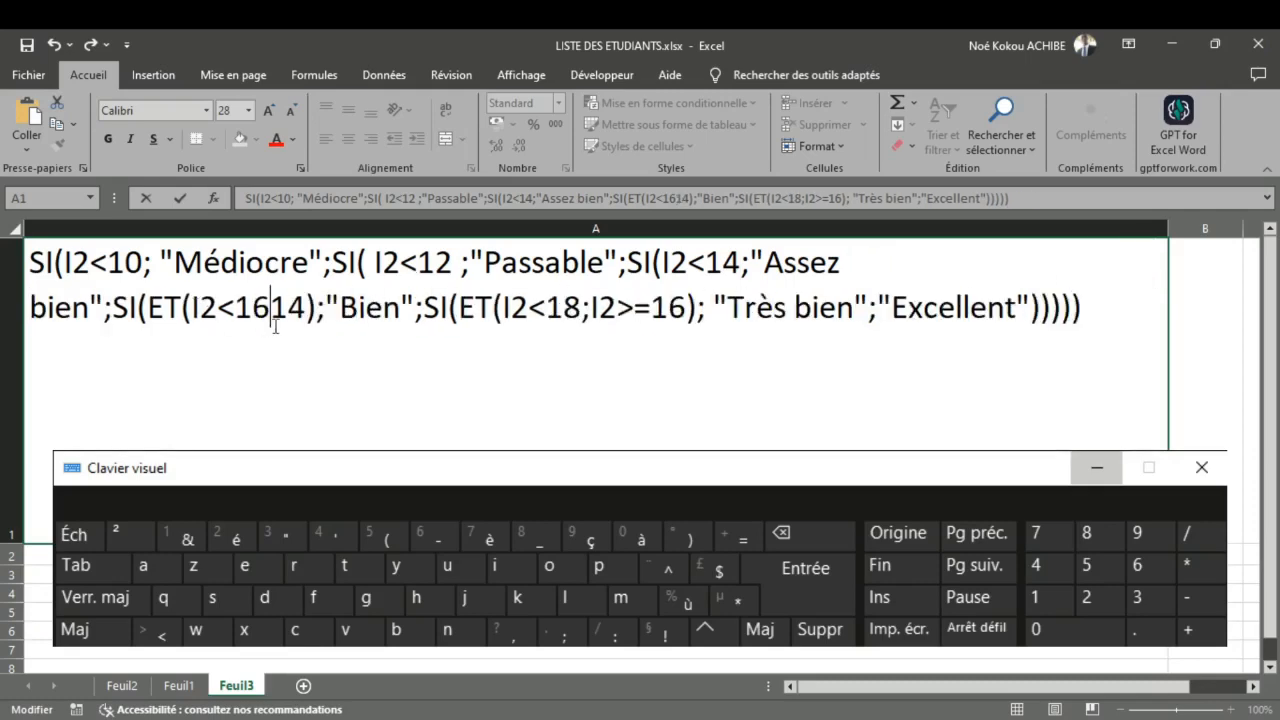
{"action": "left_click_drag", "start_coordinate": [304, 310], "coordinate": [278, 306]}
{"action": "key", "text": "BackSpace"}
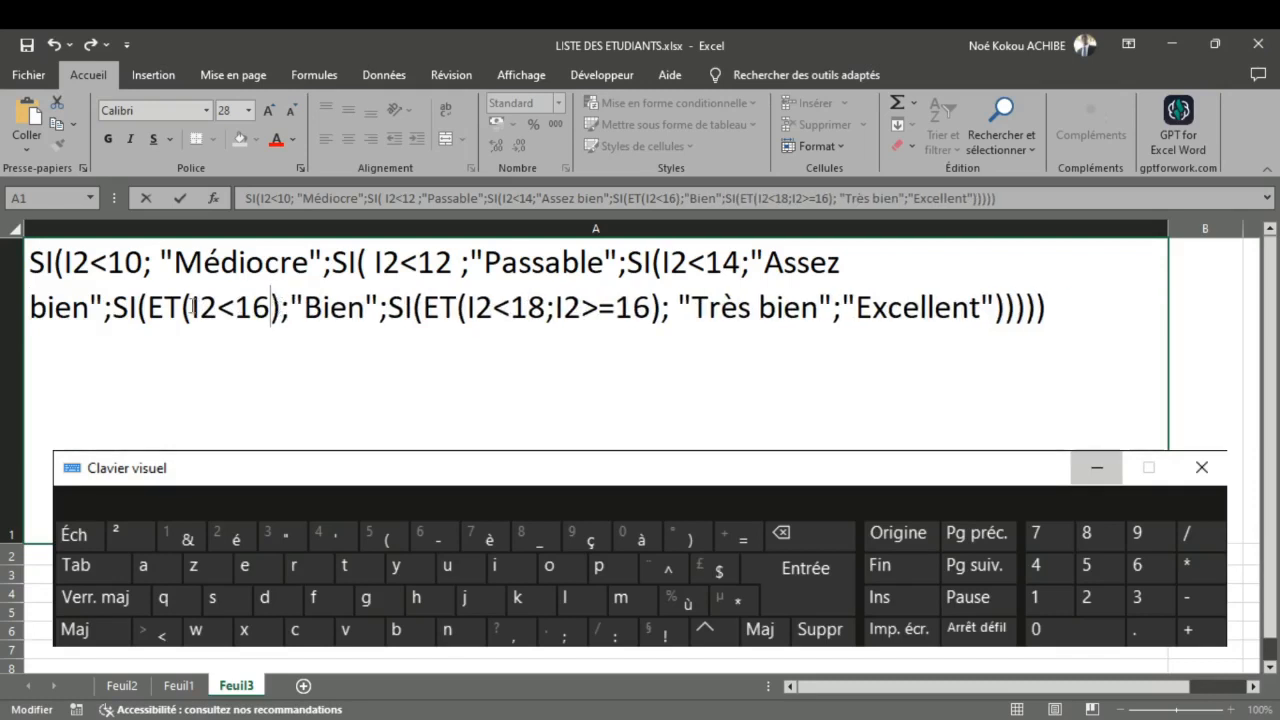
{"action": "left_click", "coordinate": [284, 312]}
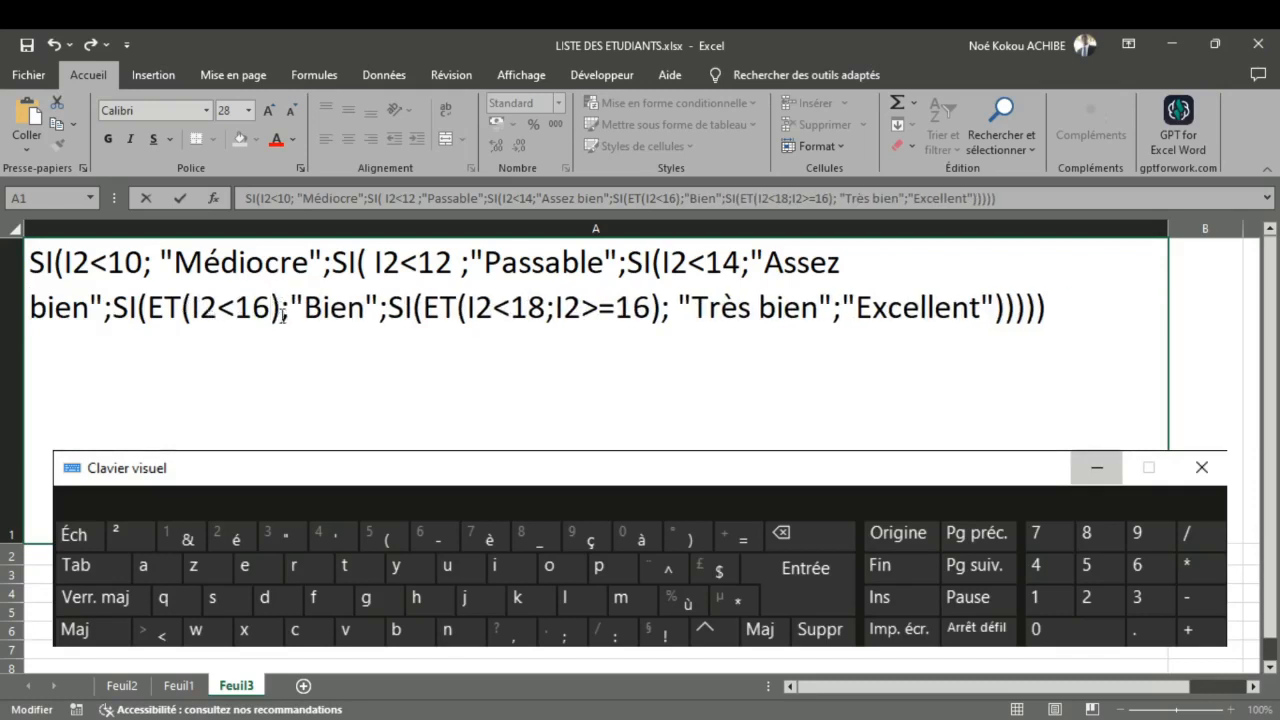
{"action": "key", "text": "BackSpace"}
{"action": "left_click", "coordinate": [193, 307]}
{"action": "key", "text": "BackSpace"}
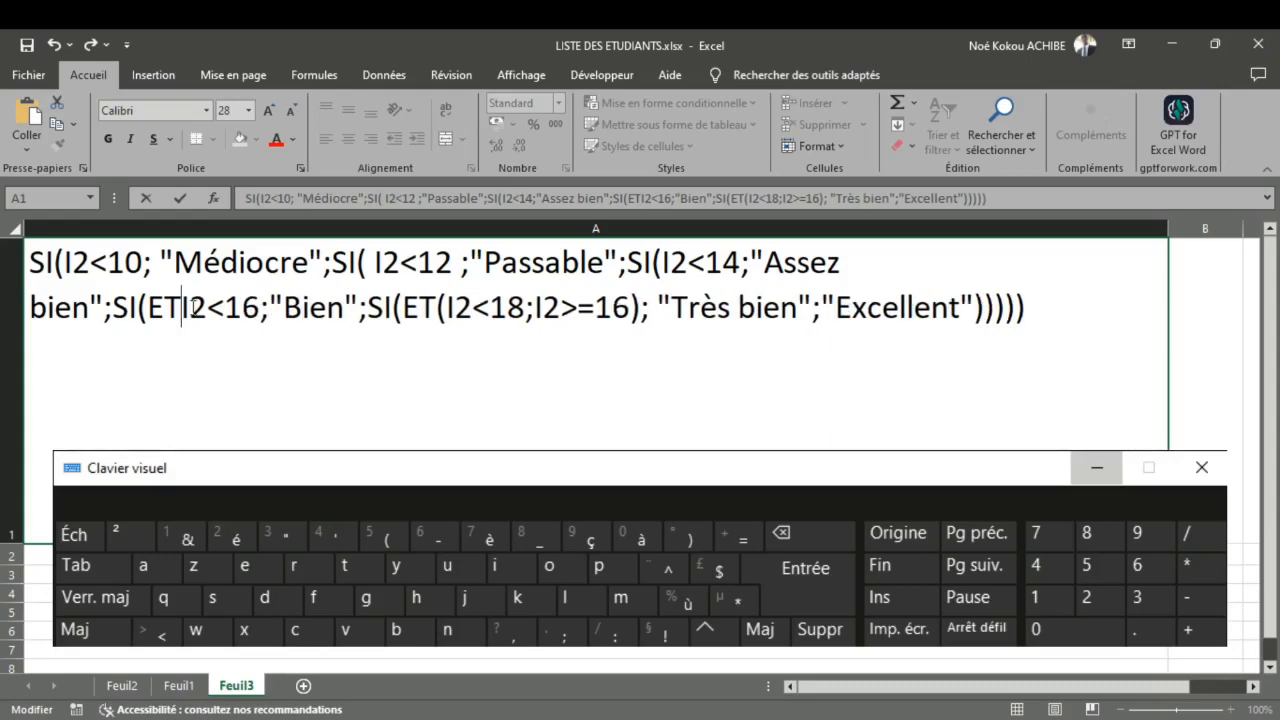
{"action": "key", "text": "BackSpace"}
{"action": "key", "text": "BackSpace"}
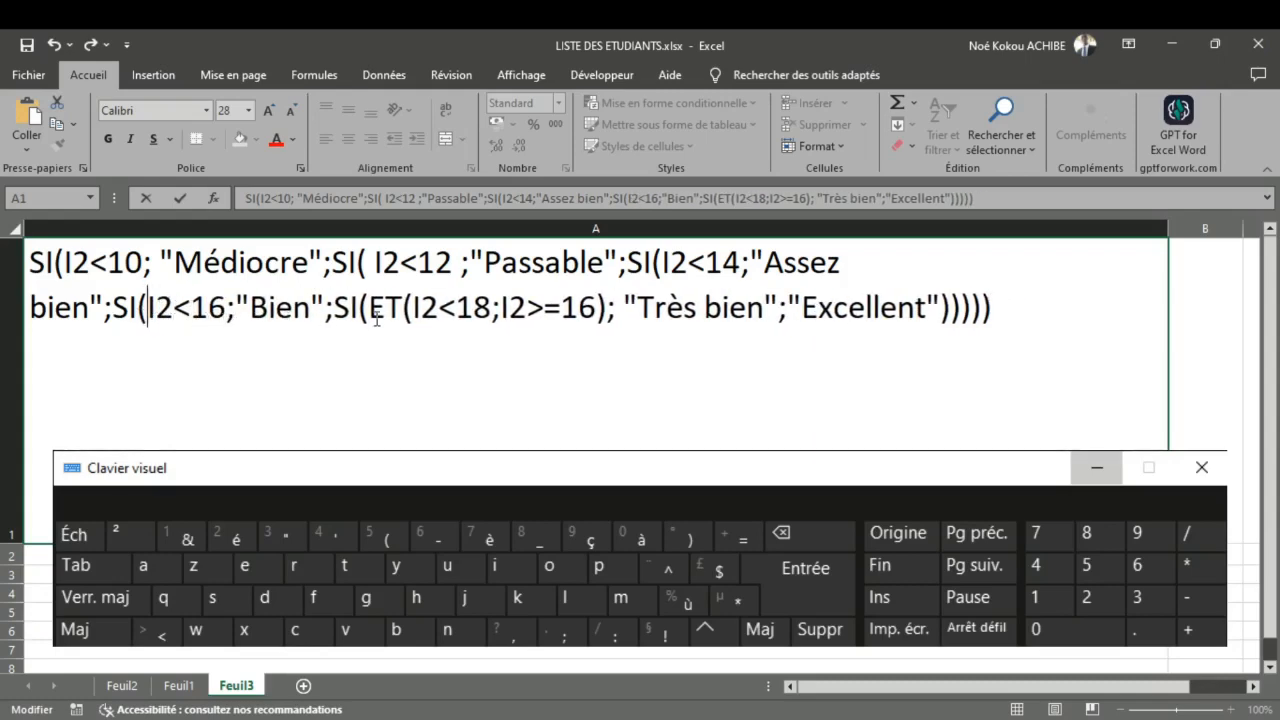
Step: Reduce the "Très bien" condition in the draft formula to I2<18, without the ET function or the I2>=16 criterion
{"action": "left_click_drag", "start_coordinate": [369, 308], "coordinate": [415, 308]}
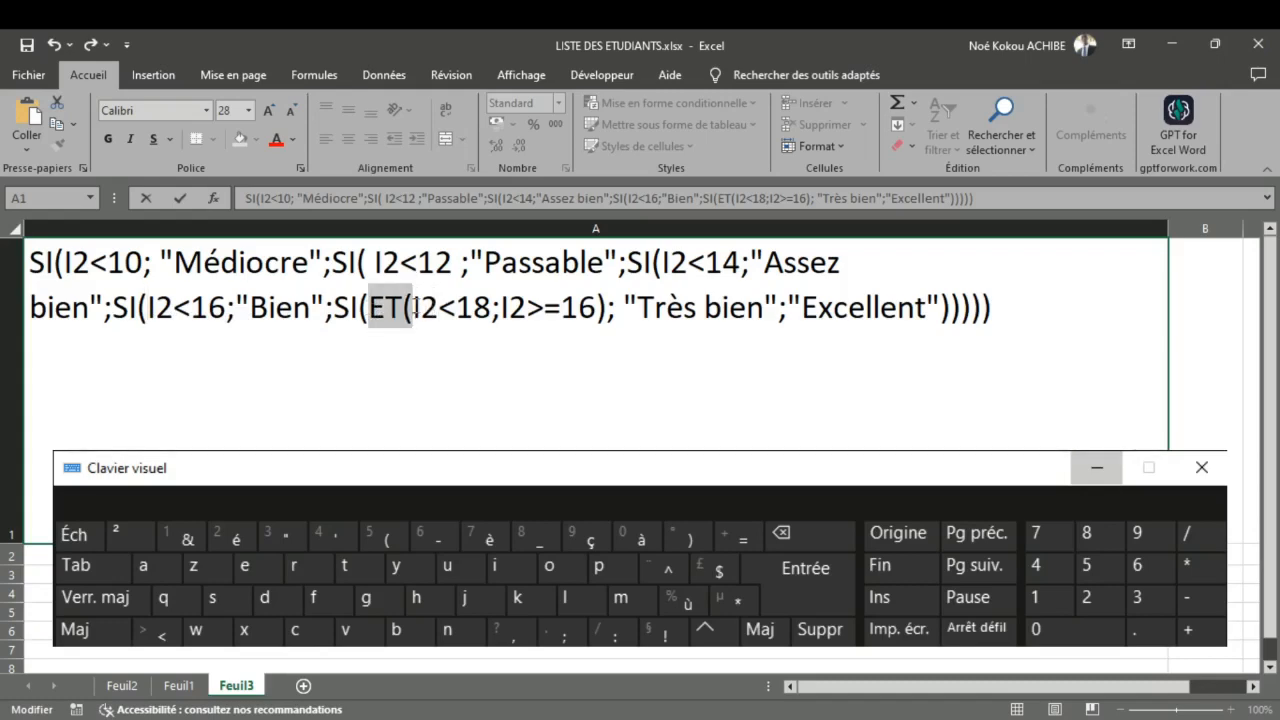
{"action": "key", "text": "BackSpace"}
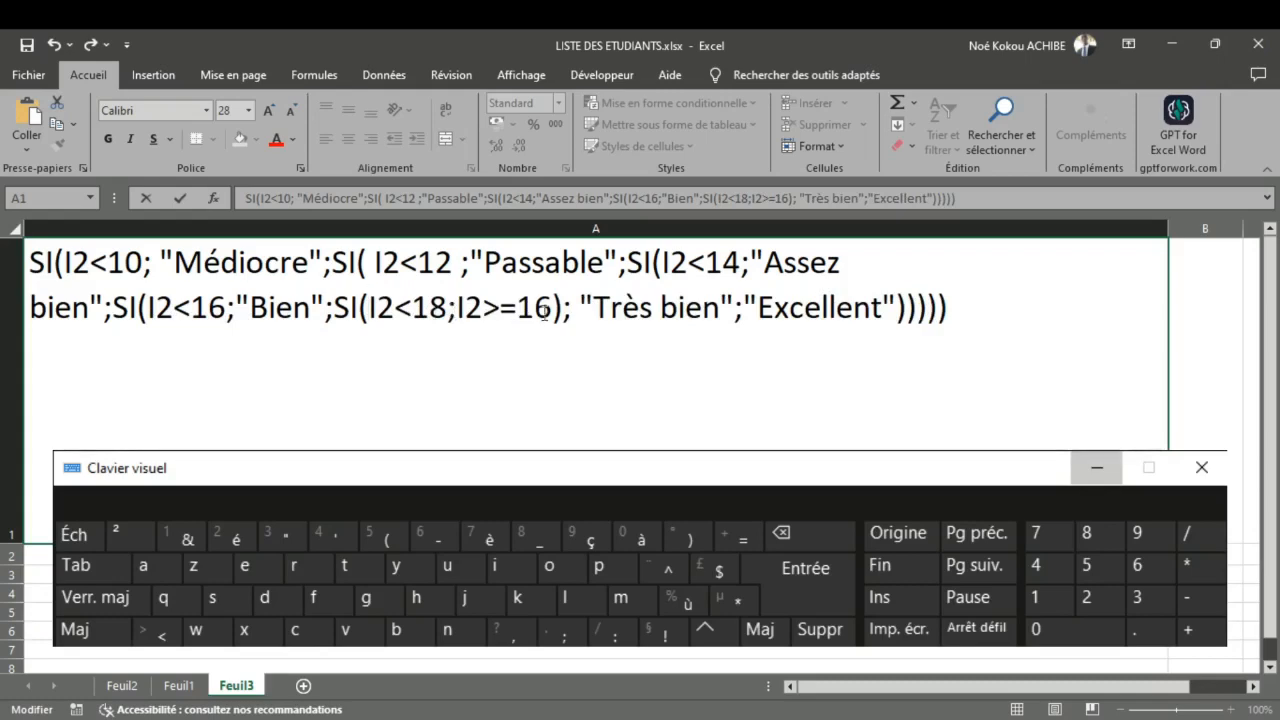
{"action": "left_click_drag", "start_coordinate": [562, 308], "coordinate": [451, 310]}
{"action": "key", "text": "BackSpace"}
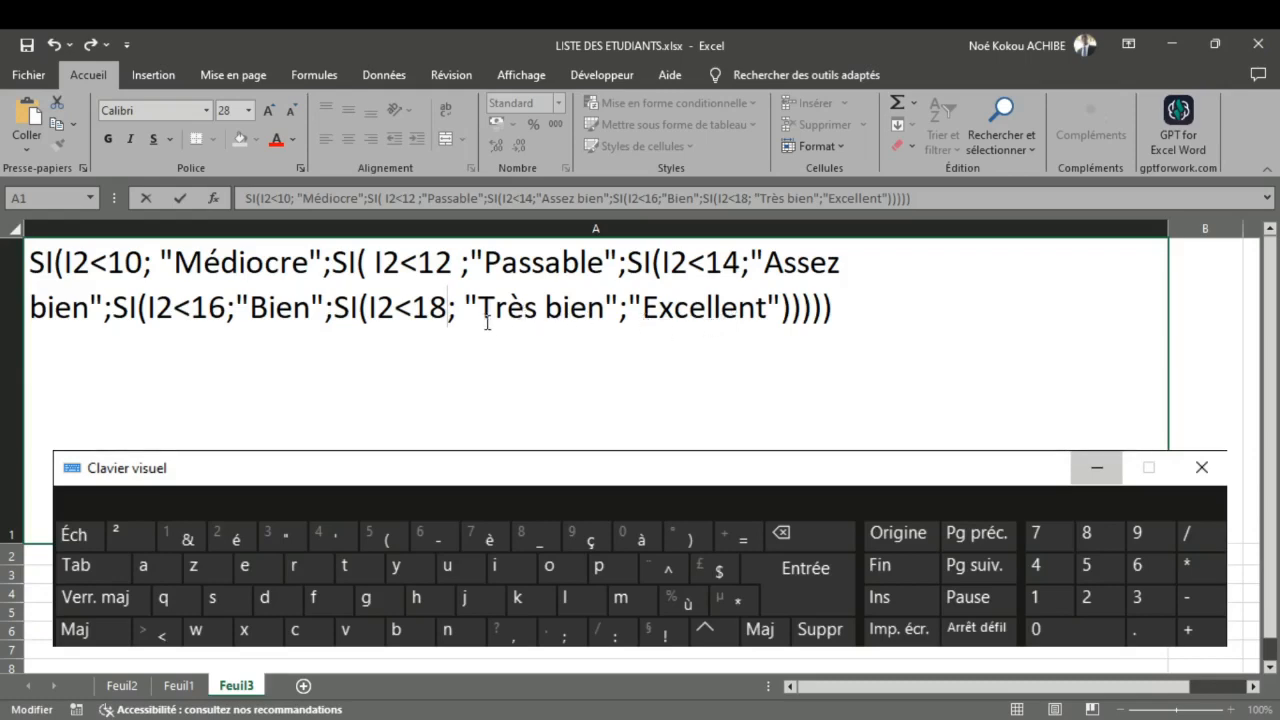
{"action": "left_click", "coordinate": [107, 264]}
{"action": "type", "text": "="}
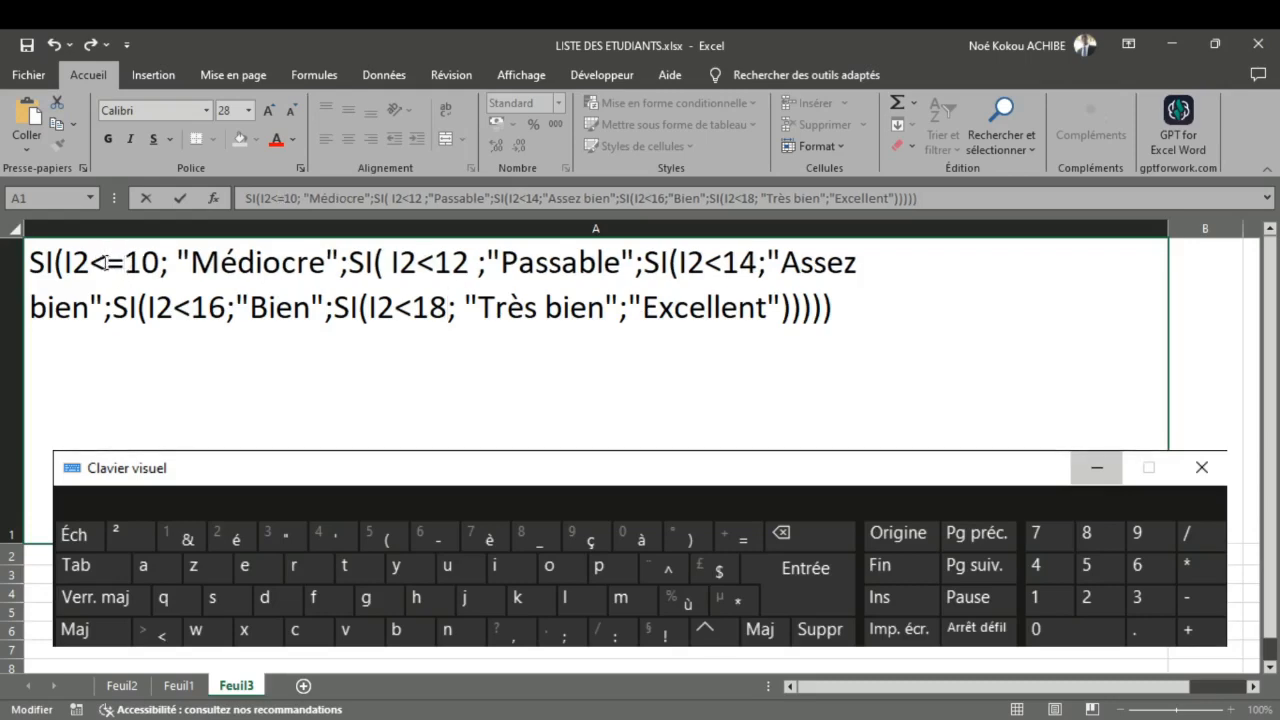
{"action": "left_click", "coordinate": [436, 270]}
{"action": "type", "text": "="}
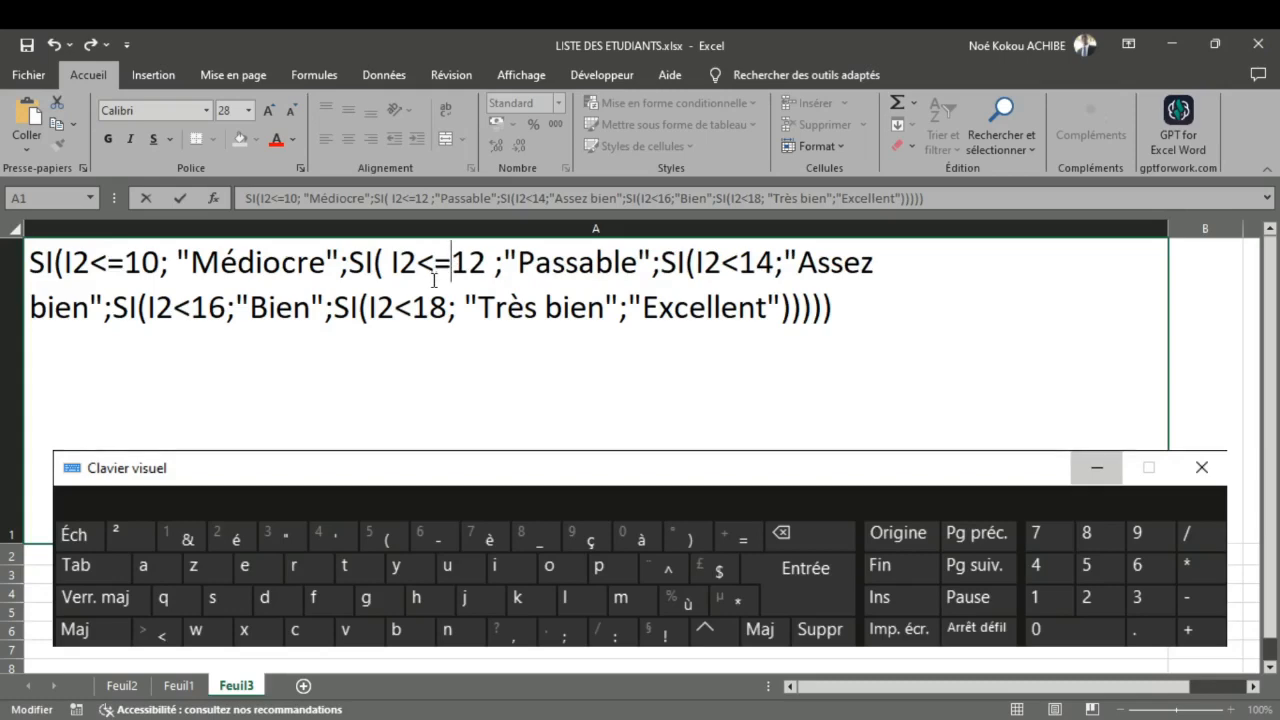
{"action": "left_click", "coordinate": [123, 264]}
{"action": "key", "text": "BackSpace"}
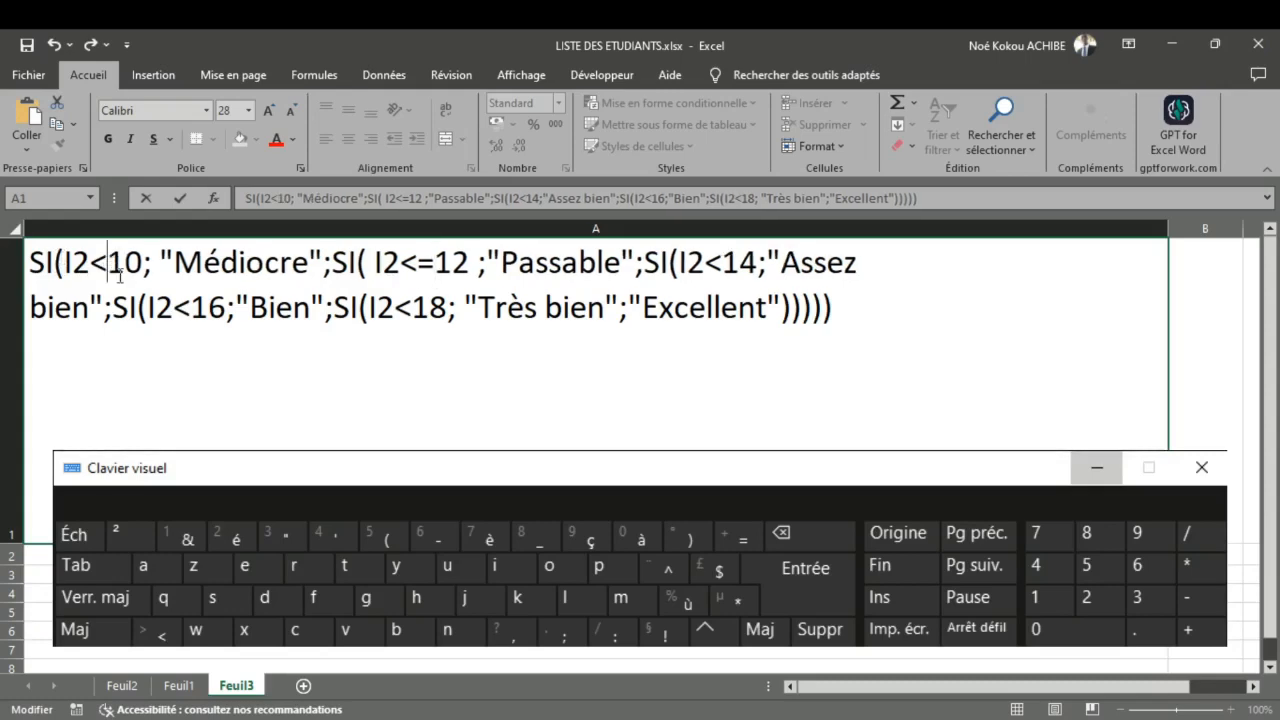
{"action": "left_click", "coordinate": [436, 264]}
{"action": "key", "text": "BackSpace"}
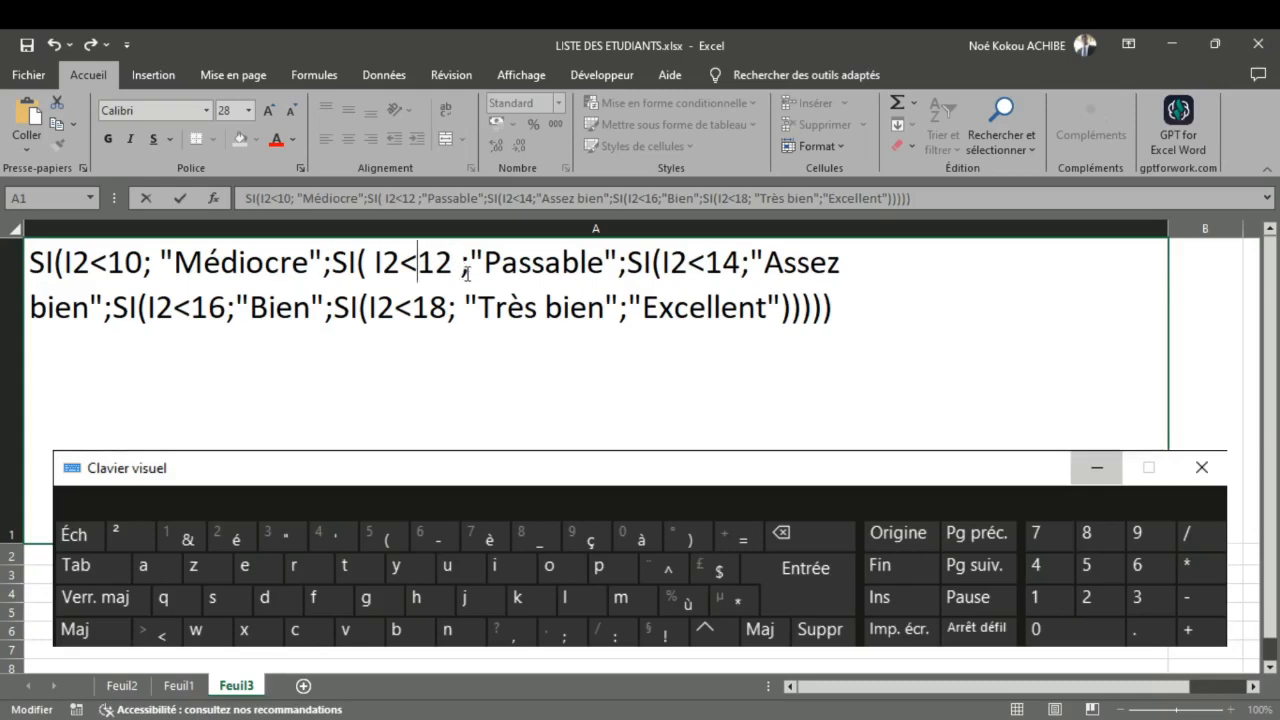
{"action": "left_click", "coordinate": [706, 268]}
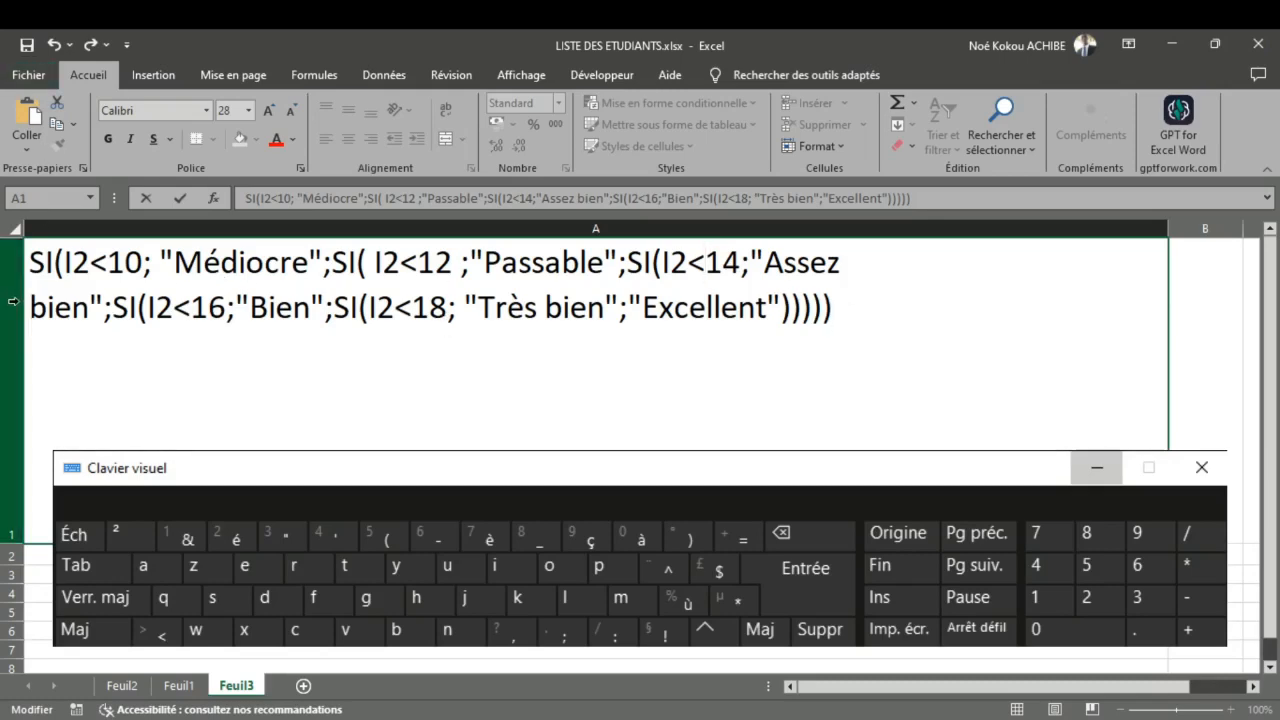
Step: Copy the entire simplified SI formula from A1 on Feuil3 and return to Feuil1
{"action": "left_click", "coordinate": [36, 270]}
{"action": "left_click_drag", "start_coordinate": [32, 268], "coordinate": [833, 350]}
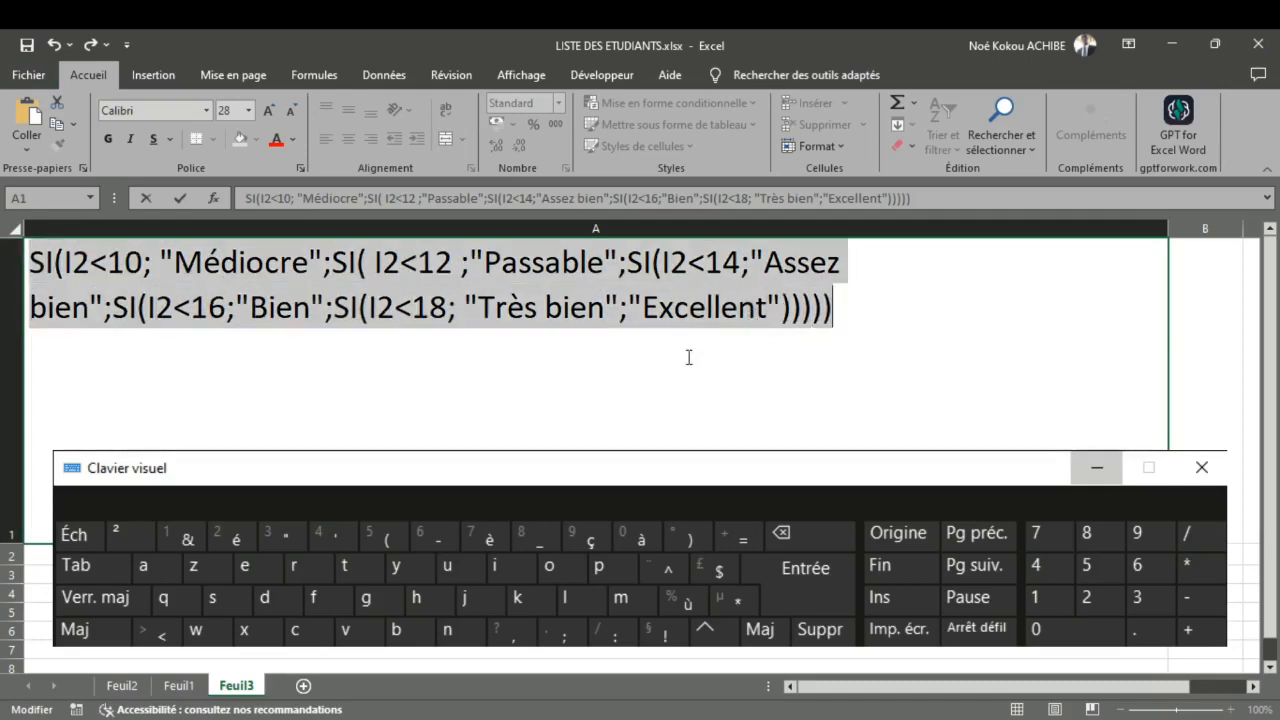
{"action": "left_click", "coordinate": [175, 693]}
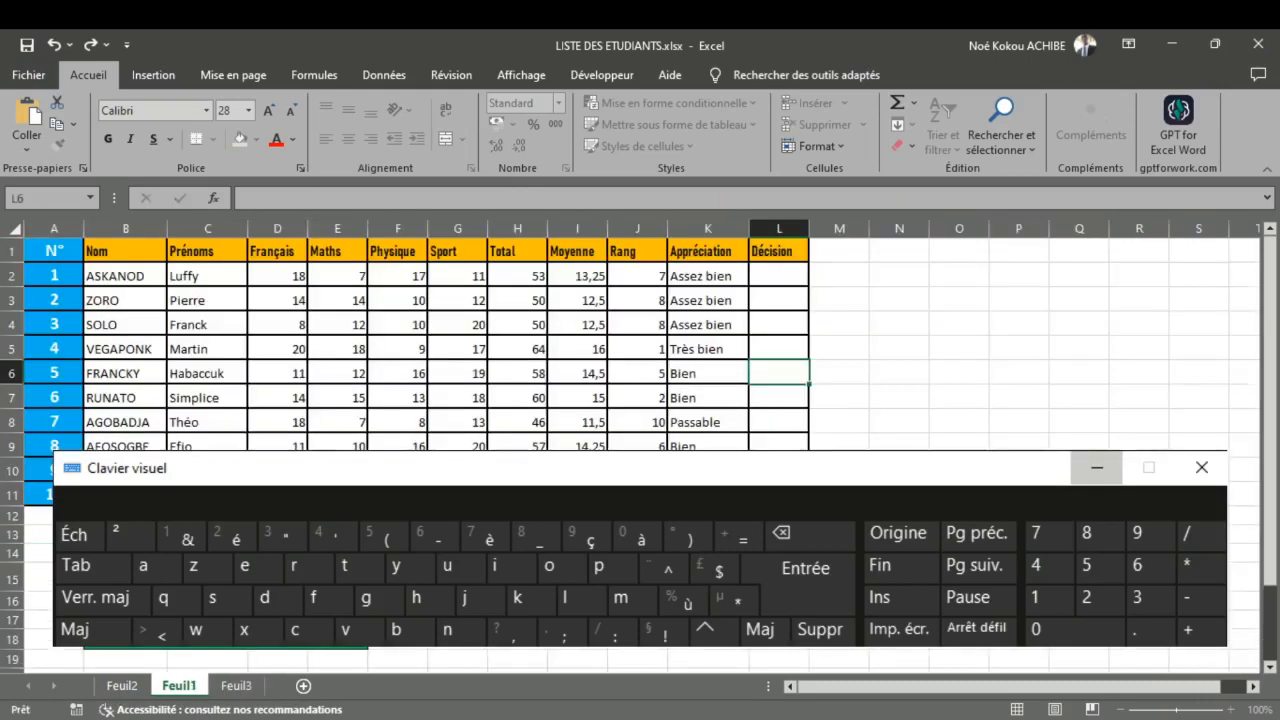
Step: Replace the formula in K2 with the copied simplified SI formula preceded by an equals sign, and fill it down to K11
{"action": "left_click", "coordinate": [739, 273]}
{"action": "double_click", "coordinate": [739, 273]}
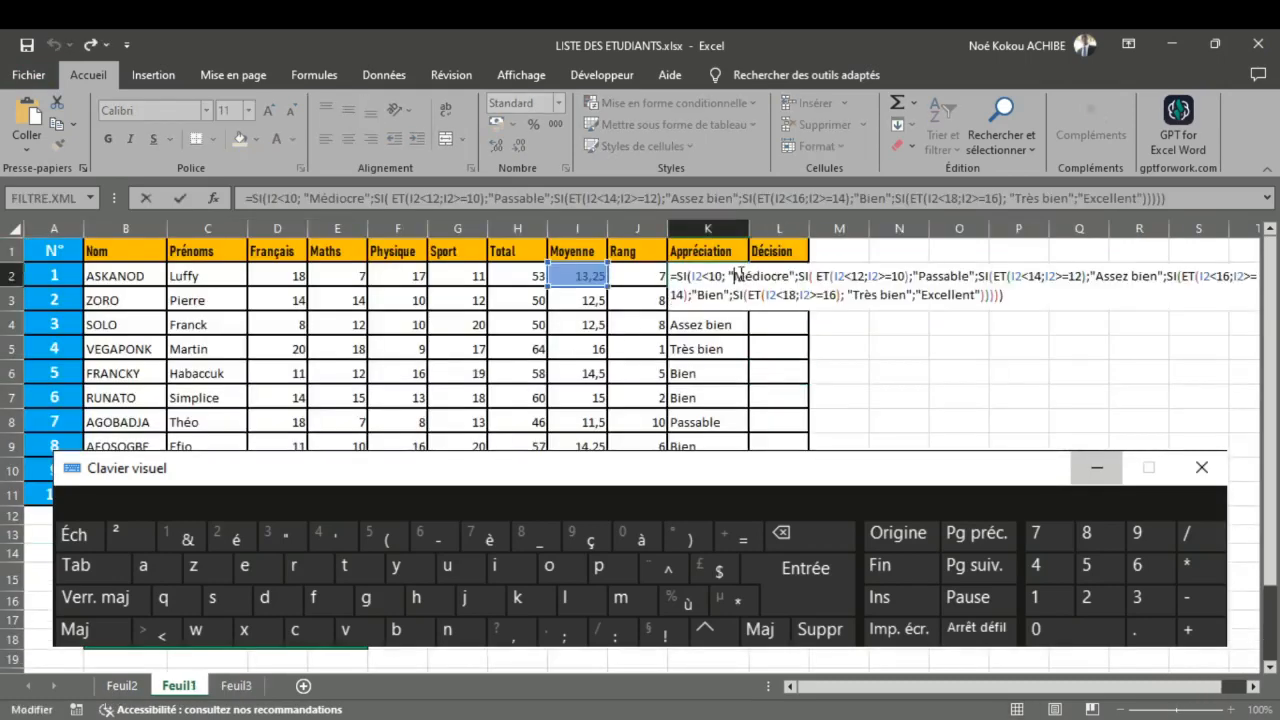
{"action": "key", "text": "ctrl+a"}
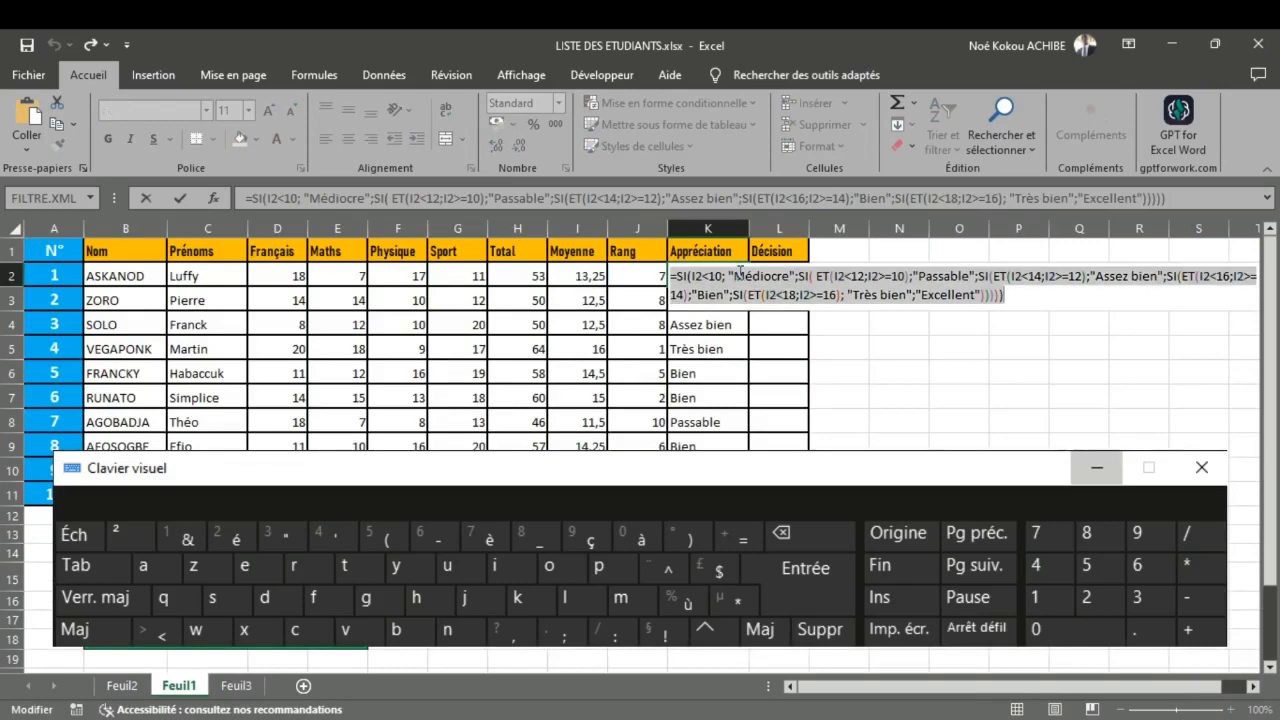
{"action": "key", "text": "BackSpace"}
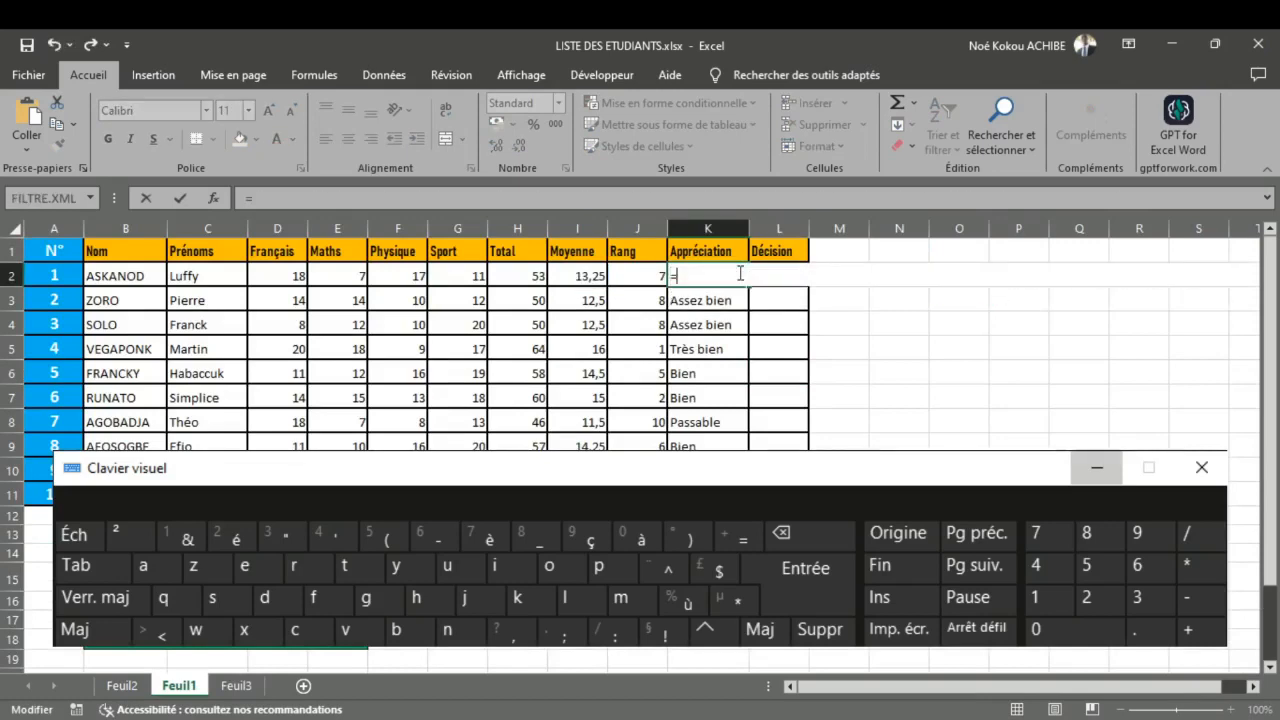
{"action": "type", "text": "=SI(I2<10; \"Médiocre\";SI( I2<12 ;\"Passable\";SI(I2<14;\"Assez bien\";SI(I2<16;\"Bien\";SI(I2<18; \"Très bien\";\"Excellent\")))))"}
{"action": "key", "text": "ctrl+Return"}
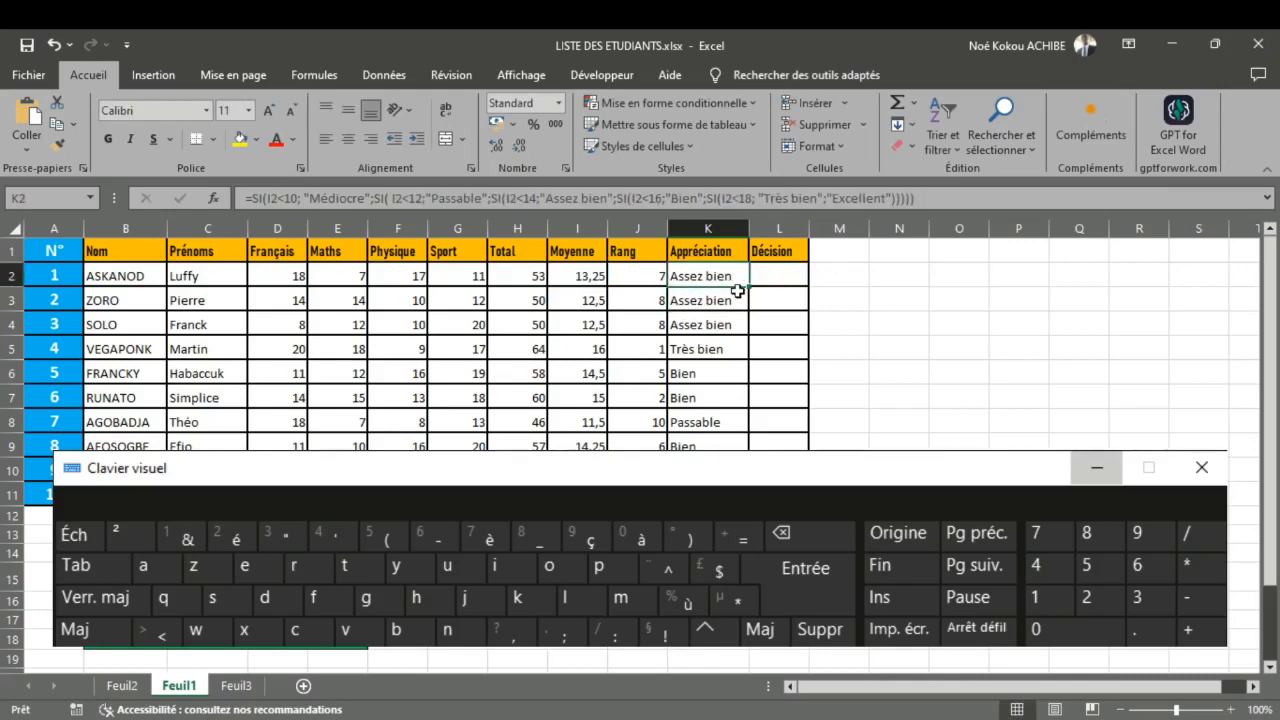
{"action": "double_click", "coordinate": [748, 285]}
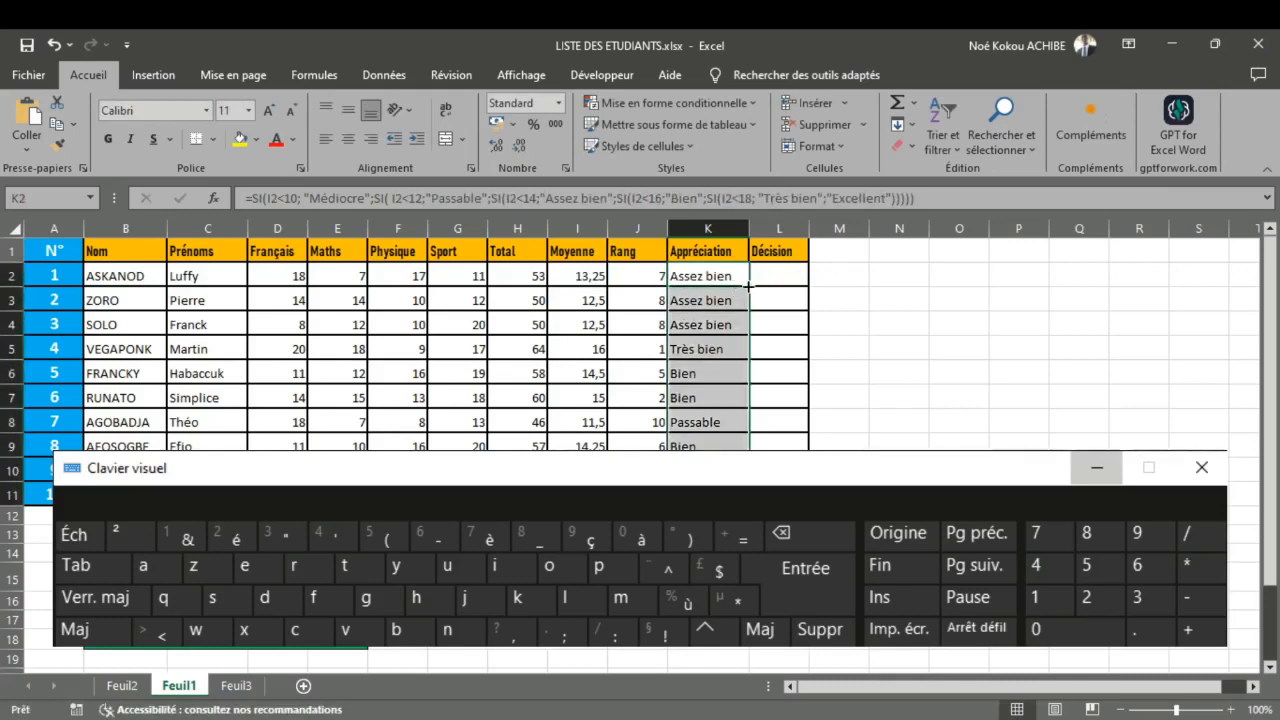
{"action": "left_click", "coordinate": [715, 348]}
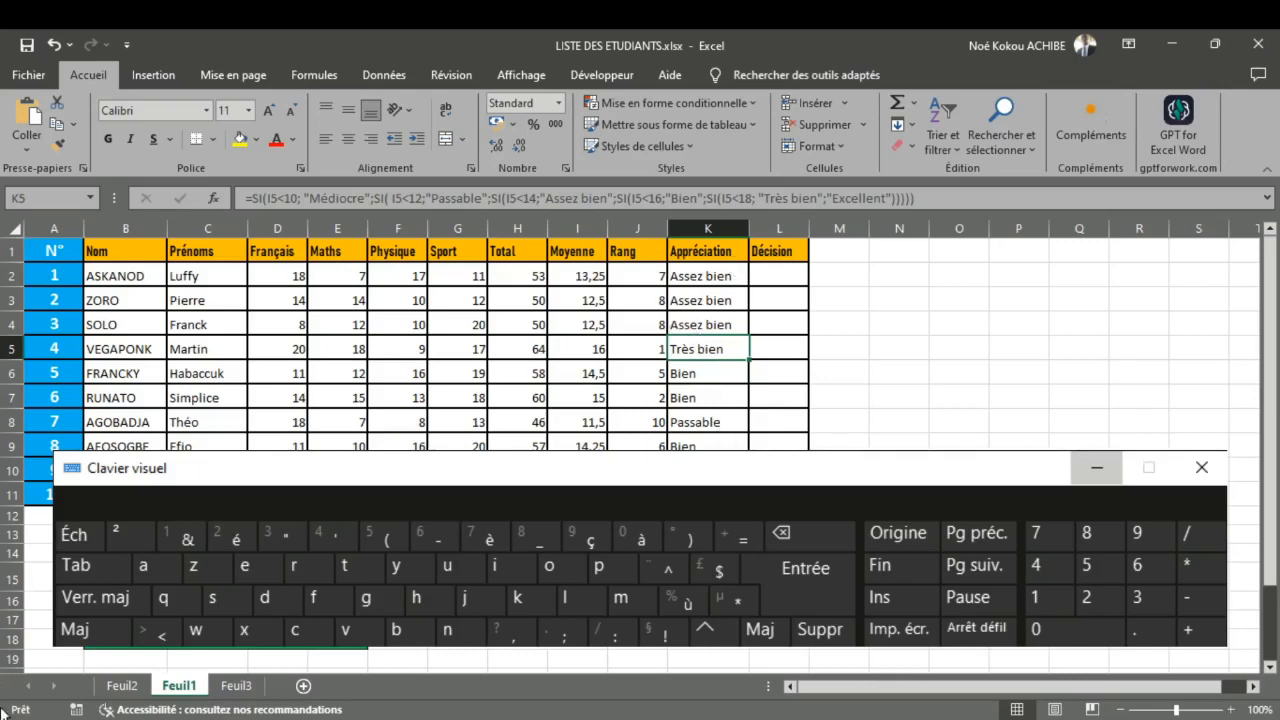
Step: Review the draft formula on Feuil3, and start an SI formula in Décision cell L2 on Feuil1 that references the average in I2
{"action": "left_click", "coordinate": [240, 686]}
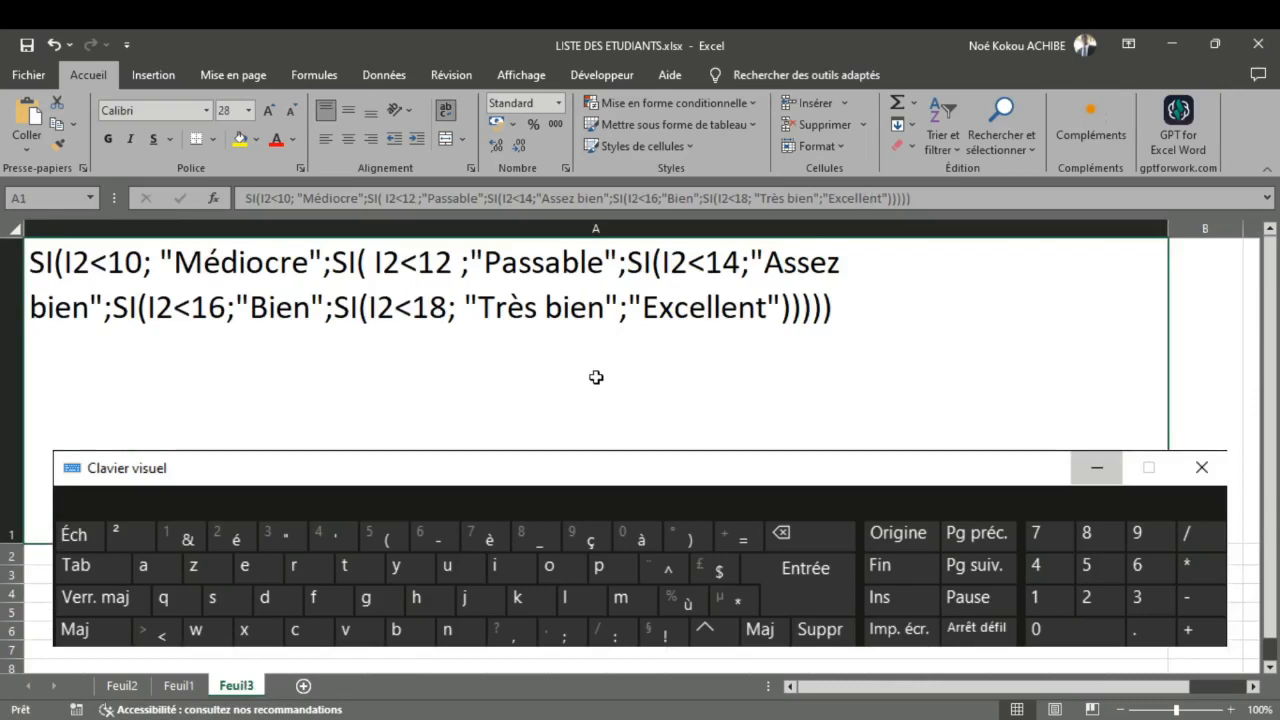
{"action": "left_click", "coordinate": [166, 689]}
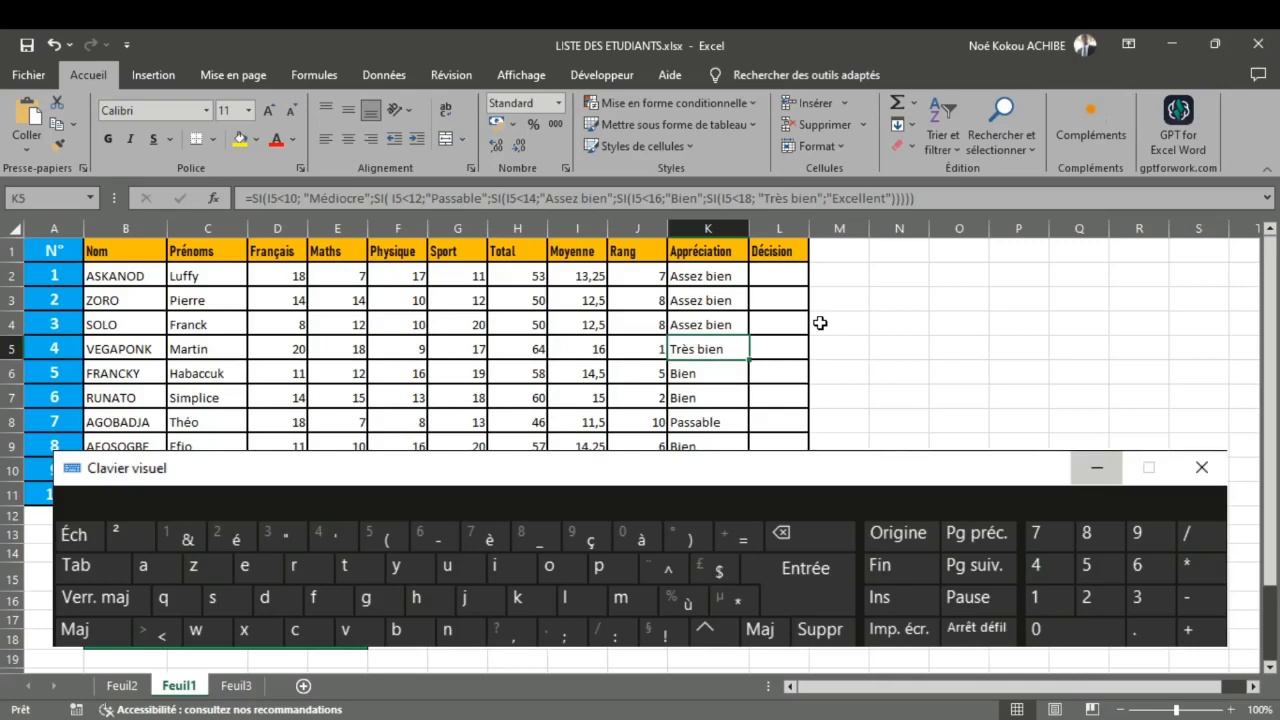
{"action": "double_click", "coordinate": [778, 282]}
{"action": "type", "text": "="}
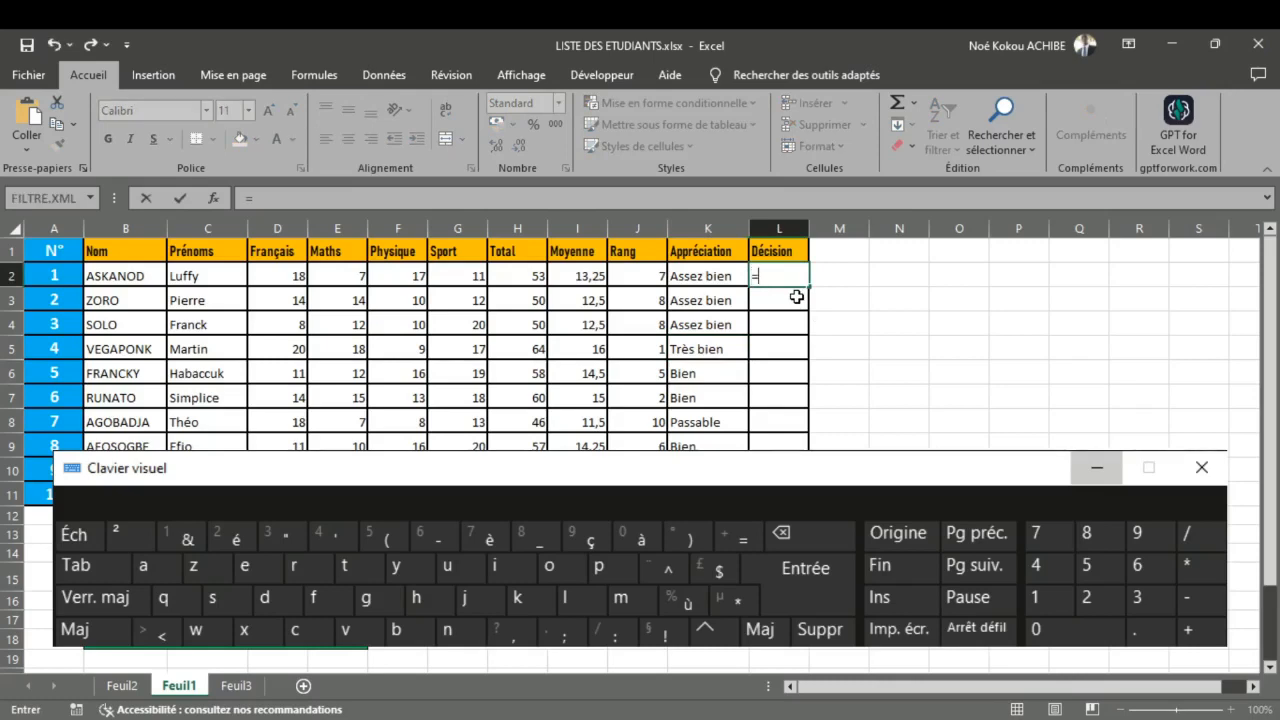
{"action": "type", "text": "SI("}
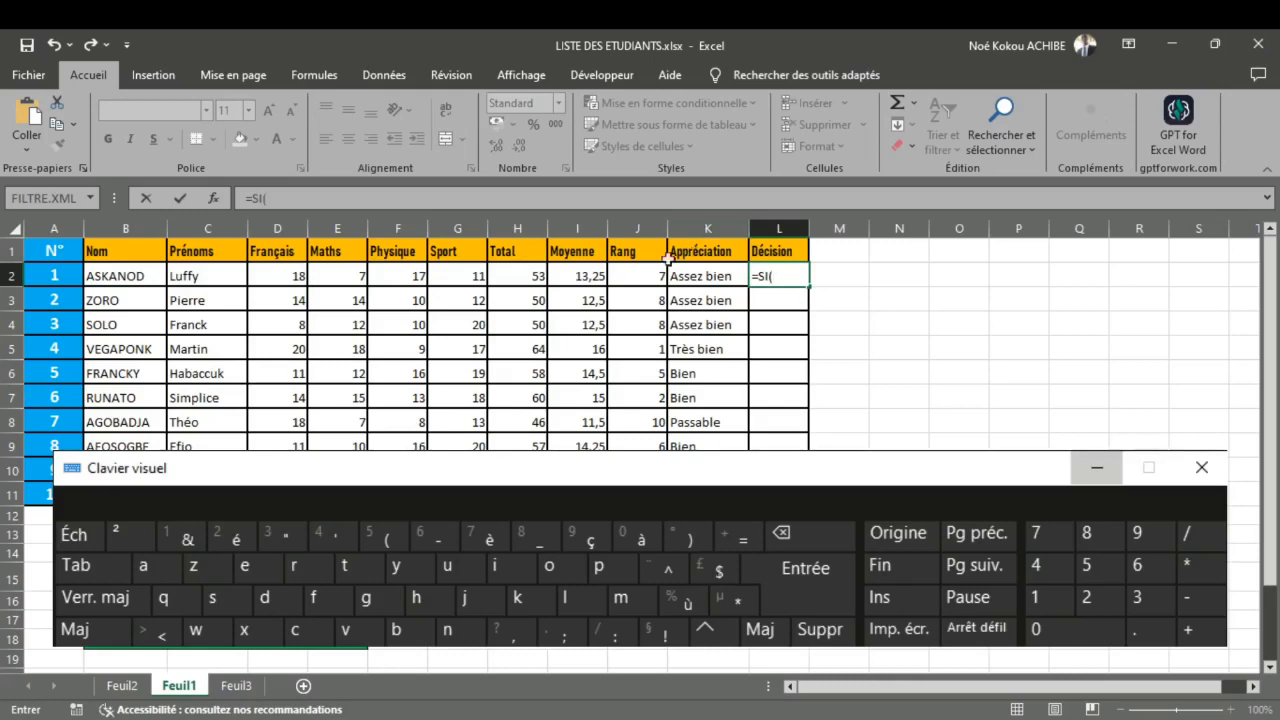
{"action": "left_click", "coordinate": [574, 276]}
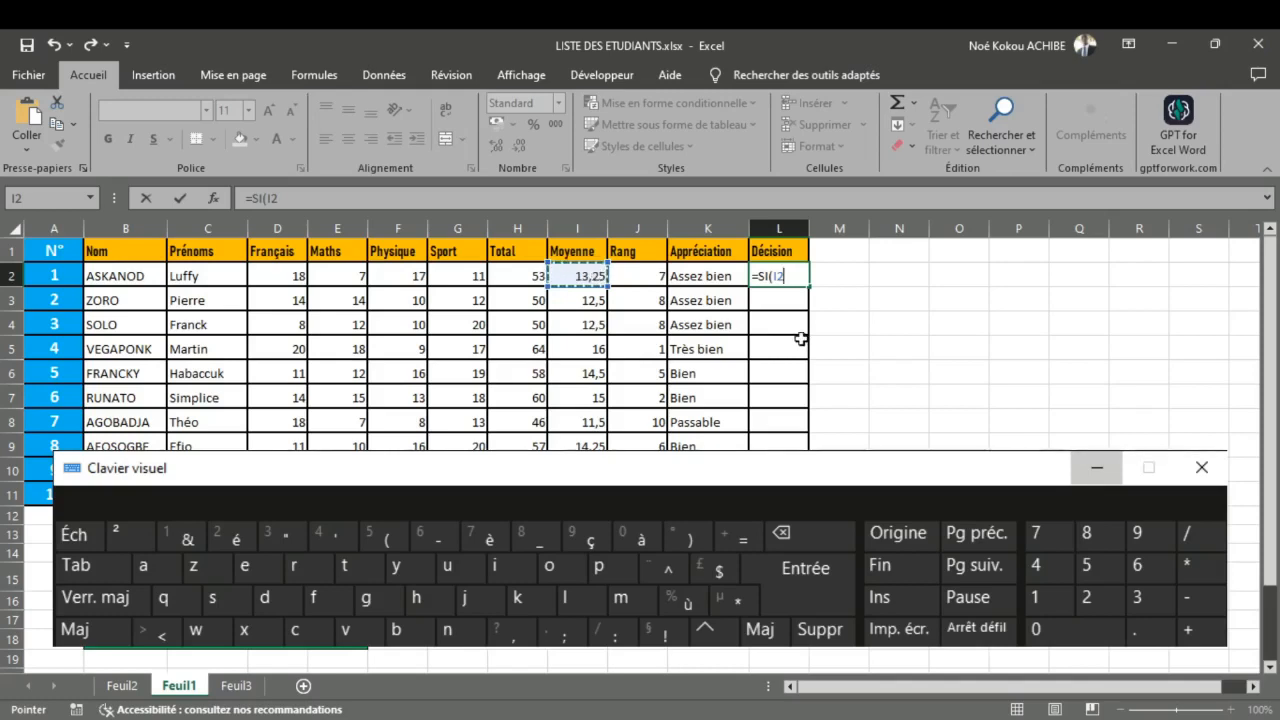
Step: Complete the logical test of the SI formula in L2 as I2>=12
{"action": "left_click", "coordinate": [1066, 46]}
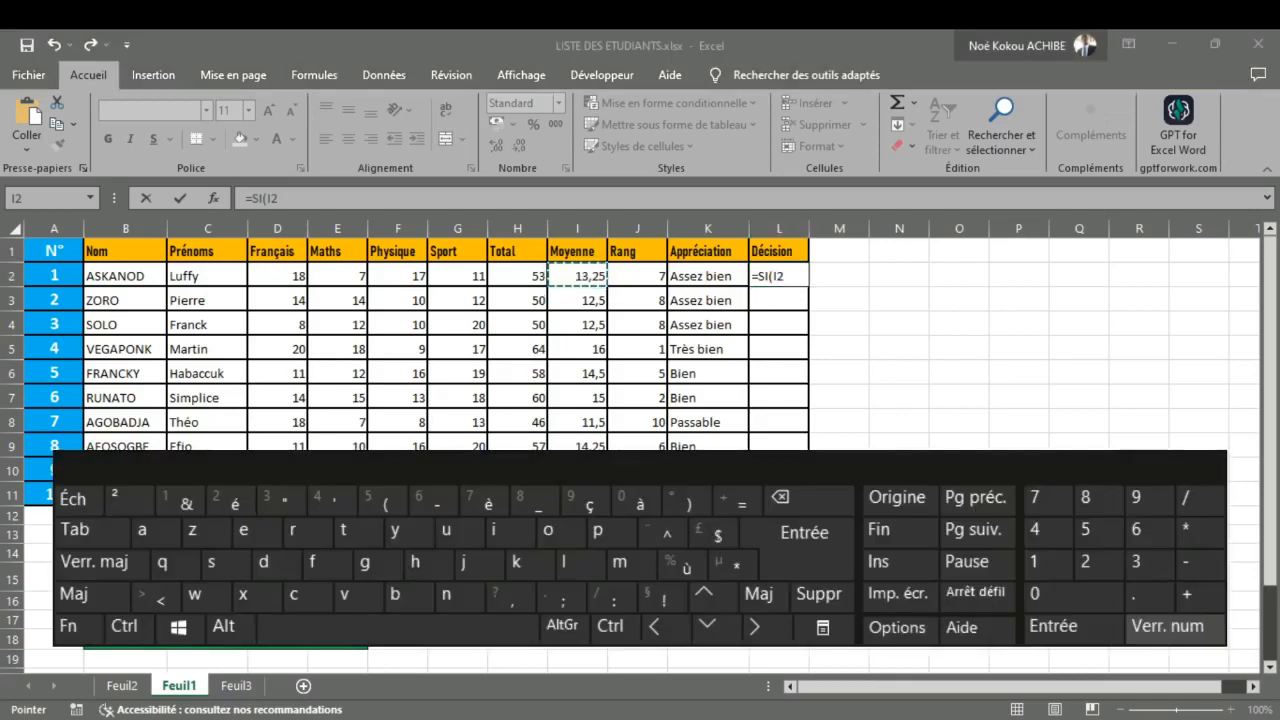
{"action": "left_click", "coordinate": [490, 200]}
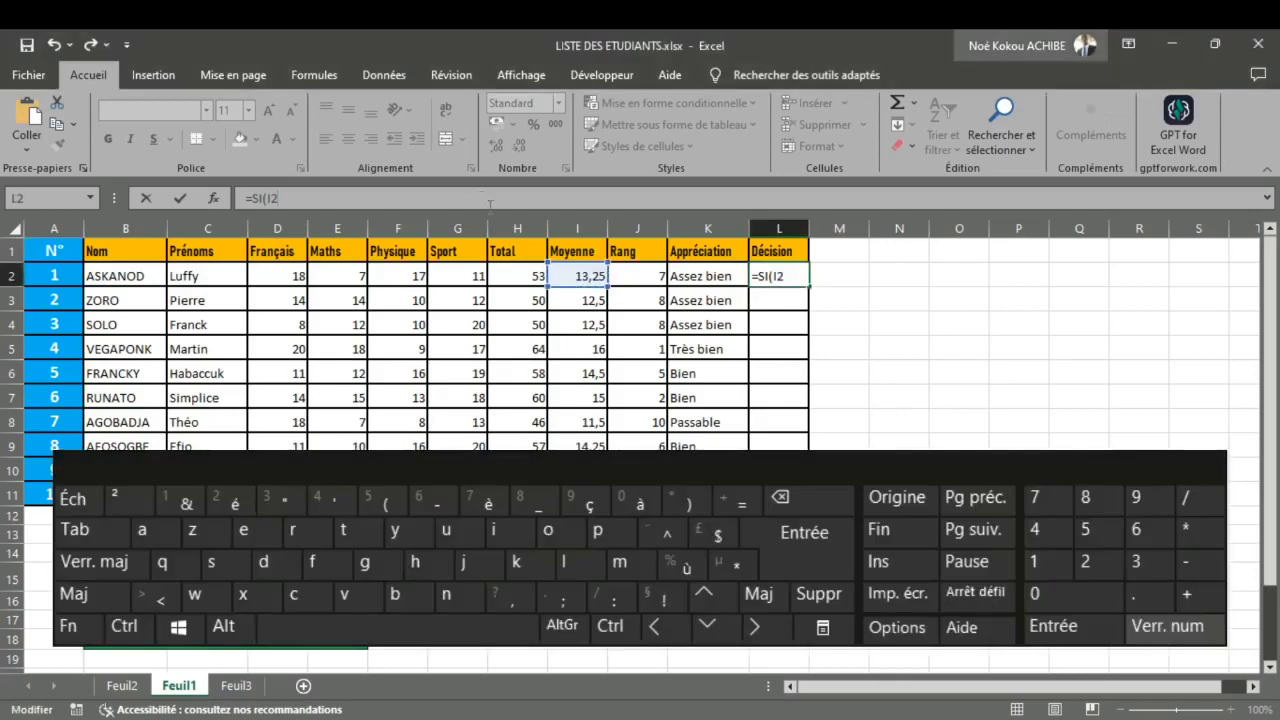
{"action": "double_click", "coordinate": [804, 276]}
{"action": "left_click", "coordinate": [804, 276]}
{"action": "left_click", "coordinate": [74, 593]}
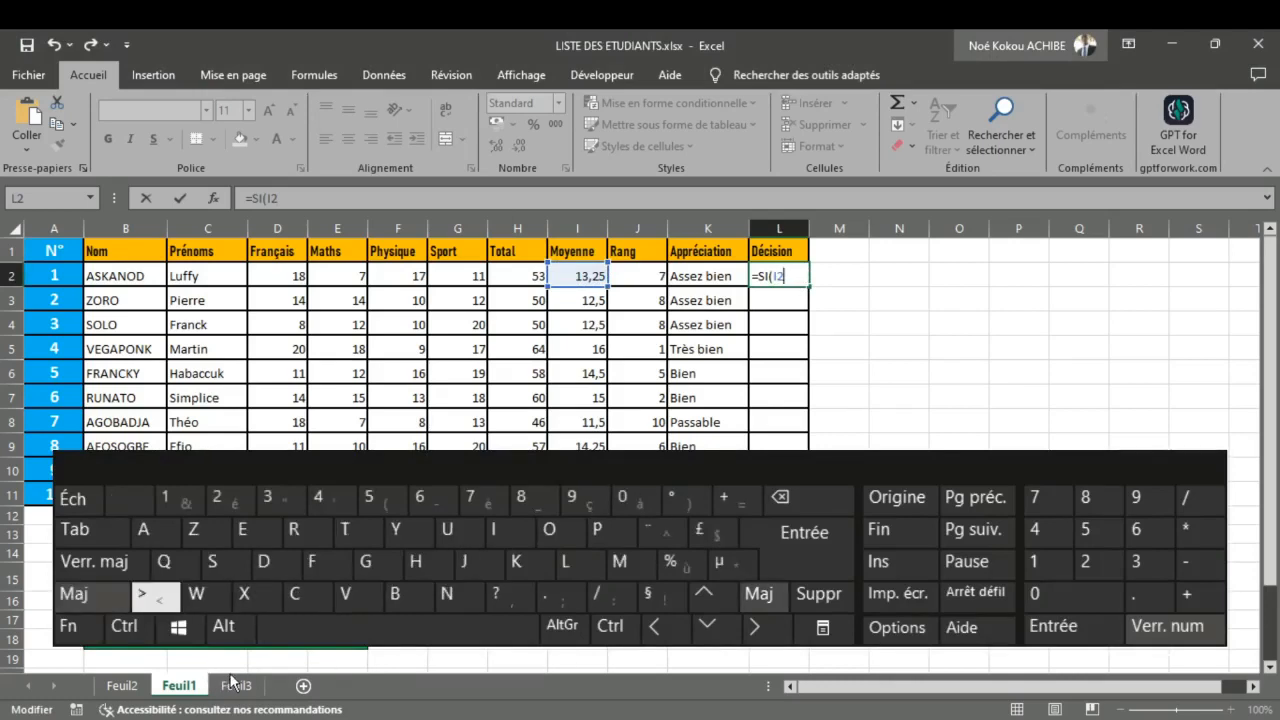
{"action": "type", "text": ">"}
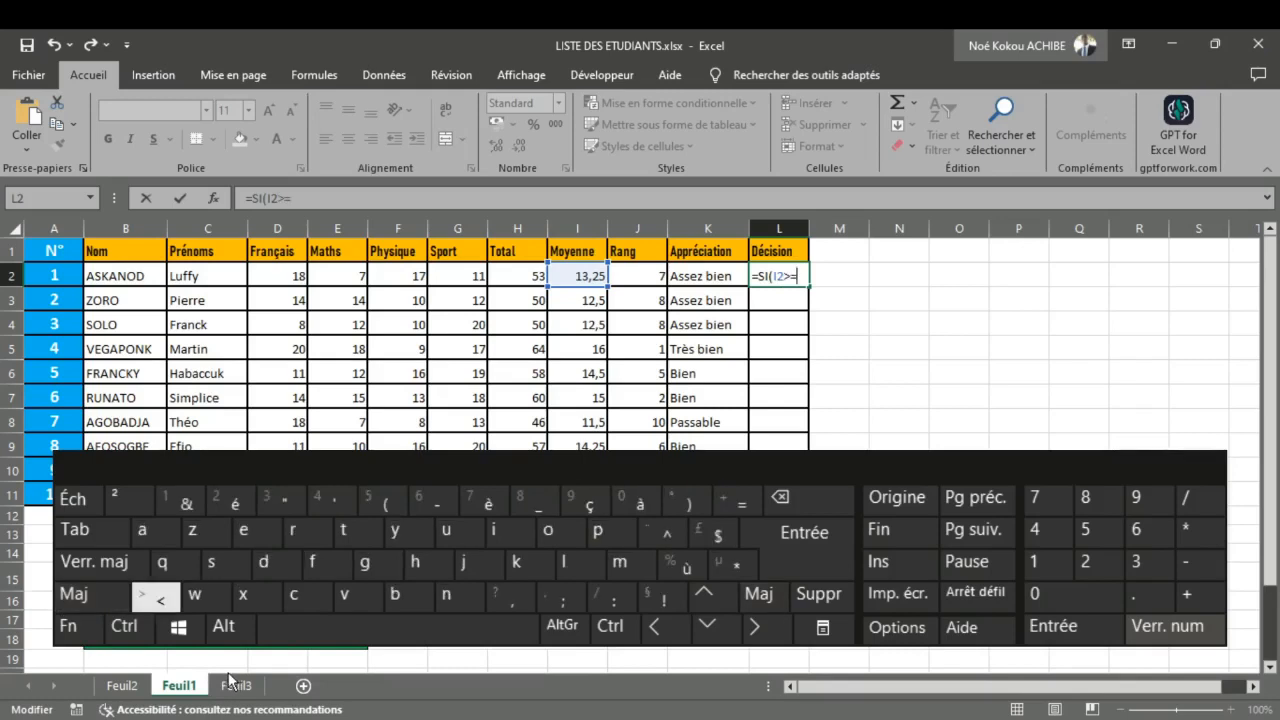
{"action": "type", "text": "=12"}
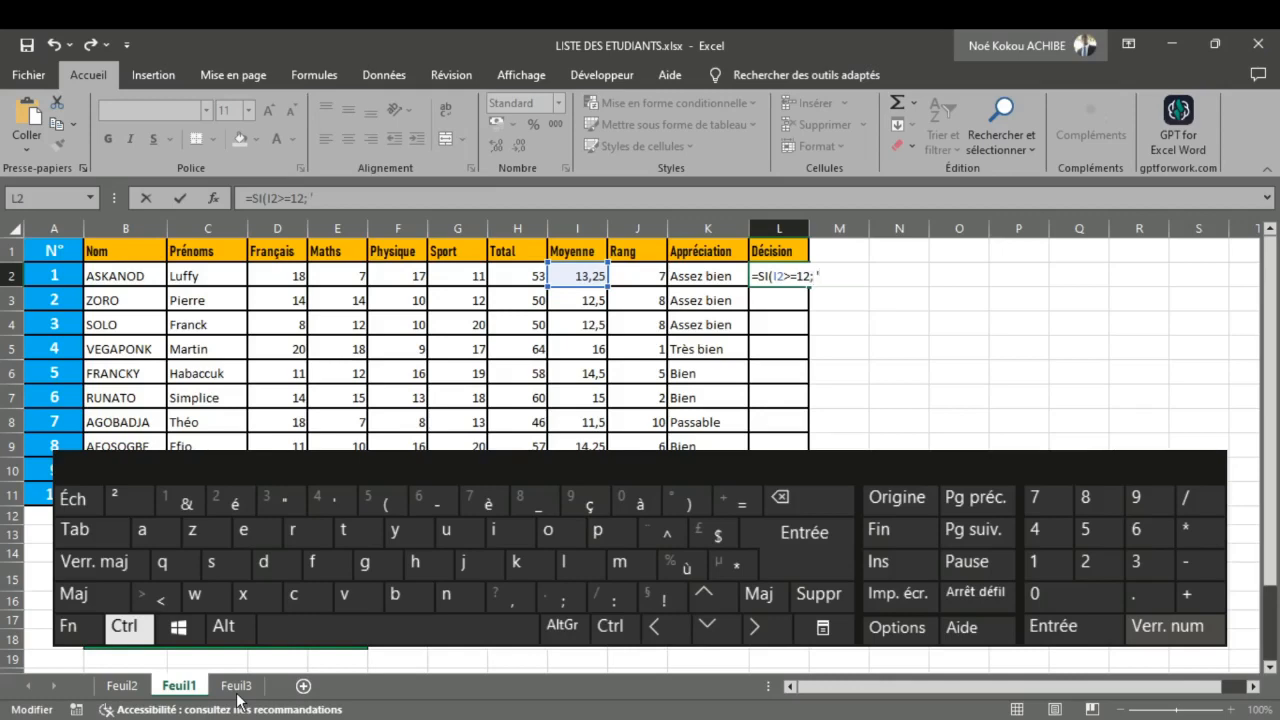
Step: Finish the L2 formula with "Admis" as the true result and "Refusé" as the false result
{"action": "type", "text": "; \"Admi"}
{"action": "type", "text": "s\";\"Refus"}
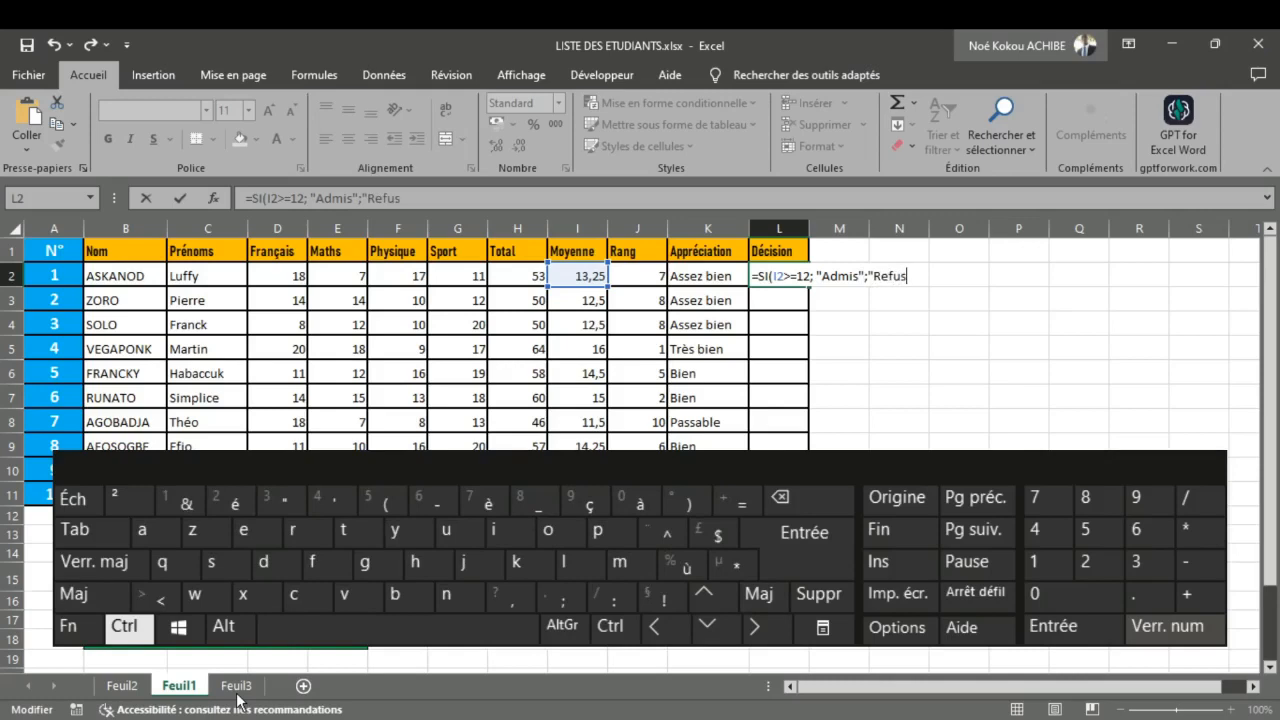
{"action": "type", "text": "é"}
{"action": "key", "text": "Return"}
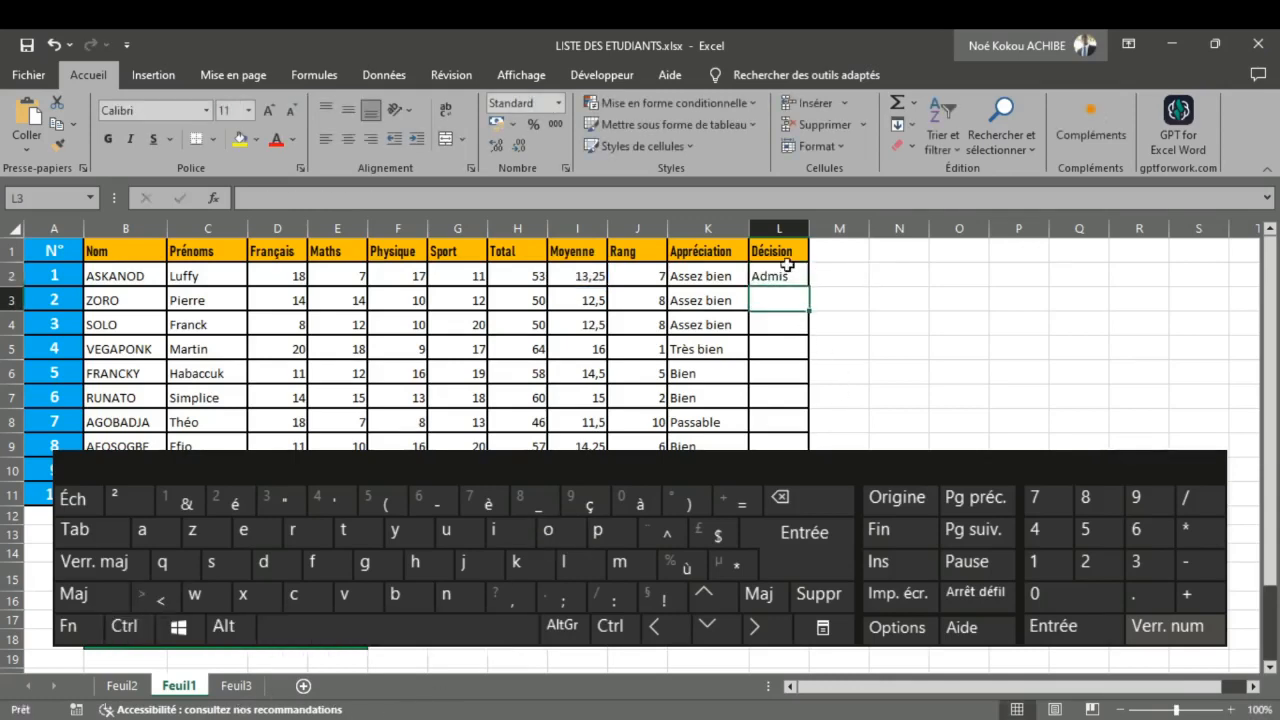
Step: Fill the Décision formula from L2 down to L11 for all students
{"action": "left_click", "coordinate": [783, 278]}
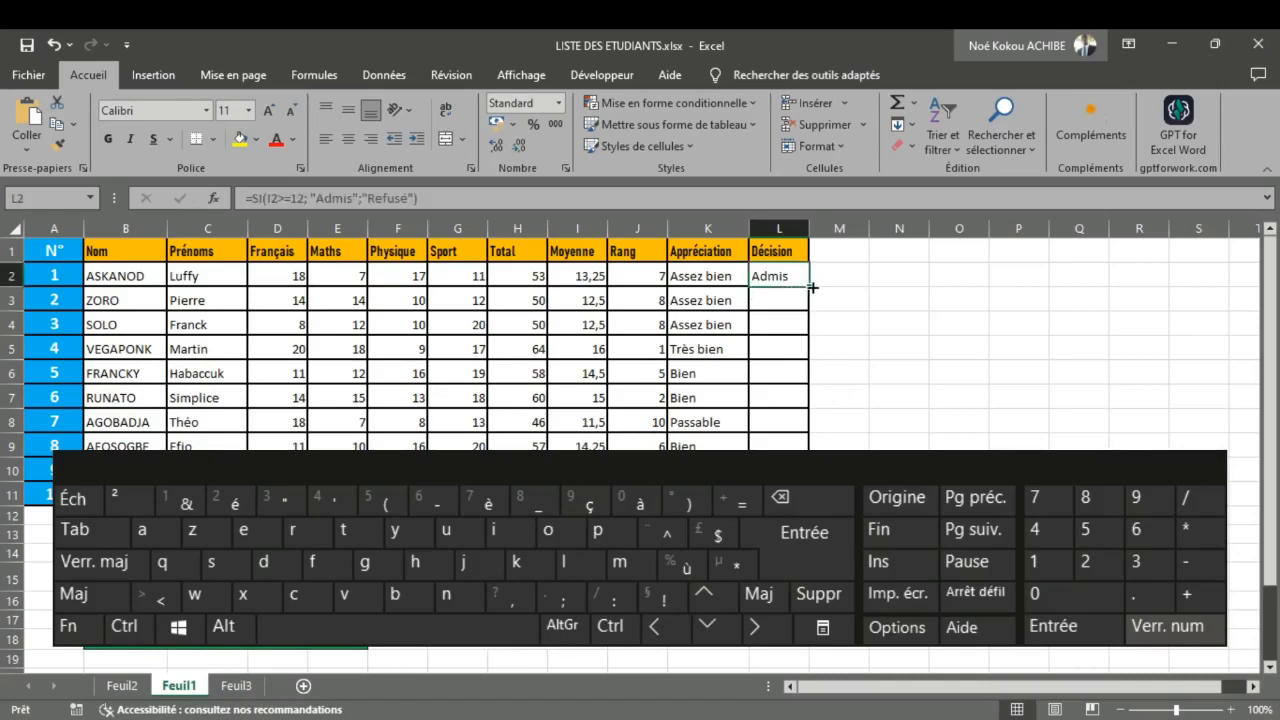
{"action": "double_click", "coordinate": [812, 288]}
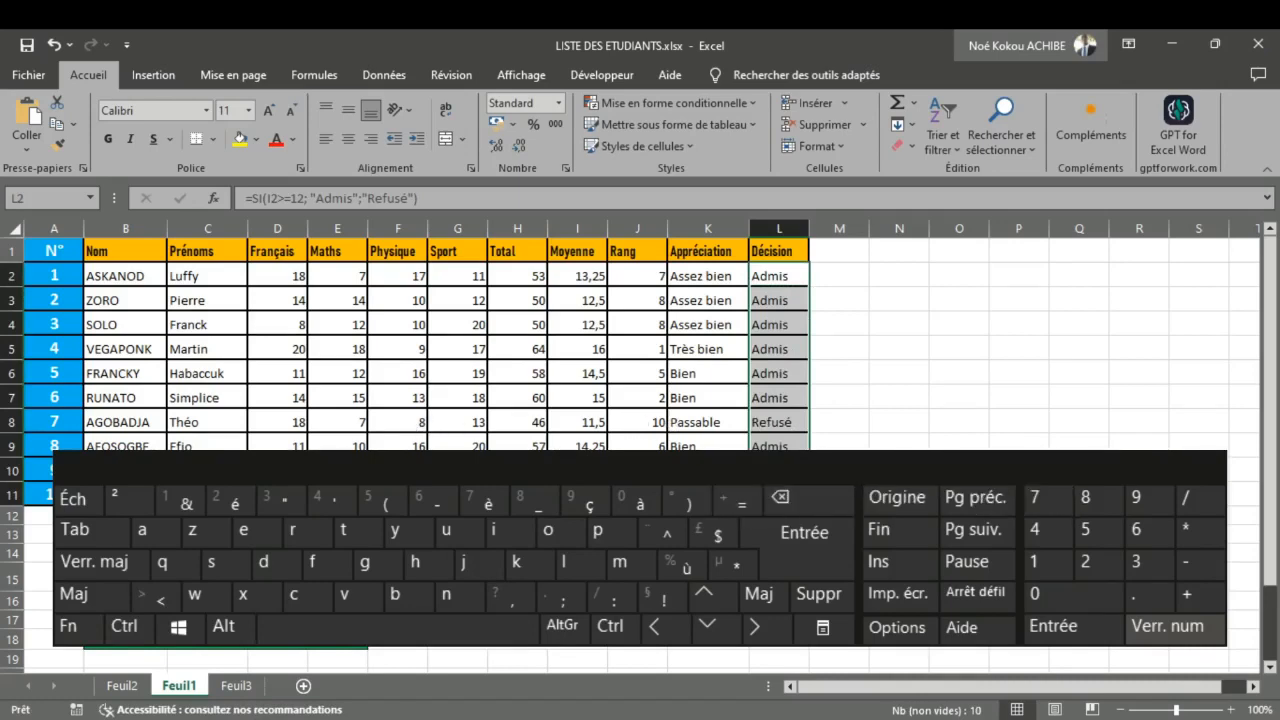
{"action": "left_click", "coordinate": [959, 516]}
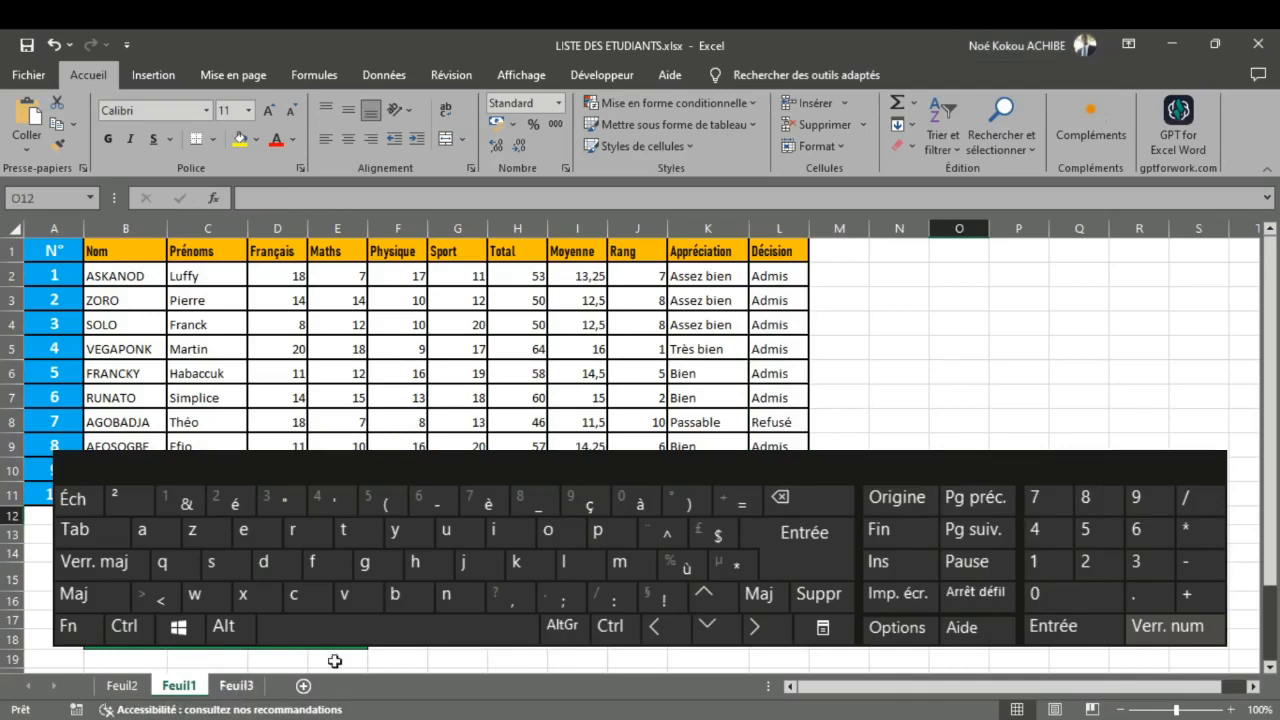
Step: Clear the draft formula from A1 on Feuil3 and return to Feuil1
{"action": "left_click", "coordinate": [228, 692]}
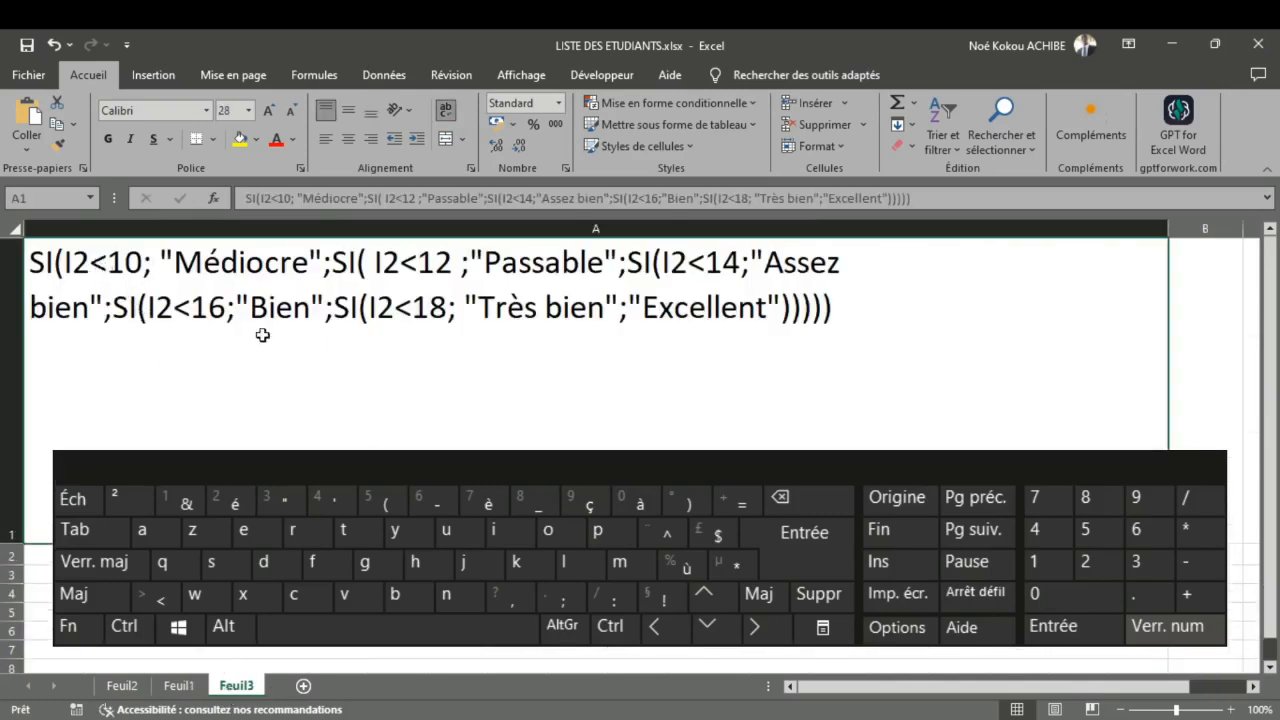
{"action": "double_click", "coordinate": [330, 322]}
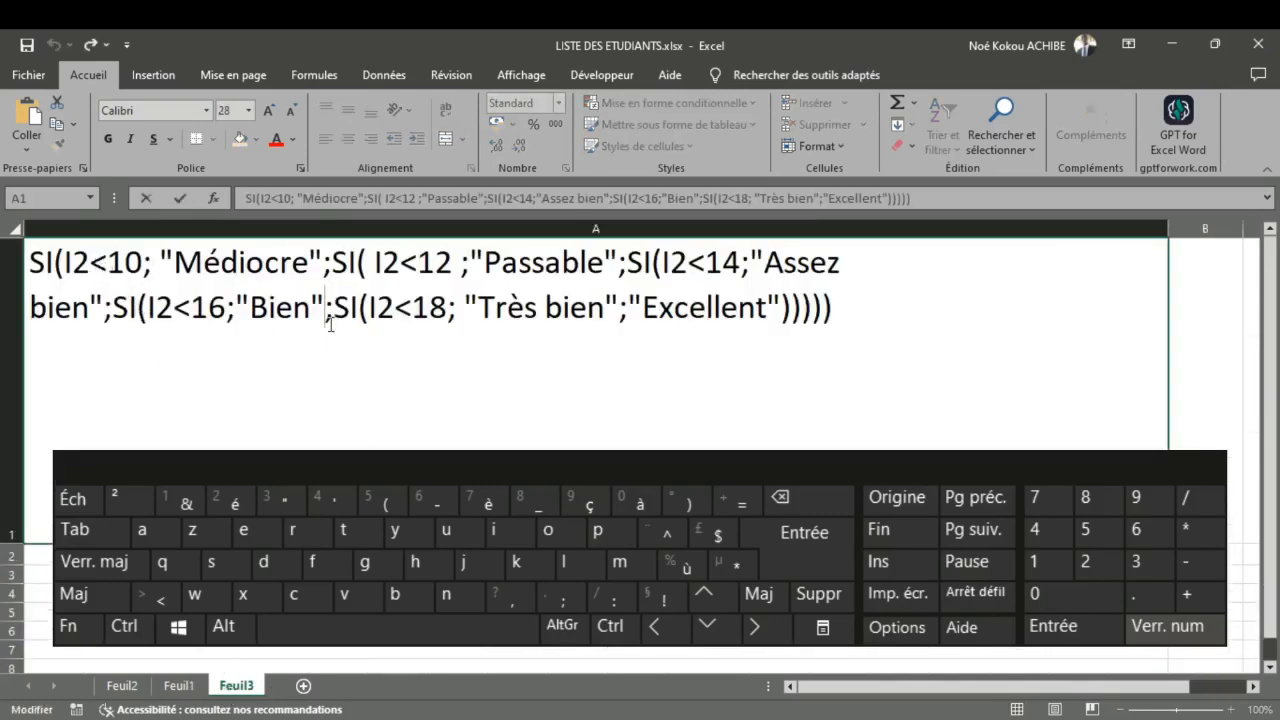
{"action": "key", "text": "ctrl+a"}
{"action": "key", "text": "BackSpace"}
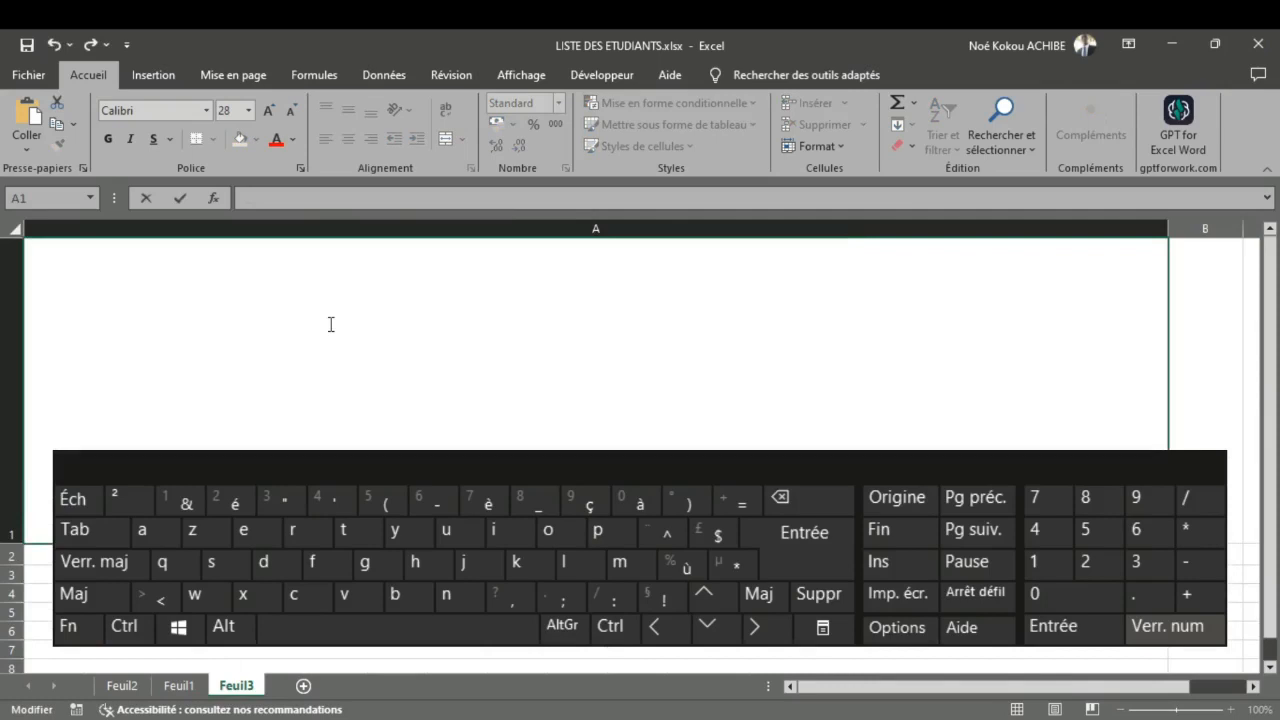
{"action": "left_click", "coordinate": [176, 686]}
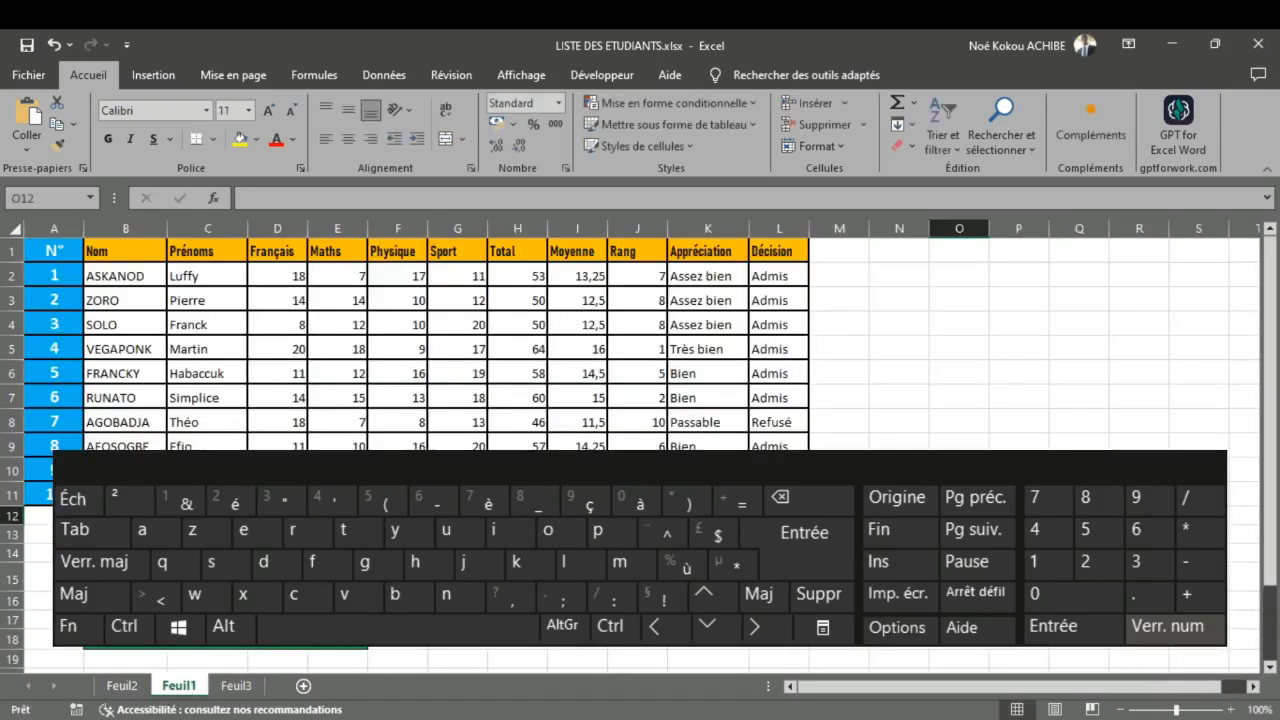
Step: Close the on-screen keyboard that covers the lower part of the student table
{"action": "scroll", "coordinate": [400, 340], "scroll_direction": "down", "scroll_amount": 1}
{"action": "scroll", "coordinate": [640, 345], "scroll_direction": "down", "scroll_amount": 4}
{"action": "scroll", "coordinate": [640, 345], "scroll_direction": "up", "scroll_amount": 5}
{"action": "left_click", "coordinate": [815, 14]}
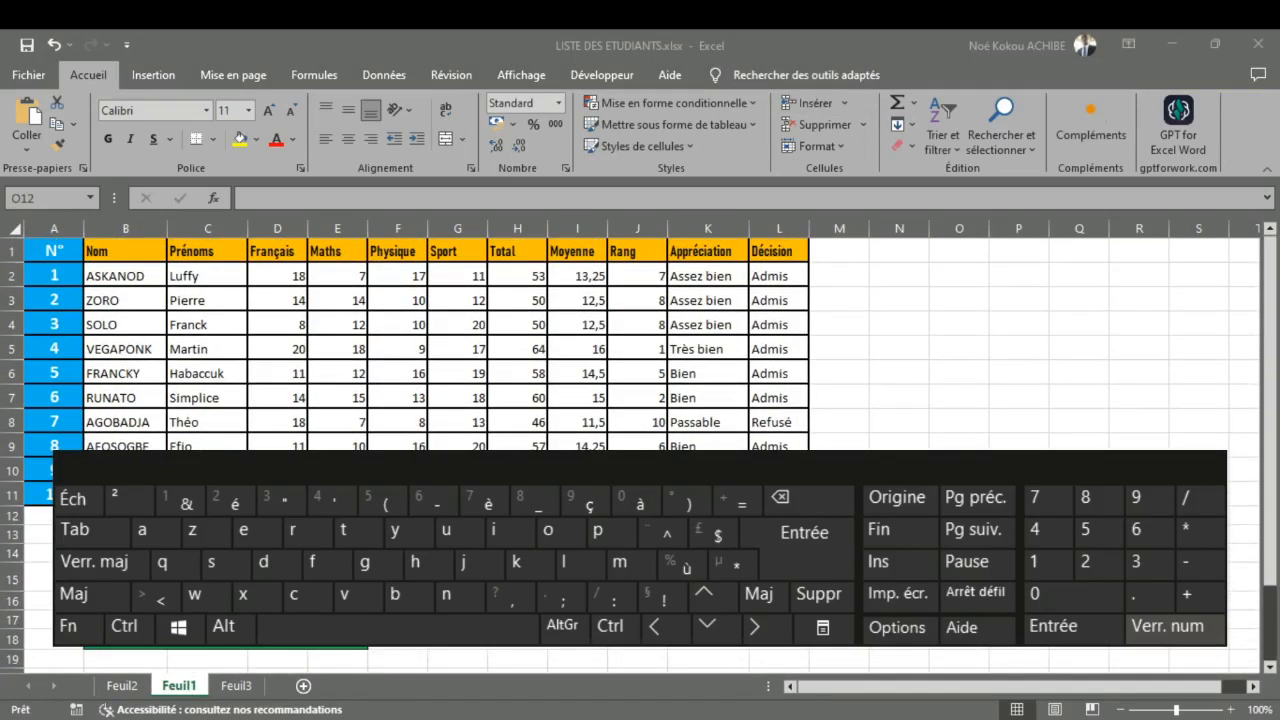
{"action": "left_click", "coordinate": [1204, 464]}
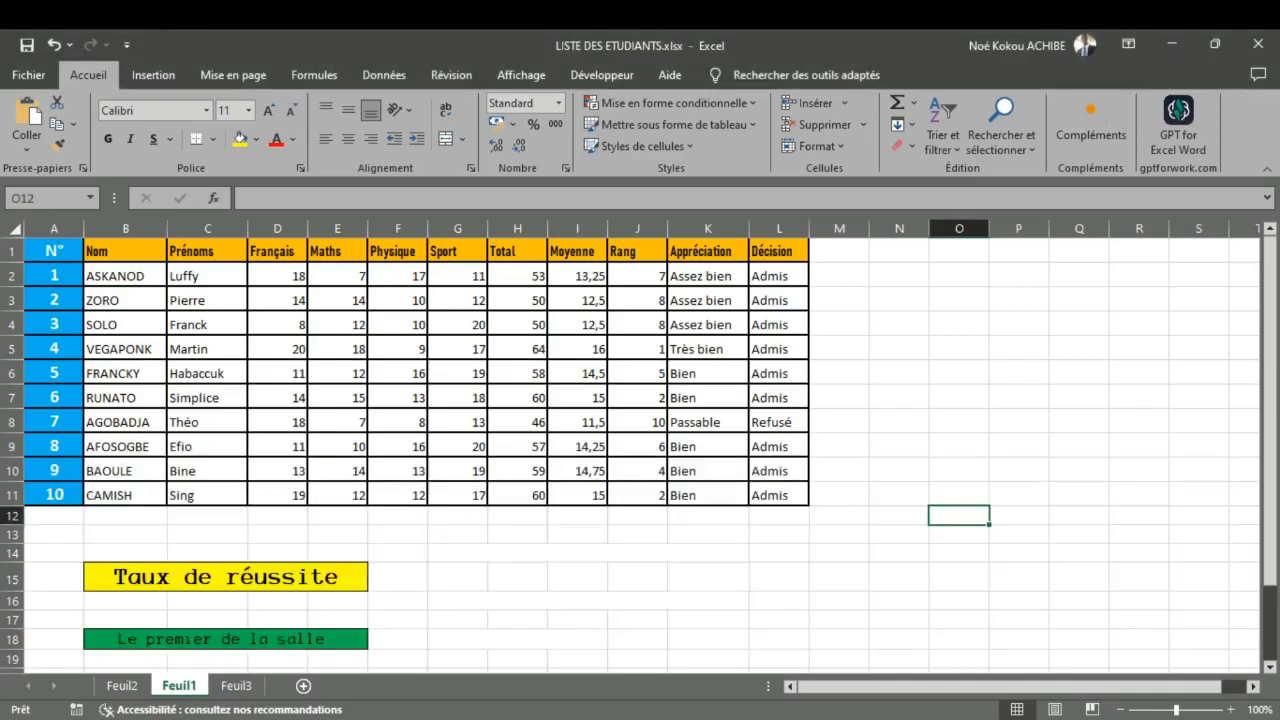
{"action": "left_click", "coordinate": [868, 15]}
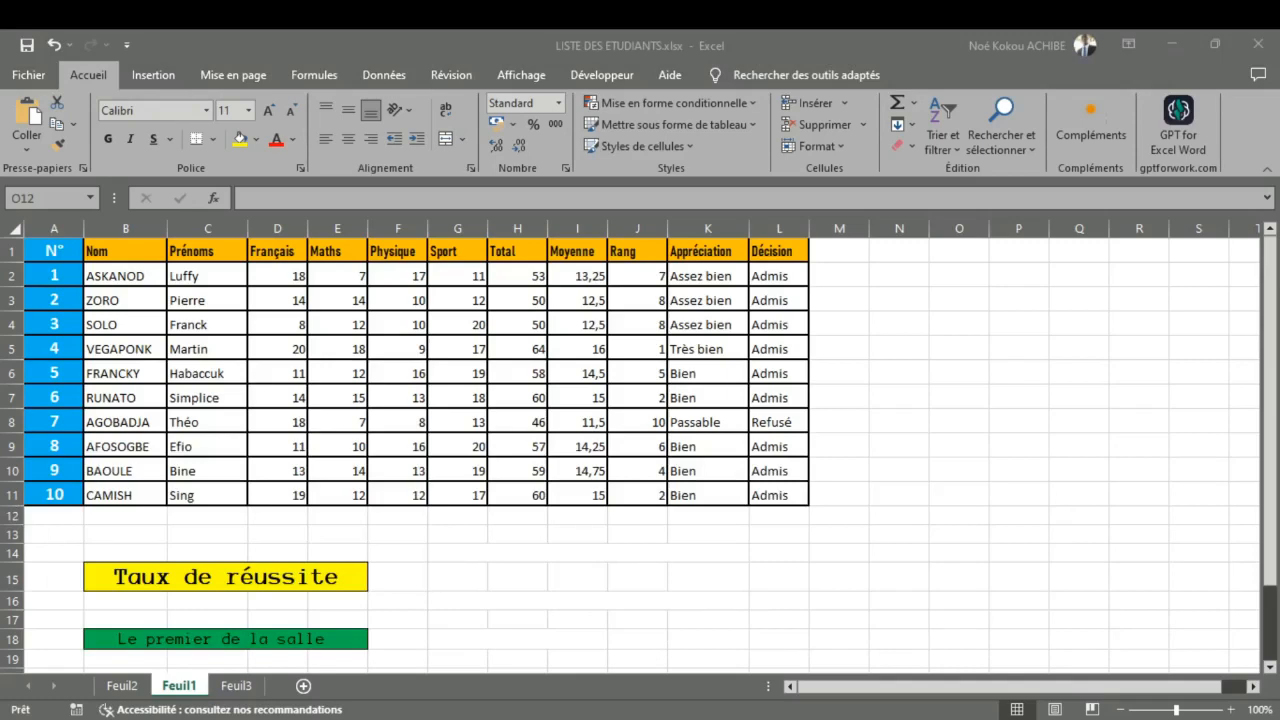
{"action": "left_click", "coordinate": [848, 52]}
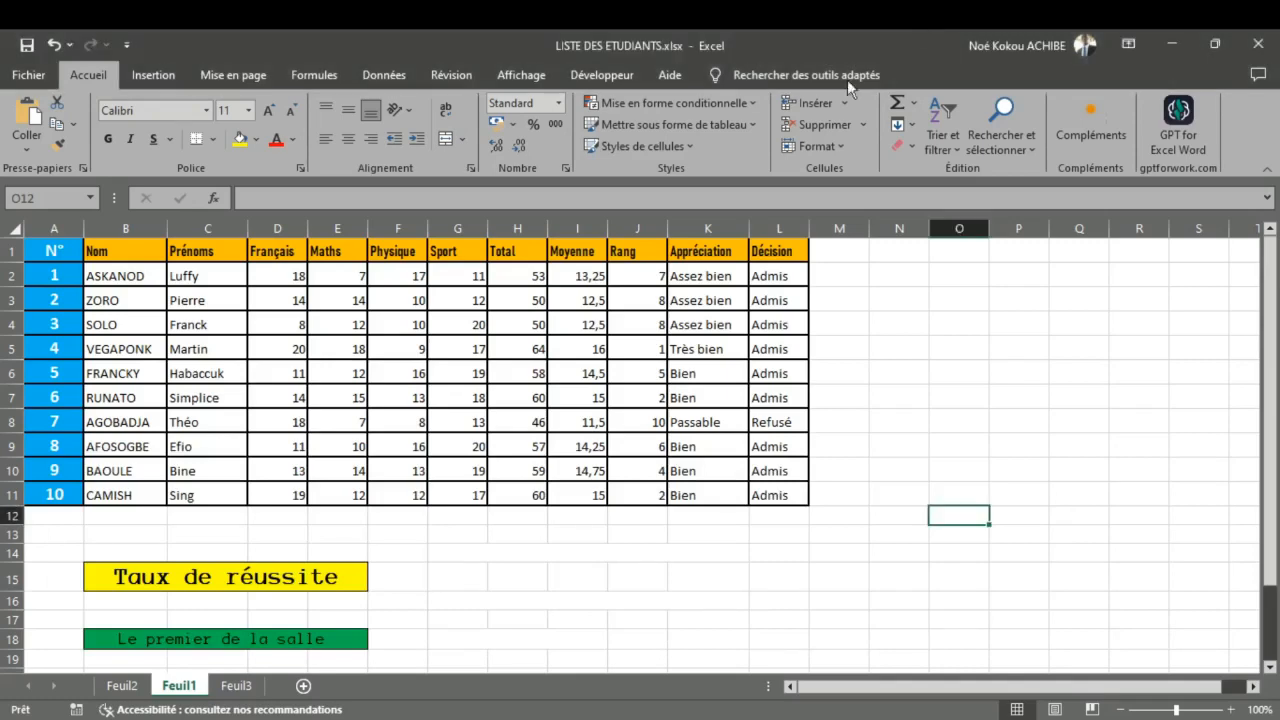
Step: Consult the function list on Feuil2, and insert a blank column before Français on Feuil1
{"action": "left_click", "coordinate": [121, 686]}
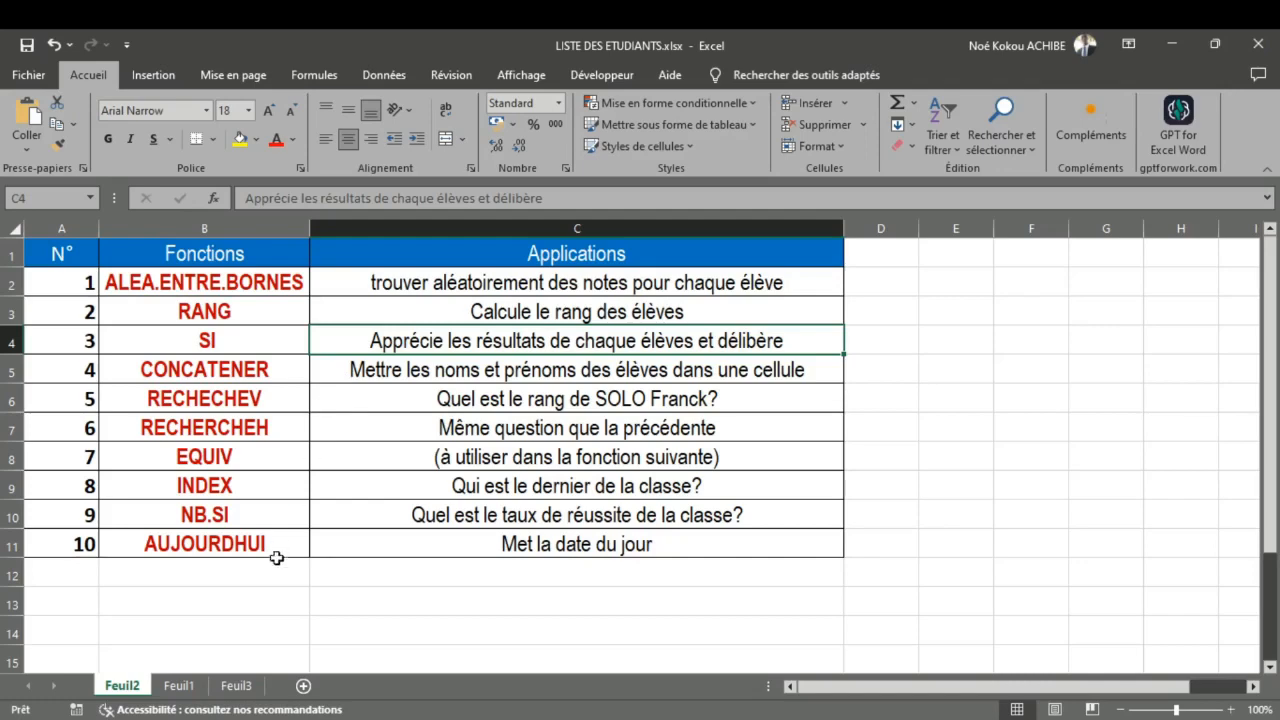
{"action": "left_click", "coordinate": [176, 688]}
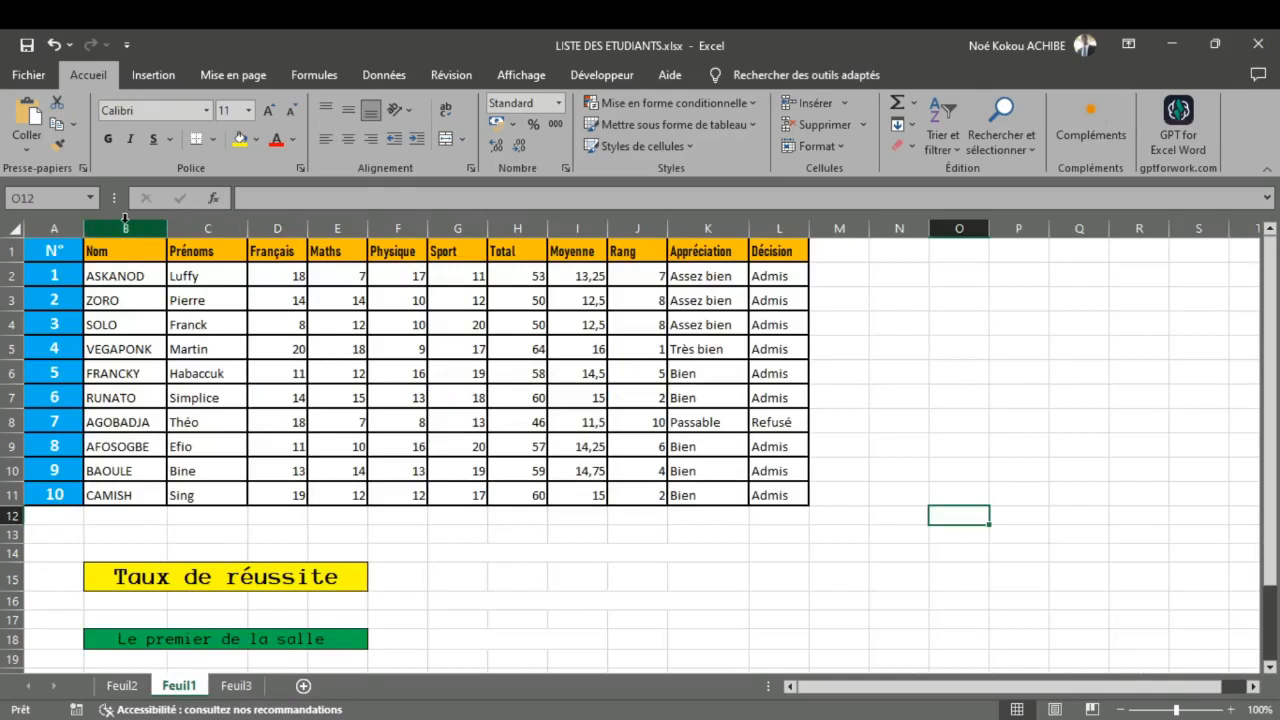
{"action": "left_click", "coordinate": [265, 229]}
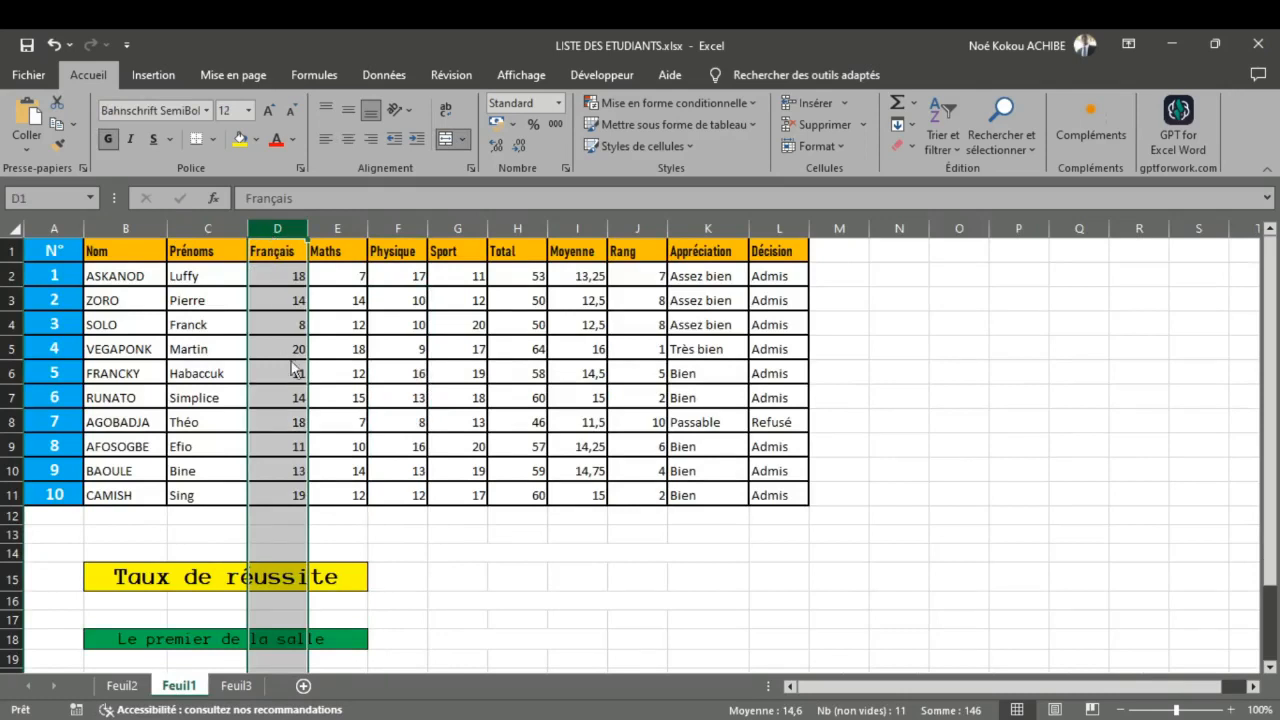
{"action": "key", "text": "ctrl+plus"}
Step: Enter "Noms et Prénoms" as the header of the new column in D1
{"action": "double_click", "coordinate": [290, 247]}
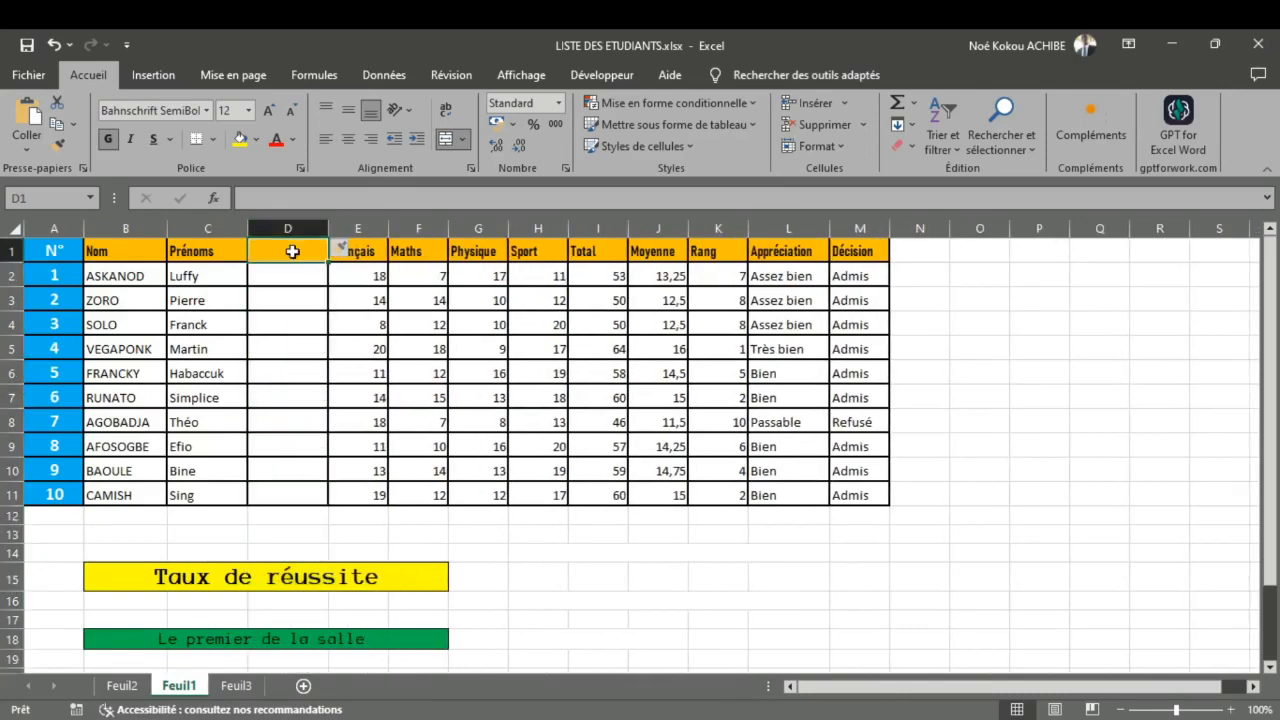
{"action": "type", "text": "Nom"}
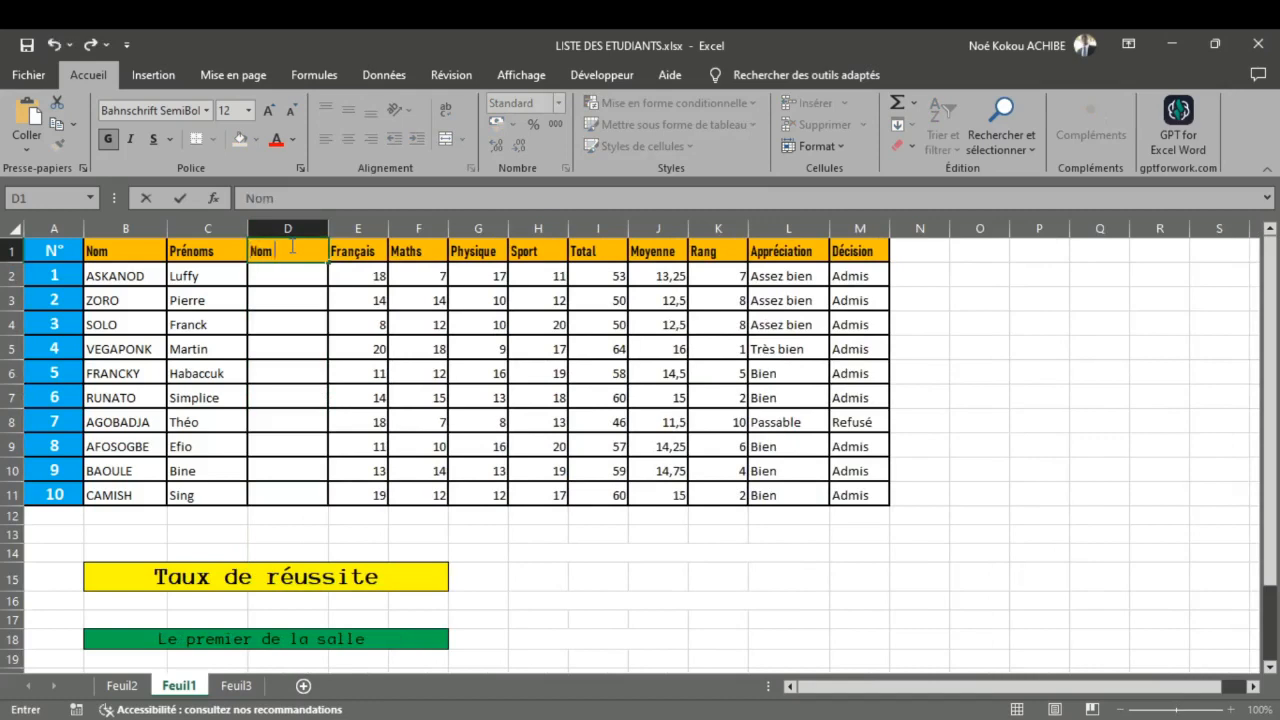
{"action": "type", "text": " et"}
{"action": "type", "text": " Pè"}
{"action": "type", "text": "énom"}
{"action": "type", "text": "s"}
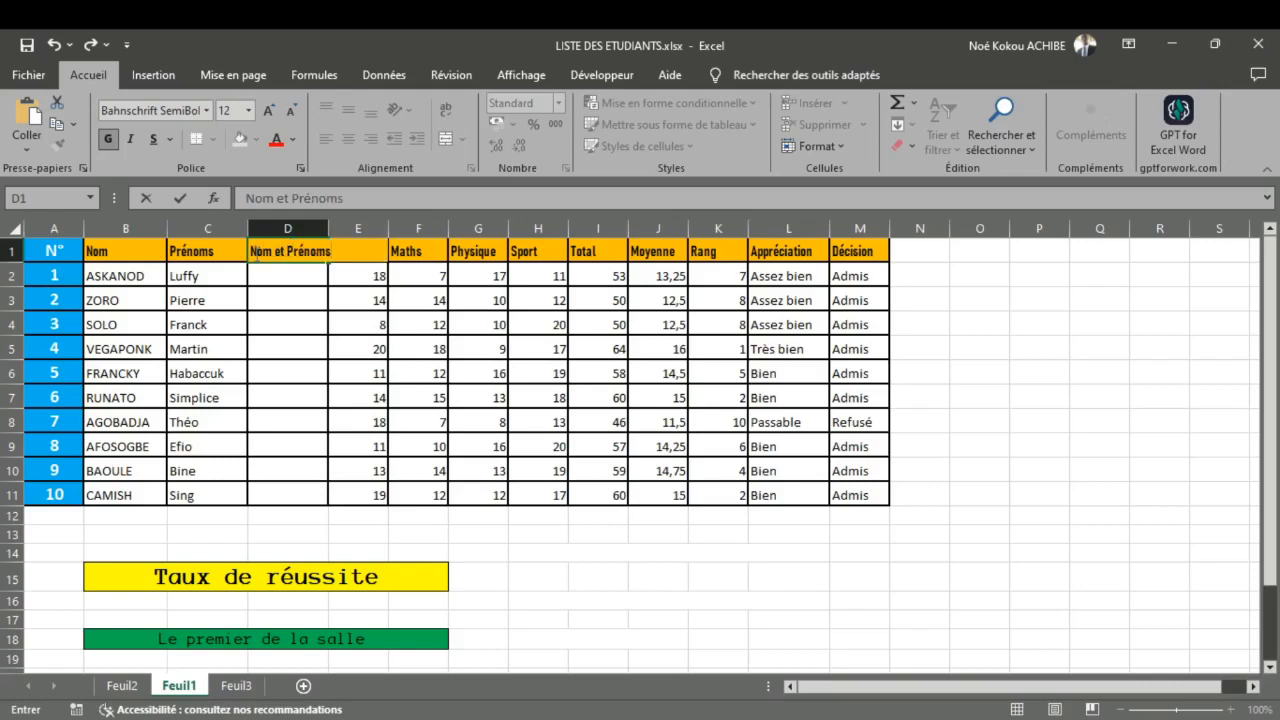
{"action": "left_click", "coordinate": [273, 262]}
{"action": "type", "text": "s"}
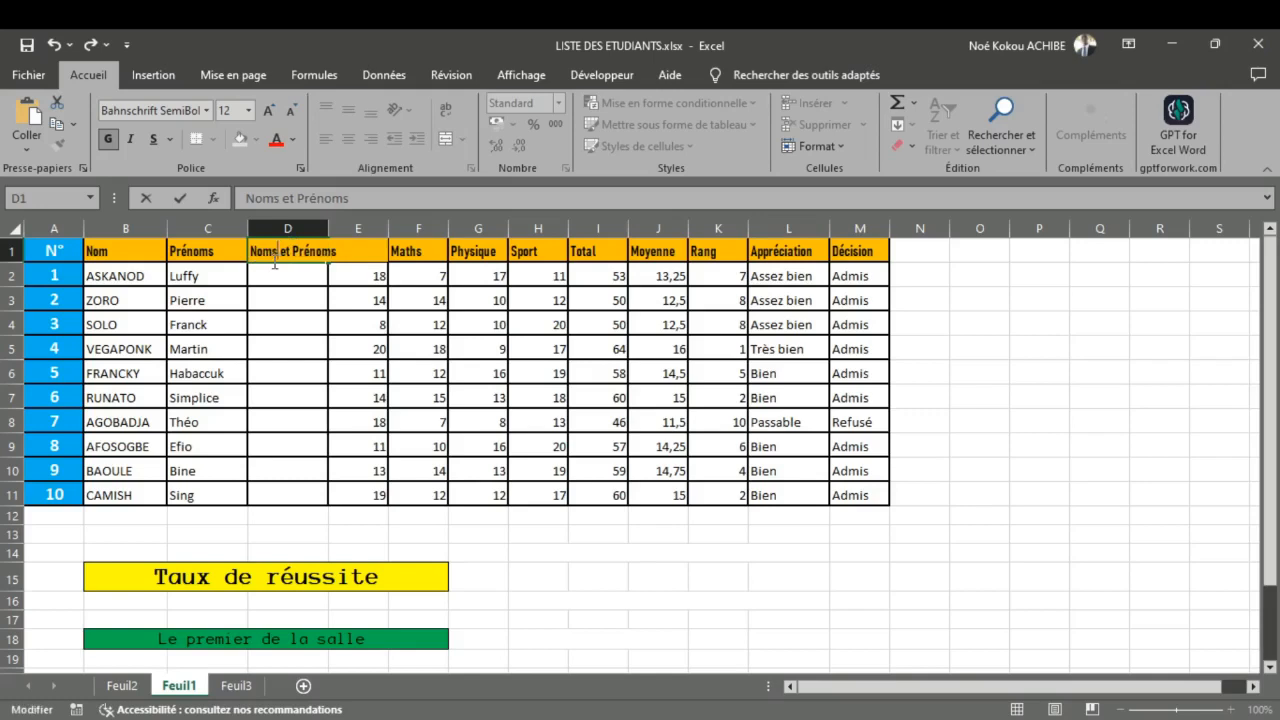
{"action": "left_click", "coordinate": [294, 428]}
Step: Widen column D to make room for full names and centre its header in D1
{"action": "left_click_drag", "start_coordinate": [329, 229], "coordinate": [456, 228]}
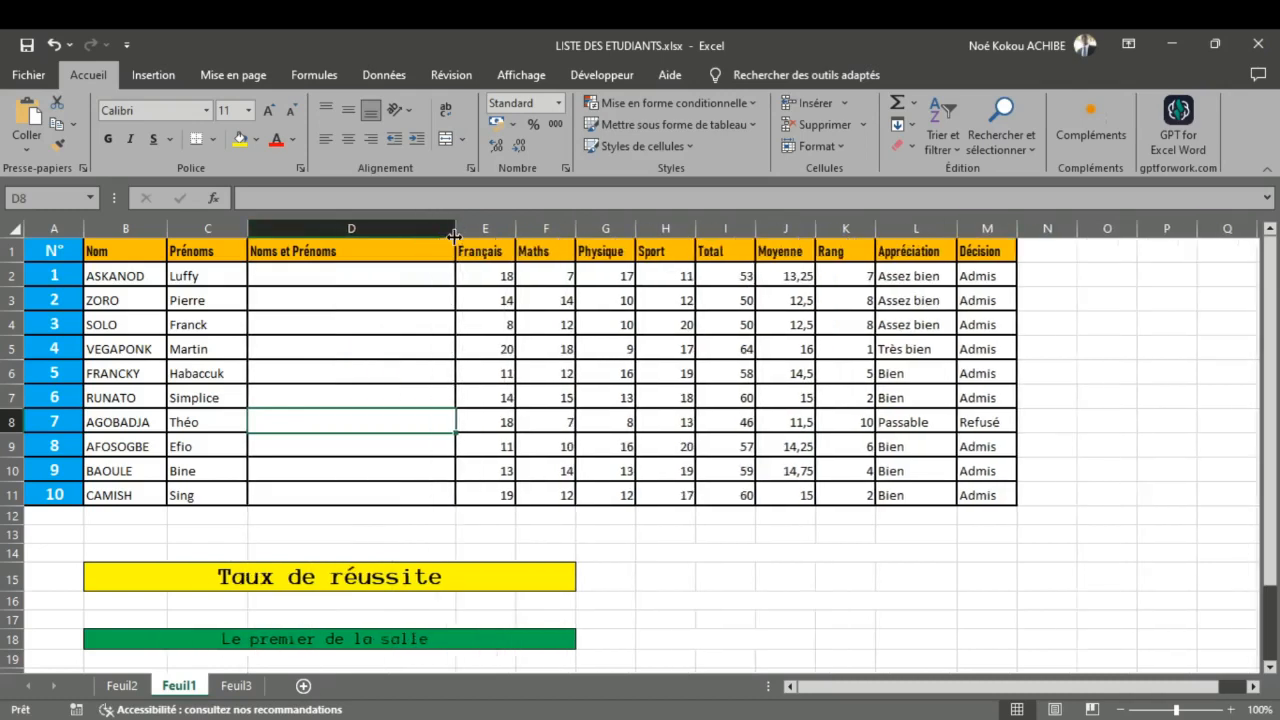
{"action": "left_click", "coordinate": [342, 252]}
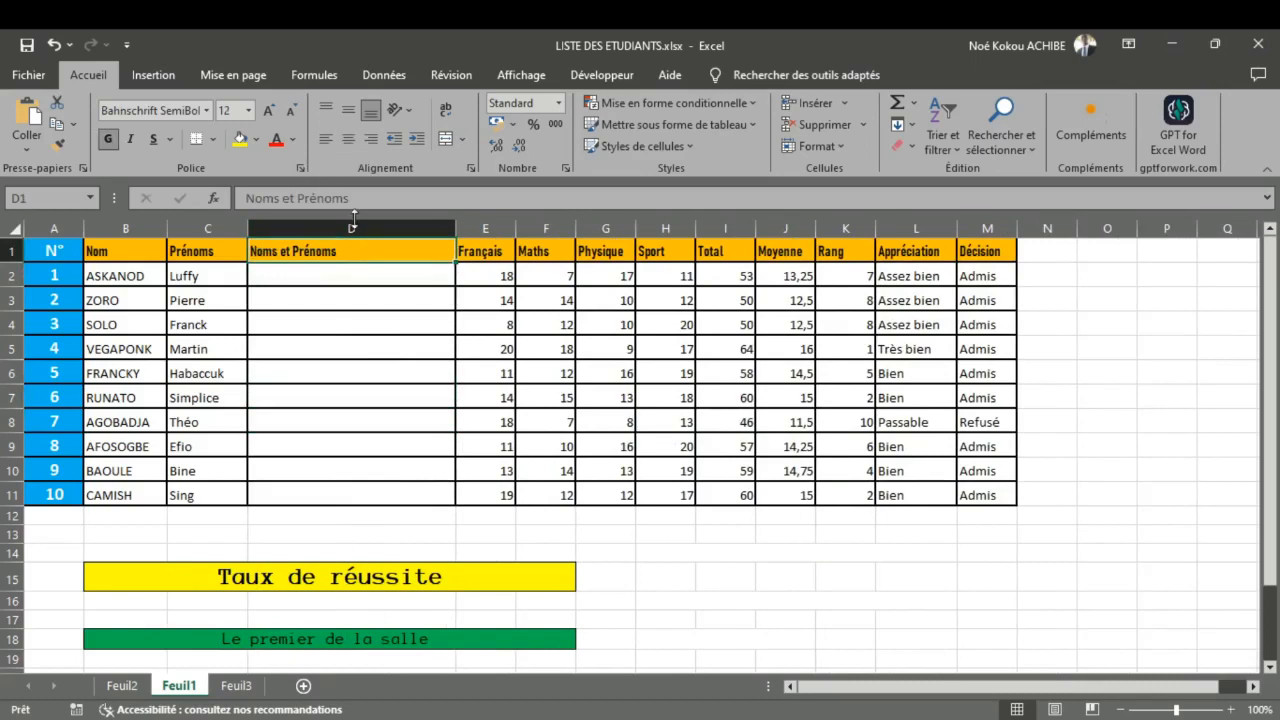
{"action": "left_click", "coordinate": [348, 148]}
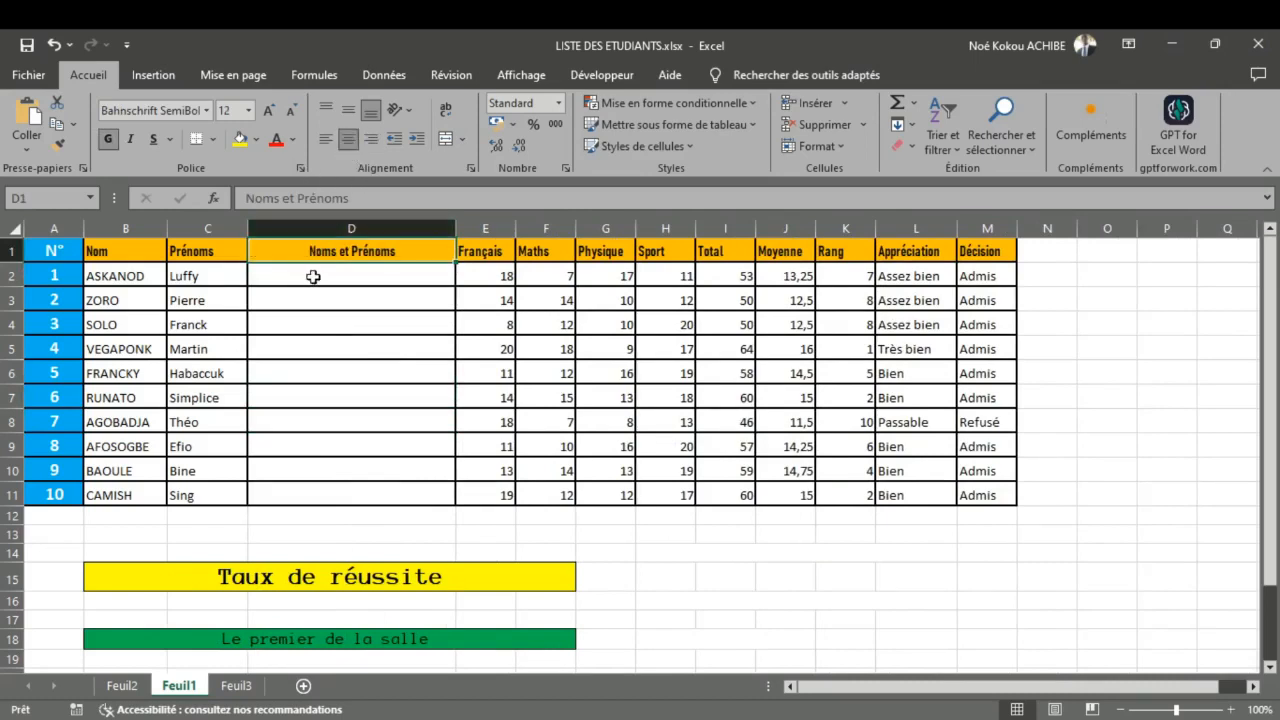
Step: Enter =CONCATENER(B2;C2) in D2 to join the first student's Nom and Prénoms
{"action": "left_click", "coordinate": [311, 280]}
{"action": "double_click", "coordinate": [312, 280]}
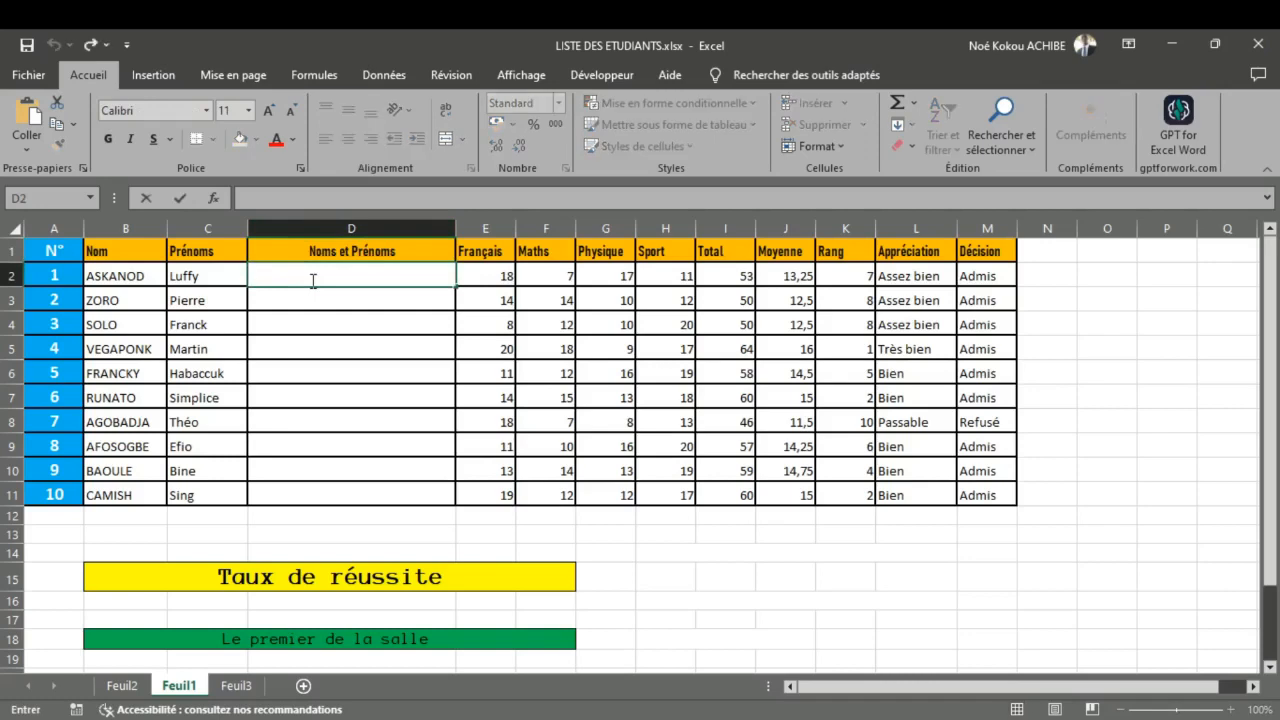
{"action": "type", "text": "="}
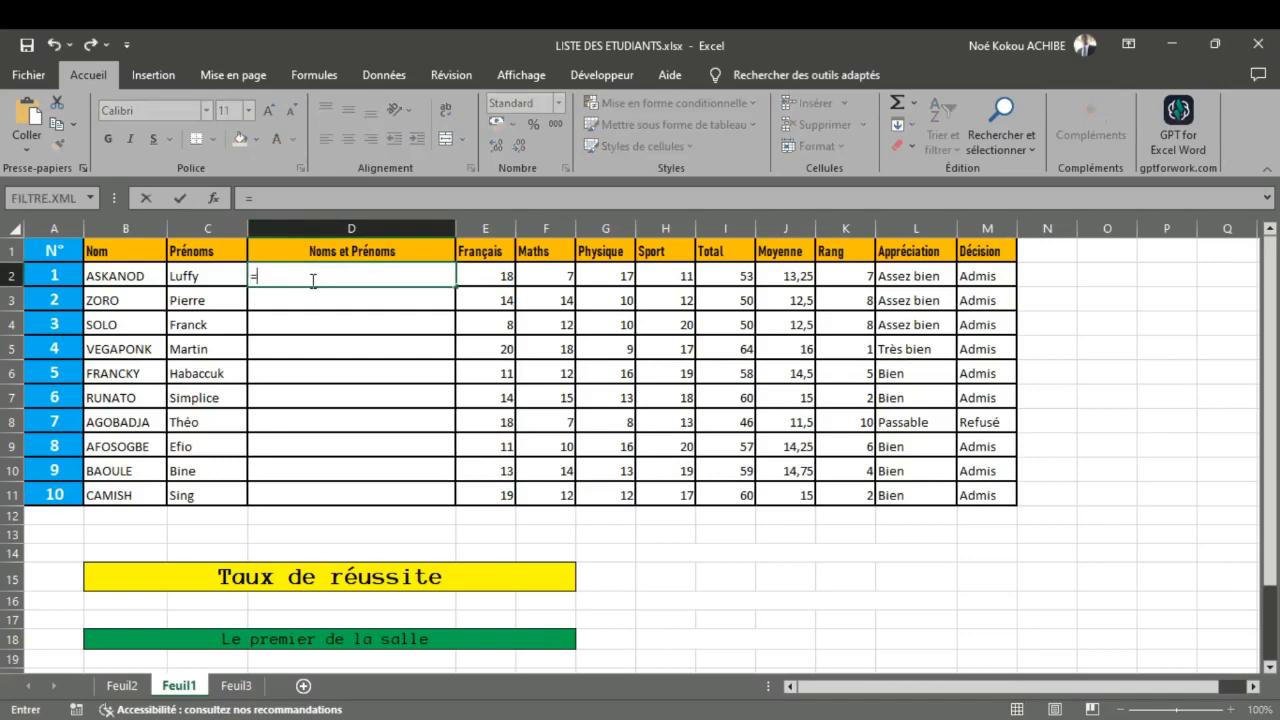
{"action": "type", "text": "CONC"}
{"action": "left_click", "coordinate": [300, 325]}
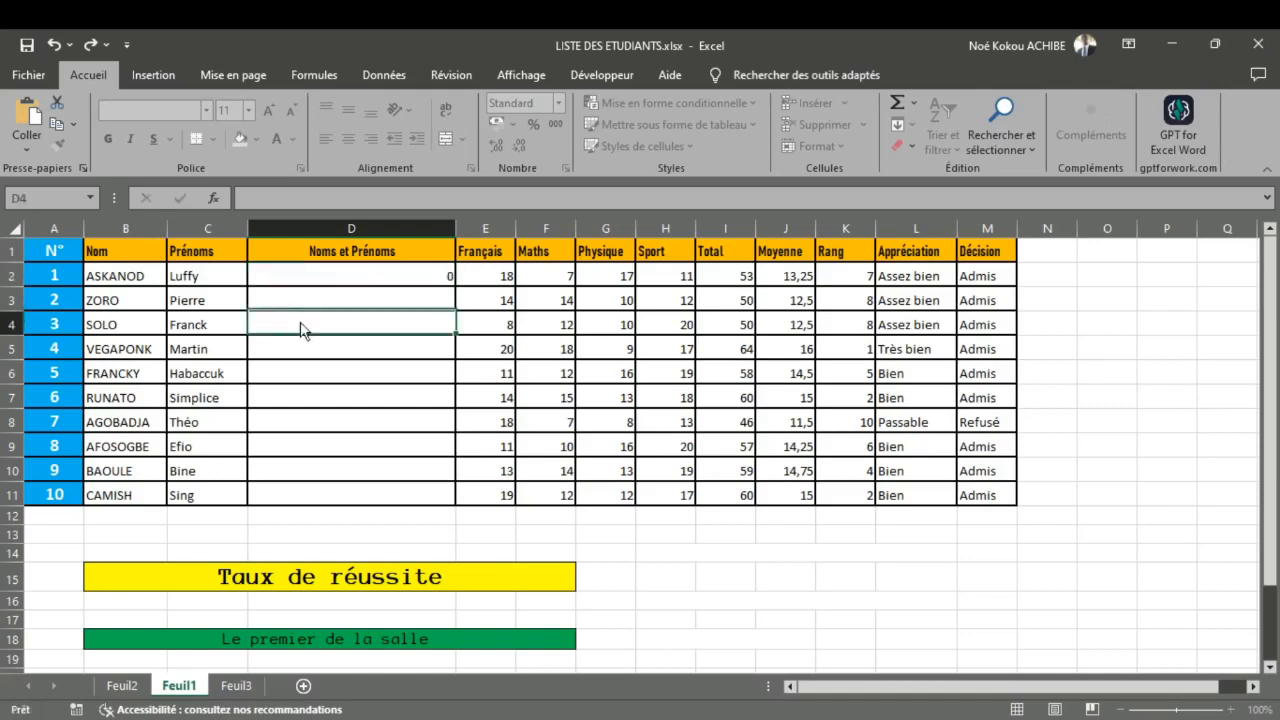
{"action": "double_click", "coordinate": [333, 278]}
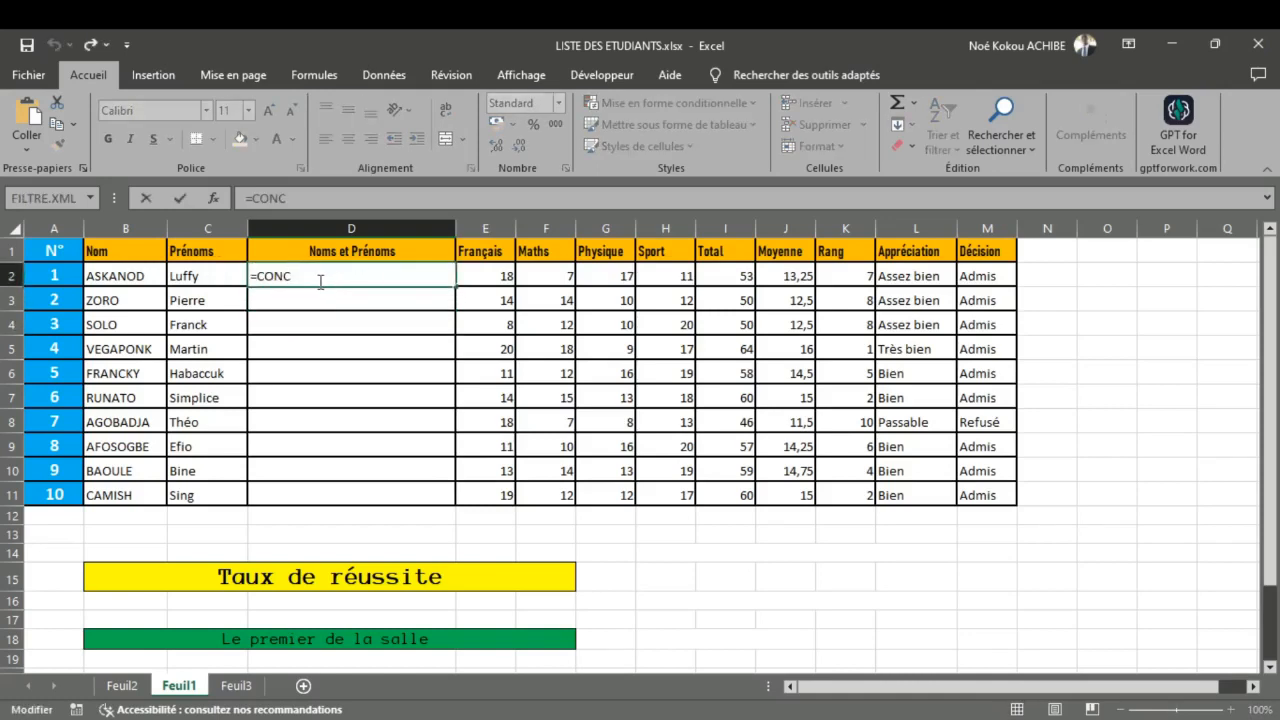
{"action": "type", "text": "A"}
{"action": "key", "text": "Tab"}
{"action": "left_click", "coordinate": [134, 278]}
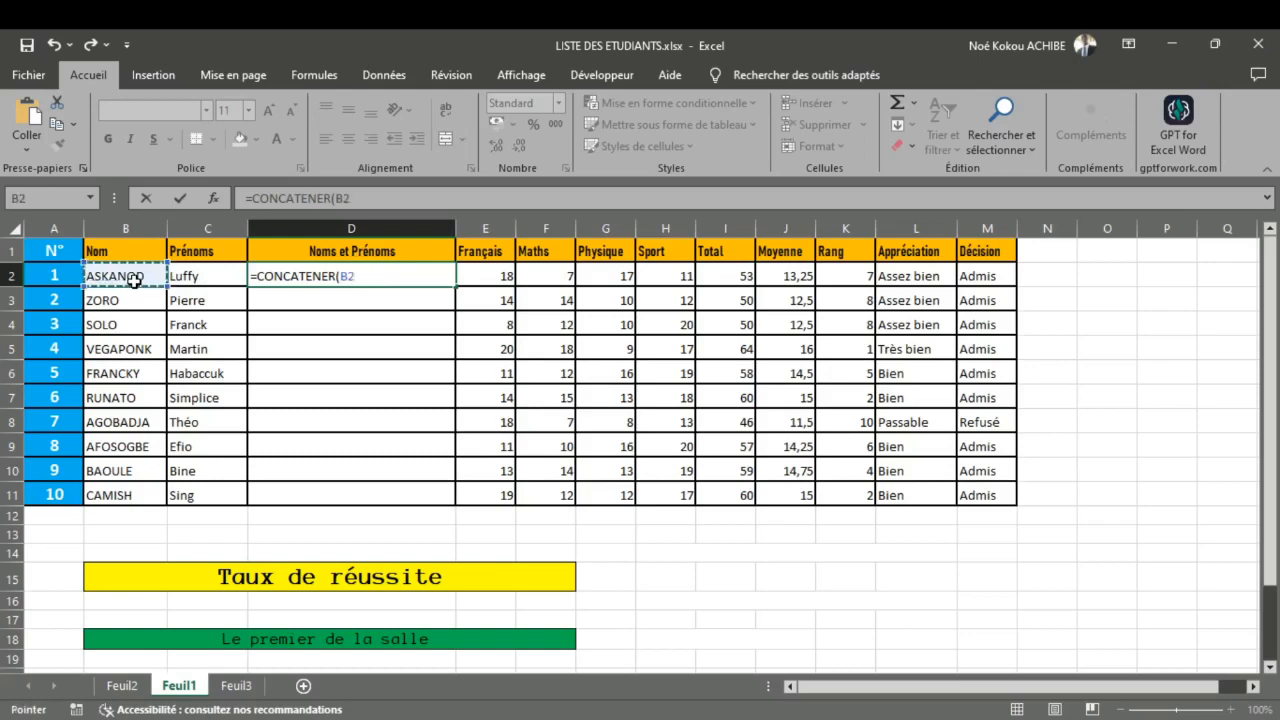
{"action": "type", "text": ";"}
{"action": "left_click", "coordinate": [180, 285]}
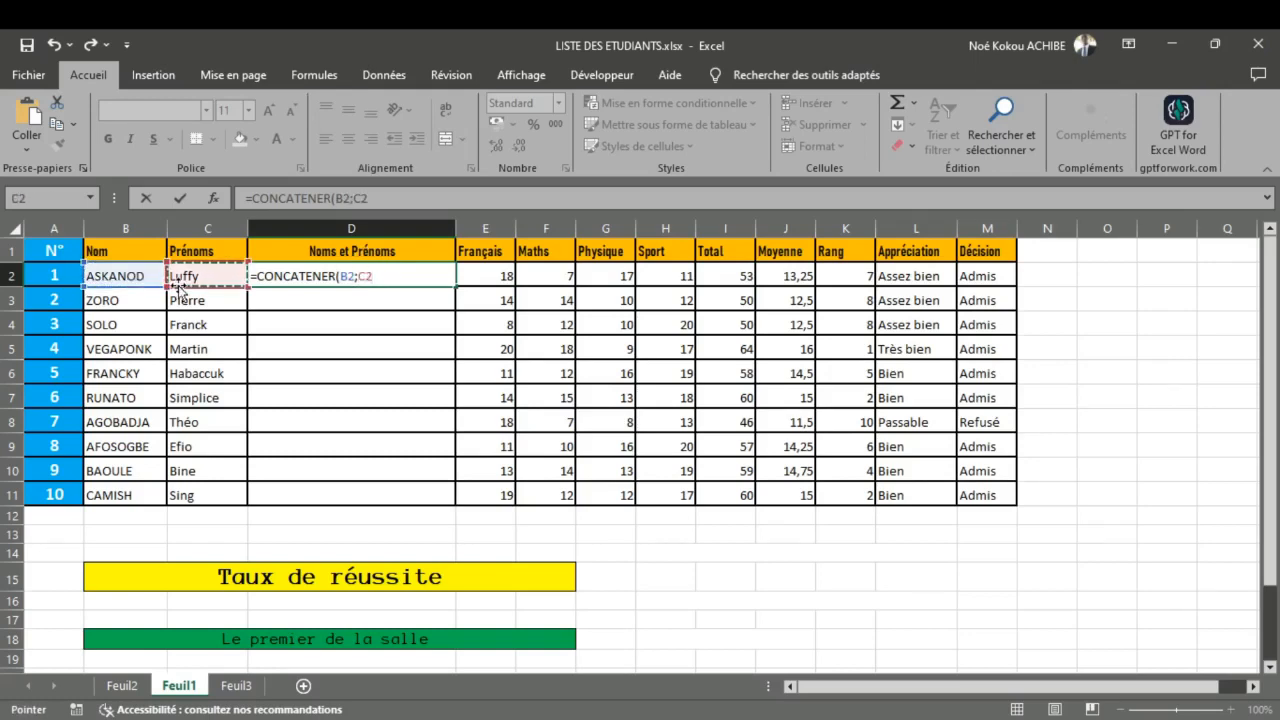
{"action": "type", "text": ")"}
{"action": "key", "text": "Return"}
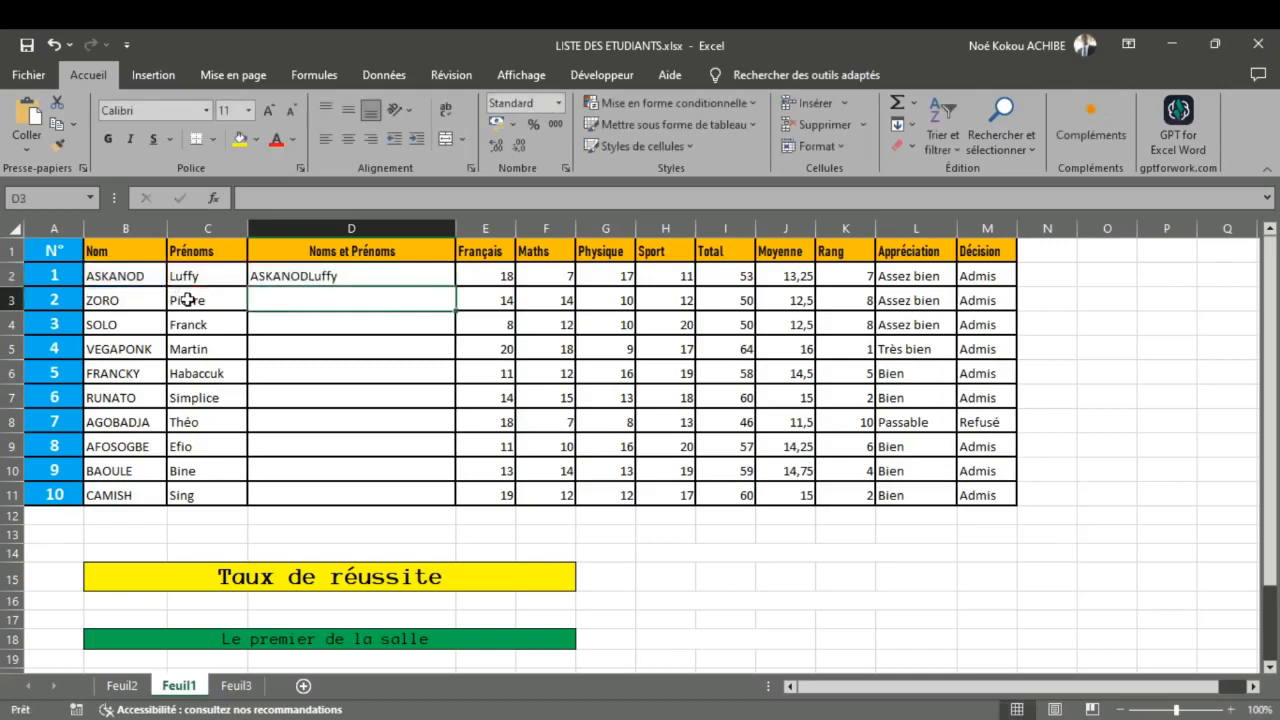
Step: Add a quoted blank separator between the two names in D2, making the formula =CONCATENER(B2;" ";C2)
{"action": "double_click", "coordinate": [286, 282]}
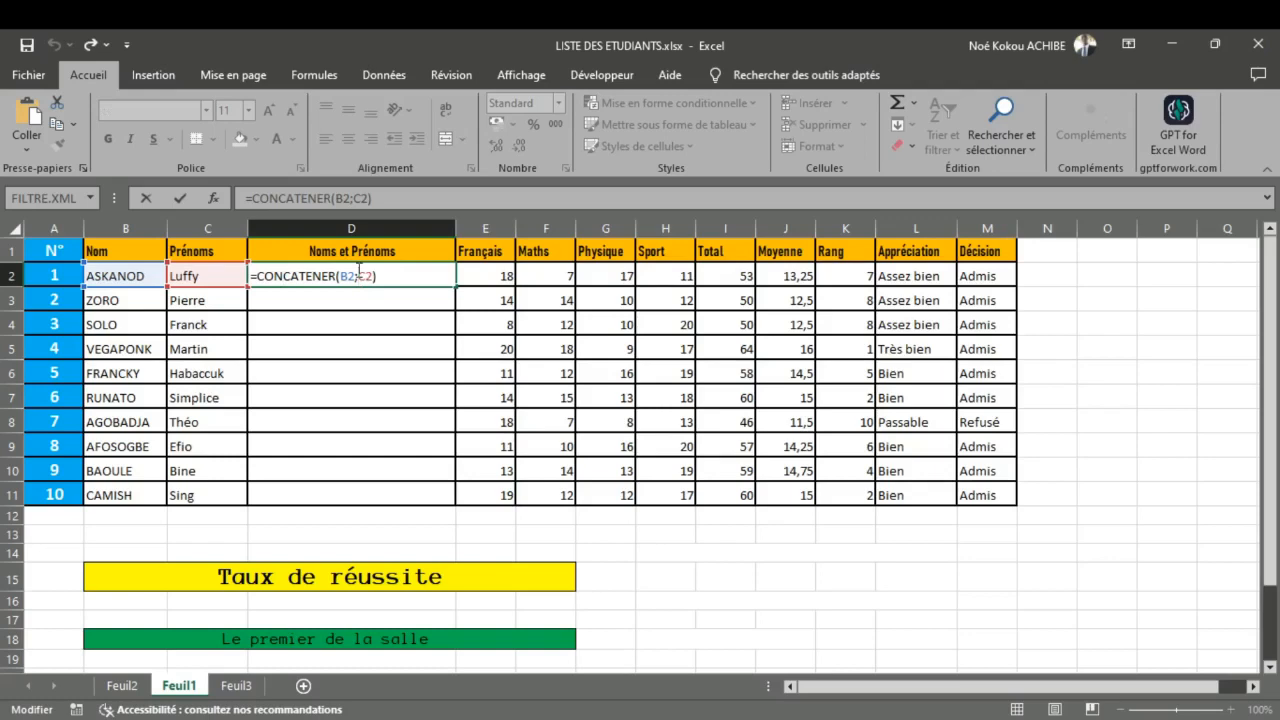
{"action": "type", "text": "\" "}
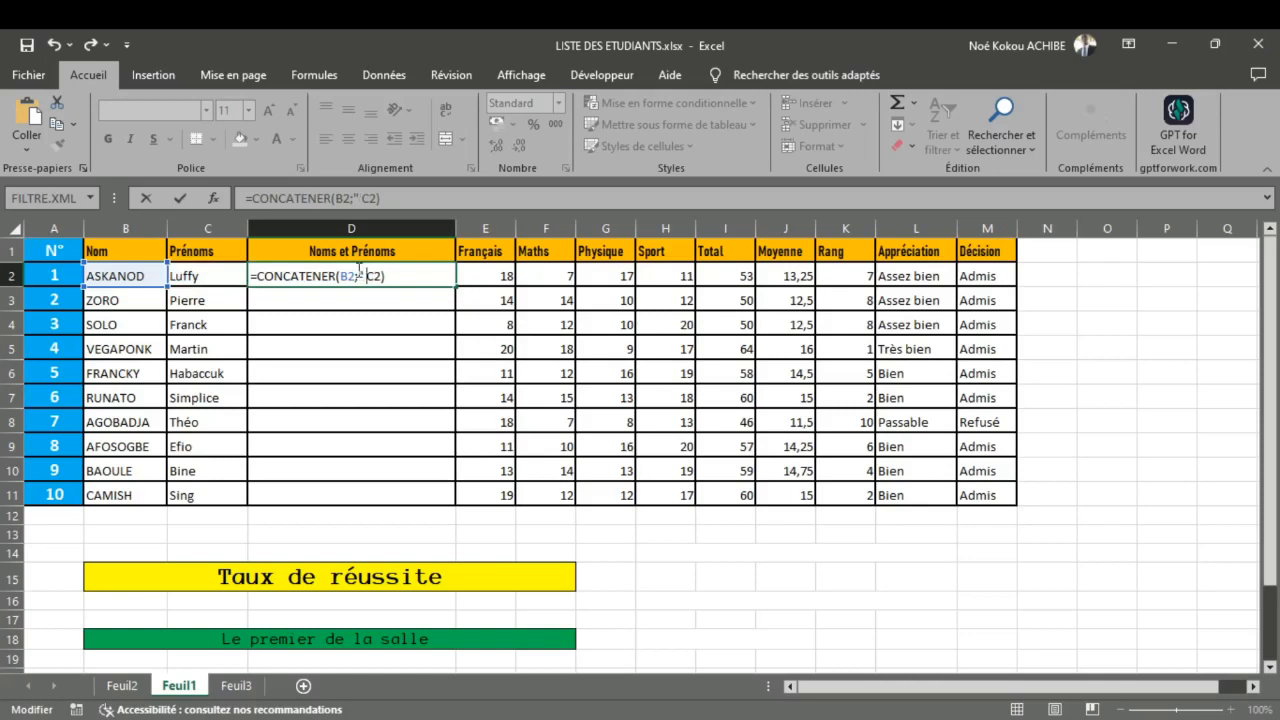
{"action": "type", "text": " \";"}
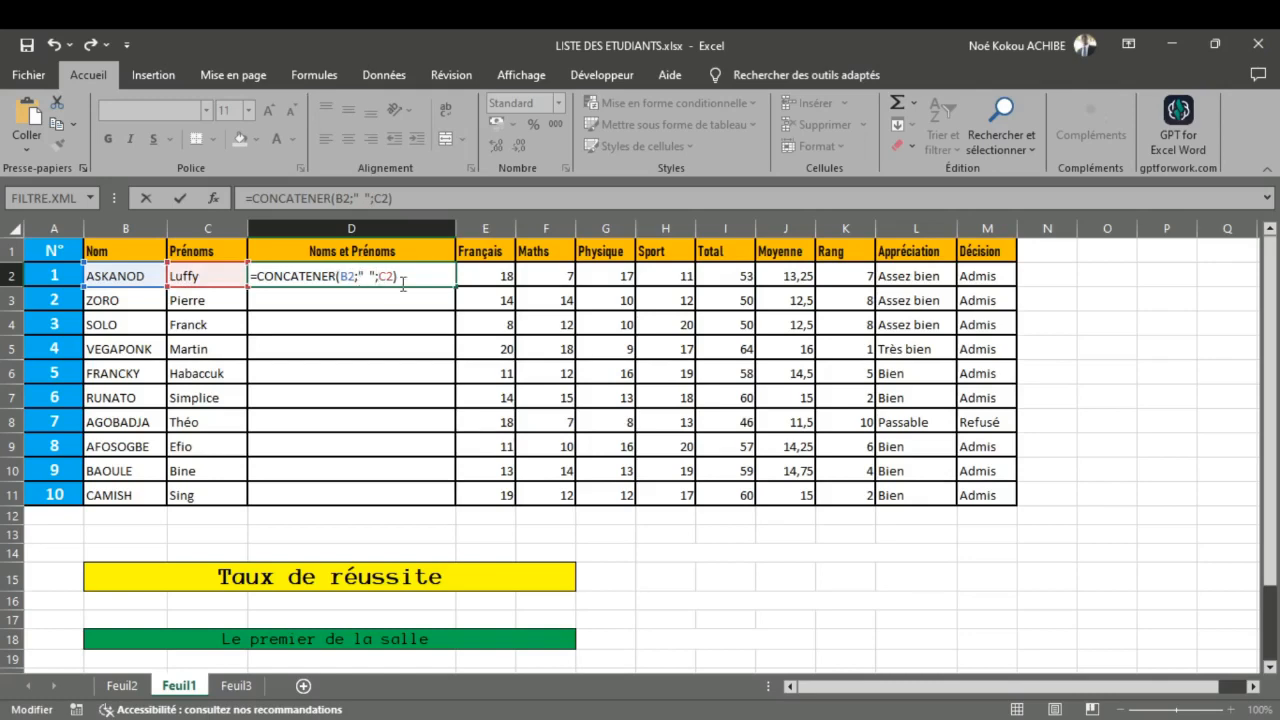
{"action": "key", "text": "Return"}
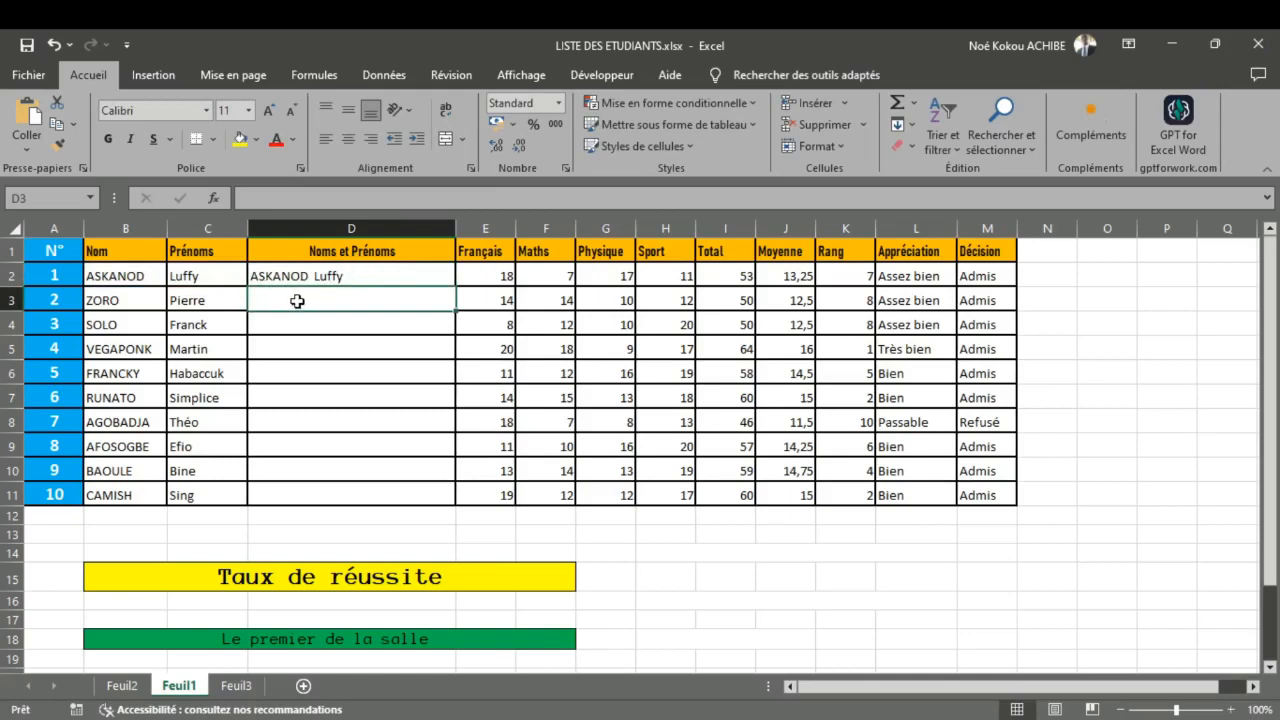
Step: Copy the D2 formula down to D11 and narrow column D to fit the combined names
{"action": "left_click", "coordinate": [346, 276]}
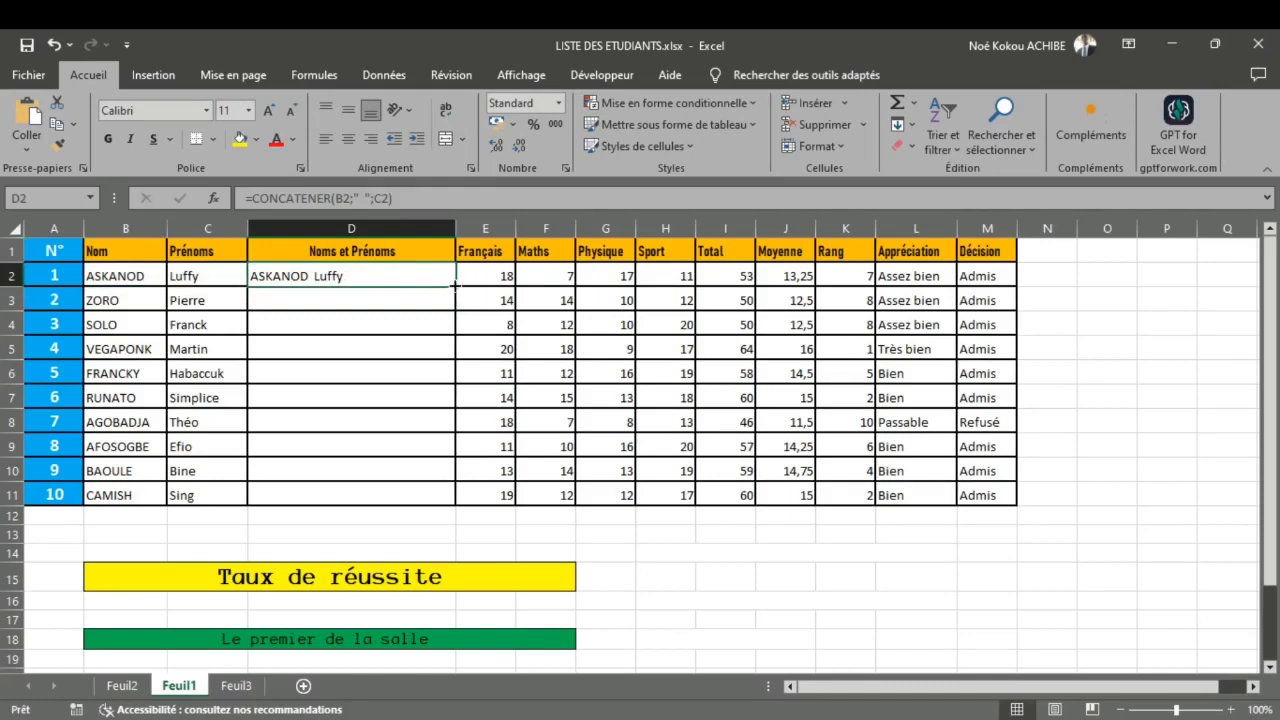
{"action": "double_click", "coordinate": [455, 286]}
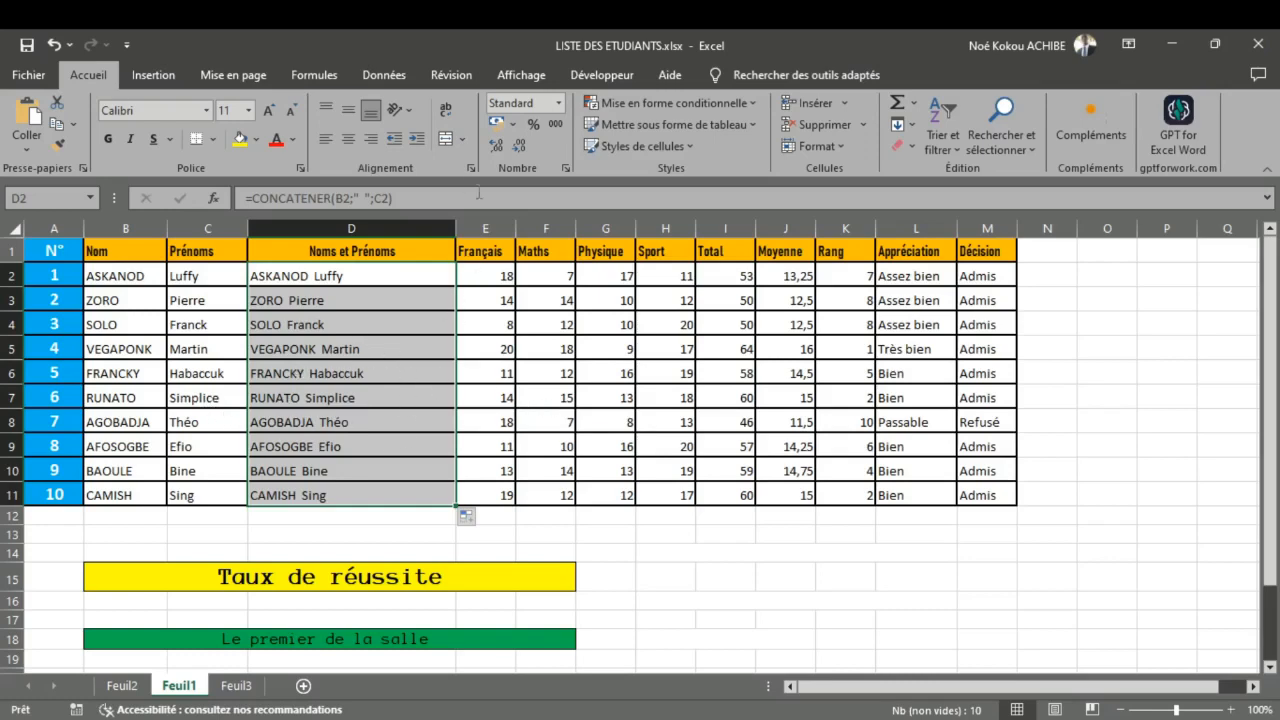
{"action": "left_click_drag", "start_coordinate": [454, 229], "coordinate": [408, 227]}
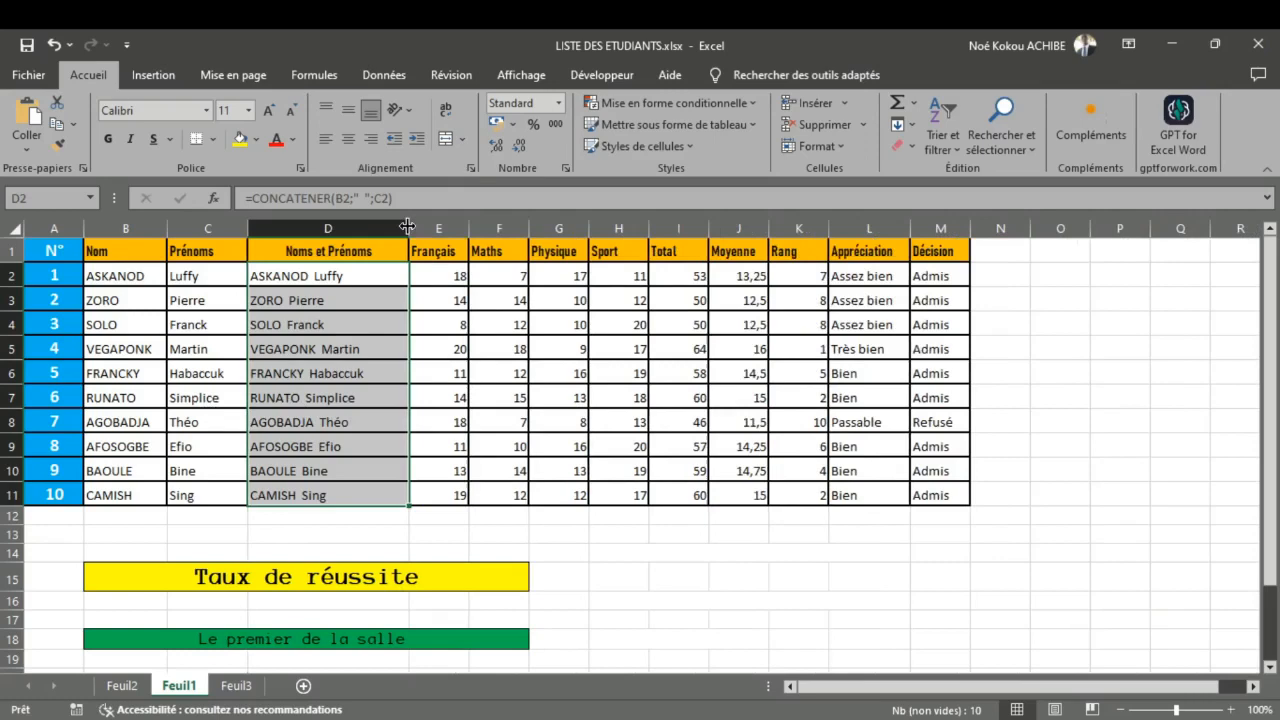
{"action": "left_click", "coordinate": [377, 326]}
Step: Examine the function list on Feuil2 for the next task, comparing it with the student table and result boxes on Feuil1
{"action": "scroll", "coordinate": [409, 446], "scroll_direction": "down", "scroll_amount": 2}
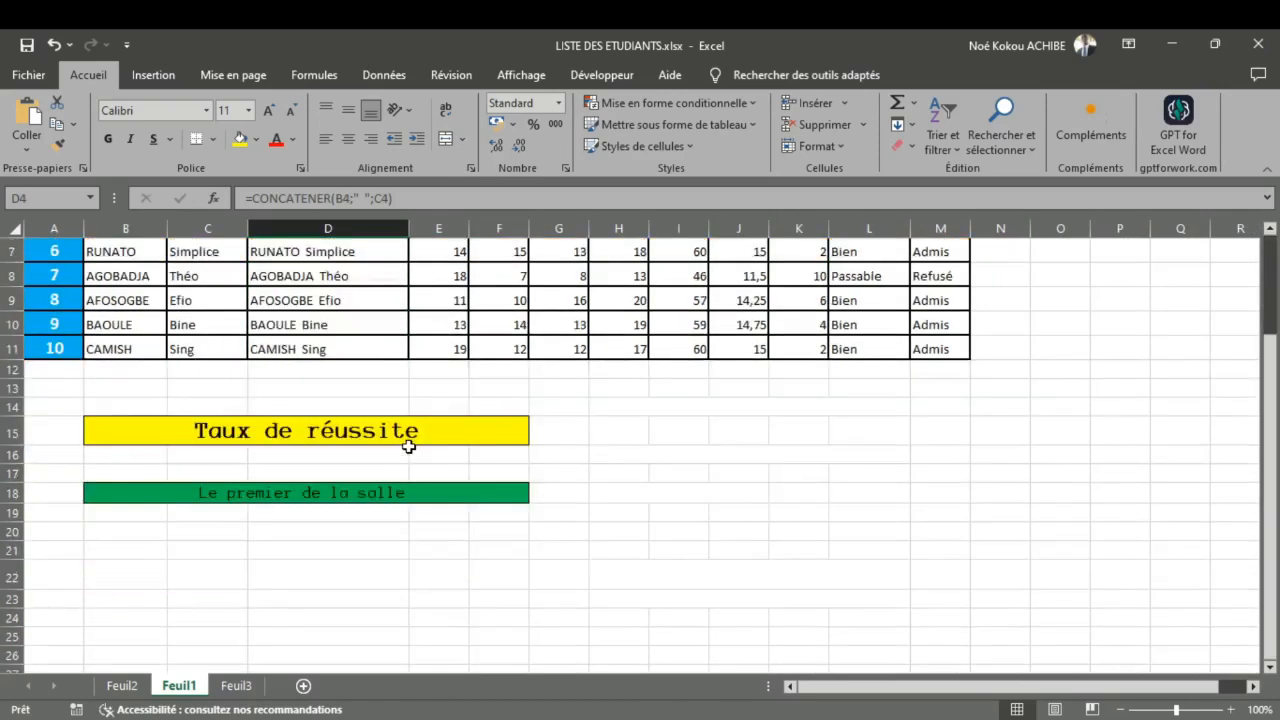
{"action": "scroll", "coordinate": [409, 446], "scroll_direction": "up", "scroll_amount": 2}
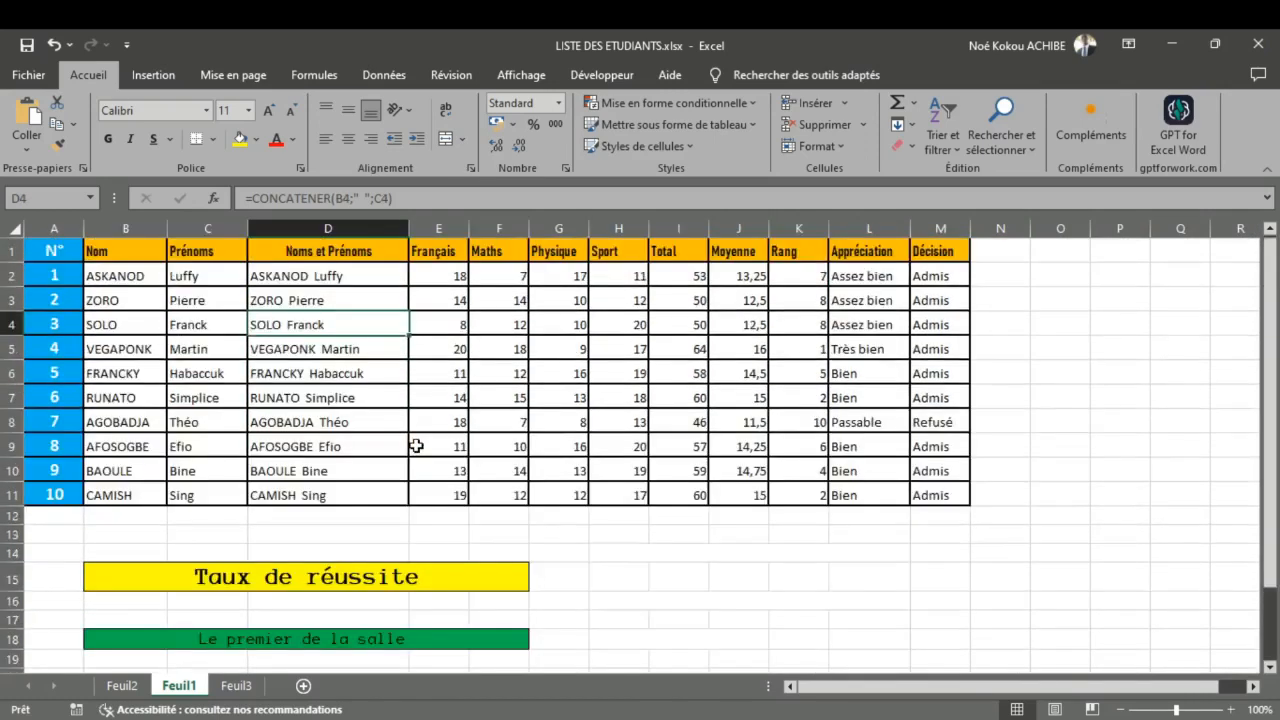
{"action": "left_click", "coordinate": [122, 686]}
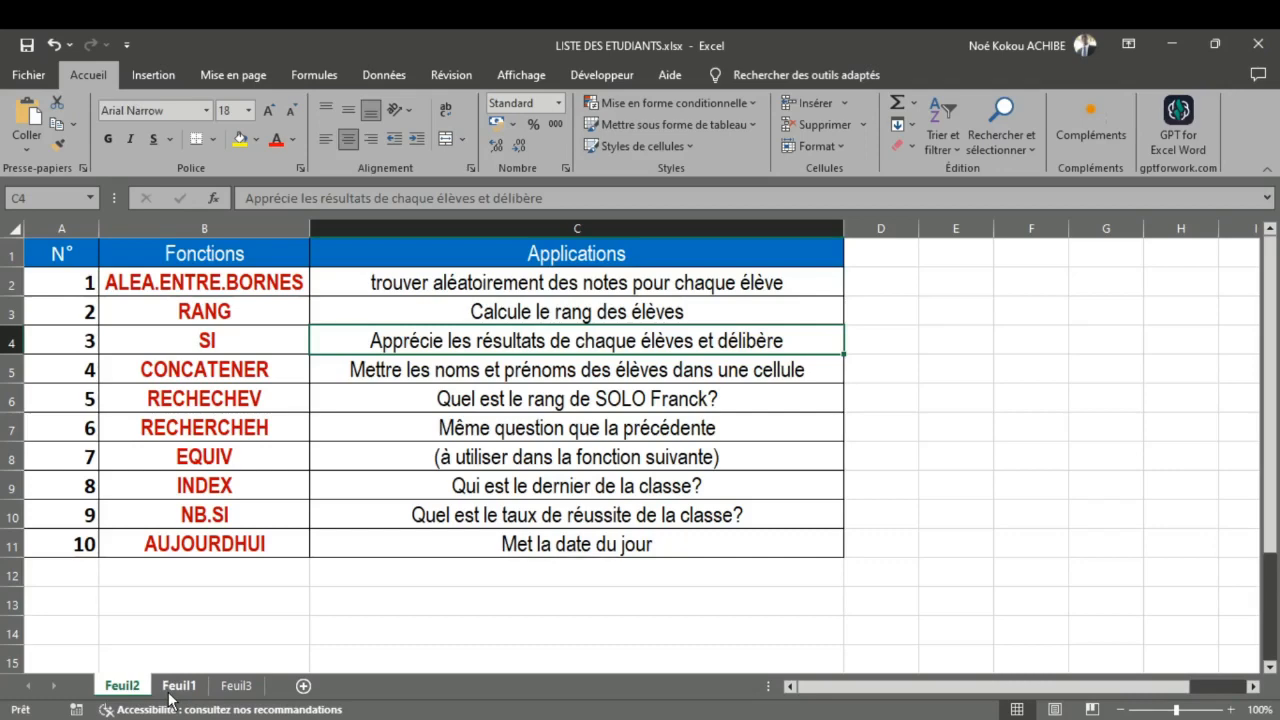
{"action": "left_click", "coordinate": [172, 690]}
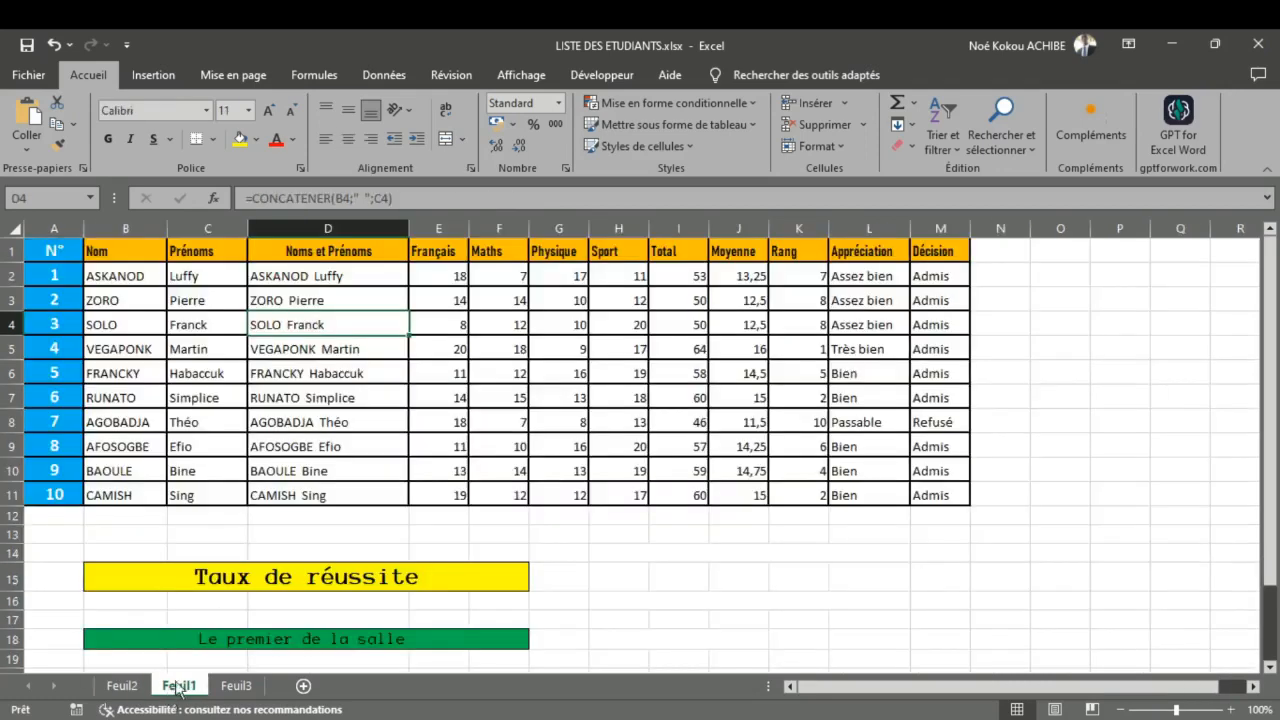
{"action": "left_click", "coordinate": [136, 688]}
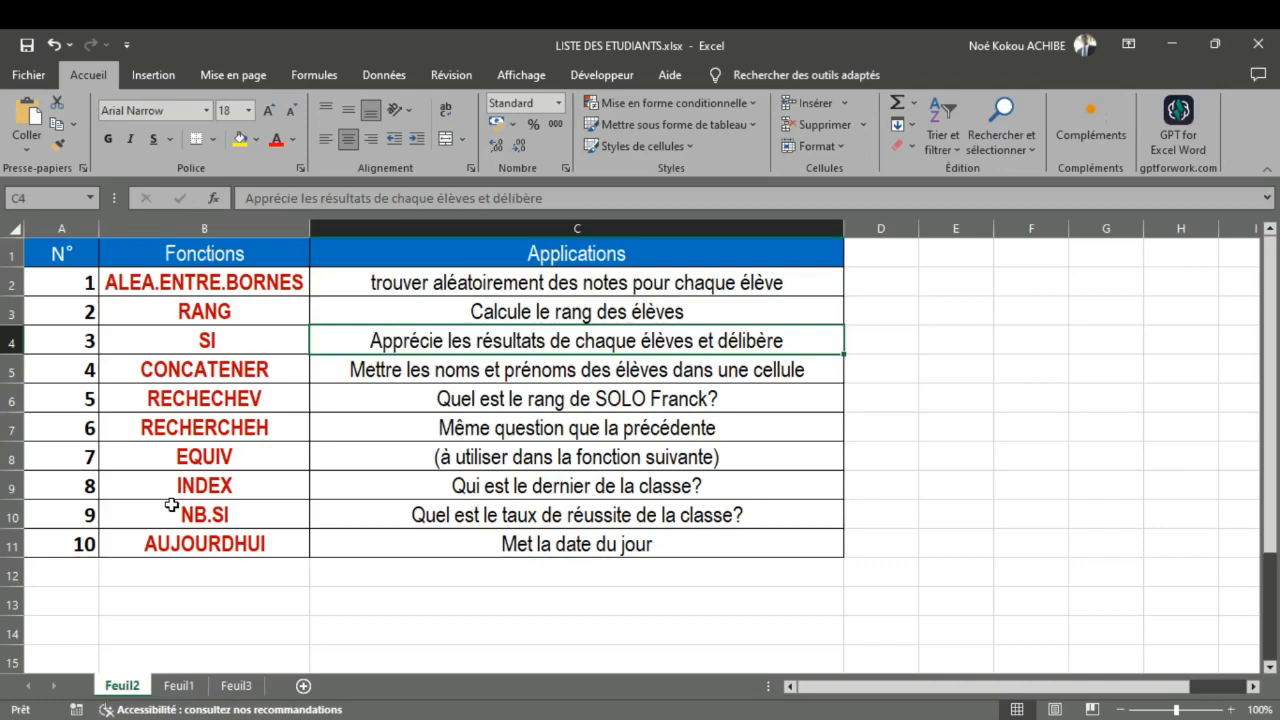
{"action": "left_click", "coordinate": [178, 688]}
{"action": "left_click", "coordinate": [138, 688]}
{"action": "left_click", "coordinate": [164, 688]}
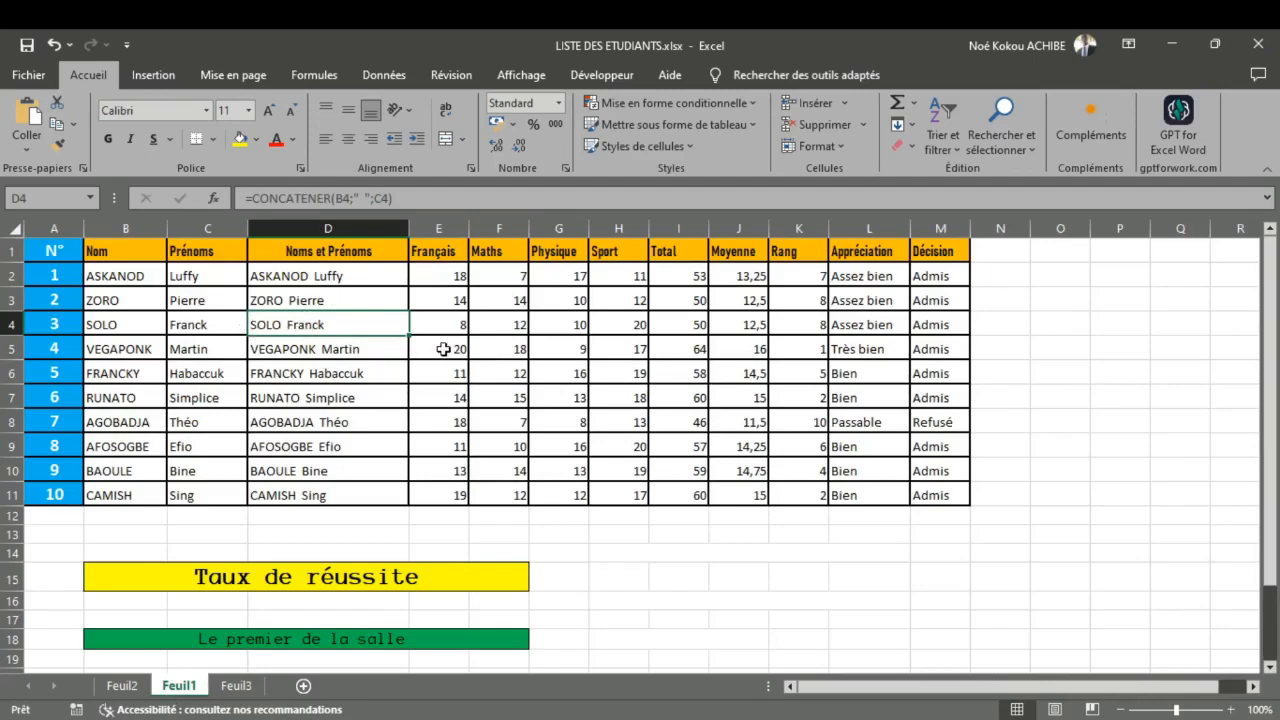
{"action": "scroll", "coordinate": [522, 555], "scroll_direction": "down", "scroll_amount": 1}
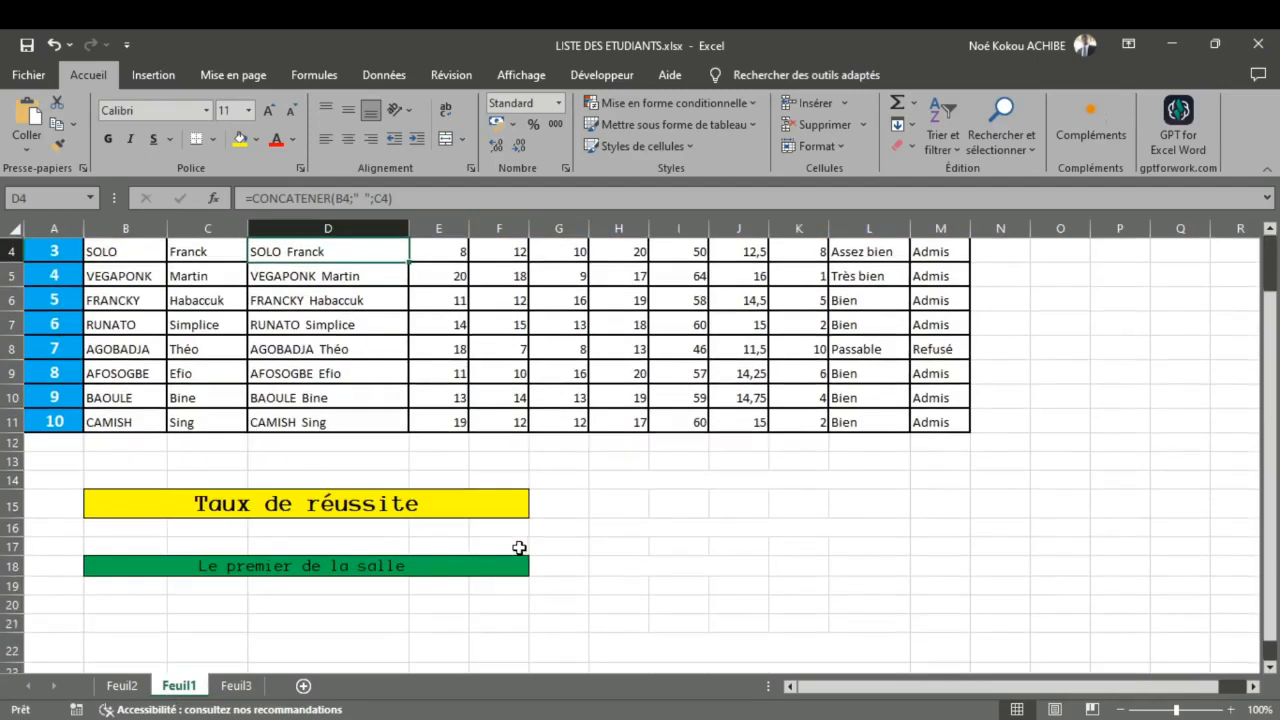
{"action": "scroll", "coordinate": [517, 543], "scroll_direction": "up", "scroll_amount": 1}
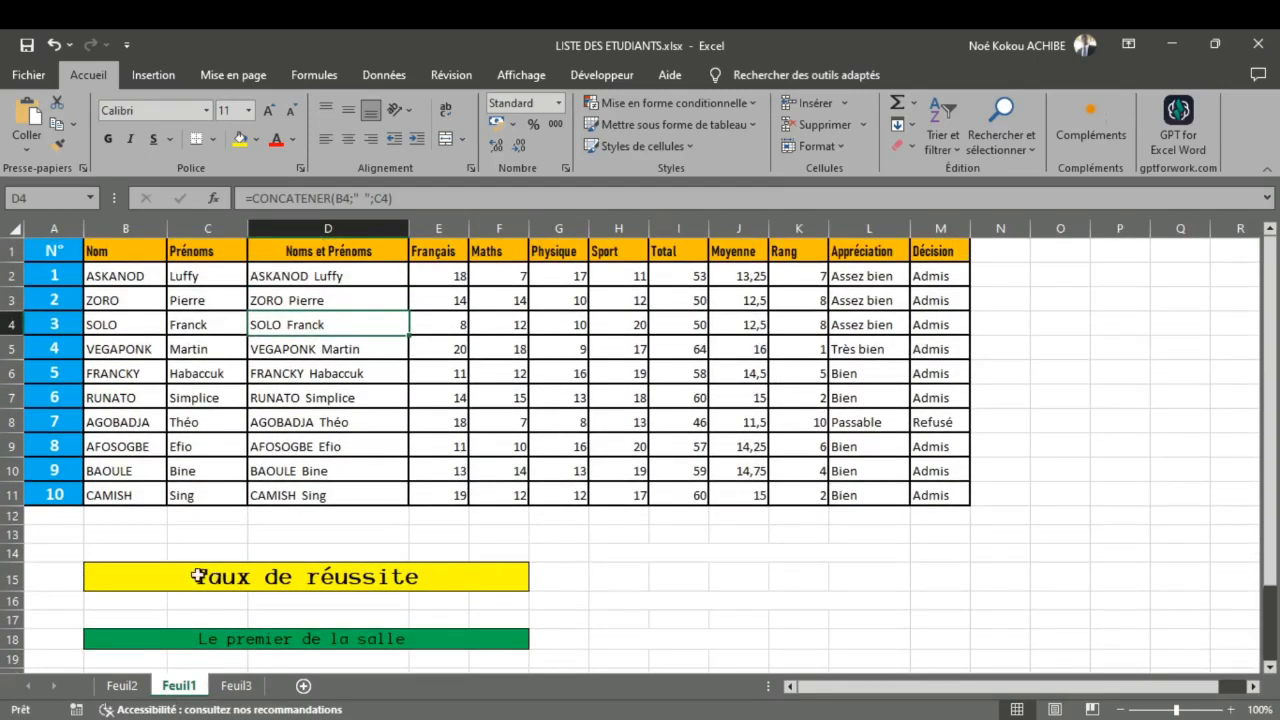
Step: Insert two blank rows at rows 12 and 13, directly below the student table on Feuil1
{"action": "scroll", "coordinate": [196, 578], "scroll_direction": "down", "scroll_amount": 1}
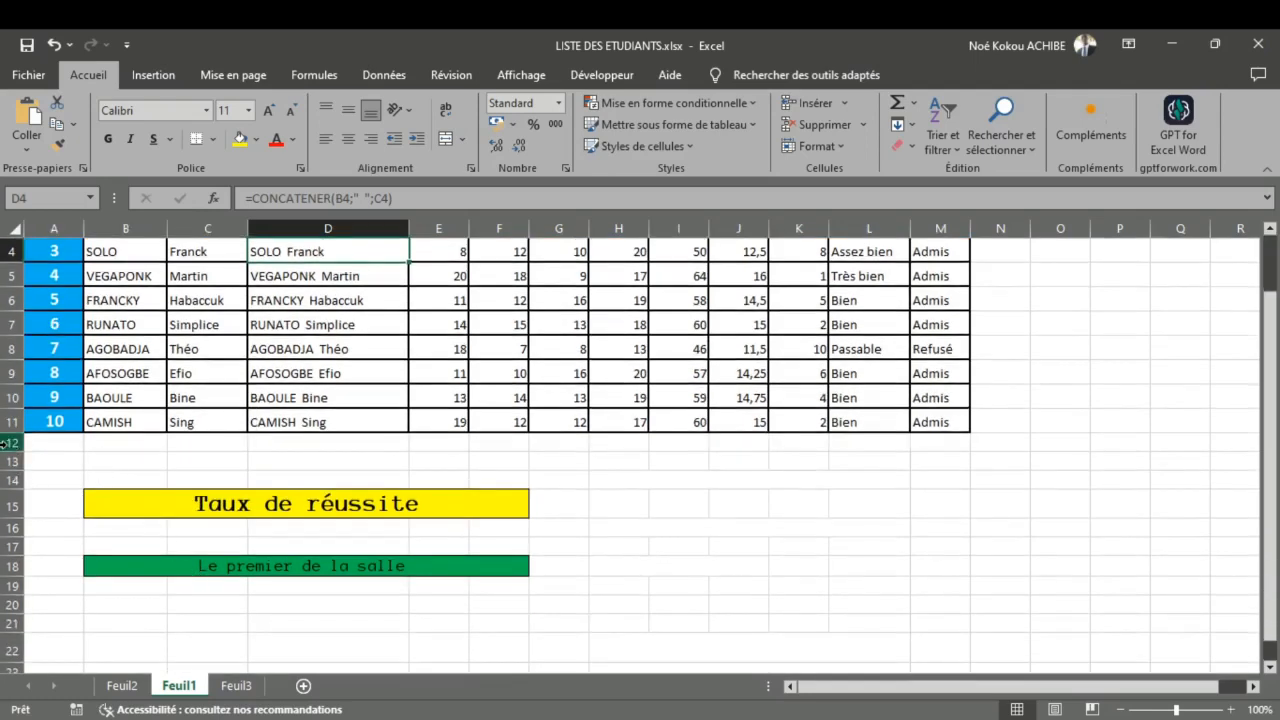
{"action": "left_click_drag", "start_coordinate": [9, 444], "coordinate": [9, 457]}
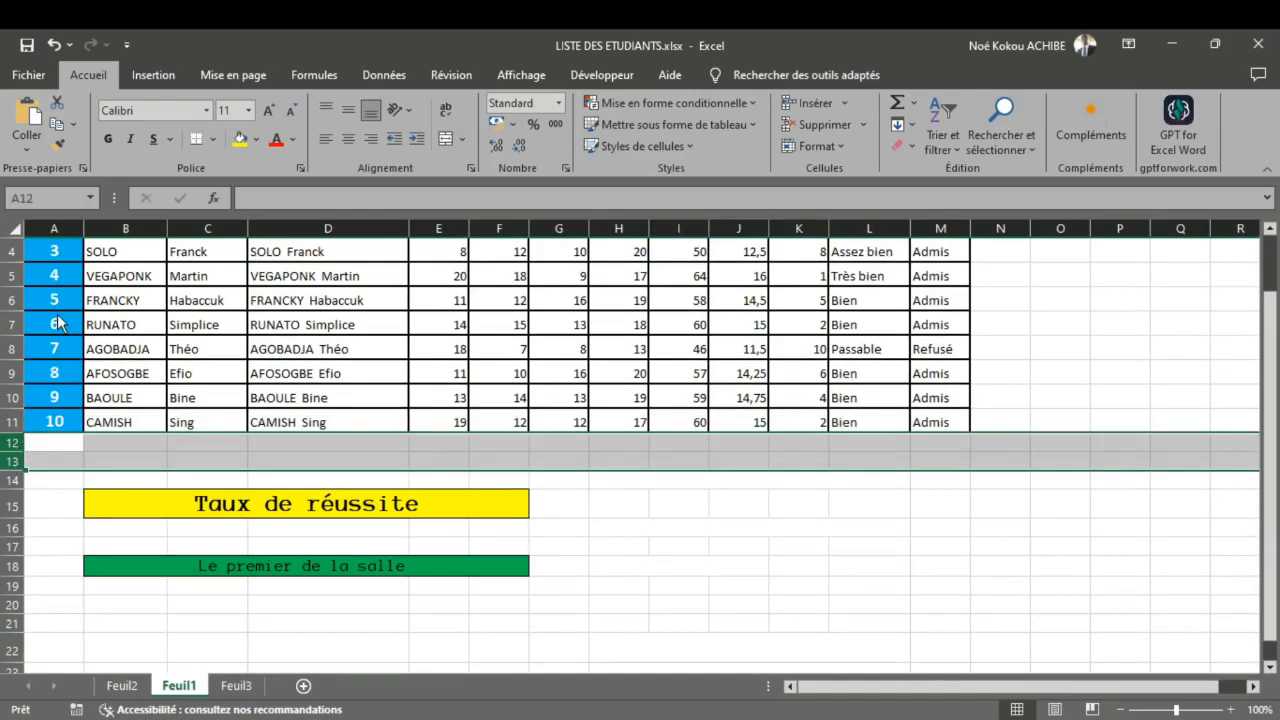
{"action": "key", "text": "ctrl+plus"}
{"action": "left_click", "coordinate": [220, 506]}
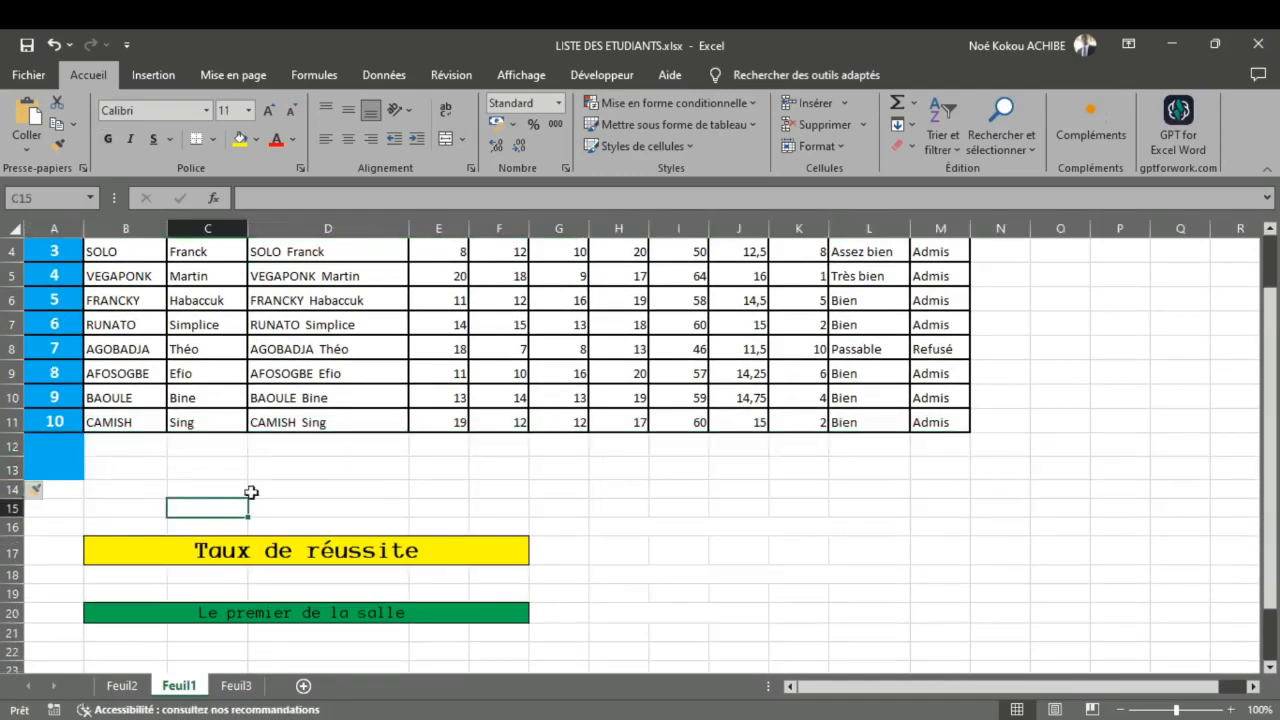
Step: Begin a RECHERCHEV formula in D13 with D4 as the lookup value and D2:M11 as the table range
{"action": "scroll", "coordinate": [251, 490], "scroll_direction": "up", "scroll_amount": 1}
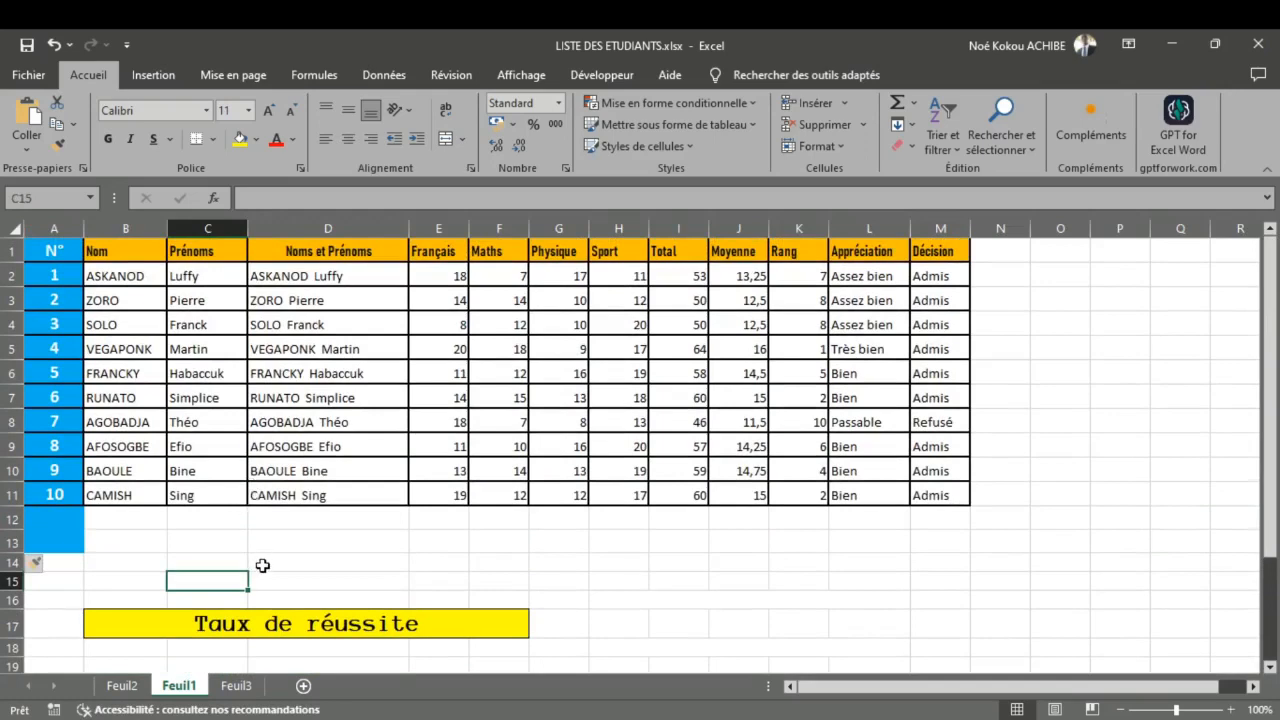
{"action": "double_click", "coordinate": [260, 541]}
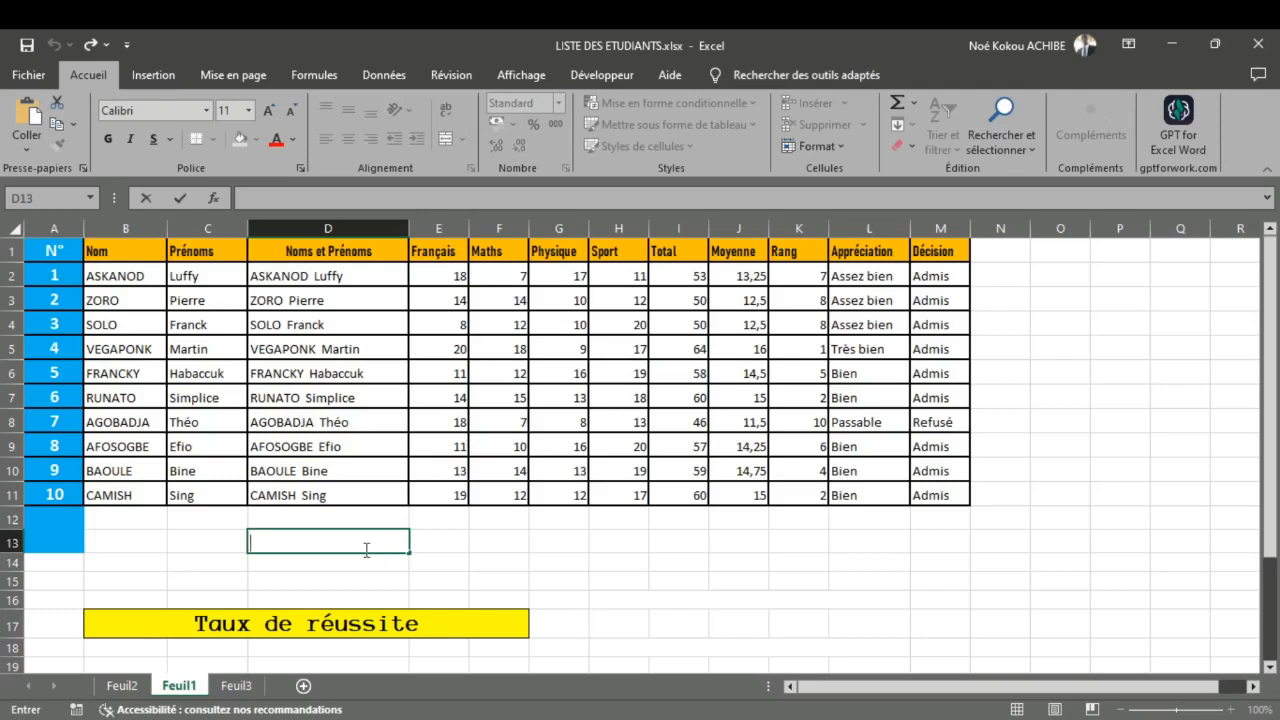
{"action": "type", "text": "="}
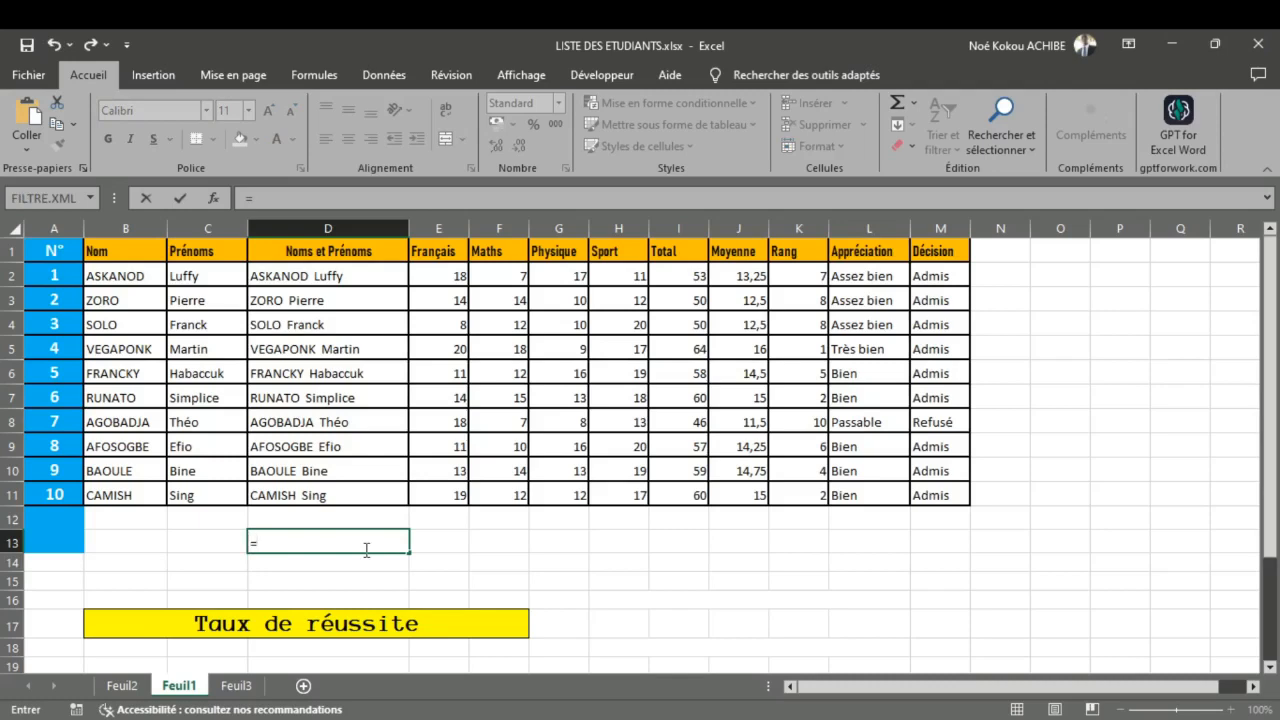
{"action": "type", "text": "RECHERCHEV("}
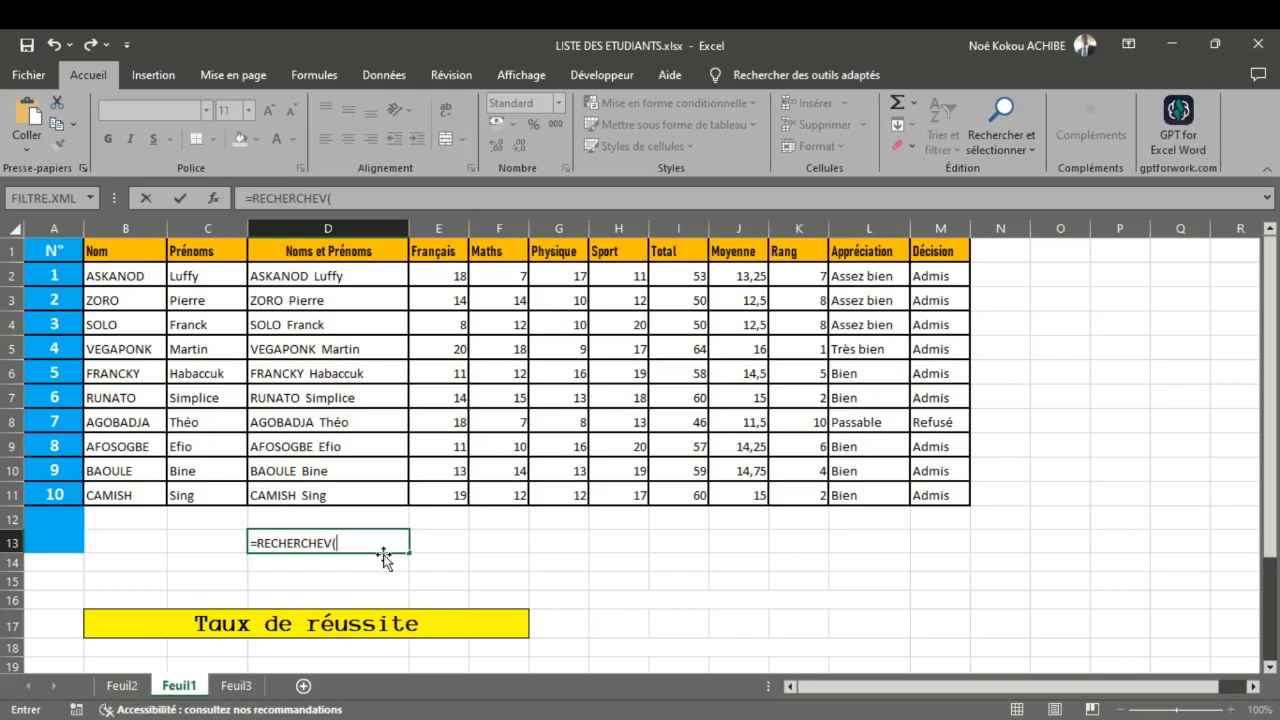
{"action": "left_click", "coordinate": [374, 330]}
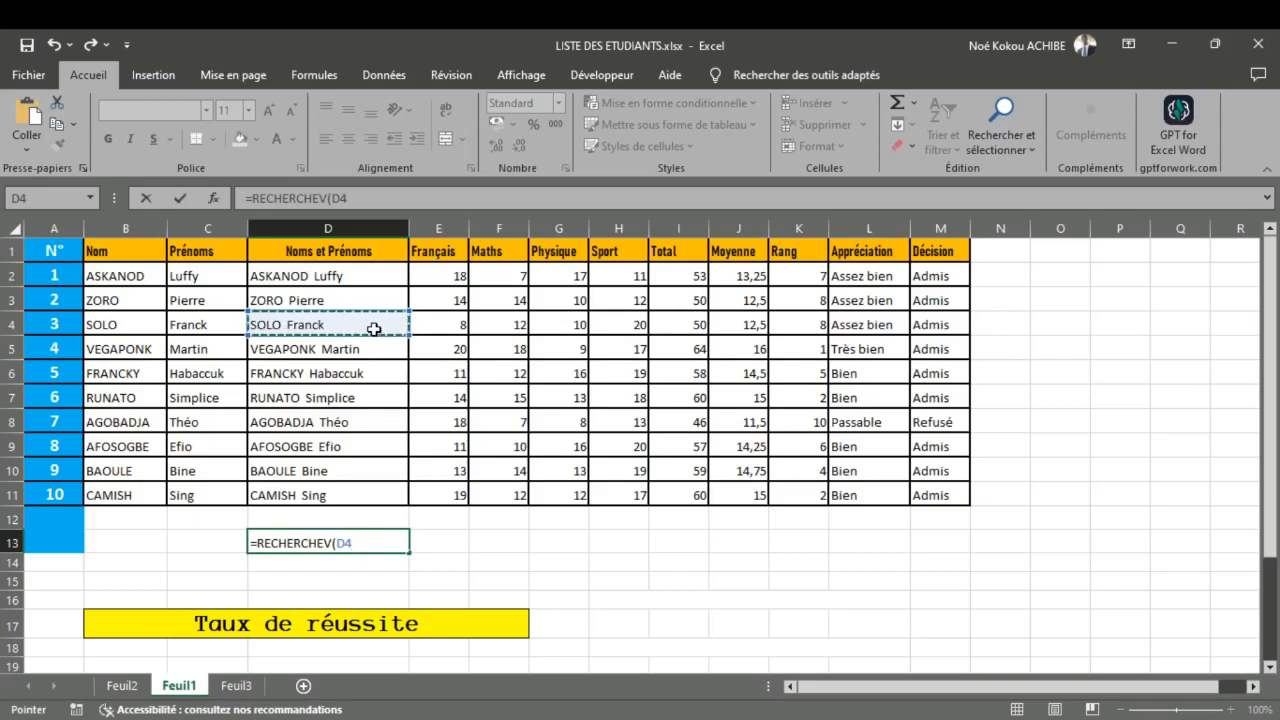
{"action": "type", "text": ";"}
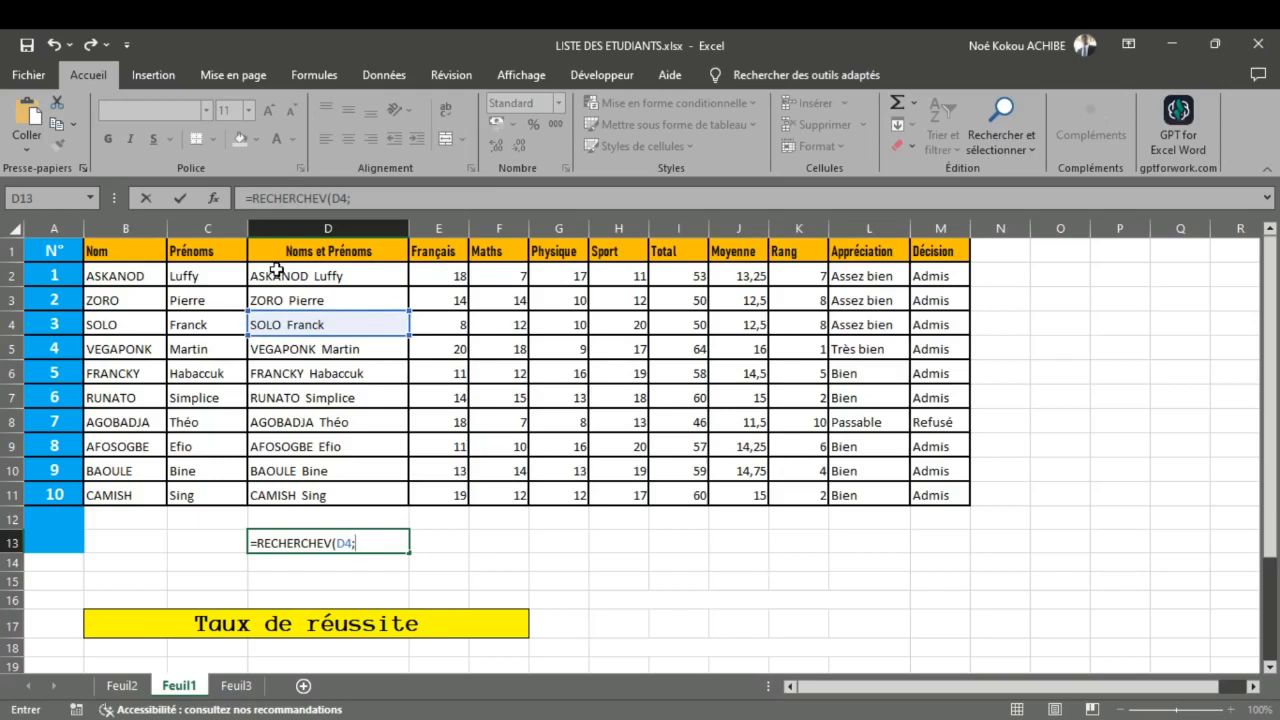
{"action": "left_click", "coordinate": [314, 286]}
{"action": "left_click_drag", "start_coordinate": [314, 286], "coordinate": [950, 494]}
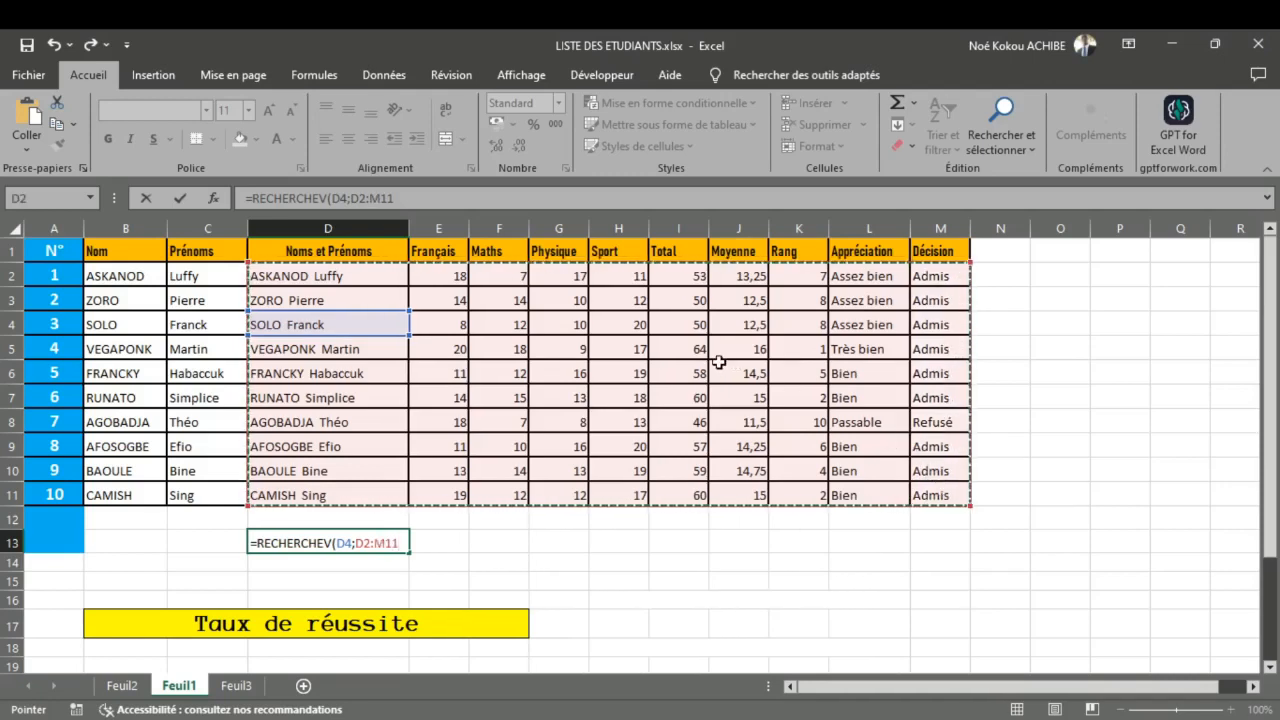
Step: Complete the D13 formula with column index 8 and exact match 0, giving =RECHERCHEV(D4;D2:M11;8;0)
{"action": "type", "text": ";"}
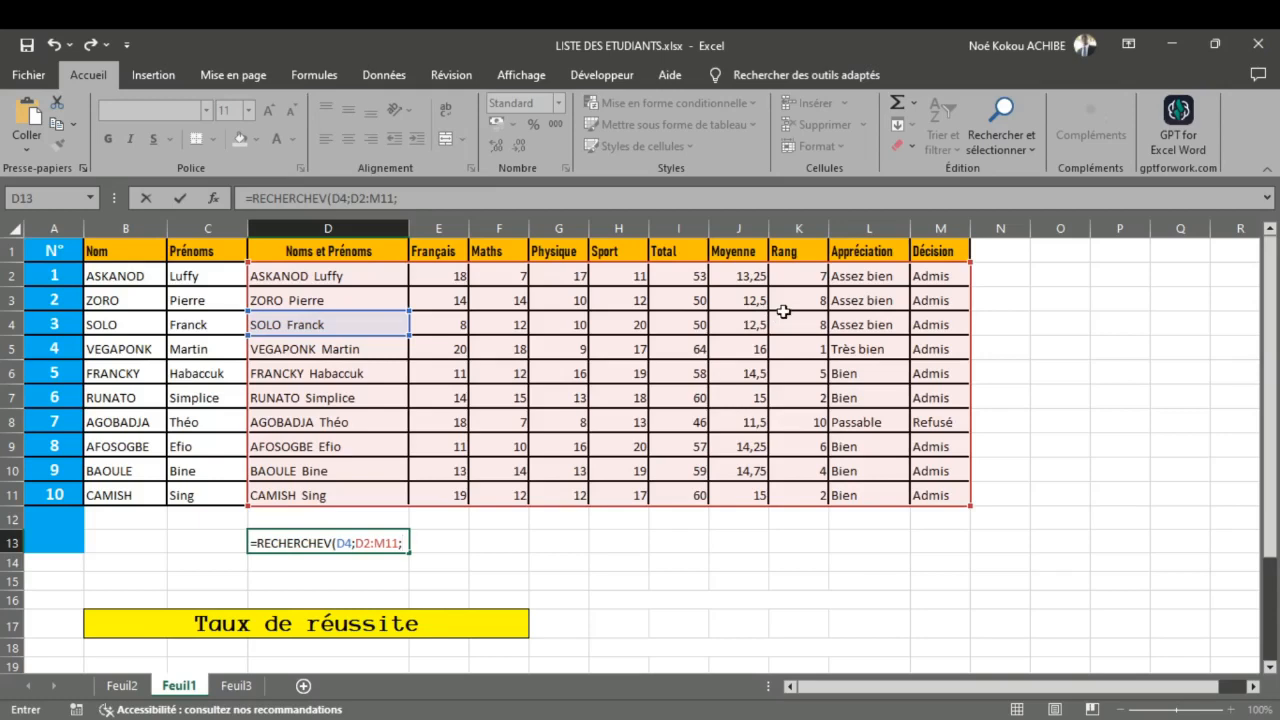
{"action": "type", "text": "8"}
{"action": "type", "text": ";0)"}
{"action": "key", "text": "Return"}
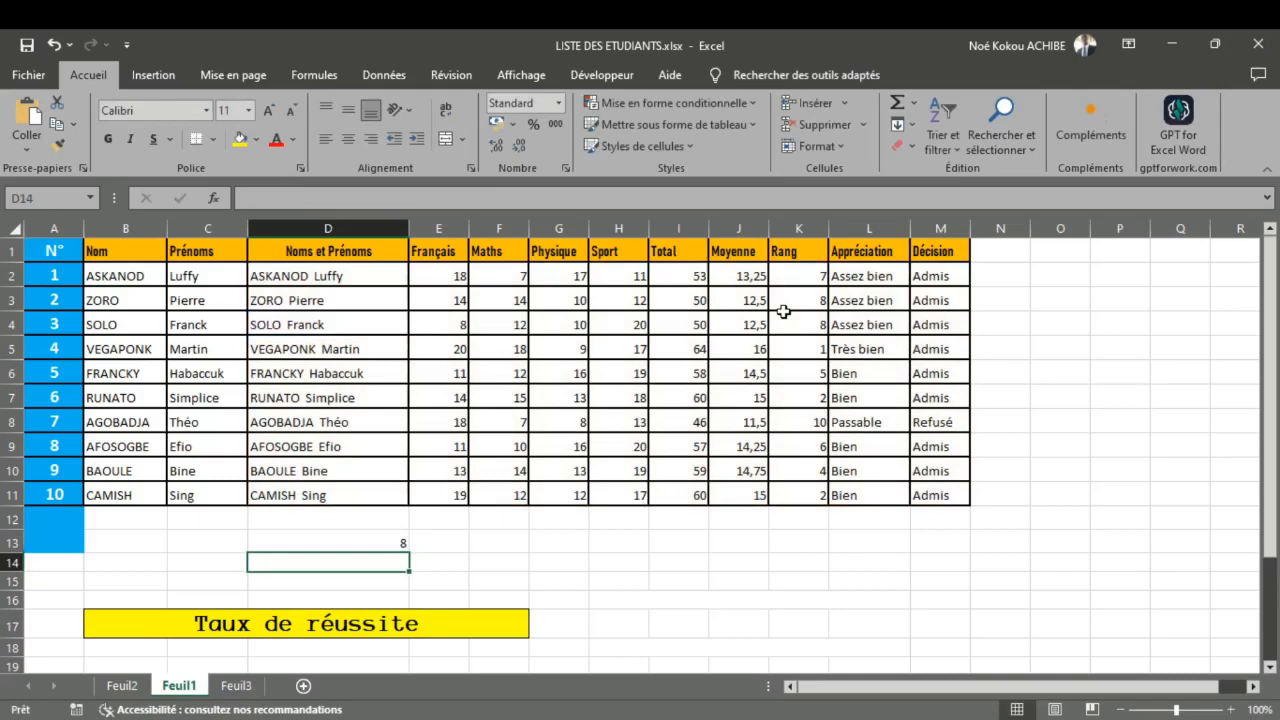
Step: Move the RECHERCHEV formula from D13 to E13 and label D13 with "rang" followed by the row 4 student's name
{"action": "left_click", "coordinate": [360, 544]}
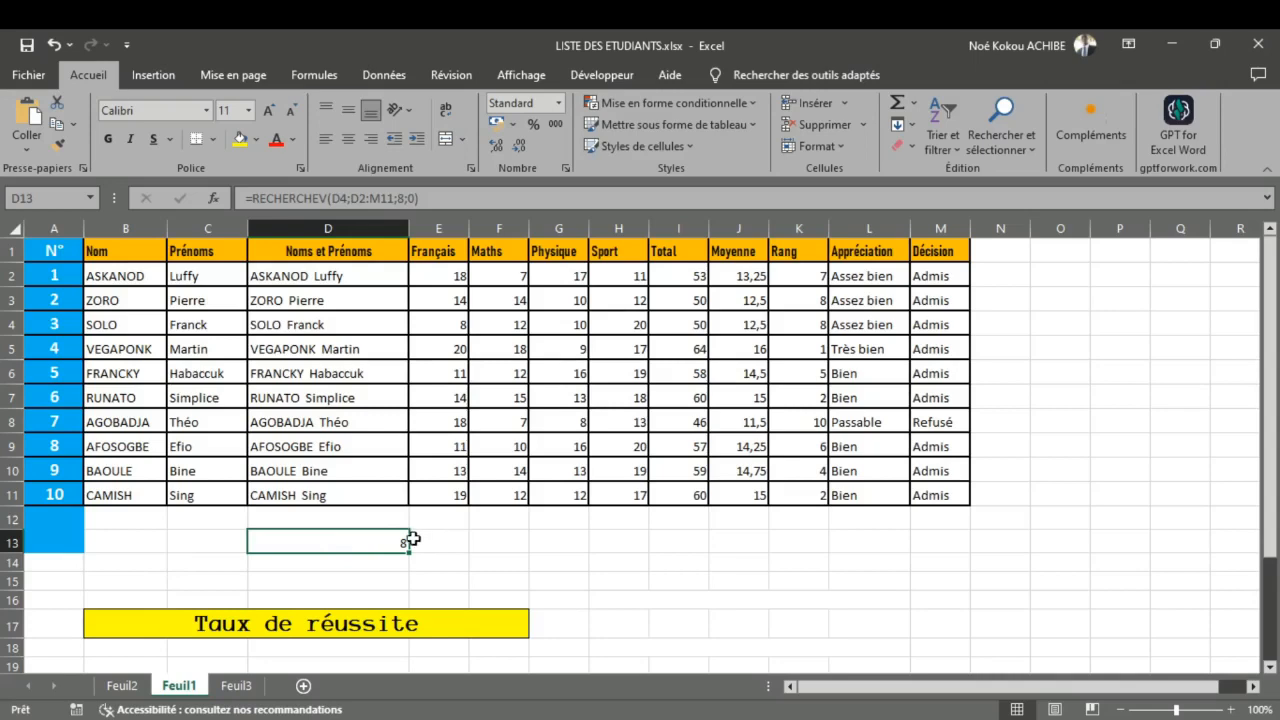
{"action": "left_click_drag", "start_coordinate": [412, 540], "coordinate": [440, 541]}
{"action": "left_click", "coordinate": [365, 547]}
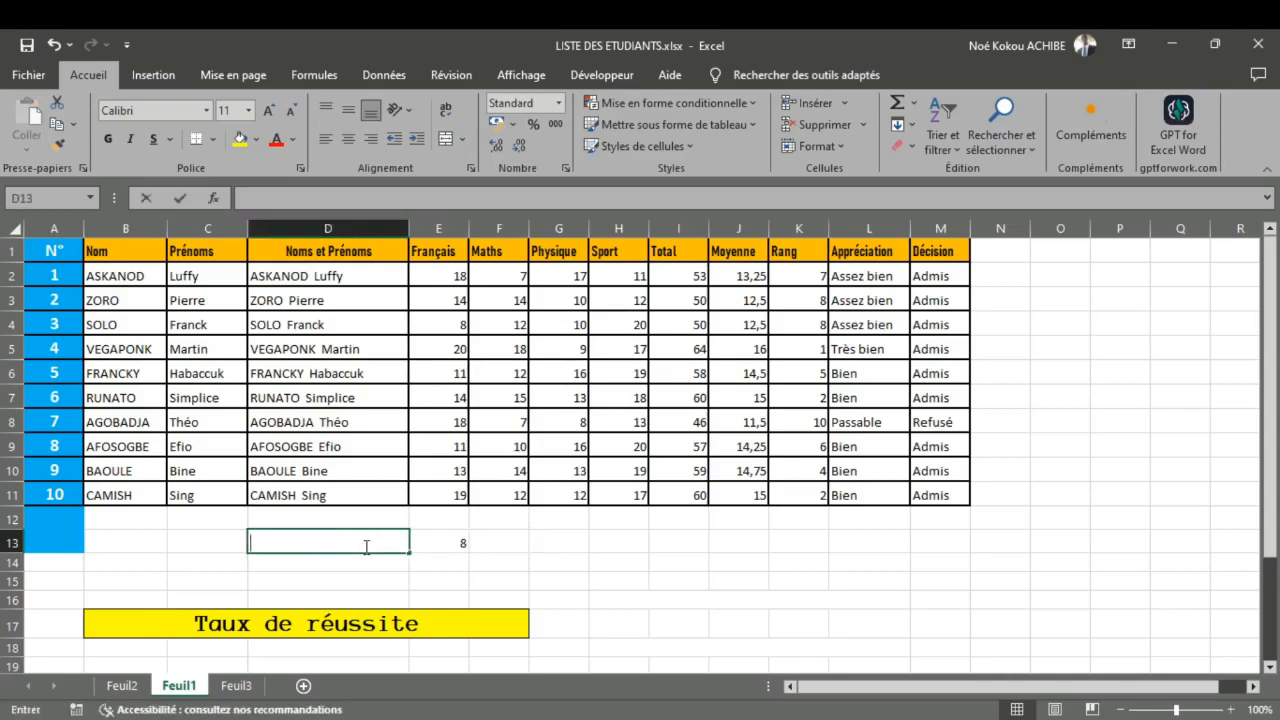
{"action": "type", "text": "ran"}
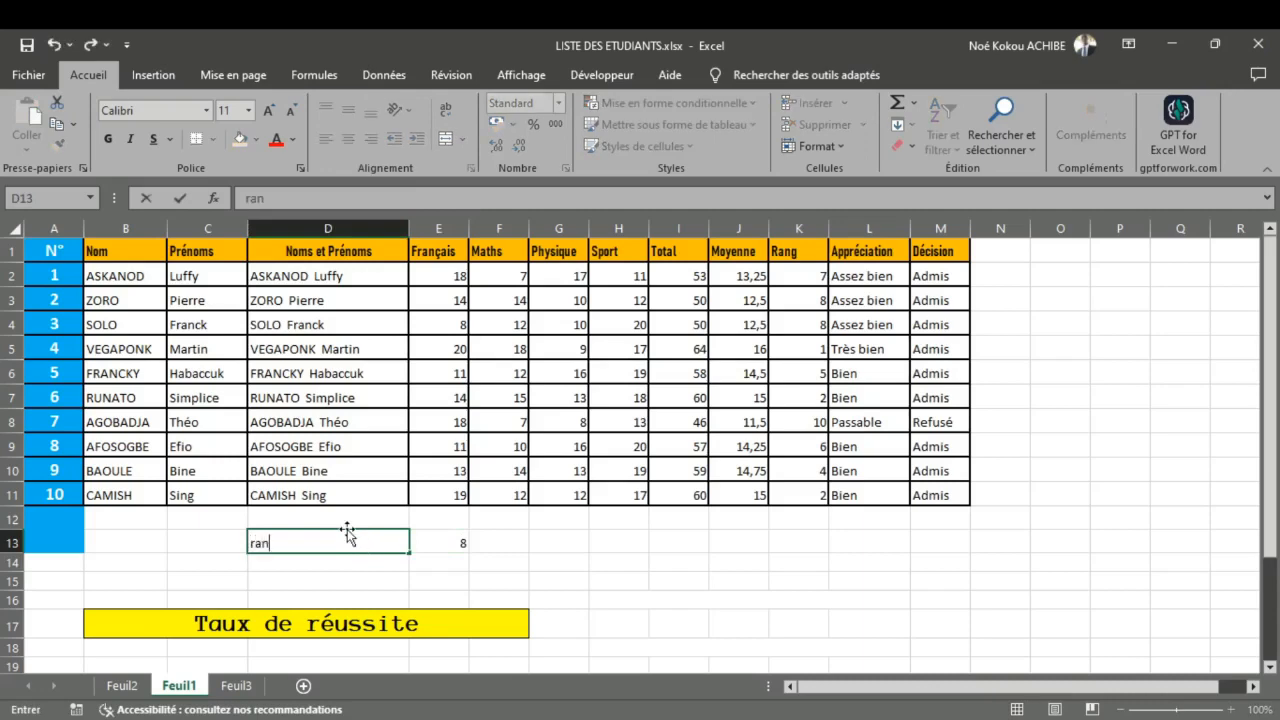
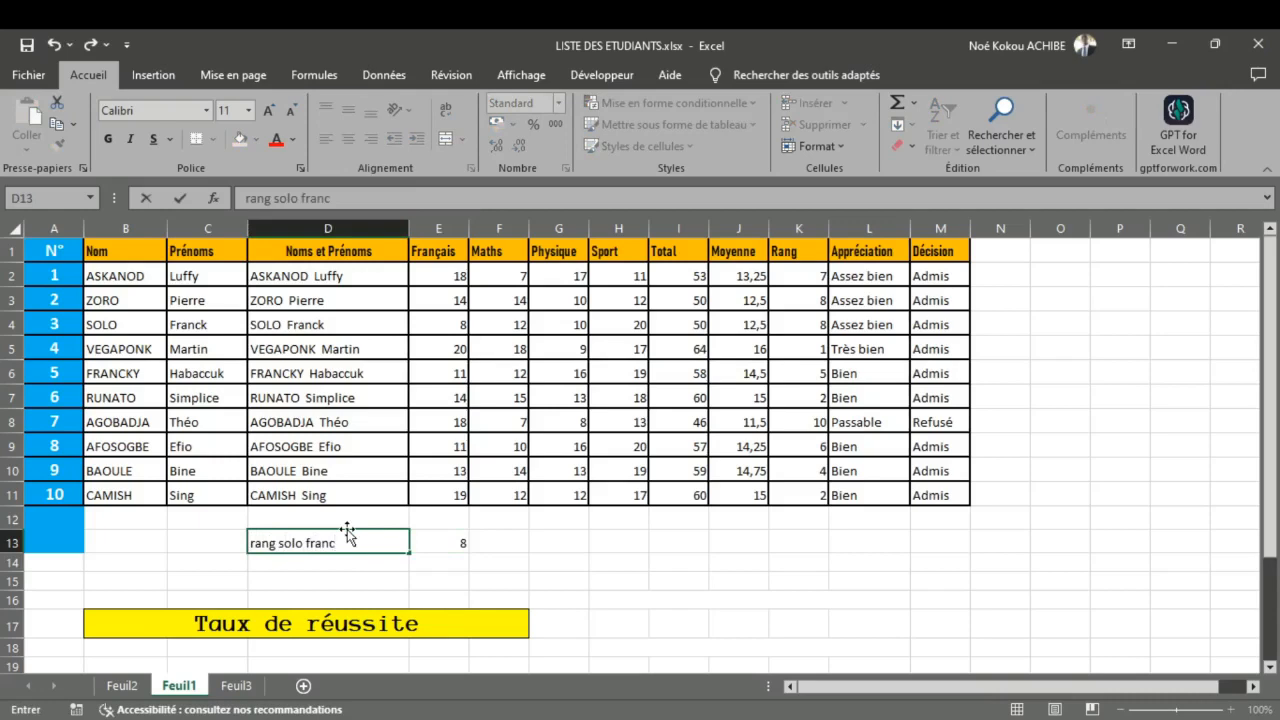
{"action": "left_click", "coordinate": [174, 537]}
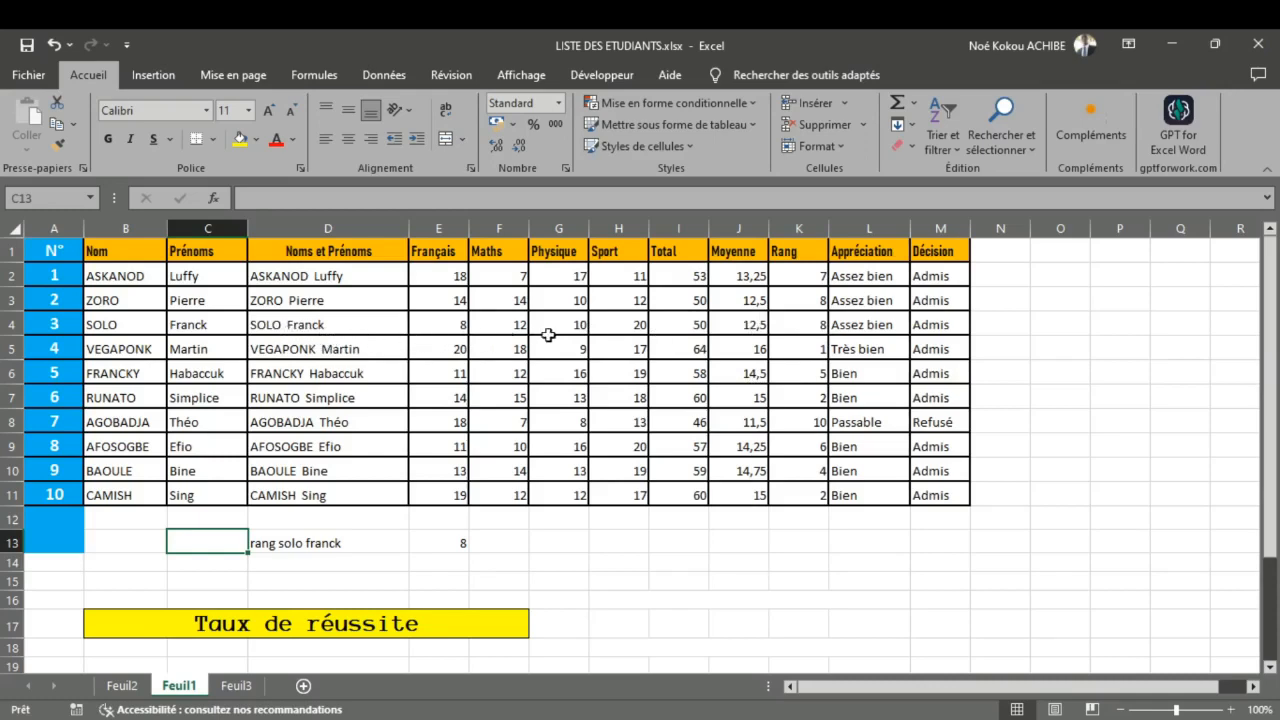
Step: Replace the D4 lookup value in E13's RECHERCHEV formula with the row 4 student's full name in quotation marks, with two spaces between the names
{"action": "double_click", "coordinate": [320, 545]}
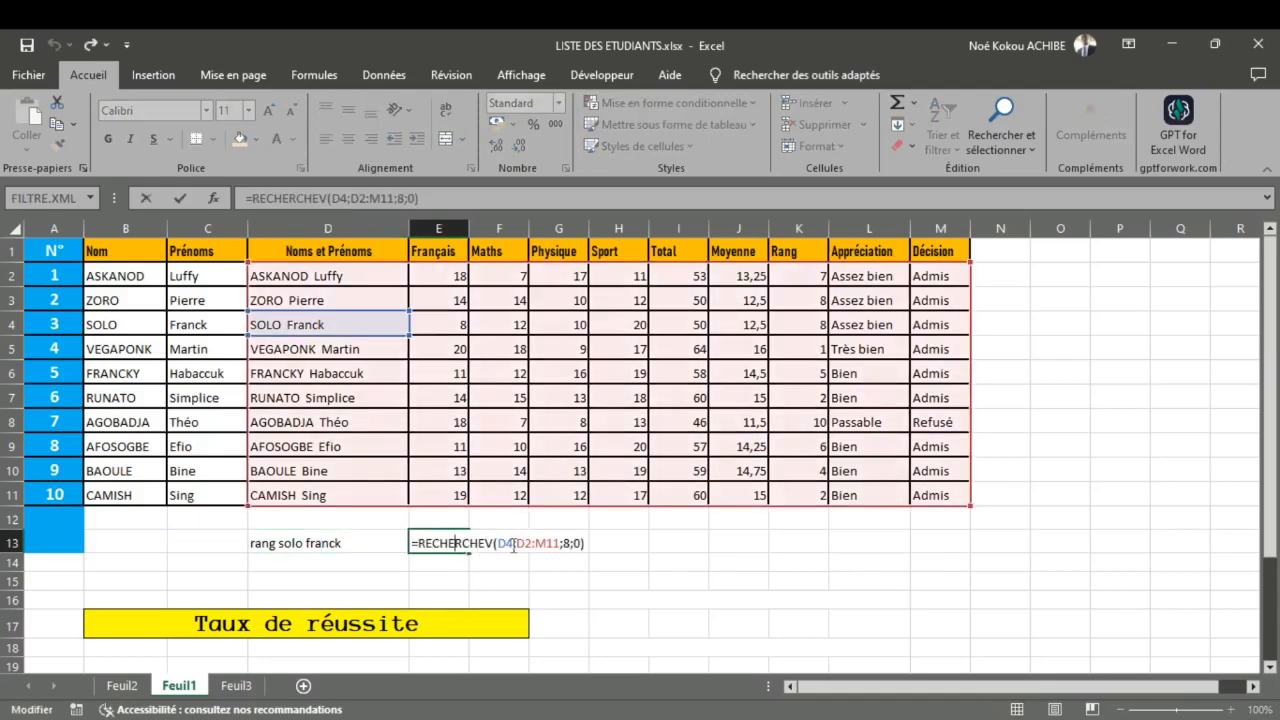
{"action": "left_click", "coordinate": [514, 544]}
{"action": "key", "text": "BackSpace"}
{"action": "key", "text": "BackSpace"}
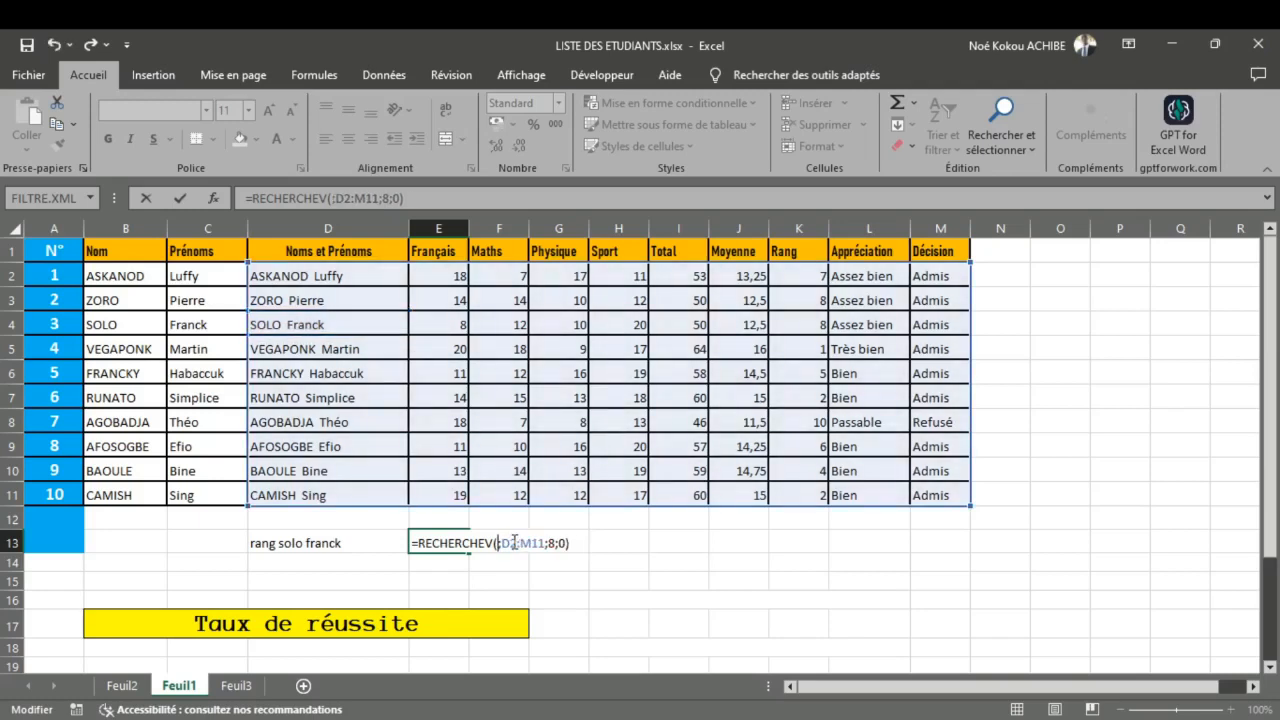
{"action": "type", "text": "\""}
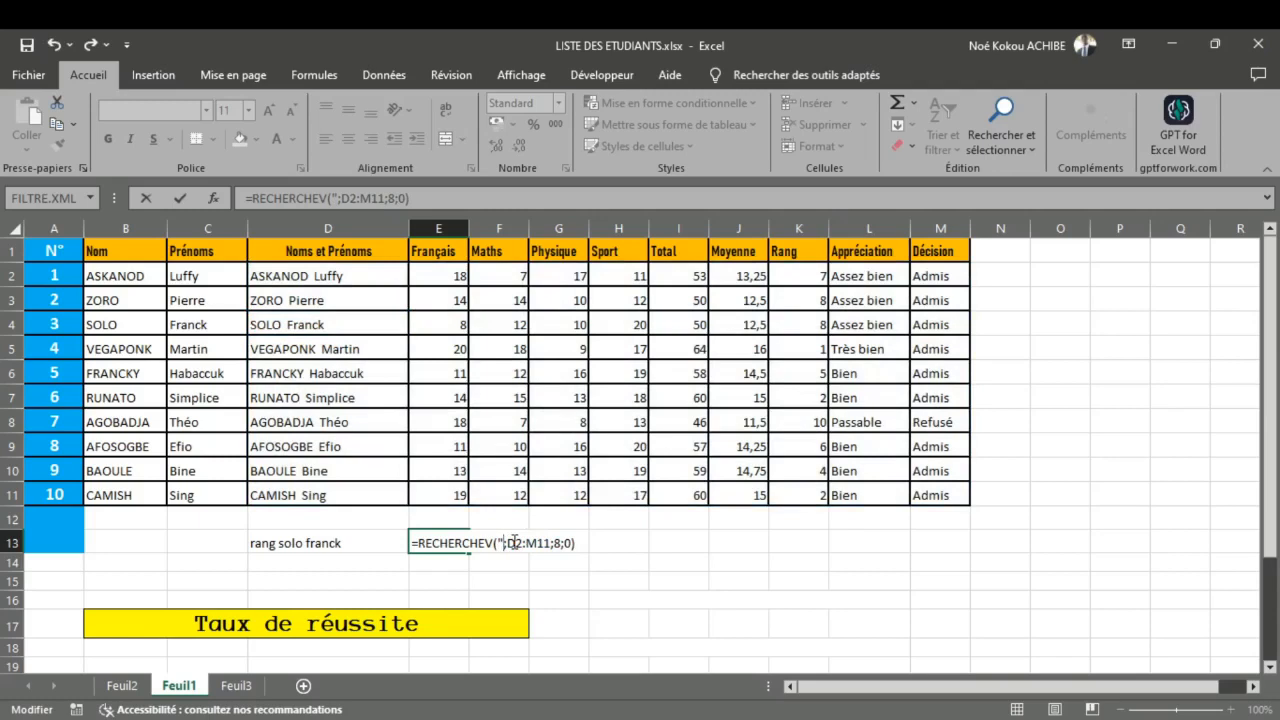
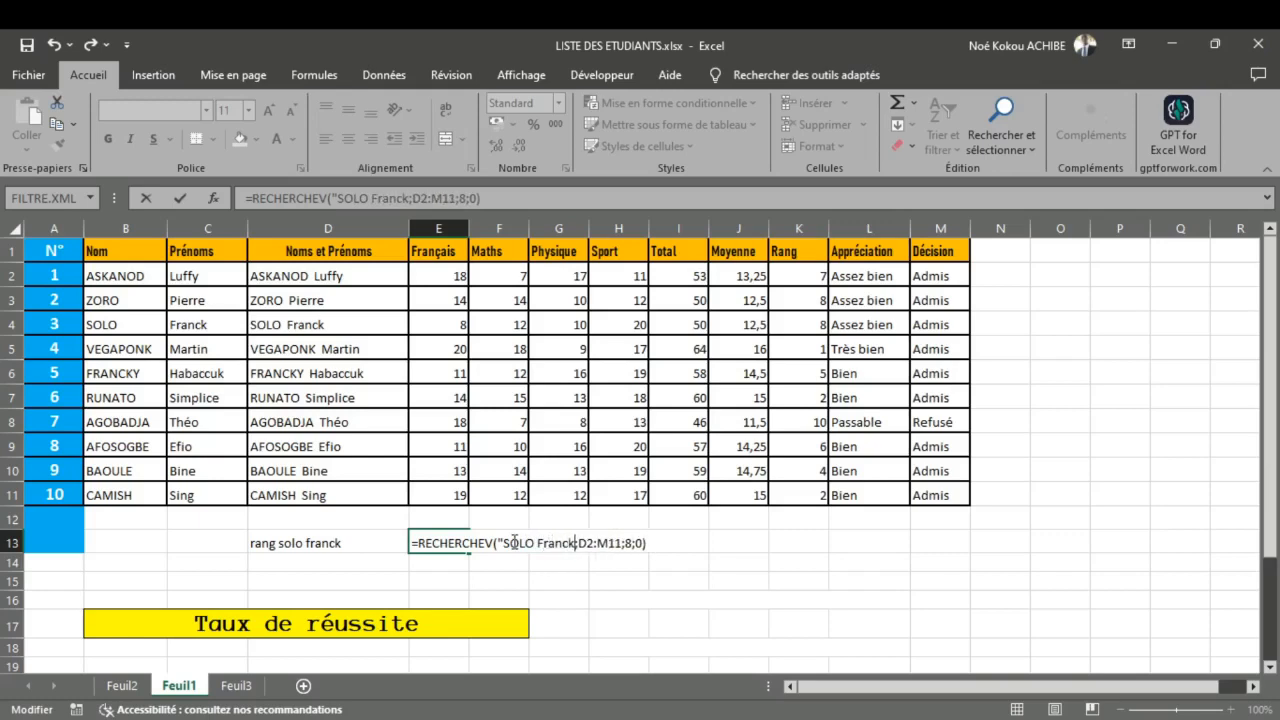
{"action": "left_click", "coordinate": [536, 543]}
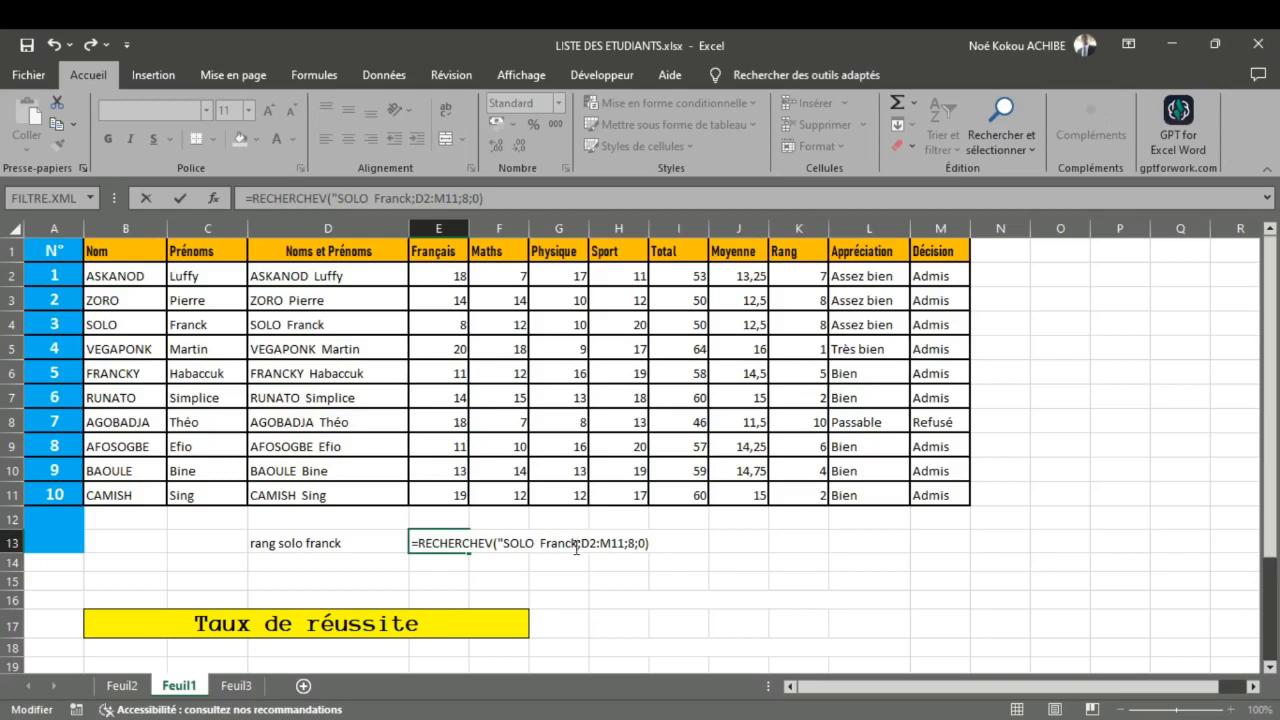
{"action": "type", "text": "\""}
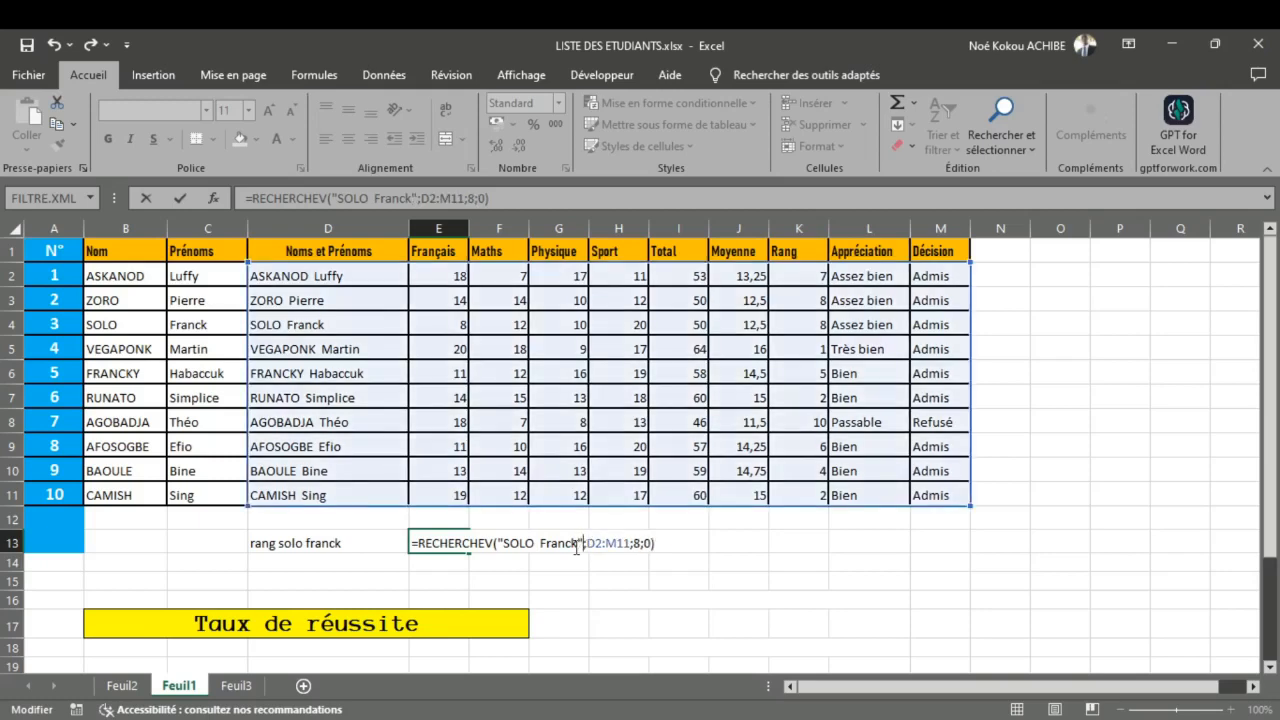
{"action": "key", "text": "Return"}
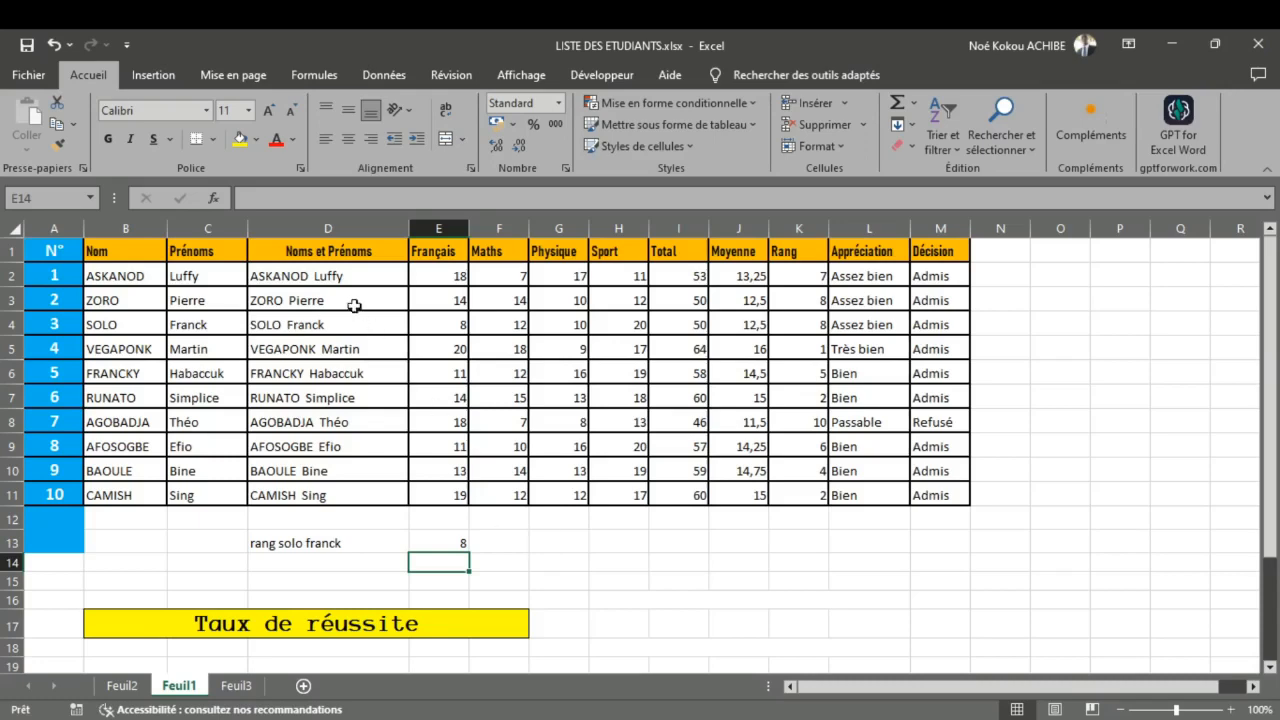
Step: Examine the lookup range D2:M11, comparing the full-name column D with the Rang column K
{"action": "left_click_drag", "start_coordinate": [330, 280], "coordinate": [941, 509]}
{"action": "left_click", "coordinate": [940, 497]}
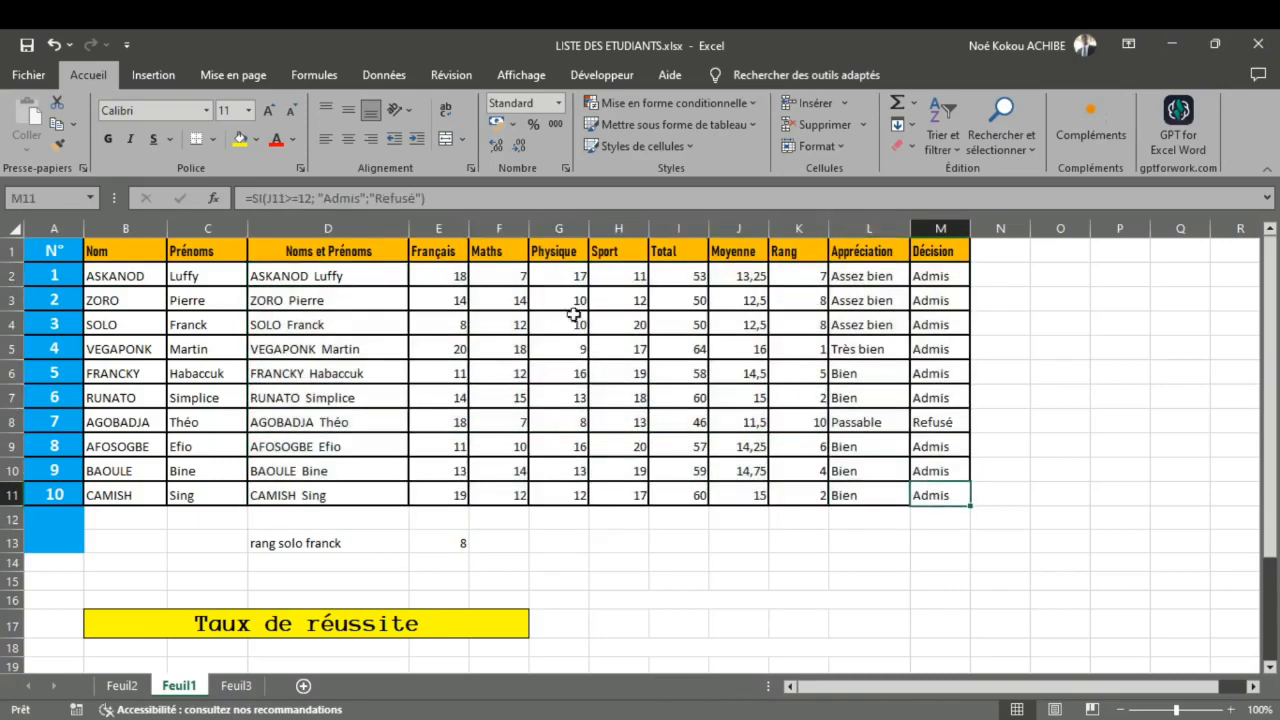
{"action": "left_click_drag", "start_coordinate": [338, 273], "coordinate": [917, 497]}
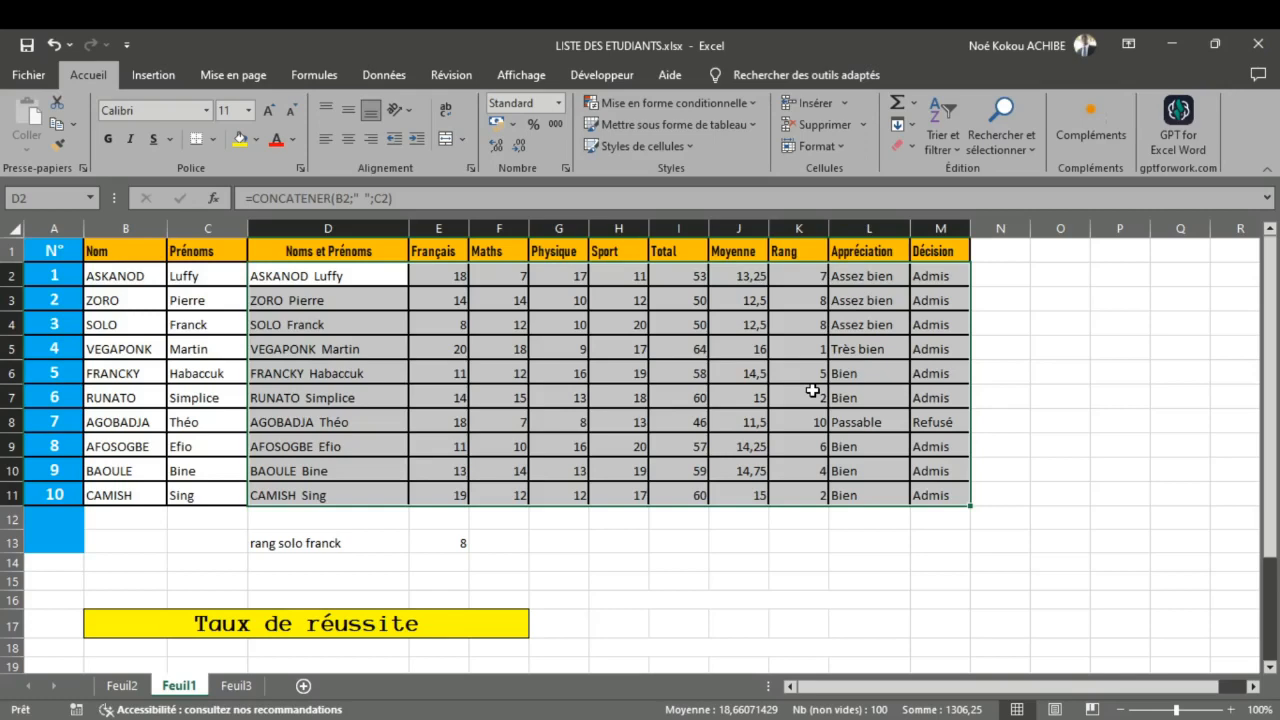
{"action": "left_click", "coordinate": [310, 280]}
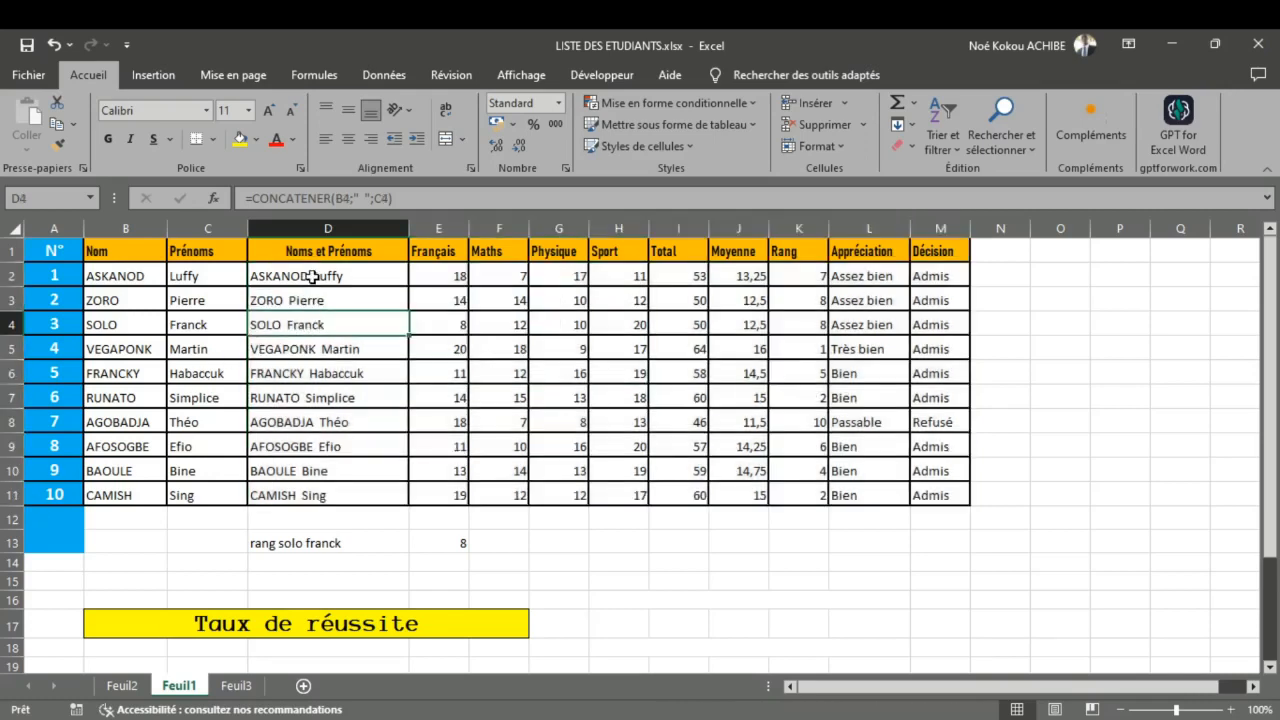
{"action": "left_click_drag", "start_coordinate": [313, 285], "coordinate": [314, 492]}
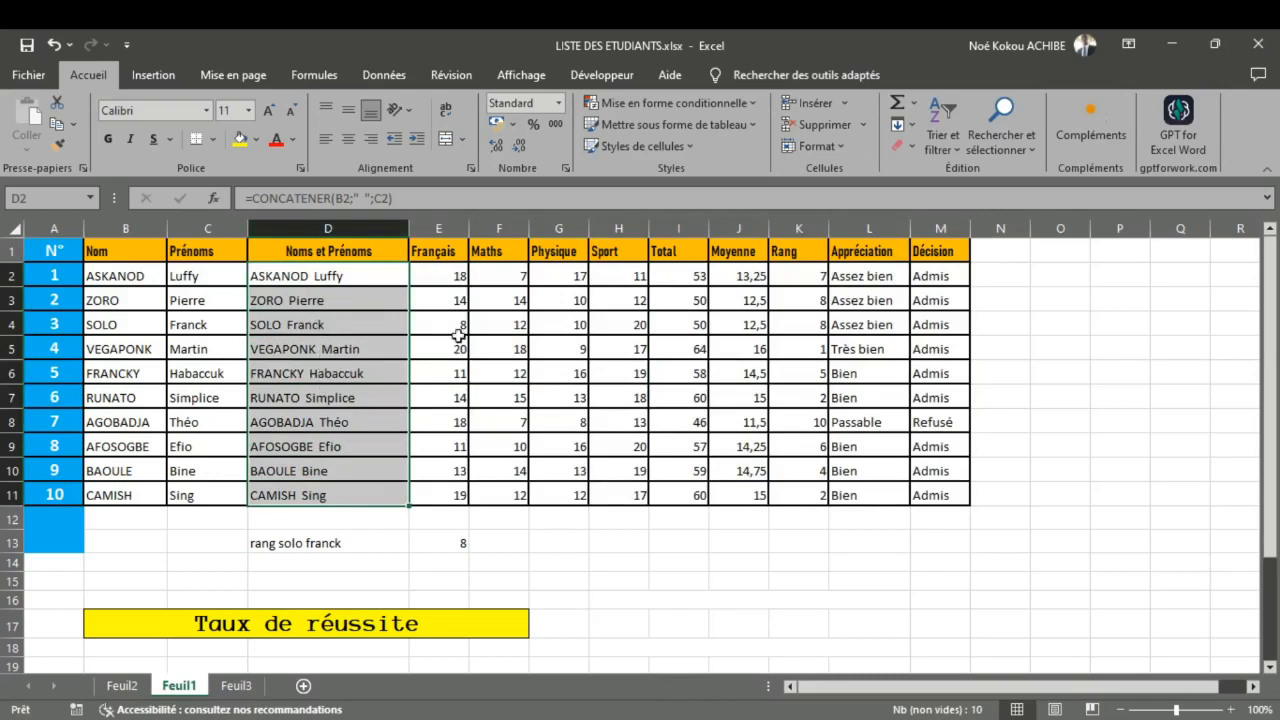
{"action": "left_click_drag", "start_coordinate": [797, 275], "coordinate": [826, 495]}
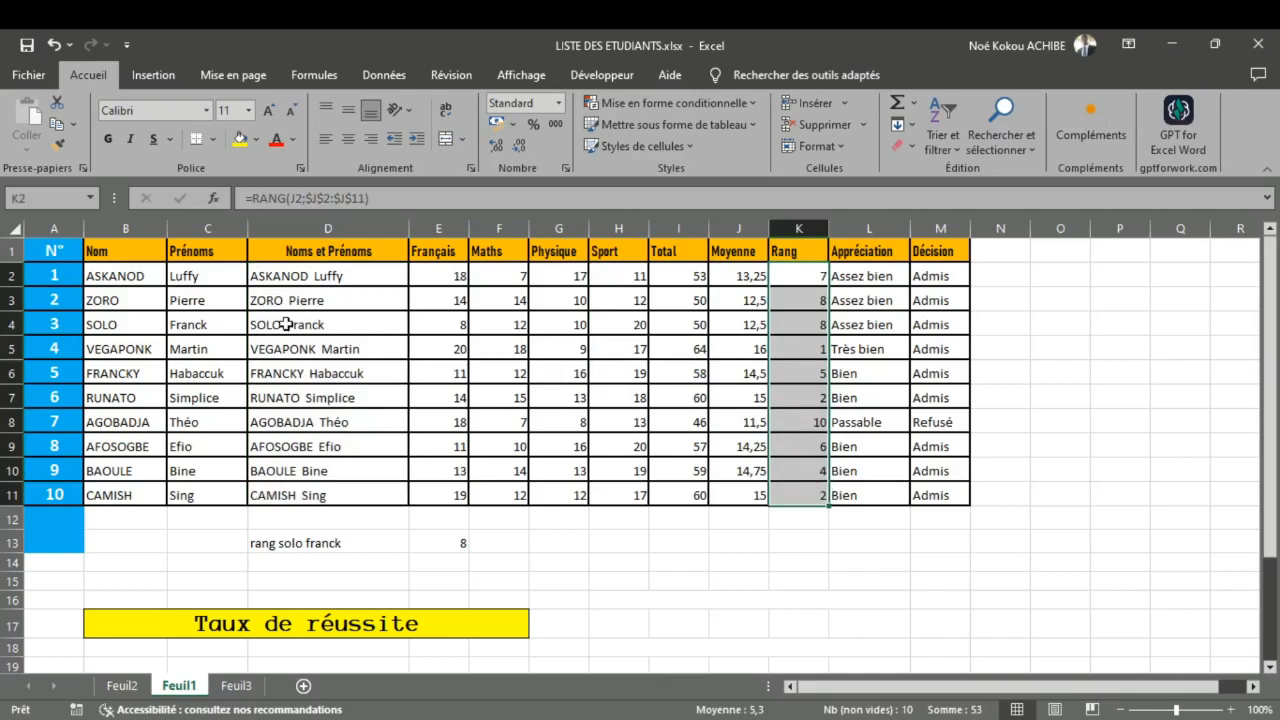
{"action": "left_click_drag", "start_coordinate": [140, 250], "coordinate": [145, 489]}
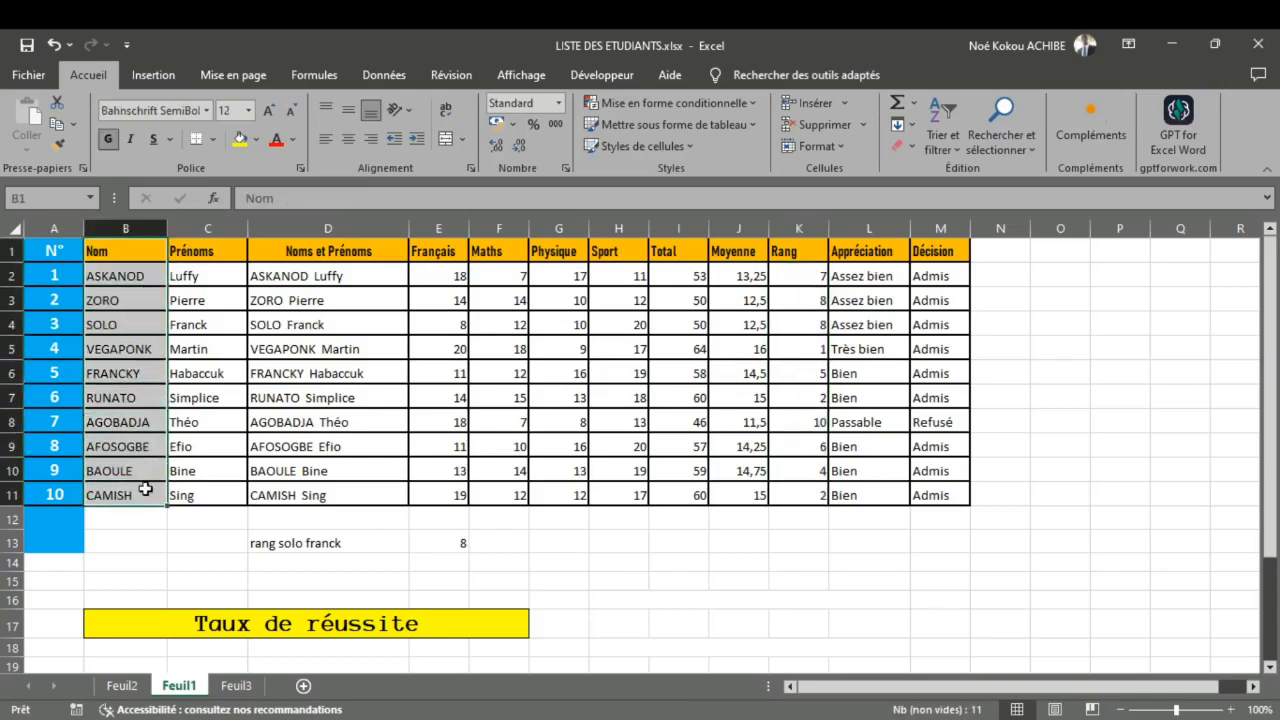
{"action": "left_click", "coordinate": [901, 374]}
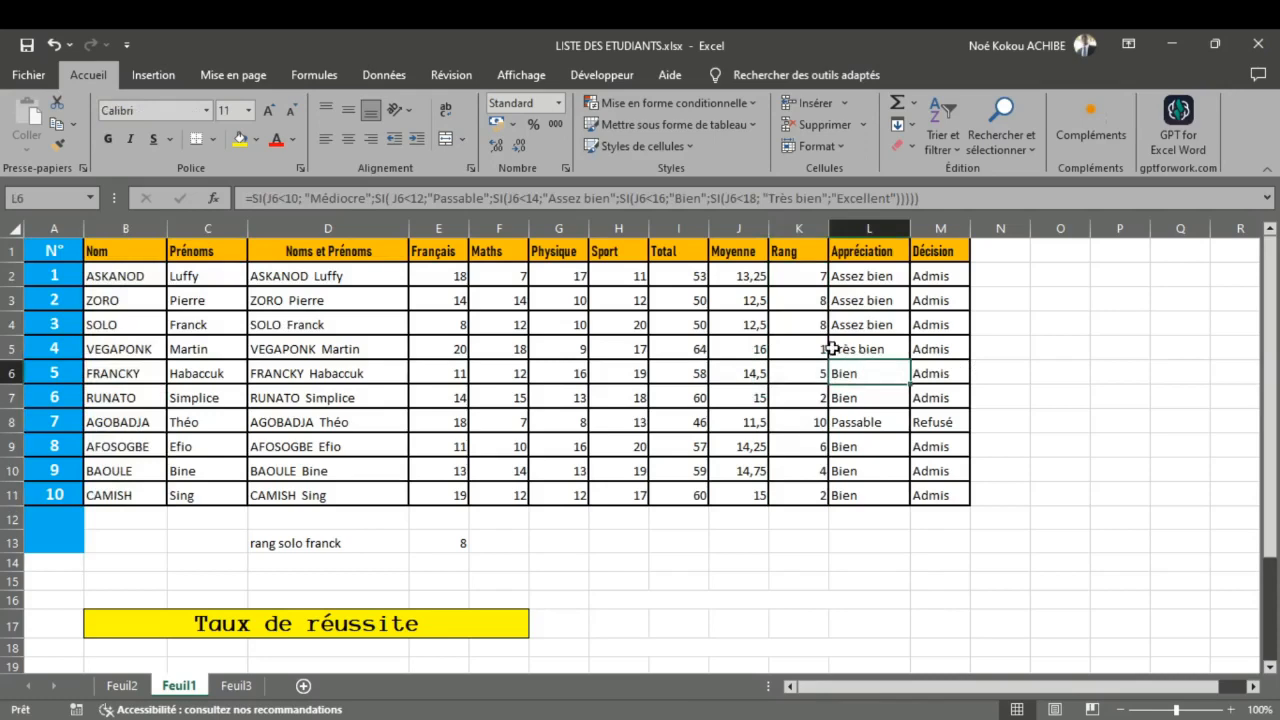
{"action": "left_click", "coordinate": [822, 350]}
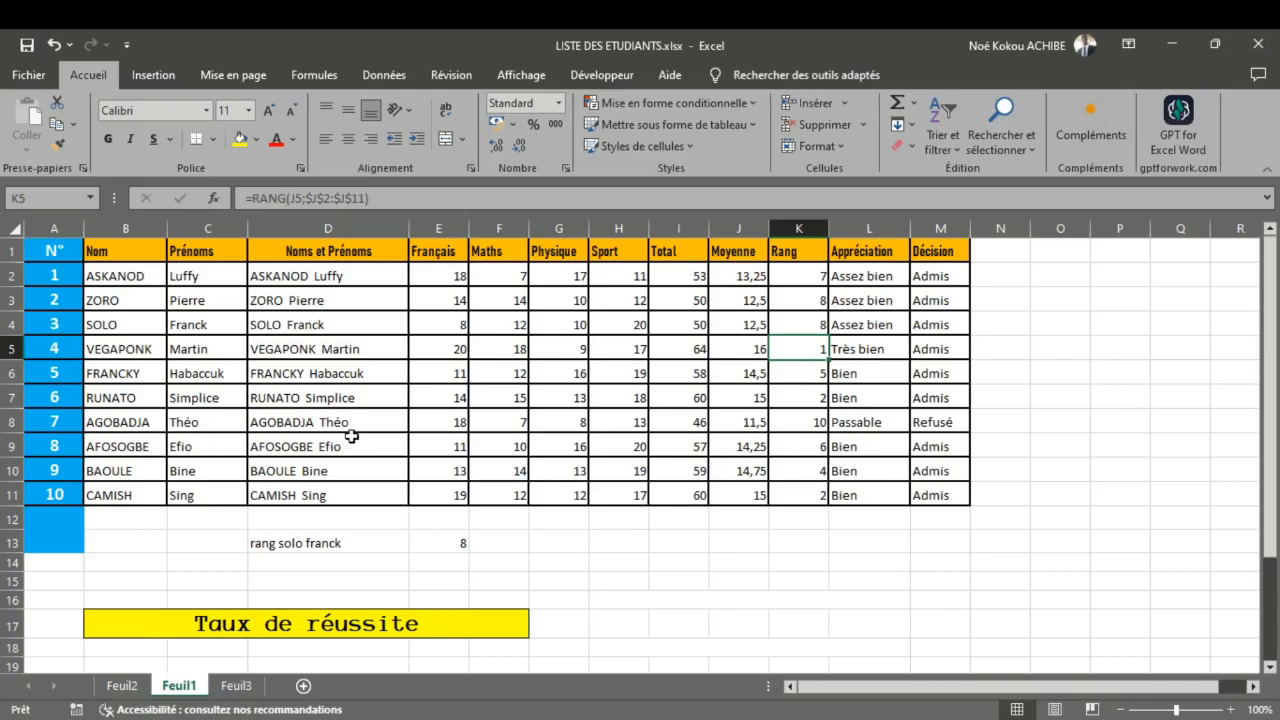
Step: Check the next function on Feuil2, and change the function name in Feuil1's cell E13 to RECHERCHEH
{"action": "left_click", "coordinate": [120, 687]}
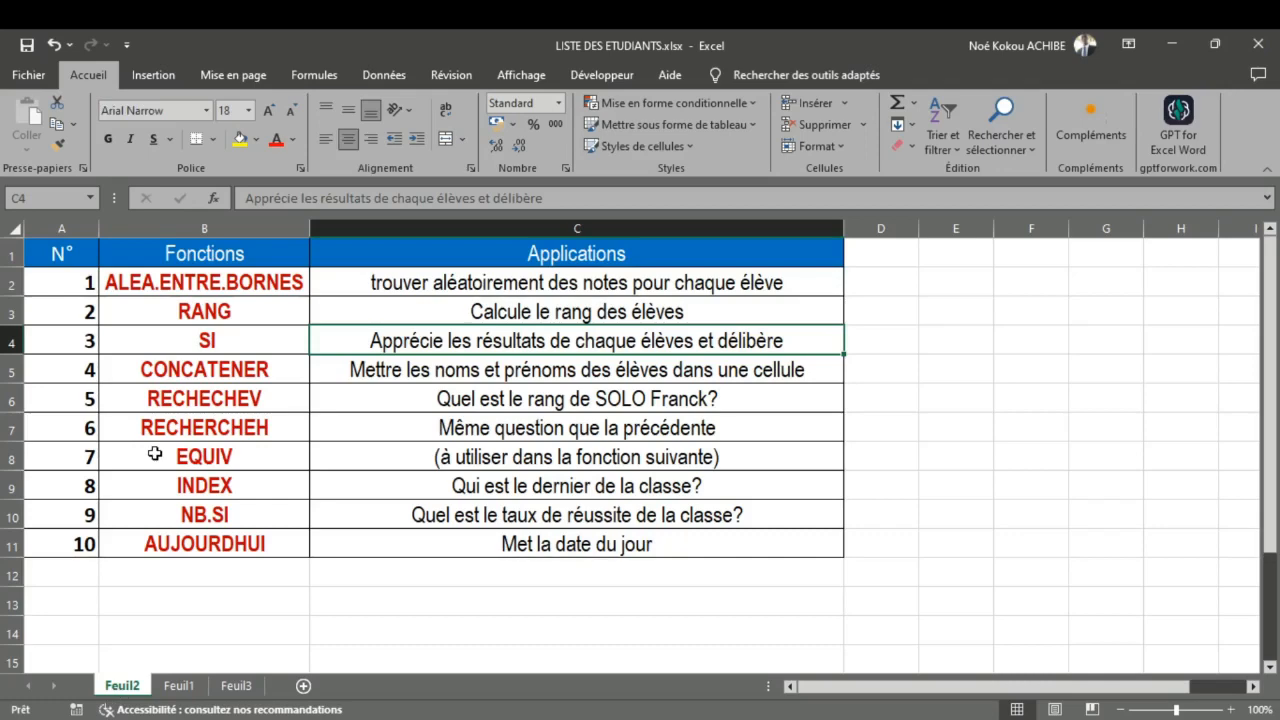
{"action": "left_click", "coordinate": [178, 687]}
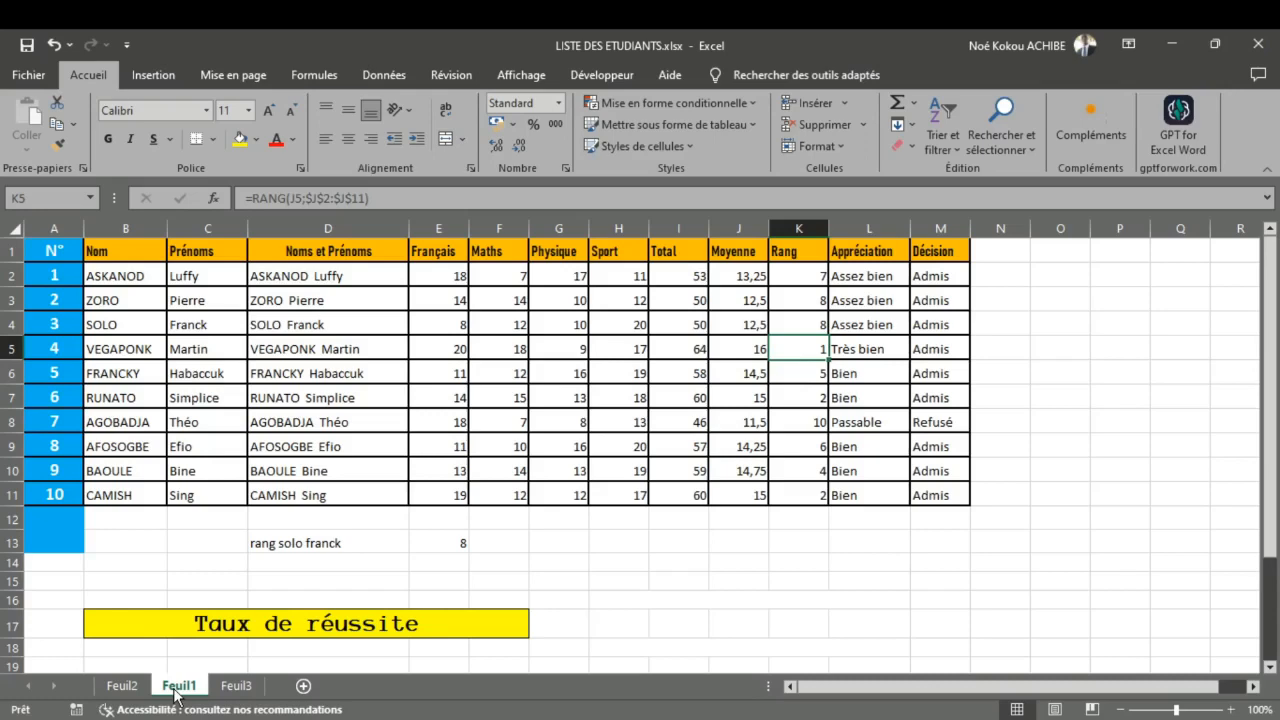
{"action": "left_click", "coordinate": [437, 543]}
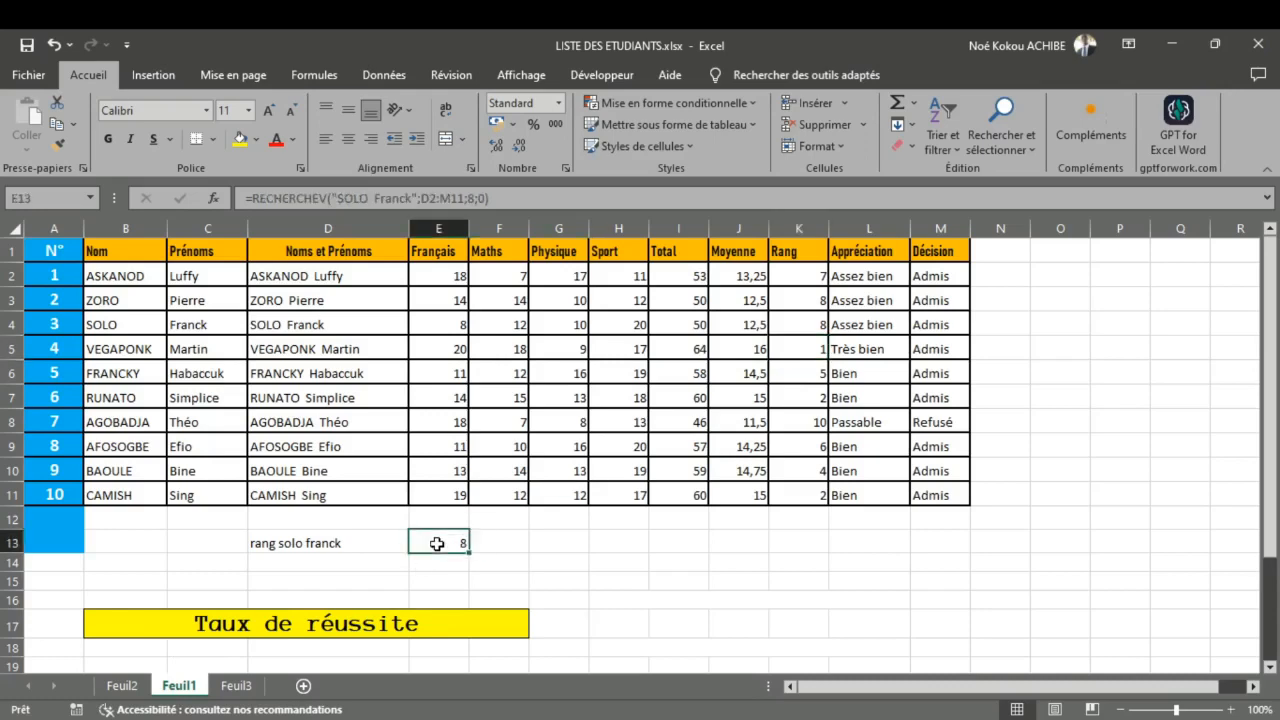
{"action": "double_click", "coordinate": [437, 543]}
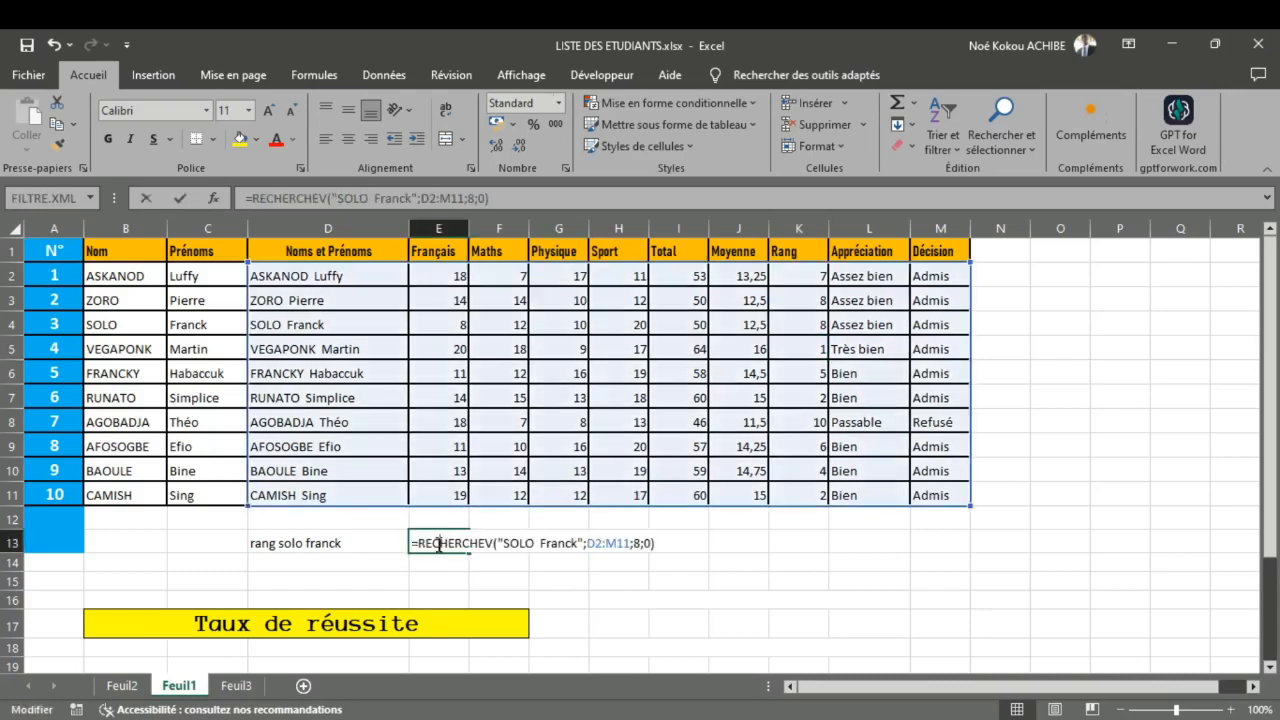
{"action": "left_click", "coordinate": [493, 546]}
{"action": "key", "text": "BackSpace"}
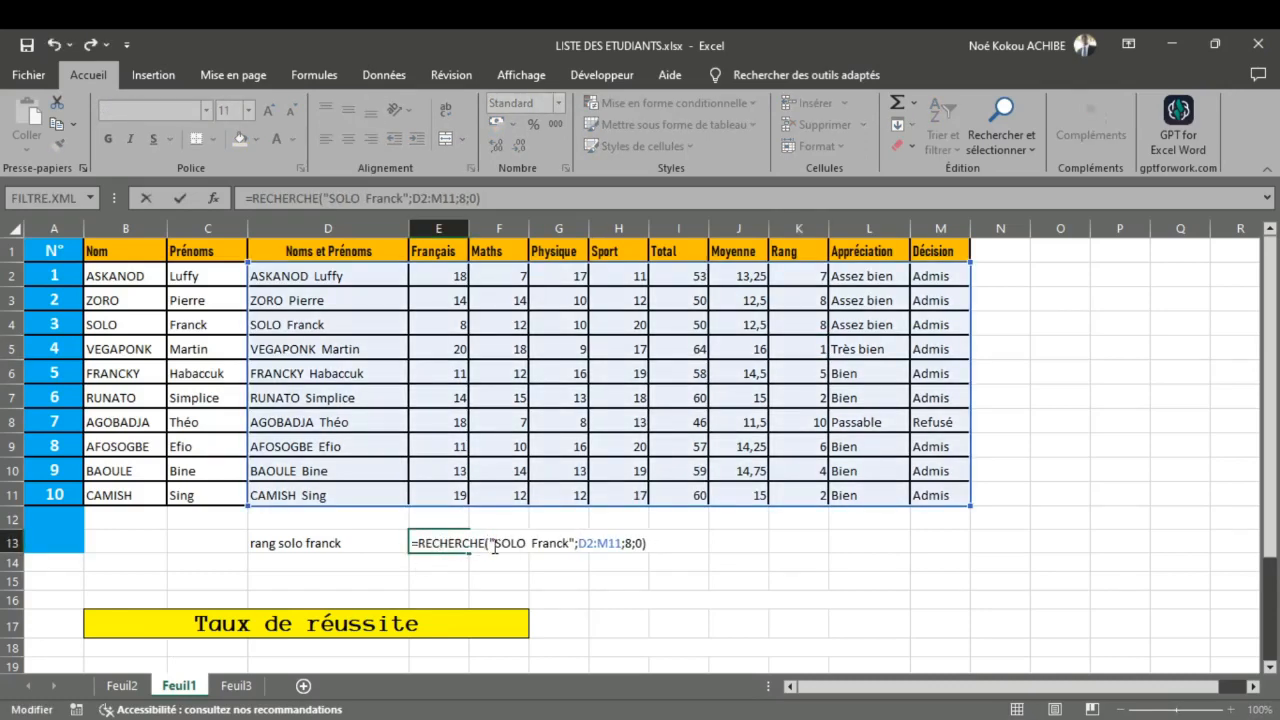
{"action": "type", "text": "H"}
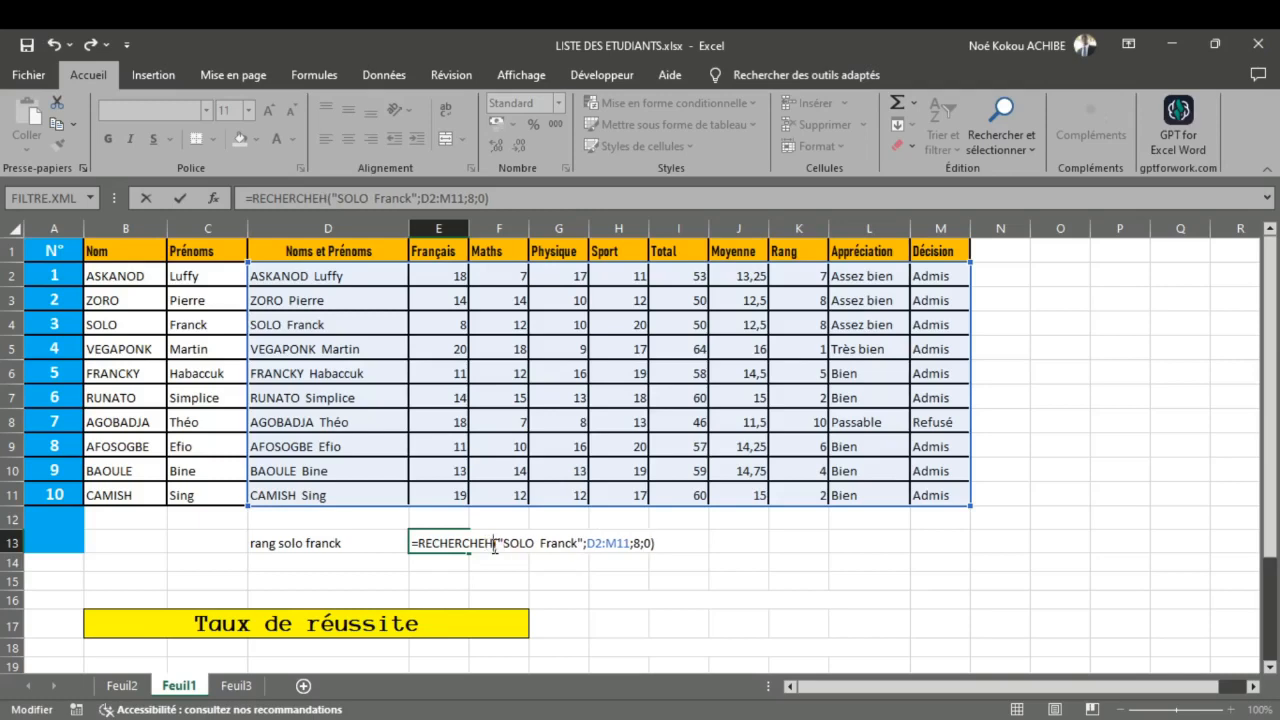
Step: Replace the lookup value in E13's RECHERCHEH formula with "Rang"
{"action": "left_click", "coordinate": [577, 544]}
{"action": "key", "text": "BackSpace"}
{"action": "key", "text": "BackSpace"}
{"action": "key", "text": "BackSpace"}
{"action": "key", "text": "BackSpace"}
{"action": "key", "text": "BackSpace"}
{"action": "key", "text": "BackSpace"}
{"action": "key", "text": "BackSpace"}
{"action": "key", "text": "BackSpace"}
{"action": "key", "text": "BackSpace"}
{"action": "key", "text": "BackSpace"}
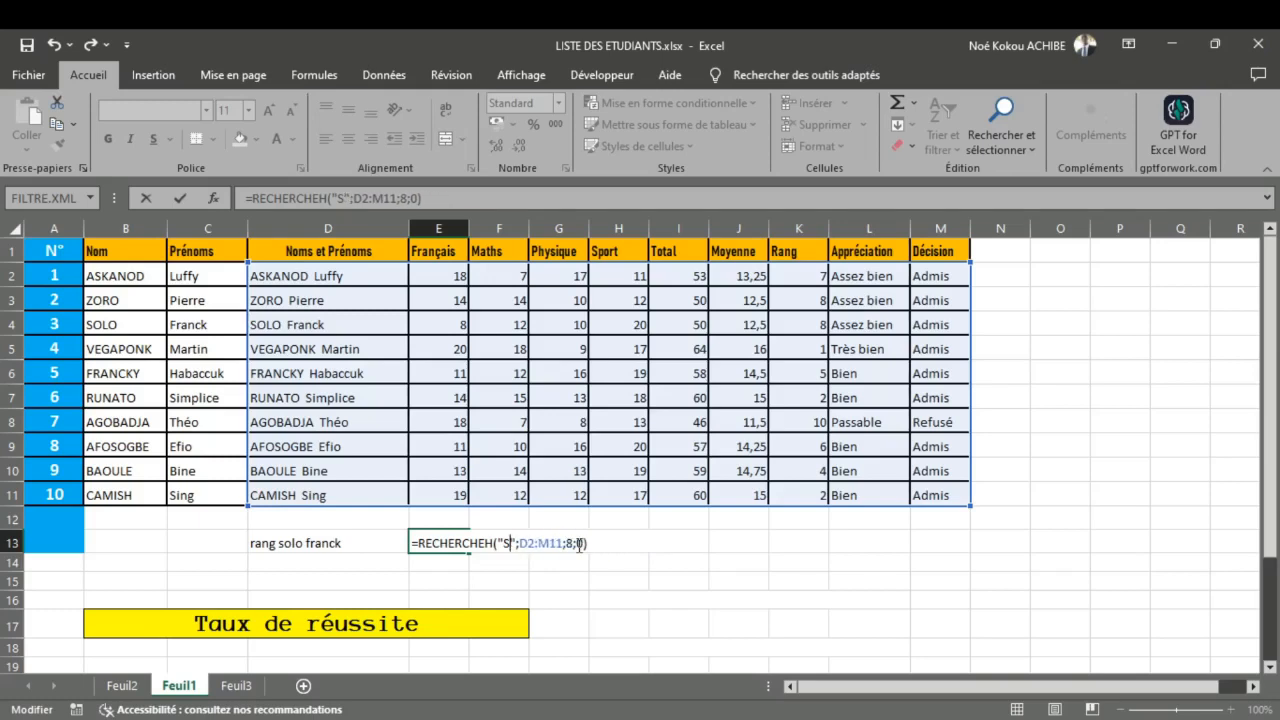
{"action": "key", "text": "BackSpace"}
{"action": "type", "text": "Rang"}
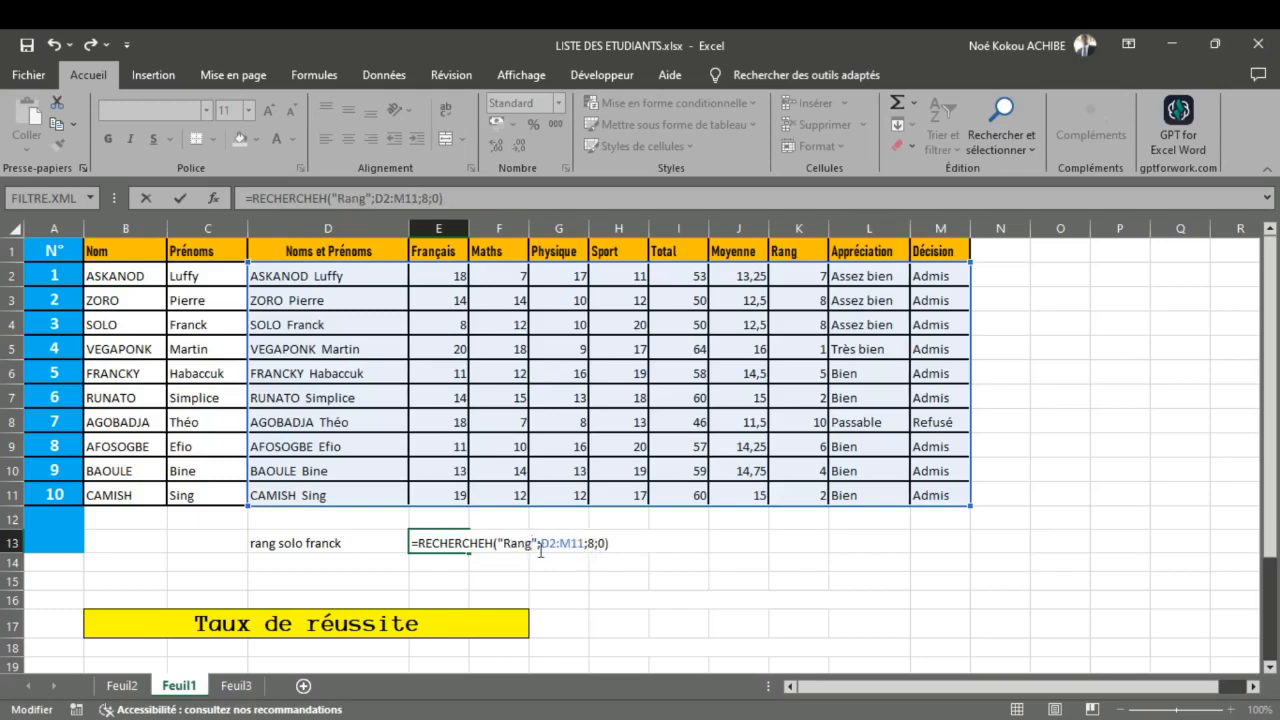
Step: Replace the table range in E13's RECHERCHEH formula with D1:M11 so that the header row is included
{"action": "left_click_drag", "start_coordinate": [540, 547], "coordinate": [583, 552]}
{"action": "key", "text": "BackSpace"}
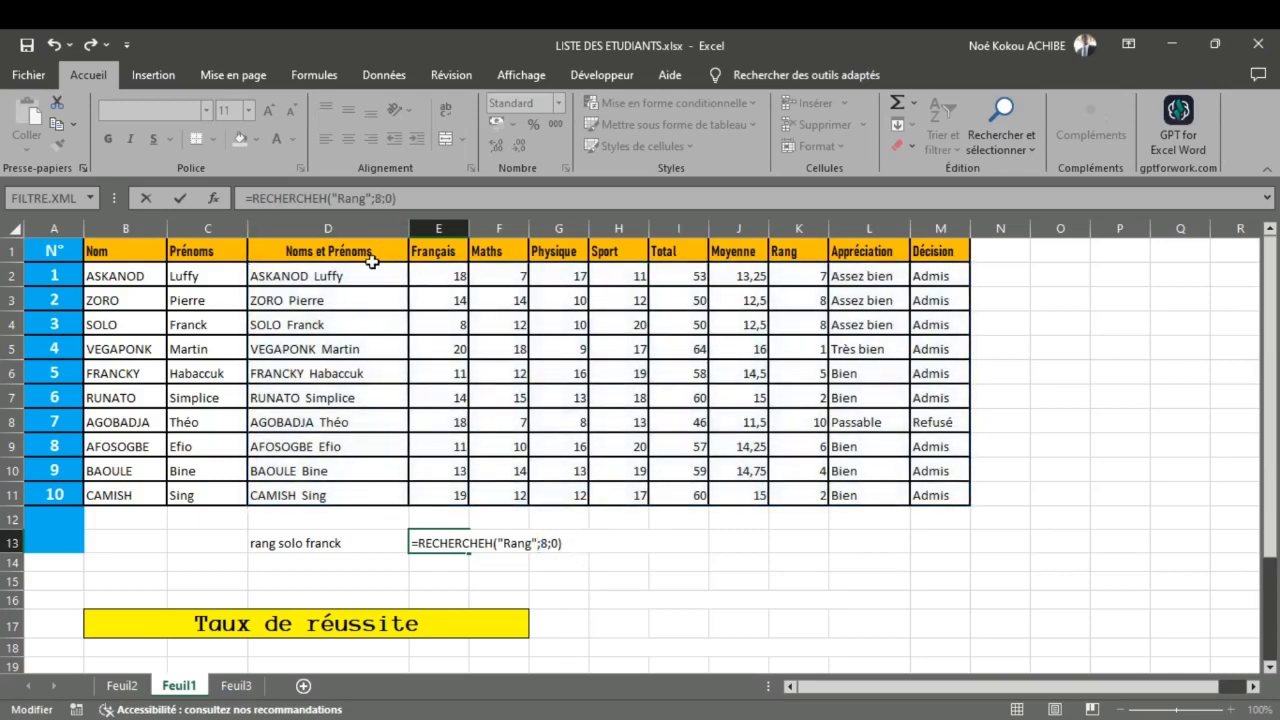
{"action": "left_click", "coordinate": [318, 257]}
{"action": "left_click_drag", "start_coordinate": [318, 257], "coordinate": [934, 489]}
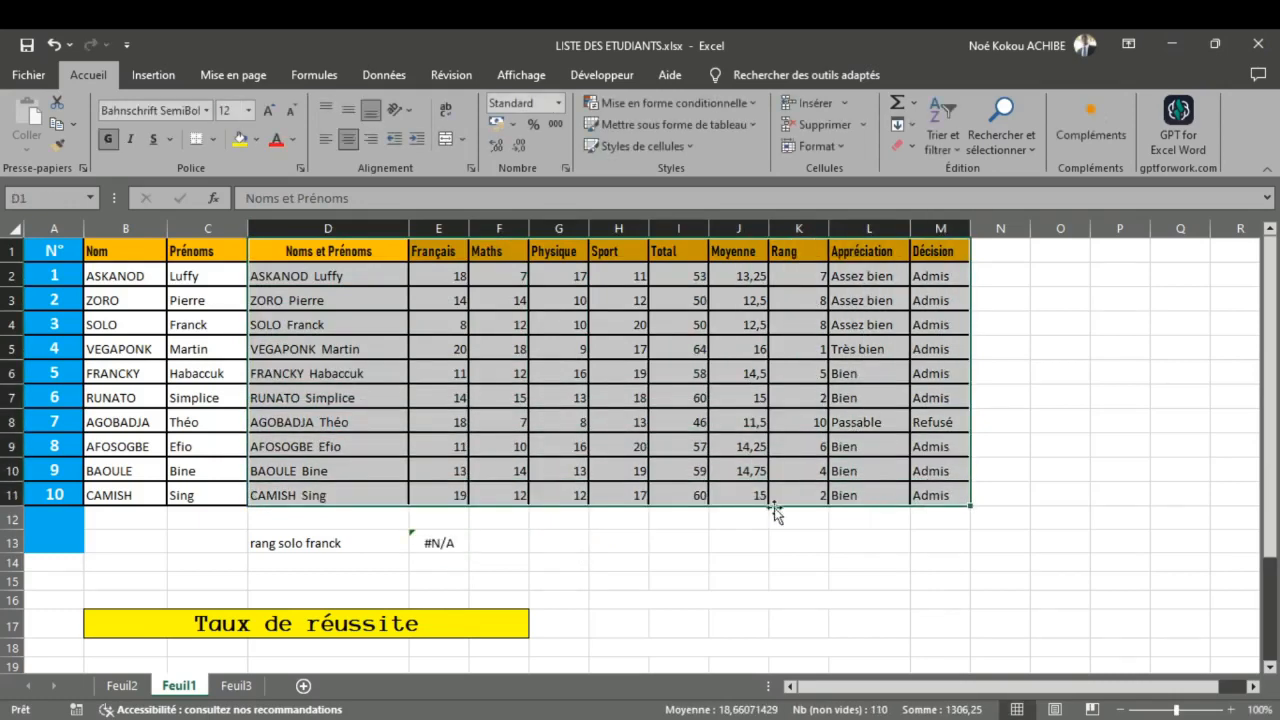
{"action": "double_click", "coordinate": [456, 542]}
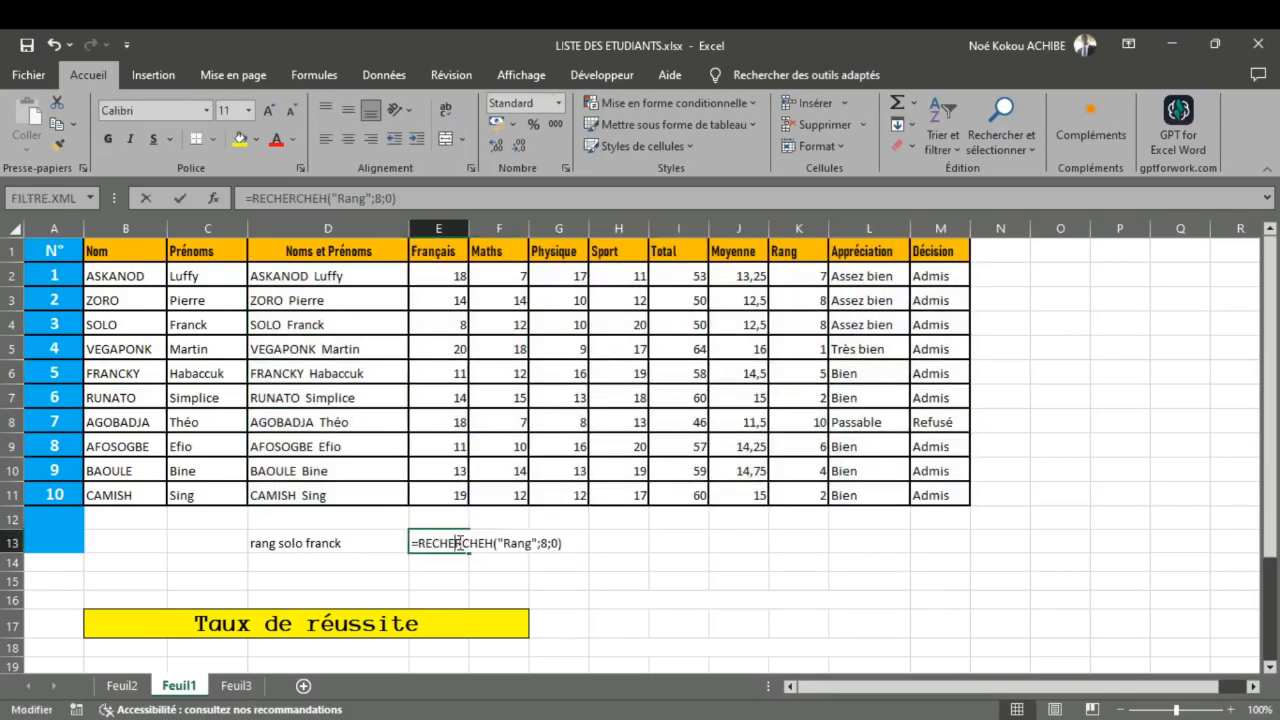
{"action": "left_click", "coordinate": [538, 543]}
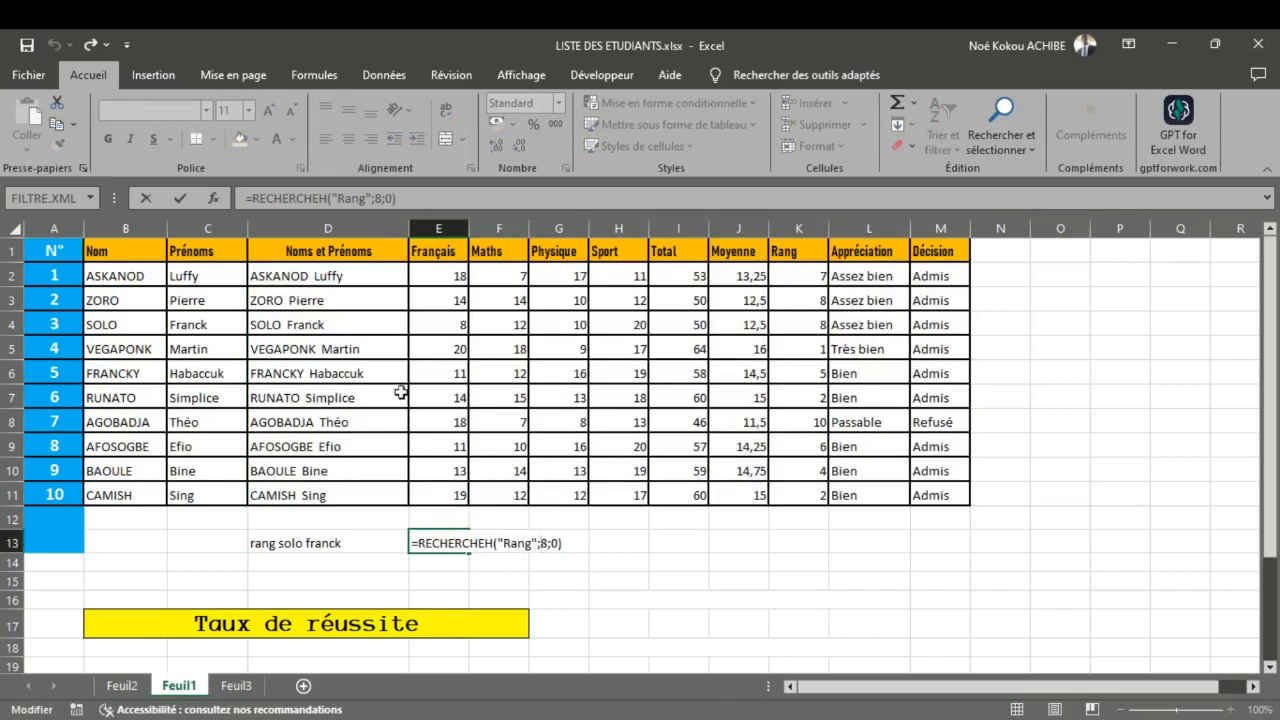
{"action": "left_click_drag", "start_coordinate": [336, 277], "coordinate": [940, 492]}
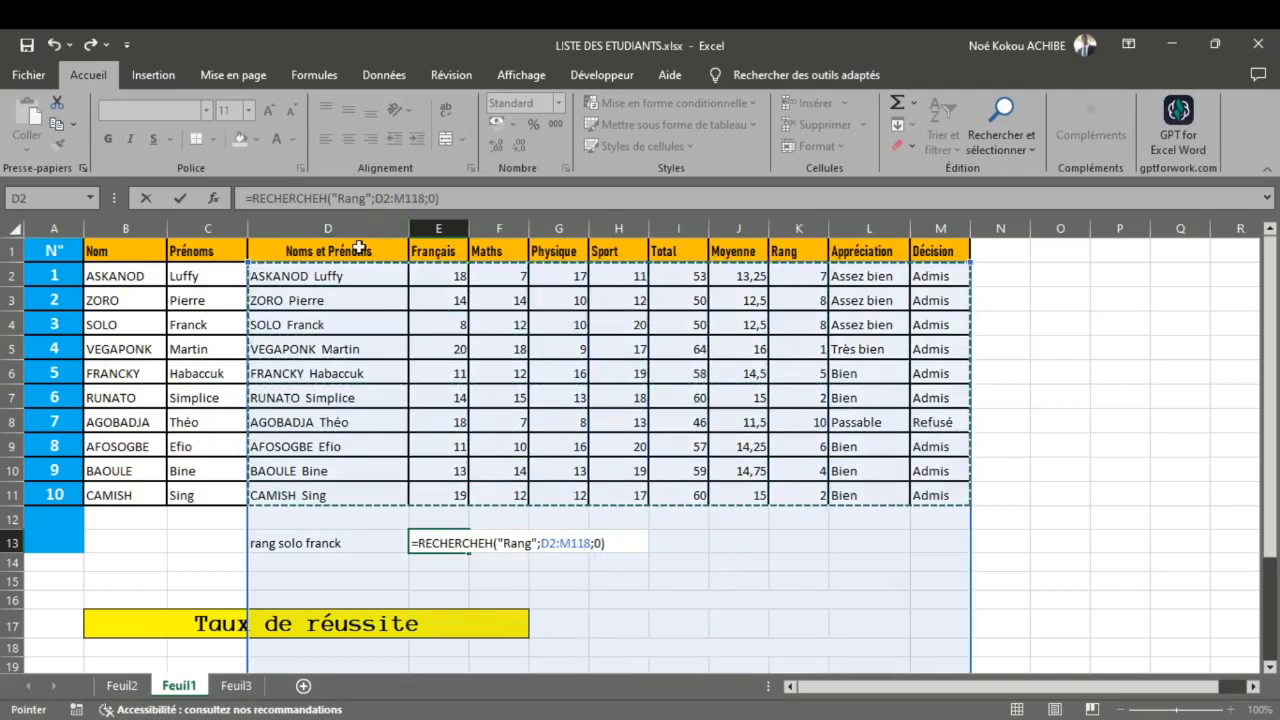
{"action": "left_click", "coordinate": [349, 251]}
{"action": "left_click_drag", "start_coordinate": [474, 270], "coordinate": [951, 497]}
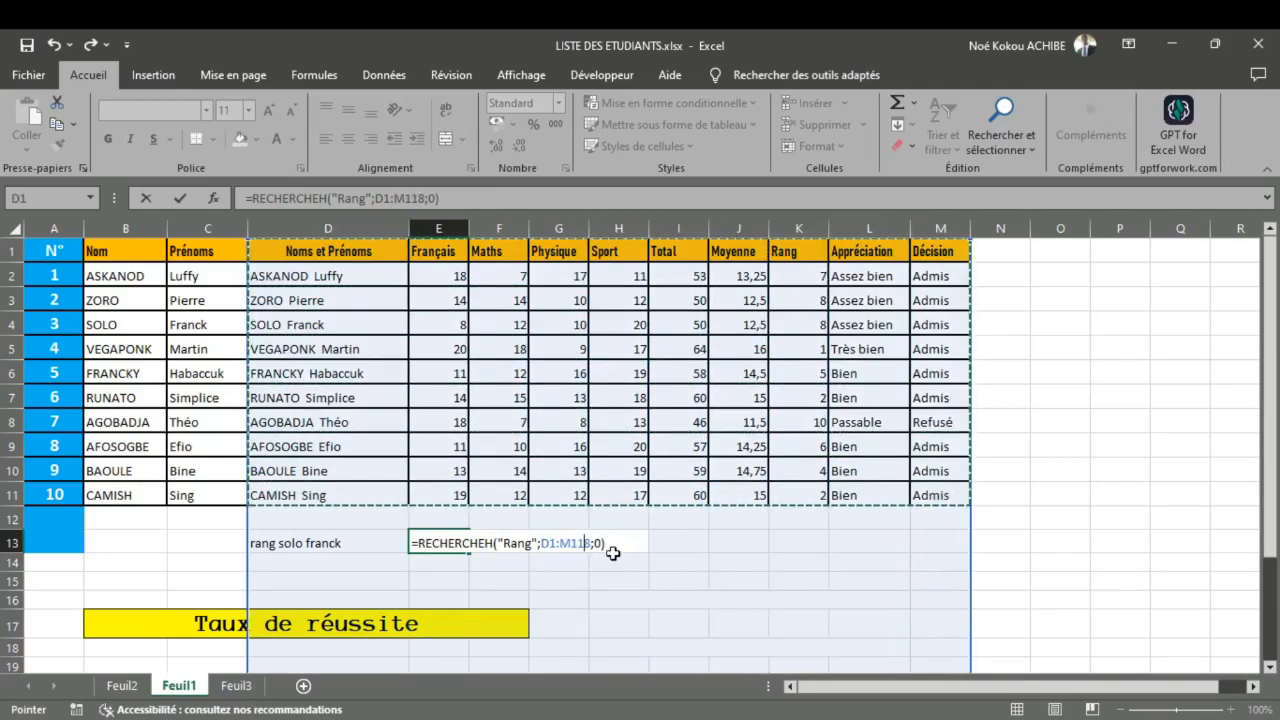
{"action": "type", "text": ";"}
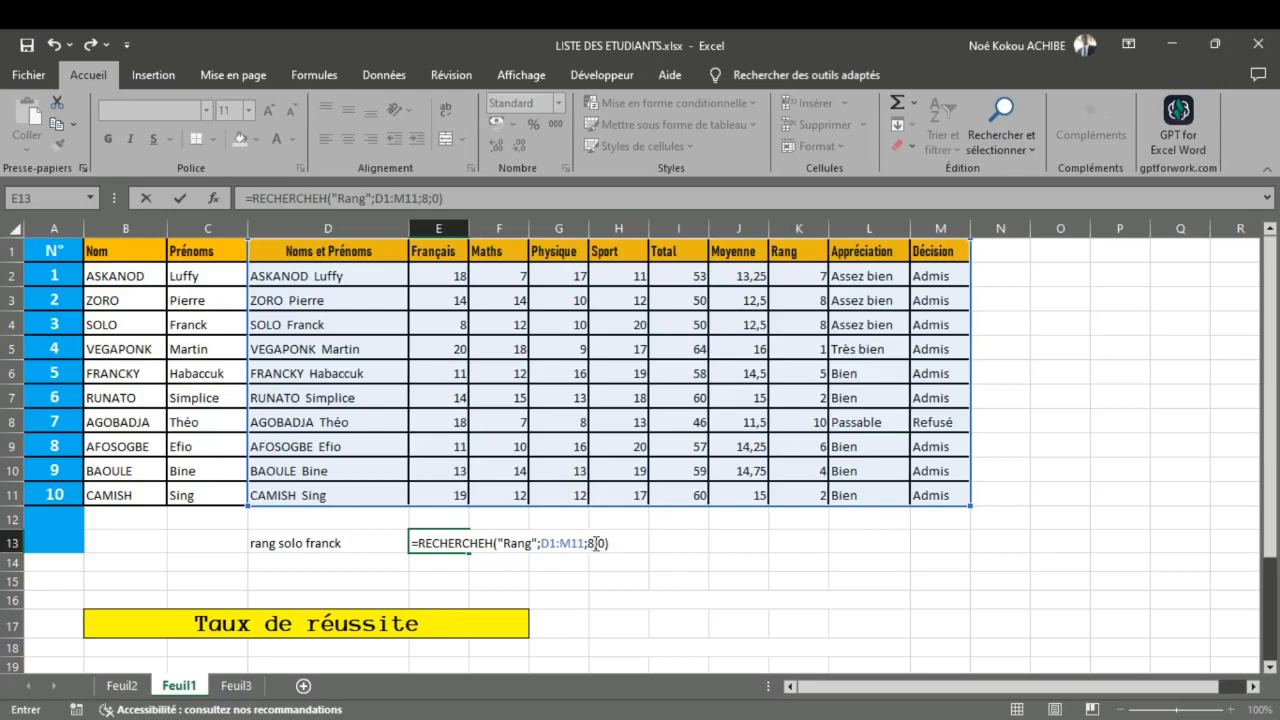
Step: Set the row index in E13's RECHERCHEH formula to 4 and enter the formula
{"action": "left_click", "coordinate": [595, 543]}
{"action": "key", "text": "BackSpace"}
{"action": "type", "text": "4"}
{"action": "key", "text": "Return"}
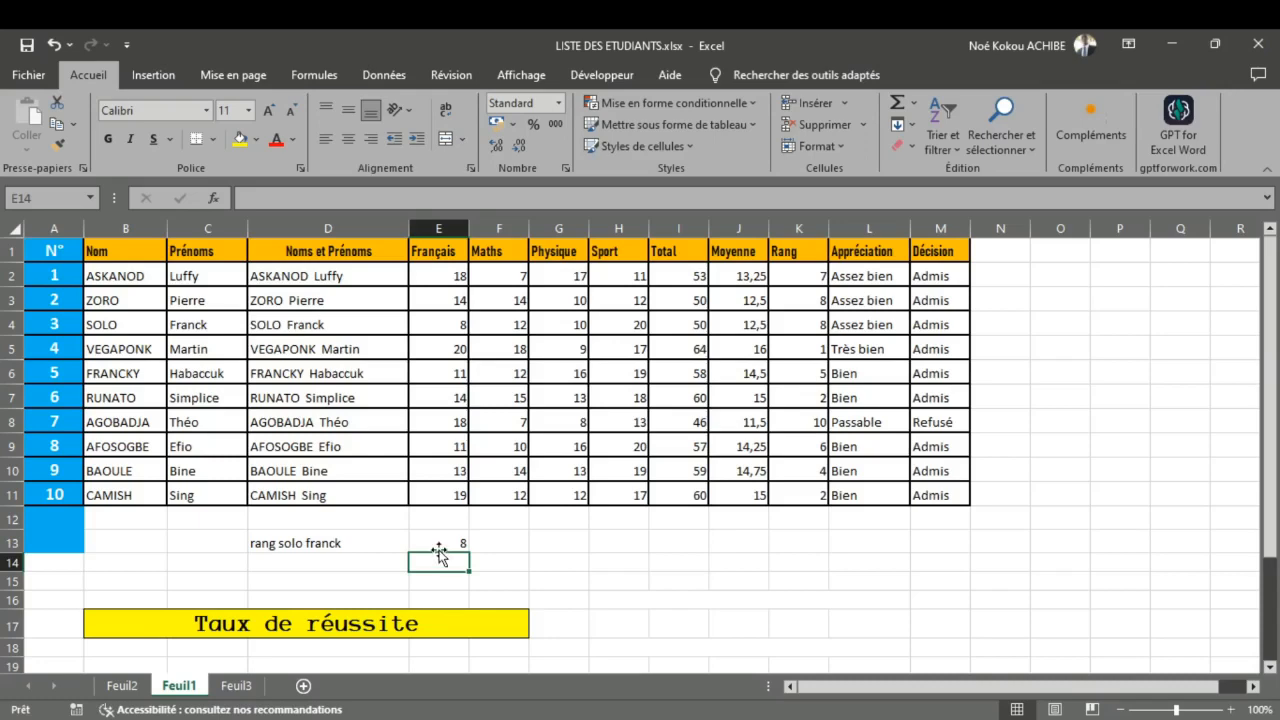
Step: Review E13's RECHERCHEH formula on Feuil1 and check the EQUIV entry in the function list on Feuil2
{"action": "left_click", "coordinate": [120, 688]}
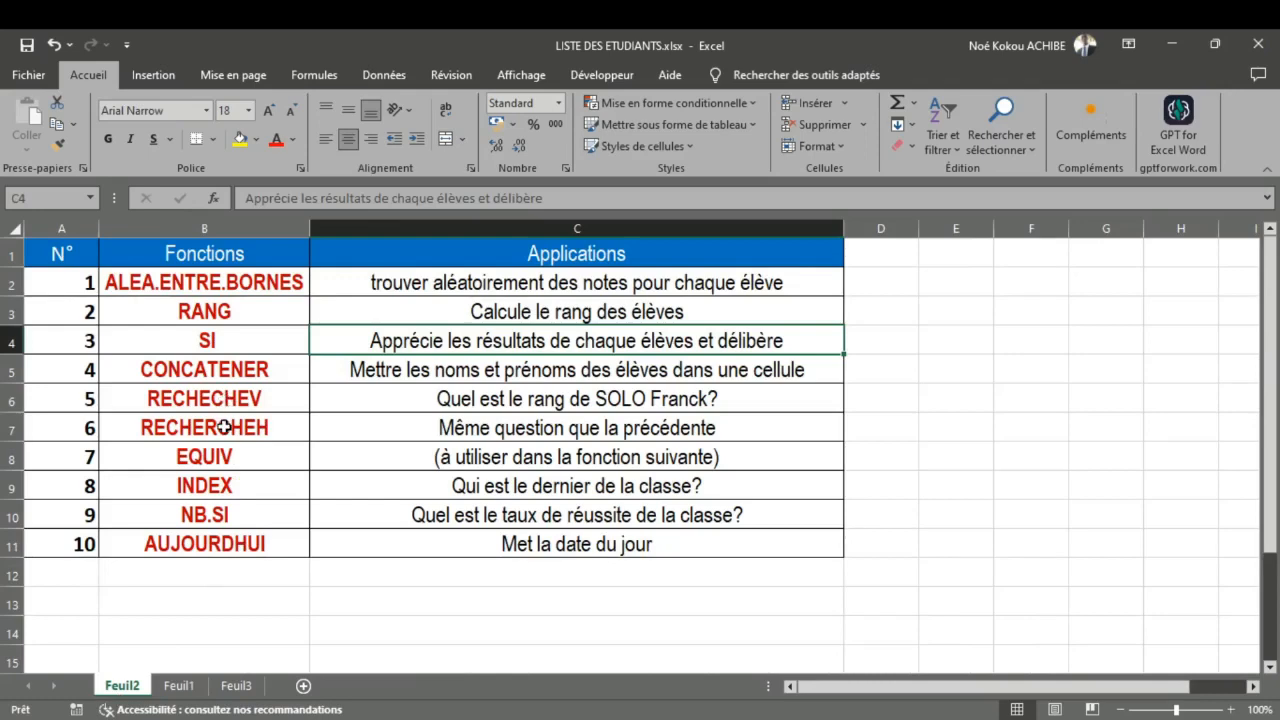
{"action": "left_click", "coordinate": [168, 688]}
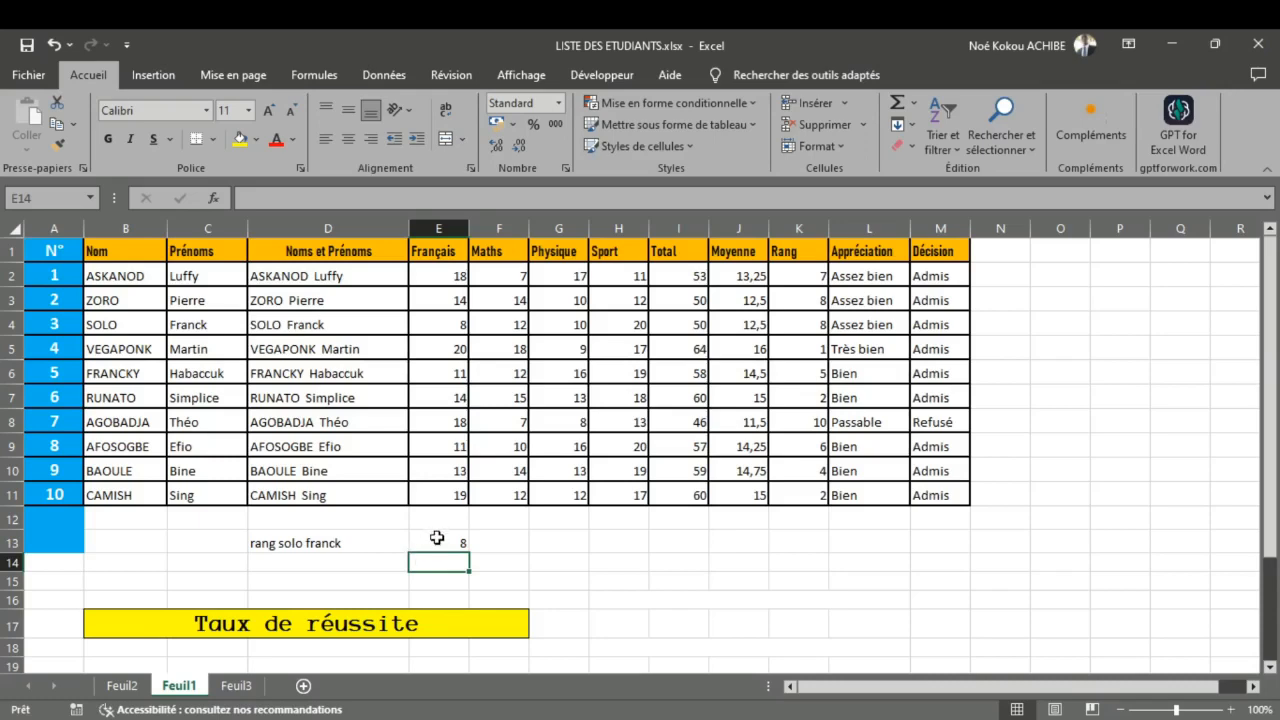
{"action": "left_click", "coordinate": [437, 538]}
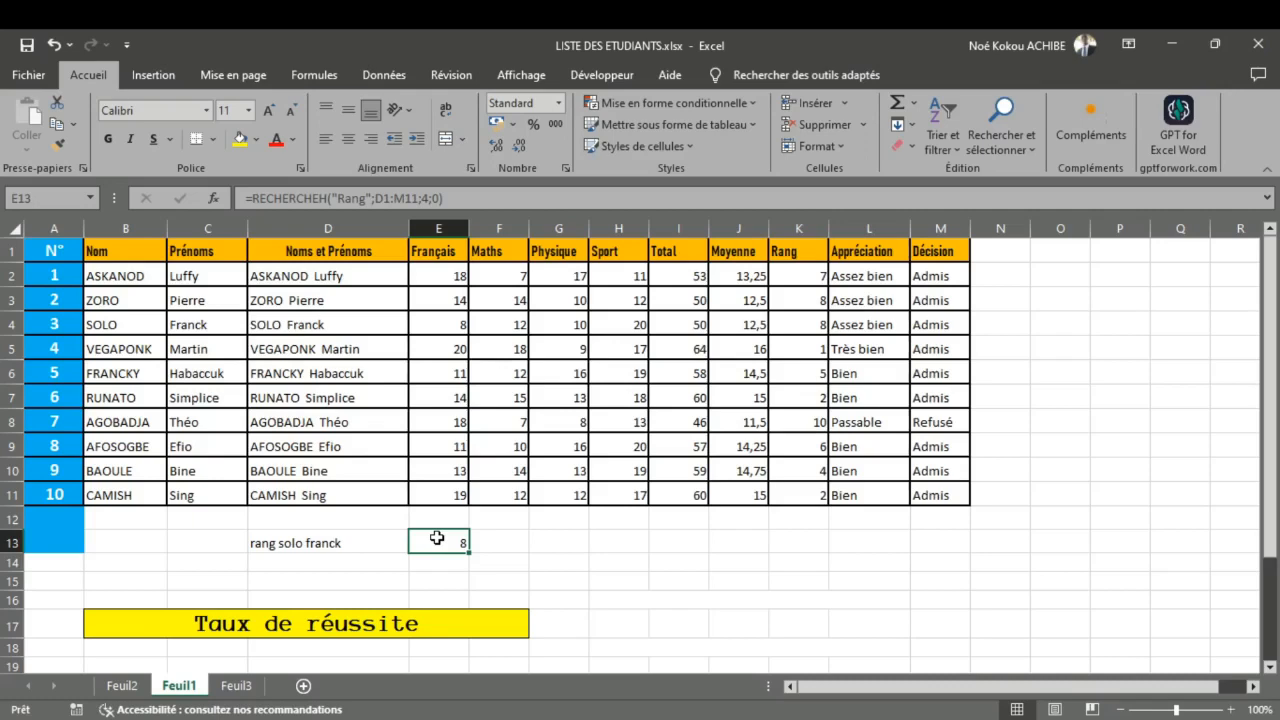
{"action": "left_click", "coordinate": [122, 686]}
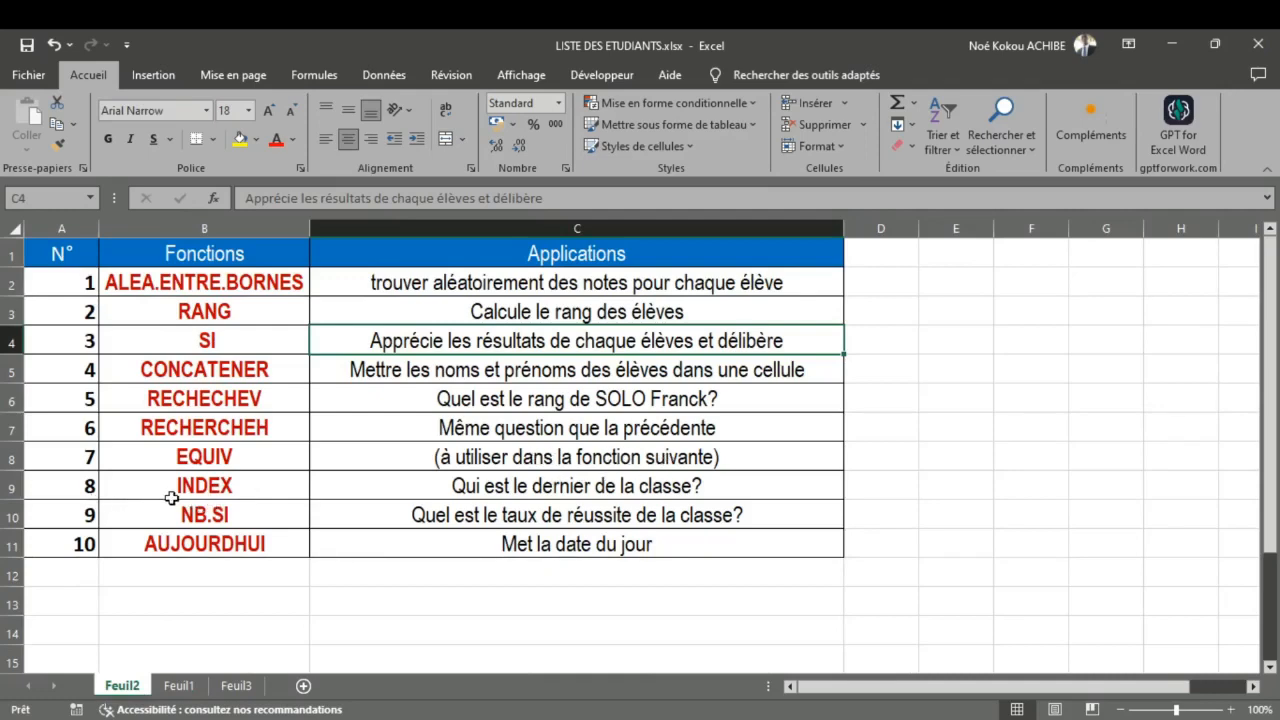
{"action": "left_click", "coordinate": [180, 686]}
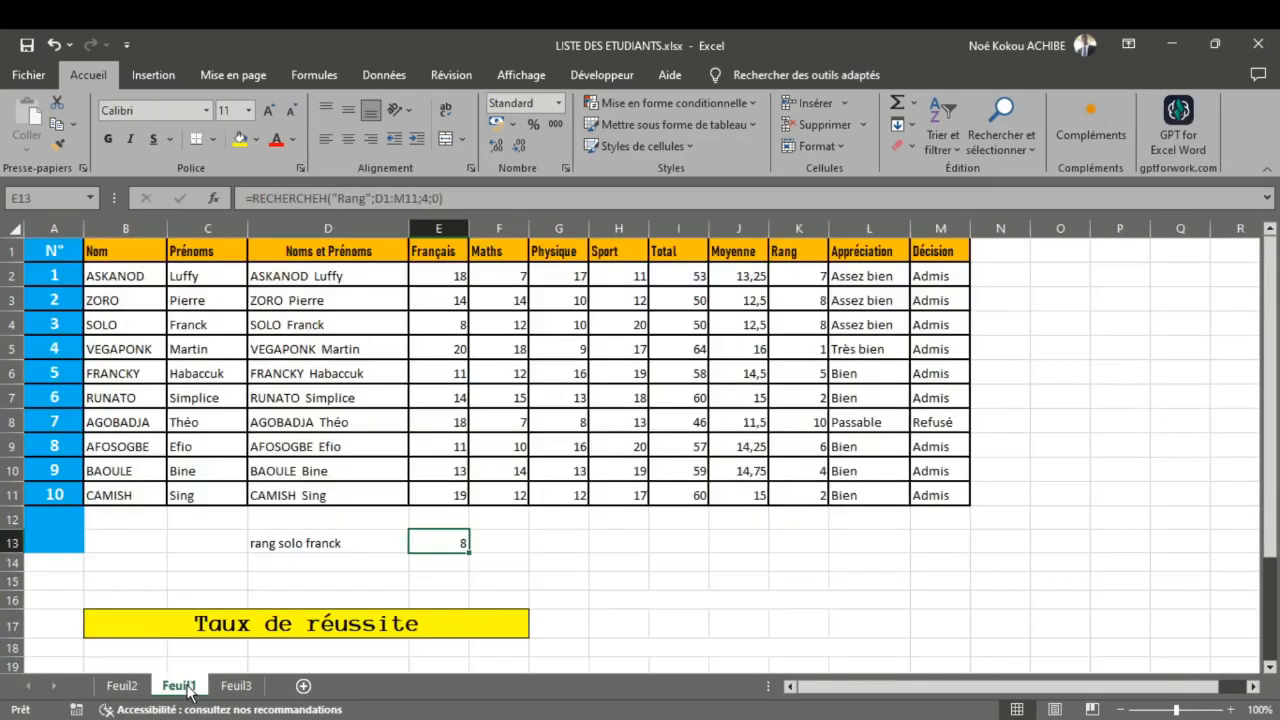
Step: Start an EQUIV formula in cell O5 with the row 4 student's full name in quotation marks as the lookup value
{"action": "double_click", "coordinate": [1062, 346]}
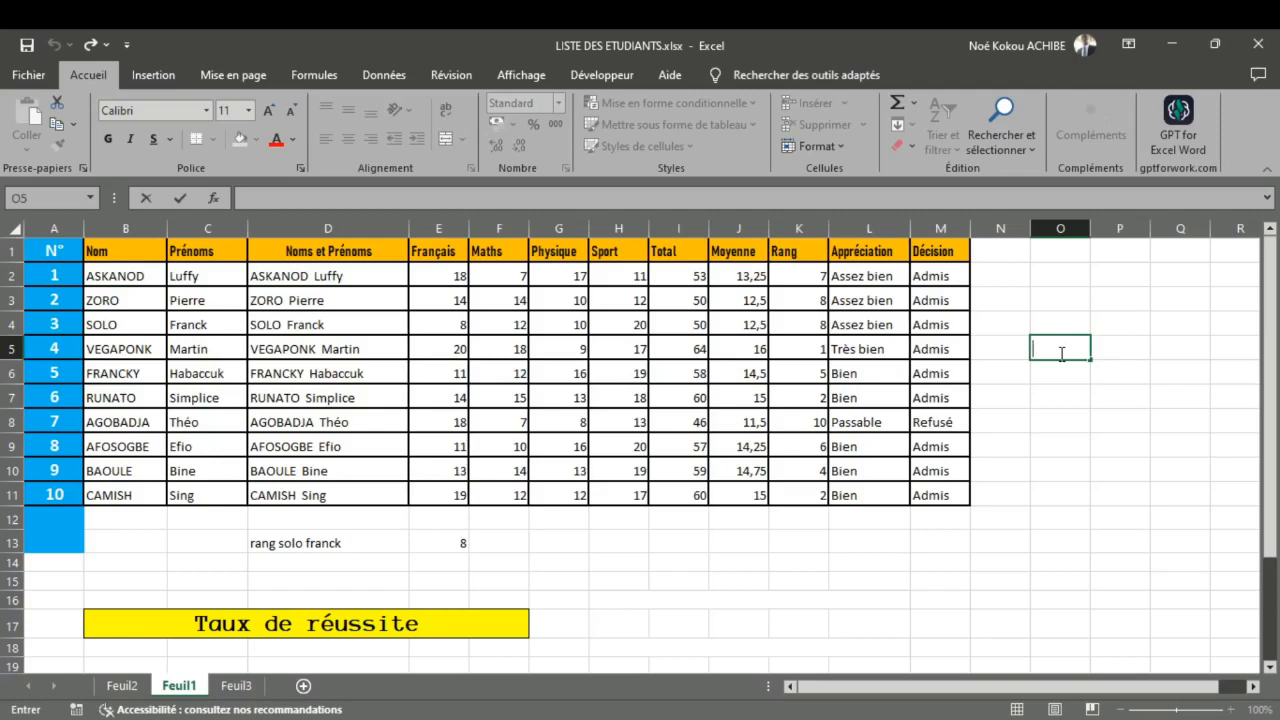
{"action": "type", "text": "="}
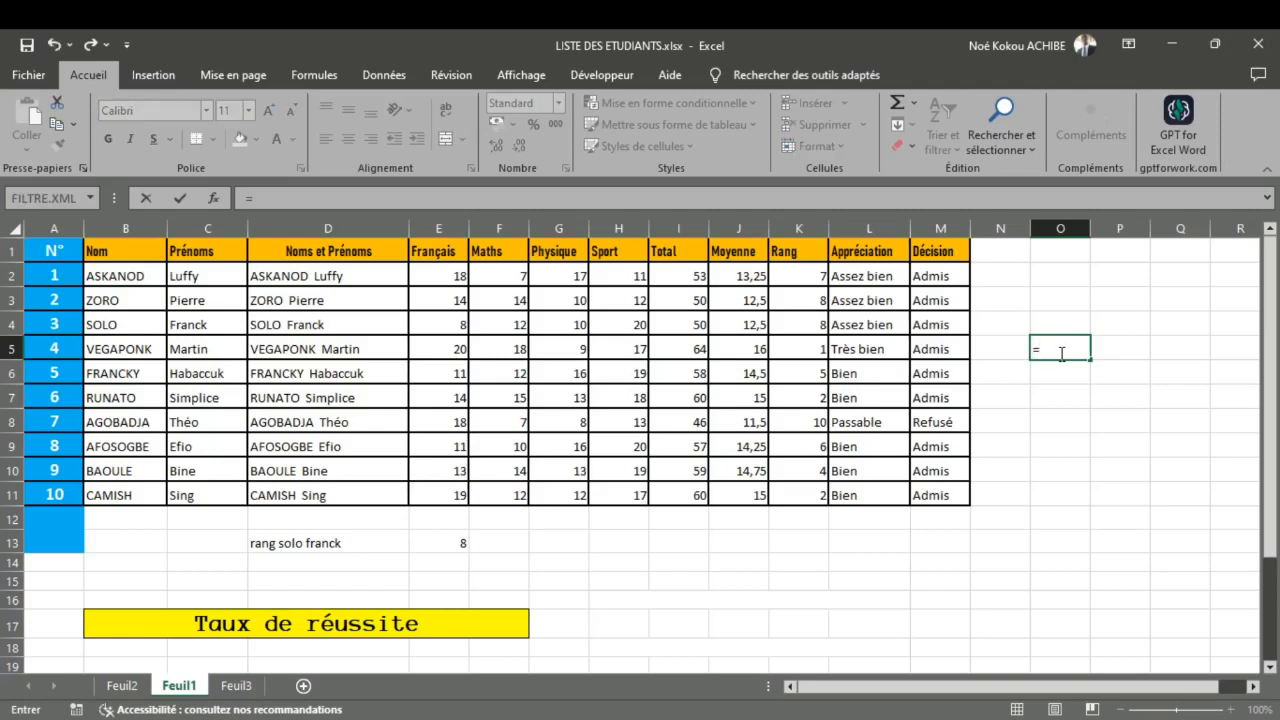
{"action": "type", "text": "EQUIV("}
{"action": "left_click", "coordinate": [276, 327]}
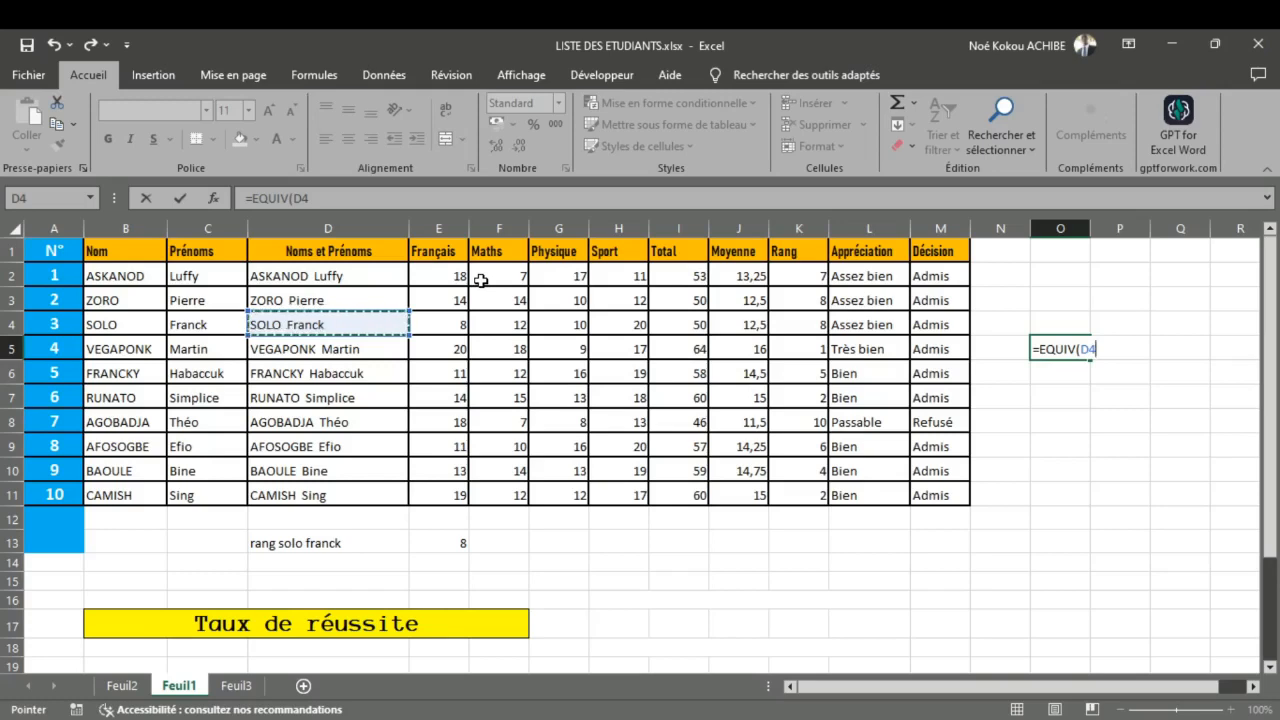
{"action": "key", "text": "BackSpace"}
{"action": "key", "text": "BackSpace"}
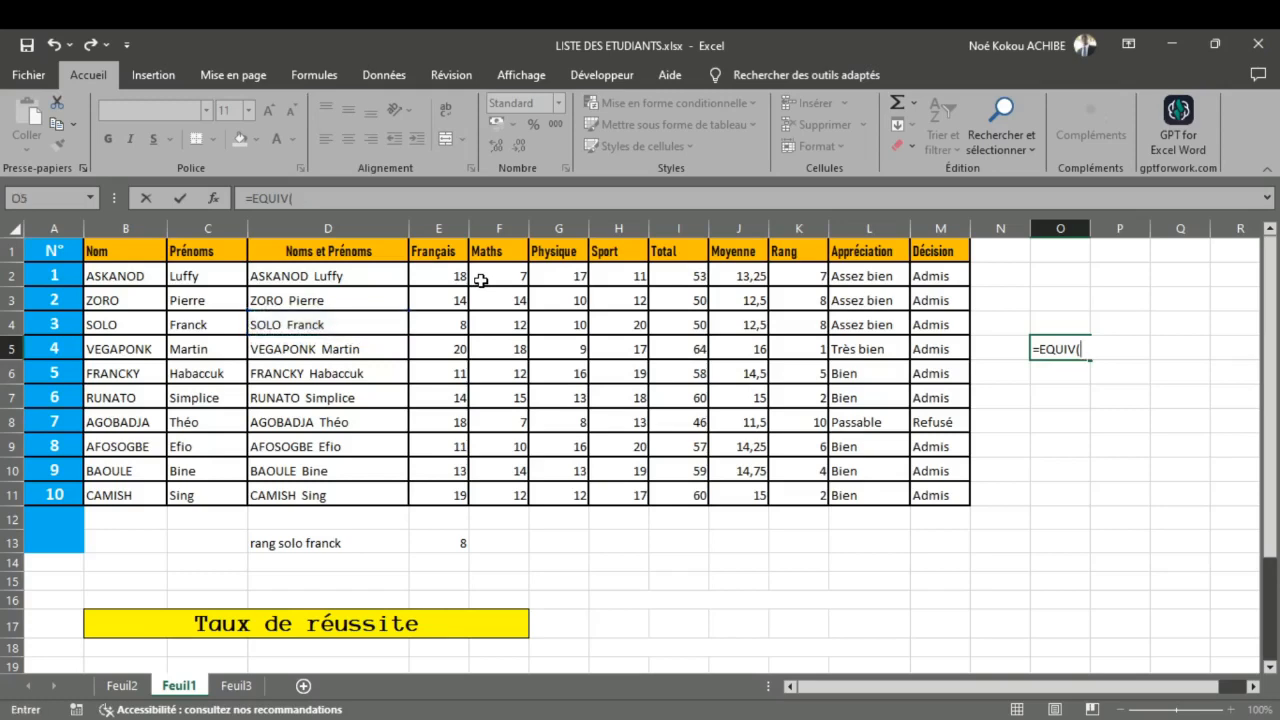
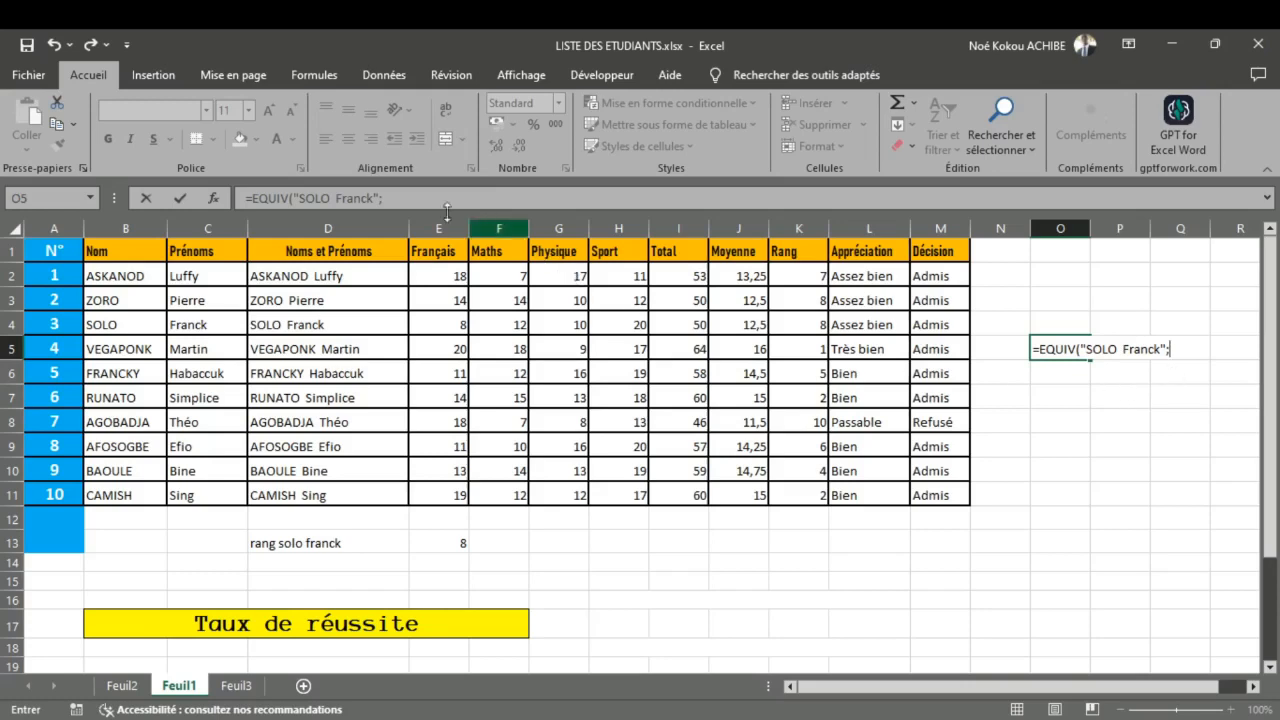
Step: Complete O5's EQUIV formula with the lookup range D1:D11 and match type 0
{"action": "left_click_drag", "start_coordinate": [315, 248], "coordinate": [333, 495]}
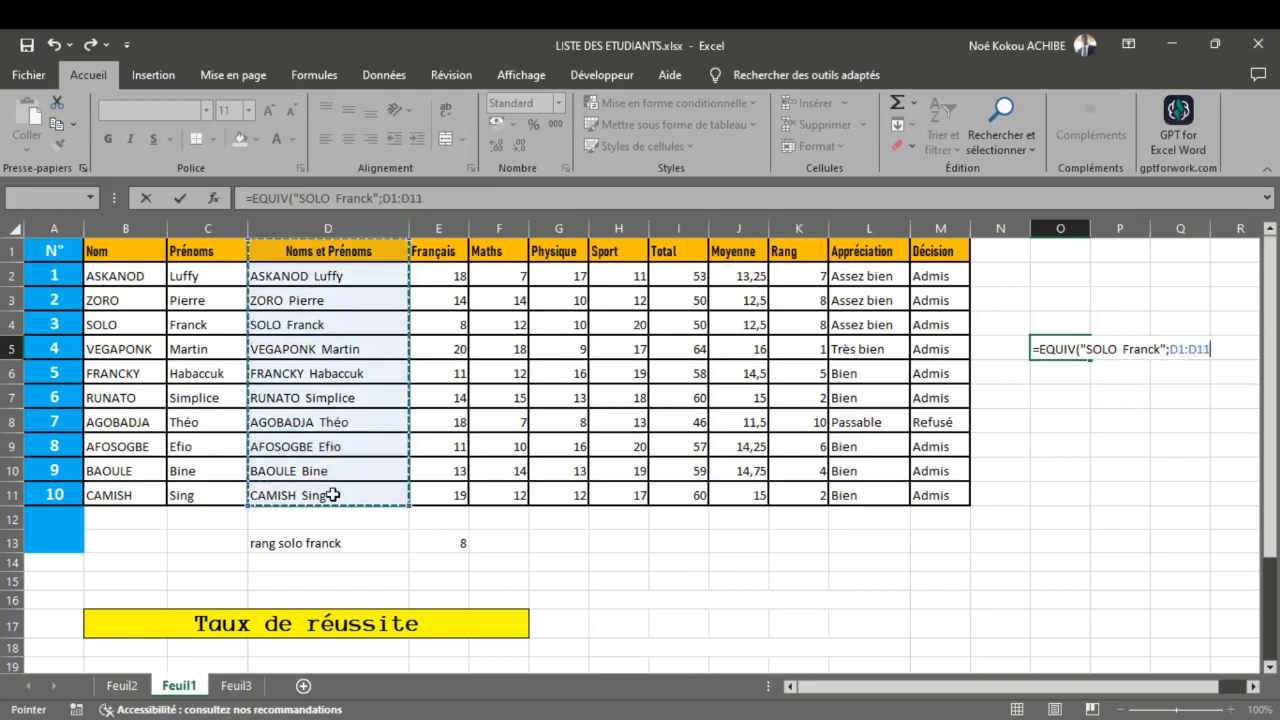
{"action": "type", "text": ";"}
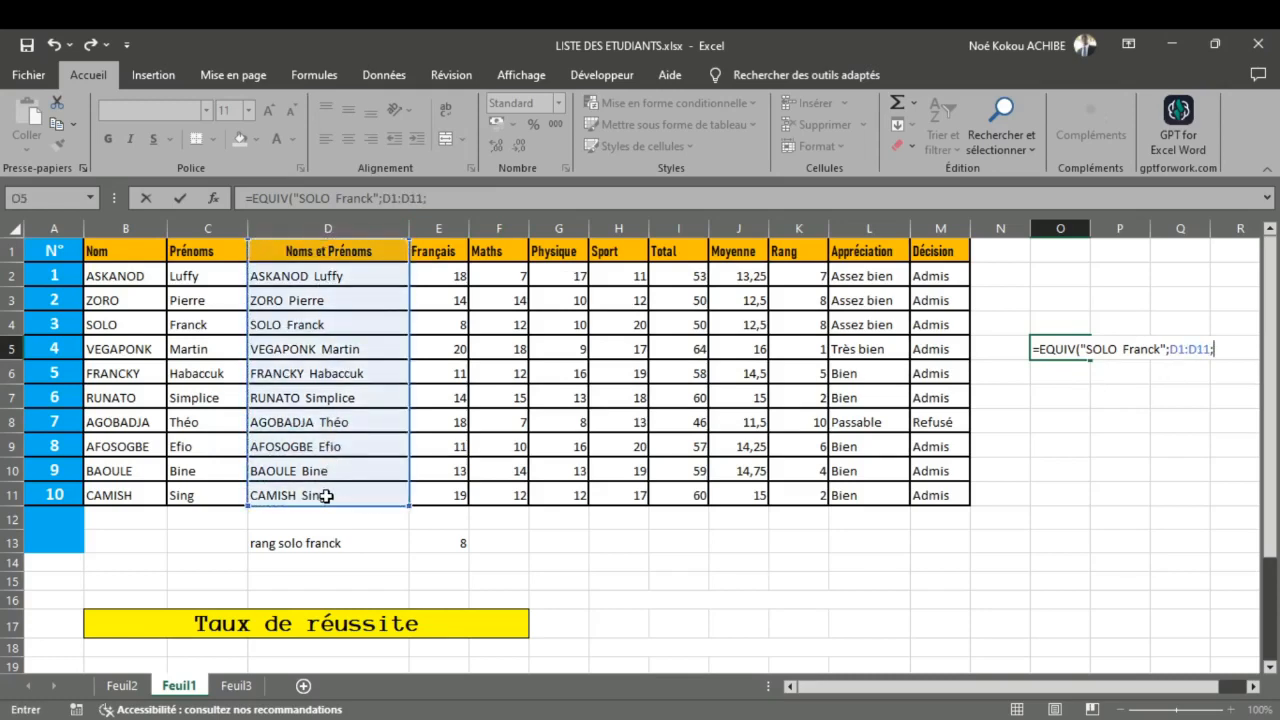
{"action": "type", "text": "0)"}
{"action": "key", "text": "ctrl+Return"}
{"action": "key", "text": "Return"}
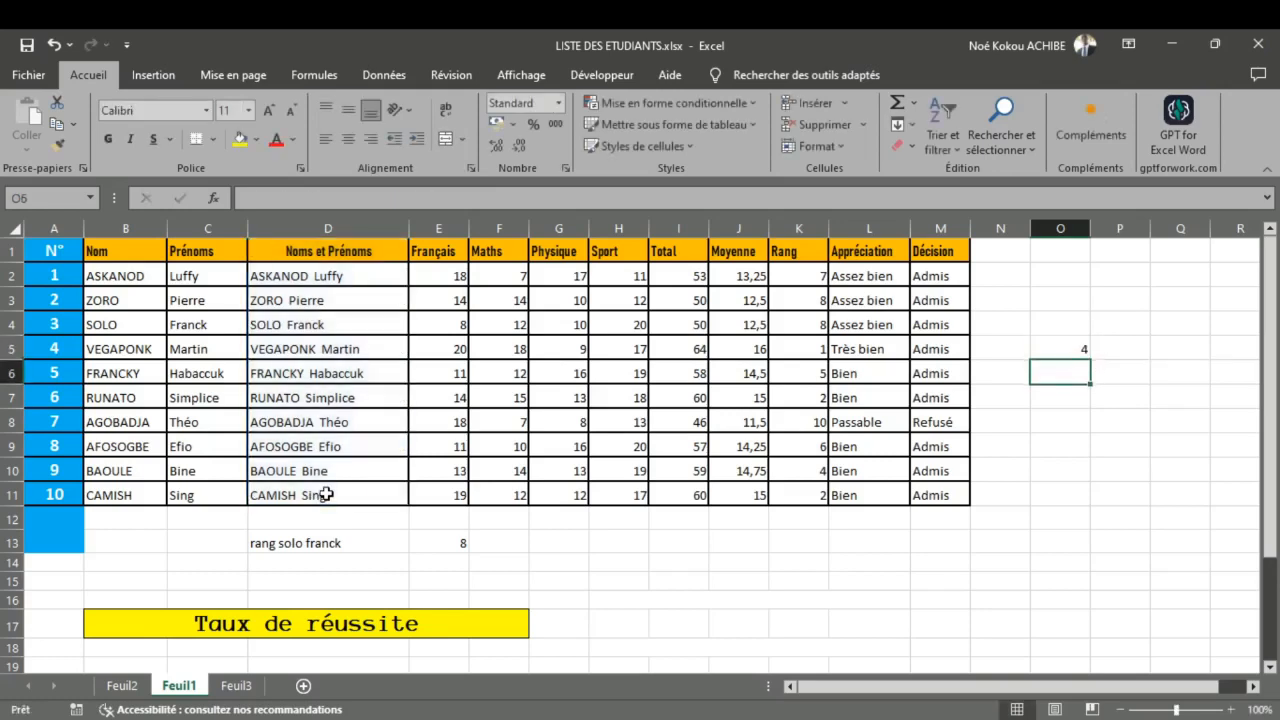
Step: Move the EQUIV expression out of O5 into E13's RECHERCHEH formula, replacing the row index 4
{"action": "double_click", "coordinate": [1037, 349]}
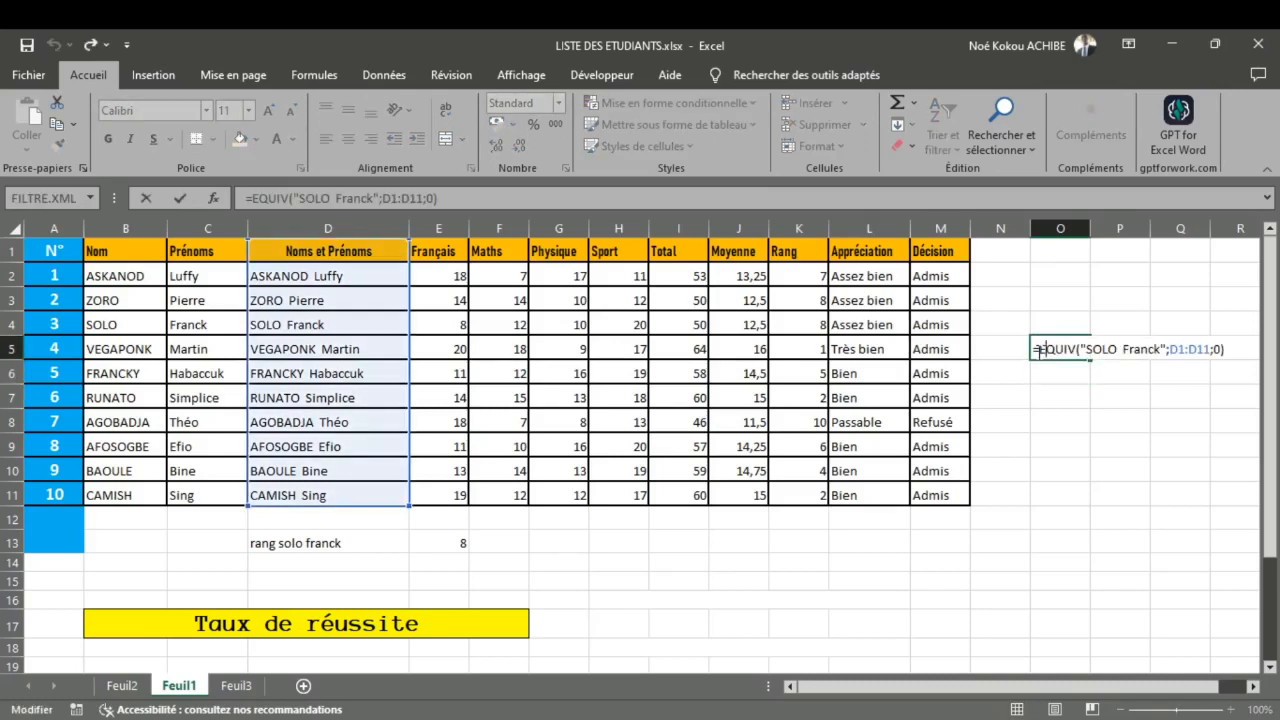
{"action": "left_click_drag", "start_coordinate": [1037, 350], "coordinate": [1224, 373]}
{"action": "key", "text": "ctrl+c"}
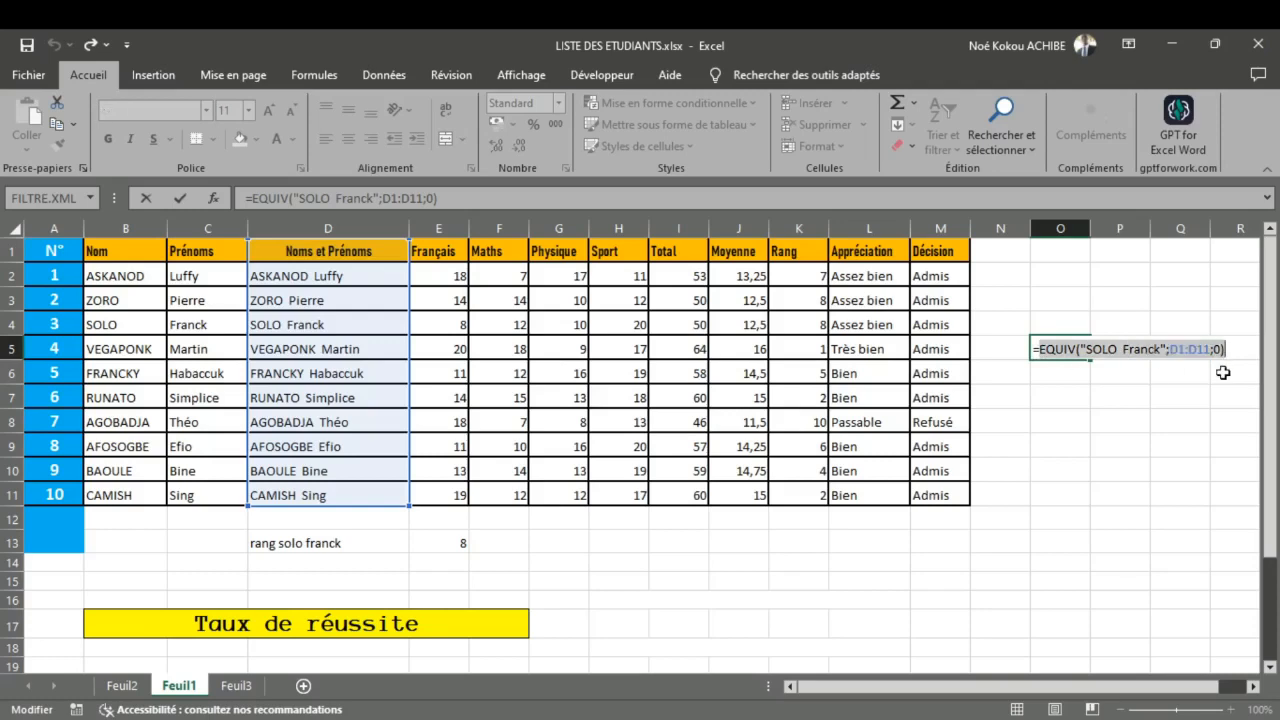
{"action": "key", "text": "BackSpace"}
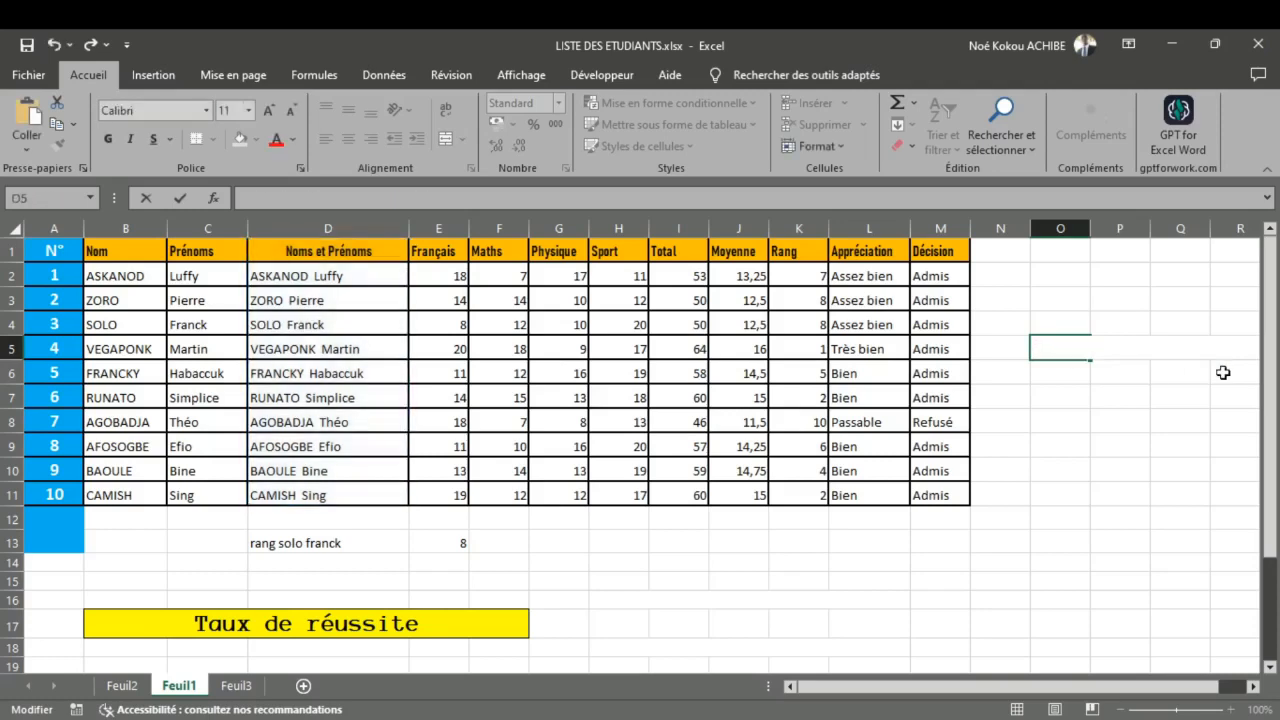
{"action": "left_click", "coordinate": [748, 523]}
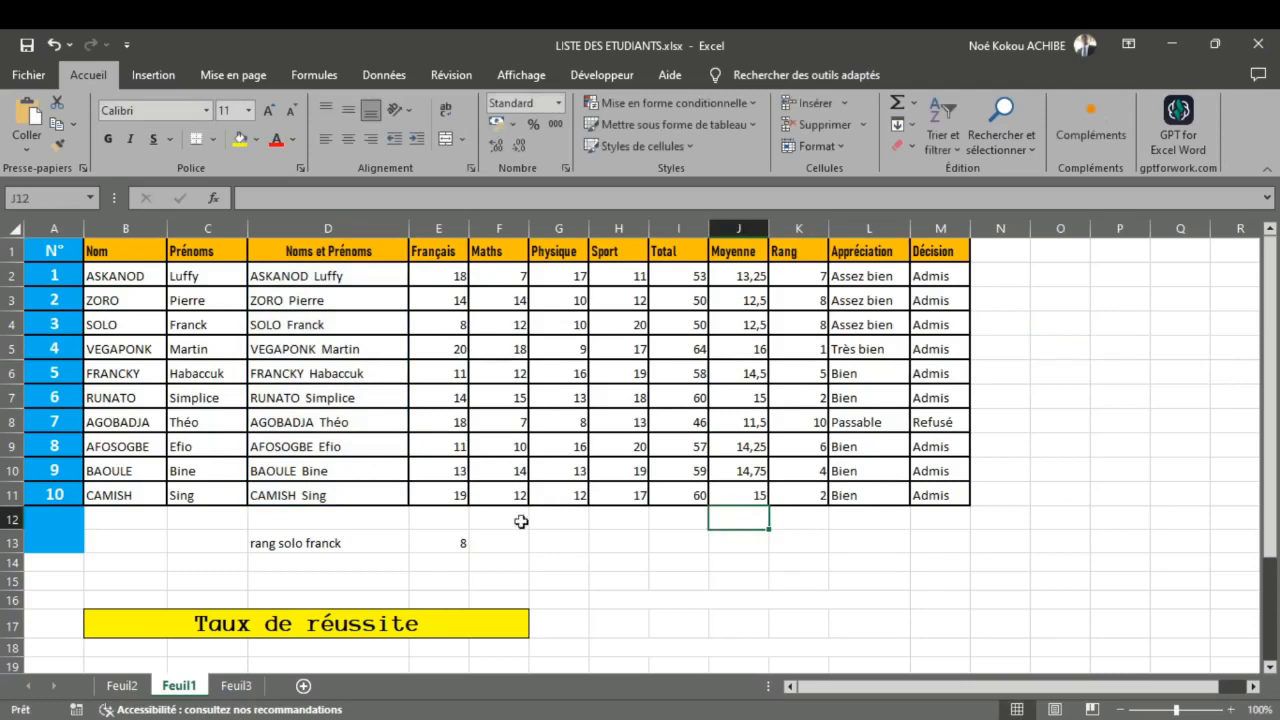
{"action": "double_click", "coordinate": [443, 540]}
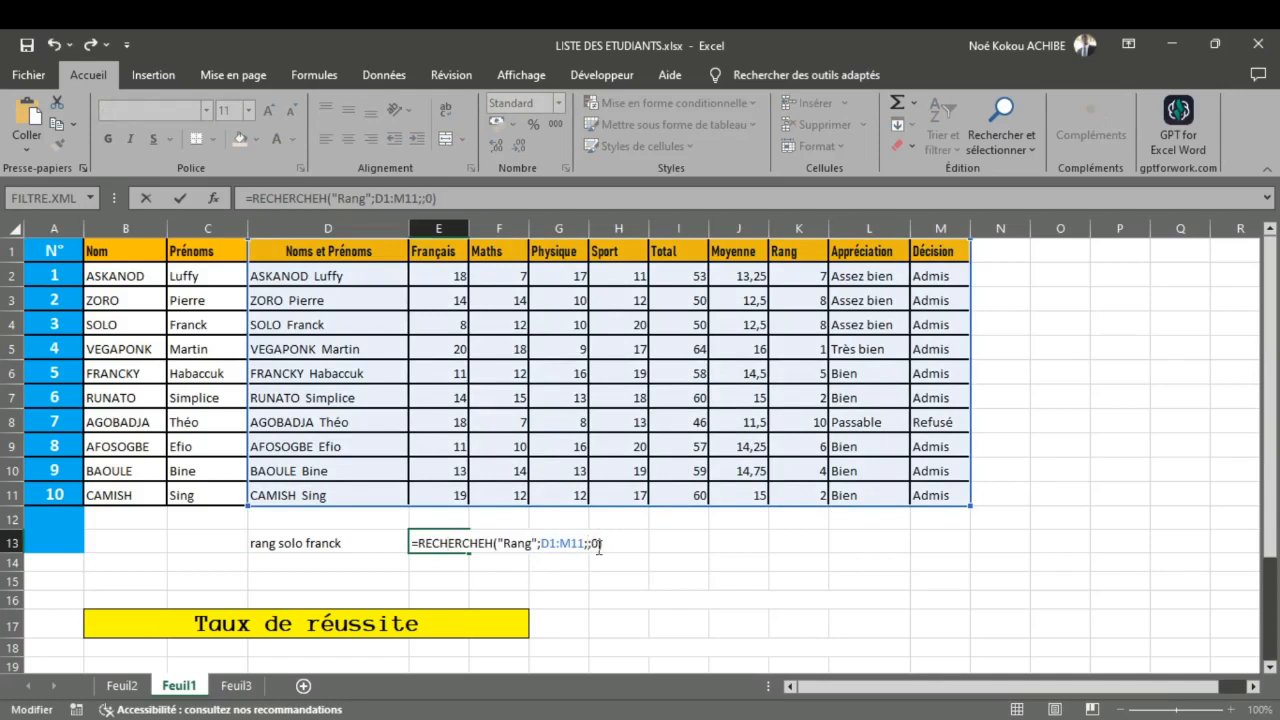
{"action": "key", "text": "ctrl+v"}
{"action": "key", "text": "Return"}
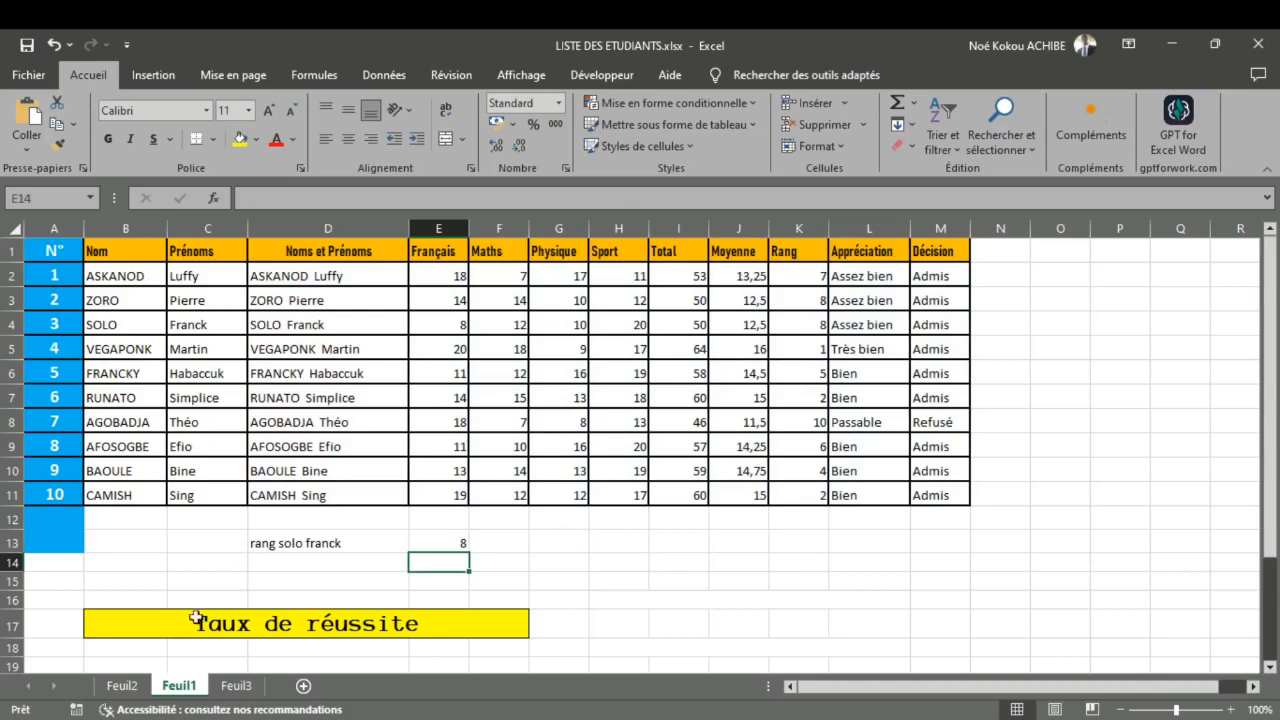
Step: Check the task assigned to the INDEX function on Feuil2 and return to Feuil1
{"action": "left_click", "coordinate": [122, 685]}
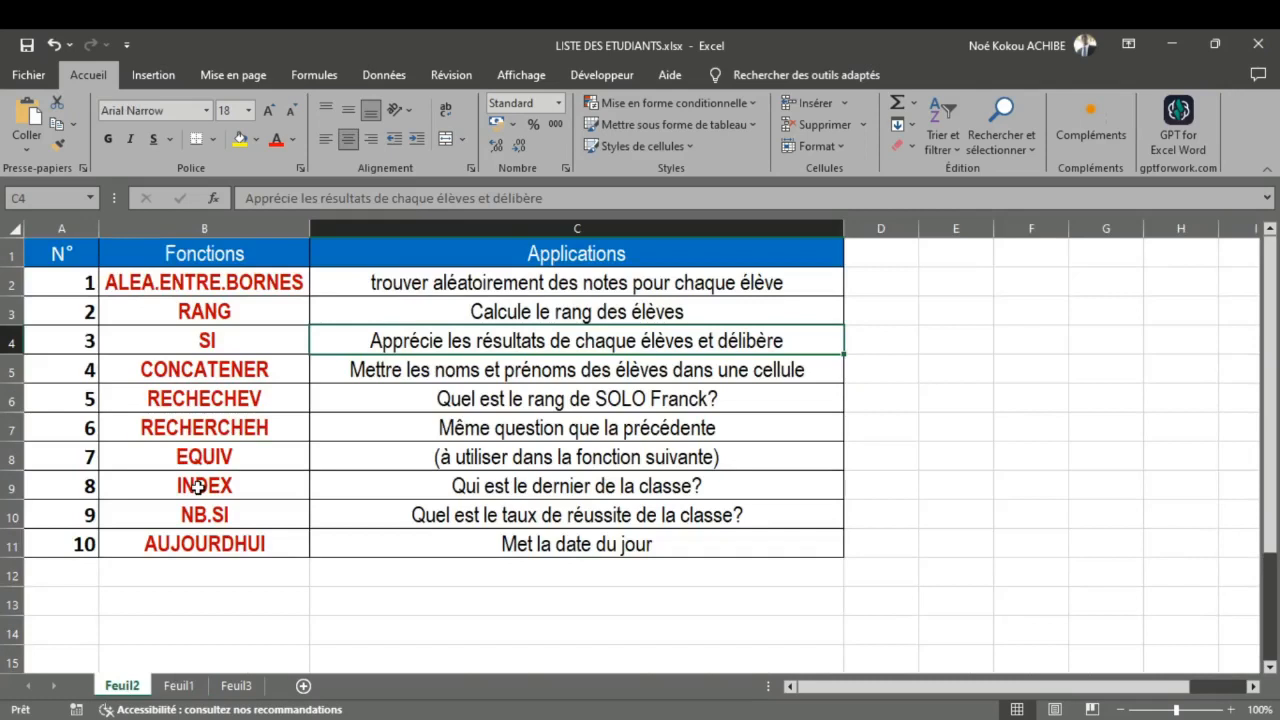
{"action": "left_click", "coordinate": [177, 688]}
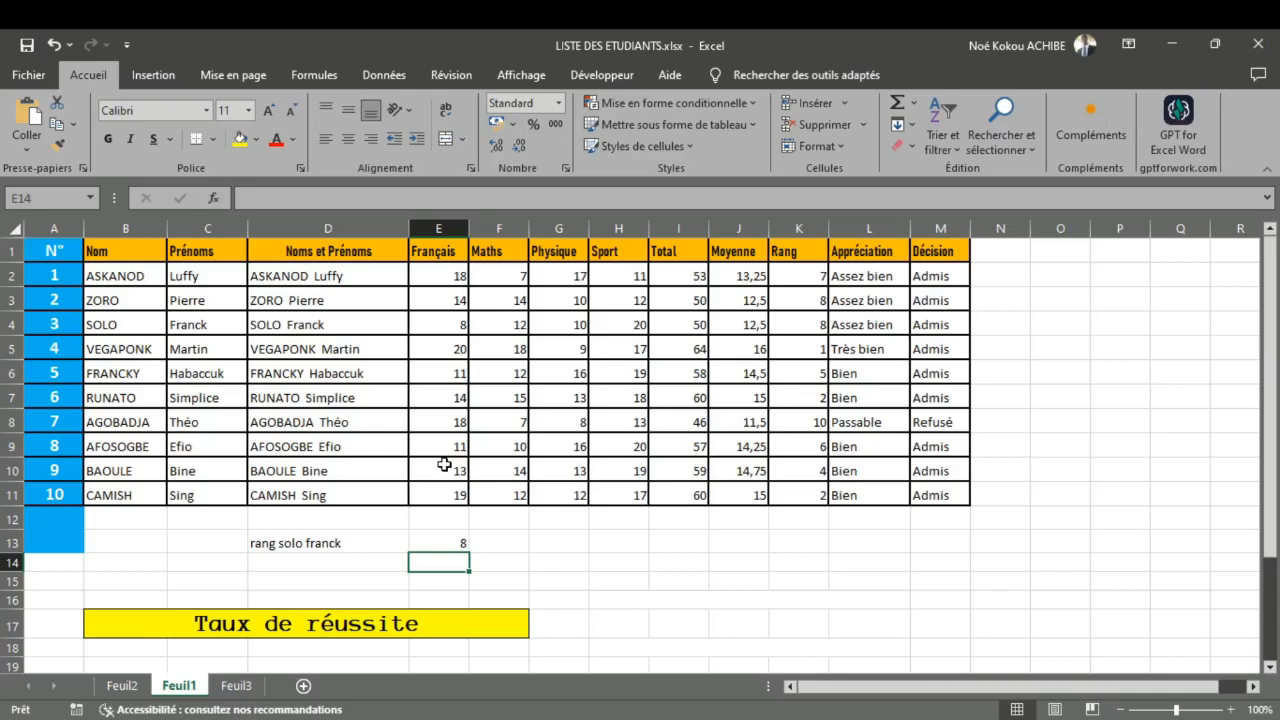
{"action": "left_click", "coordinate": [118, 686]}
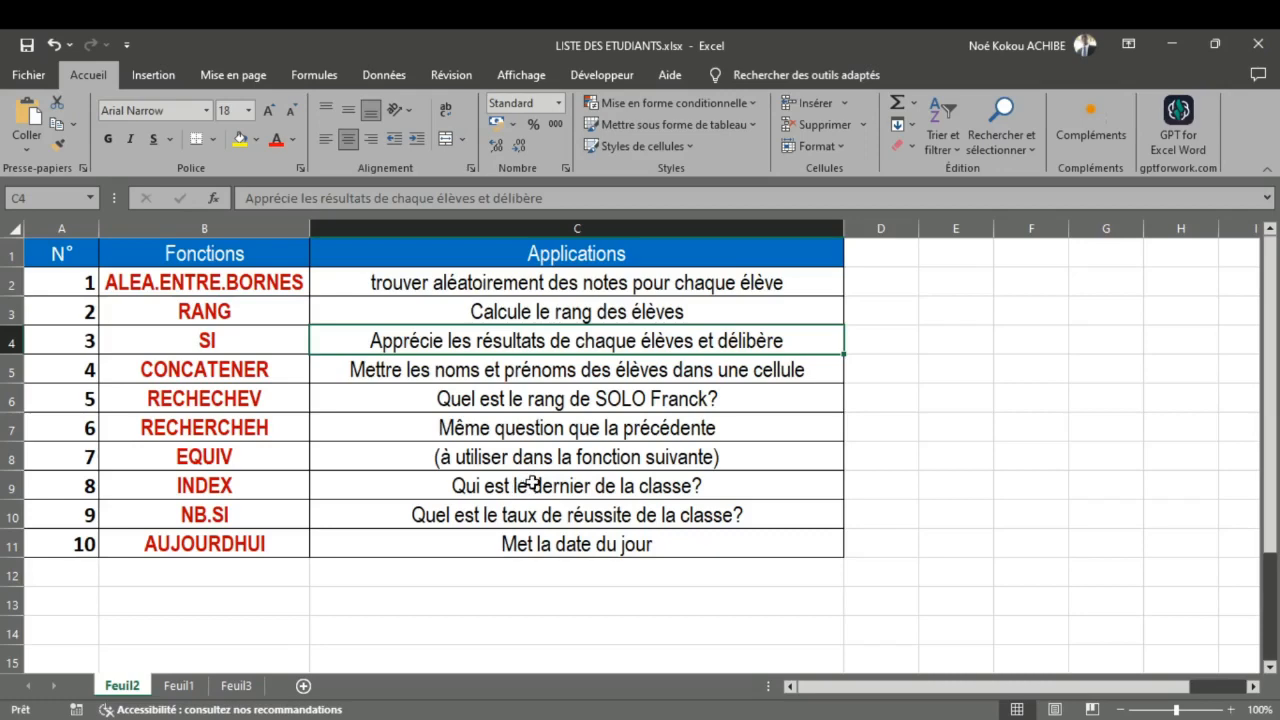
{"action": "left_click", "coordinate": [179, 685]}
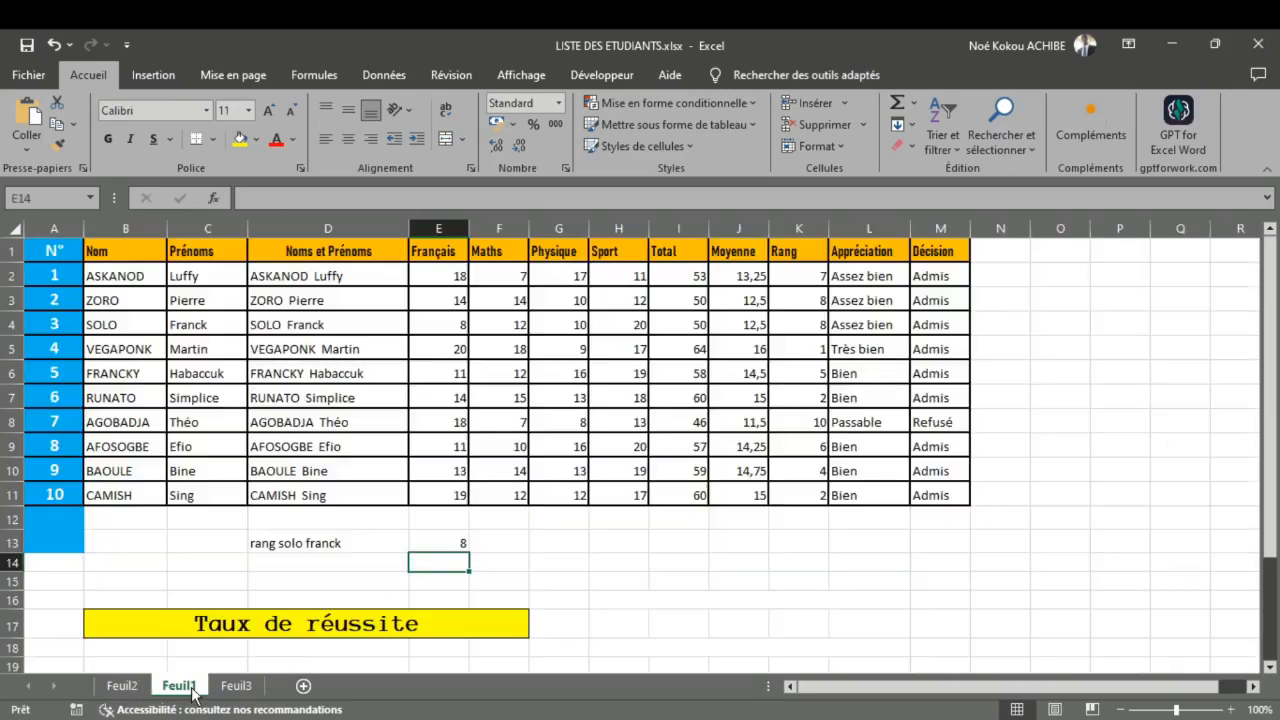
Step: Duplicate the green "Le premier de la salle" banner from B20 into B22
{"action": "scroll", "coordinate": [329, 616], "scroll_direction": "down", "scroll_amount": 2}
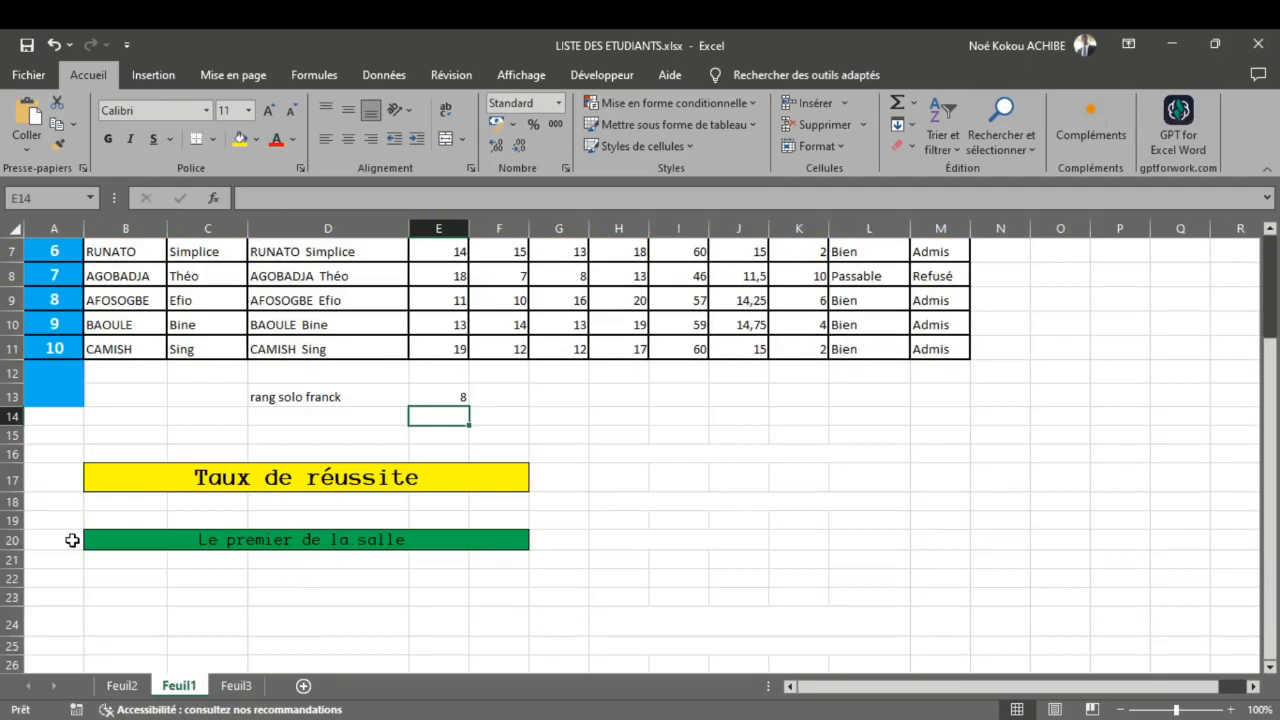
{"action": "scroll", "coordinate": [131, 567], "scroll_direction": "down", "scroll_amount": 1}
{"action": "scroll", "coordinate": [131, 567], "scroll_direction": "up", "scroll_amount": 1}
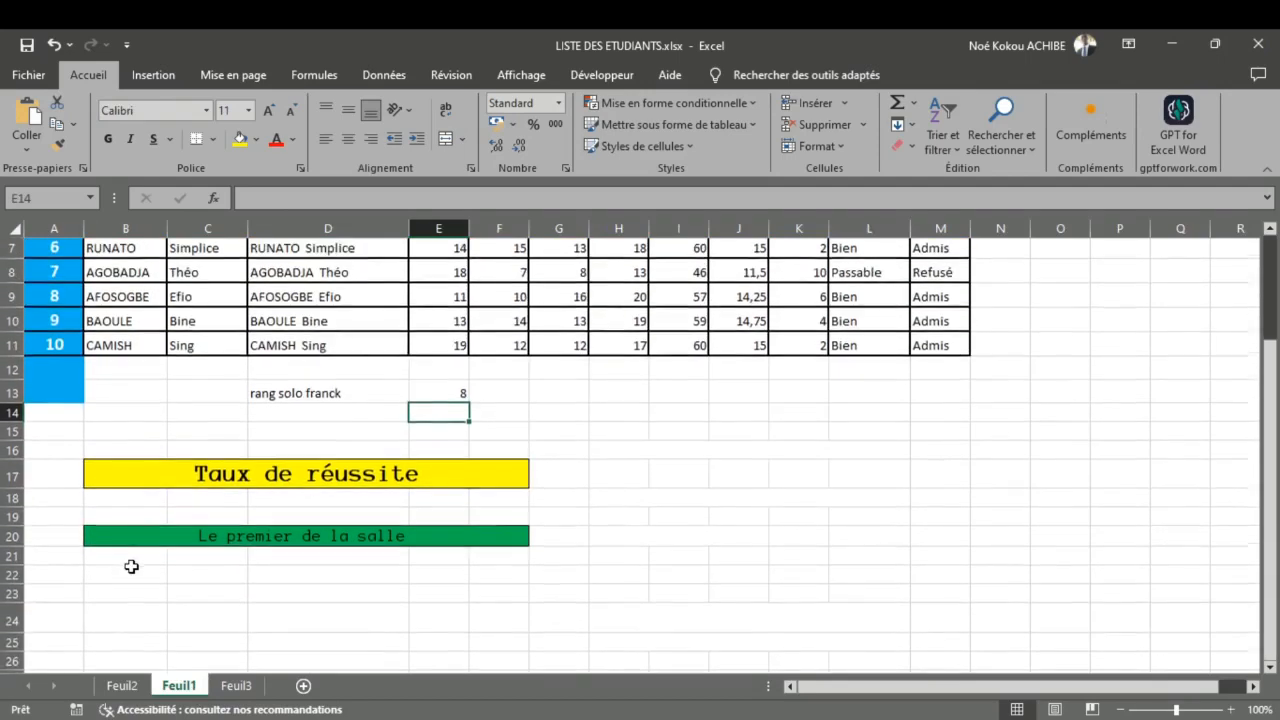
{"action": "scroll", "coordinate": [131, 567], "scroll_direction": "down", "scroll_amount": 1}
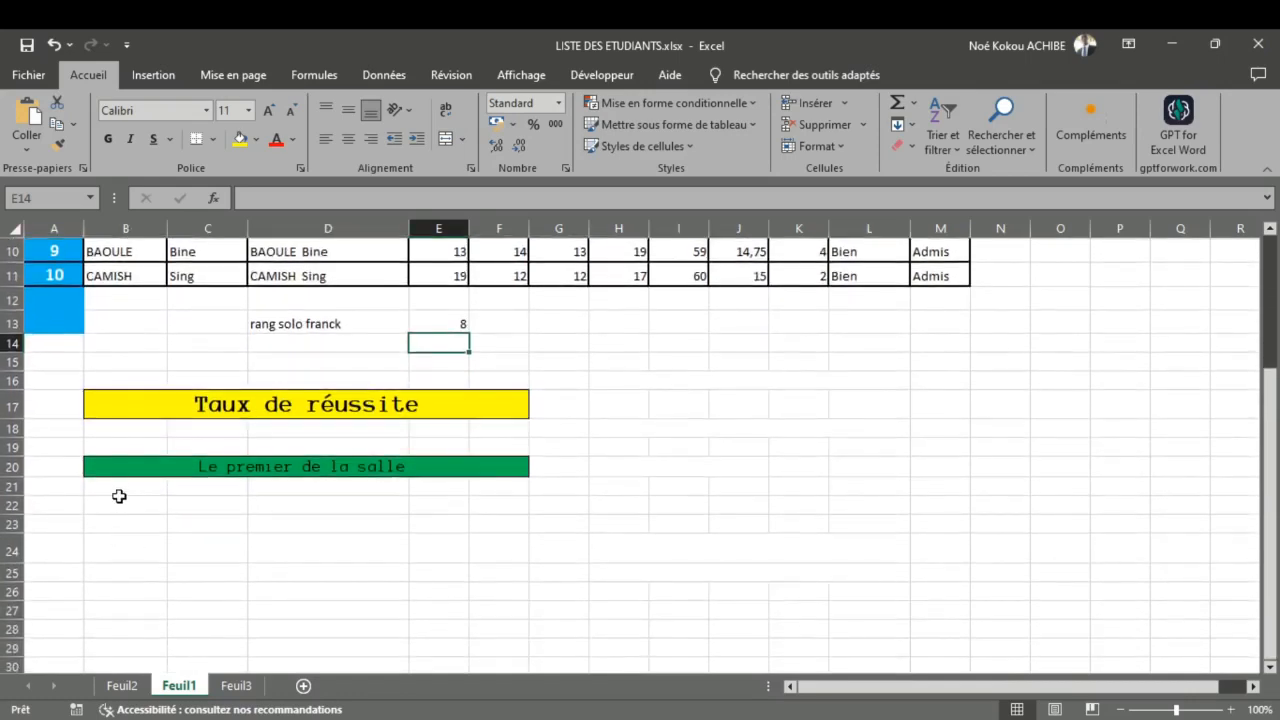
{"action": "left_click", "coordinate": [114, 485]}
{"action": "left_click", "coordinate": [127, 471]}
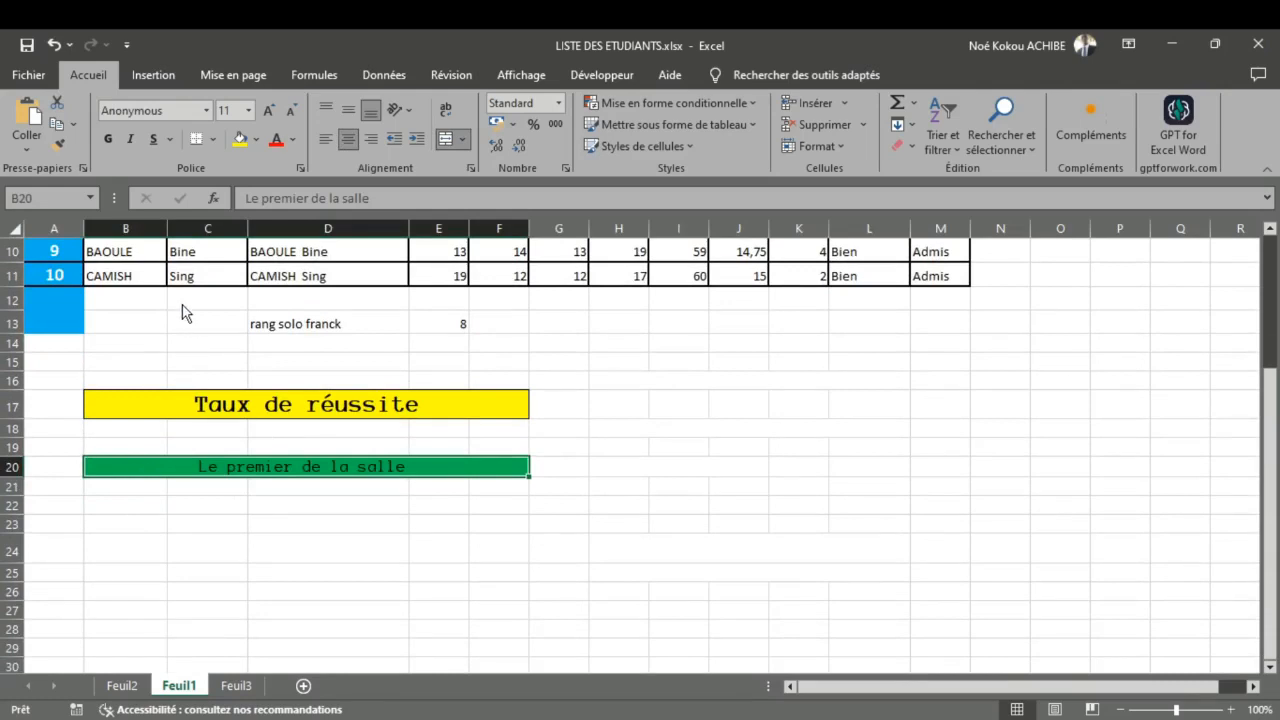
{"action": "key", "text": "ctrl+c"}
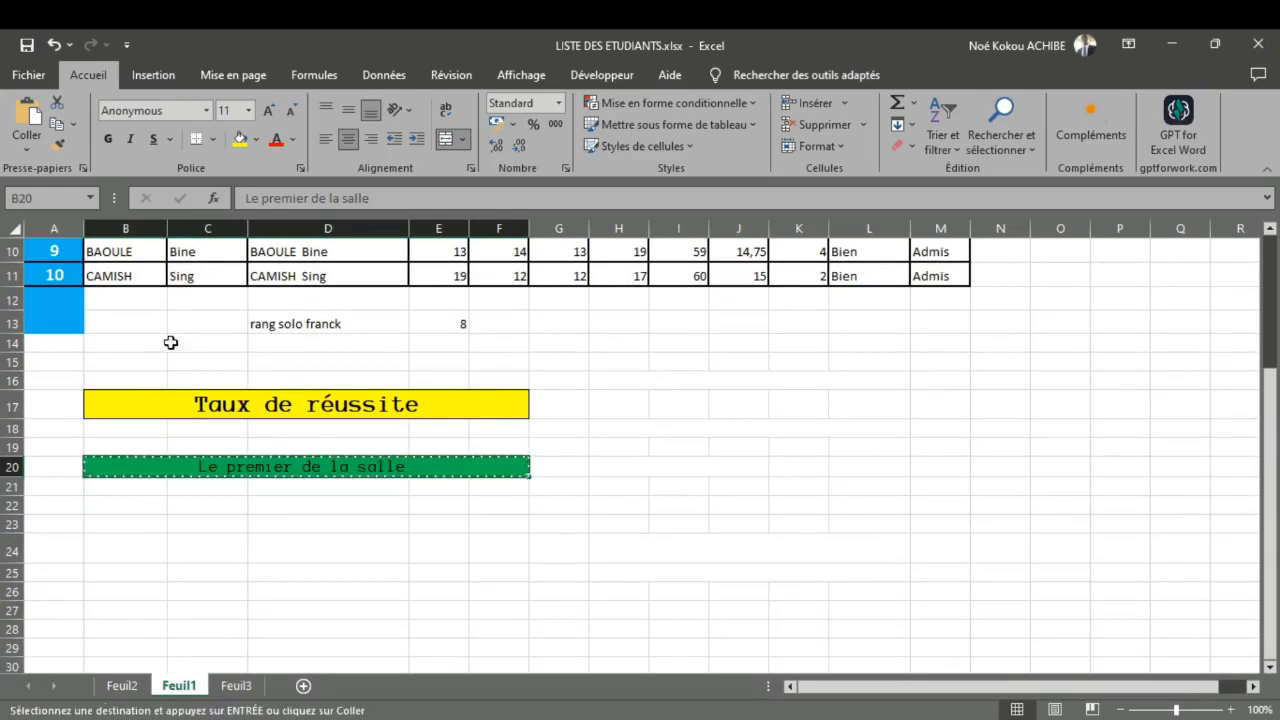
{"action": "left_click", "coordinate": [137, 508]}
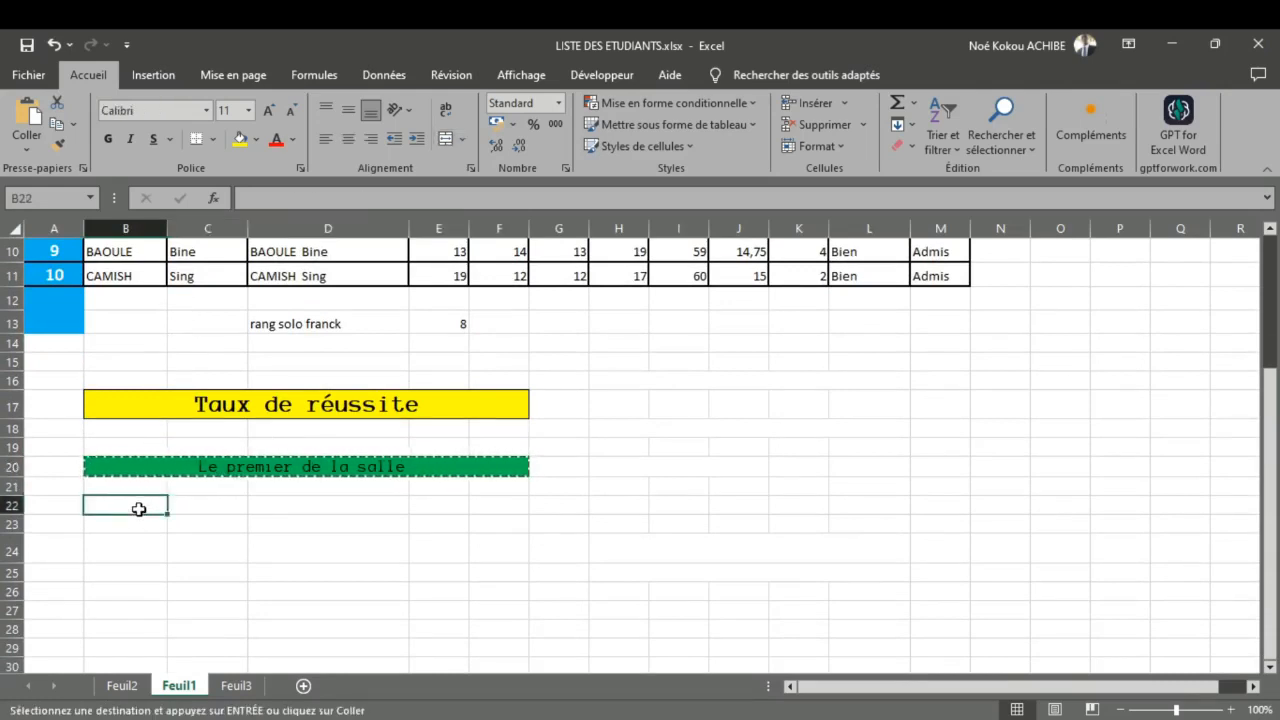
{"action": "key", "text": "ctrl+v"}
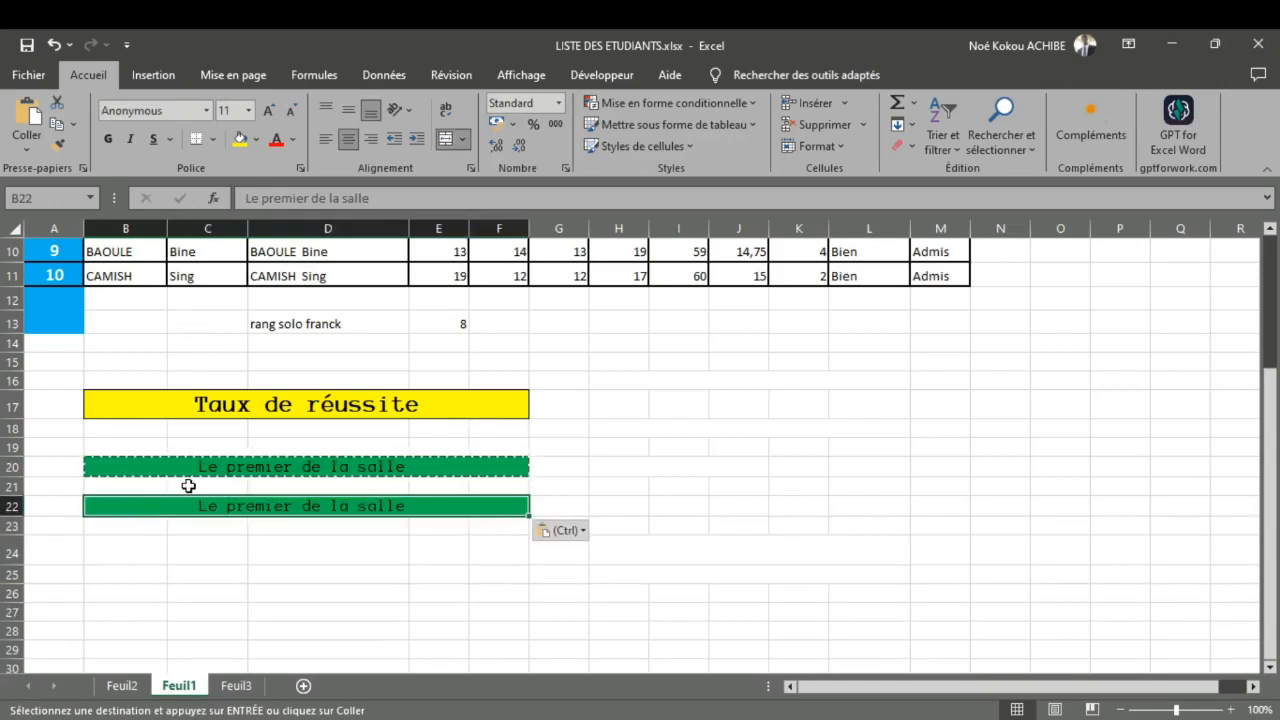
Step: Change the text of the copied banner in B22 to "Le dernier de la salle"
{"action": "double_click", "coordinate": [232, 508]}
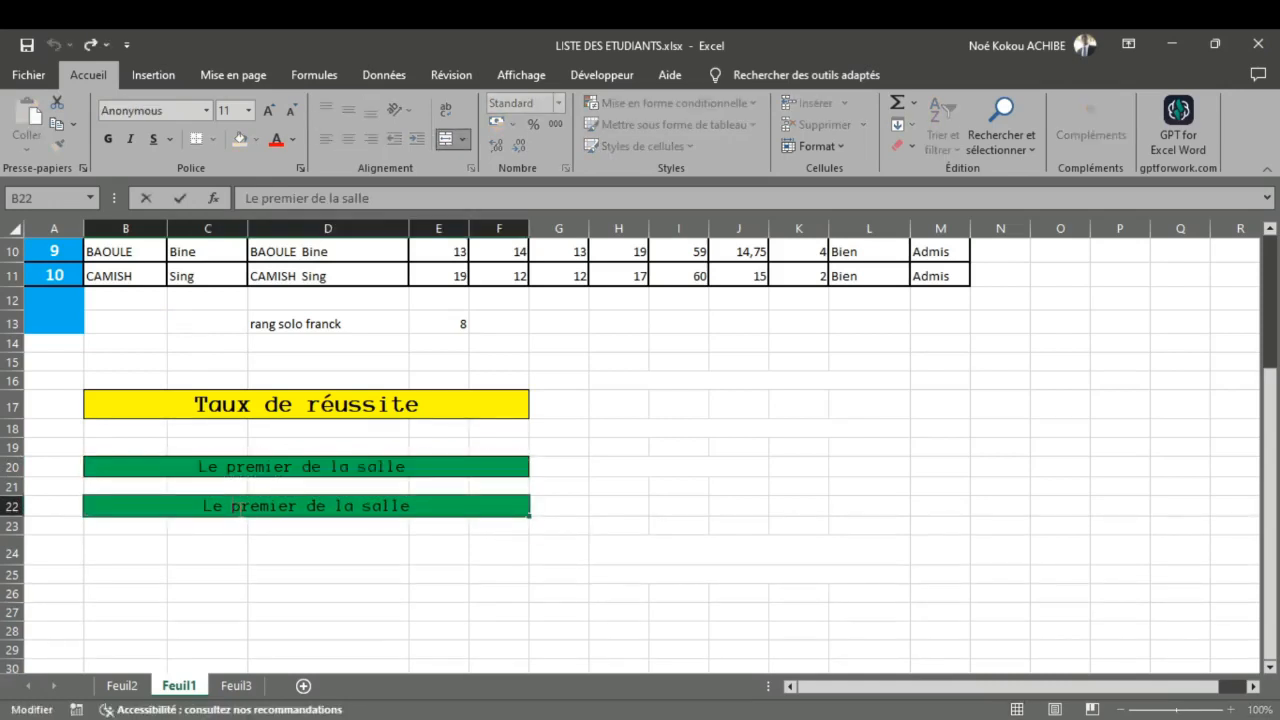
{"action": "key", "text": "BackSpace"}
{"action": "key", "text": "BackSpace"}
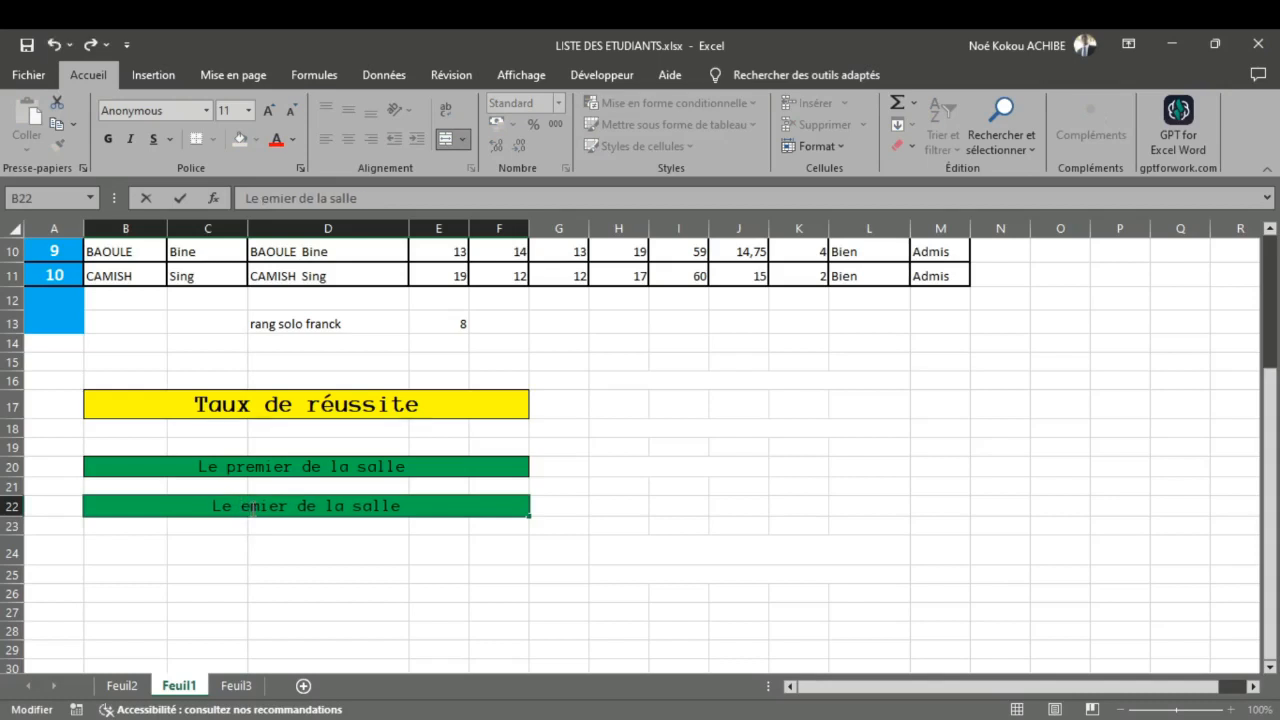
{"action": "key", "text": "BackSpace"}
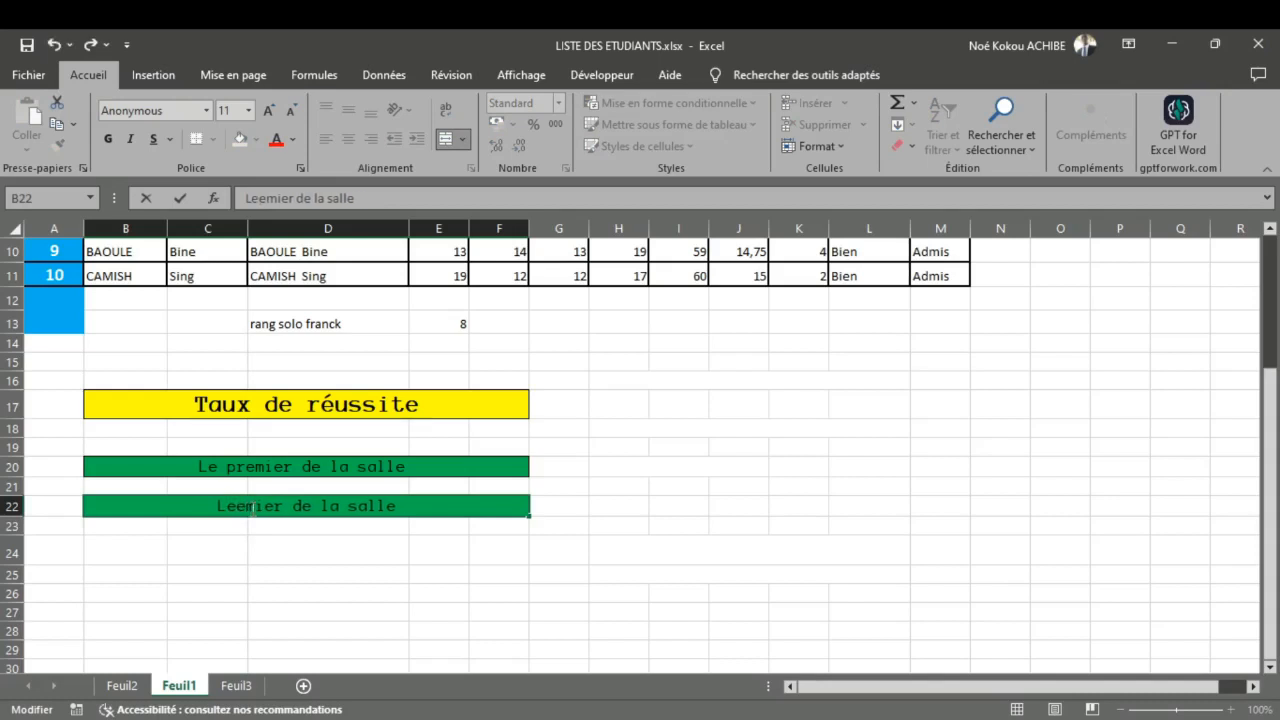
{"action": "key", "text": "BackSpace"}
{"action": "key", "text": "BackSpace"}
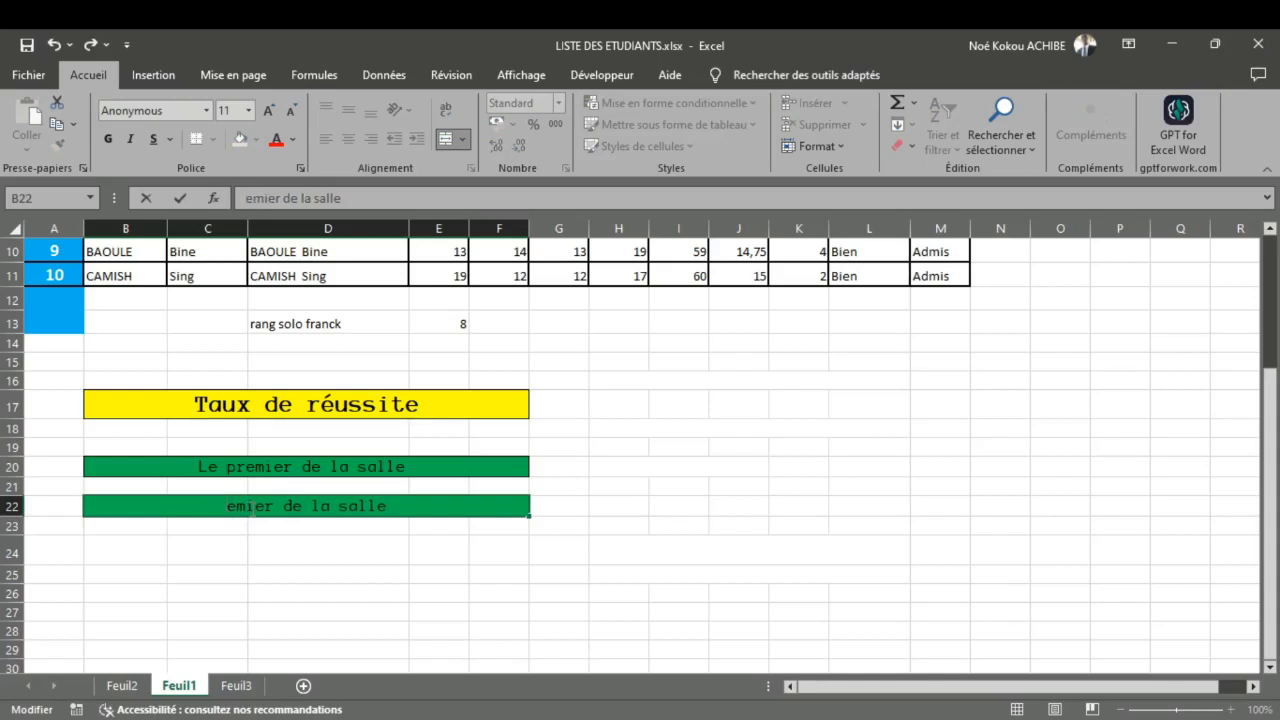
{"action": "type", "text": "LE"}
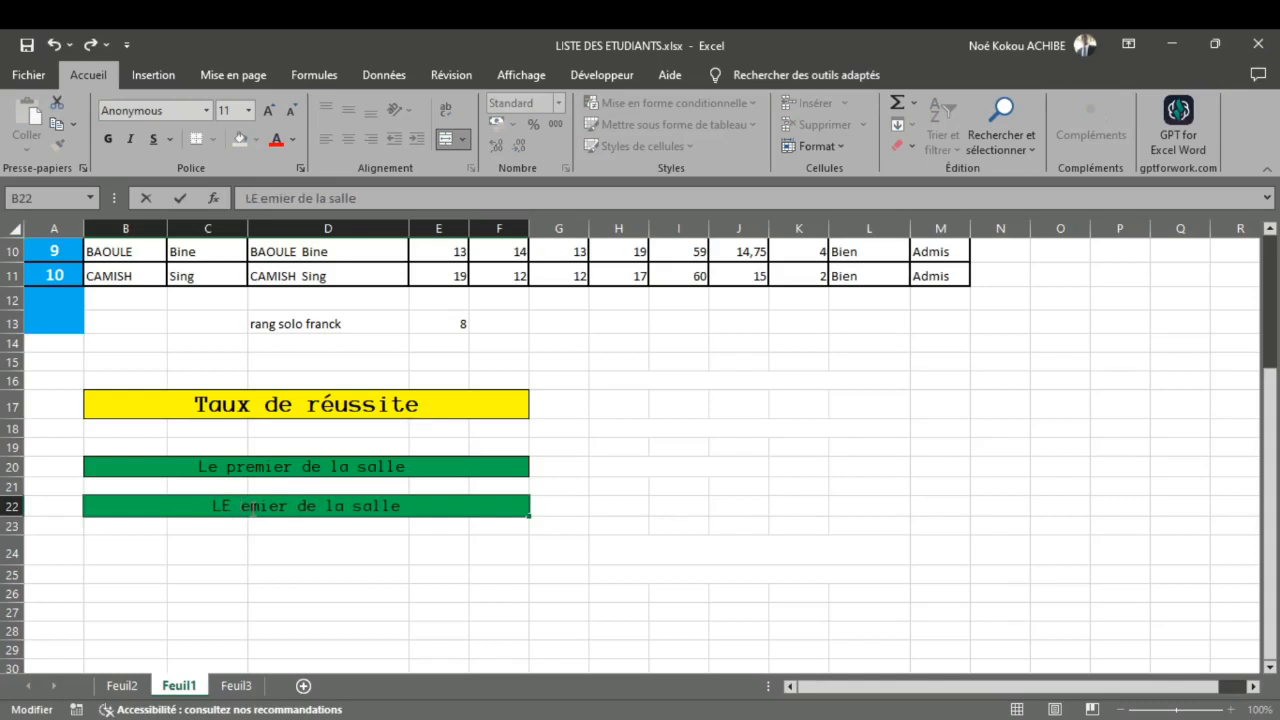
{"action": "key", "text": "BackSpace"}
{"action": "key", "text": "BackSpace"}
{"action": "key", "text": "BackSpace"}
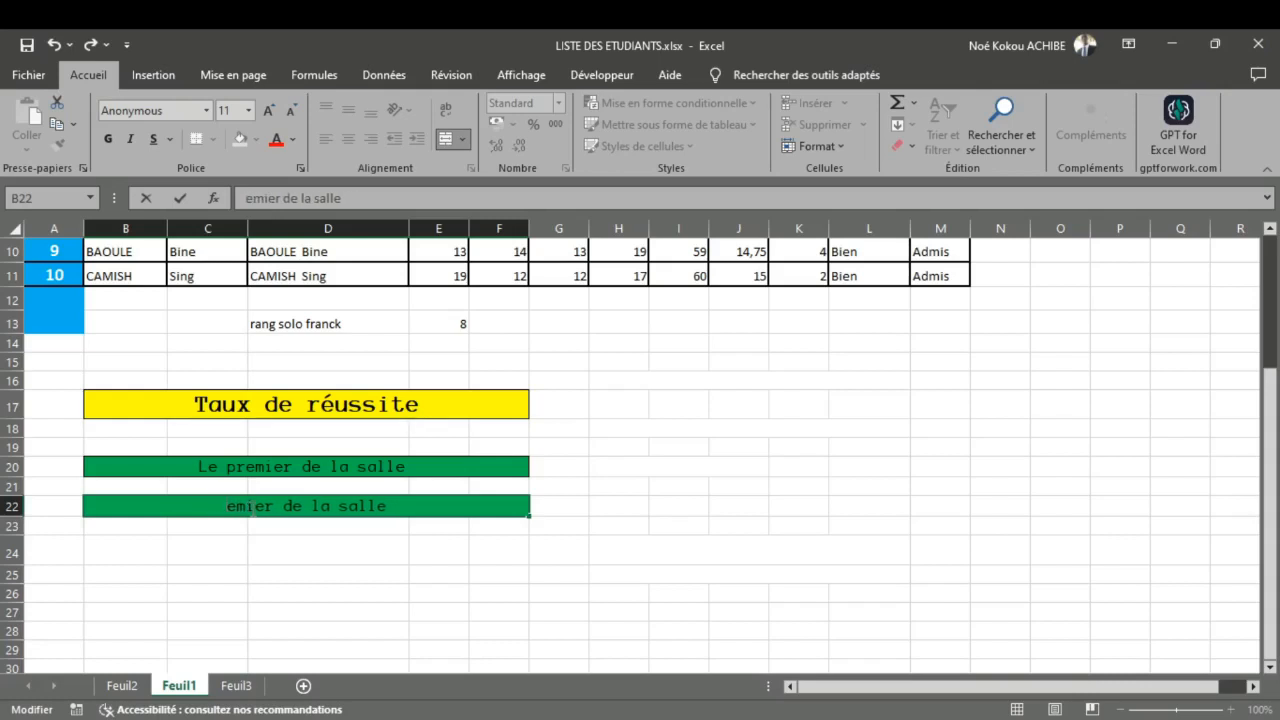
{"action": "type", "text": "L"}
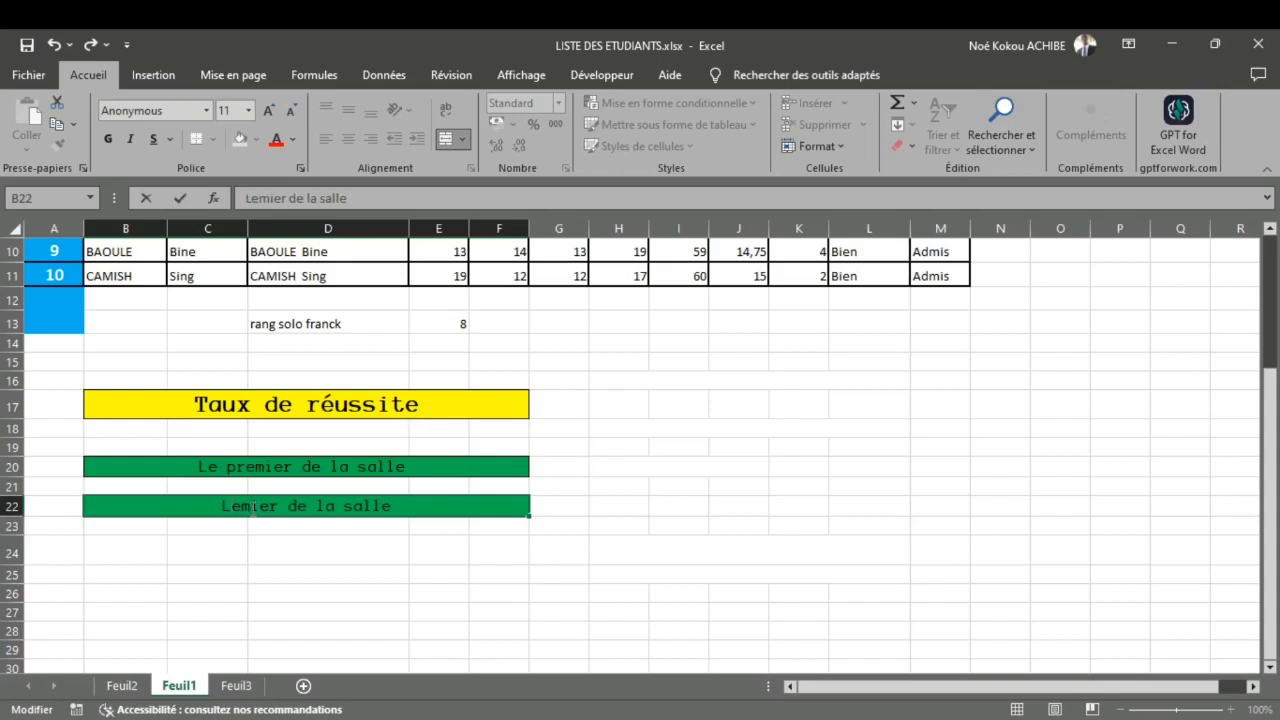
{"action": "type", "text": "e der"}
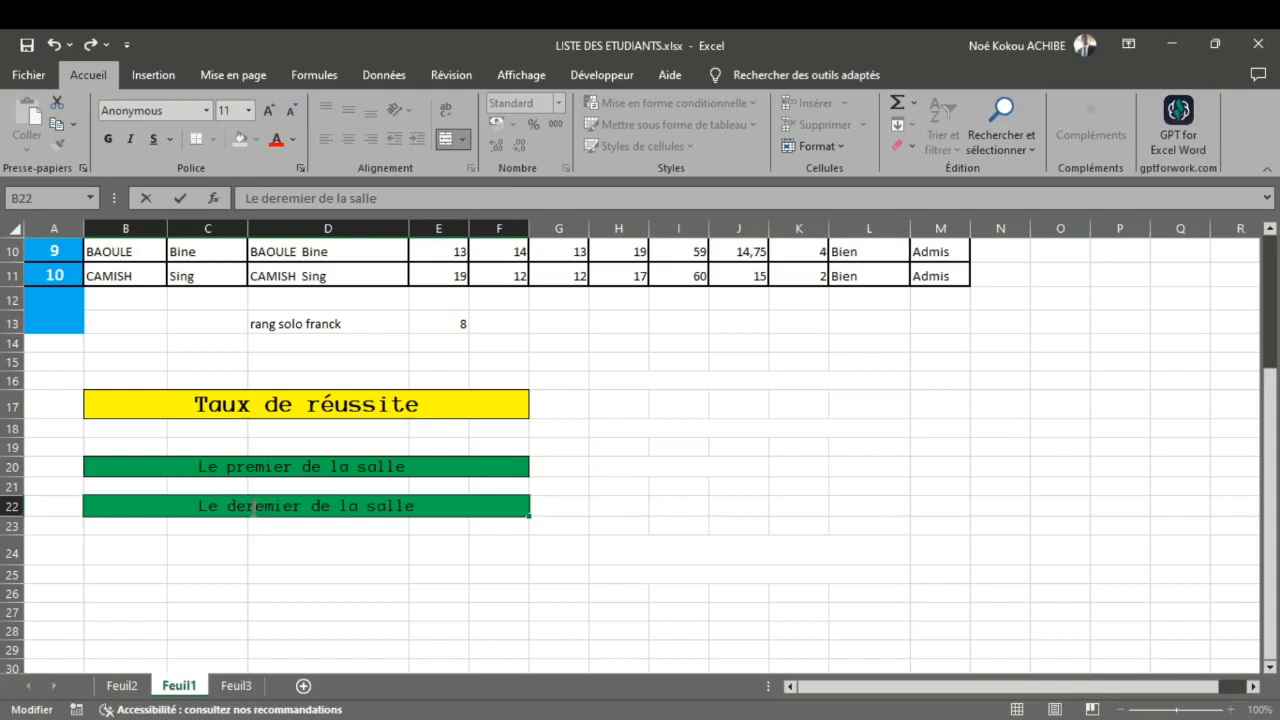
{"action": "key", "text": "Delete"}
{"action": "key", "text": "Delete"}
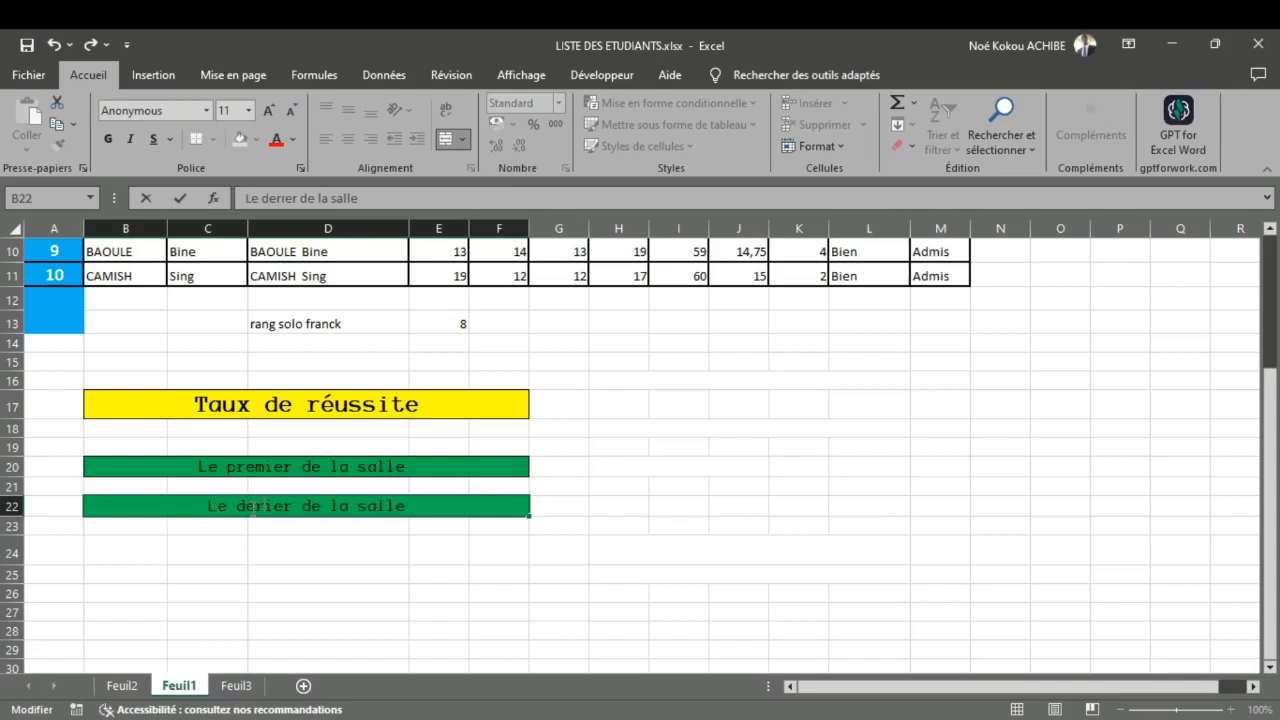
{"action": "type", "text": "n"}
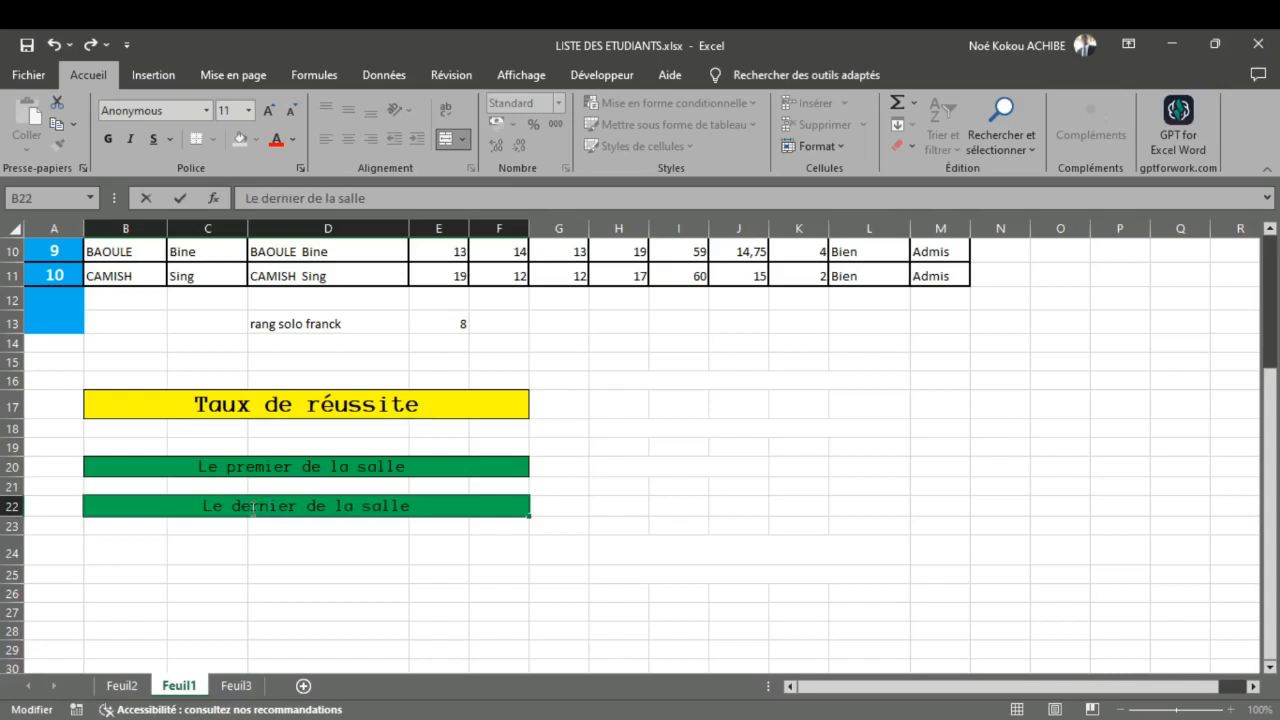
{"action": "left_click", "coordinate": [302, 561]}
Step: Give the "Le dernier de la salle" banner a red fill and white text
{"action": "left_click", "coordinate": [274, 518]}
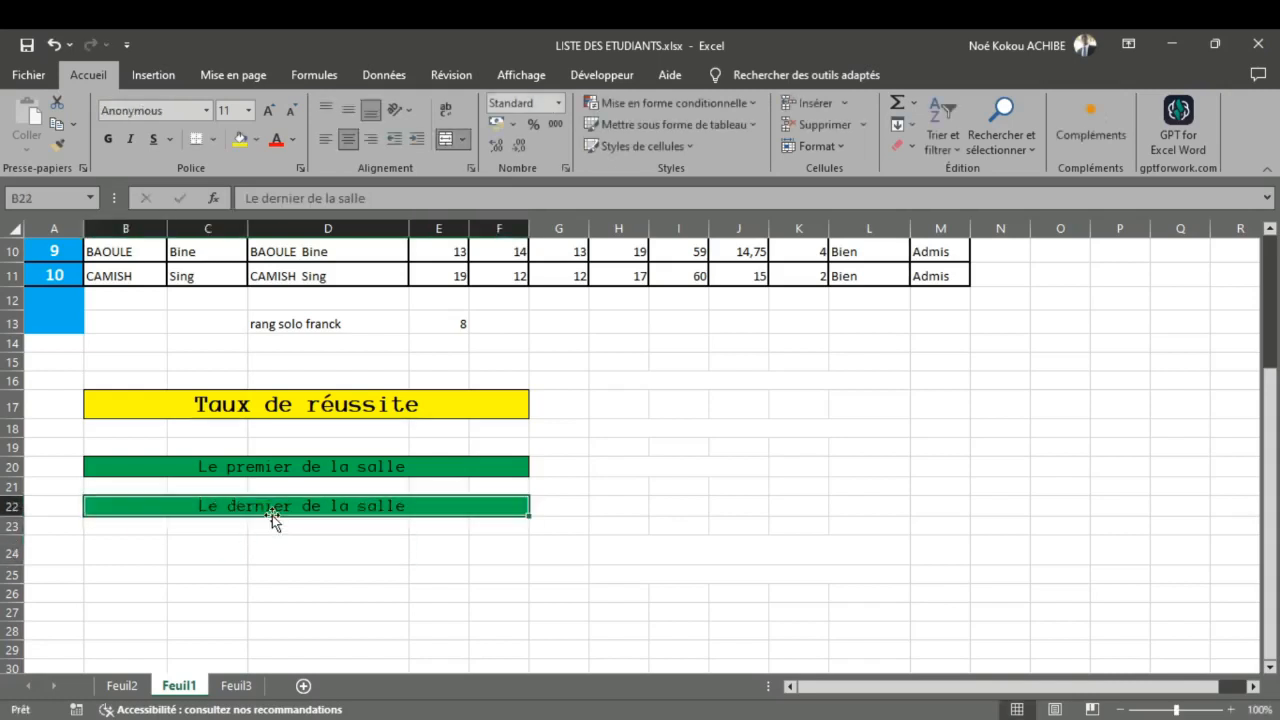
{"action": "left_click", "coordinate": [256, 141]}
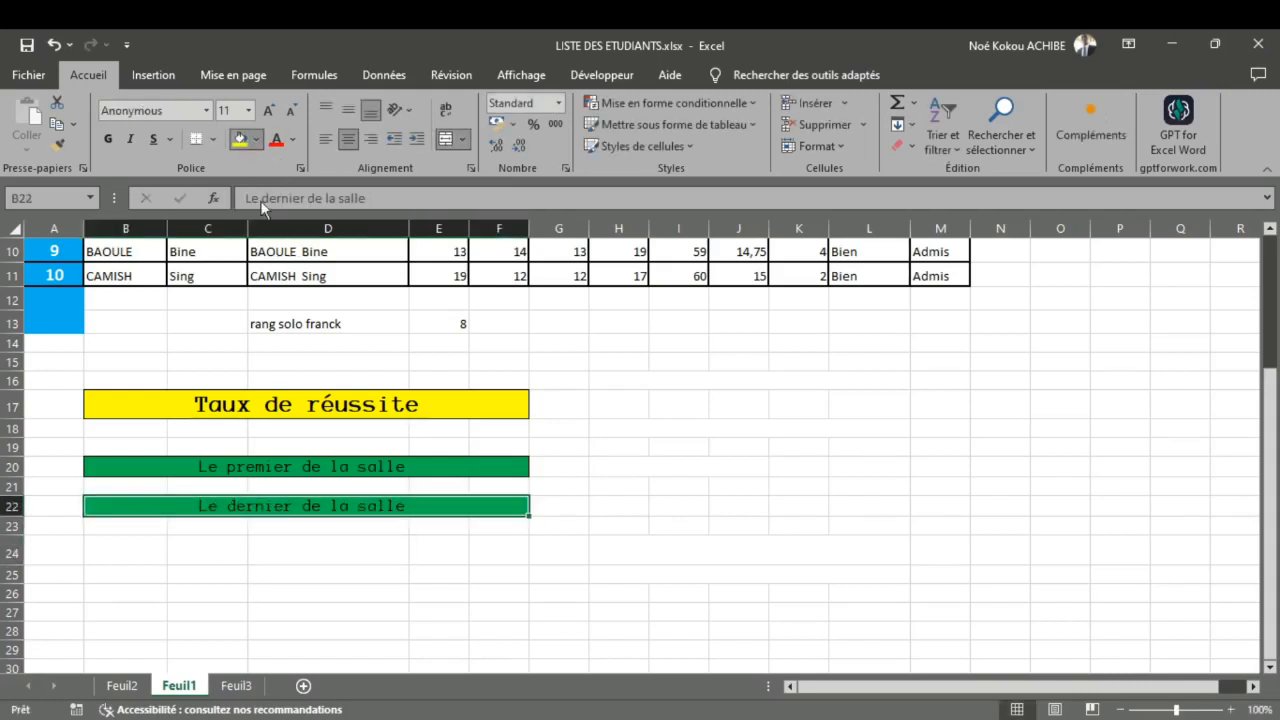
{"action": "left_click", "coordinate": [252, 294]}
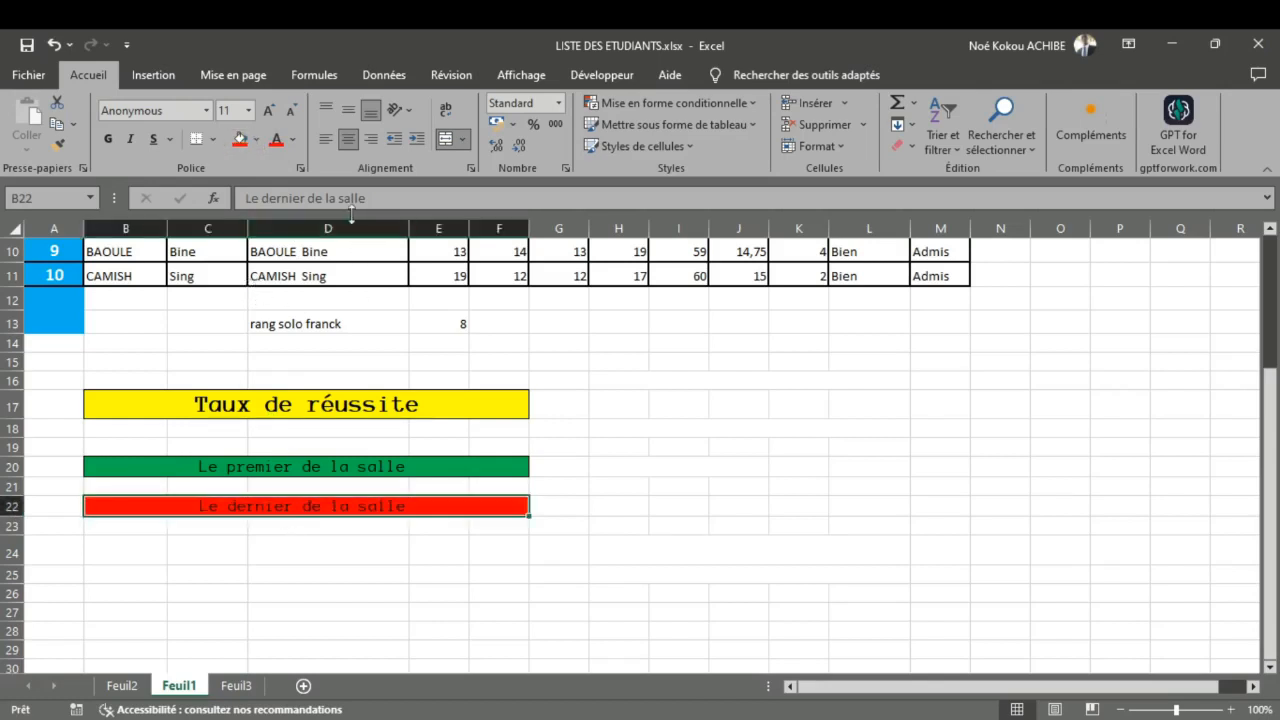
{"action": "left_click", "coordinate": [294, 146]}
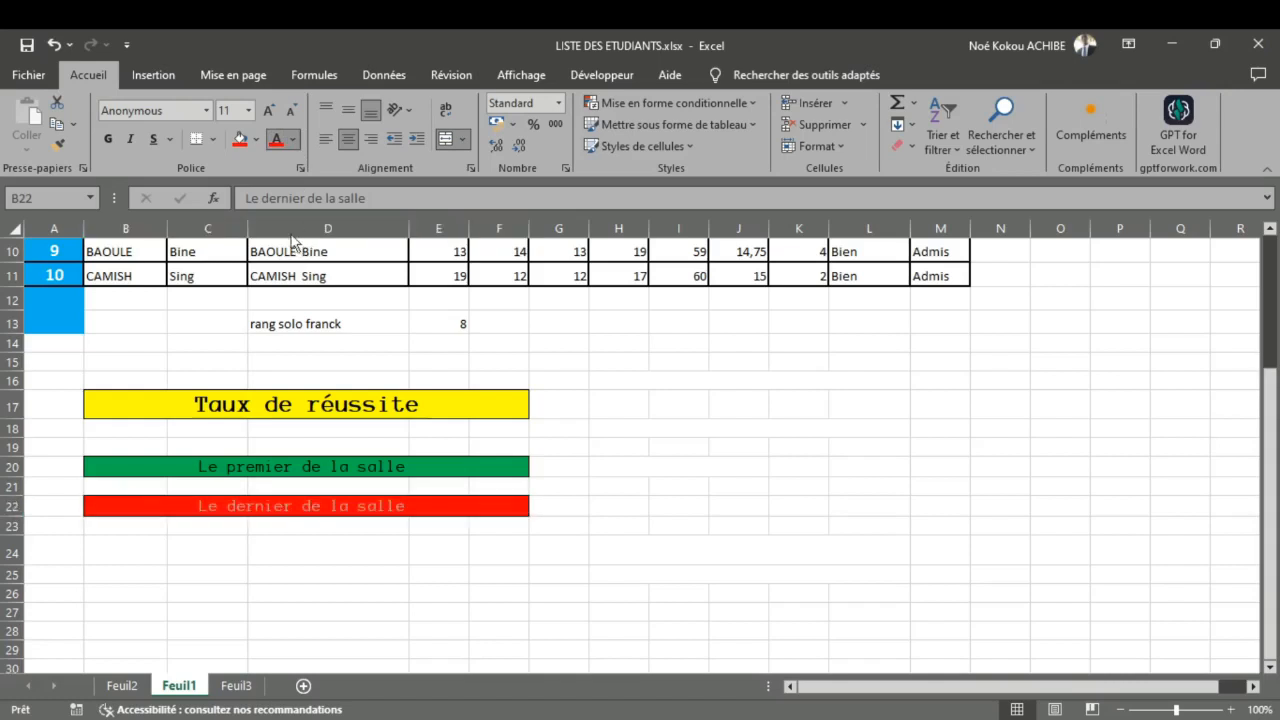
{"action": "left_click", "coordinate": [278, 201]}
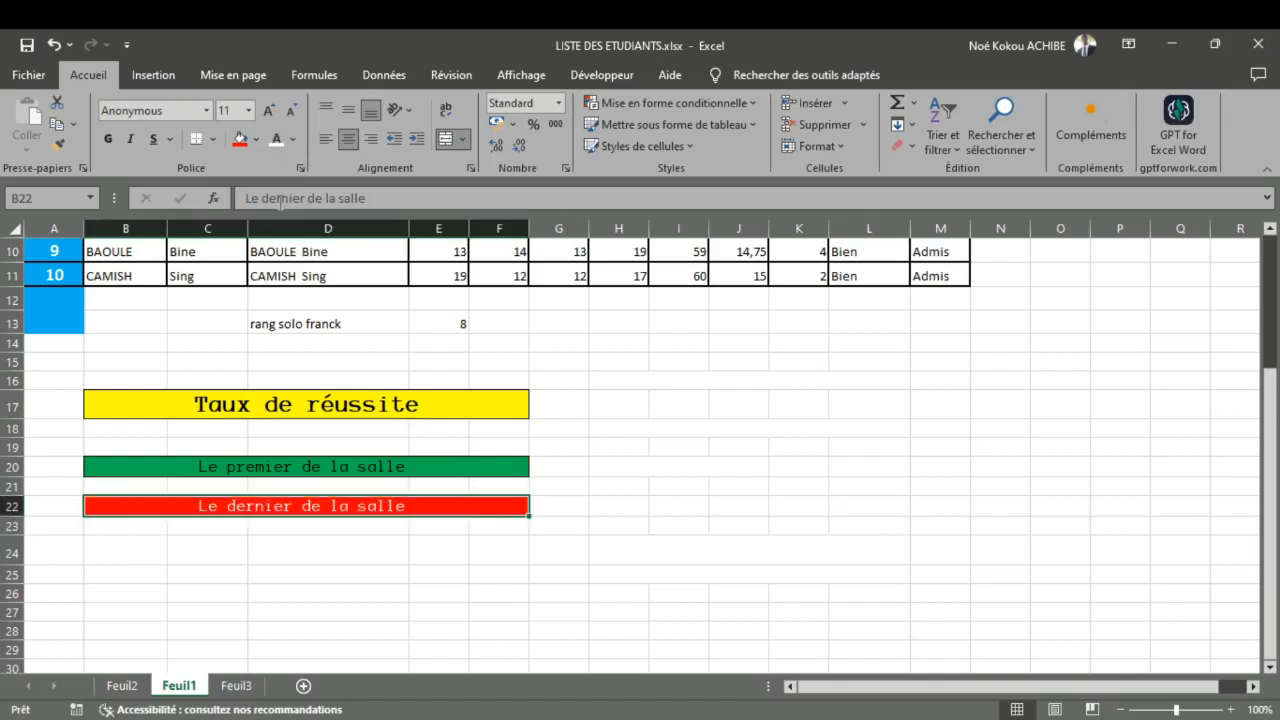
{"action": "left_click", "coordinate": [660, 512]}
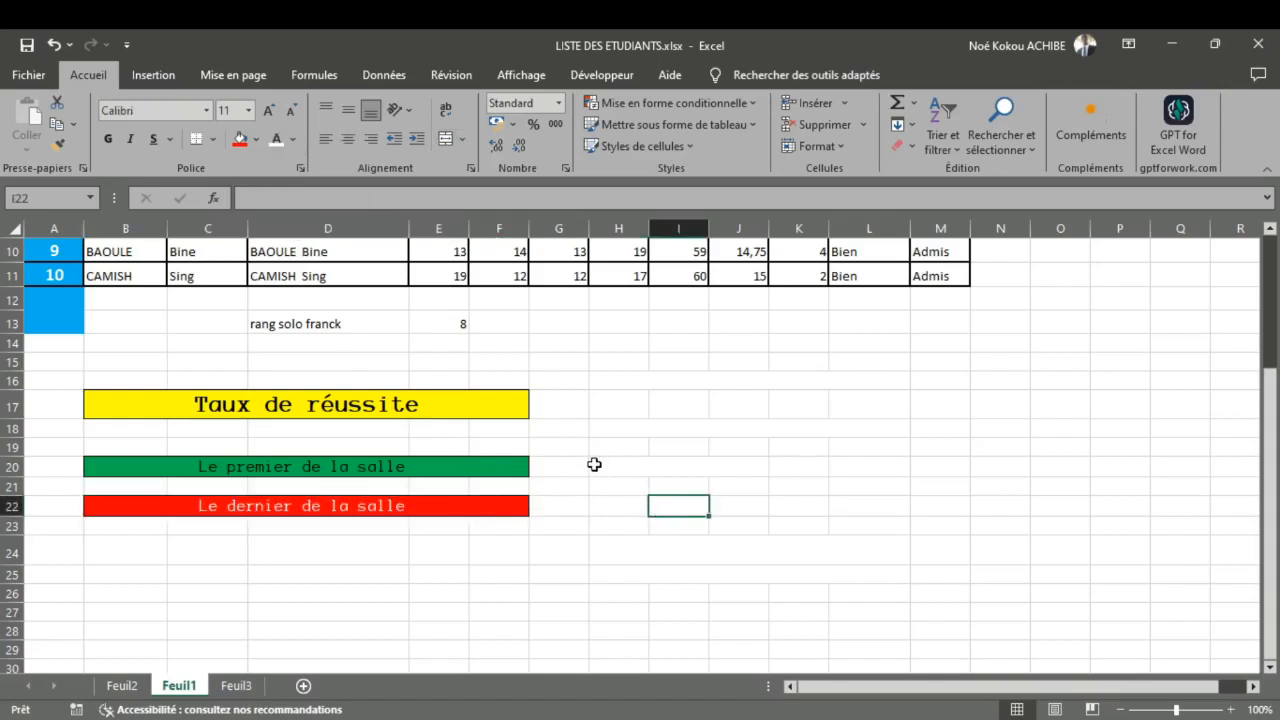
Step: Move the yellow "Taux de réussite" banner up one row so it starts at B16
{"action": "left_click_drag", "start_coordinate": [603, 403], "coordinate": [768, 419]}
{"action": "left_click_drag", "start_coordinate": [765, 413], "coordinate": [754, 406]}
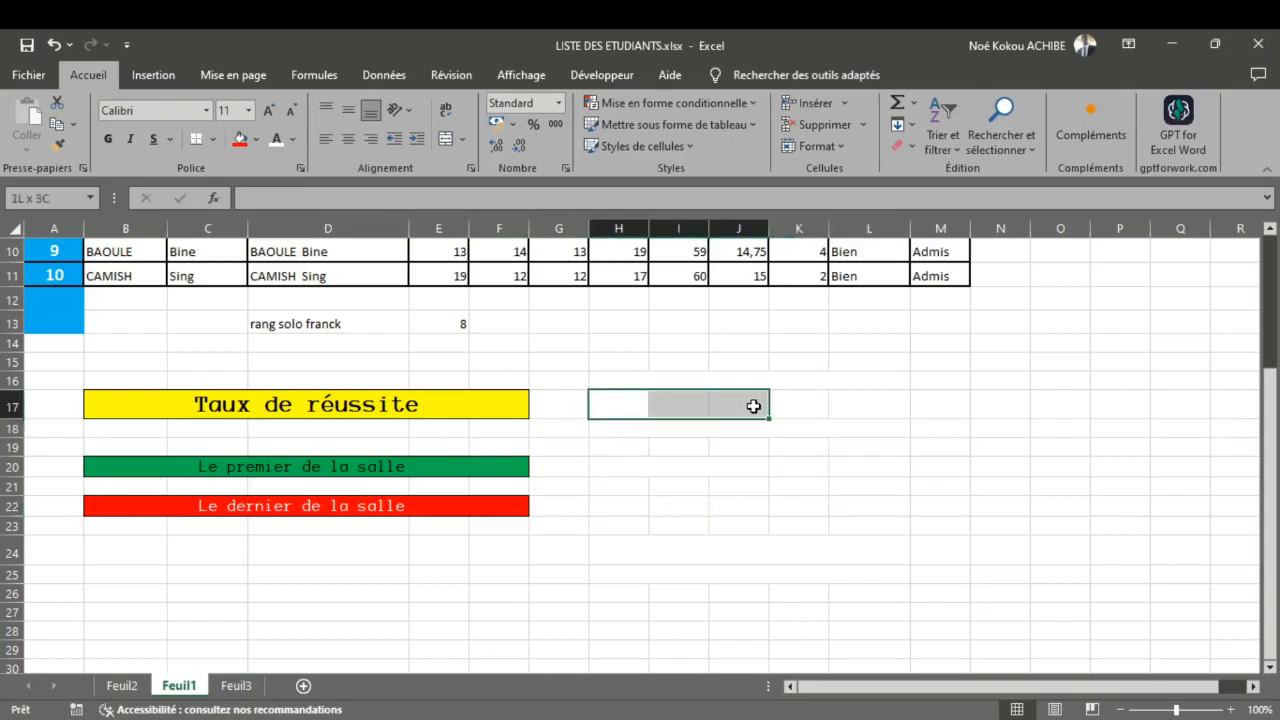
{"action": "left_click", "coordinate": [570, 397]}
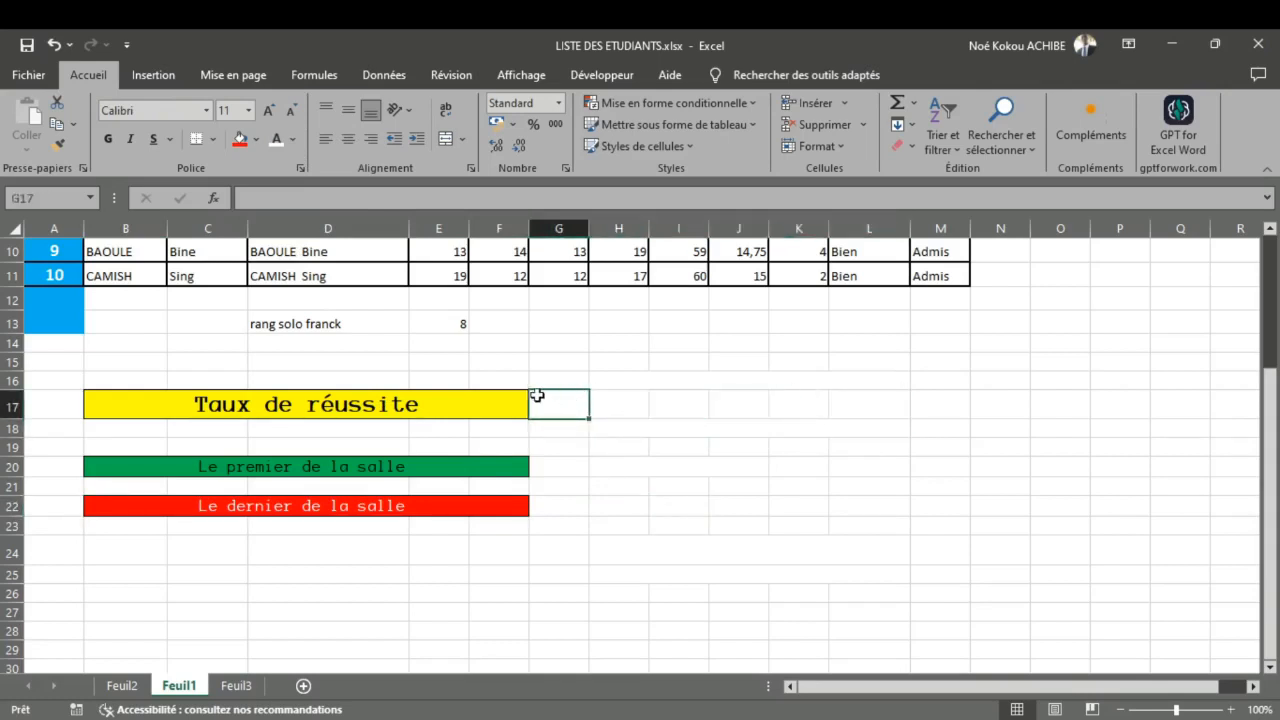
{"action": "left_click", "coordinate": [476, 384]}
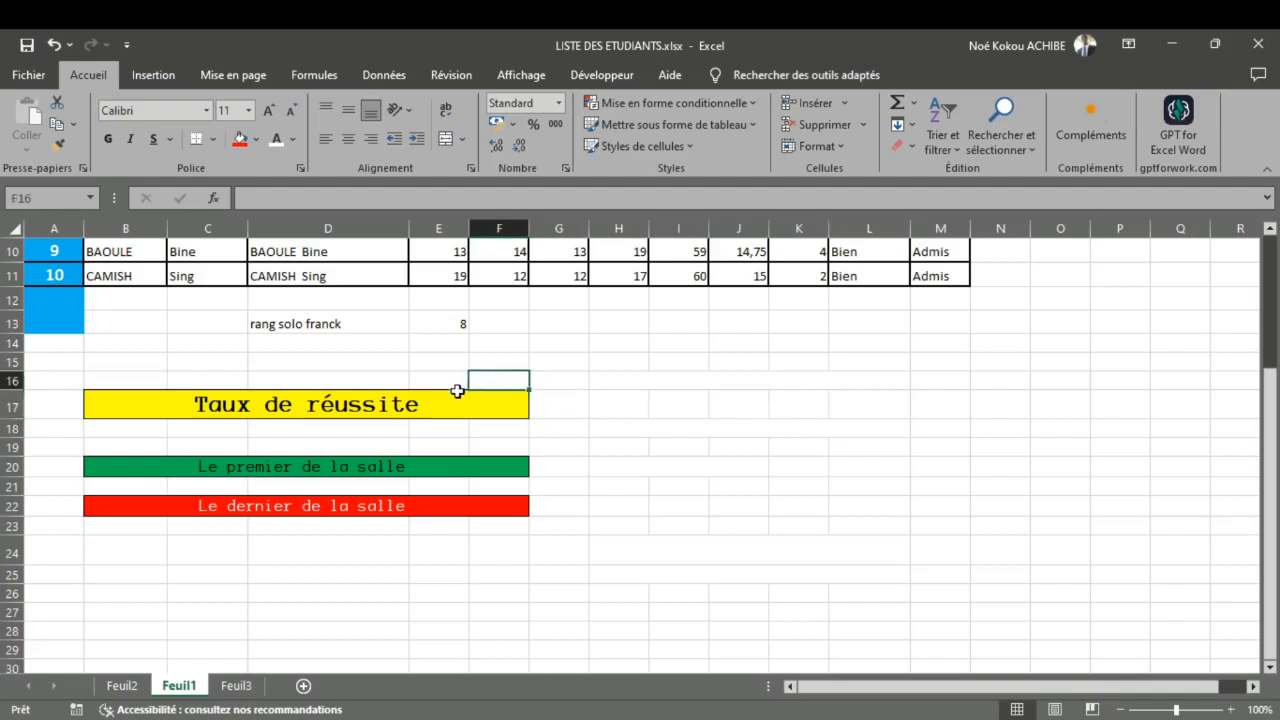
{"action": "left_click", "coordinate": [458, 396]}
{"action": "left_click_drag", "start_coordinate": [456, 391], "coordinate": [459, 377]}
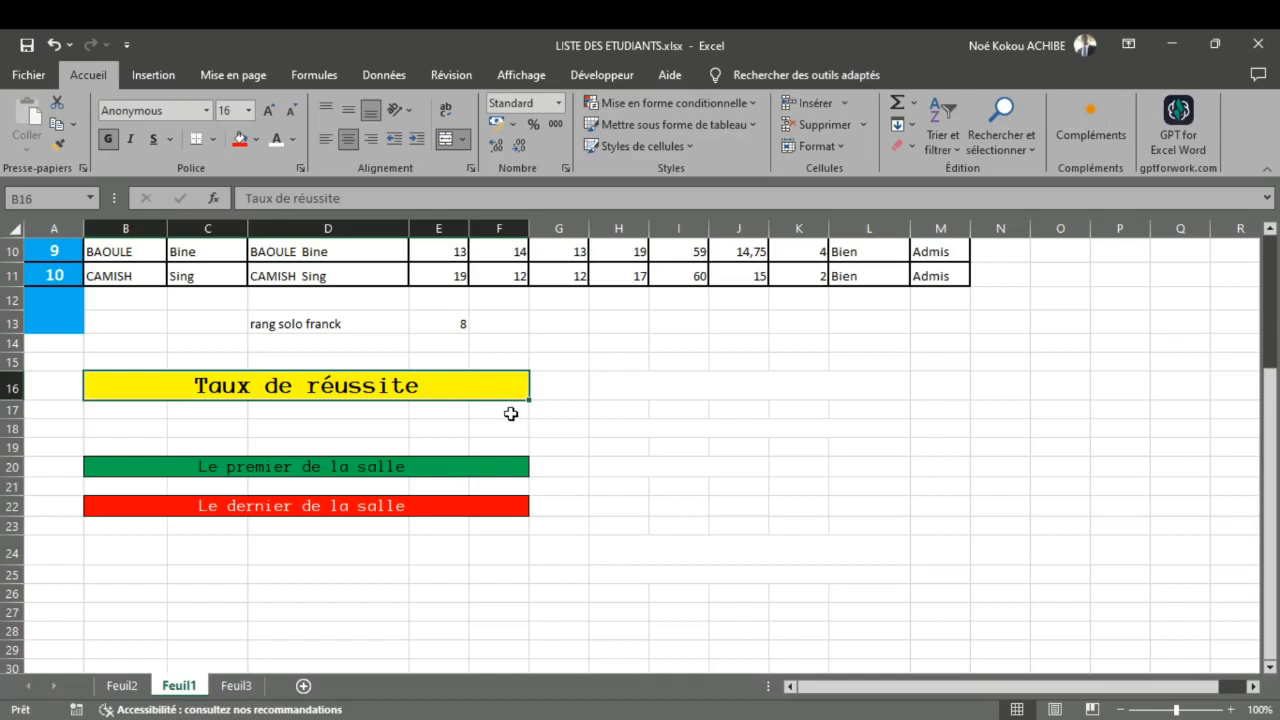
{"action": "left_click", "coordinate": [564, 400]}
{"action": "left_click", "coordinate": [628, 396]}
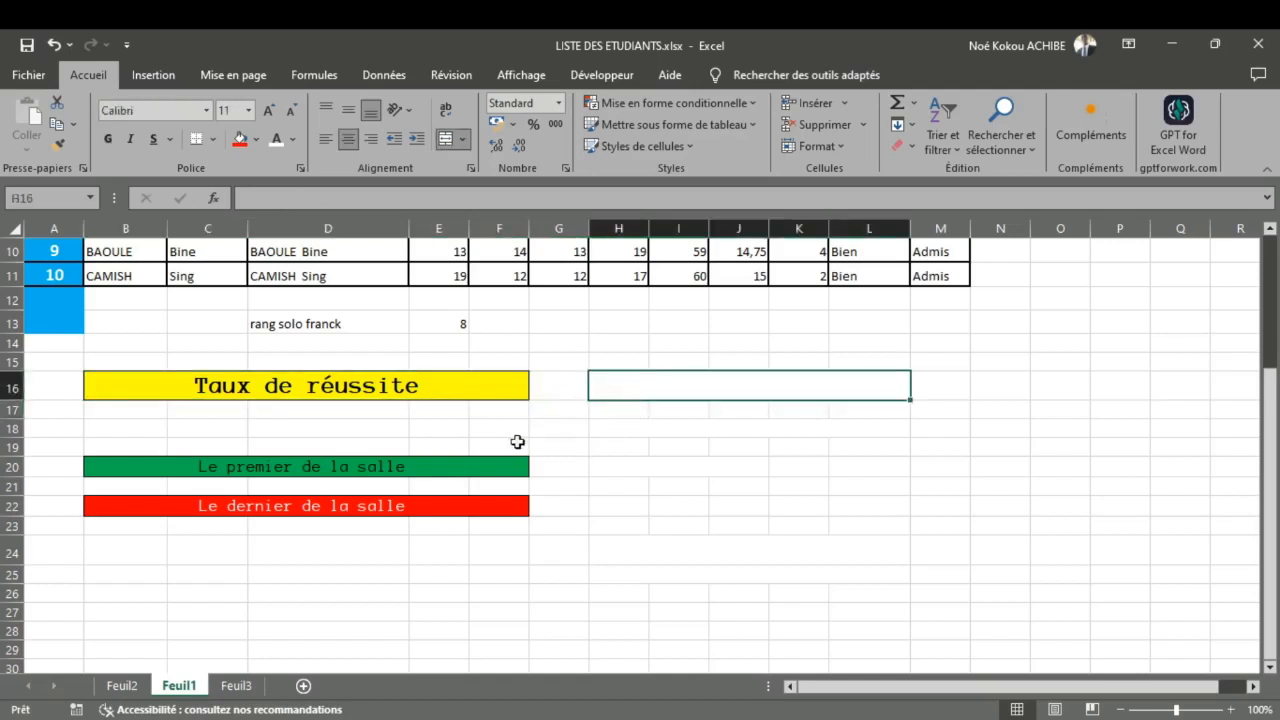
Step: Move the "Le premier de la salle" banner to B18 and the "Le dernier de la salle" banner to B20
{"action": "left_click", "coordinate": [450, 457]}
{"action": "left_click_drag", "start_coordinate": [443, 456], "coordinate": [446, 433]}
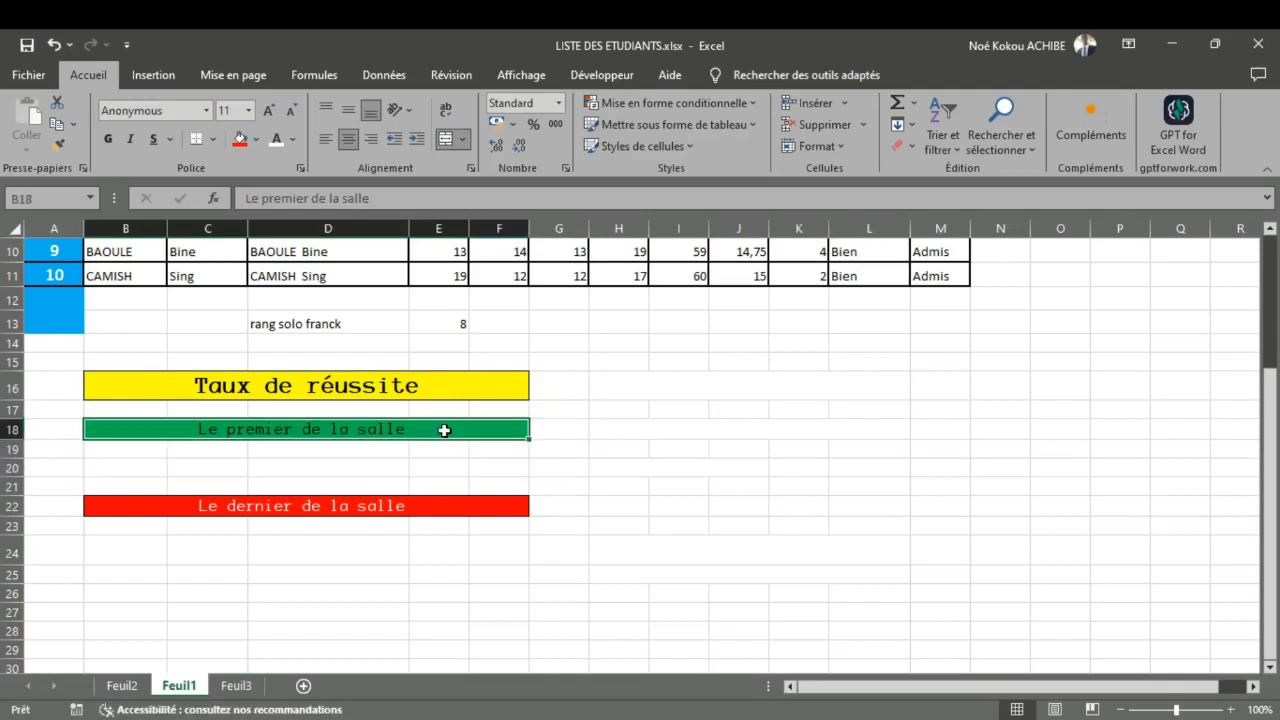
{"action": "left_click", "coordinate": [450, 500]}
{"action": "left_click_drag", "start_coordinate": [433, 500], "coordinate": [433, 474]}
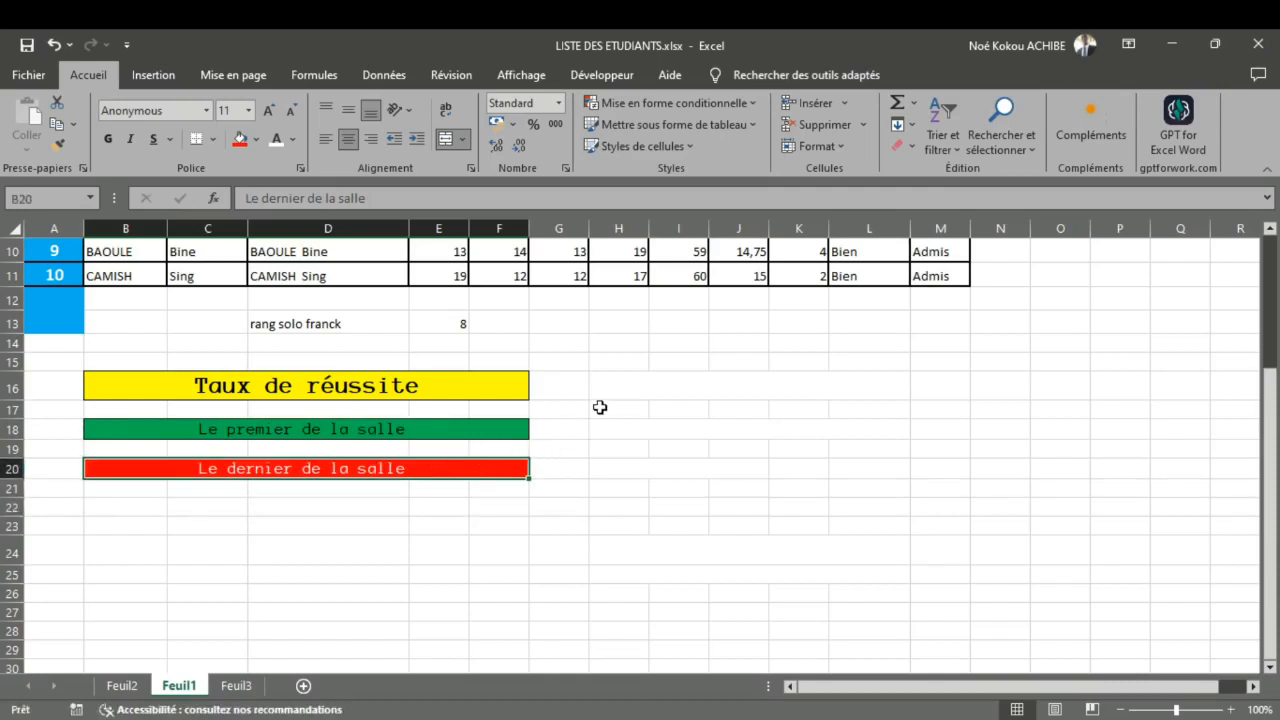
Step: Start an INDEX formula in merged cell H20 with the whole table A1:M11 as its array
{"action": "left_click", "coordinate": [604, 472]}
{"action": "double_click", "coordinate": [604, 472]}
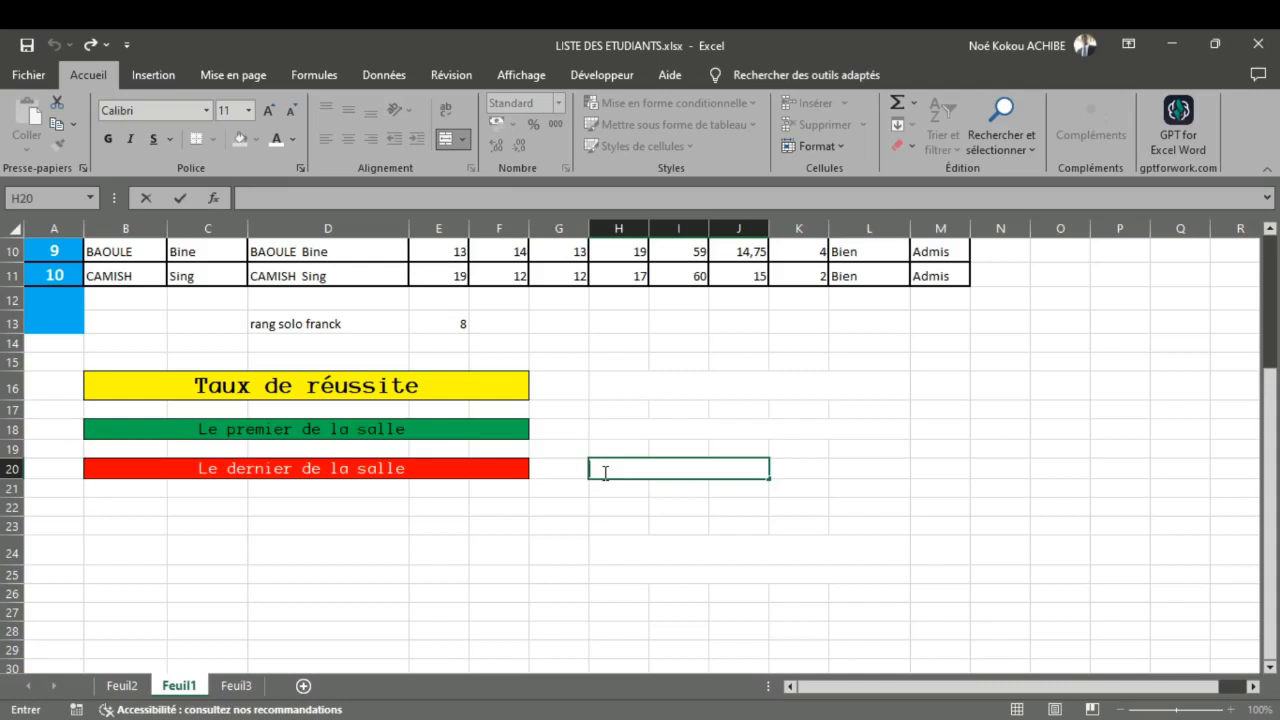
{"action": "type", "text": "="}
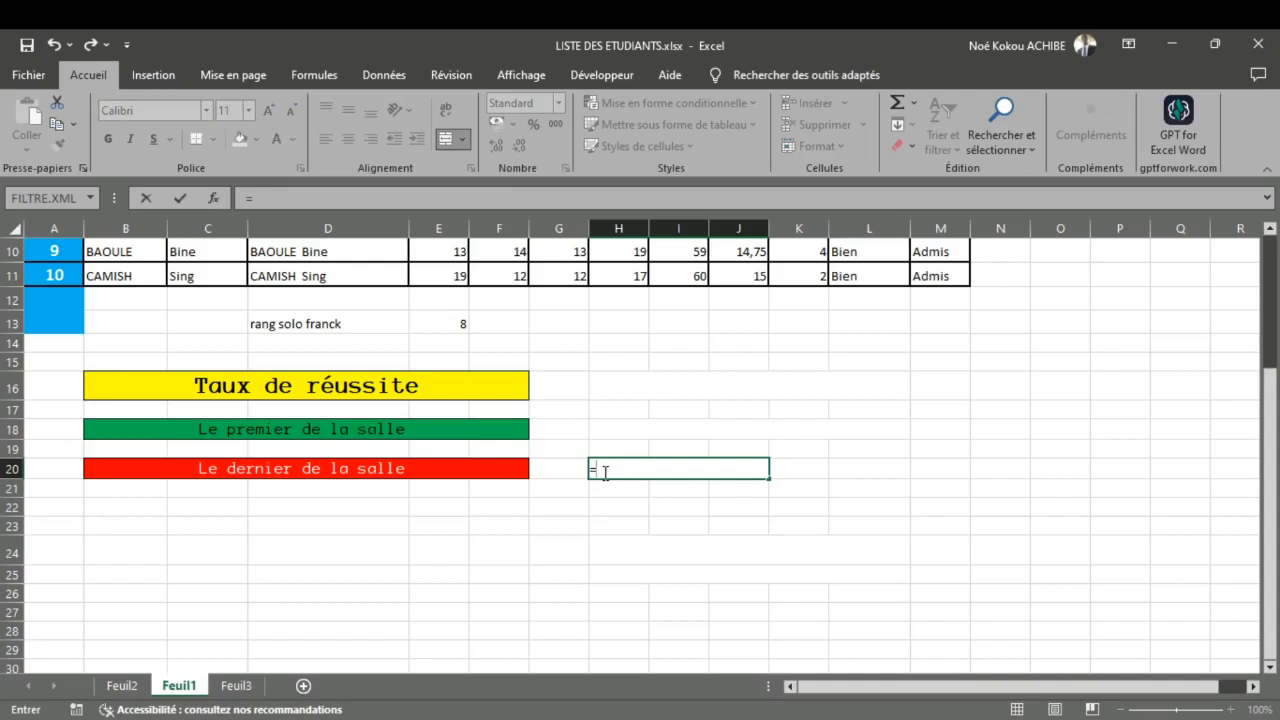
{"action": "type", "text": "INDEX("}
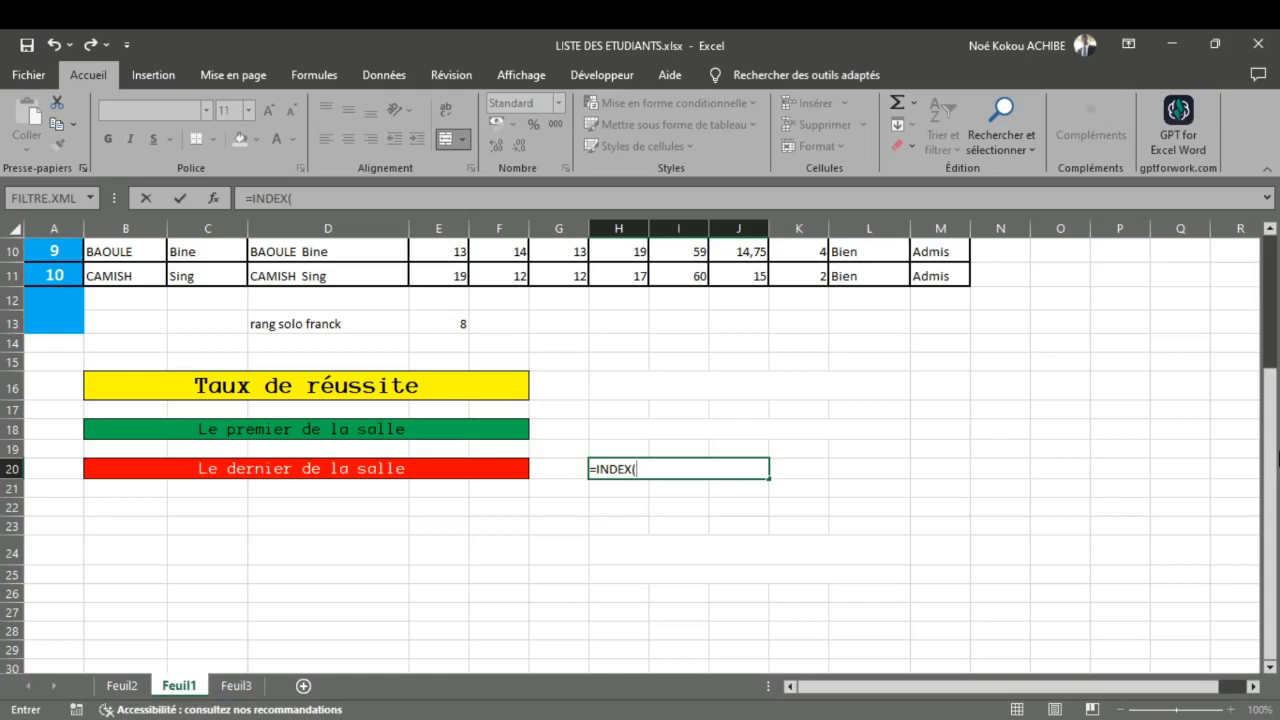
{"action": "scroll", "coordinate": [1277, 420], "scroll_direction": "up", "scroll_amount": 3}
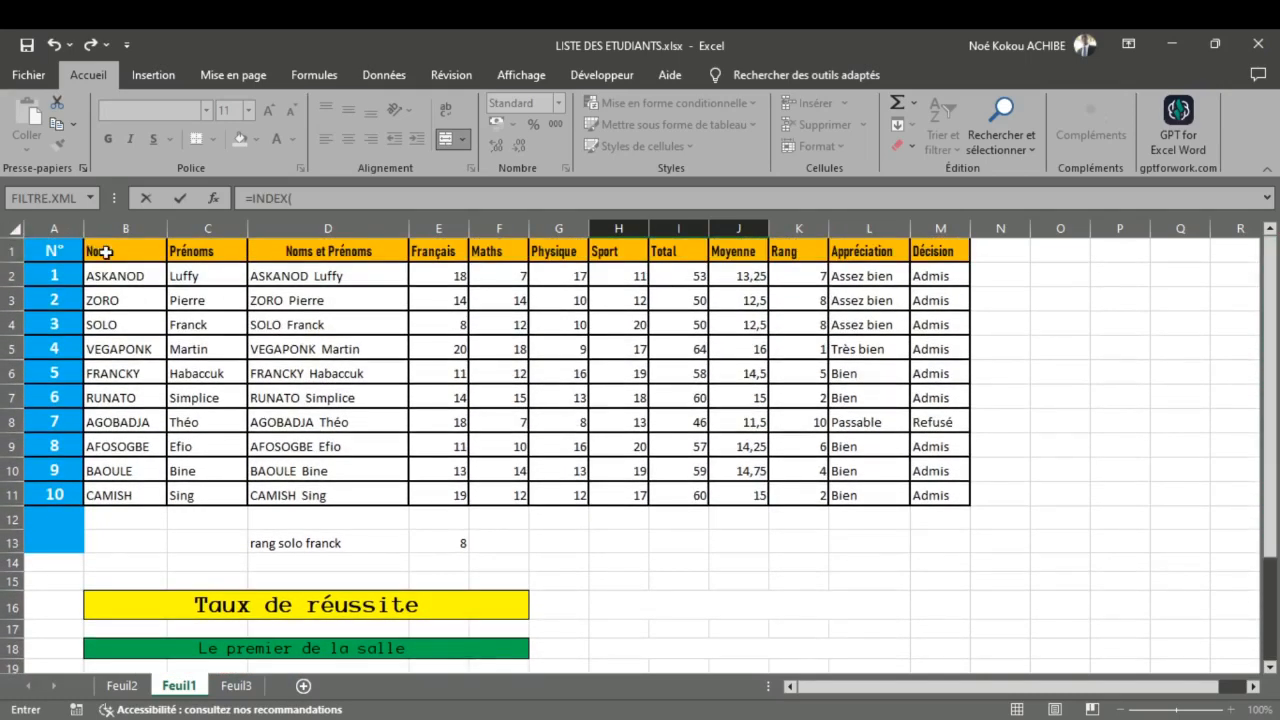
{"action": "left_click_drag", "start_coordinate": [106, 250], "coordinate": [925, 495]}
{"action": "type", "text": ";"}
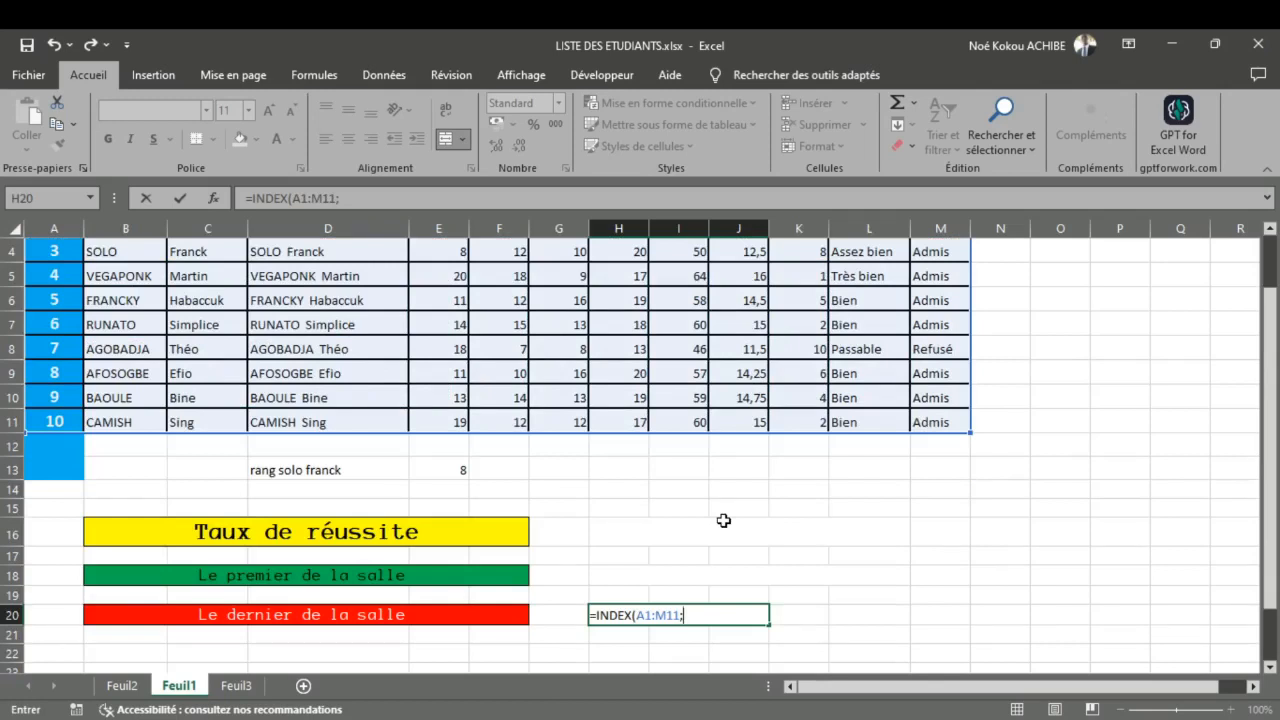
Step: Nest an EQUIV function as the row argument of the INDEX formula in H20, with 1 as its lookup value
{"action": "type", "text": "E"}
{"action": "type", "text": "QUIV("}
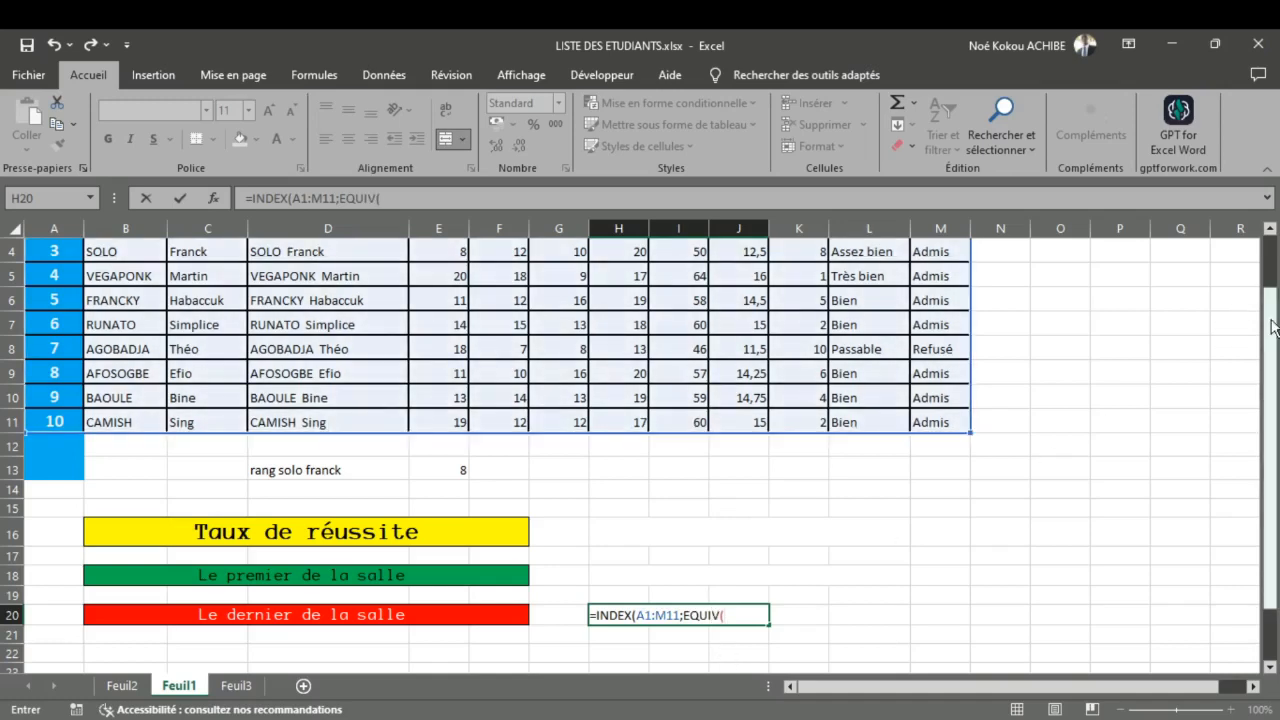
{"action": "left_click_drag", "start_coordinate": [1272, 327], "coordinate": [1273, 337]}
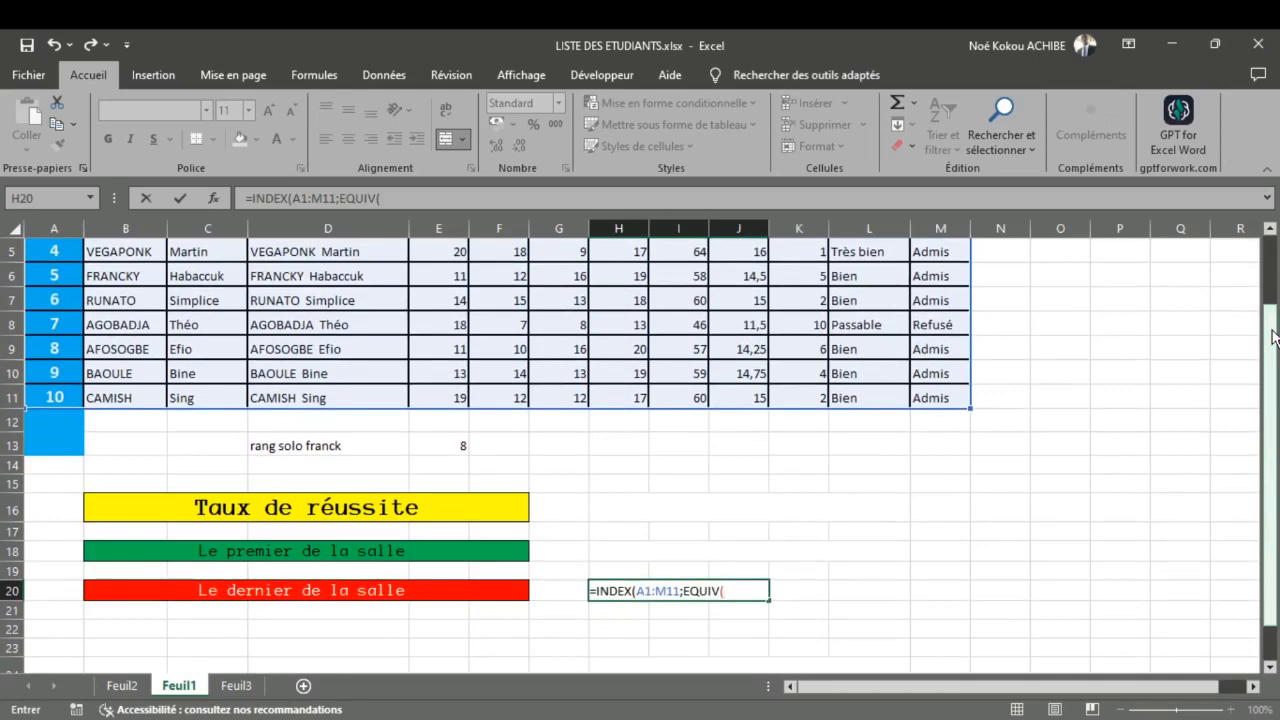
{"action": "type", "text": "1;"}
Step: Use the Rang column K1:K11 as EQUIV's lookup range with match type 0, and close the EQUIV function
{"action": "scroll", "coordinate": [1213, 319], "scroll_direction": "up", "scroll_amount": 2}
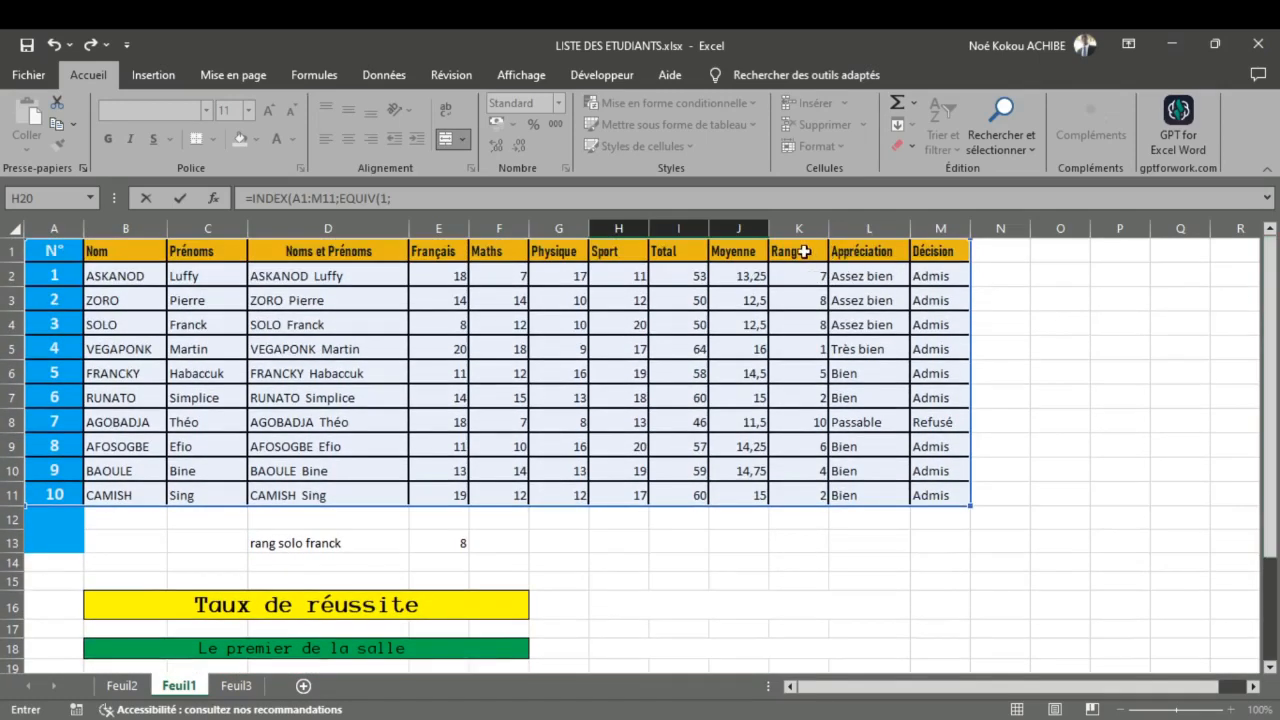
{"action": "left_click_drag", "start_coordinate": [805, 251], "coordinate": [816, 492]}
{"action": "scroll", "coordinate": [815, 490], "scroll_direction": "down", "scroll_amount": 3}
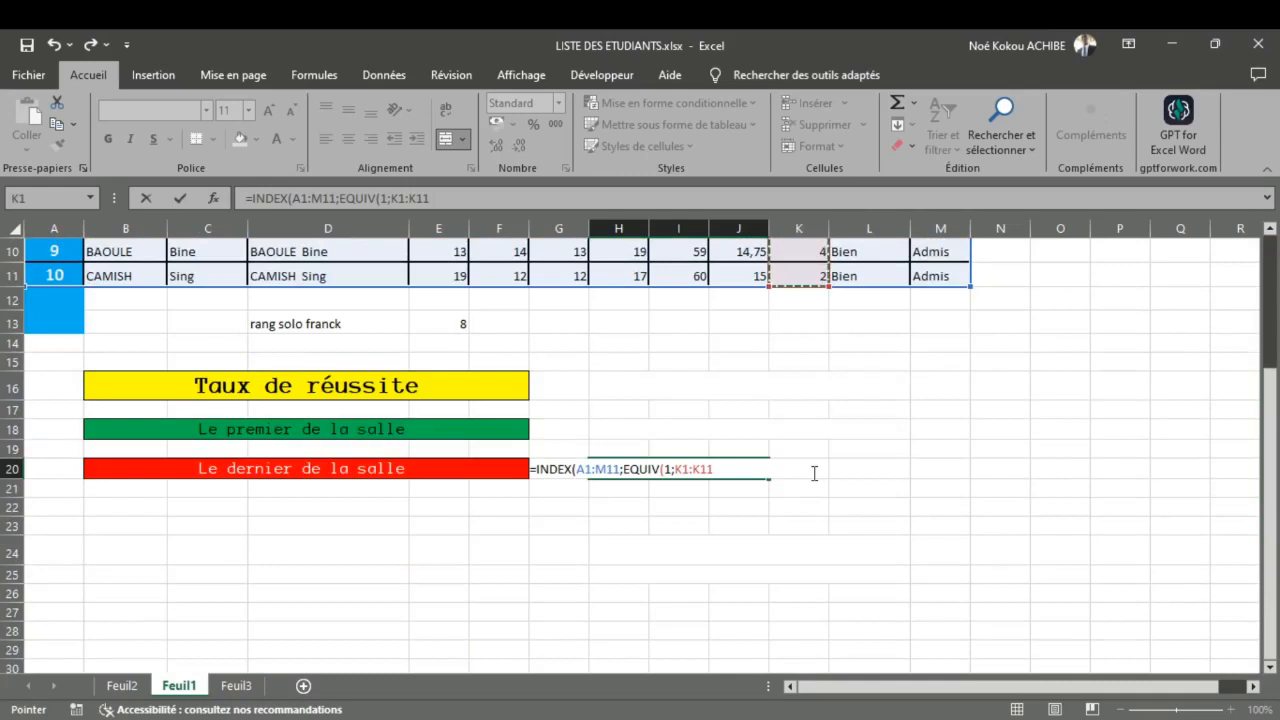
{"action": "type", "text": ";"}
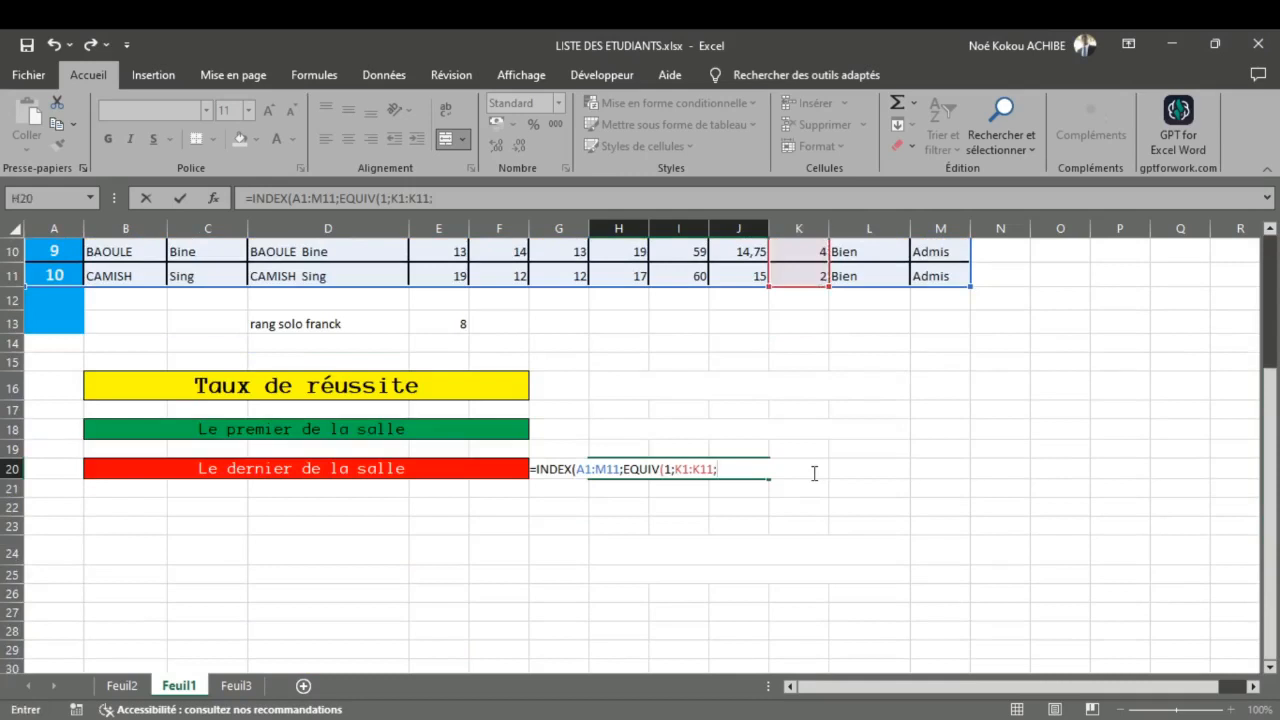
{"action": "type", "text": "0);"}
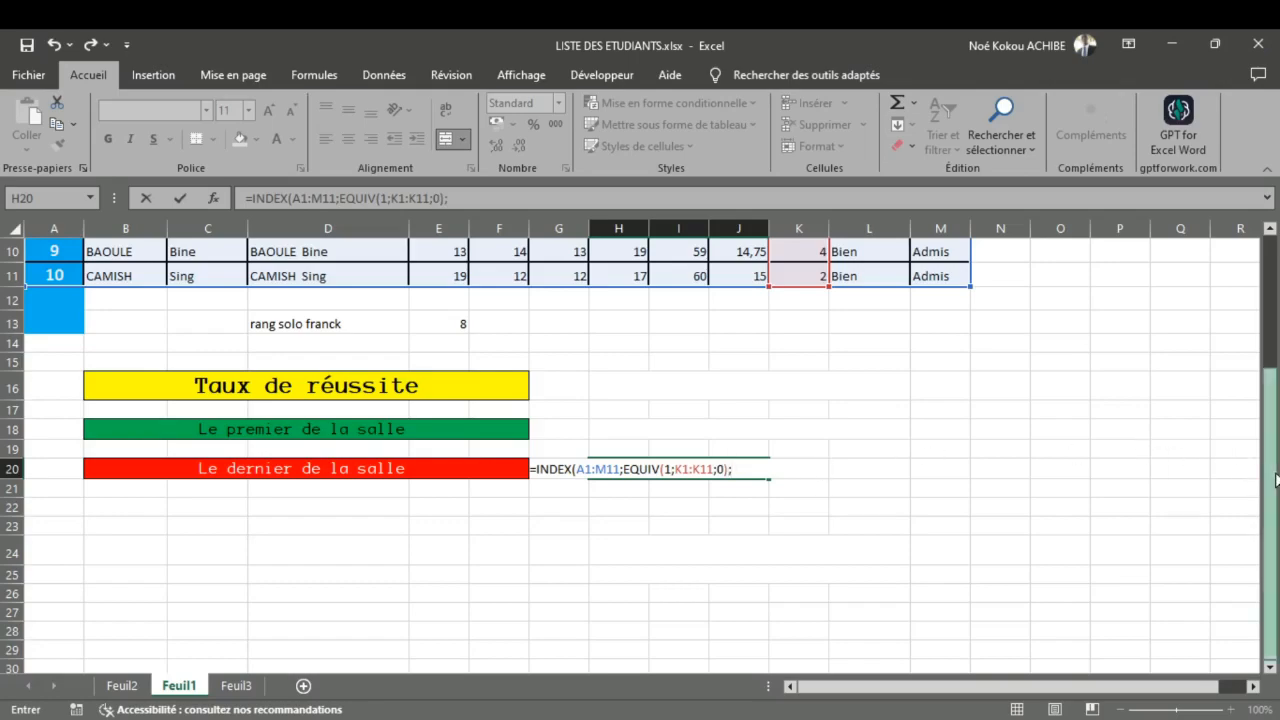
Step: Complete the INDEX formula in H20 with column number 4 for Noms et Prénoms
{"action": "scroll", "coordinate": [1250, 430], "scroll_direction": "up", "scroll_amount": 3}
{"action": "scroll", "coordinate": [1252, 366], "scroll_direction": "up", "scroll_amount": 1}
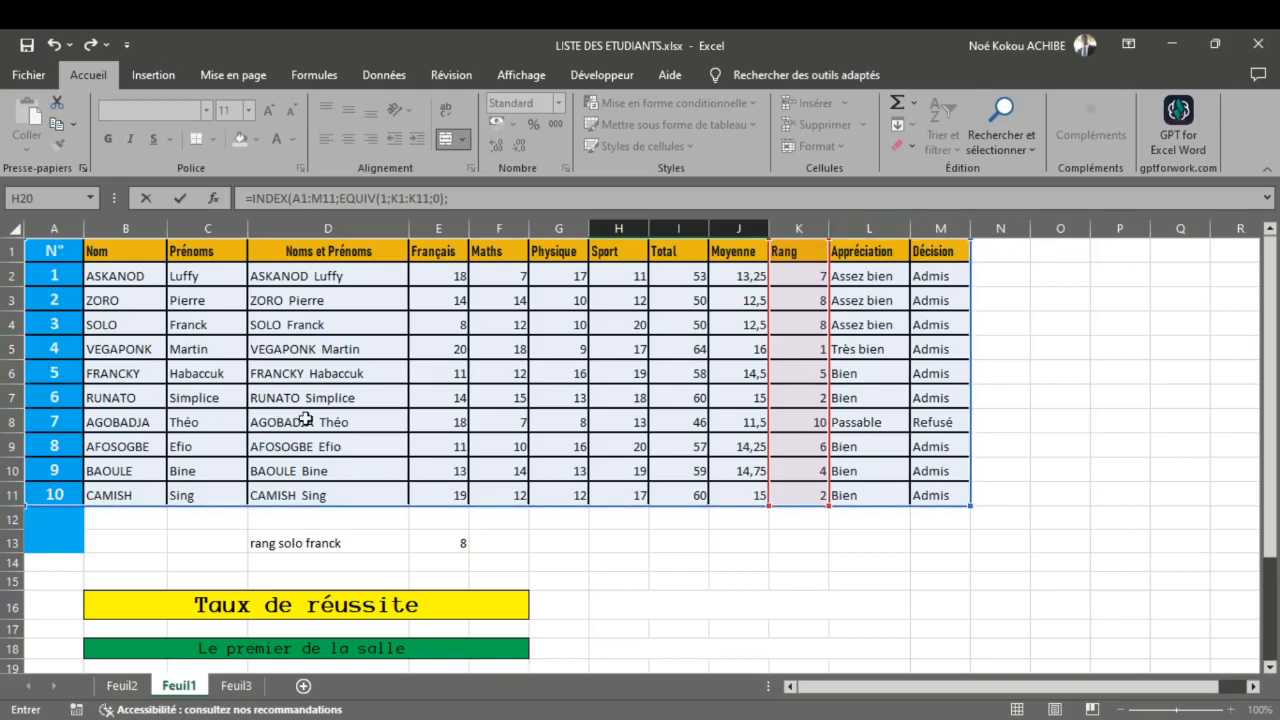
{"action": "scroll", "coordinate": [304, 419], "scroll_direction": "down", "scroll_amount": 1}
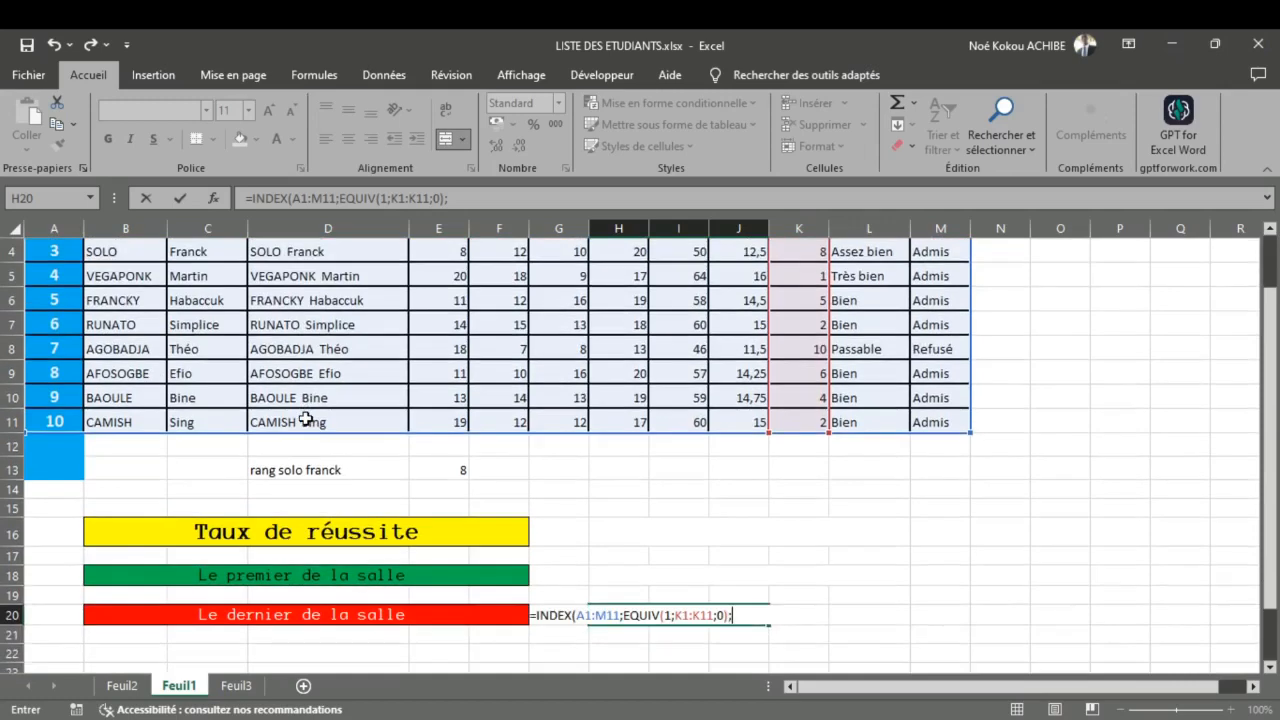
{"action": "scroll", "coordinate": [386, 414], "scroll_direction": "down", "scroll_amount": 1}
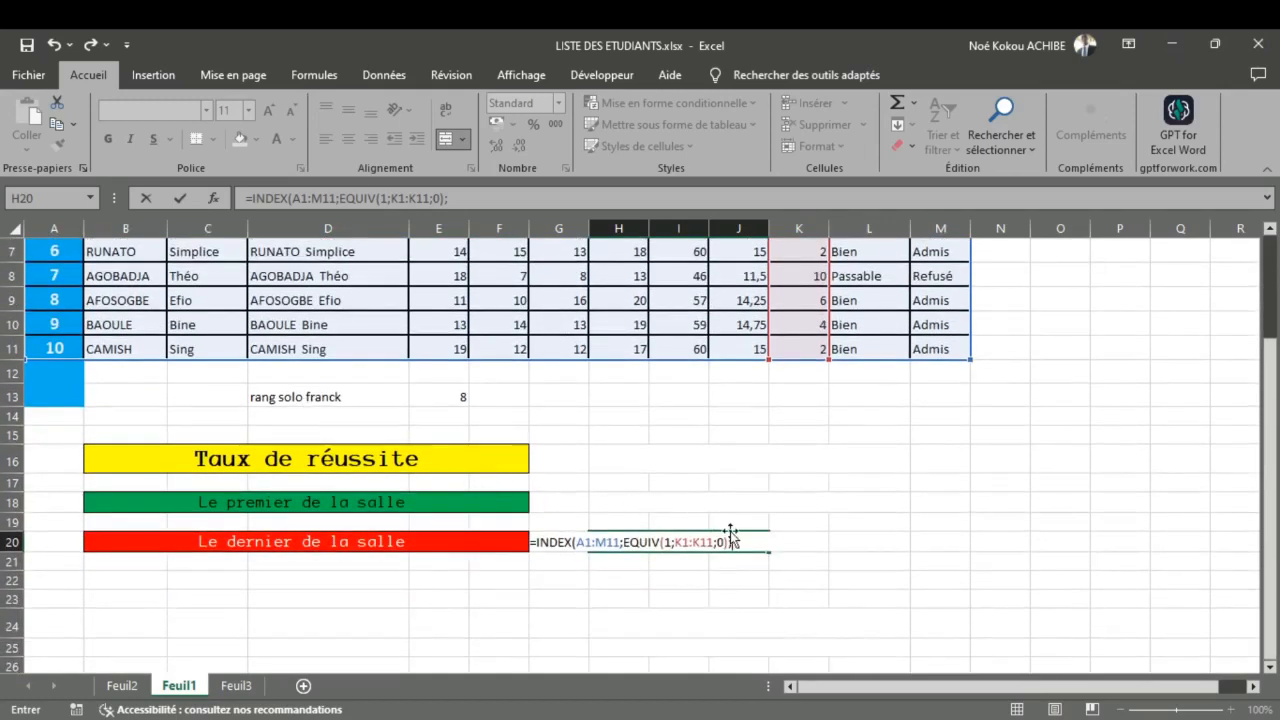
{"action": "type", "text": "4"}
{"action": "type", "text": ")"}
{"action": "key", "text": "Return"}
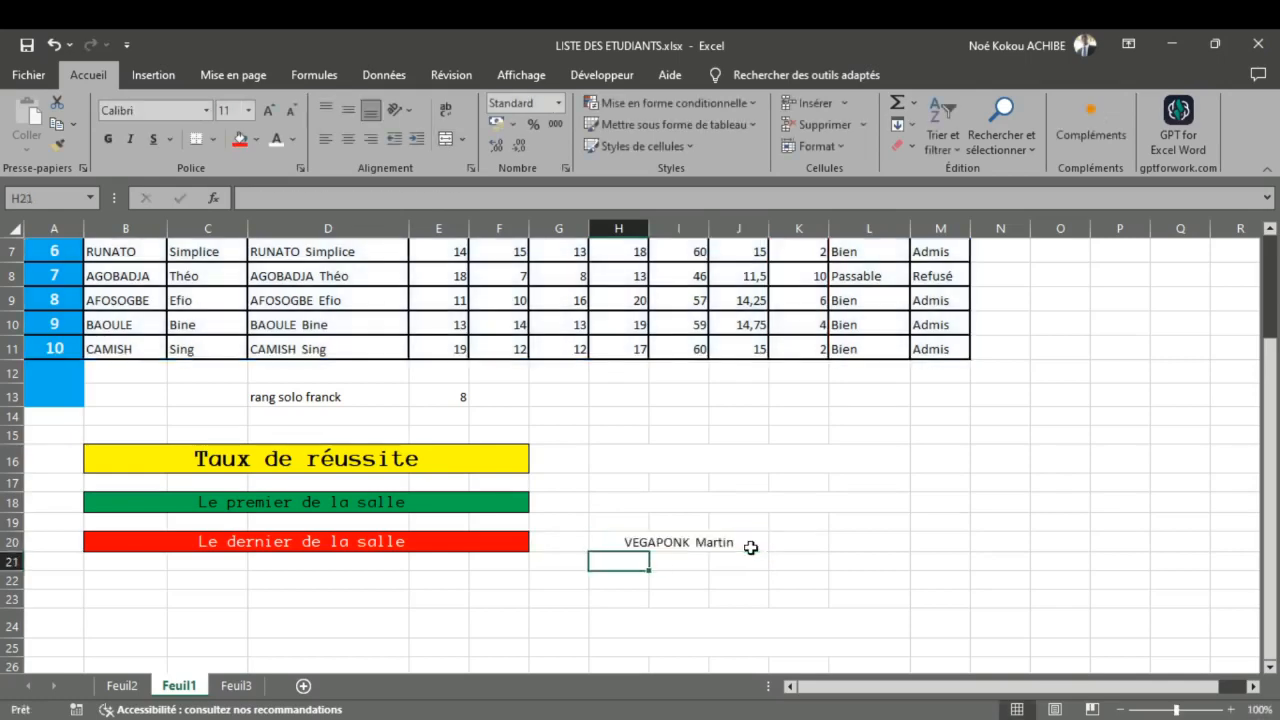
Step: Set the EQUIV lookup value in H20's formula to 10 and check the returned name against the table
{"action": "scroll", "coordinate": [691, 549], "scroll_direction": "up", "scroll_amount": 2}
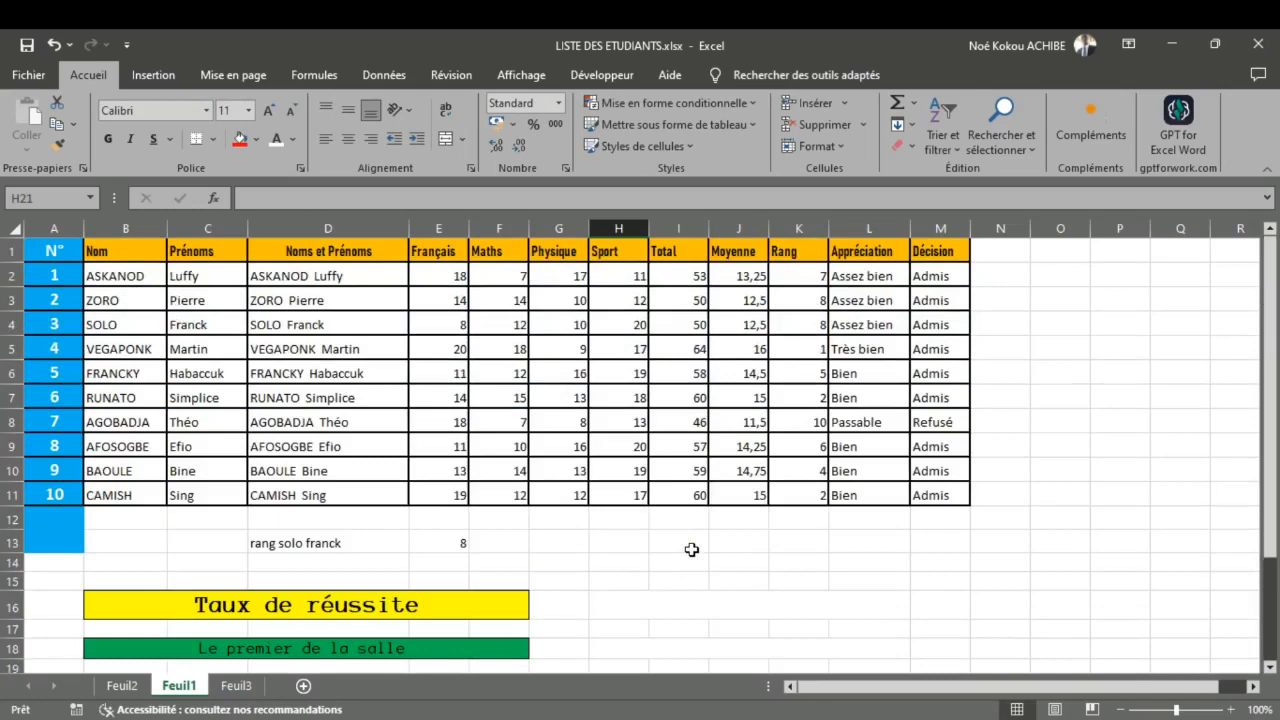
{"action": "scroll", "coordinate": [691, 549], "scroll_direction": "down", "scroll_amount": 2}
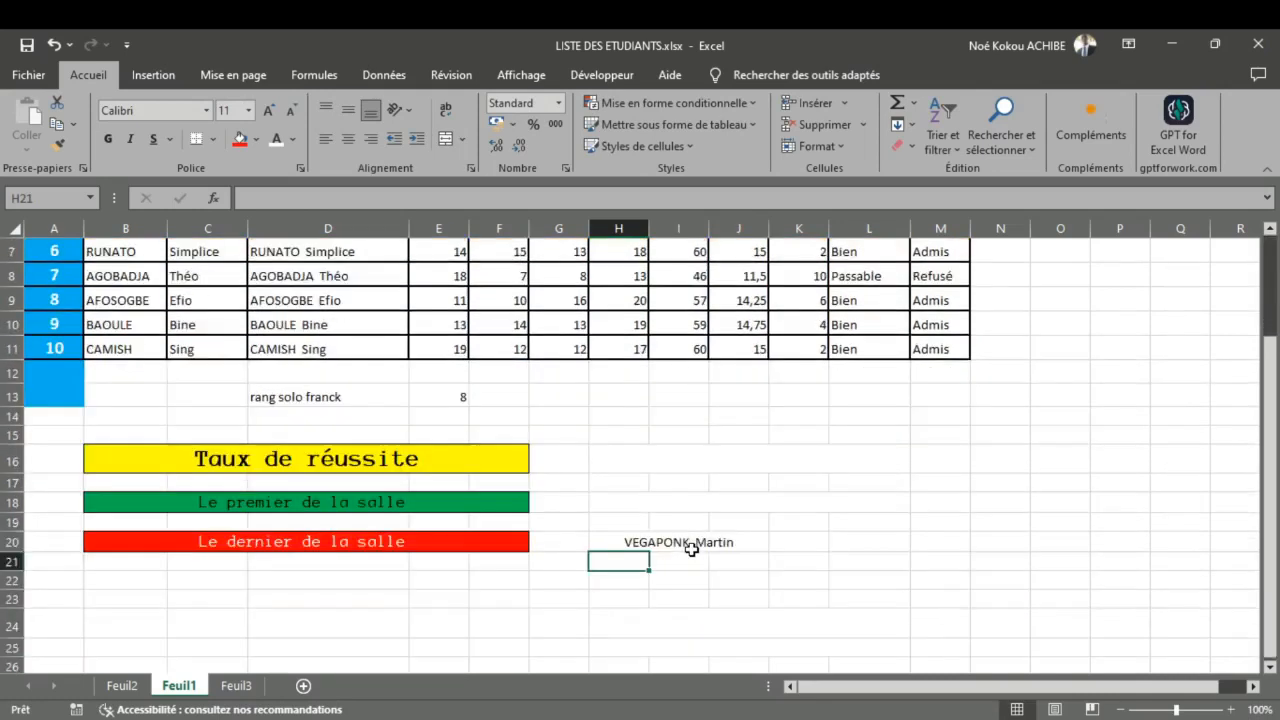
{"action": "left_click", "coordinate": [680, 540]}
{"action": "double_click", "coordinate": [680, 540]}
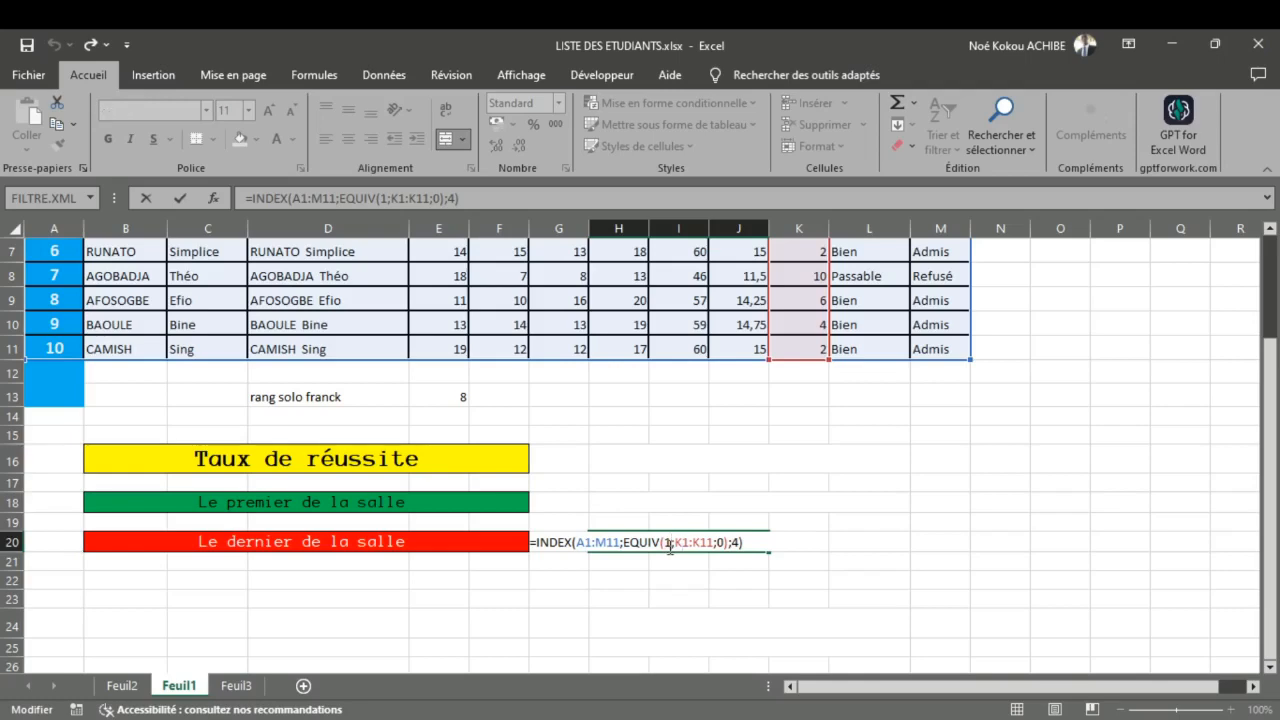
{"action": "key", "text": "BackSpace"}
{"action": "type", "text": "10"}
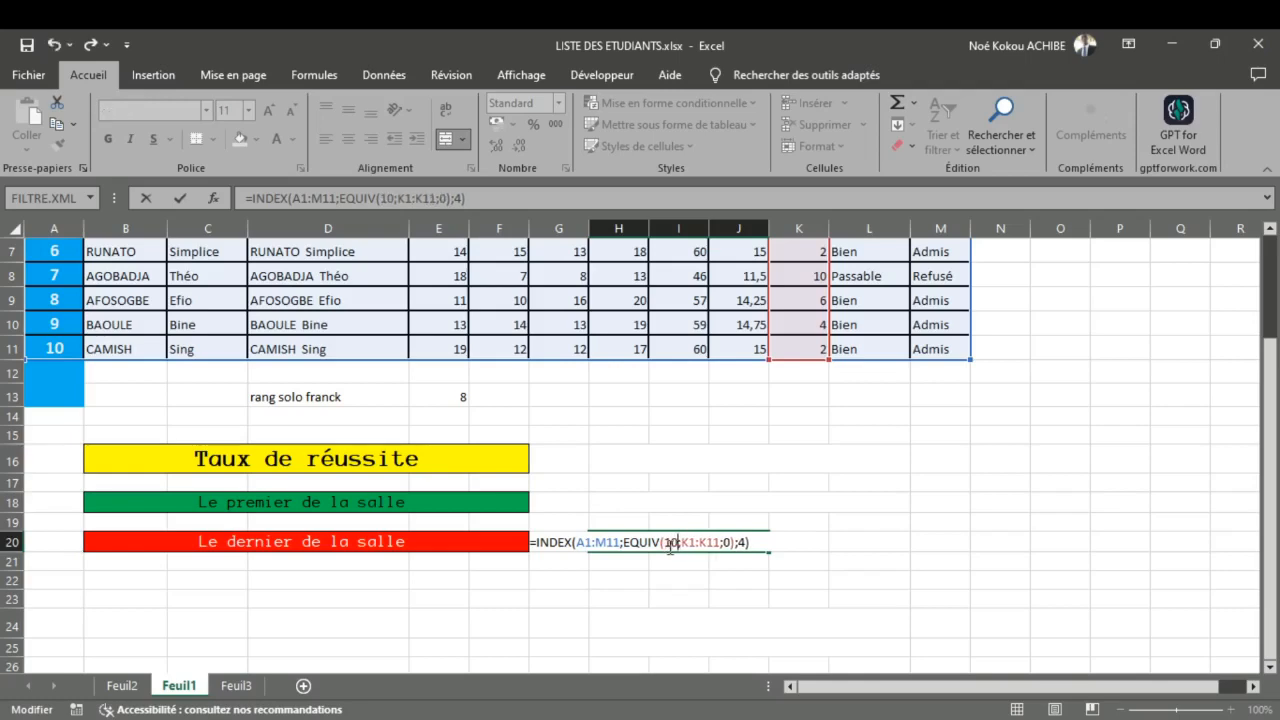
{"action": "key", "text": "Return"}
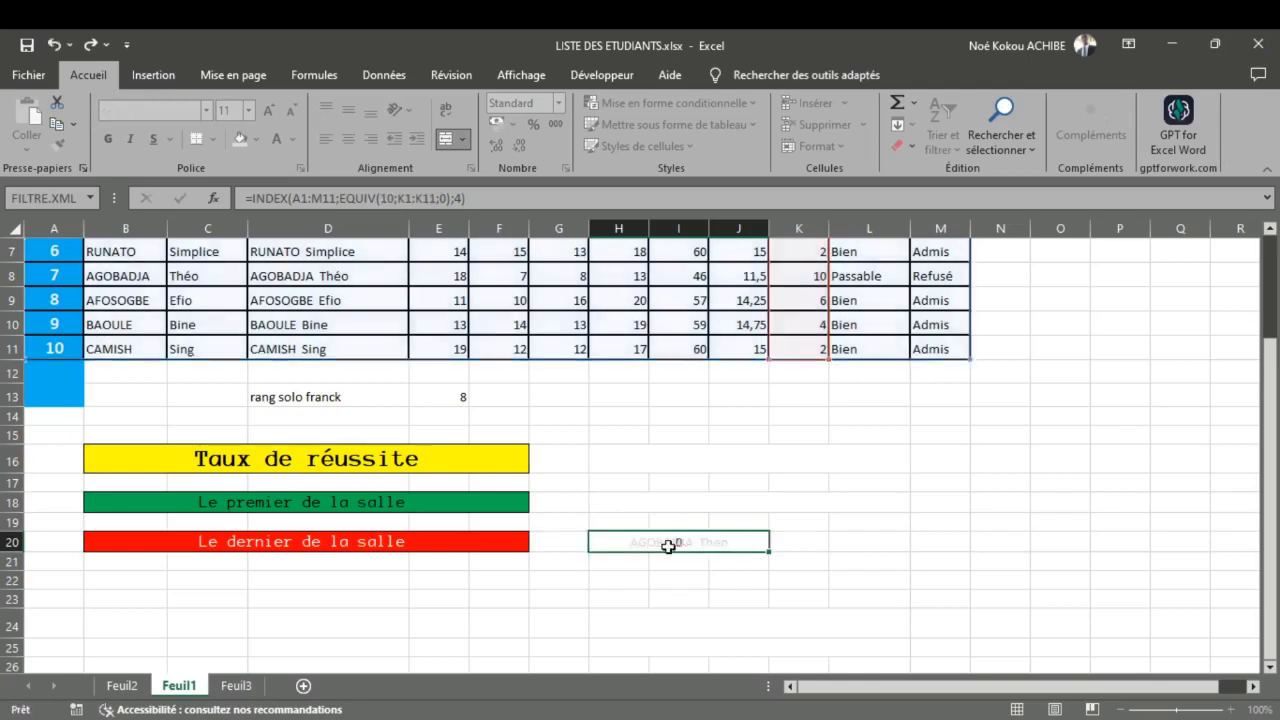
{"action": "scroll", "coordinate": [660, 529], "scroll_direction": "up", "scroll_amount": 2}
{"action": "scroll", "coordinate": [660, 529], "scroll_direction": "down", "scroll_amount": 3}
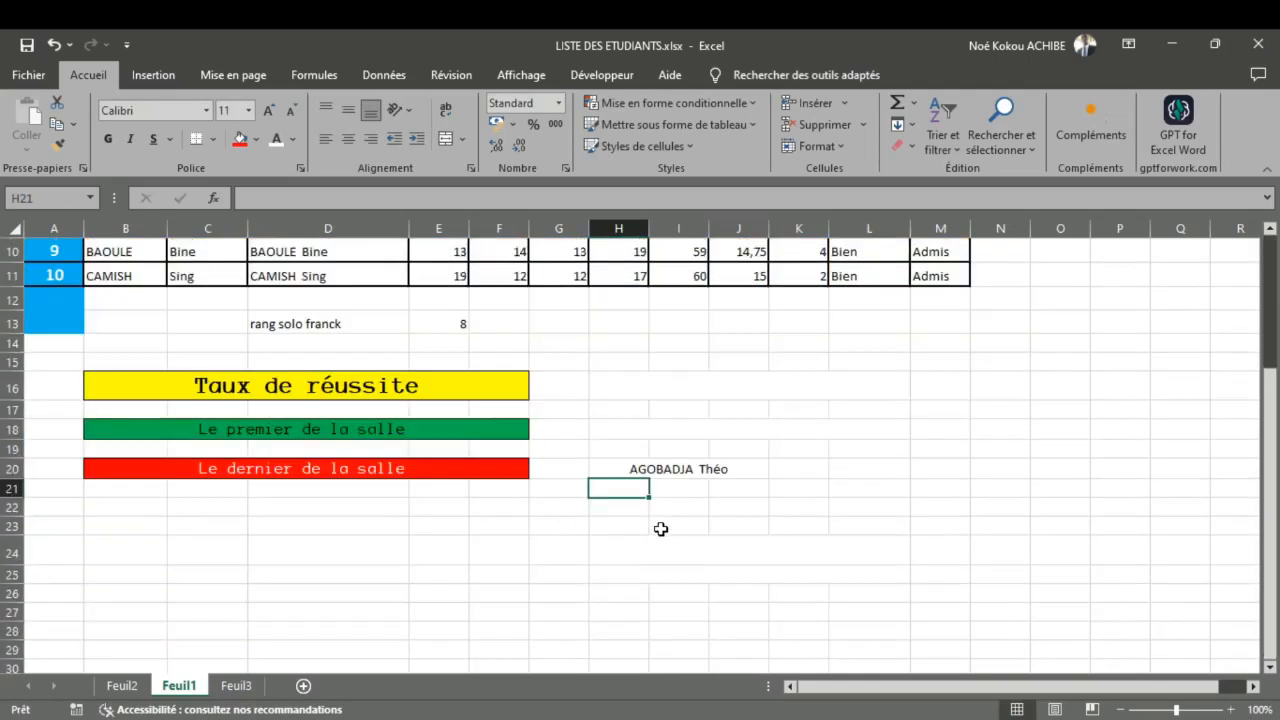
{"action": "scroll", "coordinate": [660, 529], "scroll_direction": "up", "scroll_amount": 3}
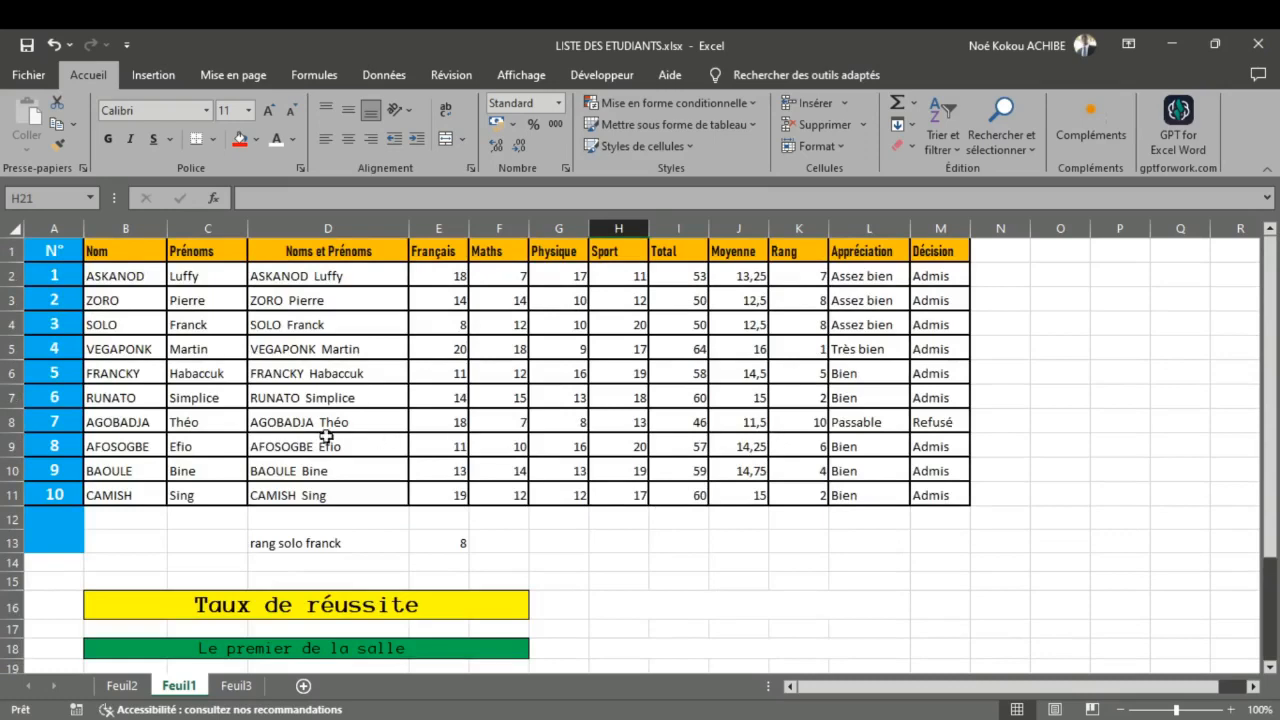
{"action": "scroll", "coordinate": [479, 495], "scroll_direction": "down", "scroll_amount": 4}
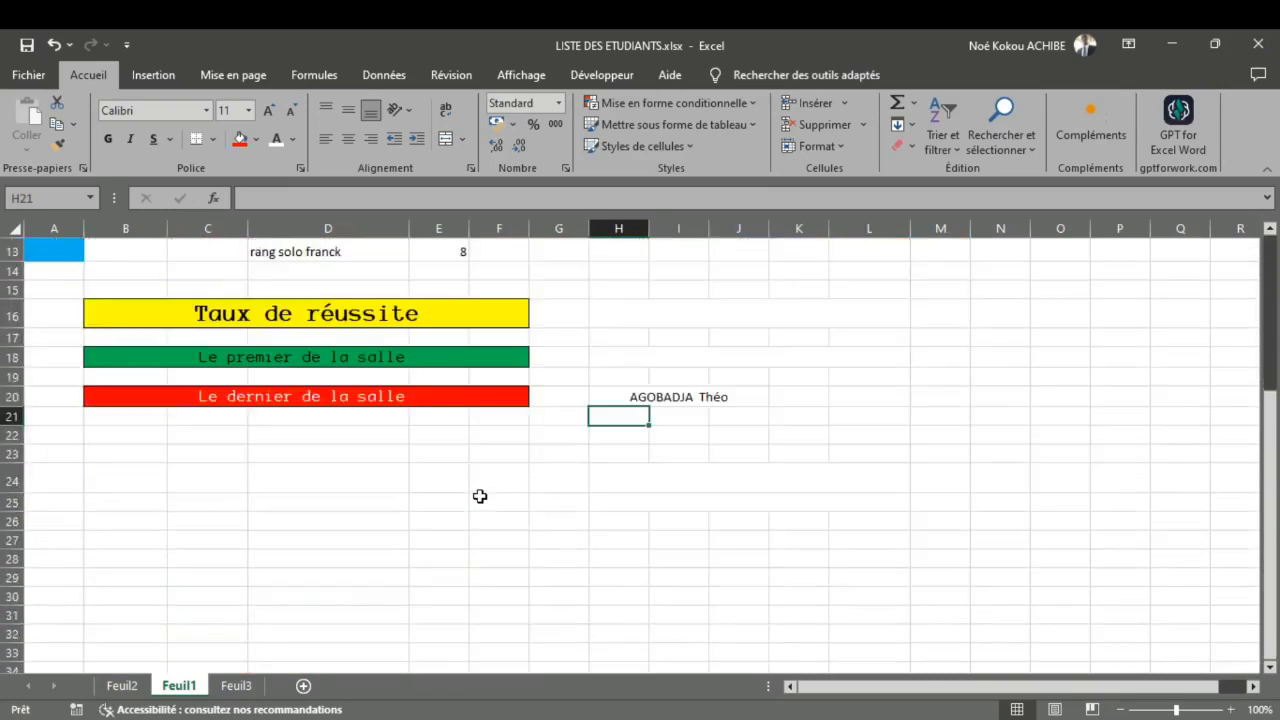
Step: Try to copy the INDEX formula cell H20 into merged cell H16 beside the "Taux de réussite" banner
{"action": "left_click", "coordinate": [647, 396]}
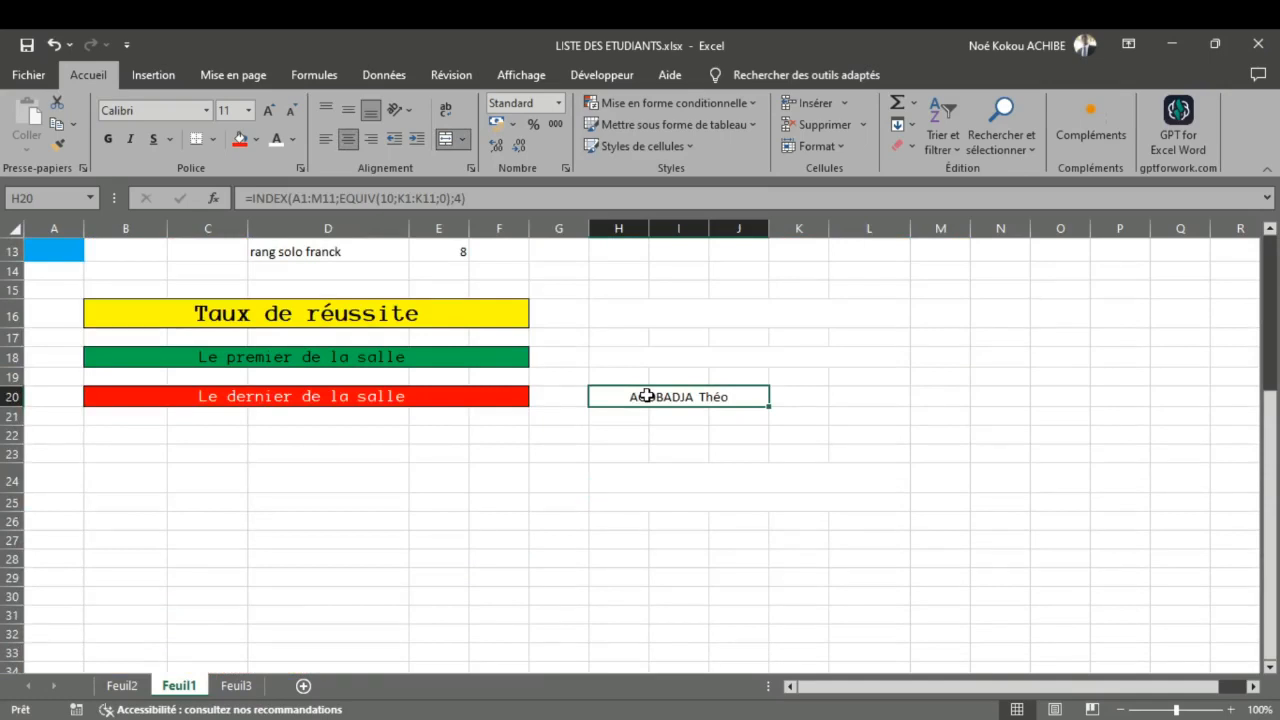
{"action": "key", "text": "ctrl+c"}
{"action": "left_click", "coordinate": [649, 317]}
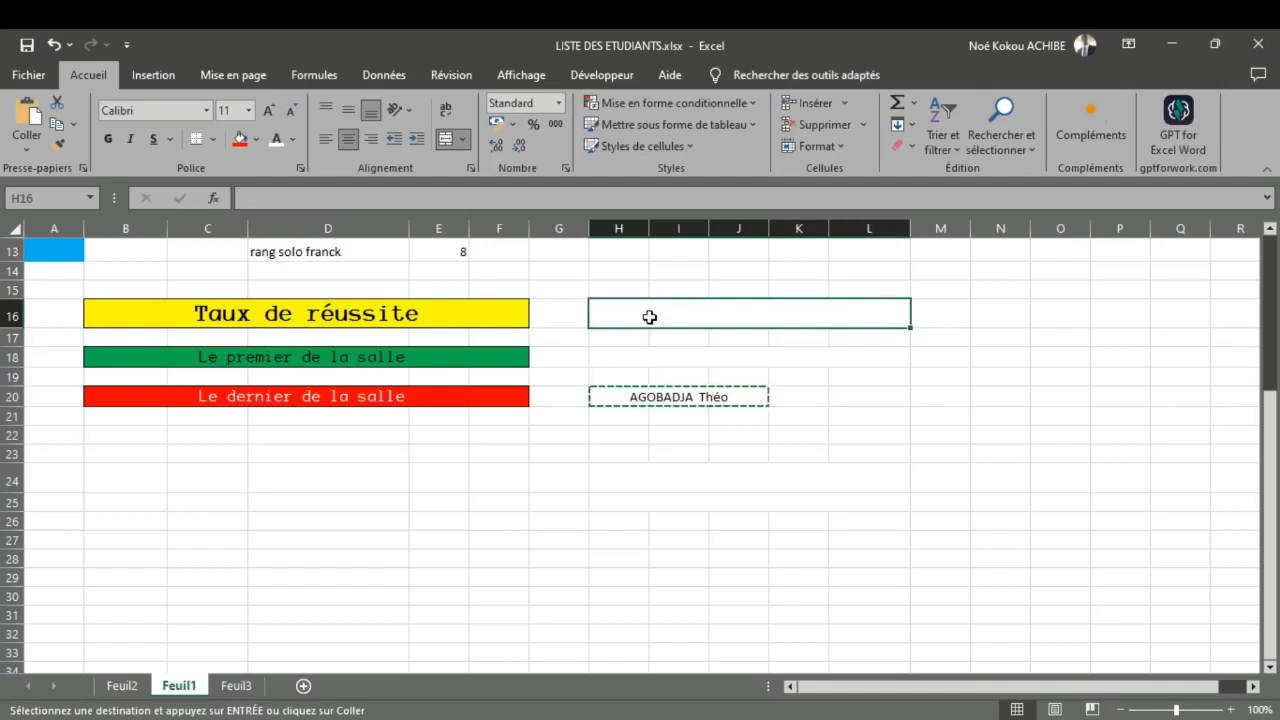
{"action": "key", "text": "ctrl+v"}
{"action": "double_click", "coordinate": [651, 317]}
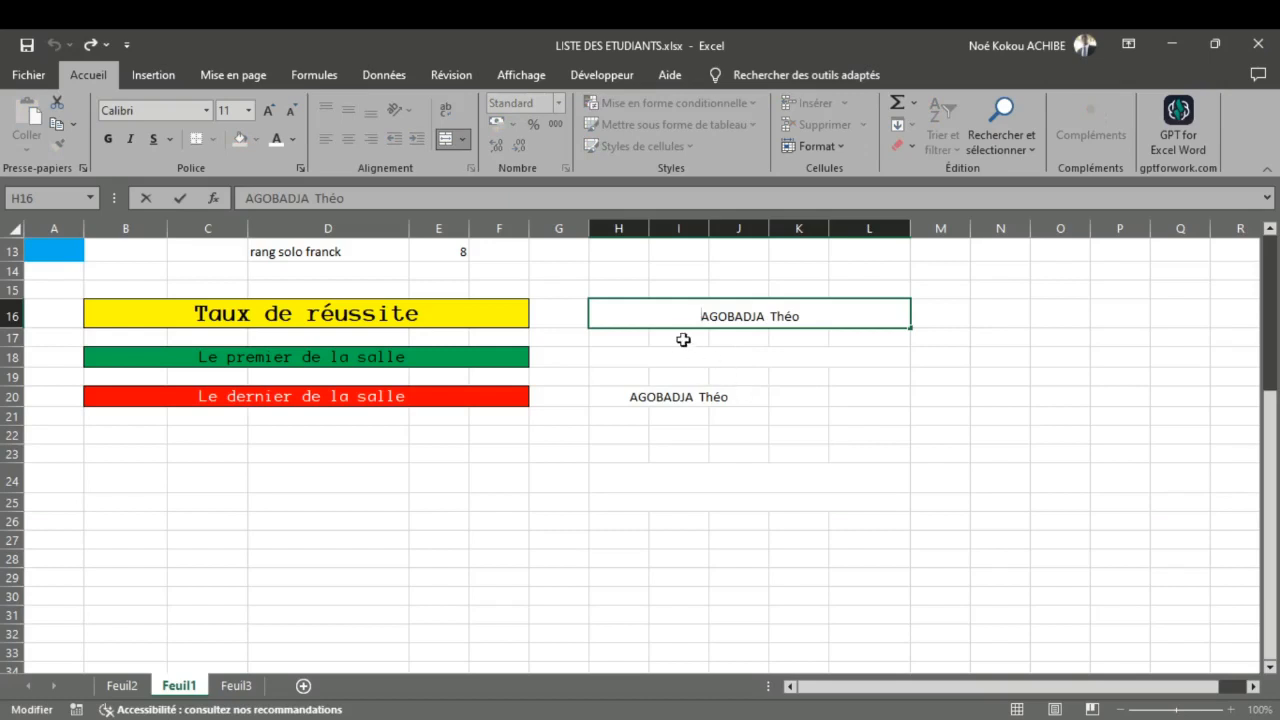
{"action": "left_click", "coordinate": [683, 340]}
{"action": "left_click", "coordinate": [674, 317]}
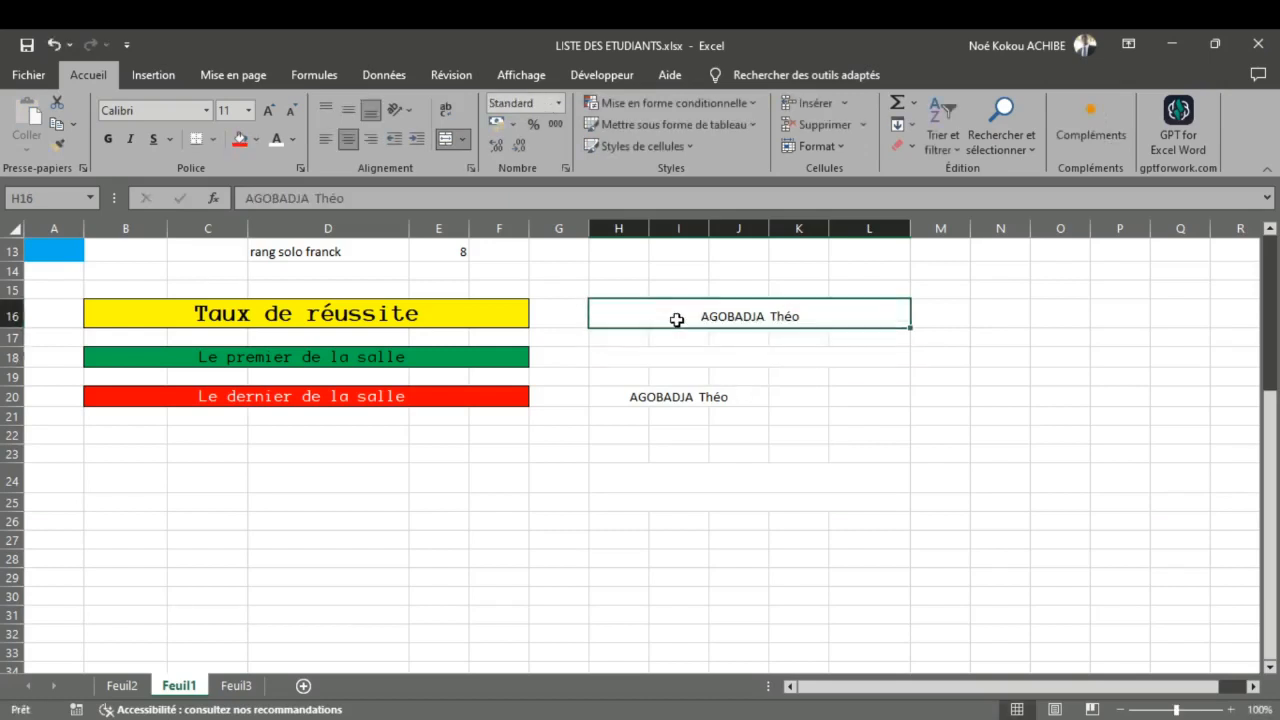
Step: Copy the full INDEX/EQUIV formula text from H20 and paste it over the content of merged cell H16
{"action": "left_click", "coordinate": [690, 396]}
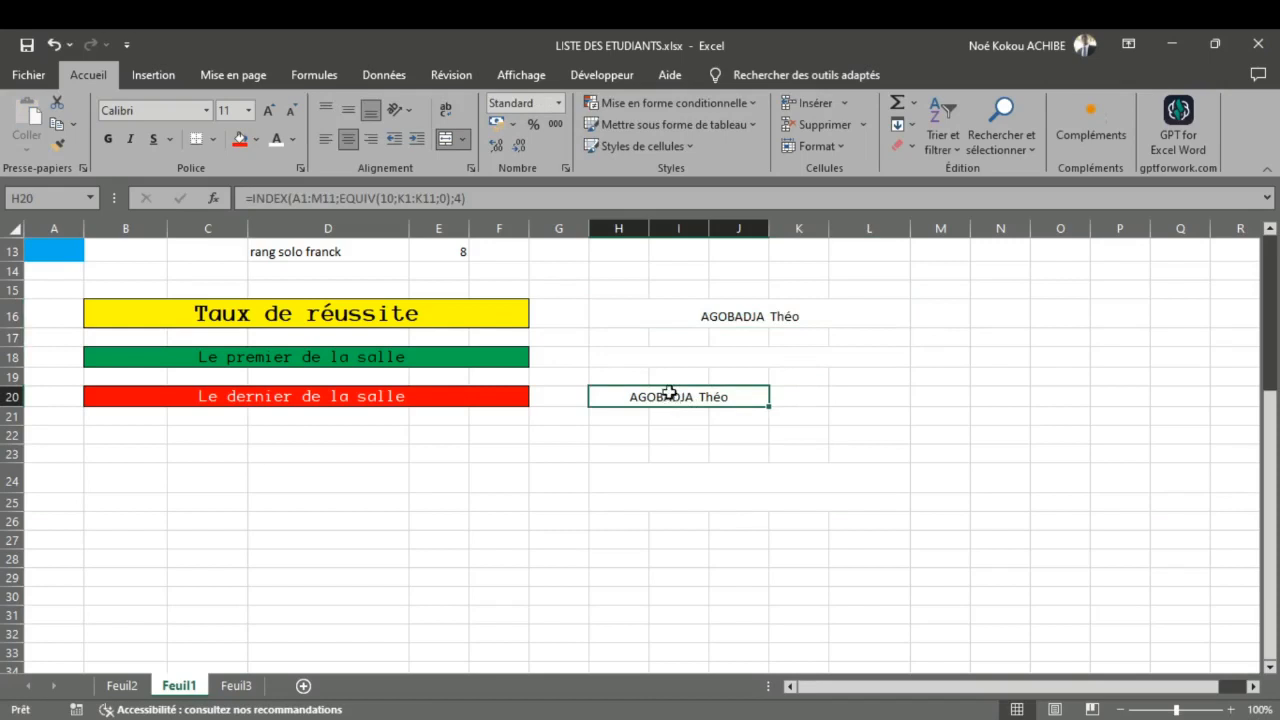
{"action": "double_click", "coordinate": [669, 395]}
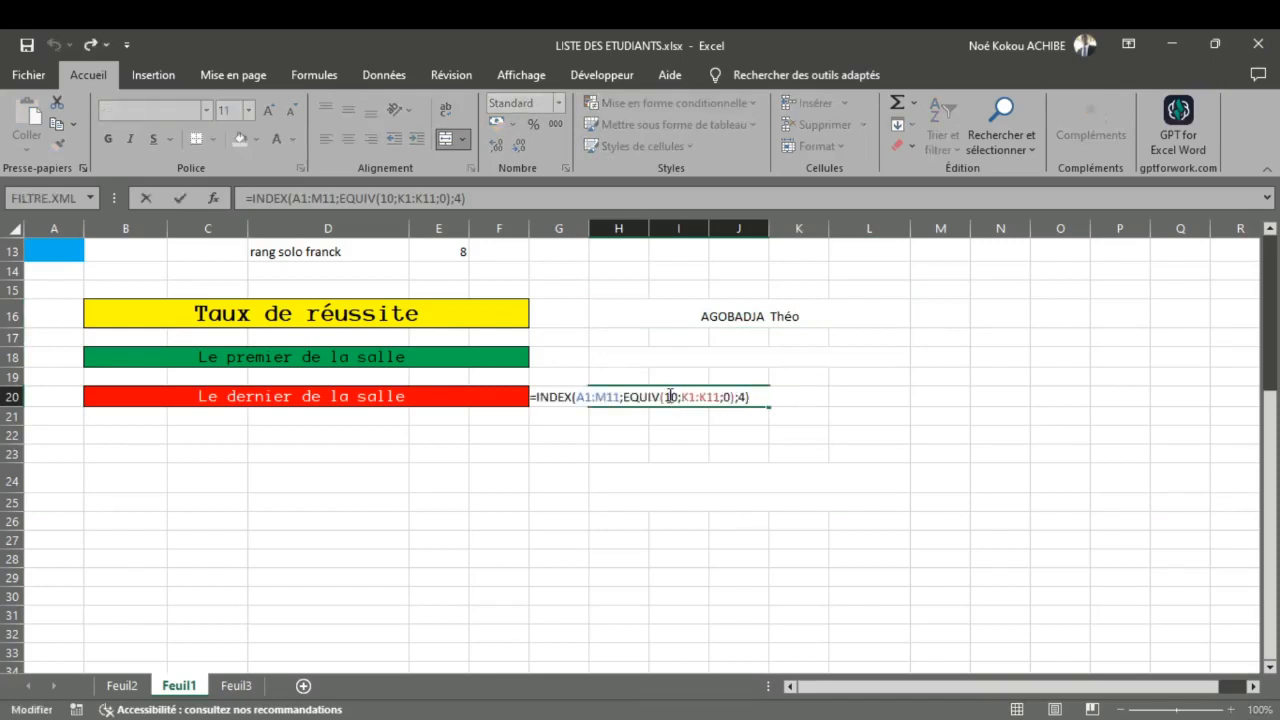
{"action": "key", "text": "ctrl+a"}
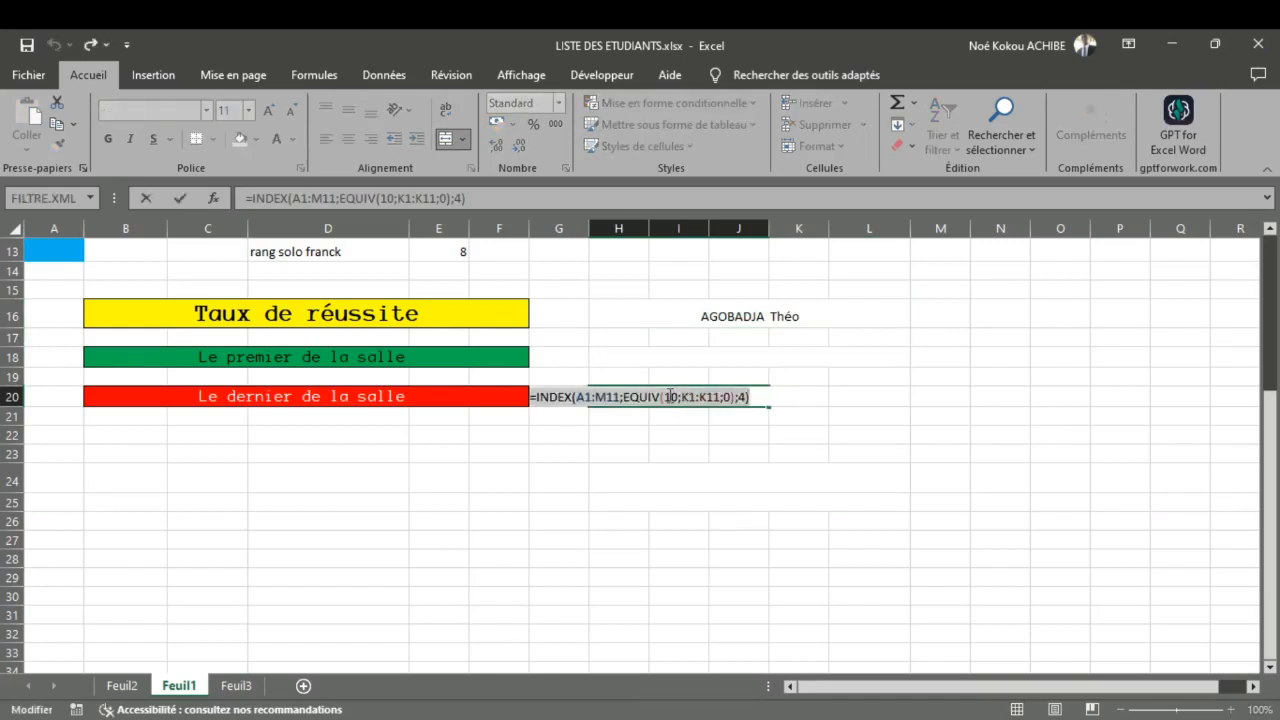
{"action": "type", "text": "="}
{"action": "left_click", "coordinate": [680, 436]}
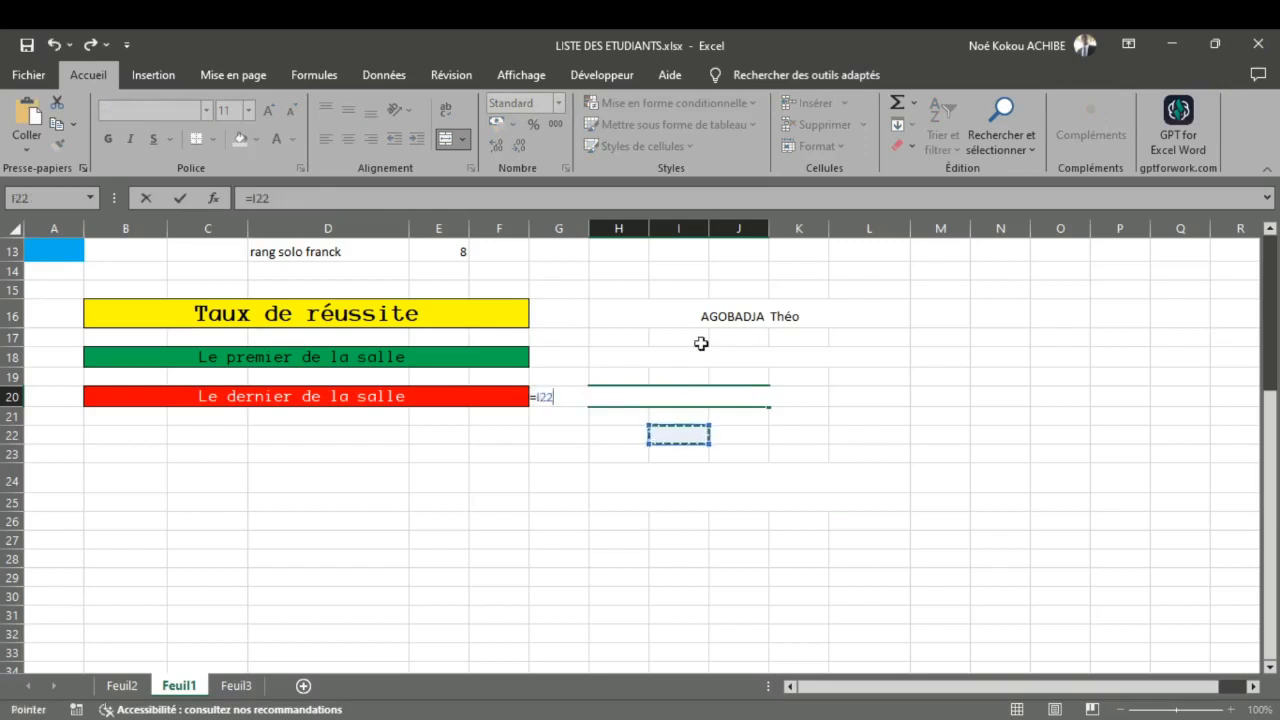
{"action": "key", "text": "Escape"}
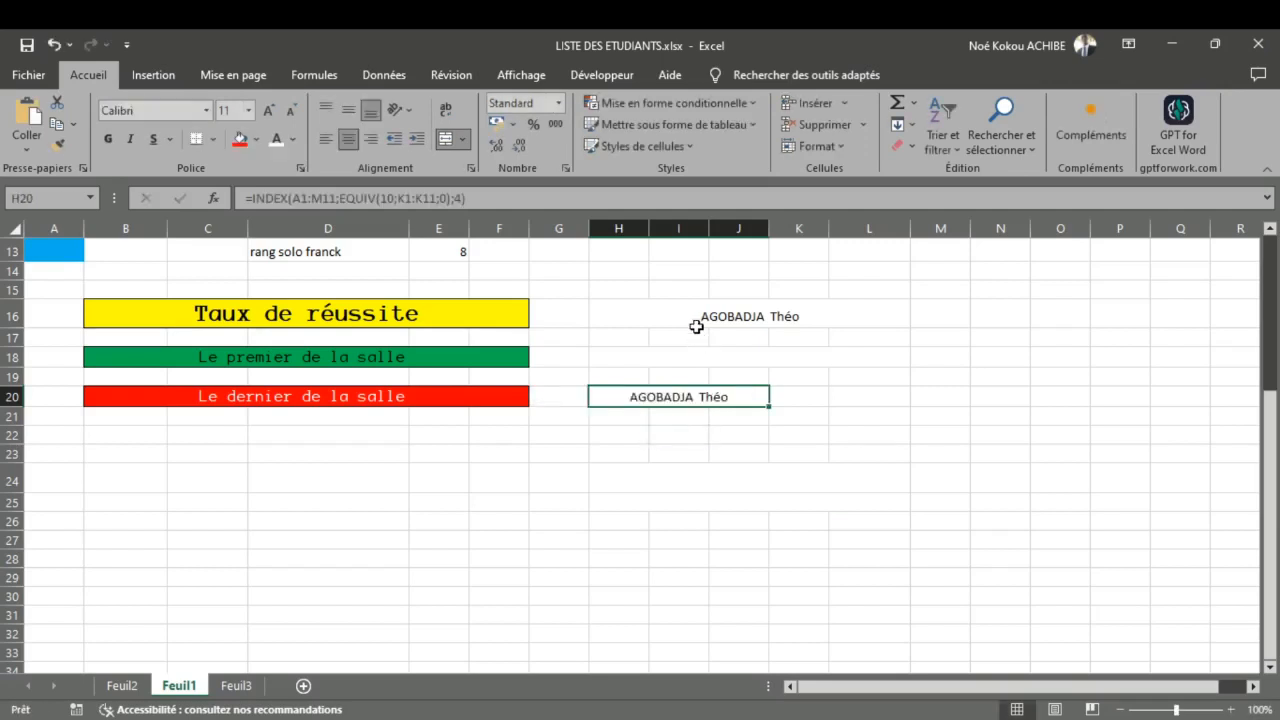
{"action": "double_click", "coordinate": [696, 325]}
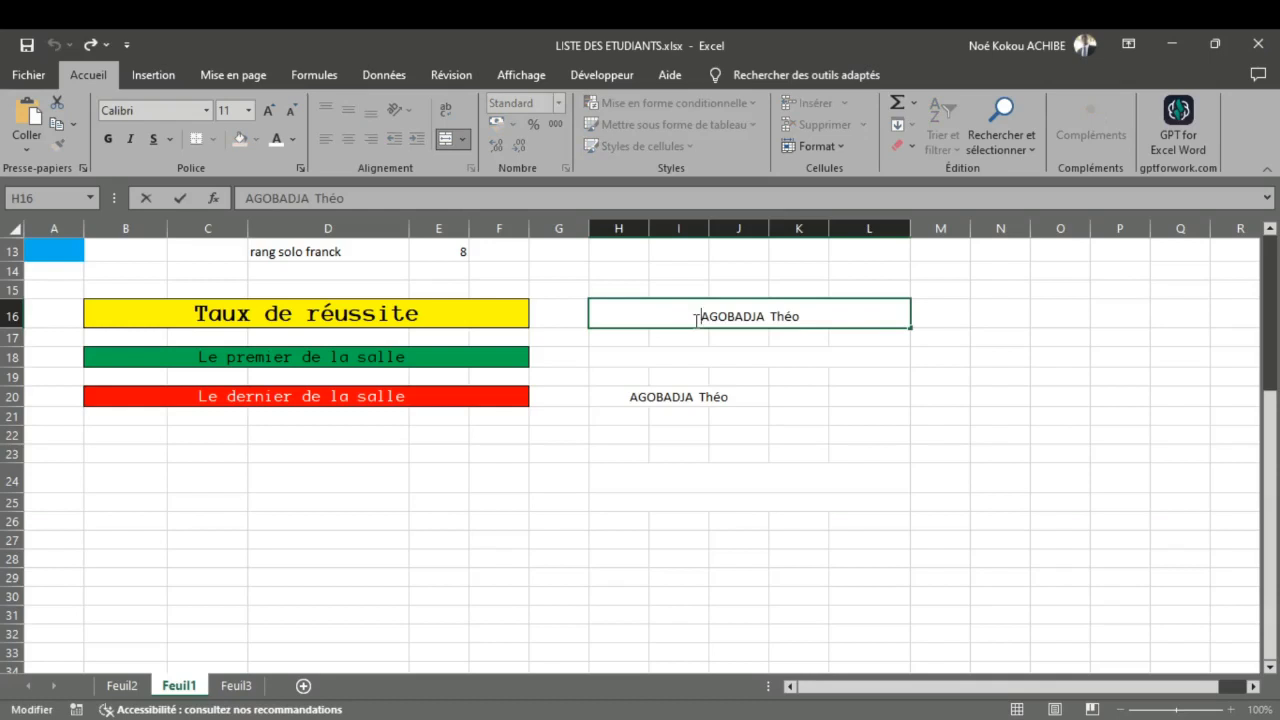
{"action": "key", "text": "shift+End"}
{"action": "key", "text": "ctrl+v"}
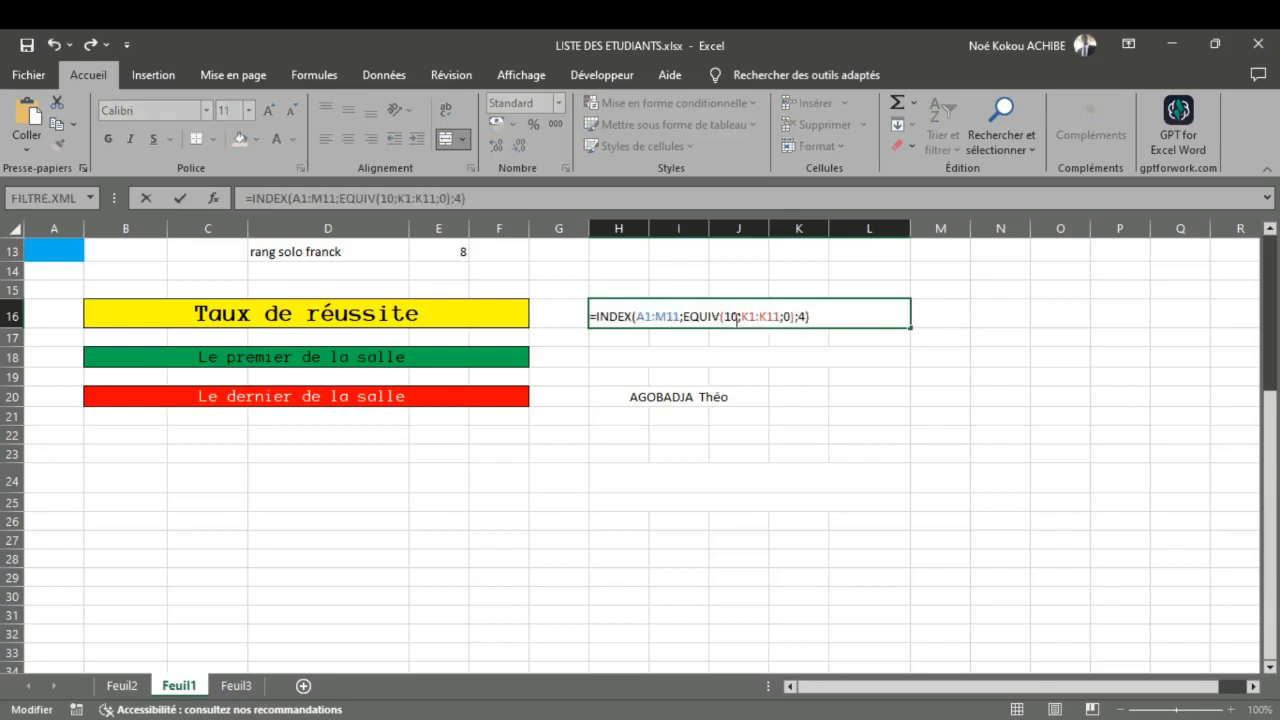
Step: Set the EQUIV lookup value in H16's formula to 1 to return the class's first student
{"action": "left_click", "coordinate": [737, 316]}
{"action": "key", "text": "BackSpace"}
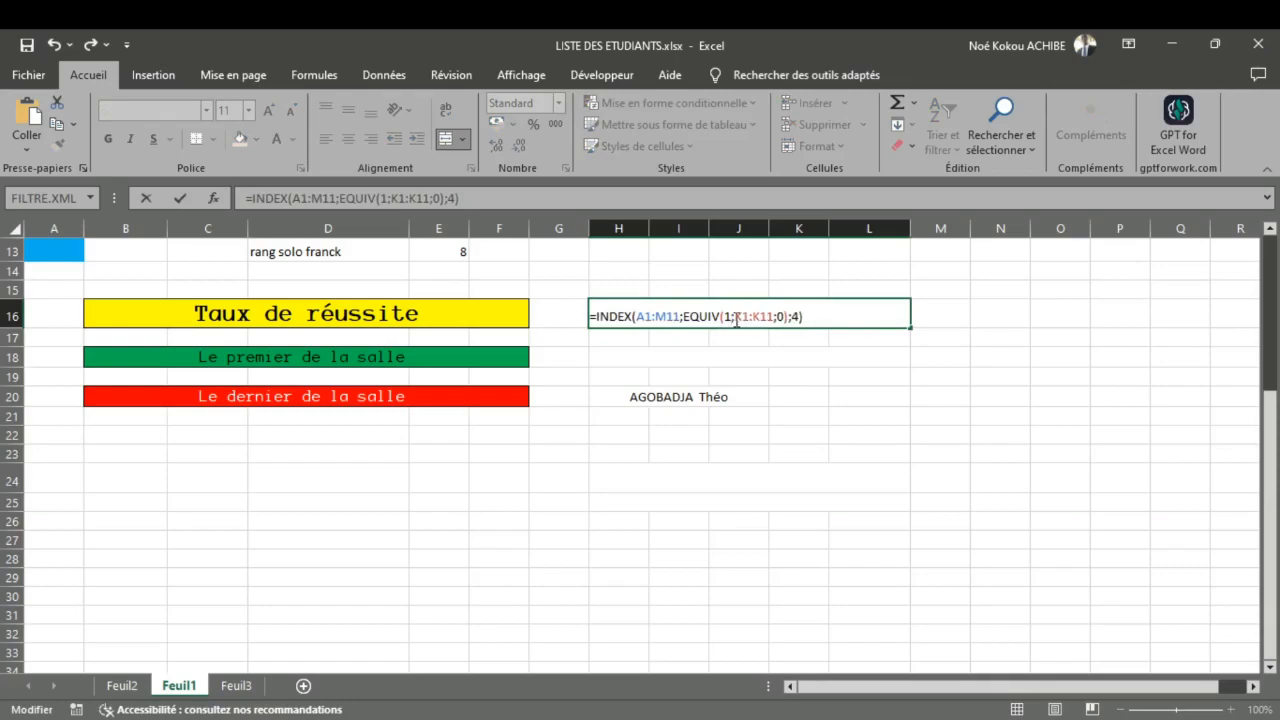
{"action": "key", "text": "Return"}
Step: Compare the names returned in H16 and H20 with the Rang column of the student table
{"action": "scroll", "coordinate": [737, 336], "scroll_direction": "up", "scroll_amount": 4}
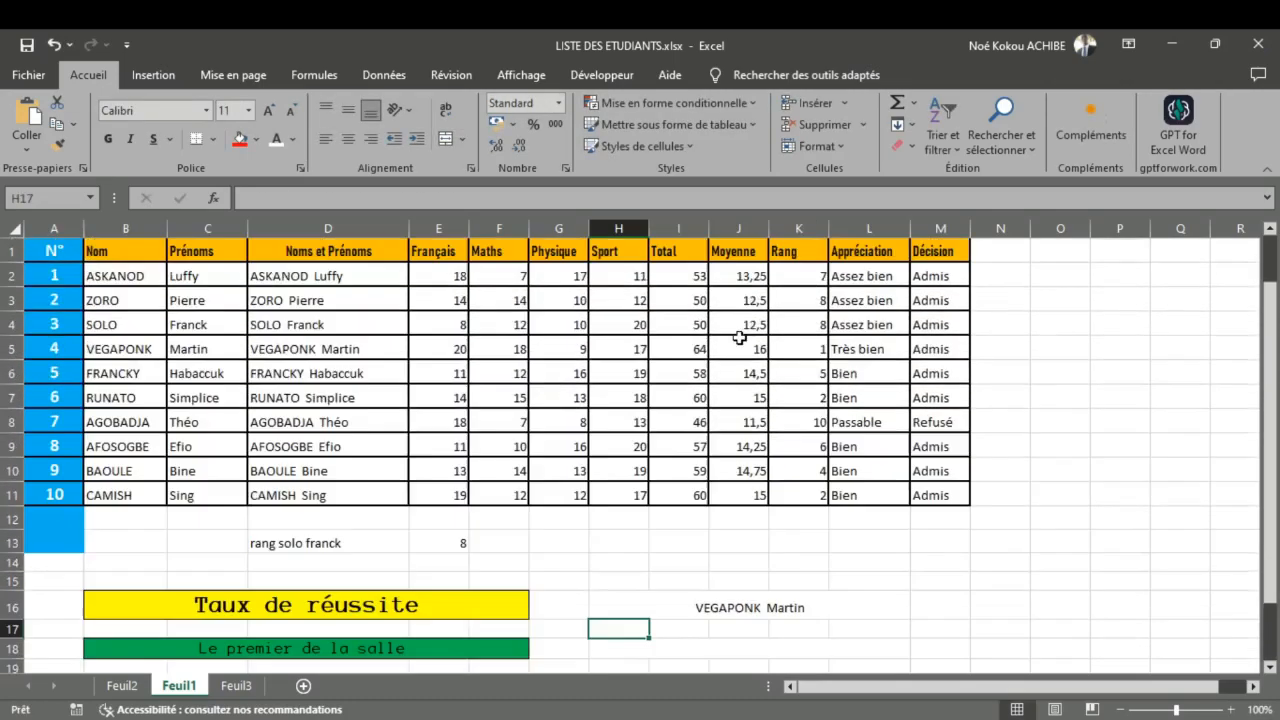
{"action": "scroll", "coordinate": [737, 337], "scroll_direction": "down", "scroll_amount": 2}
{"action": "scroll", "coordinate": [737, 337], "scroll_direction": "up", "scroll_amount": 2}
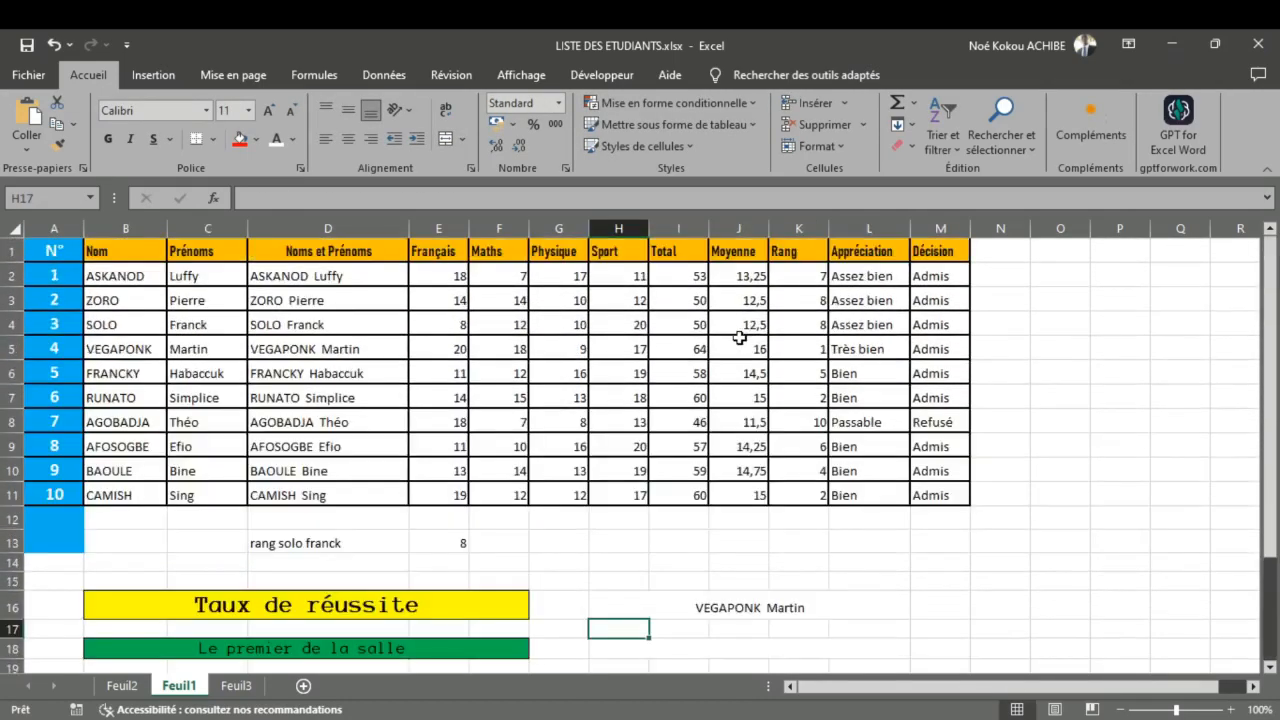
{"action": "scroll", "coordinate": [737, 336], "scroll_direction": "down", "scroll_amount": 1}
{"action": "scroll", "coordinate": [737, 336], "scroll_direction": "up", "scroll_amount": 1}
{"action": "scroll", "coordinate": [462, 322], "scroll_direction": "down", "scroll_amount": 2}
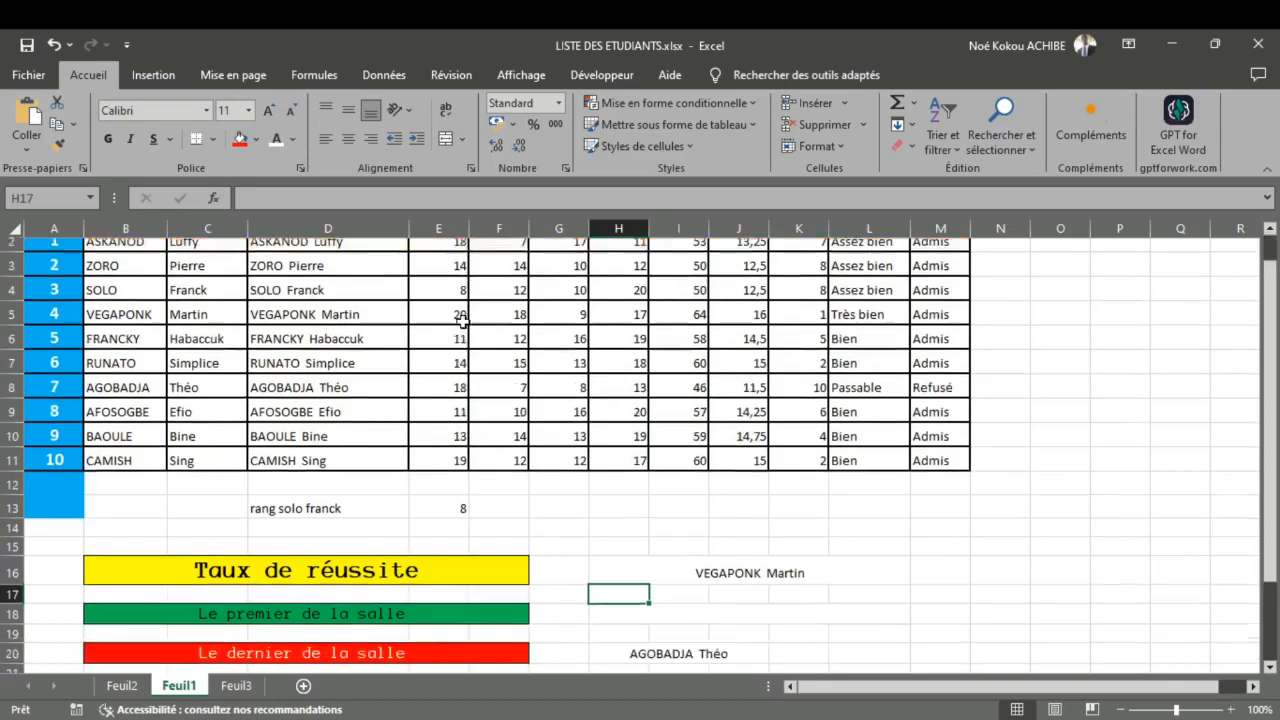
{"action": "scroll", "coordinate": [462, 322], "scroll_direction": "up", "scroll_amount": 2}
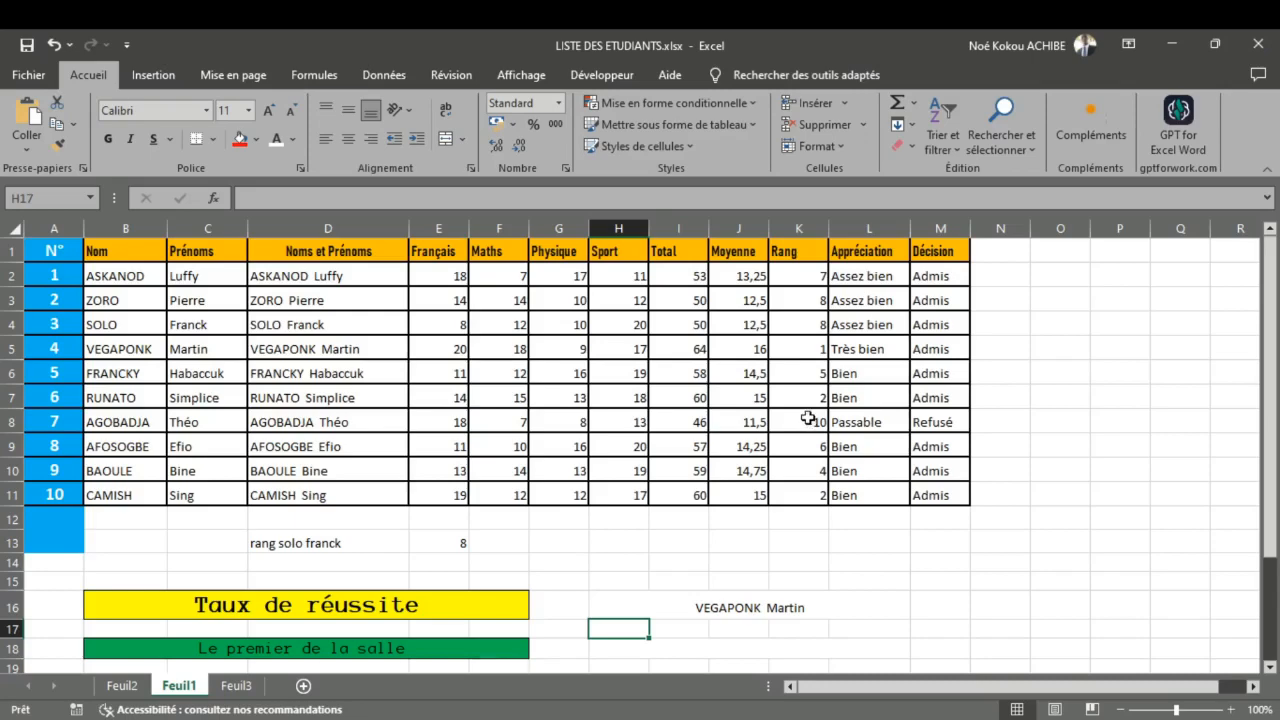
{"action": "scroll", "coordinate": [807, 416], "scroll_direction": "down", "scroll_amount": 3}
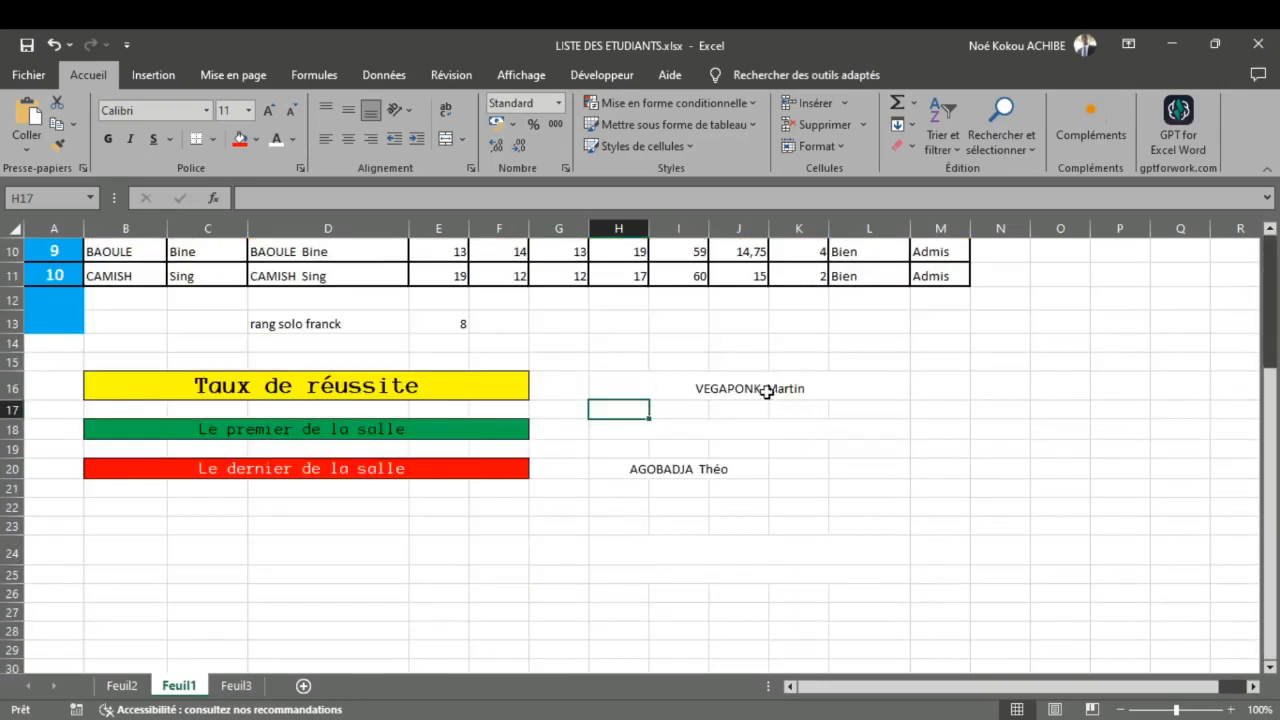
{"action": "scroll", "coordinate": [765, 391], "scroll_direction": "up", "scroll_amount": 3}
{"action": "scroll", "coordinate": [765, 391], "scroll_direction": "down", "scroll_amount": 3}
{"action": "scroll", "coordinate": [765, 391], "scroll_direction": "up", "scroll_amount": 3}
{"action": "scroll", "coordinate": [765, 391], "scroll_direction": "down", "scroll_amount": 3}
{"action": "scroll", "coordinate": [765, 391], "scroll_direction": "down", "scroll_amount": 1}
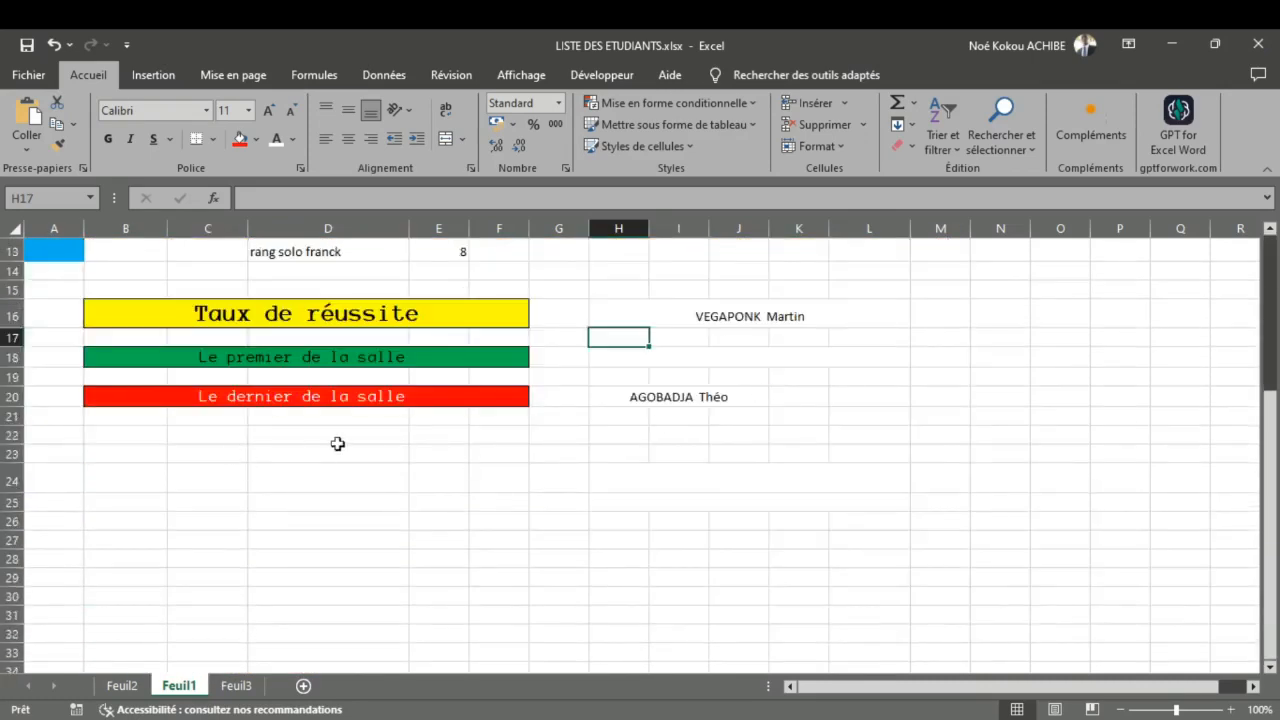
{"action": "scroll", "coordinate": [417, 443], "scroll_direction": "up", "scroll_amount": 4}
{"action": "scroll", "coordinate": [140, 650], "scroll_direction": "down", "scroll_amount": 3}
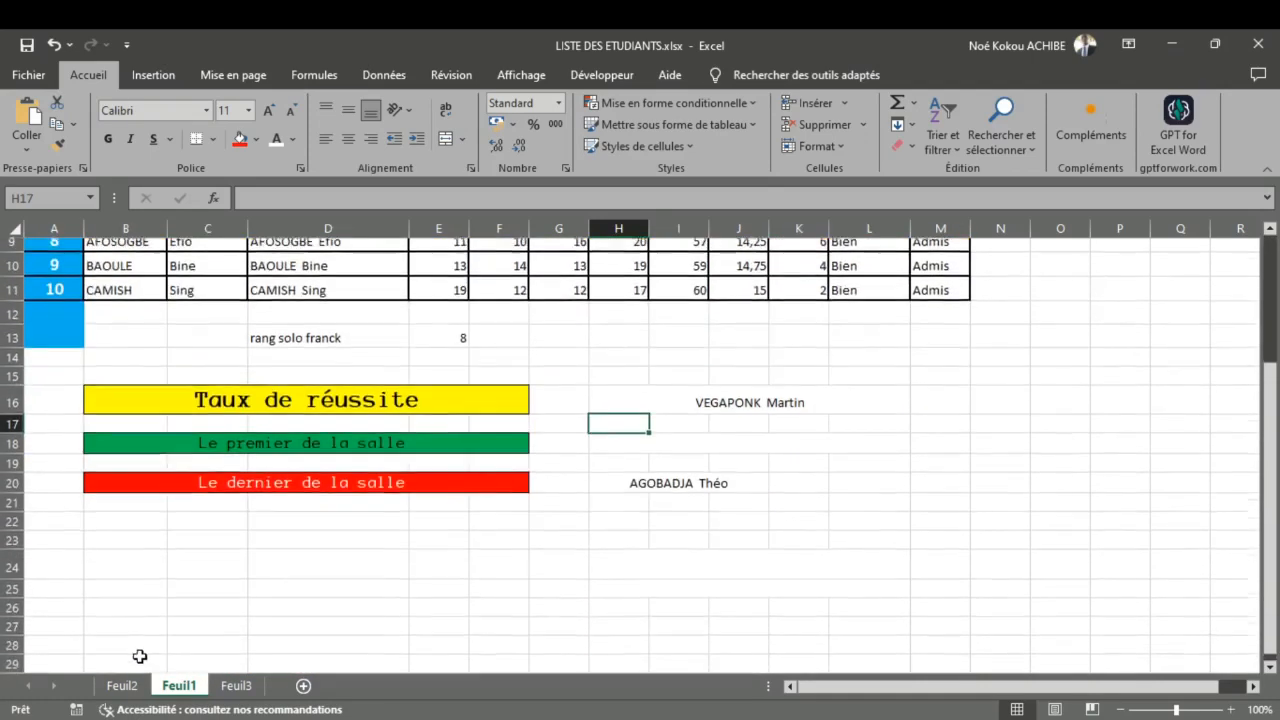
Step: Move the first student's INDEX/EQUIV formula from merged cell H16 to H18, beside the "Le premier de la salle" banner
{"action": "scroll", "coordinate": [751, 389], "scroll_direction": "up", "scroll_amount": 1}
{"action": "left_click", "coordinate": [753, 391]}
{"action": "left_click", "coordinate": [751, 460]}
{"action": "scroll", "coordinate": [714, 470], "scroll_direction": "down", "scroll_amount": 1}
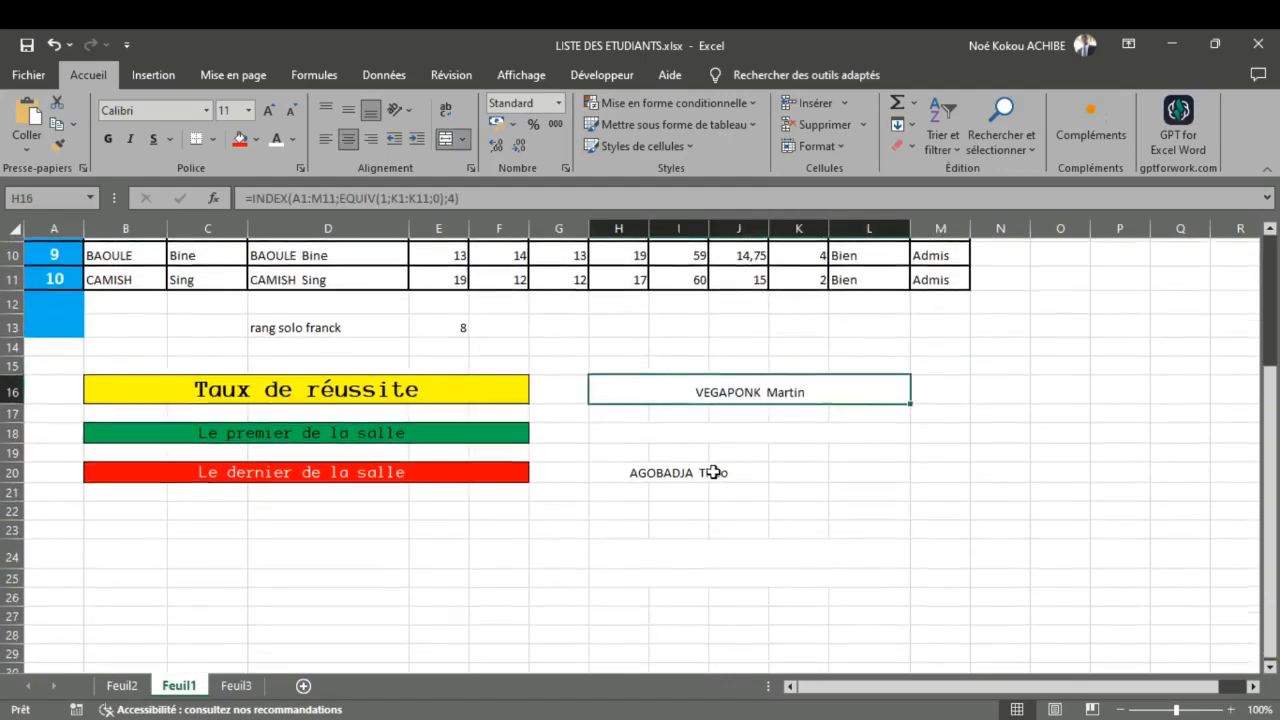
{"action": "left_click_drag", "start_coordinate": [703, 398], "coordinate": [690, 437]}
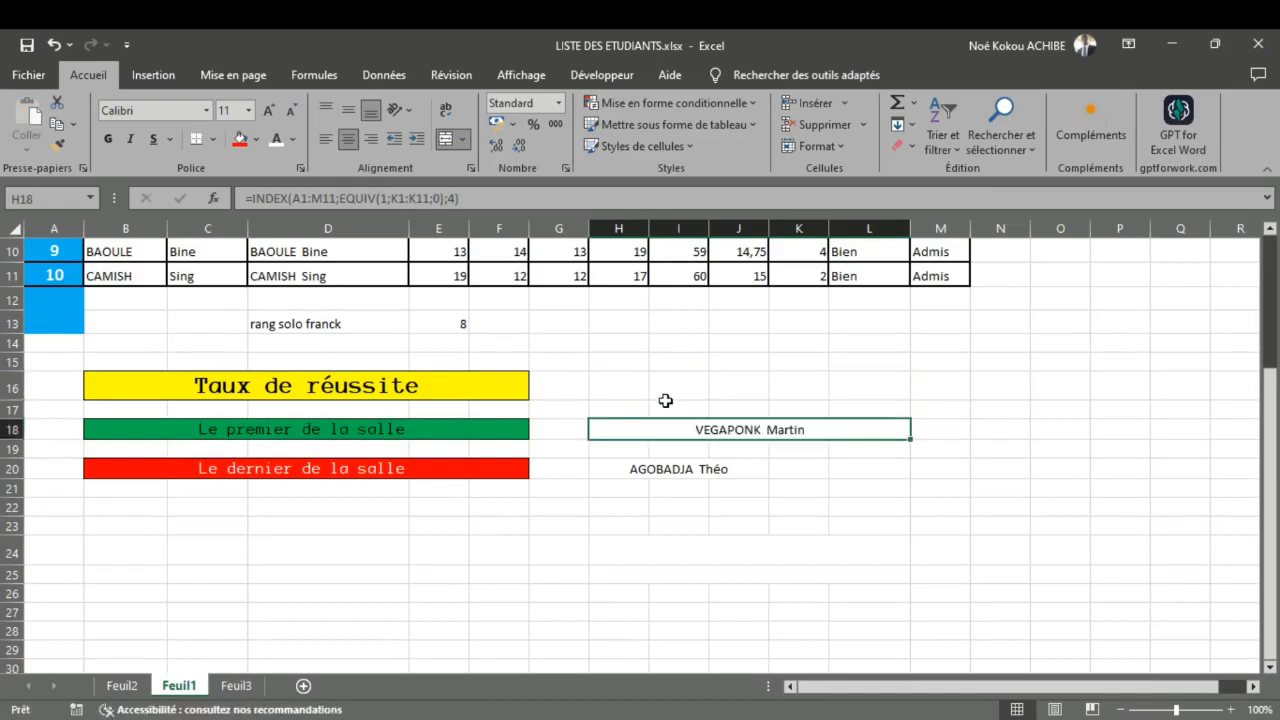
{"action": "left_click", "coordinate": [631, 381]}
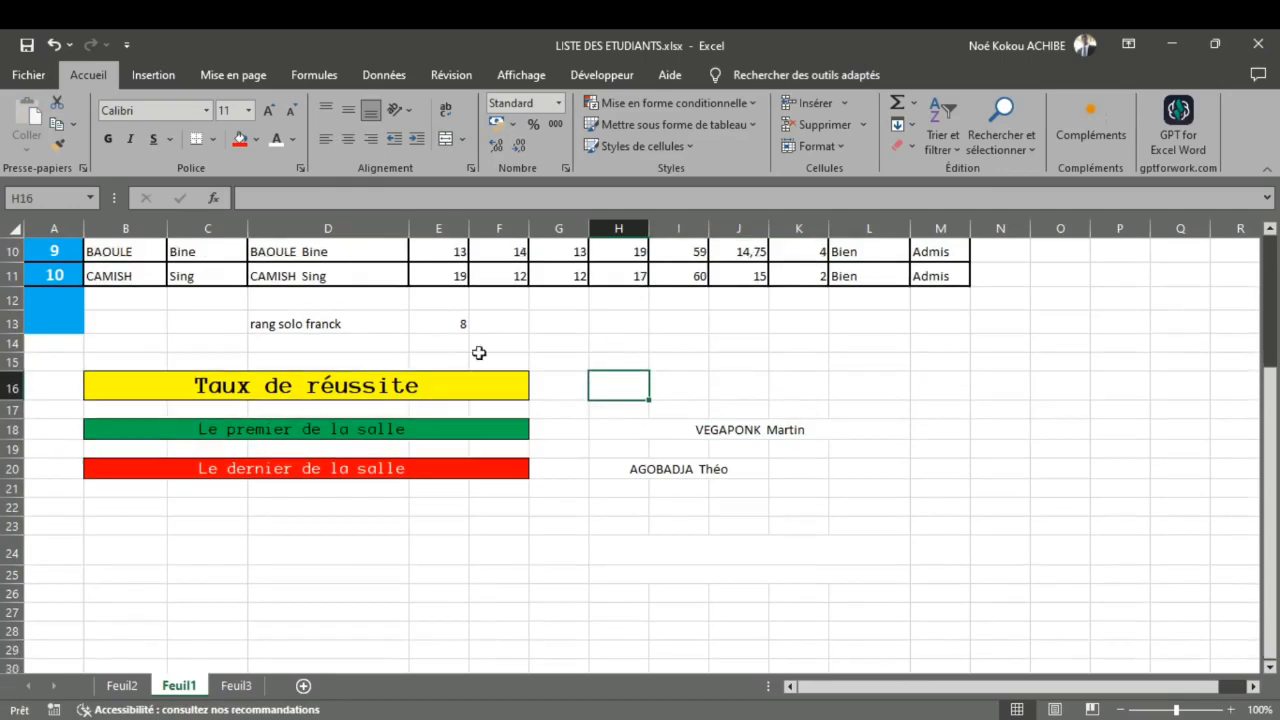
Step: Check the function listed on Feuil2 for the class success rate and start entering an =NB formula in cell J13 of Feuil1
{"action": "left_click", "coordinate": [110, 690]}
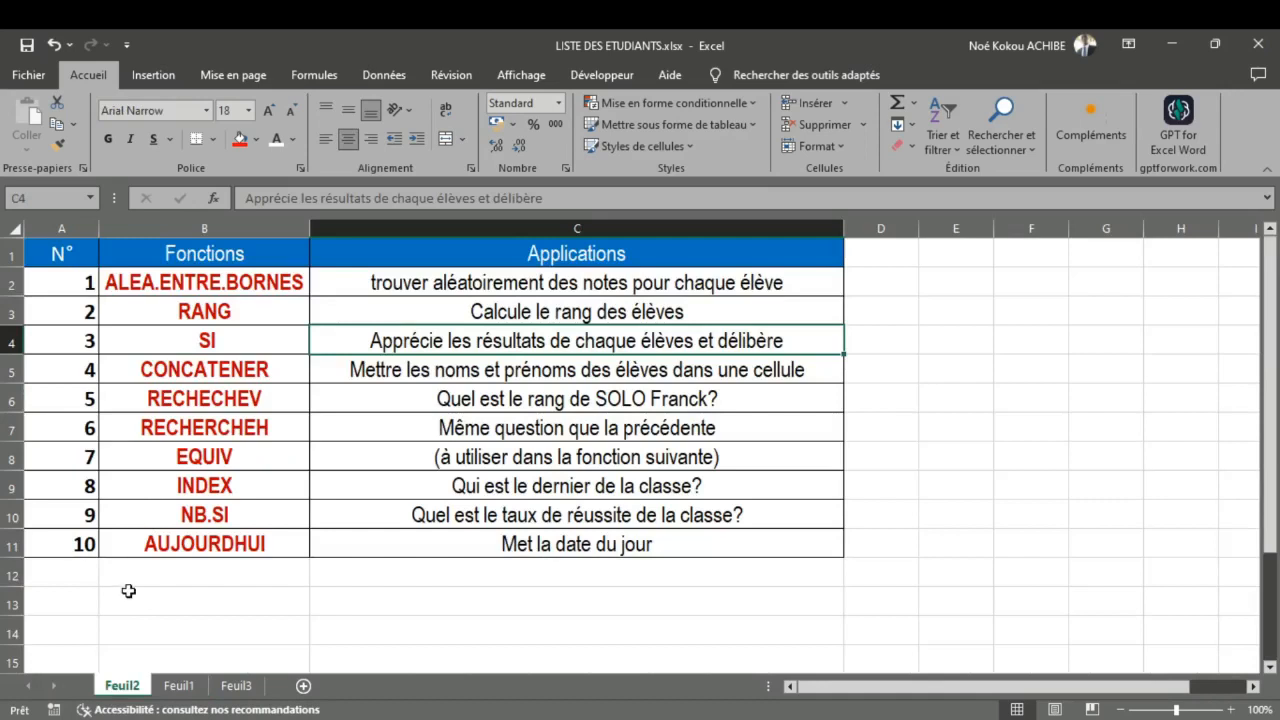
{"action": "left_click", "coordinate": [178, 687]}
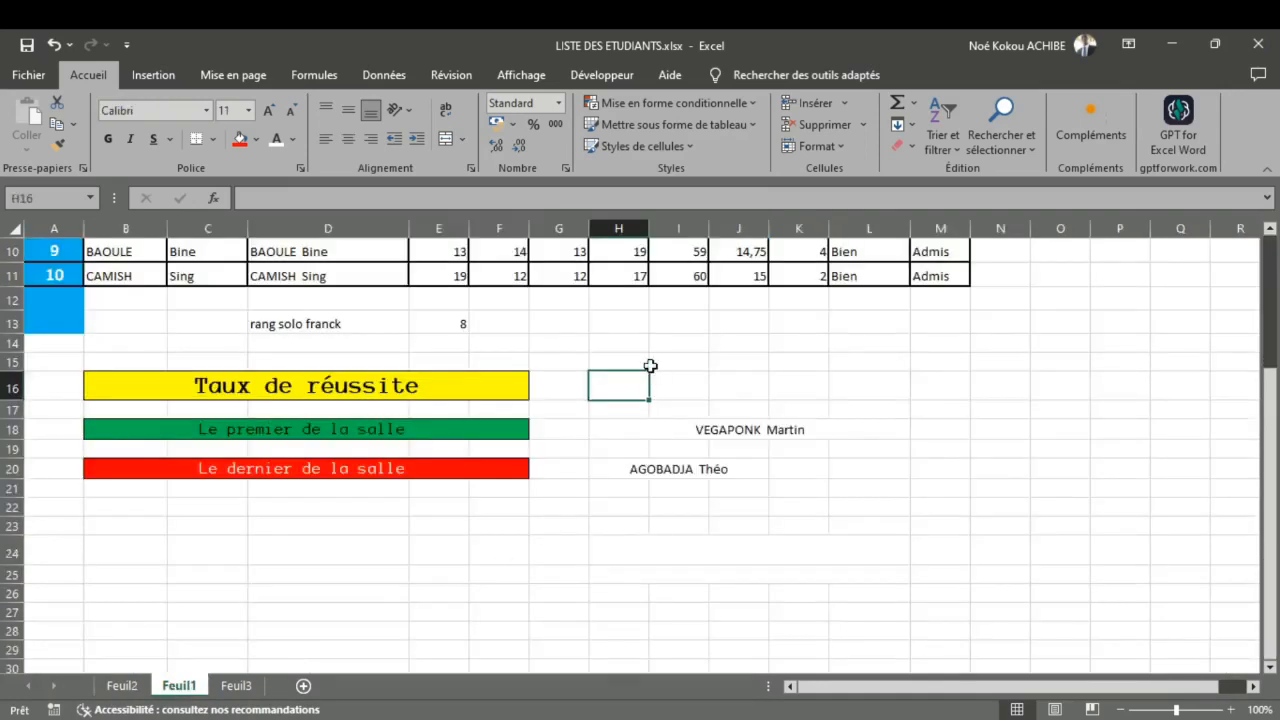
{"action": "left_click", "coordinate": [723, 330]}
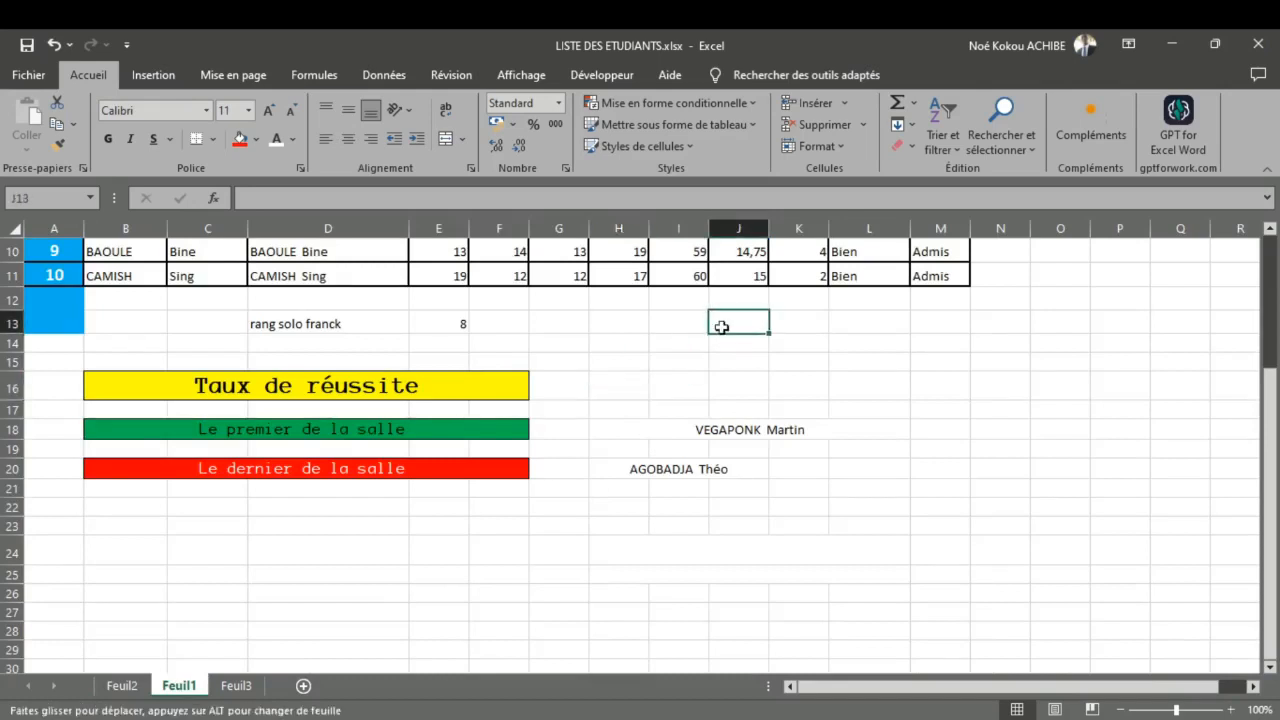
{"action": "double_click", "coordinate": [723, 330]}
{"action": "type", "text": "="}
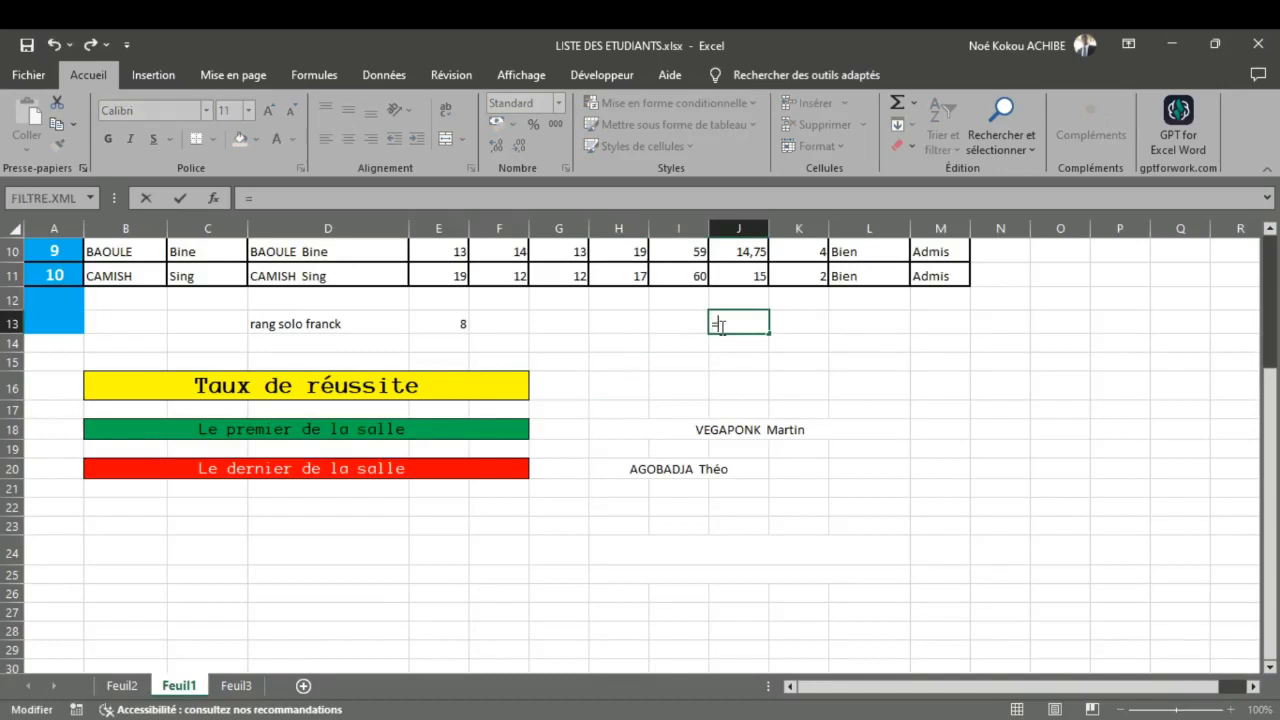
{"action": "type", "text": "NB"}
{"action": "type", "text": "VAL"}
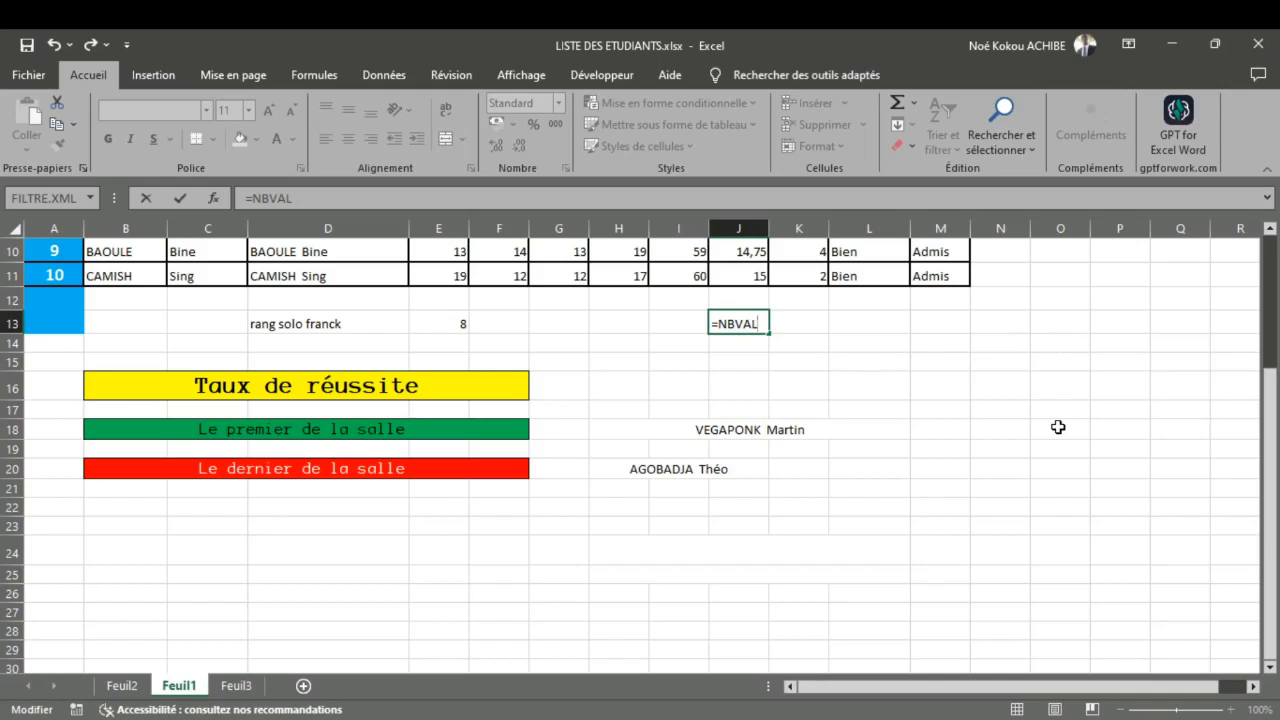
{"action": "key", "text": "BackSpace"}
{"action": "key", "text": "BackSpace"}
{"action": "key", "text": "BackSpace"}
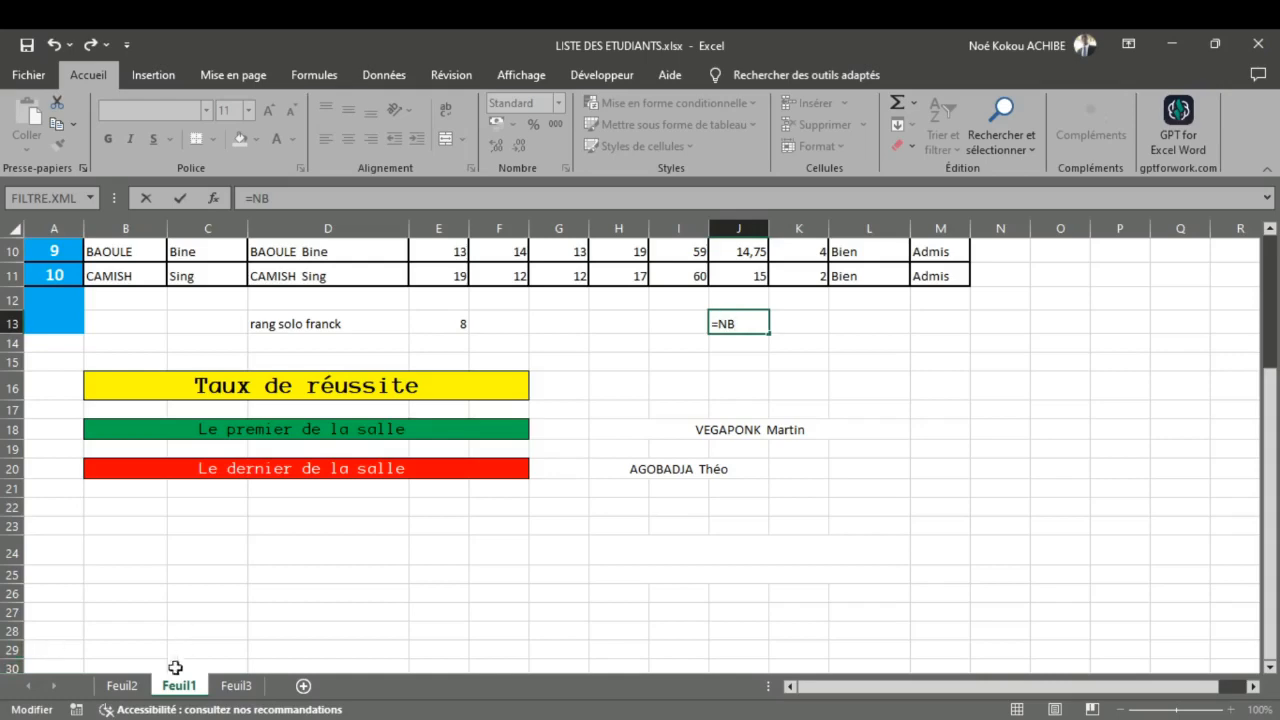
Step: Recheck the success-rate function listed on Feuil2 and clear the unfinished formula from cell J13 of Feuil1
{"action": "left_click", "coordinate": [141, 682]}
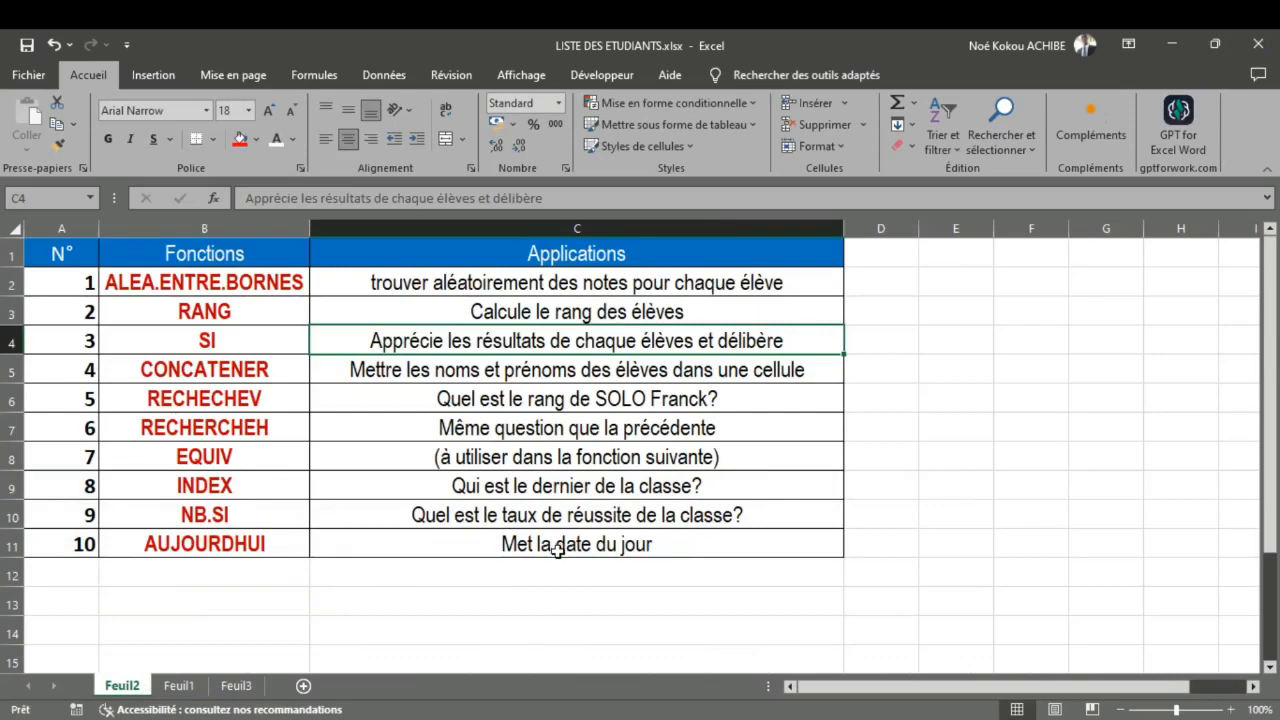
{"action": "left_click", "coordinate": [179, 686]}
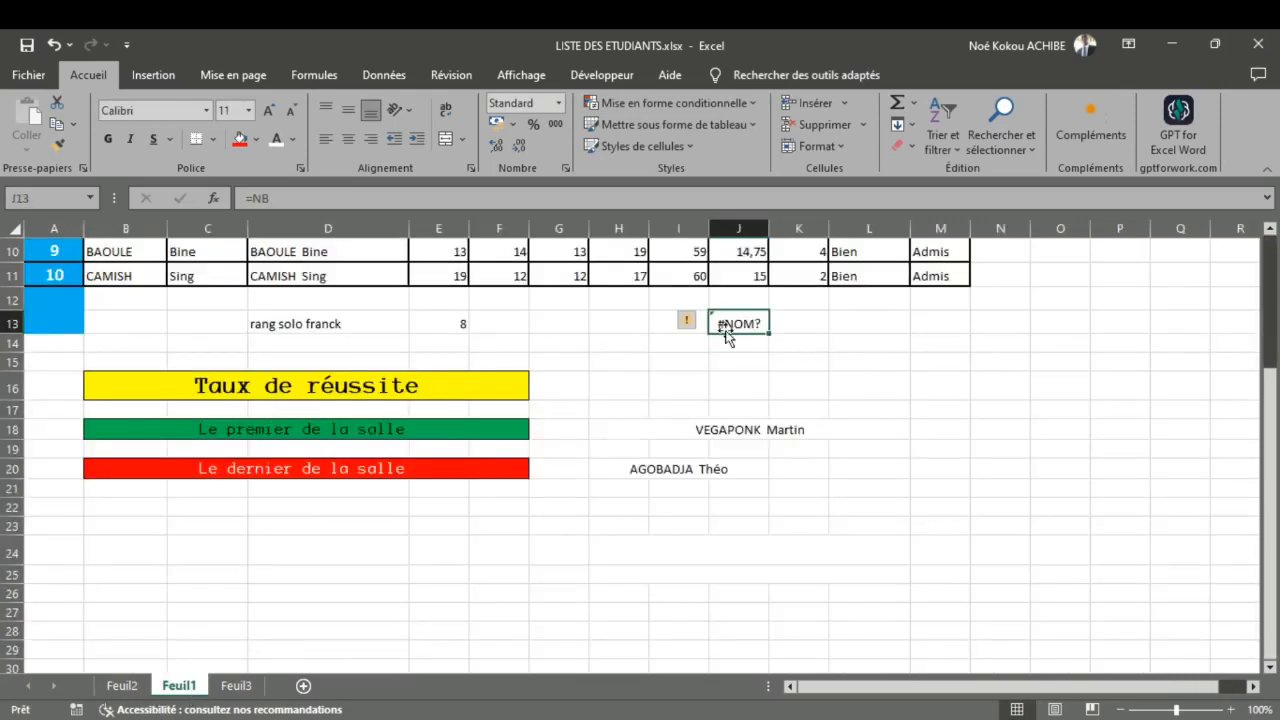
{"action": "key", "text": "Delete"}
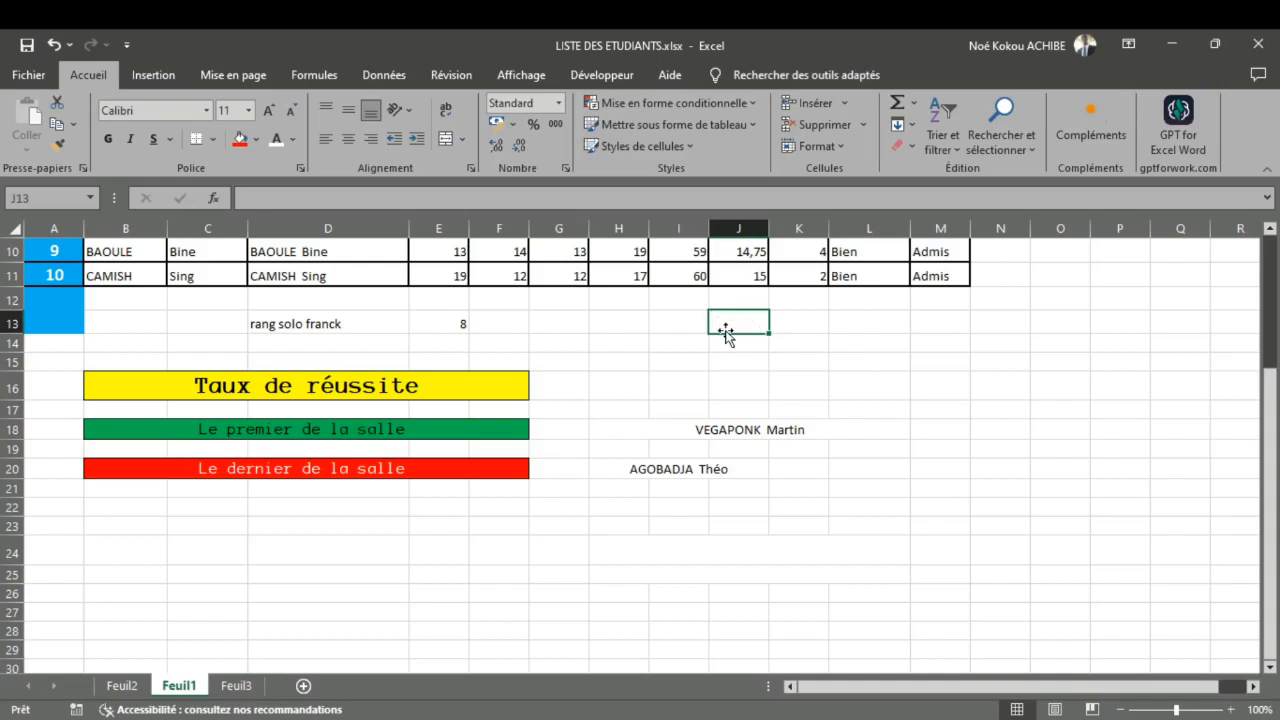
Step: Enter =NB.SI(M2:M11;"Admis") in cell H16, beside the "Taux de réussite" banner, to count the admitted students
{"action": "double_click", "coordinate": [626, 381]}
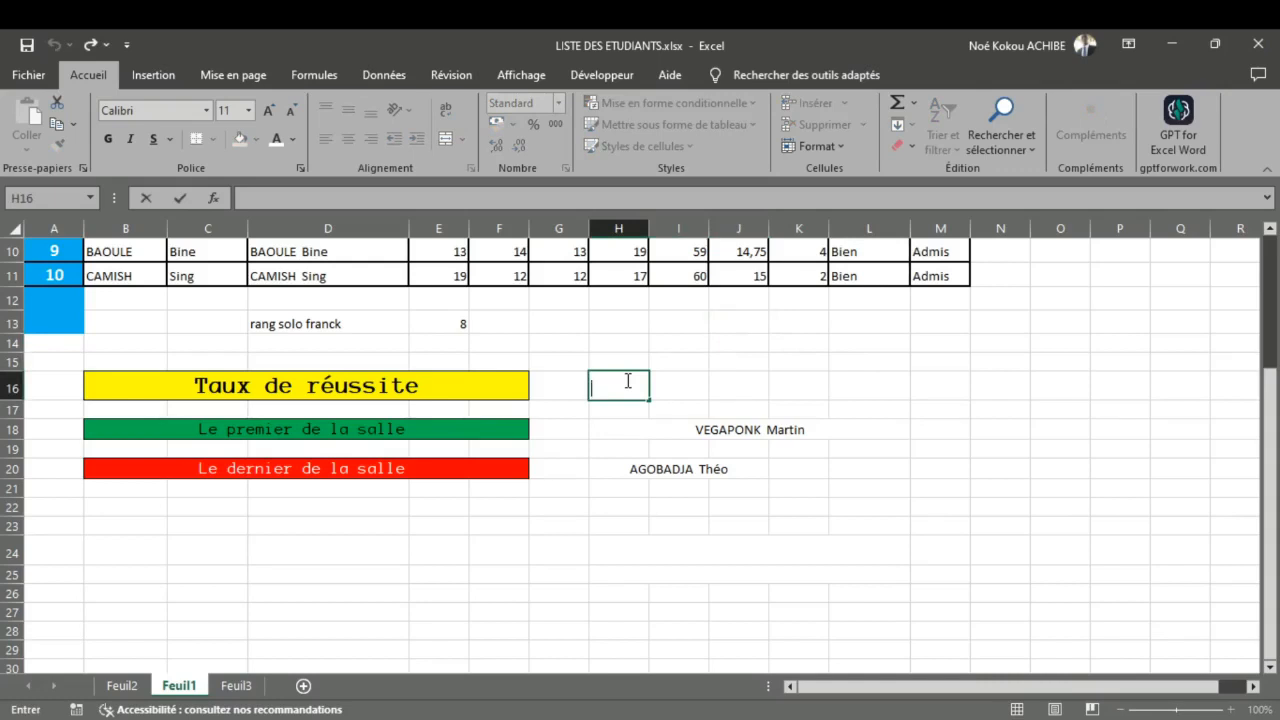
{"action": "type", "text": "="}
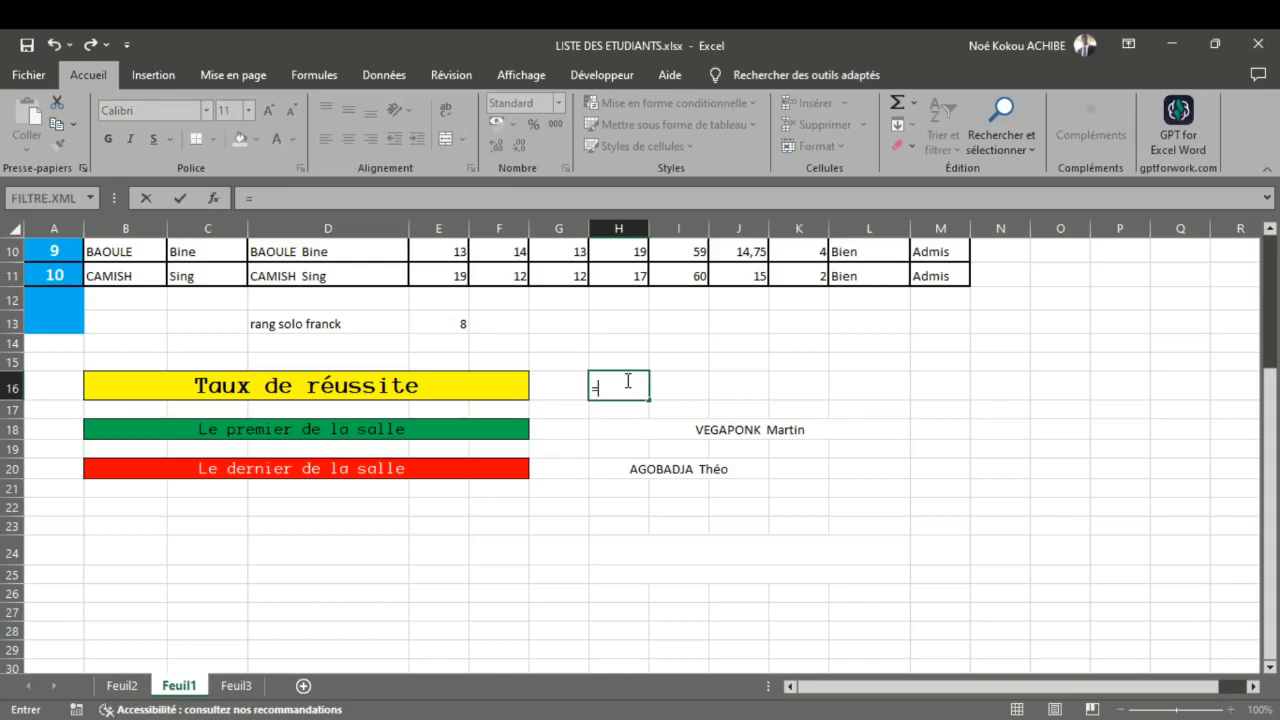
{"action": "scroll", "coordinate": [628, 381], "scroll_direction": "up", "scroll_amount": 3}
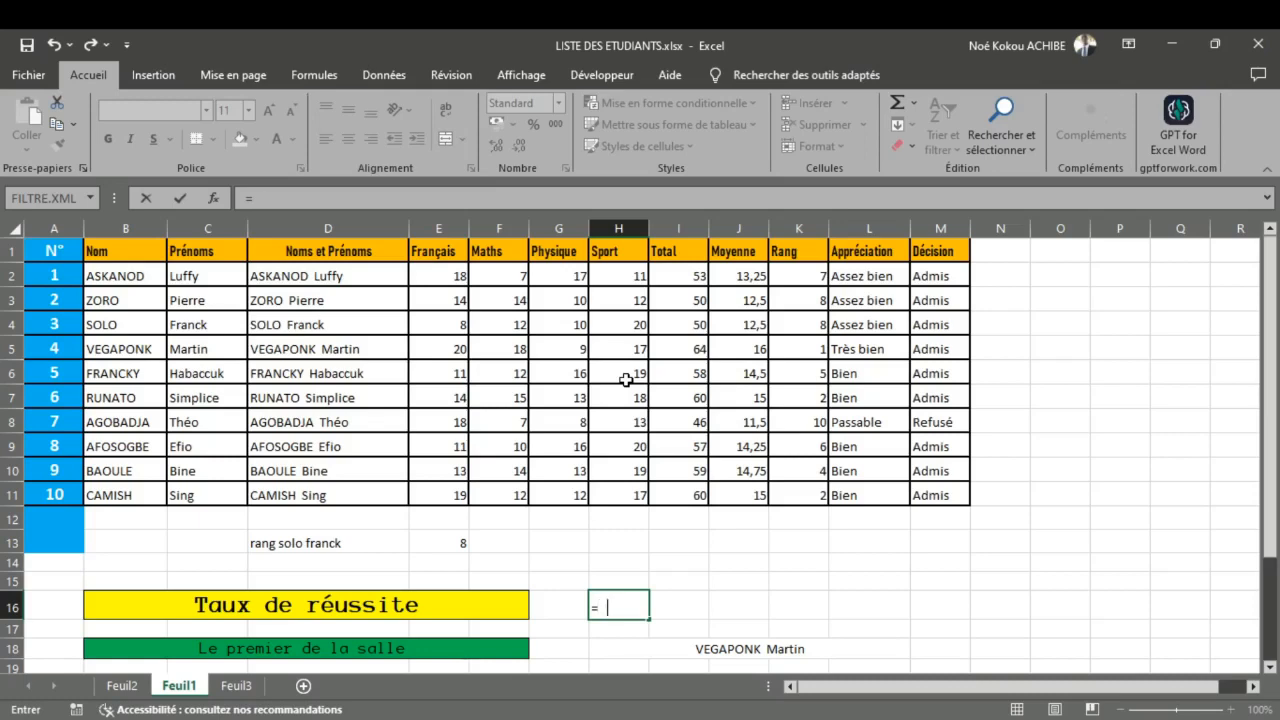
{"action": "type", "text": "NB.SI("}
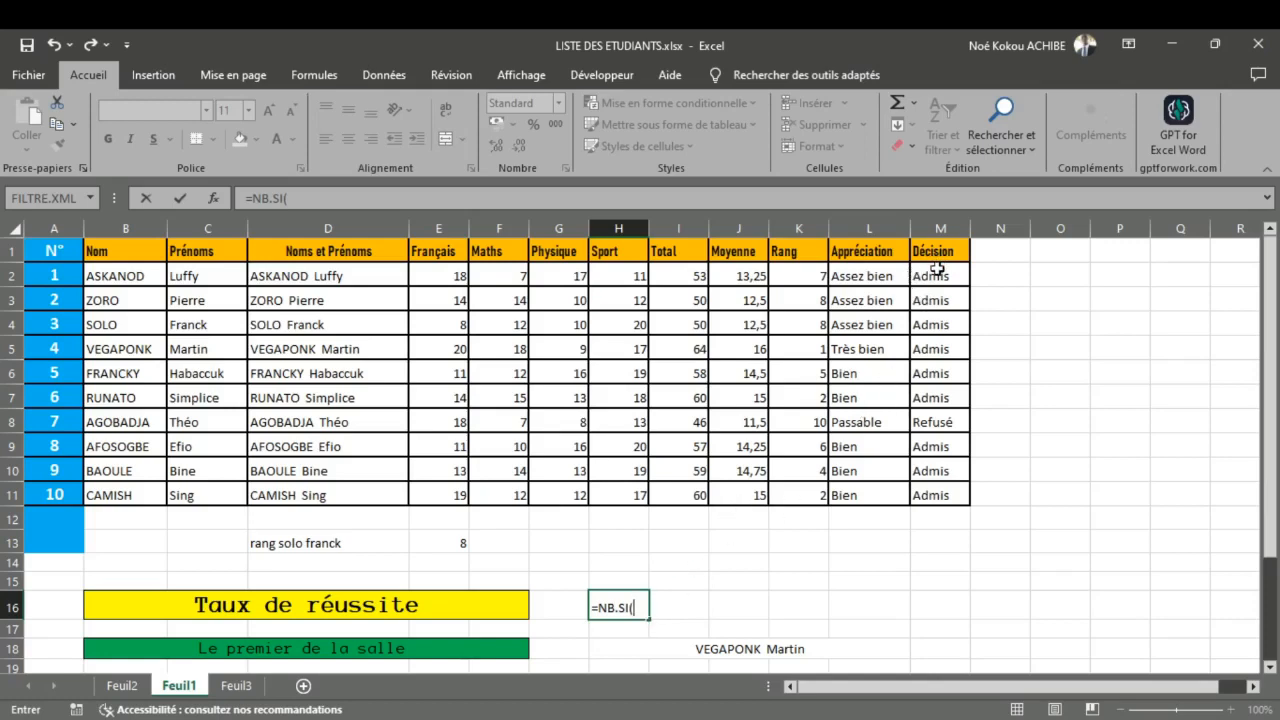
{"action": "left_click_drag", "start_coordinate": [937, 274], "coordinate": [943, 488]}
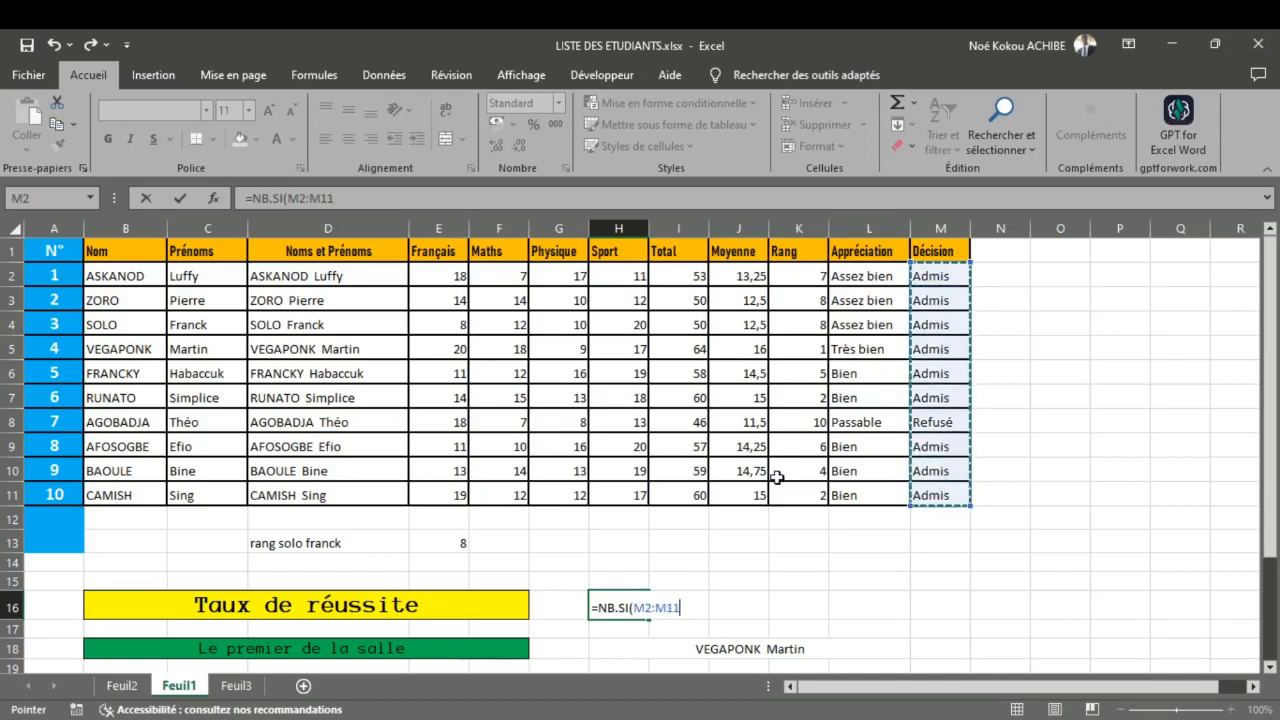
{"action": "type", "text": ";"}
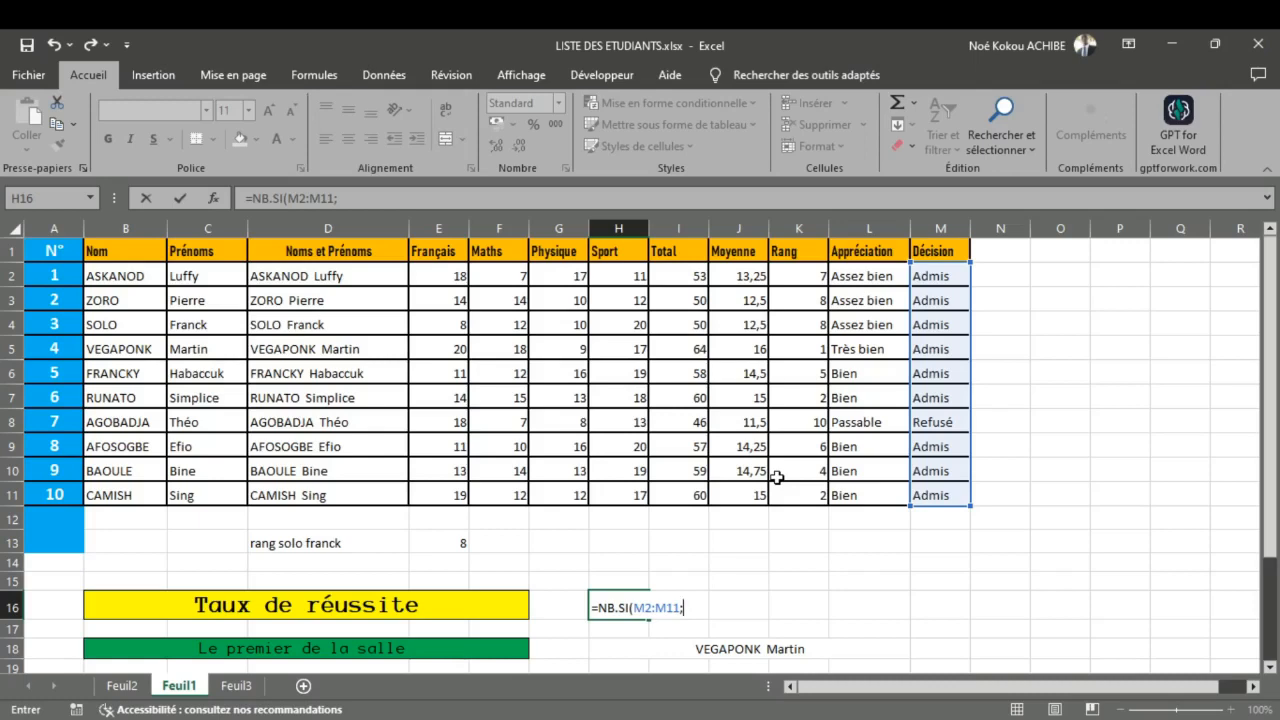
{"action": "type", "text": "\"Admis\")"}
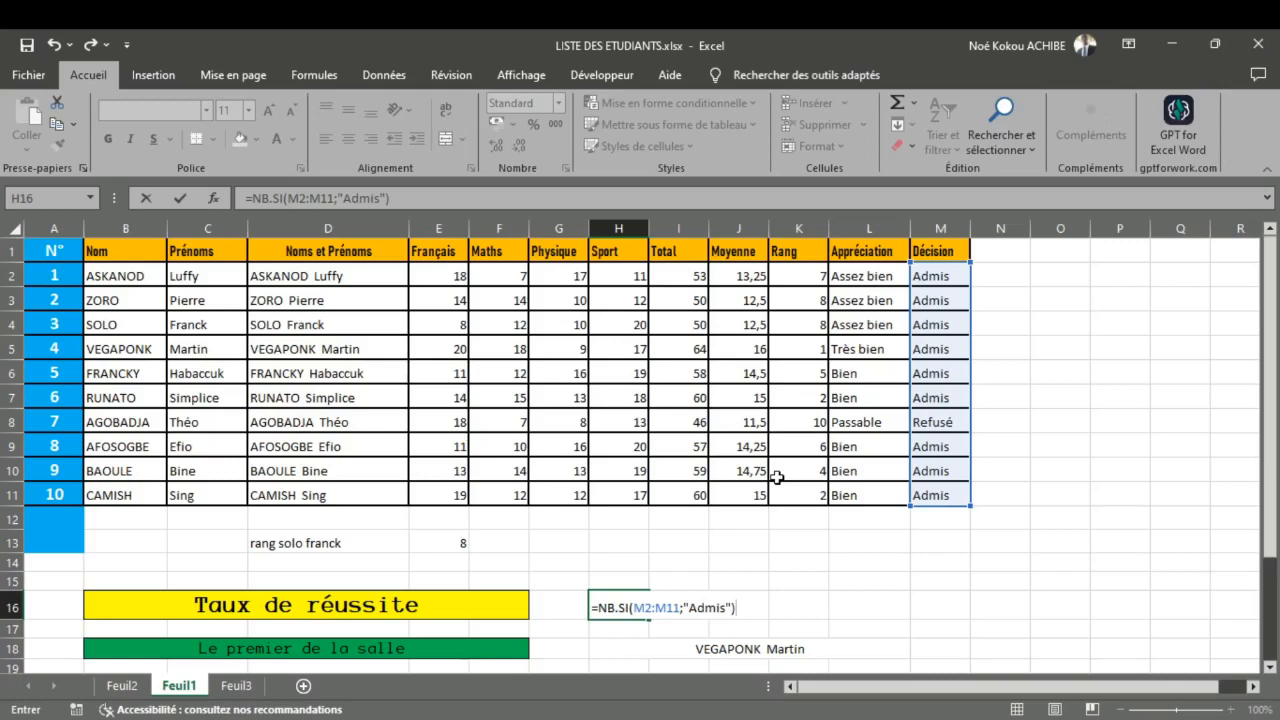
{"action": "key", "text": "Return"}
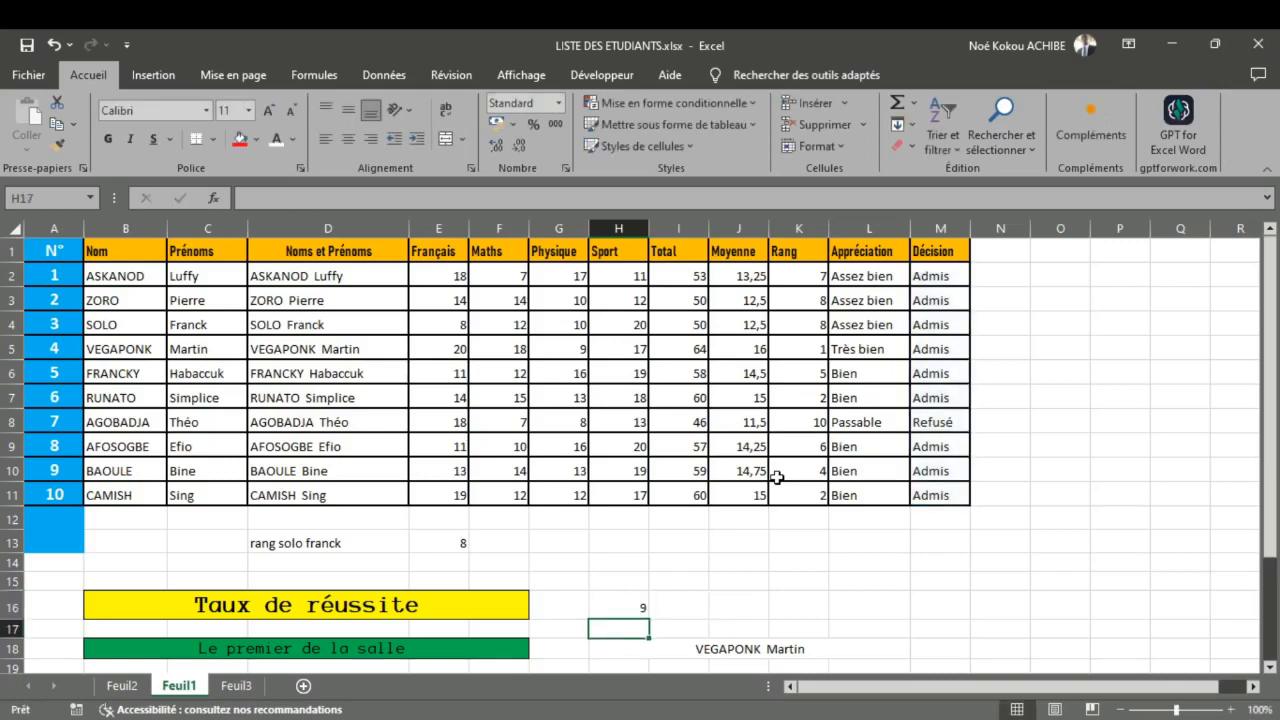
Step: Extend H16's formula to divide the admitted count by all decisions: =NB.SI(M2:M11;"Admis")/NBVAL(M2:M11)
{"action": "double_click", "coordinate": [642, 610]}
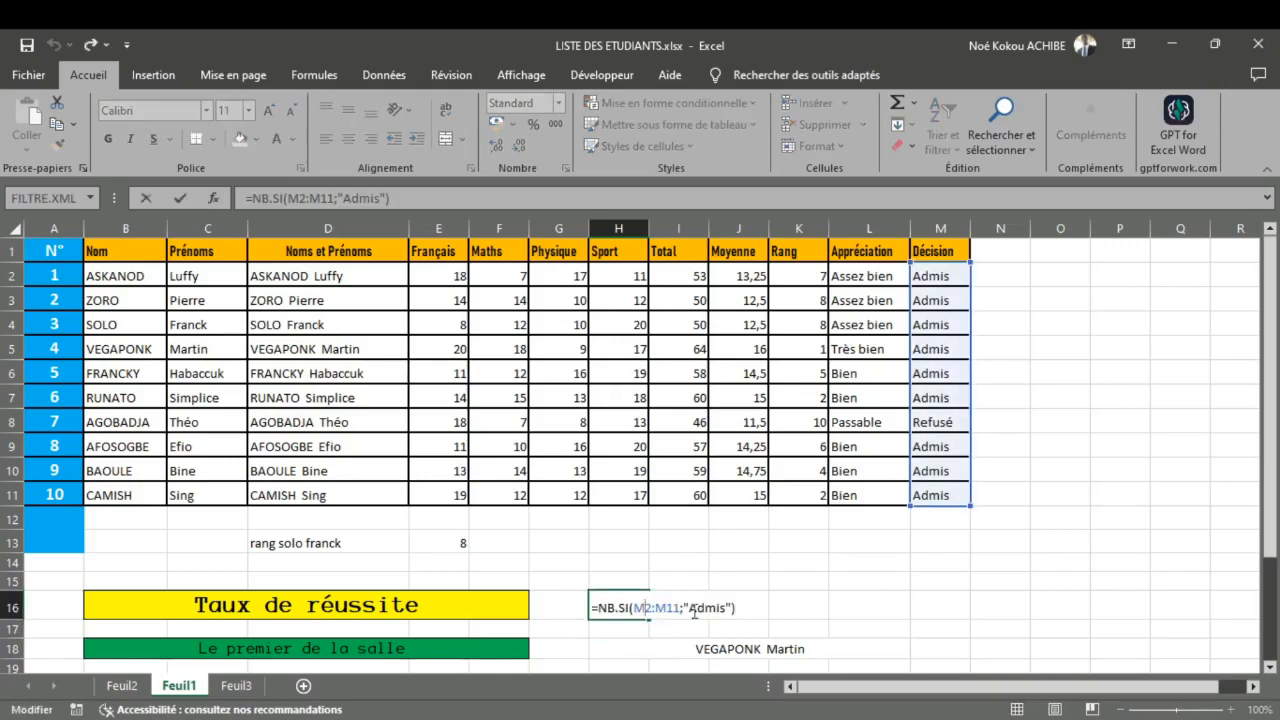
{"action": "left_click", "coordinate": [752, 610]}
{"action": "type", "text": "§"}
{"action": "type", "text": "B"}
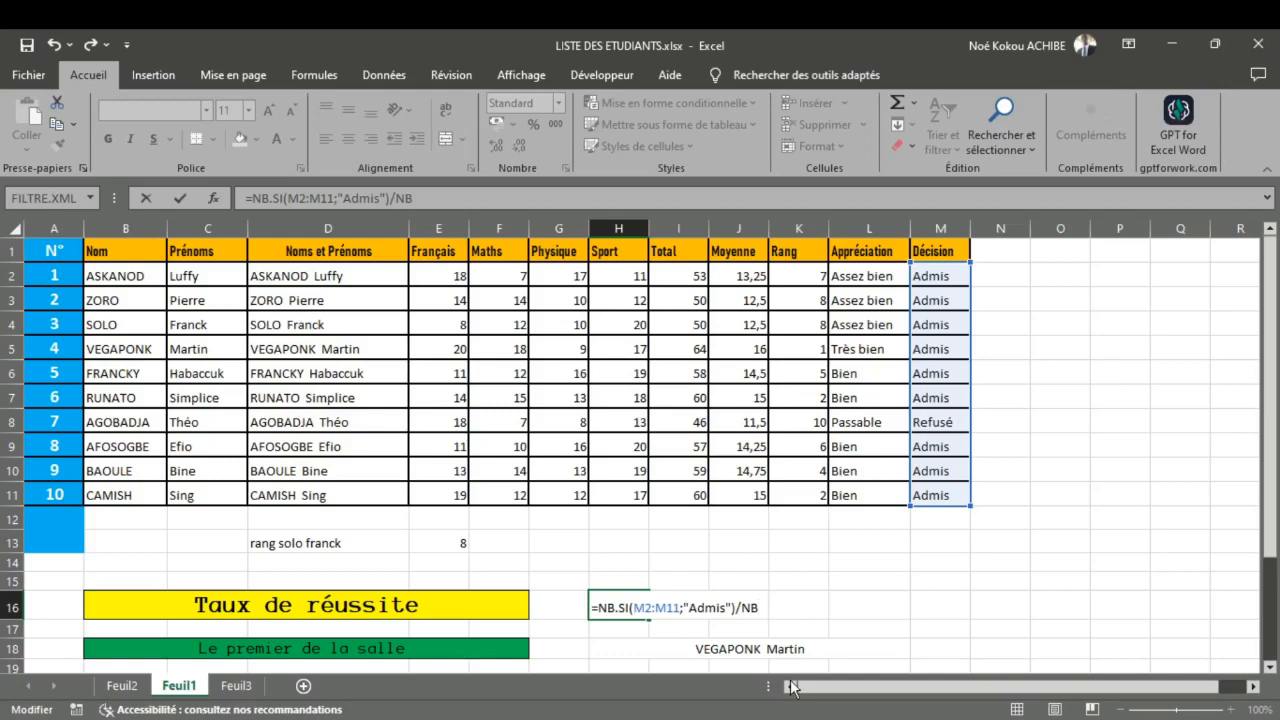
{"action": "type", "text": "VAL("}
{"action": "left_click_drag", "start_coordinate": [946, 272], "coordinate": [946, 493]}
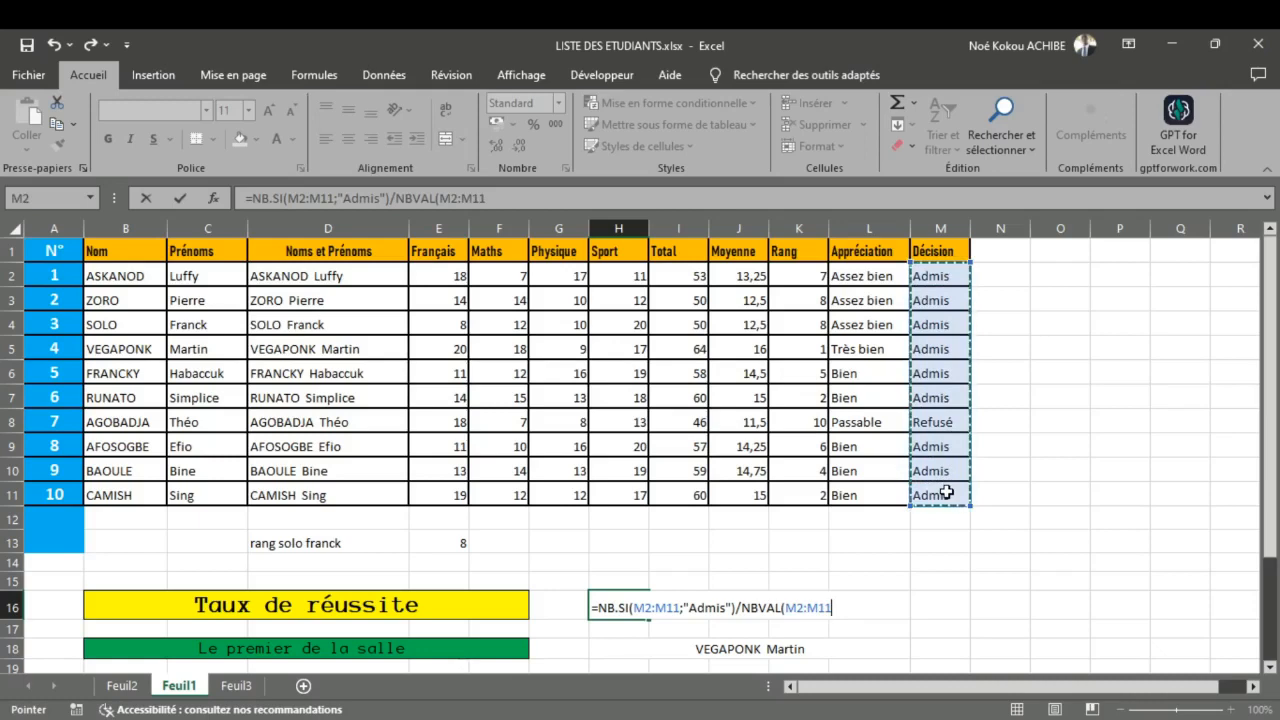
{"action": "type", "text": ")"}
{"action": "key", "text": "Return"}
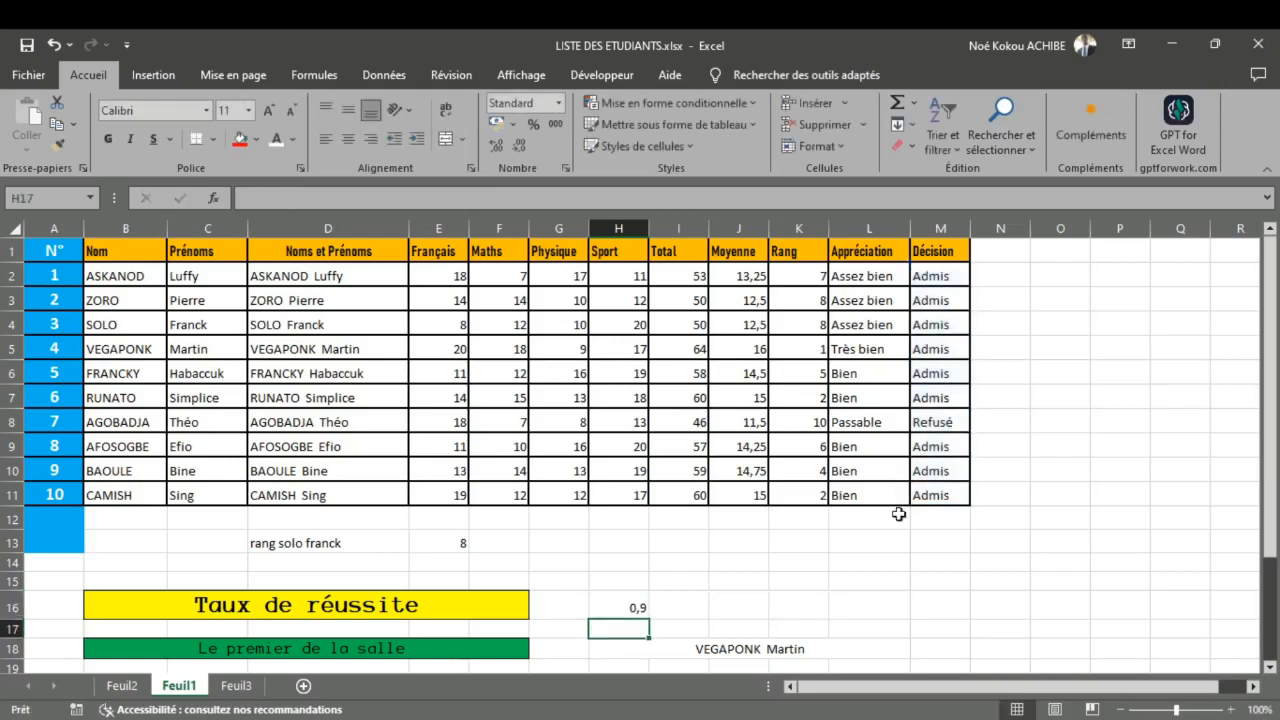
Step: Format the success rate in H16 as a percentage with one decimal place
{"action": "scroll", "coordinate": [690, 608], "scroll_direction": "down", "scroll_amount": 1}
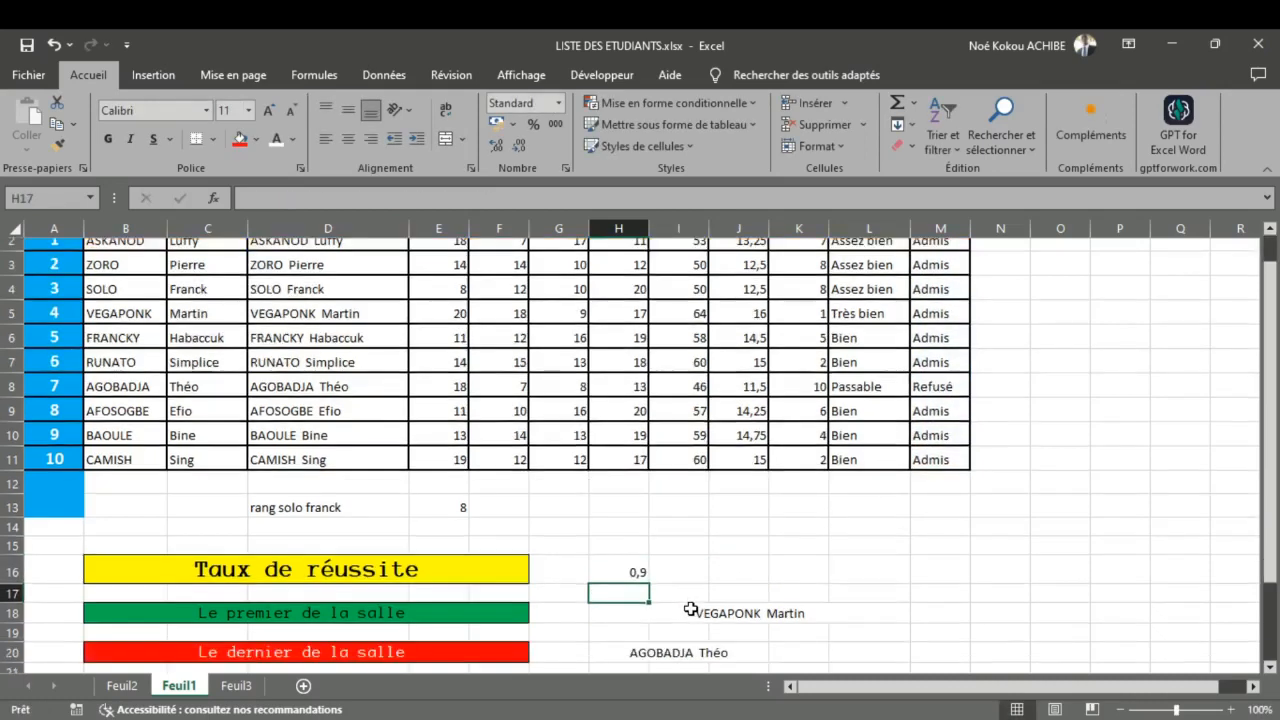
{"action": "scroll", "coordinate": [689, 609], "scroll_direction": "up", "scroll_amount": 1}
{"action": "left_click", "coordinate": [638, 607]}
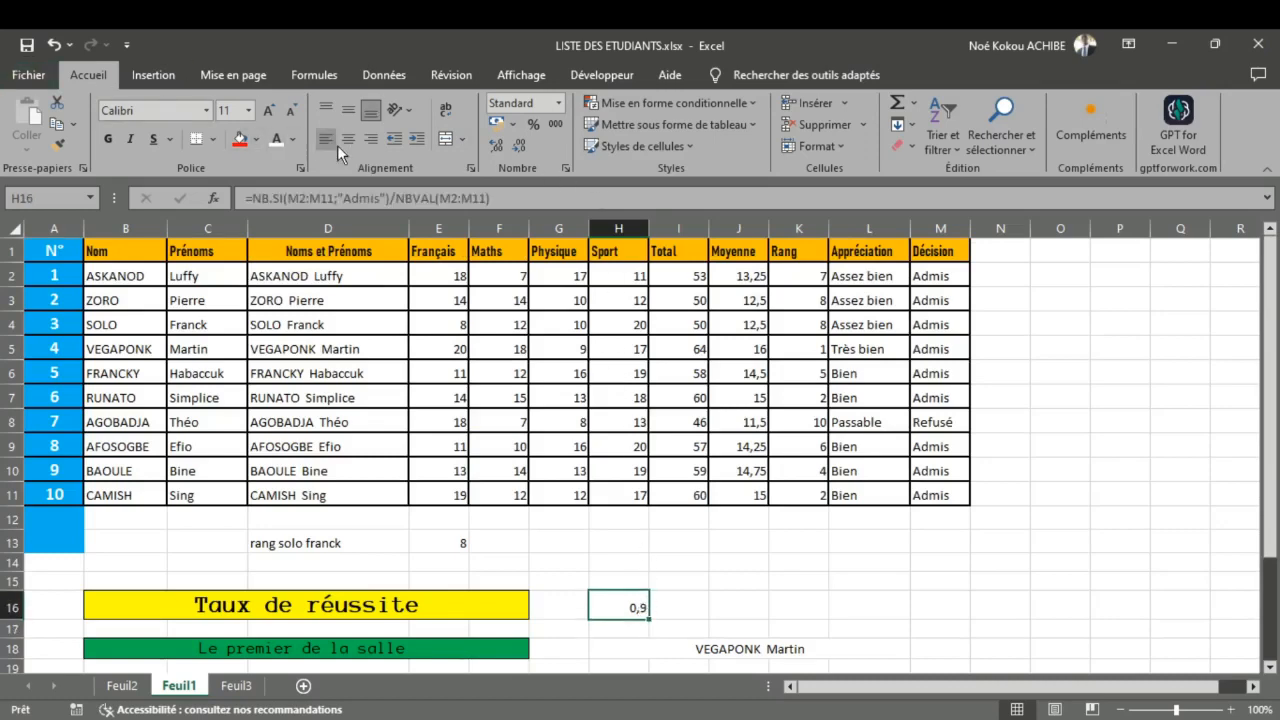
{"action": "left_click", "coordinate": [531, 124]}
{"action": "left_click", "coordinate": [501, 148]}
Step: Review the results beside the three banners on Feuil1 and check the last function listed on Feuil2
{"action": "scroll", "coordinate": [646, 444], "scroll_direction": "down", "scroll_amount": 2}
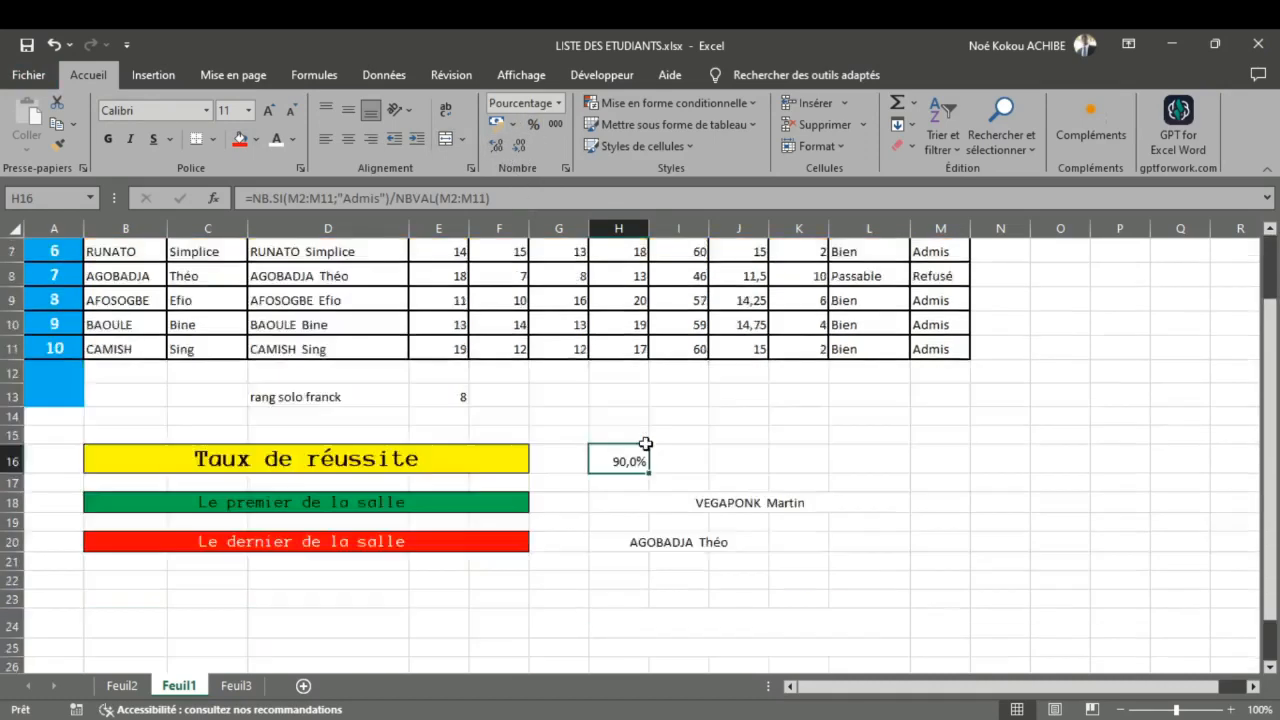
{"action": "scroll", "coordinate": [646, 444], "scroll_direction": "down", "scroll_amount": 2}
{"action": "left_click", "coordinate": [658, 468]}
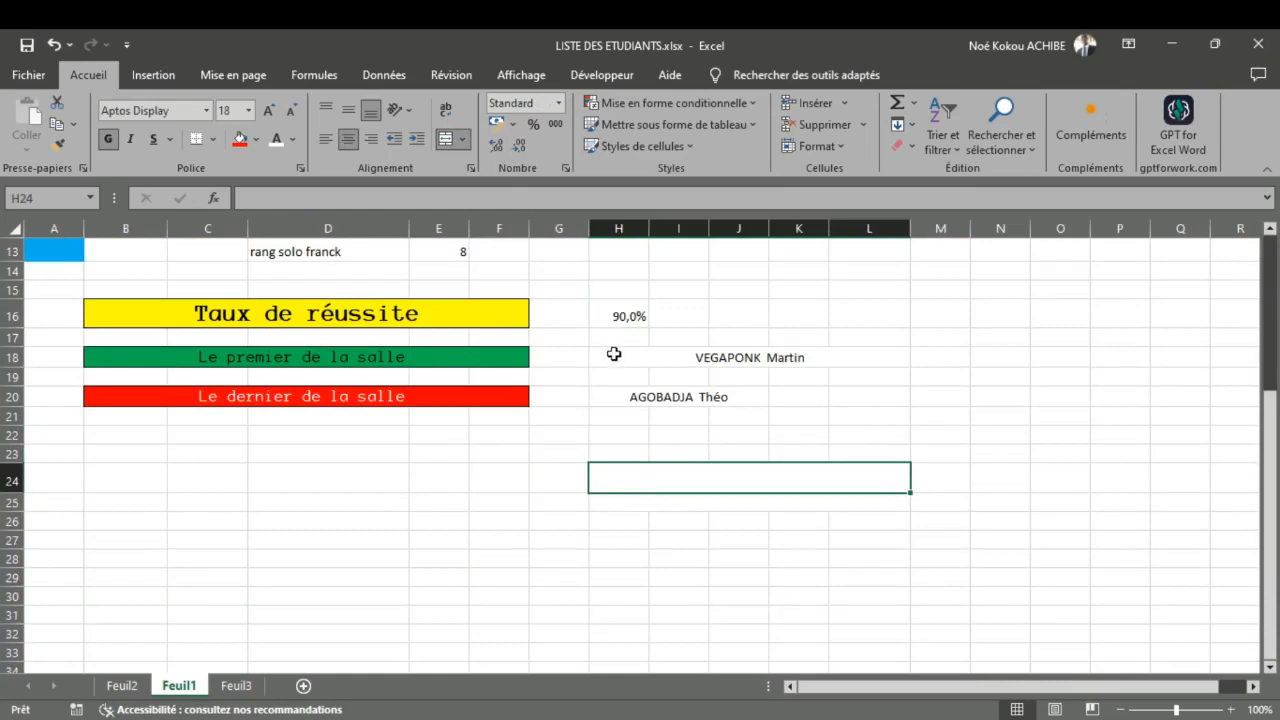
{"action": "scroll", "coordinate": [612, 356], "scroll_direction": "up", "scroll_amount": 3}
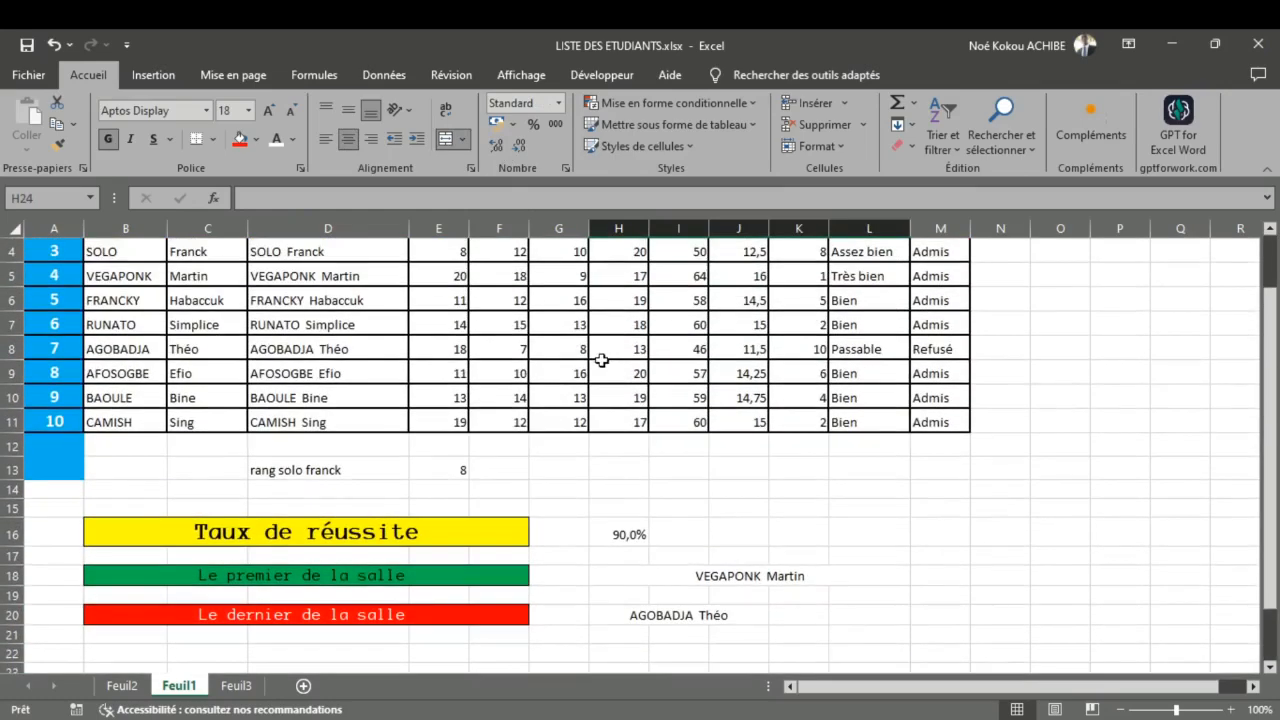
{"action": "scroll", "coordinate": [548, 294], "scroll_direction": "up", "scroll_amount": 1}
{"action": "scroll", "coordinate": [547, 293], "scroll_direction": "down", "scroll_amount": 3}
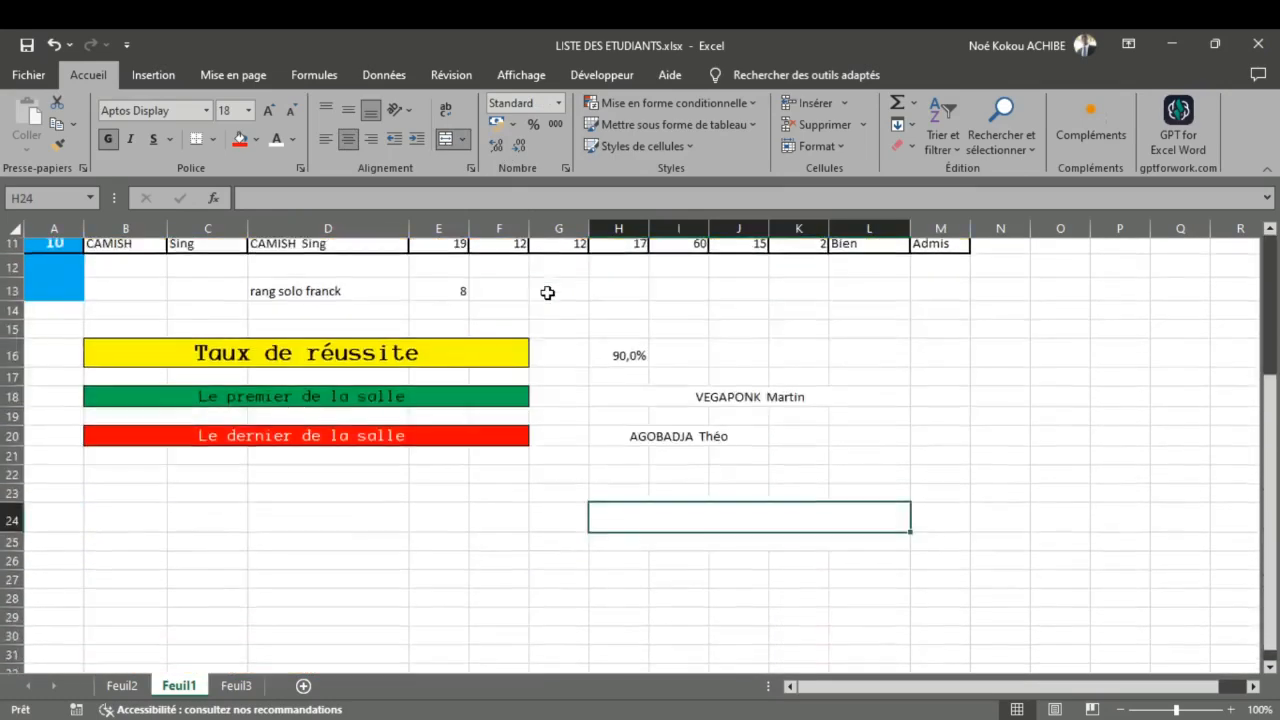
{"action": "scroll", "coordinate": [548, 293], "scroll_direction": "down", "scroll_amount": 1}
{"action": "scroll", "coordinate": [548, 297], "scroll_direction": "up", "scroll_amount": 1}
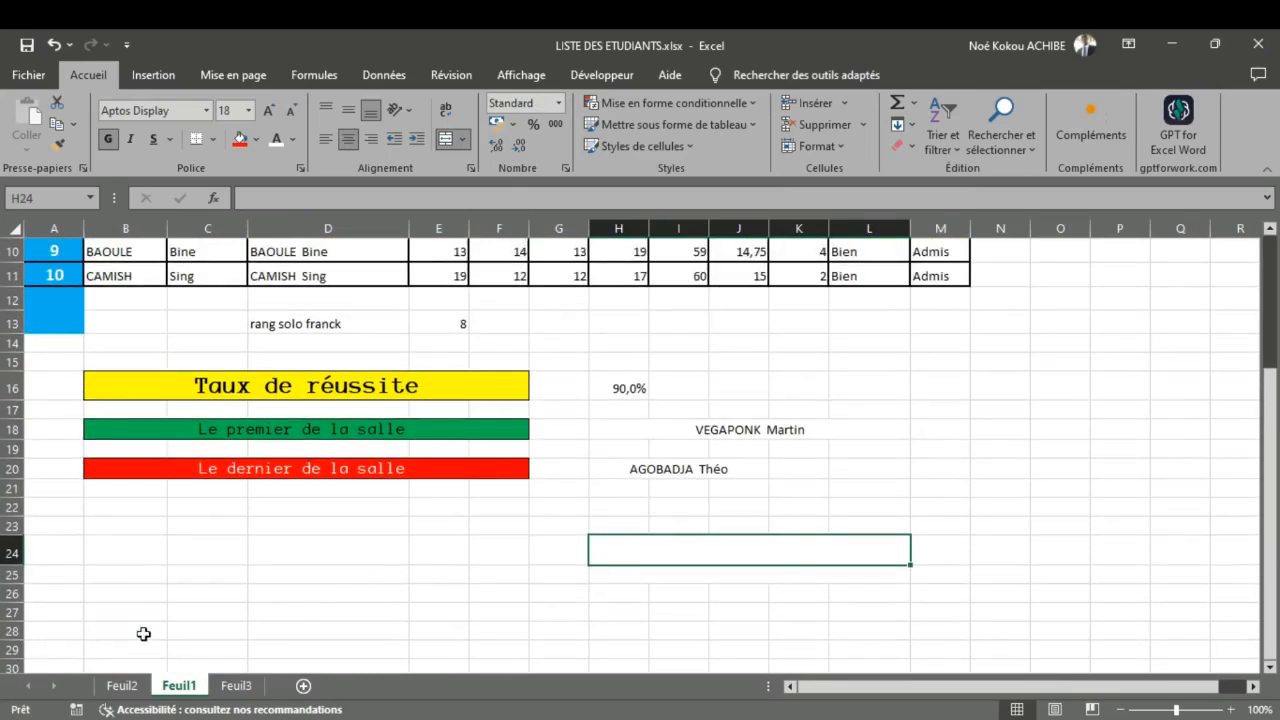
{"action": "left_click", "coordinate": [121, 688]}
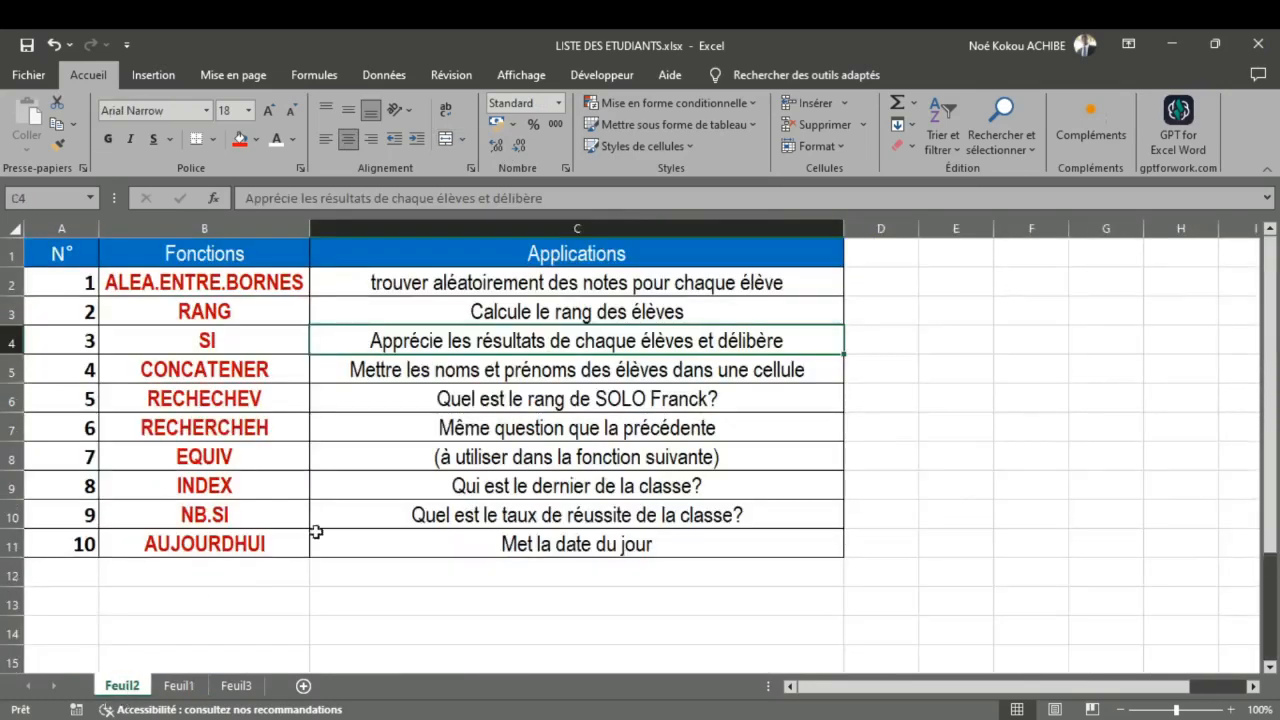
{"action": "left_click", "coordinate": [180, 686]}
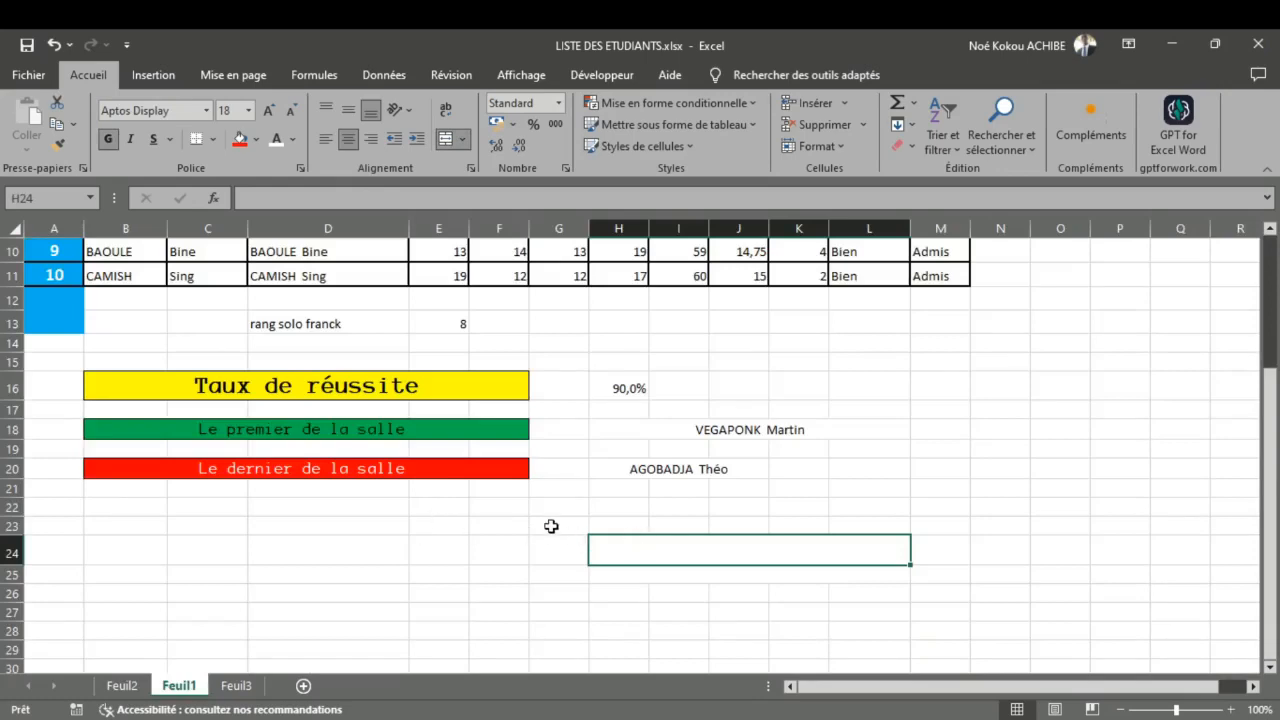
Step: Enter =AUJOURDHUI() in merged cell H24 of Feuil1, below the class results, to insert the current date
{"action": "scroll", "coordinate": [551, 527], "scroll_direction": "down", "scroll_amount": 1}
{"action": "scroll", "coordinate": [551, 527], "scroll_direction": "up", "scroll_amount": 3}
{"action": "scroll", "coordinate": [551, 527], "scroll_direction": "down", "scroll_amount": 2}
{"action": "left_click", "coordinate": [543, 556]}
{"action": "left_click", "coordinate": [627, 551]}
{"action": "type", "text": "=Aujou"}
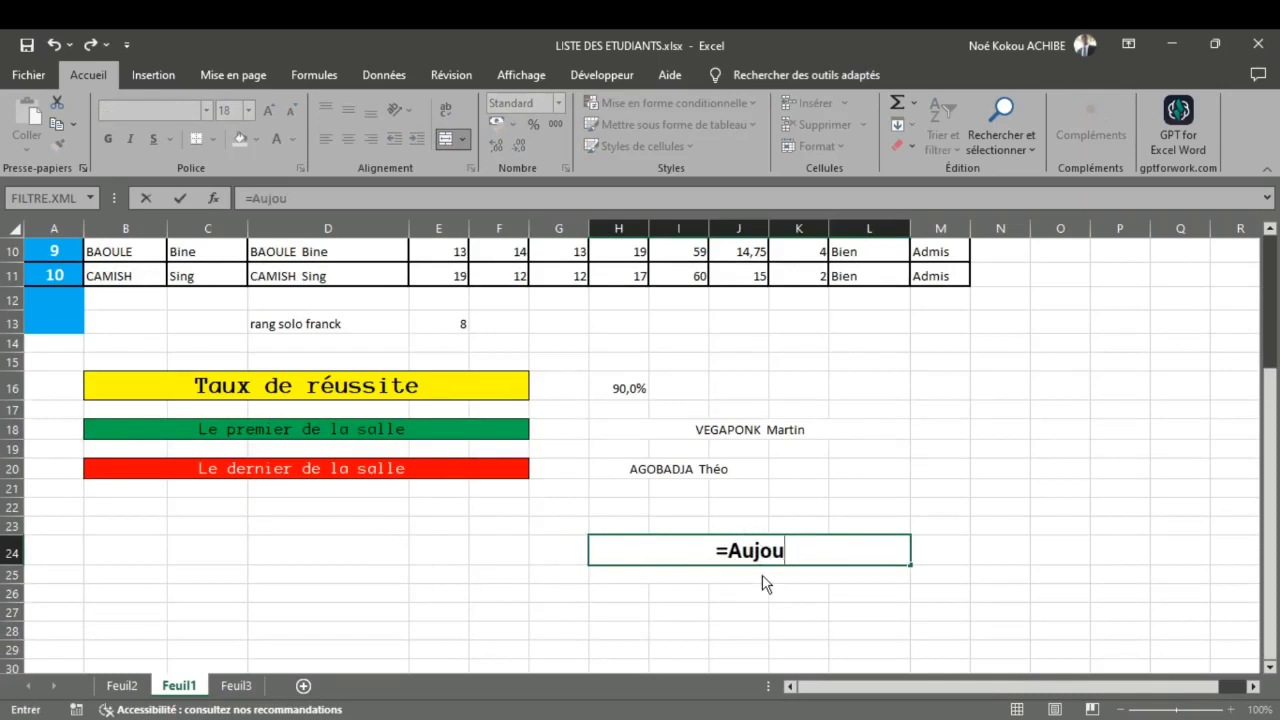
{"action": "key", "text": "Tab"}
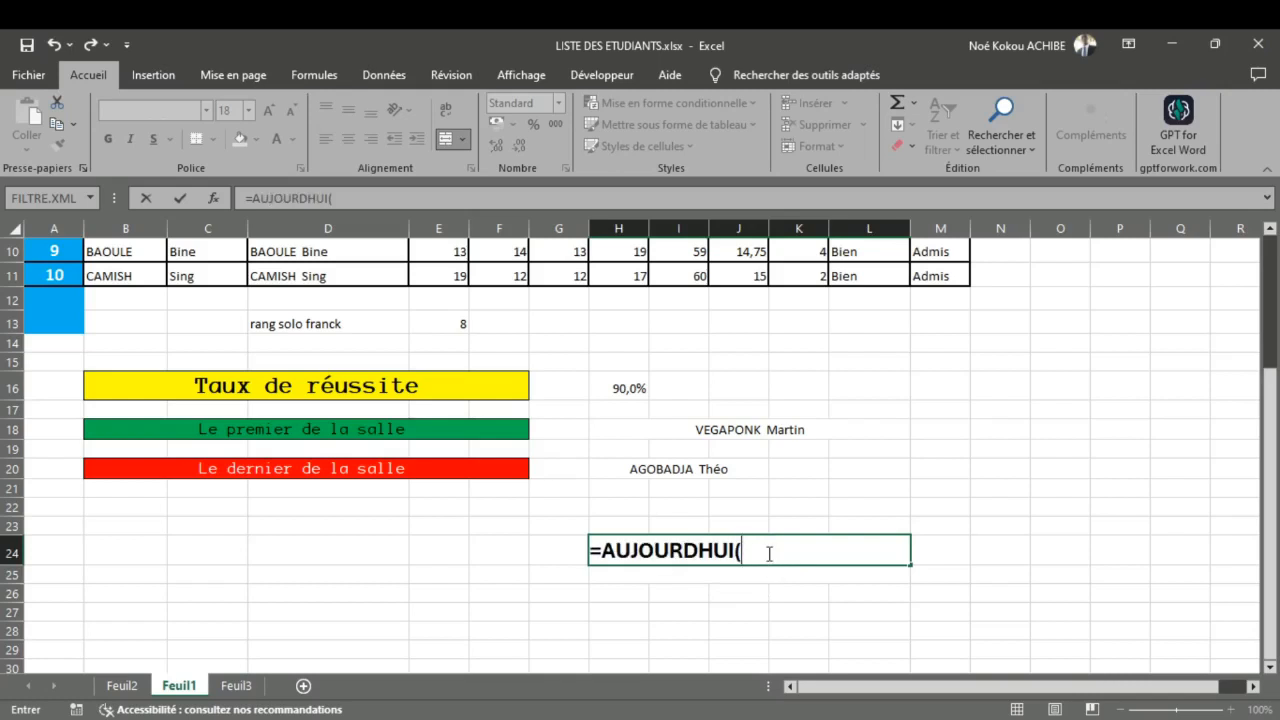
{"action": "type", "text": ")"}
{"action": "key", "text": "Return"}
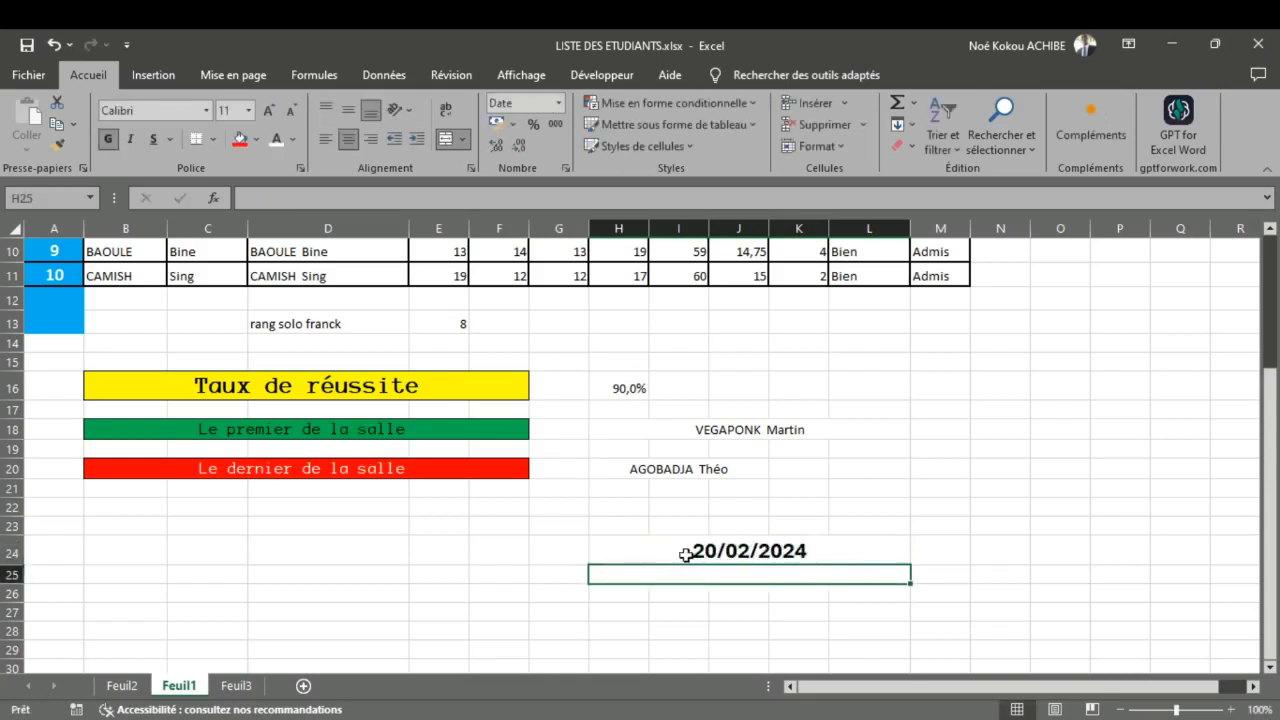
Step: Format the date in H24 as a long date with weekday, like "mardi 20 février 2024", and inspect the cell's formula
{"action": "left_click", "coordinate": [690, 551]}
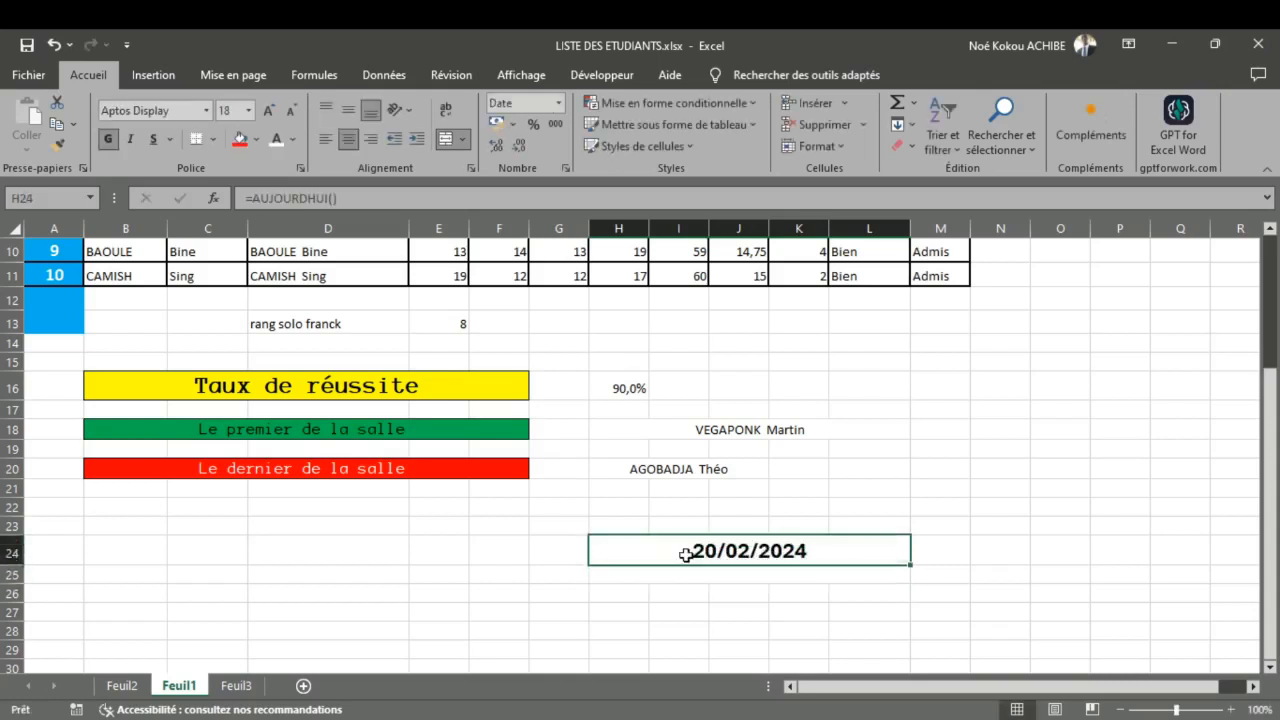
{"action": "left_click", "coordinate": [560, 106]}
{"action": "left_click", "coordinate": [568, 168]}
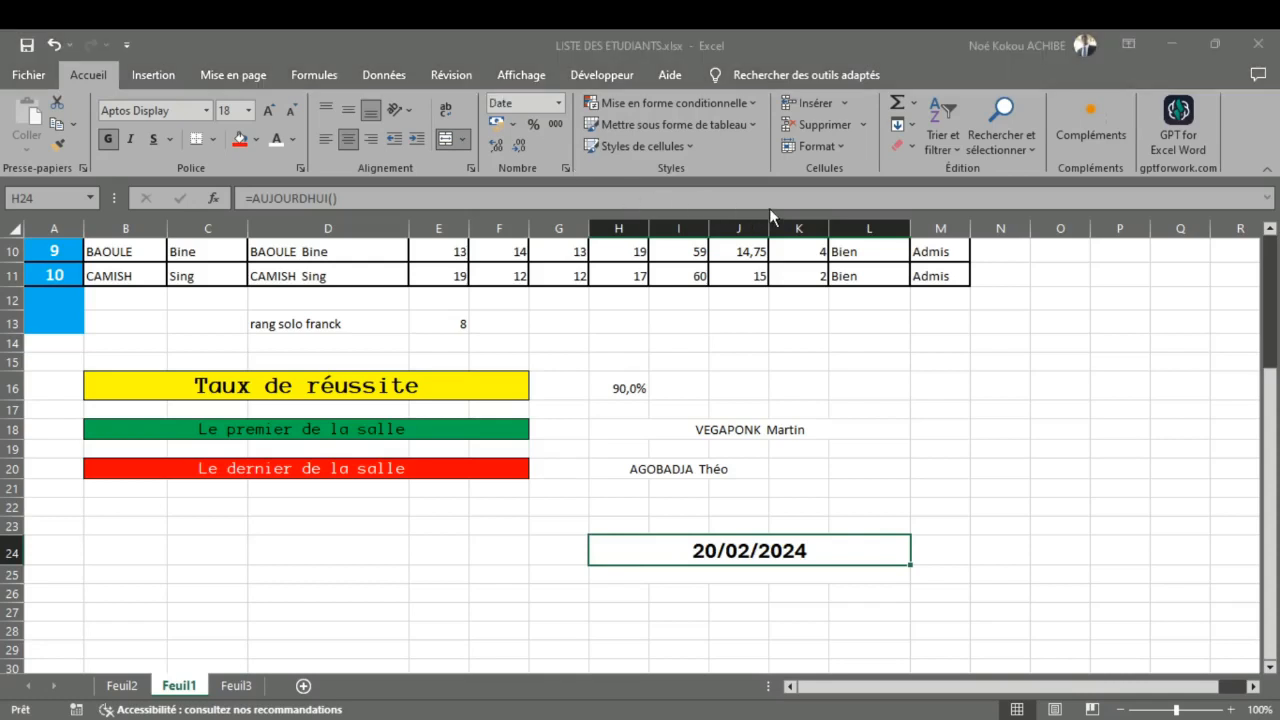
{"action": "left_click", "coordinate": [996, 479]}
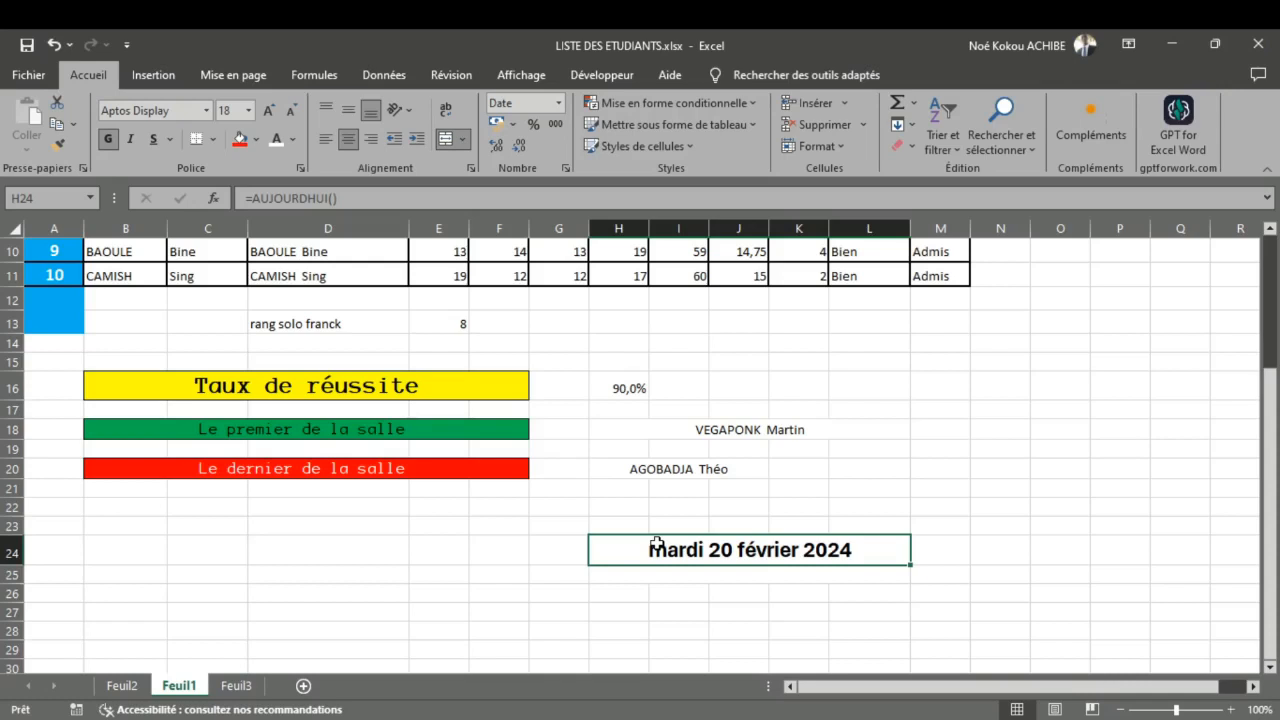
{"action": "double_click", "coordinate": [656, 545]}
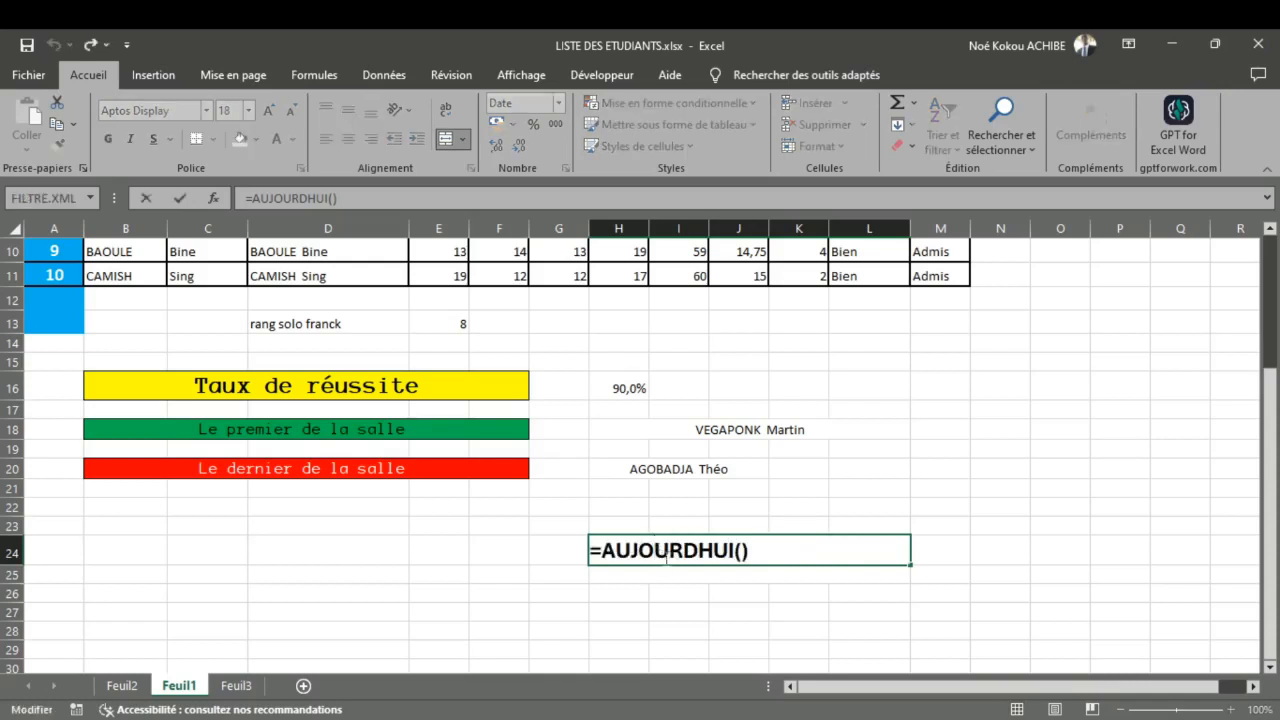
{"action": "left_click", "coordinate": [772, 489]}
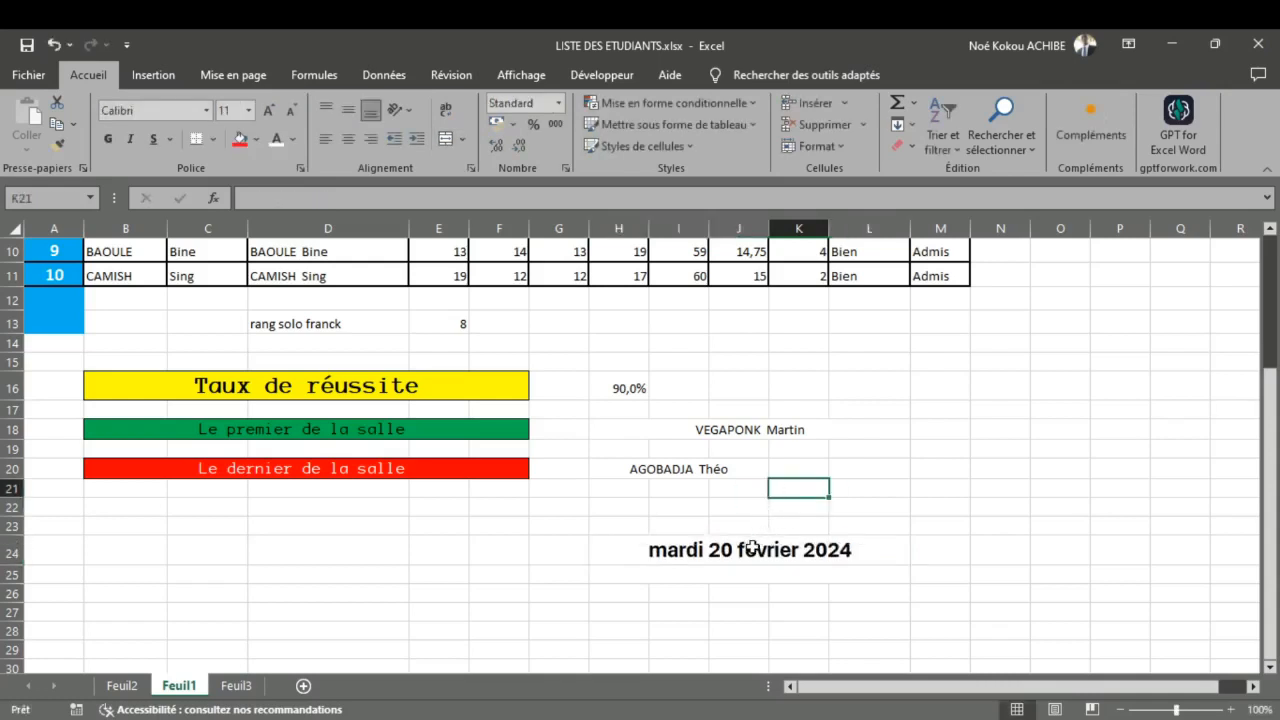
Step: Change H24's date format to the short numeric form, like 20/02/2024
{"action": "left_click", "coordinate": [752, 547]}
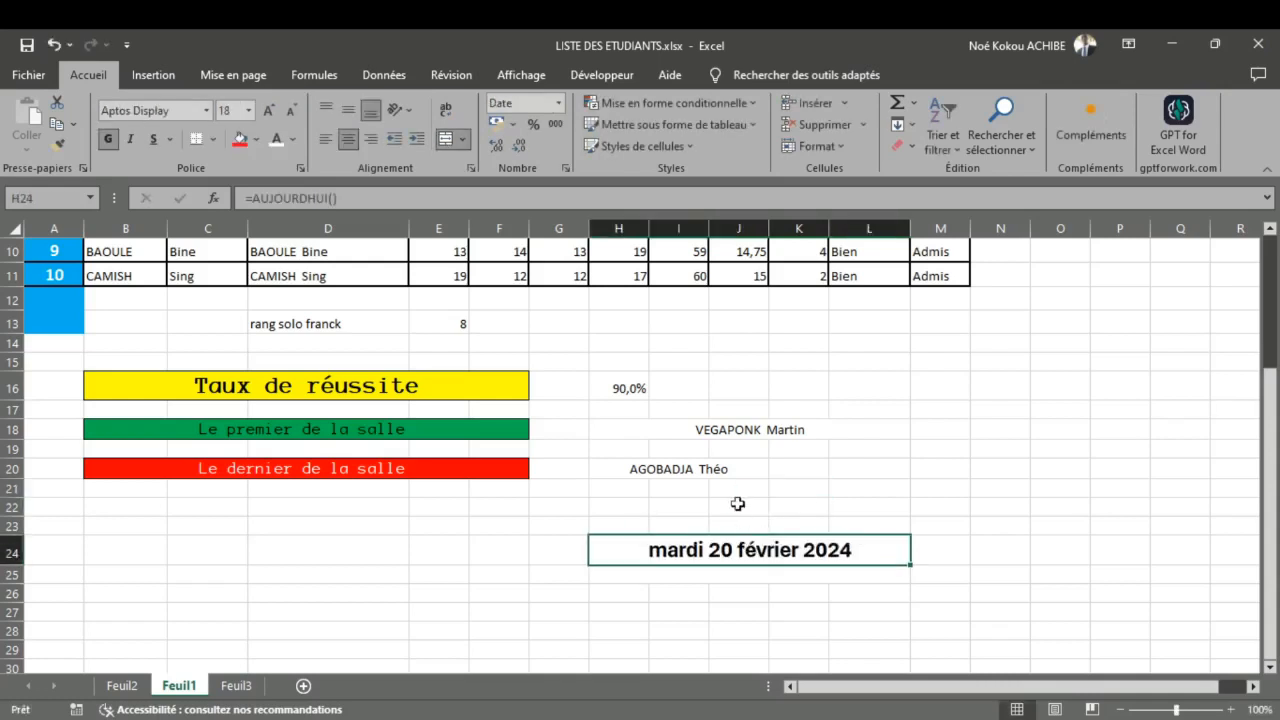
{"action": "left_click", "coordinate": [559, 106]}
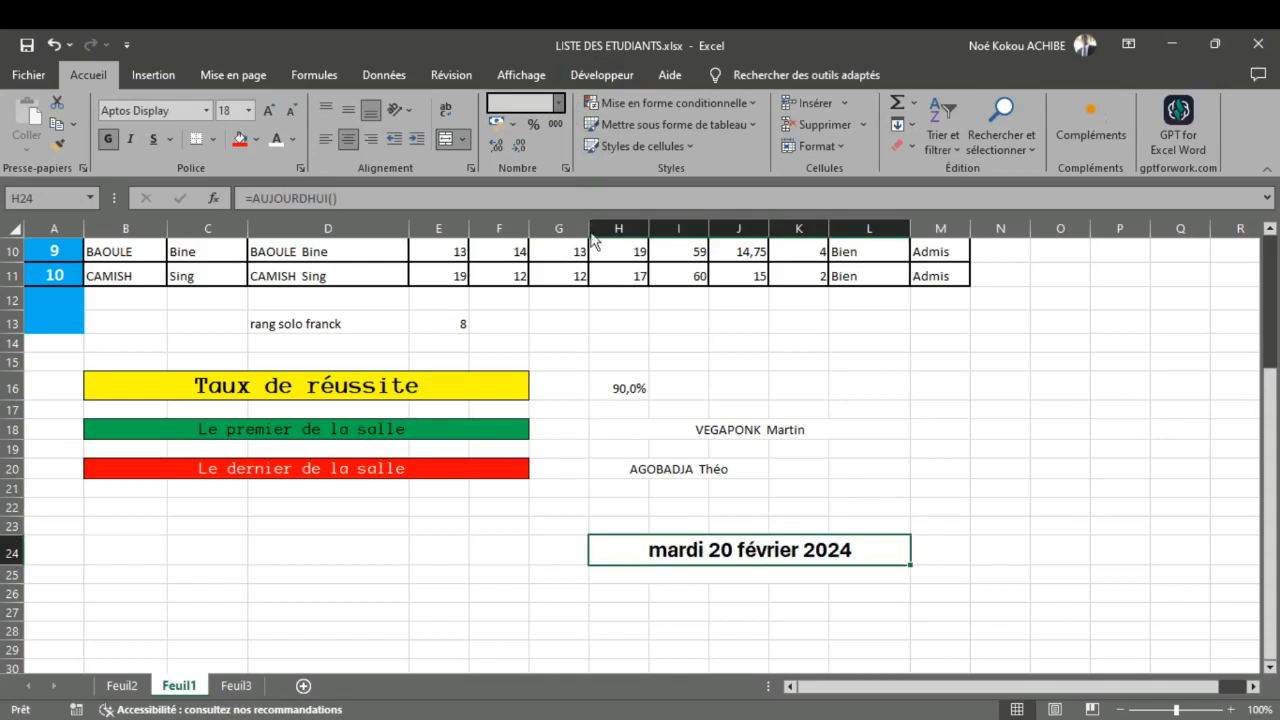
{"action": "left_click", "coordinate": [648, 540]}
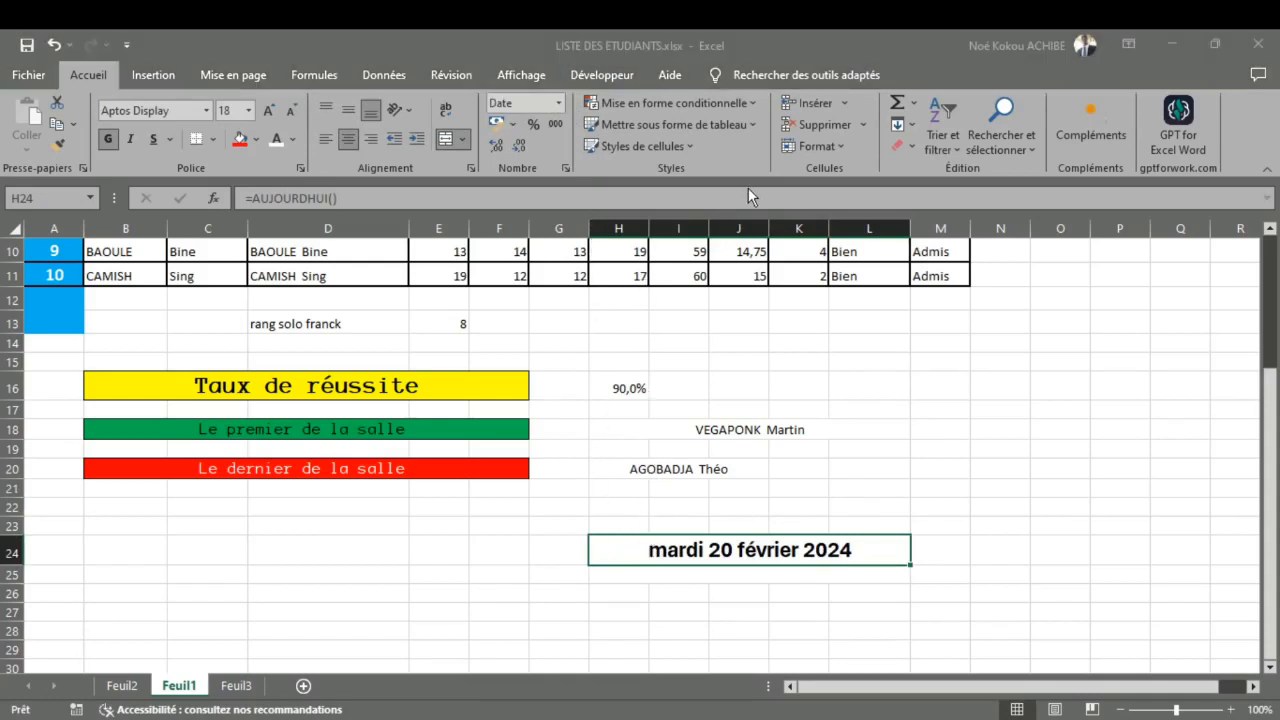
{"action": "left_click", "coordinate": [986, 481]}
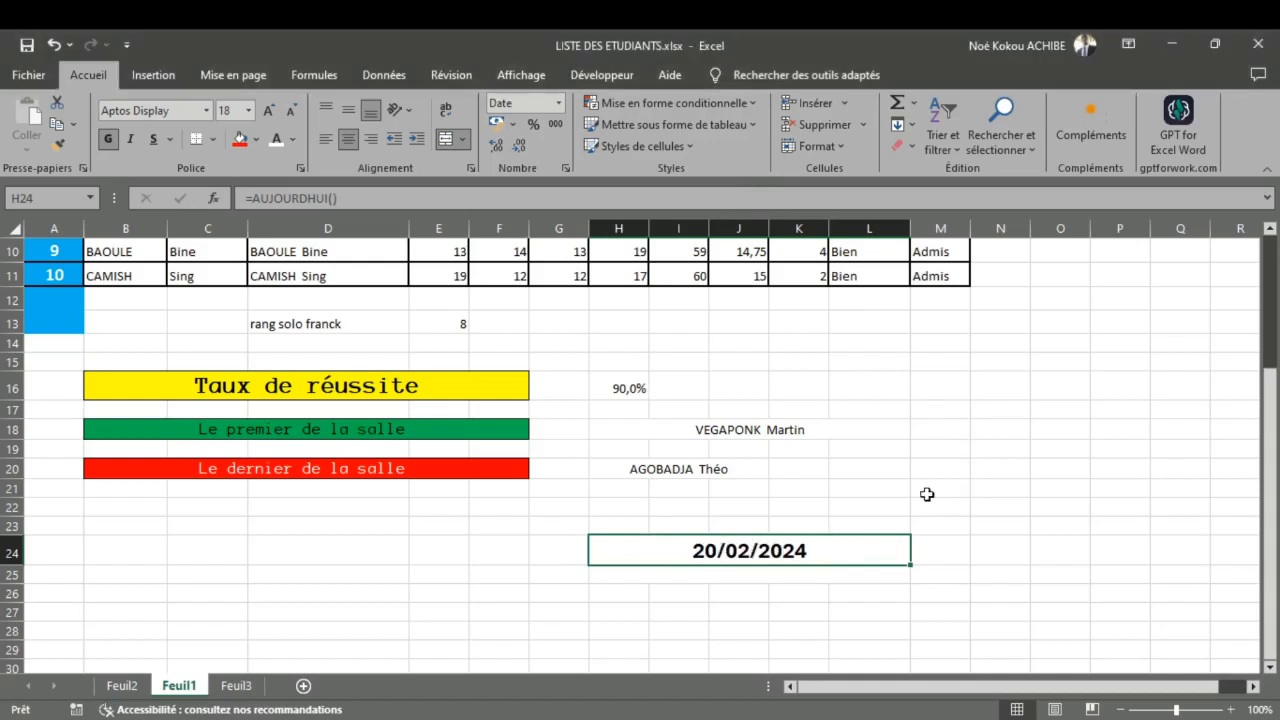
Step: Enter =JOUR(H24) in cell H26, below the date, to extract the day
{"action": "scroll", "coordinate": [798, 487], "scroll_direction": "down", "scroll_amount": 3}
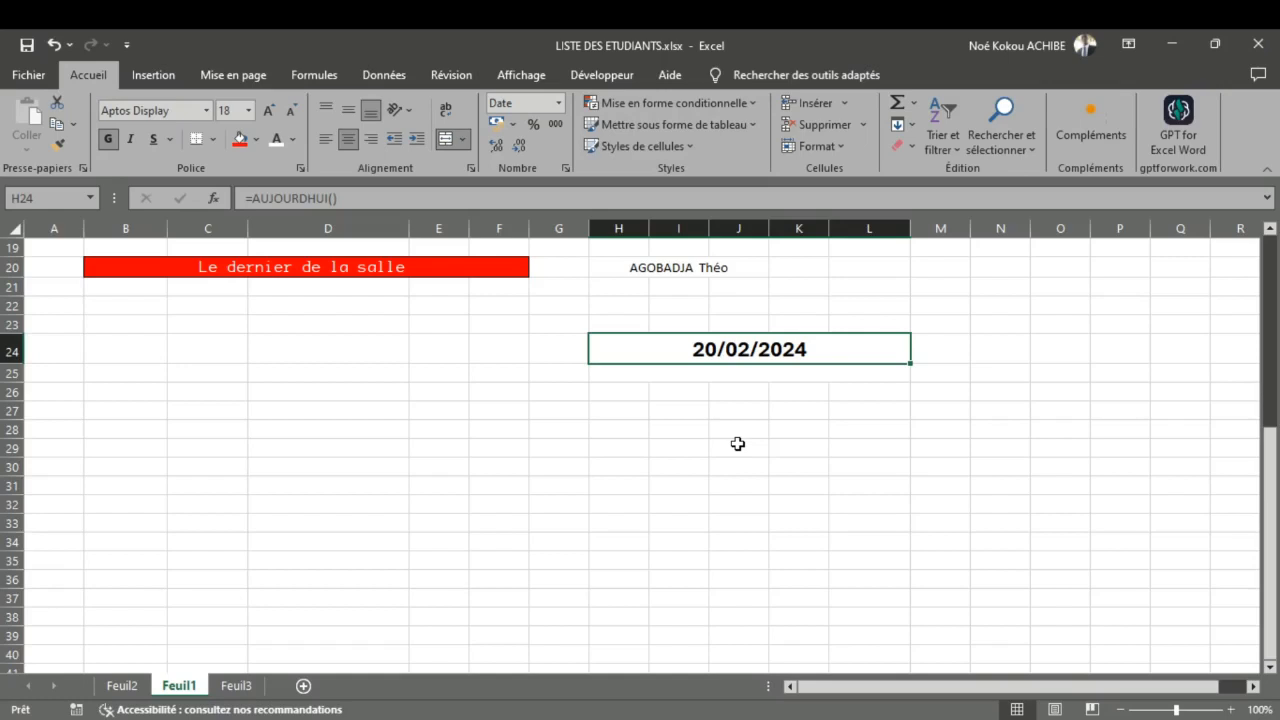
{"action": "left_click", "coordinate": [629, 393]}
{"action": "type", "text": "="}
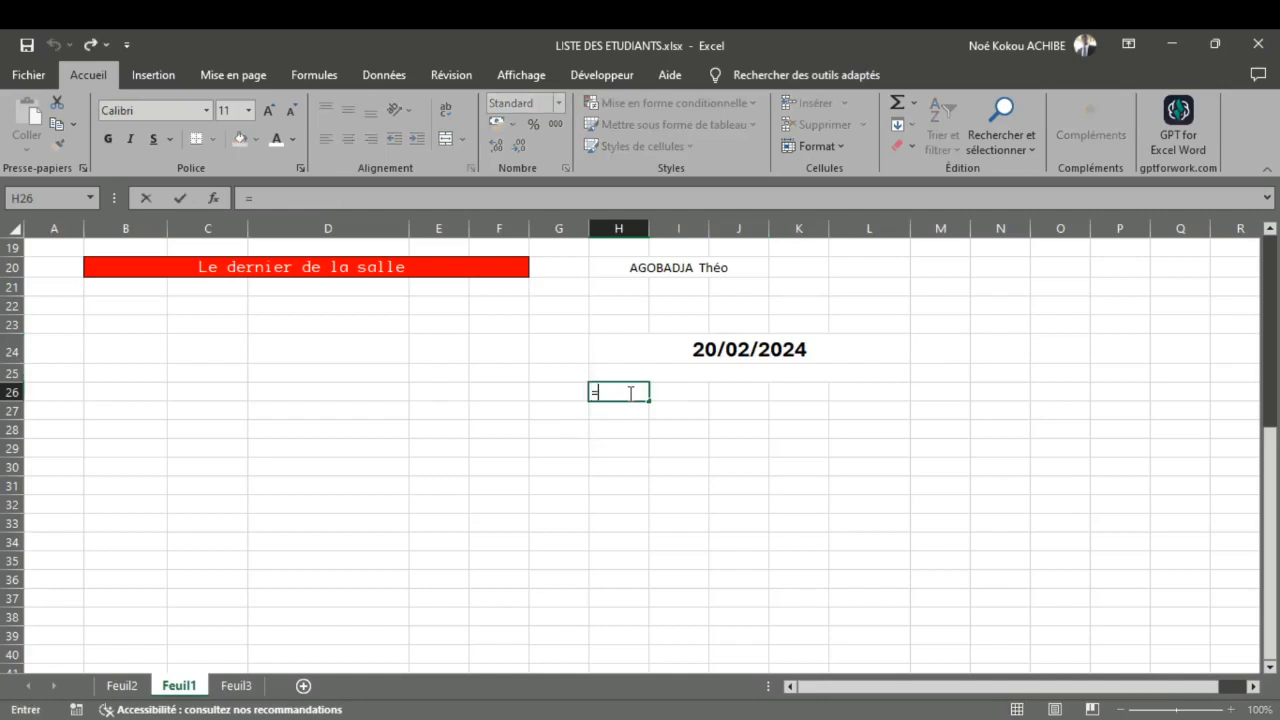
{"action": "type", "text": "JOU"}
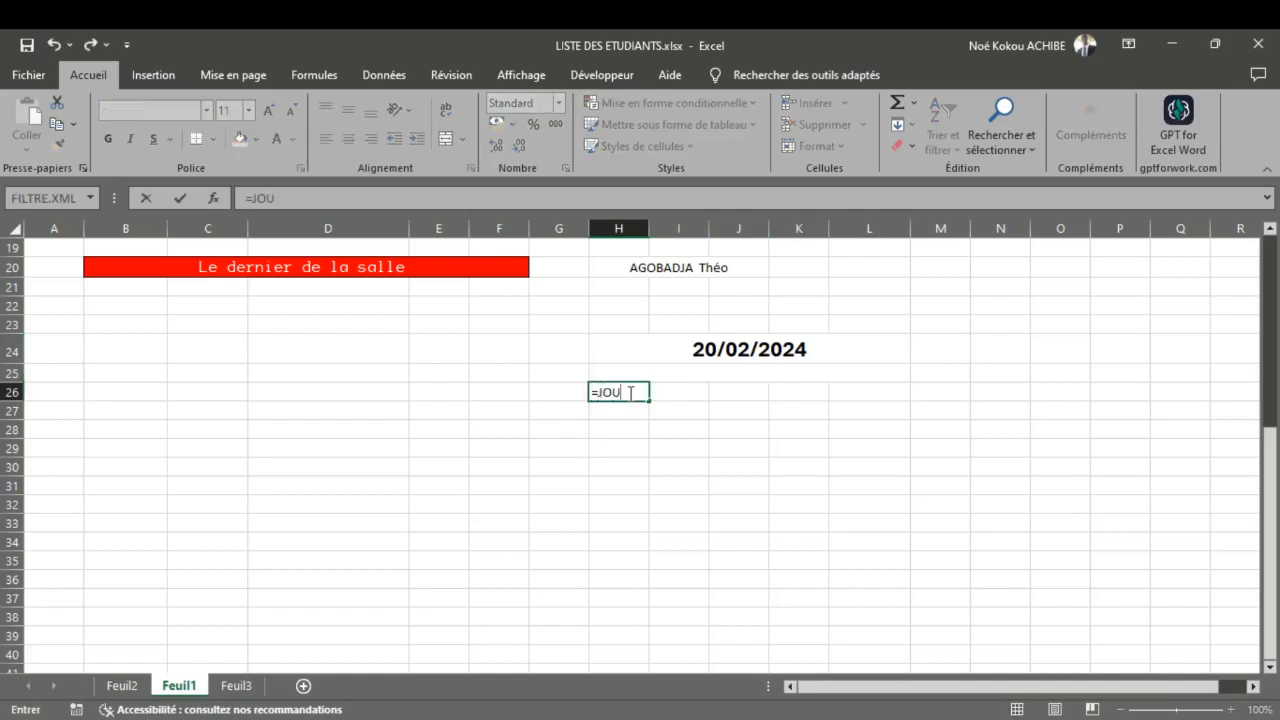
{"action": "left_click", "coordinate": [707, 348]}
{"action": "double_click", "coordinate": [630, 391]}
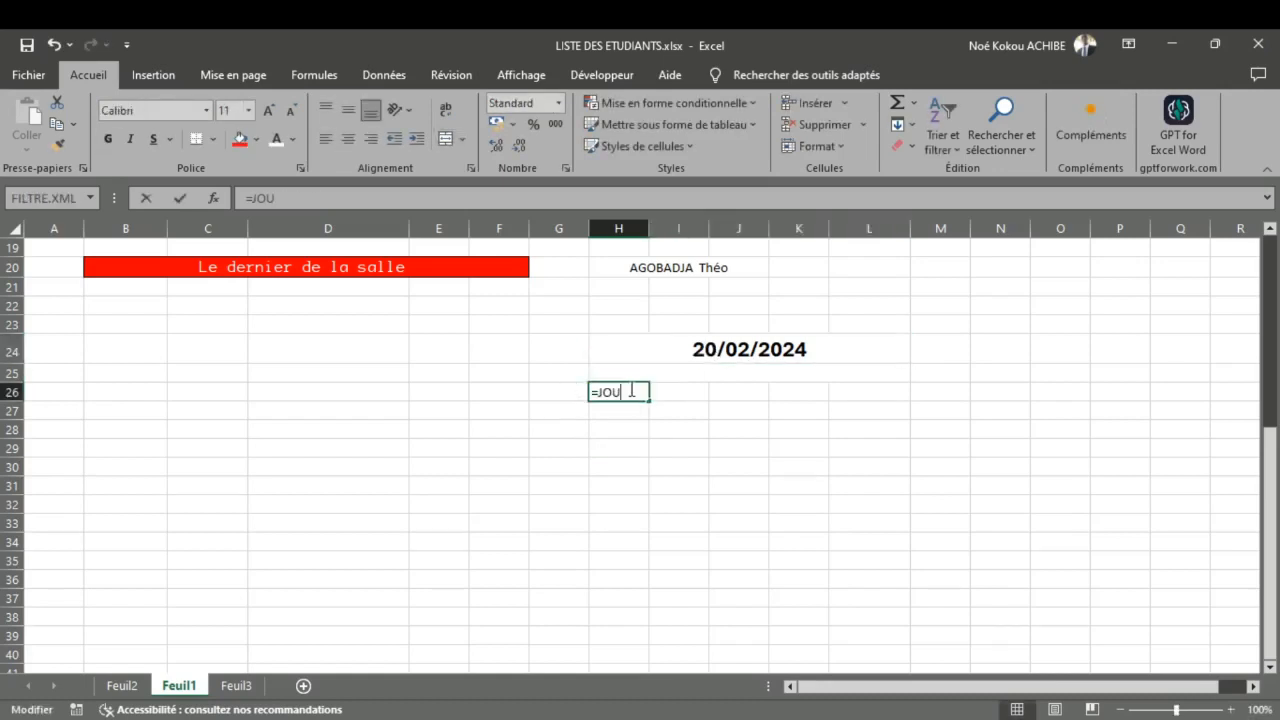
{"action": "type", "text": "r"}
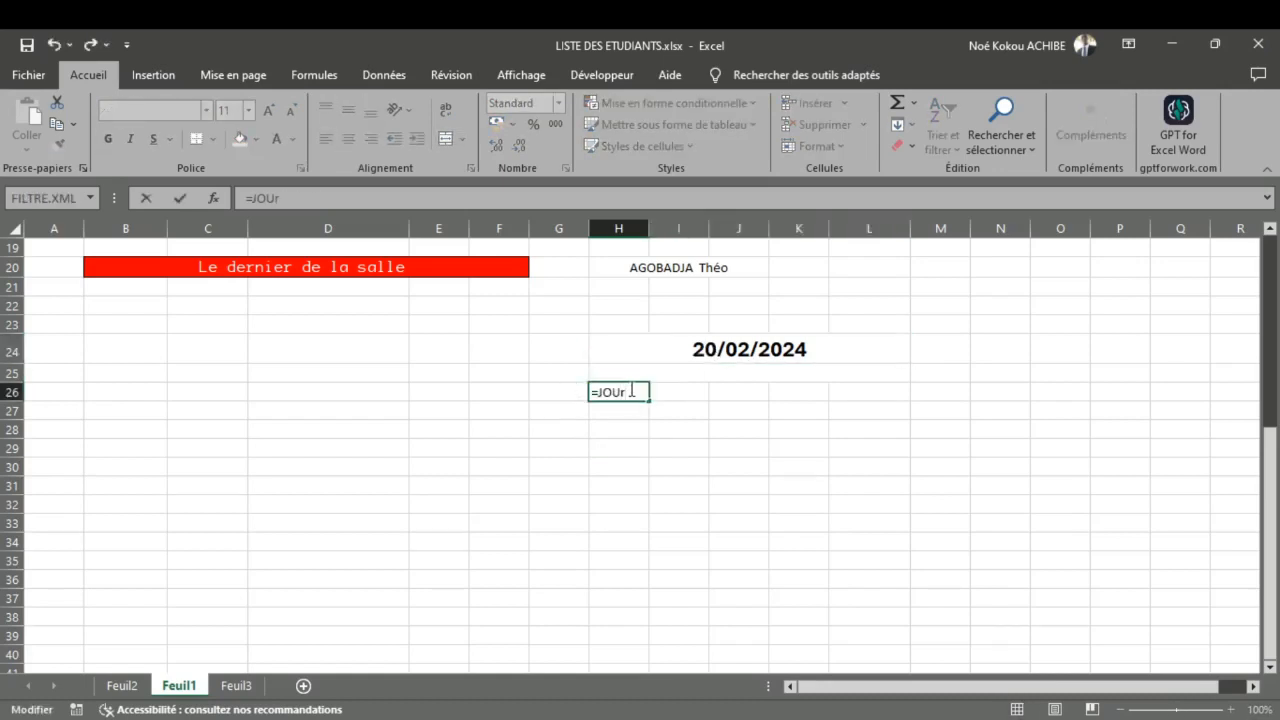
{"action": "key", "text": "Tab"}
{"action": "left_click", "coordinate": [713, 355]}
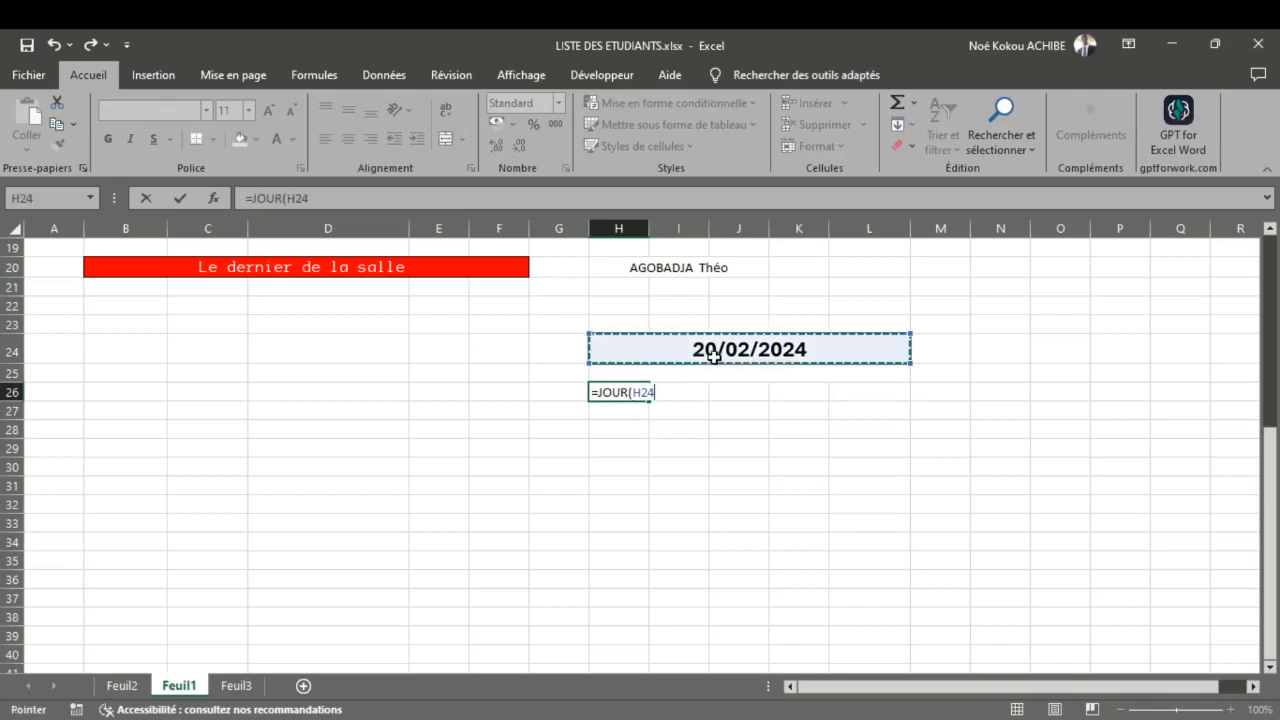
{"action": "type", "text": ")"}
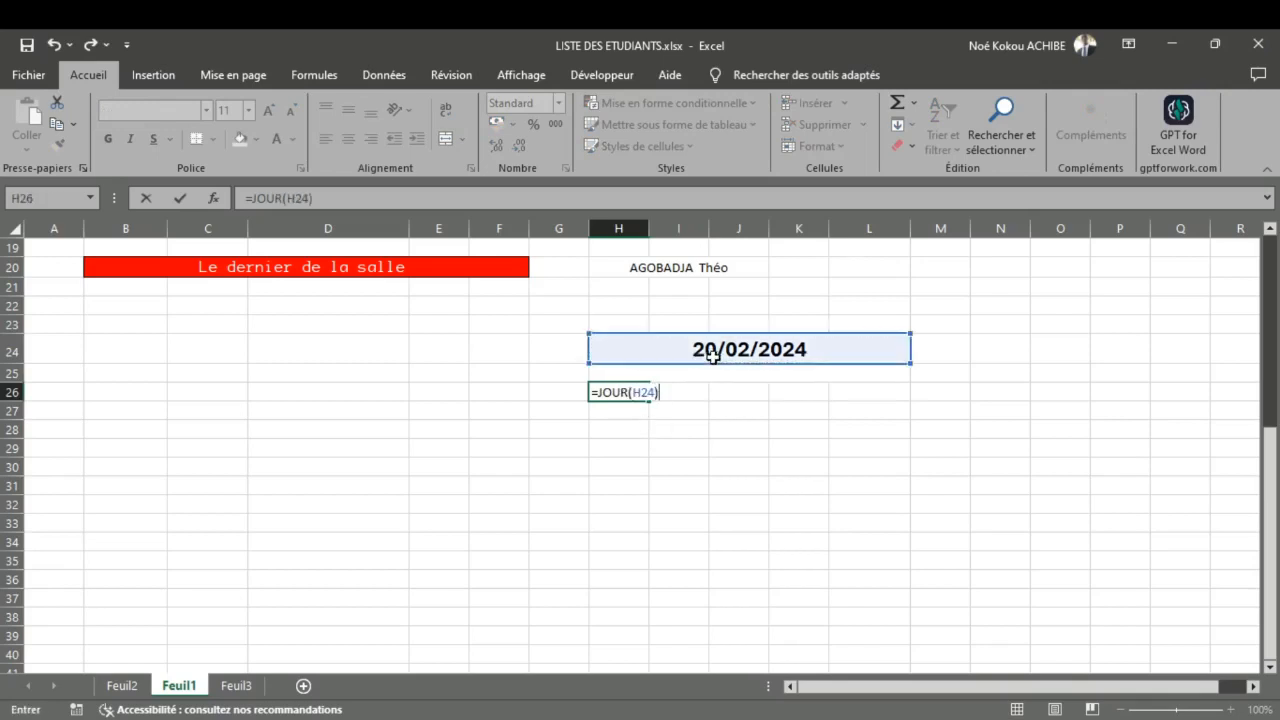
{"action": "key", "text": "Return"}
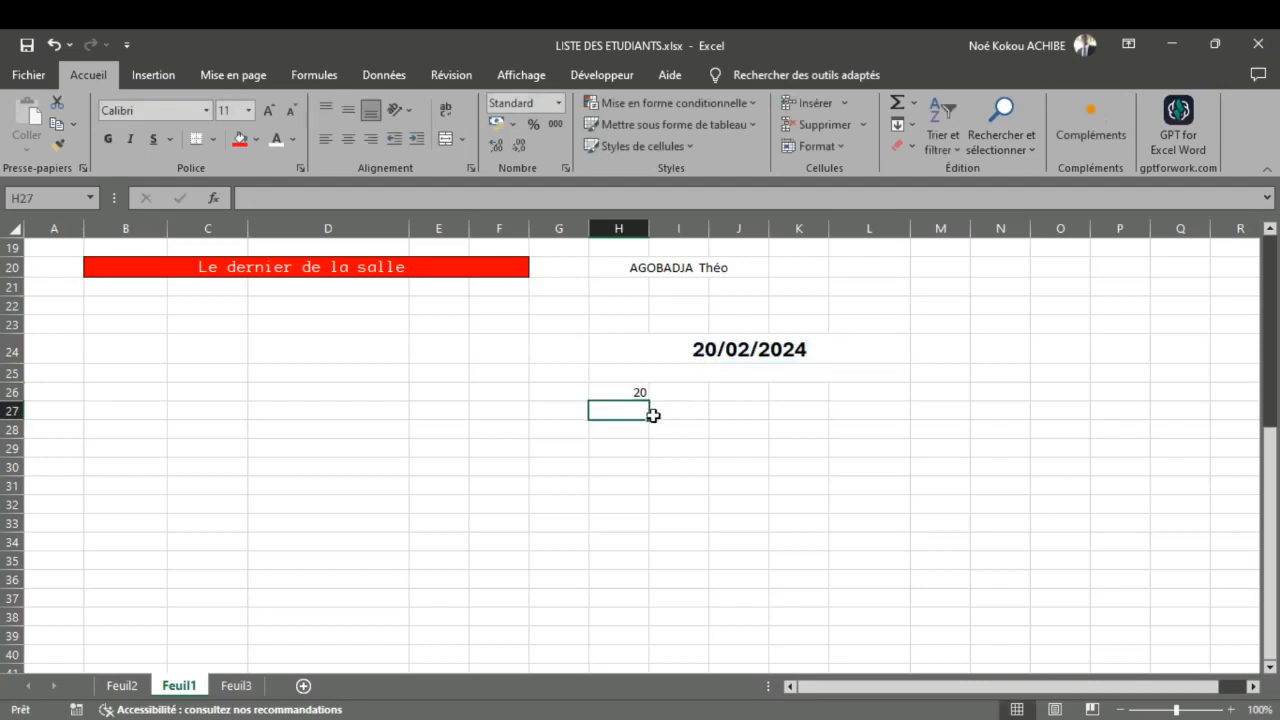
Step: Enter =MOIS(H24) in cell H27 to extract the month from the date
{"action": "type", "text": ")"}
{"action": "key", "text": "BackSpace"}
{"action": "type", "text": "="}
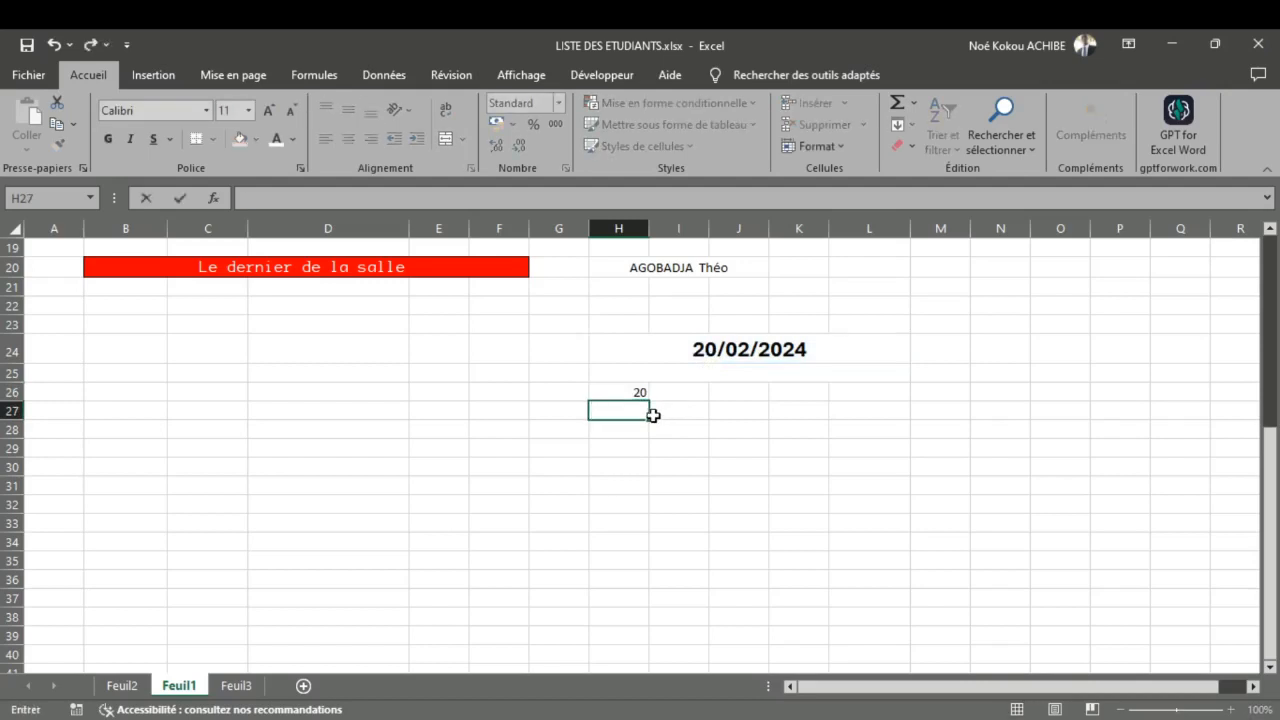
{"action": "type", "text": "moi"}
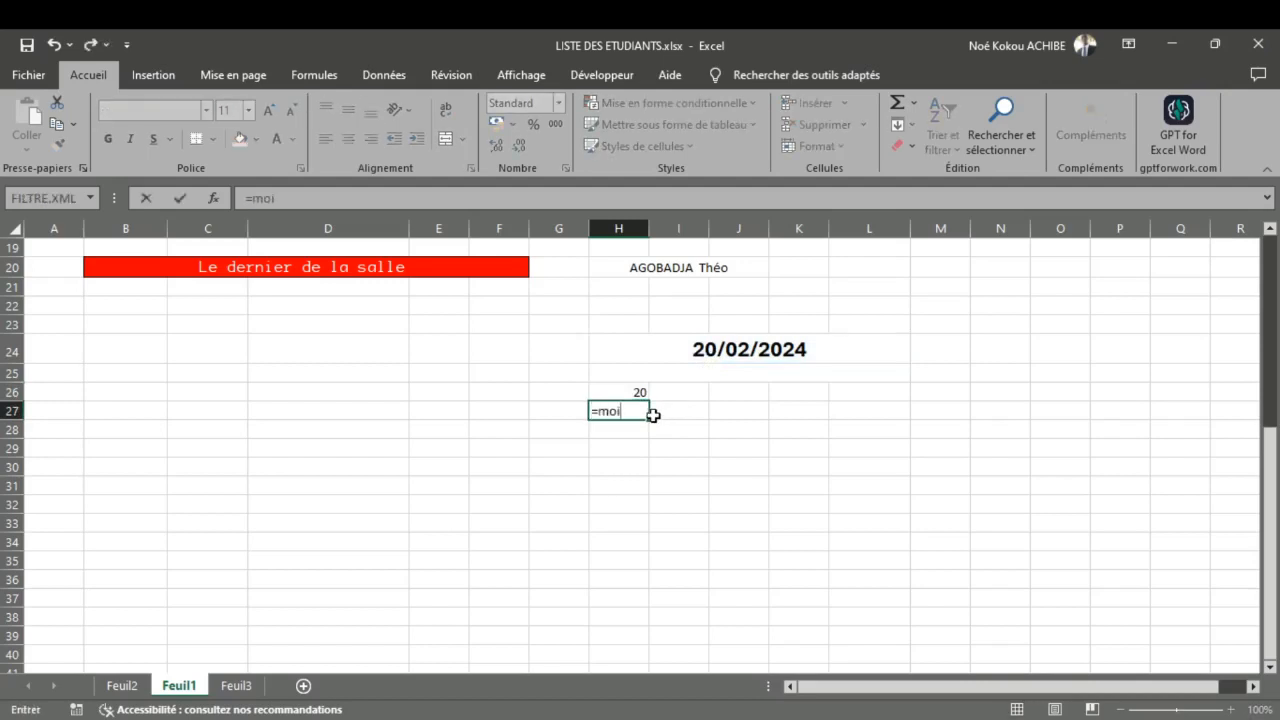
{"action": "type", "text": "s"}
{"action": "key", "text": "Tab"}
{"action": "left_click", "coordinate": [666, 351]}
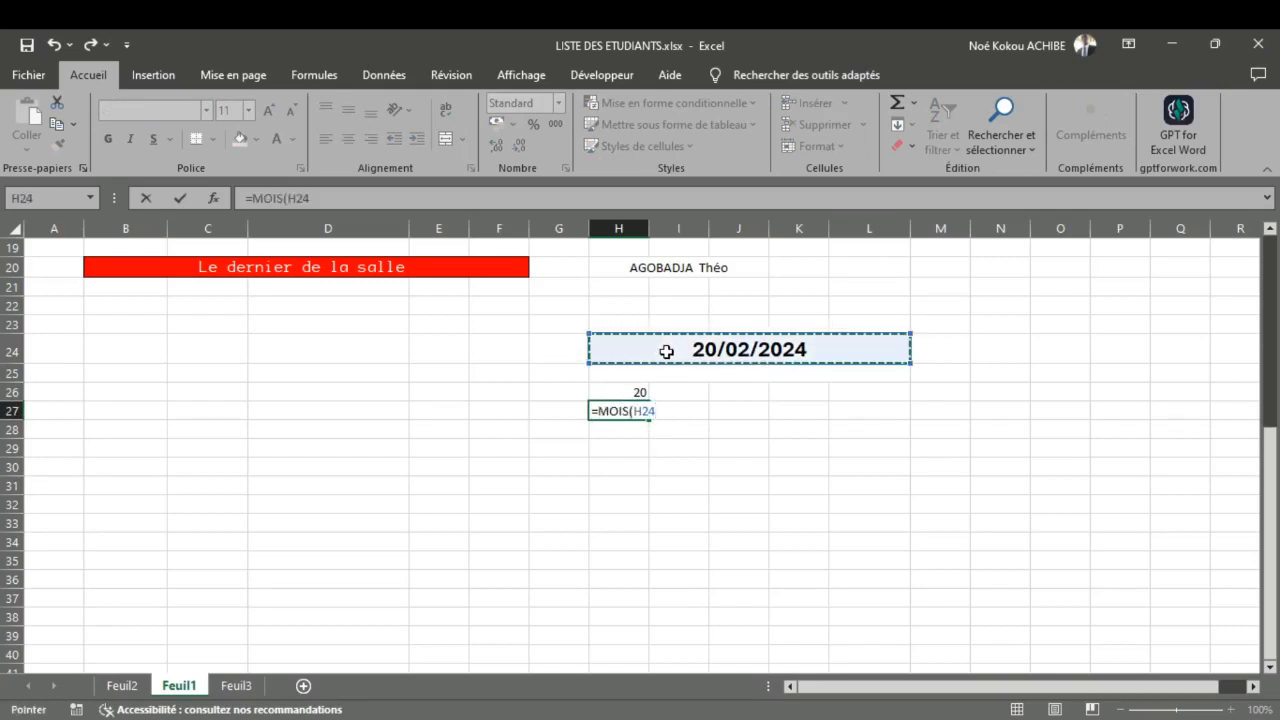
{"action": "type", "text": ")"}
{"action": "key", "text": "Return"}
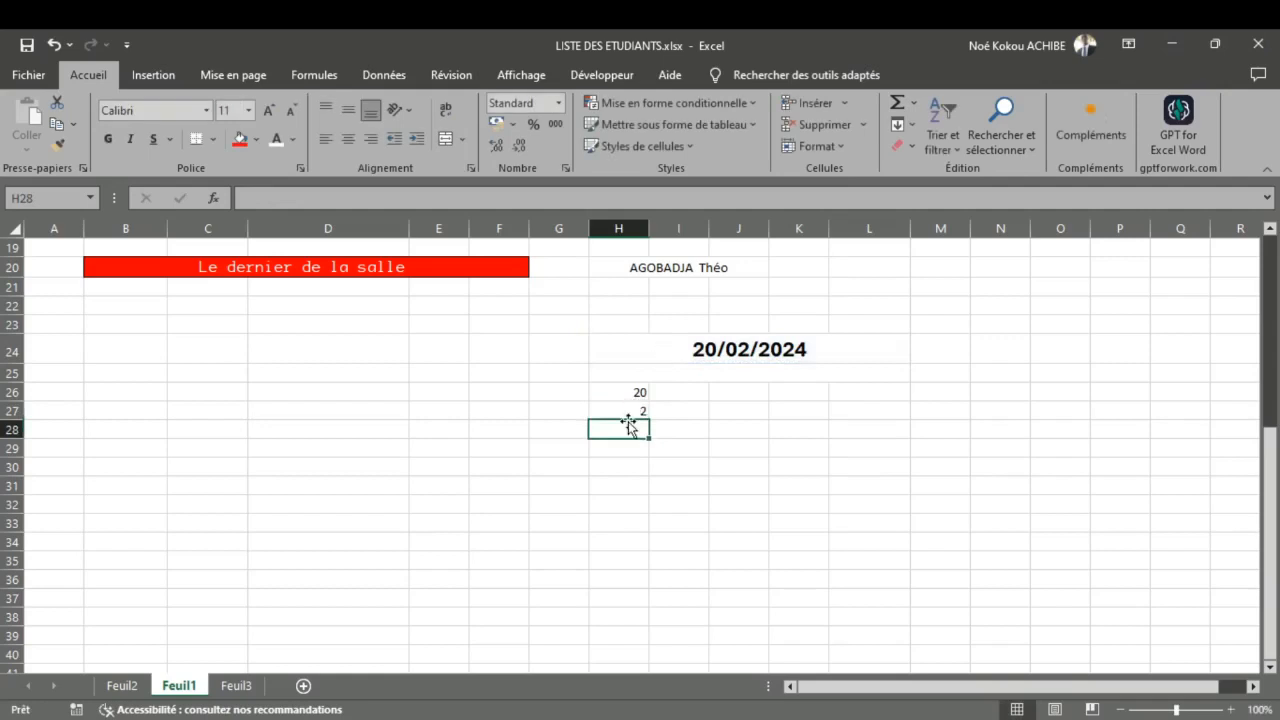
Step: Enter =ANNEE(H24) in cell H28 to extract the year from the date
{"action": "type", "text": "="}
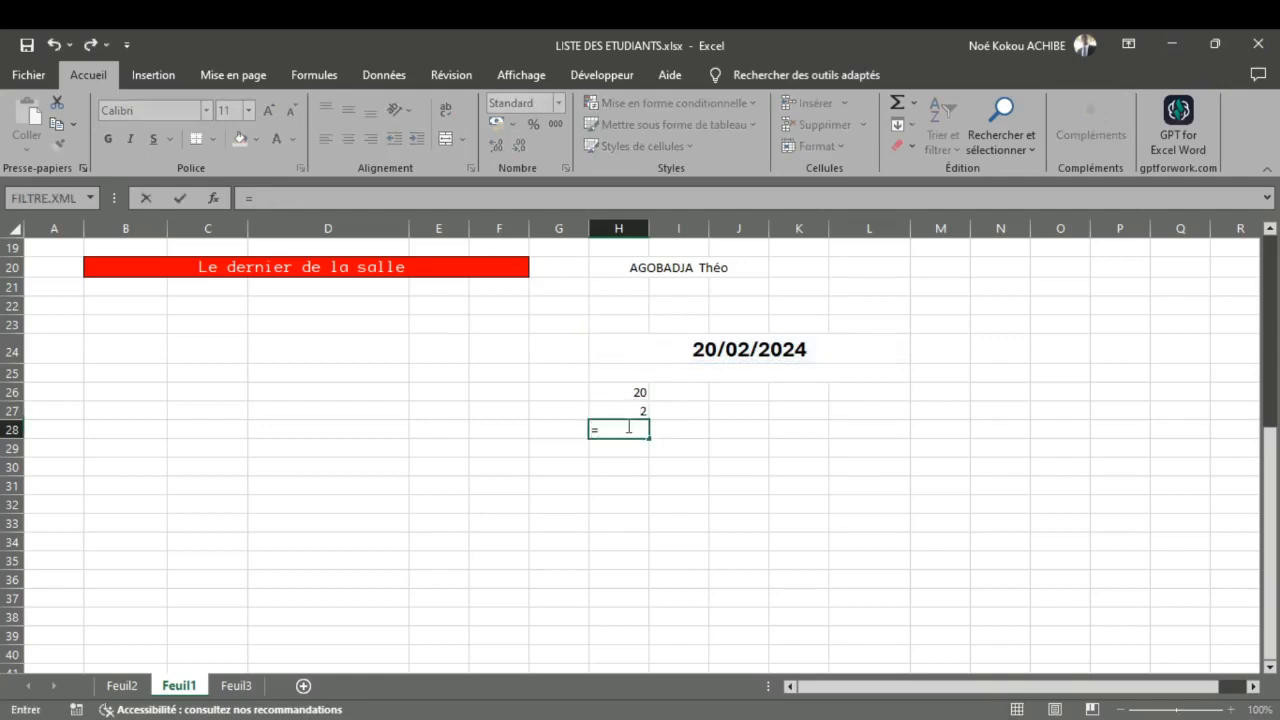
{"action": "type", "text": "ANNEE("}
{"action": "left_click", "coordinate": [711, 355]}
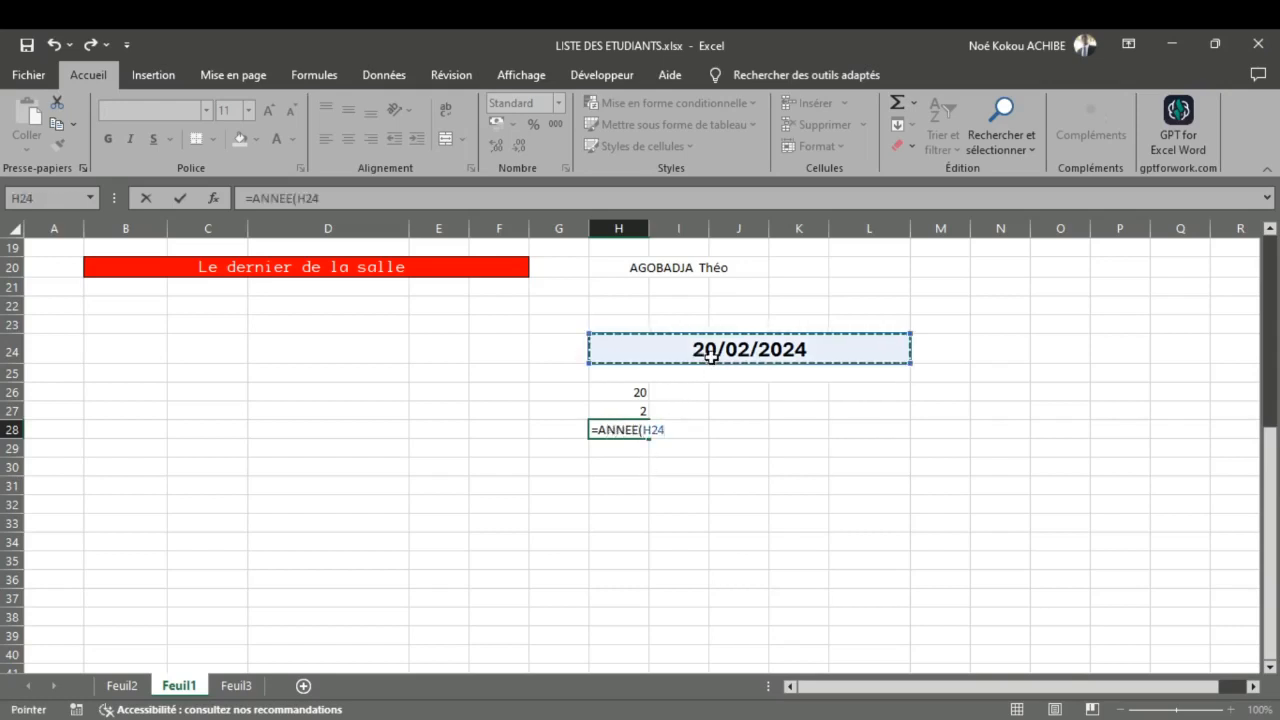
{"action": "type", "text": ")"}
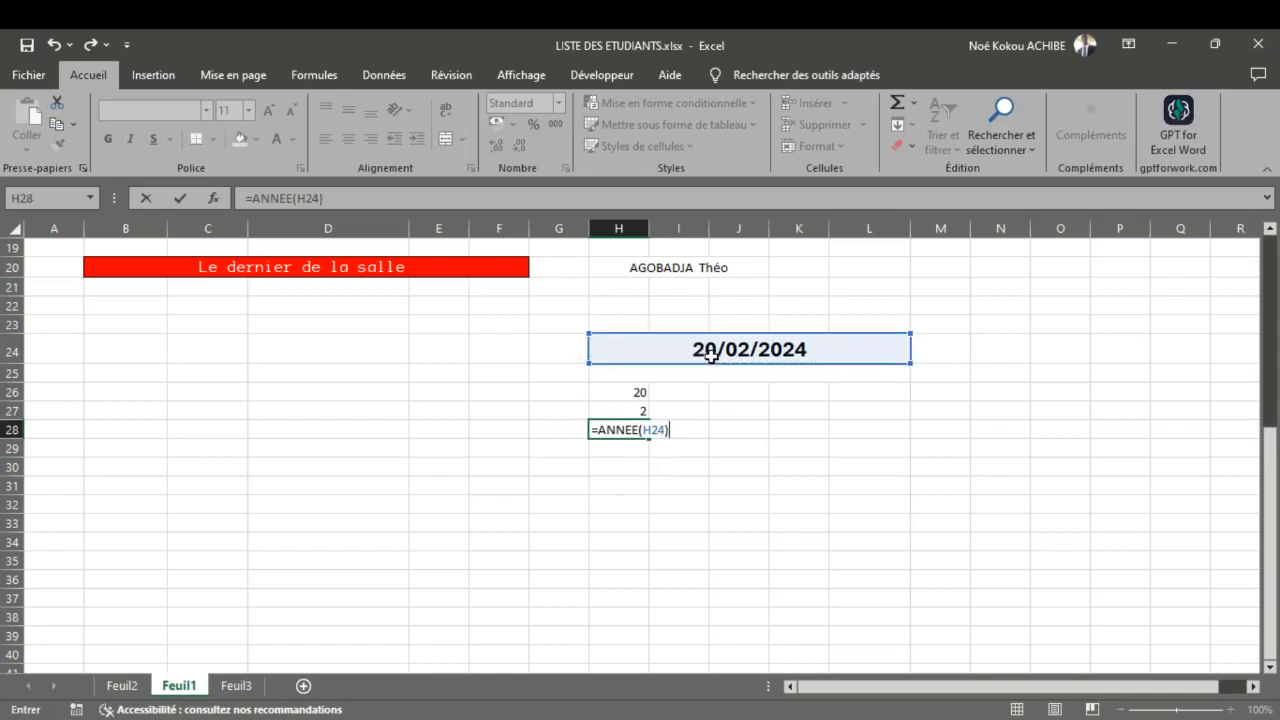
{"action": "key", "text": "Return"}
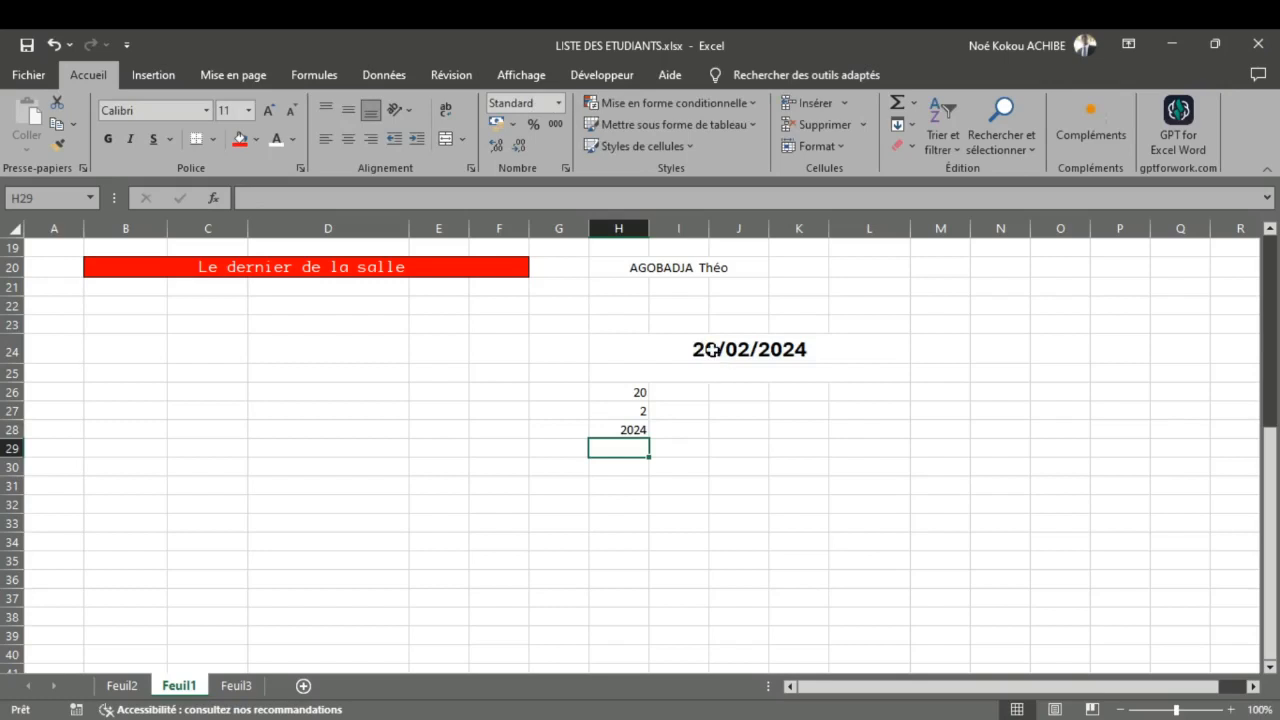
Step: Set the date in H24 to the long date format with weekday, like "mardi 20 février 2024"
{"action": "left_click", "coordinate": [712, 349]}
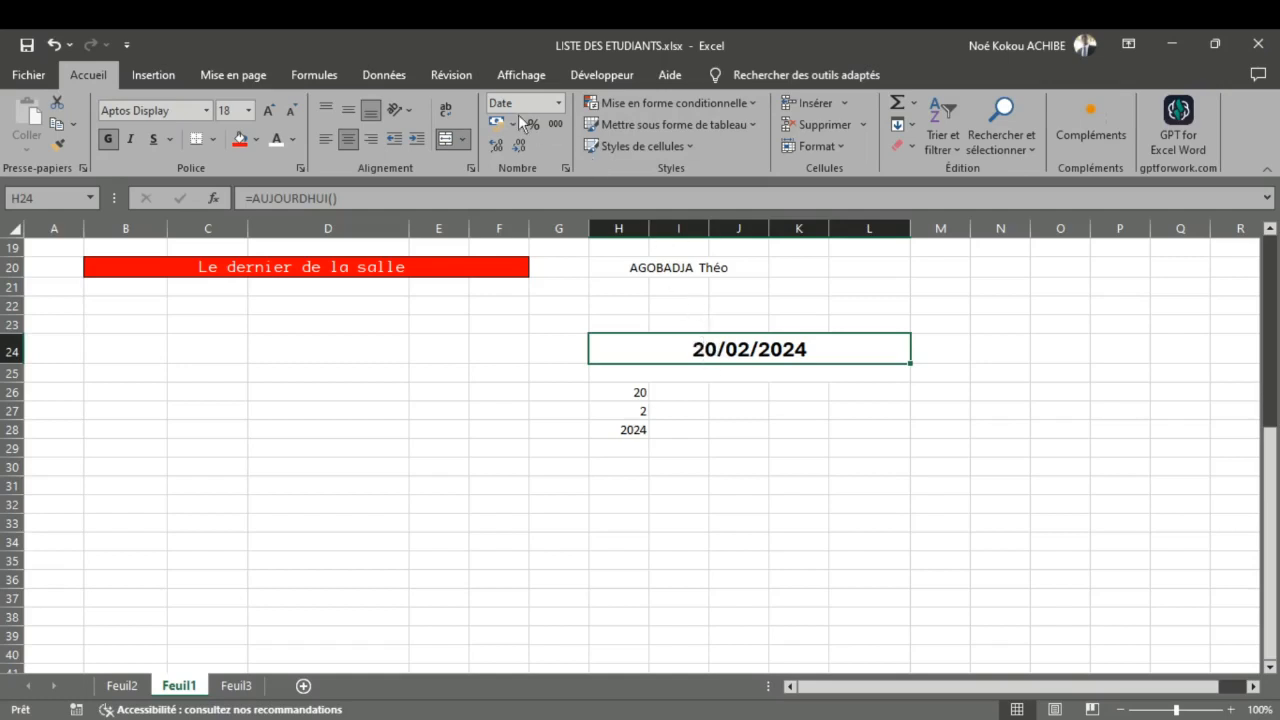
{"action": "left_click", "coordinate": [560, 106]}
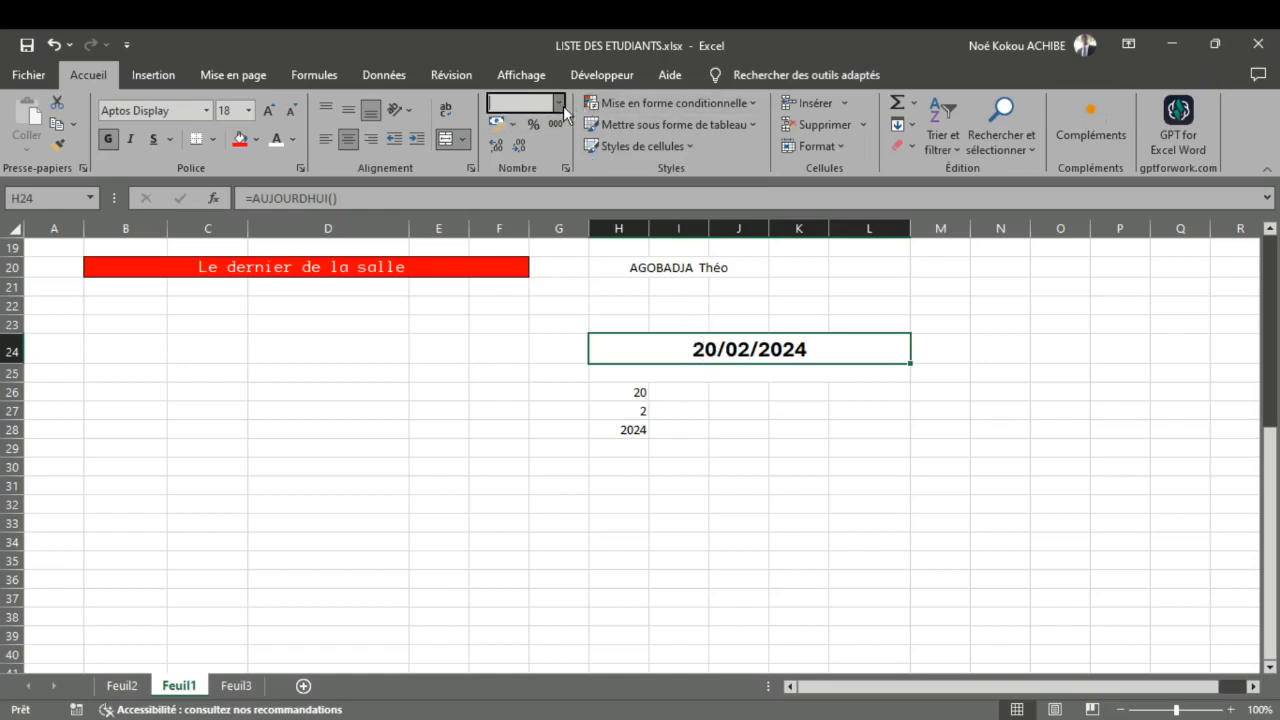
{"action": "left_click", "coordinate": [613, 534]}
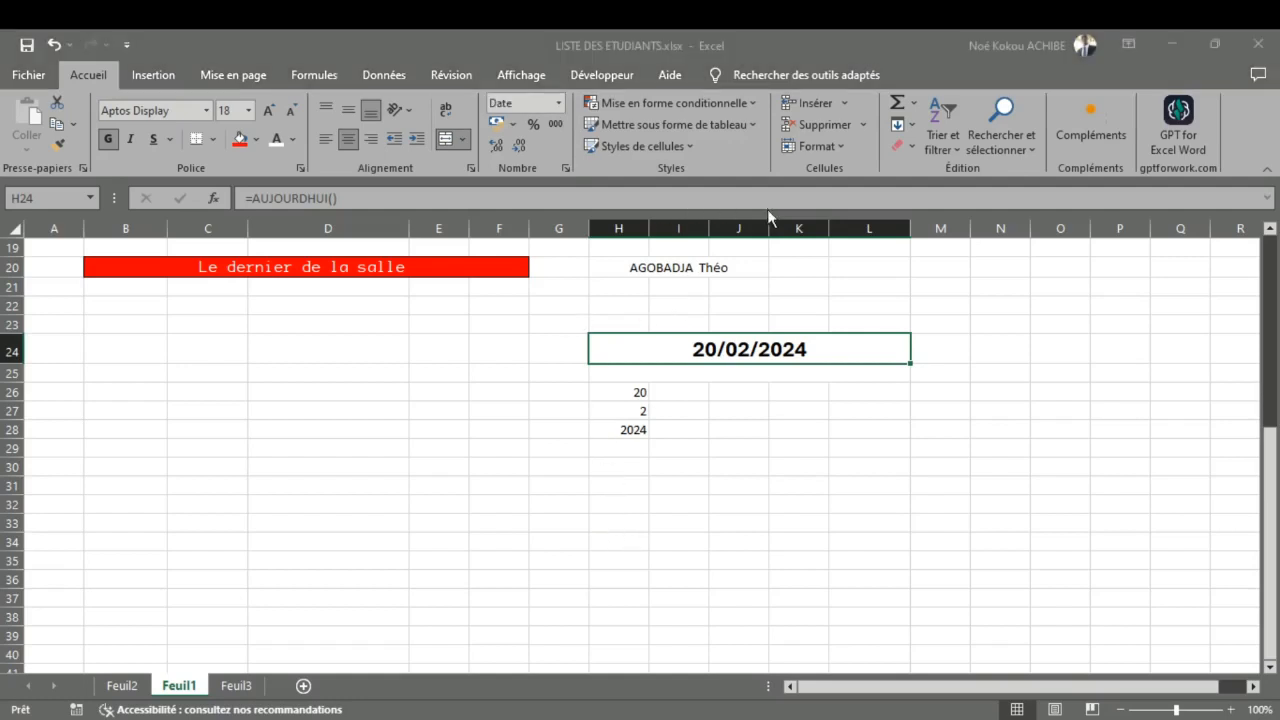
{"action": "left_click", "coordinate": [990, 495]}
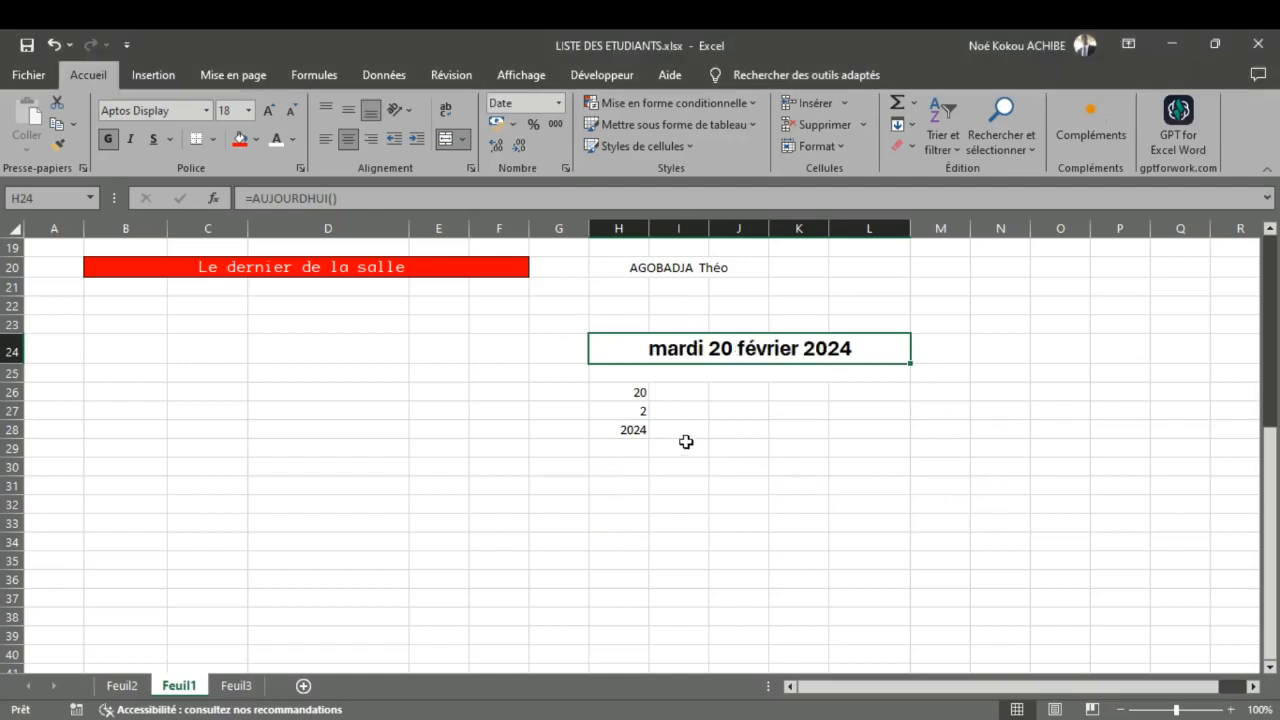
Step: Inspect the day, month and year formulas in cells H26, H27 and H28 without changing them
{"action": "left_click", "coordinate": [617, 398]}
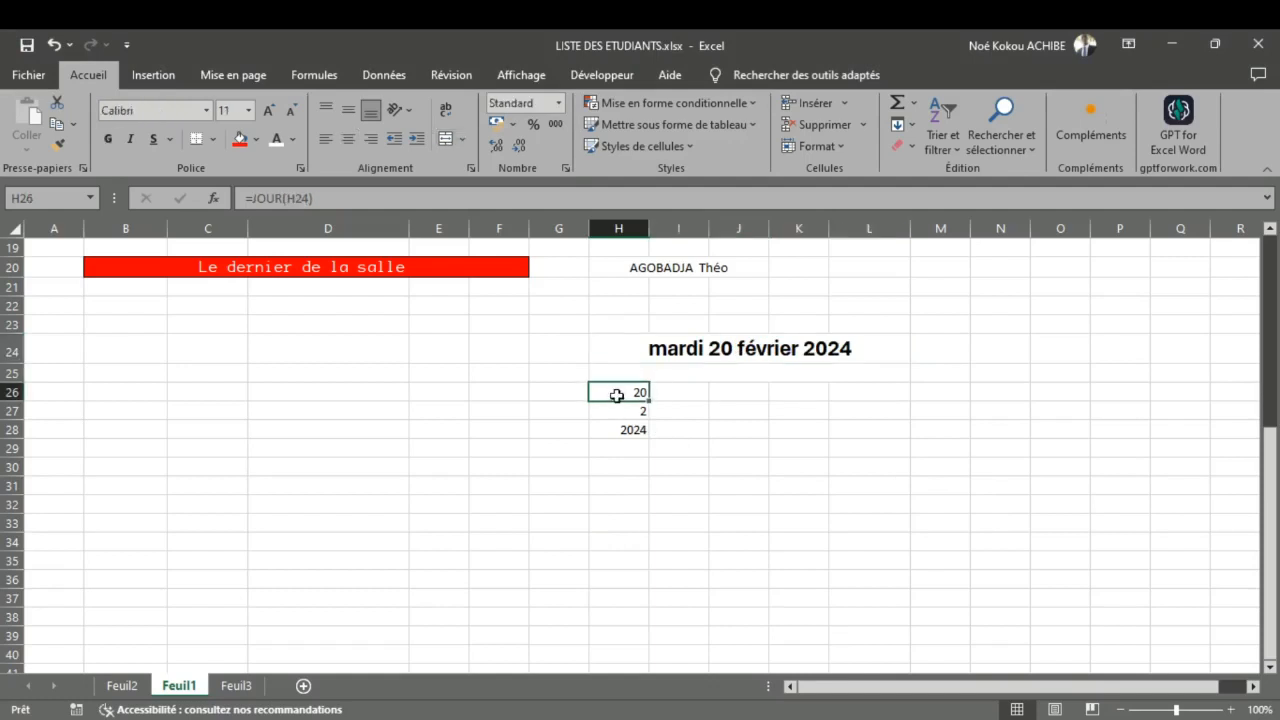
{"action": "double_click", "coordinate": [617, 395]}
{"action": "left_click", "coordinate": [626, 408]}
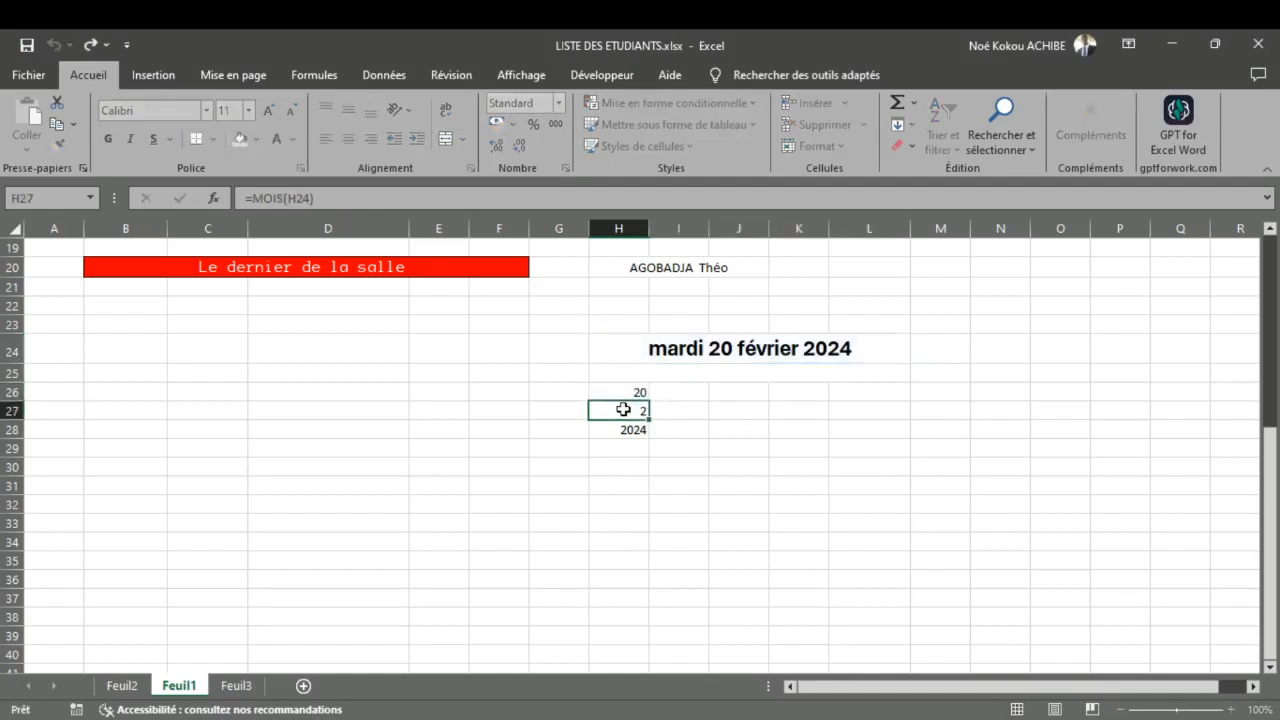
{"action": "double_click", "coordinate": [623, 410]}
{"action": "left_click", "coordinate": [630, 429]}
{"action": "double_click", "coordinate": [630, 429]}
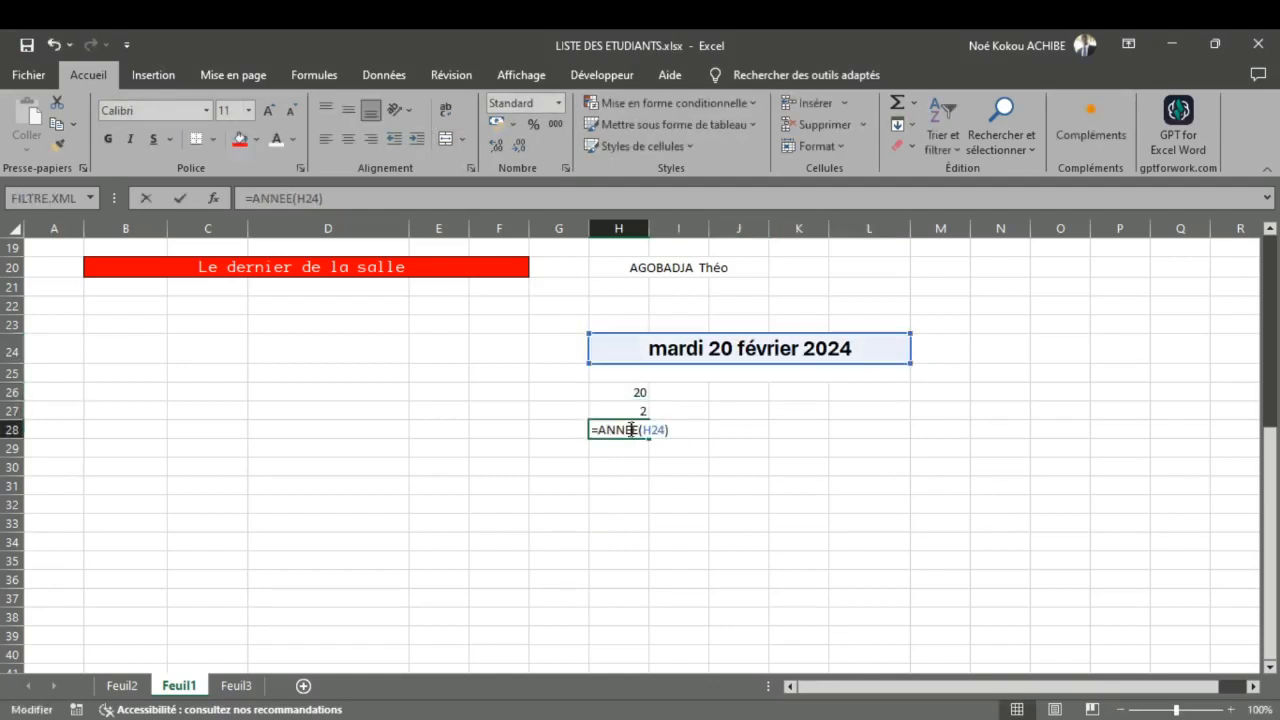
{"action": "left_click", "coordinate": [632, 447]}
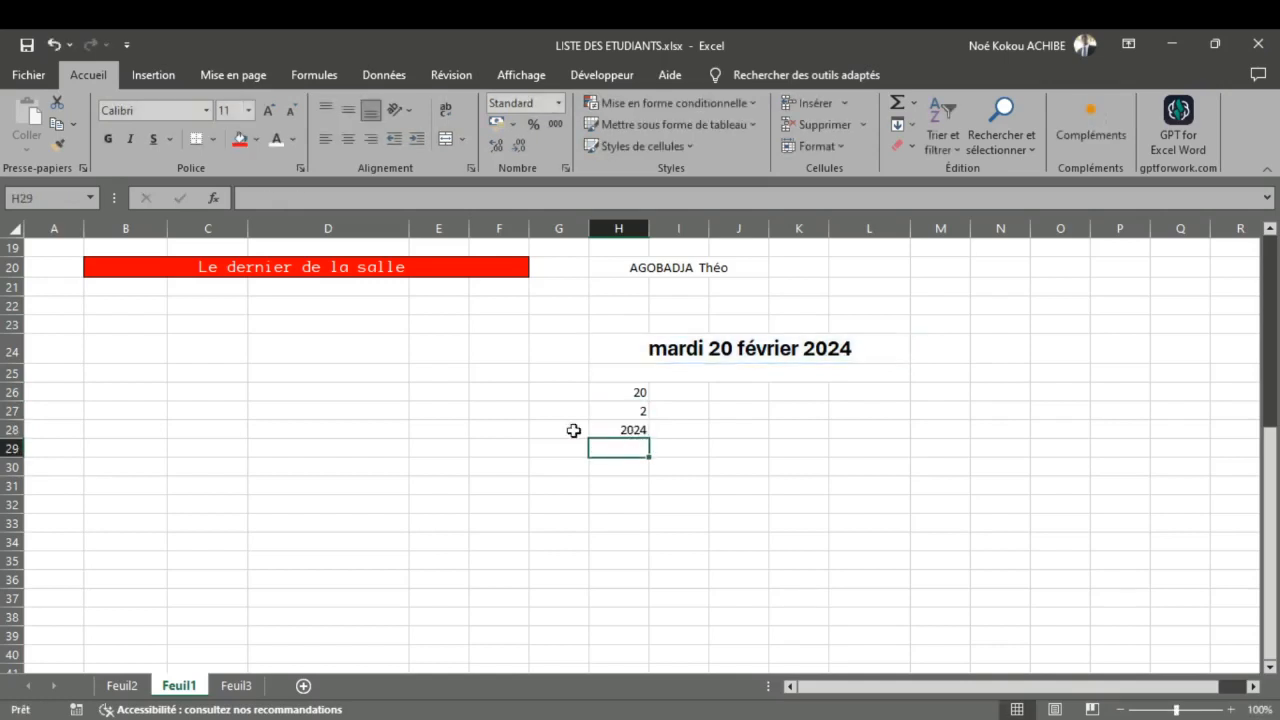